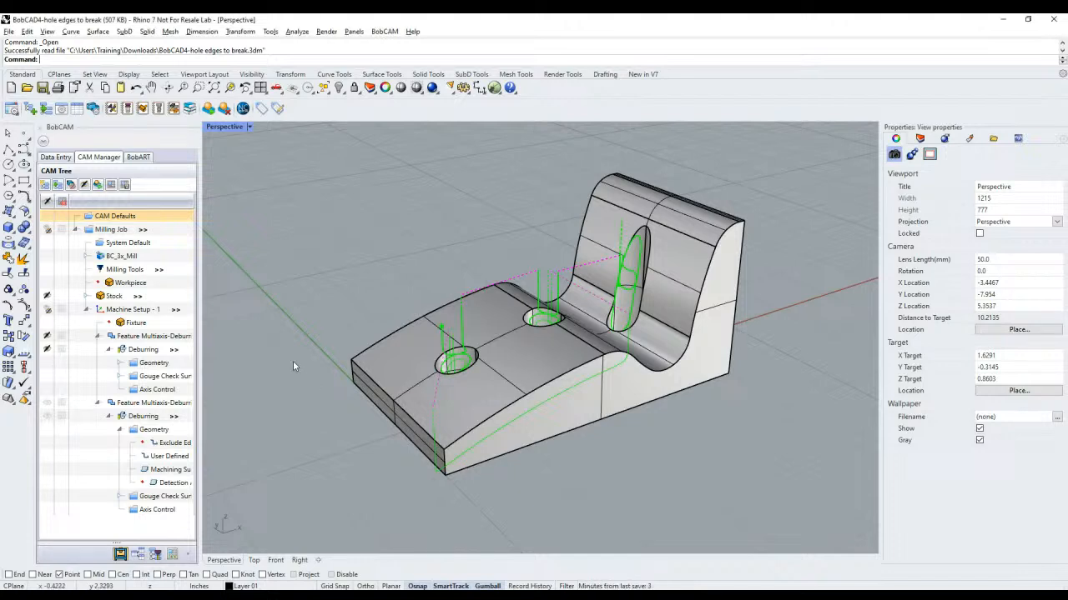
Step: Collapse the two multiaxis deburring features in the CAM tree and select each of them in turn
left_click(98, 336)
left_click(98, 349)
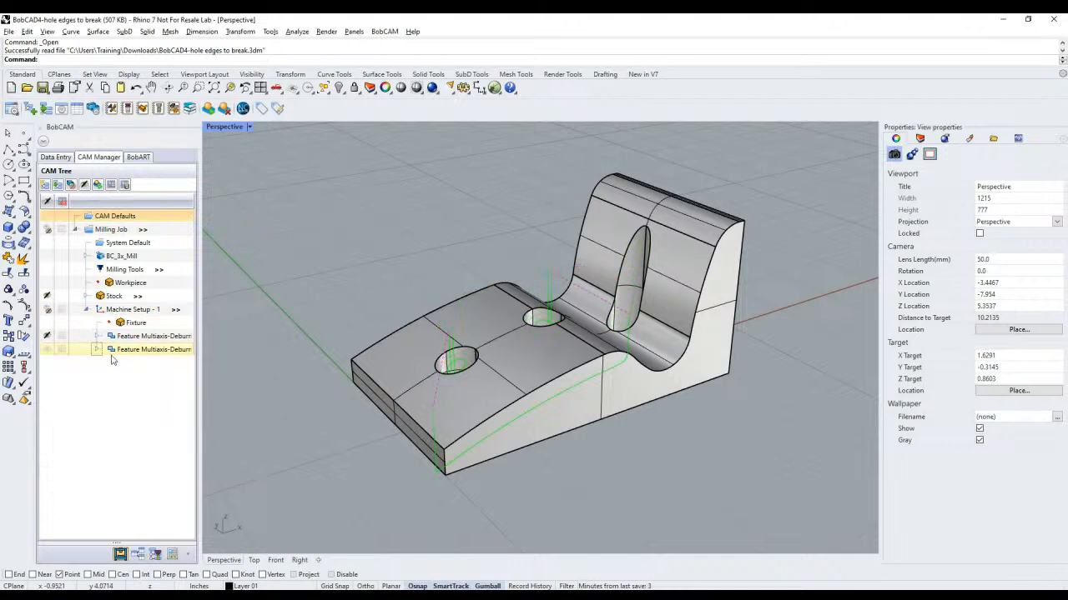
left_click(122, 337)
left_click(47, 337)
left_click(47, 336)
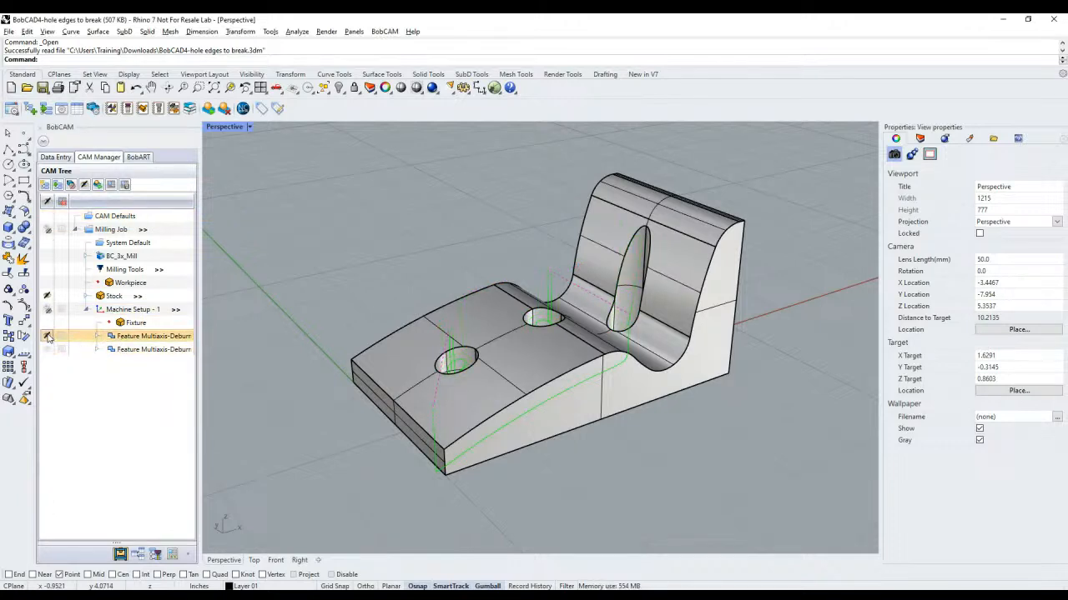
left_click(47, 350)
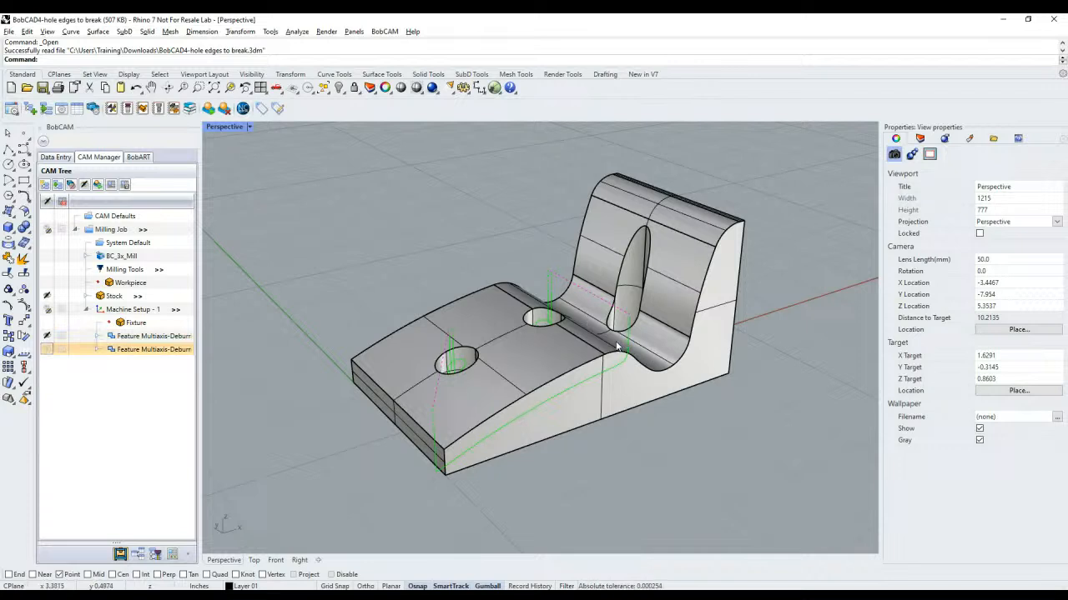
left_click(76, 230)
left_click(76, 231)
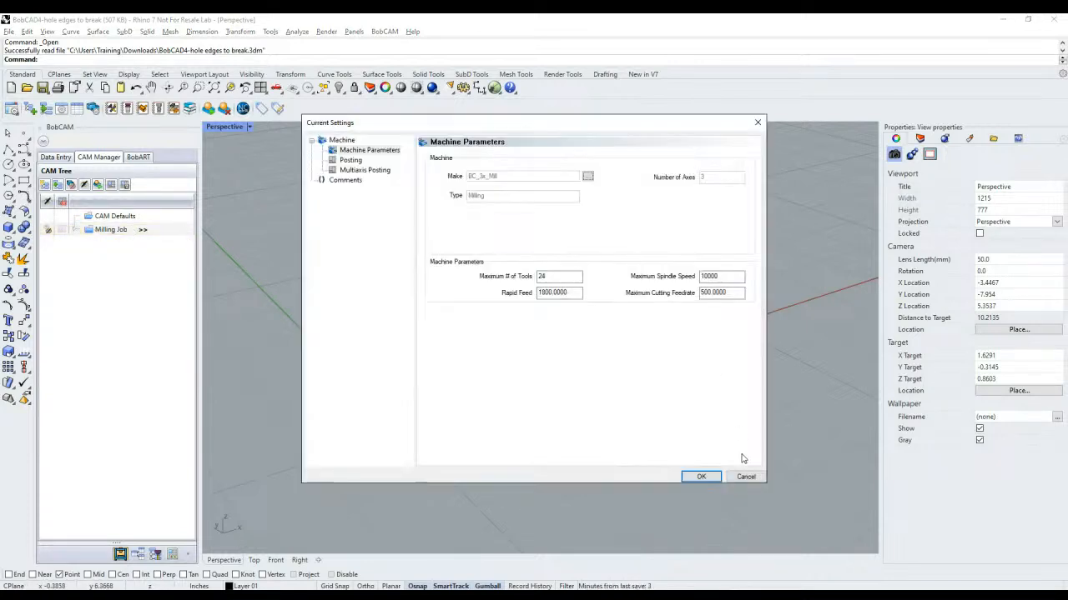
left_click(745, 476)
left_click(76, 230)
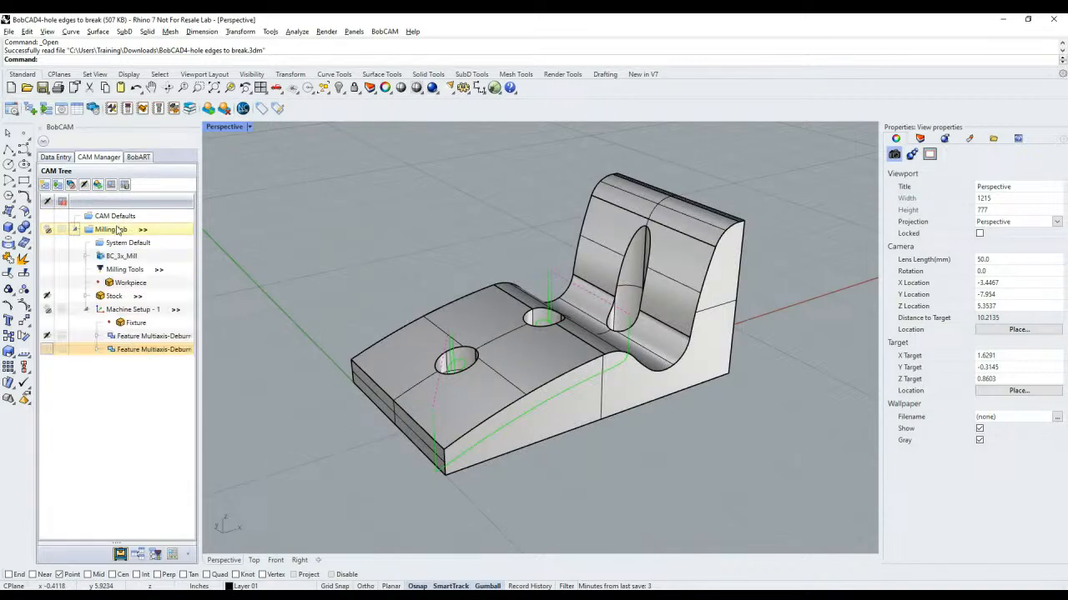
Step: Highlight the stock block and the Machine Setup - 1 origin on the part to examine them
left_click(110, 297)
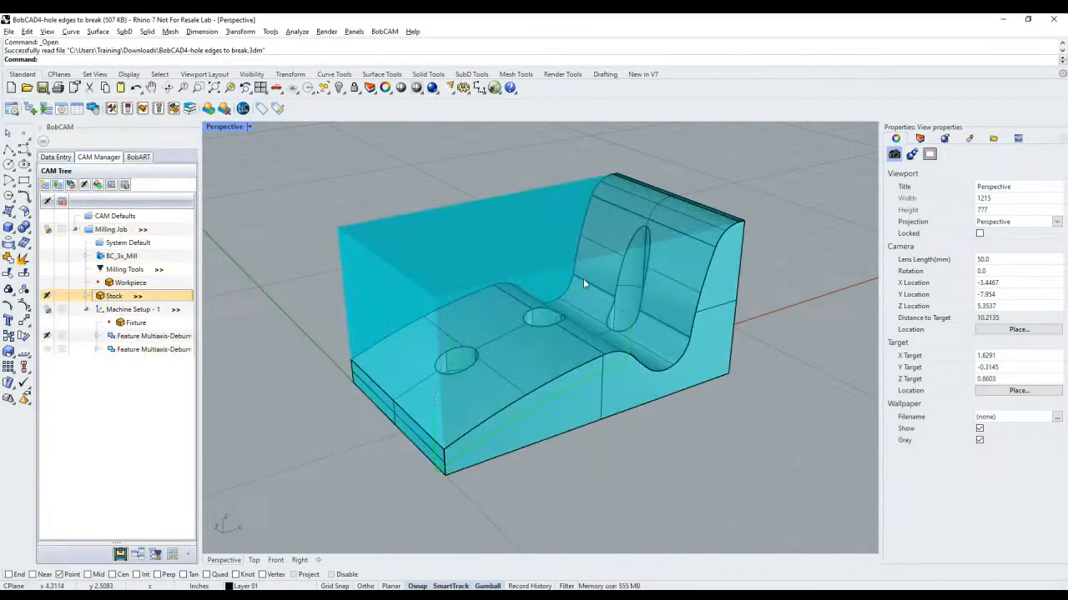
left_click(125, 310)
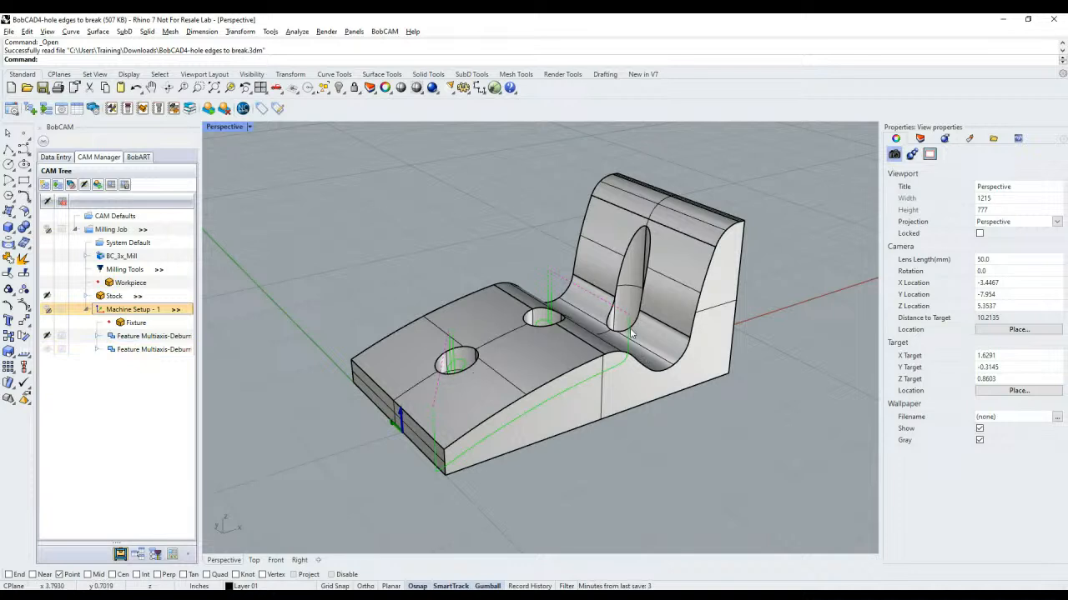
Step: Start a new Mill Multiaxis feature under Machine Setup - 1 with the Deburring toolpath type
right_click(146, 311)
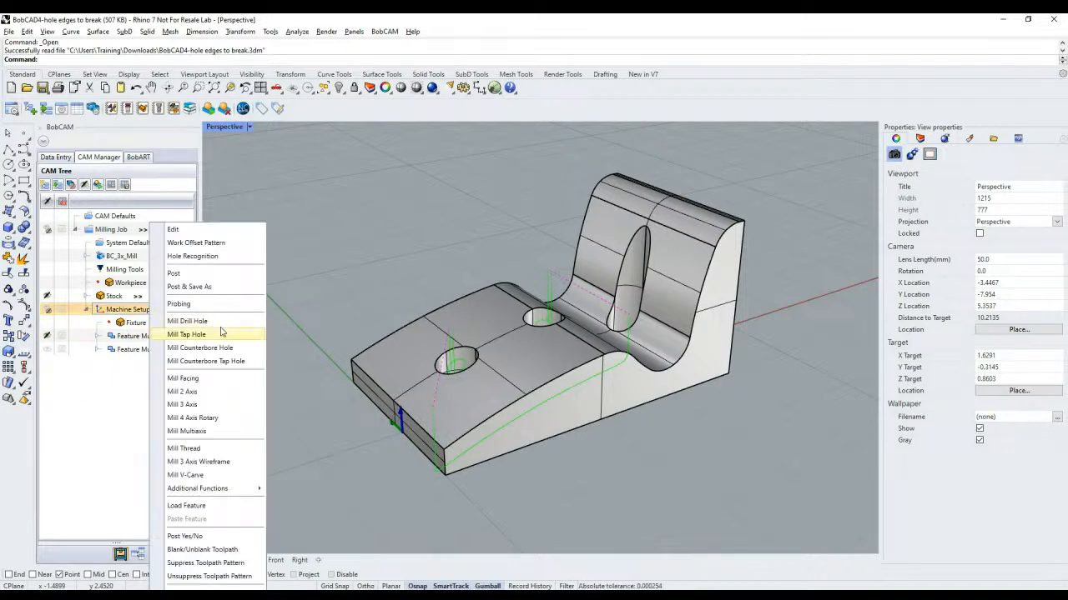
left_click(212, 432)
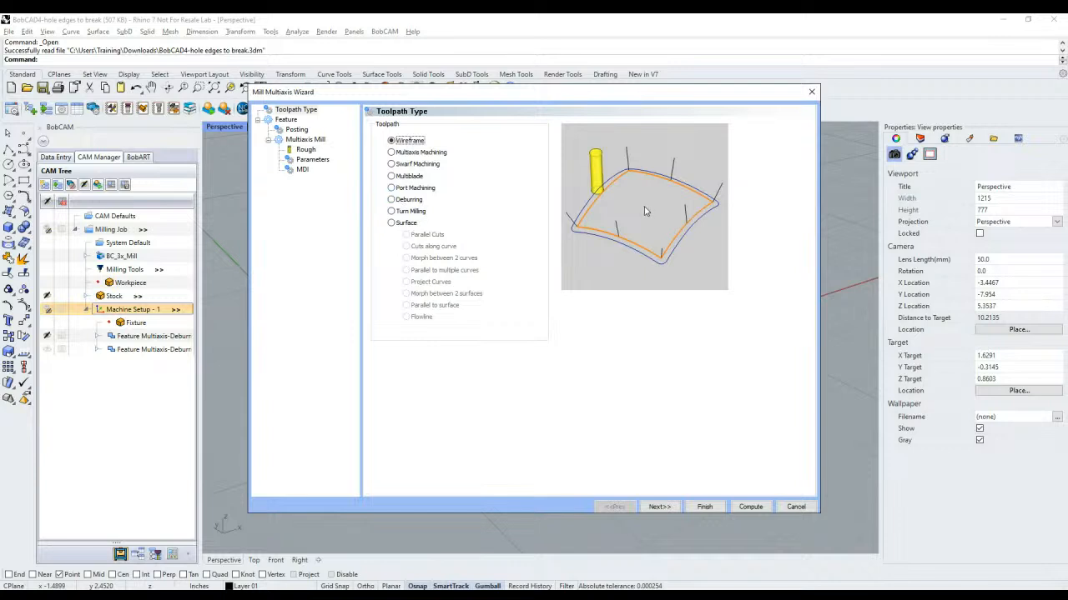
left_click(409, 200)
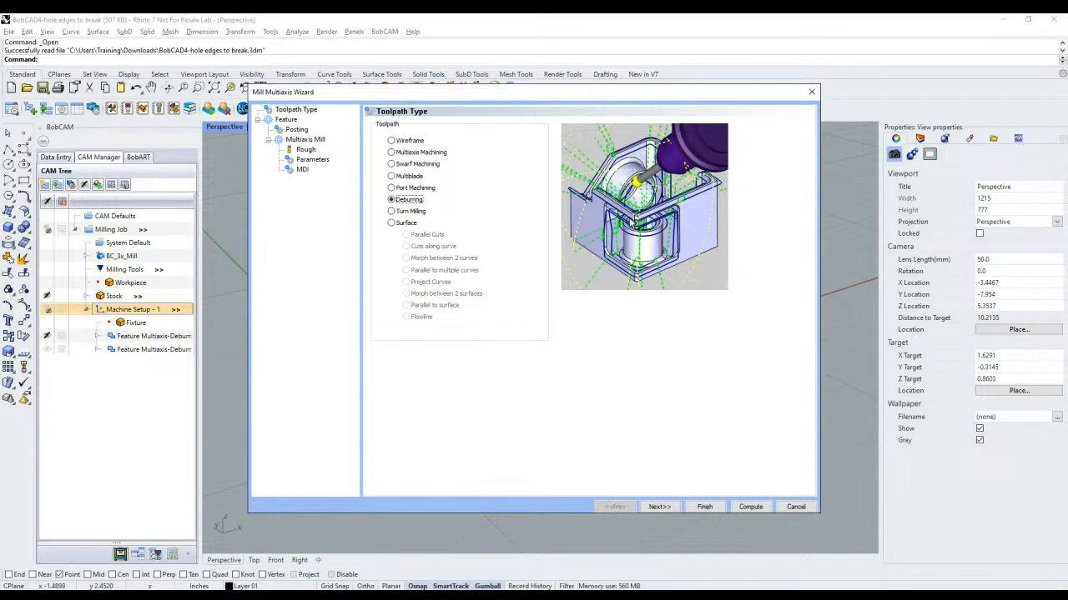
Step: Preview the other multiaxis toolpath types, including Surface morph between 2 curves, Turn Milling, Port Machining, Multiblade, Multiaxis and Swarf Machining
left_click(393, 224)
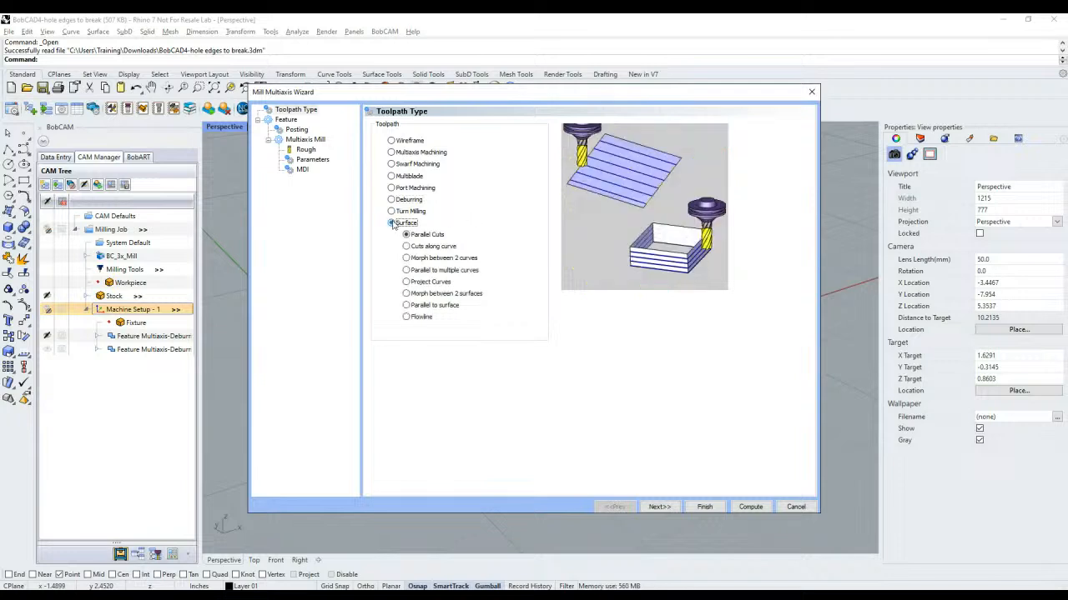
left_click(429, 260)
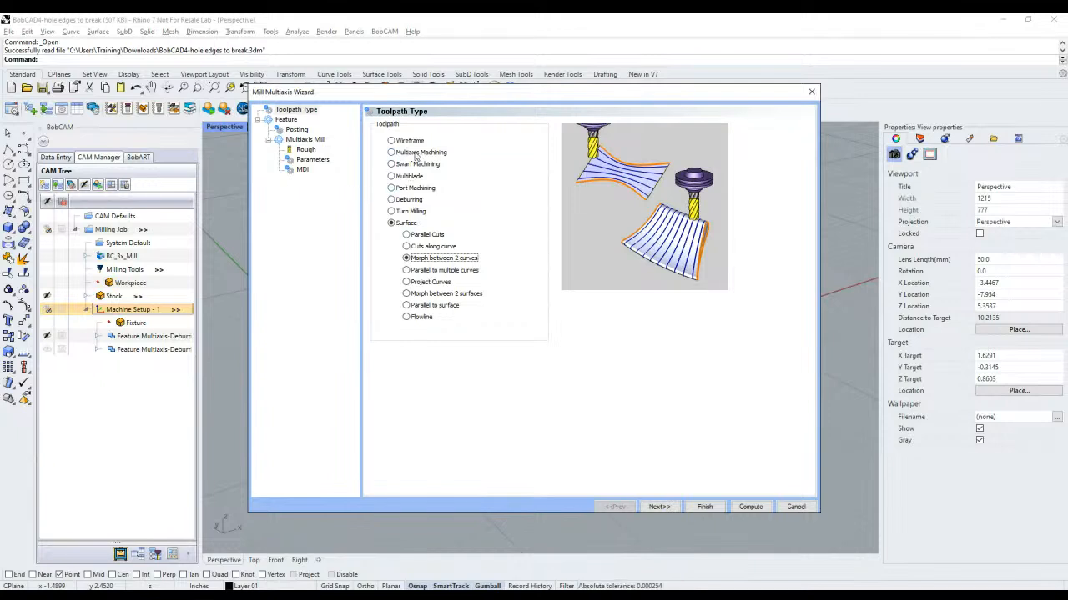
left_click(401, 201)
left_click(403, 213)
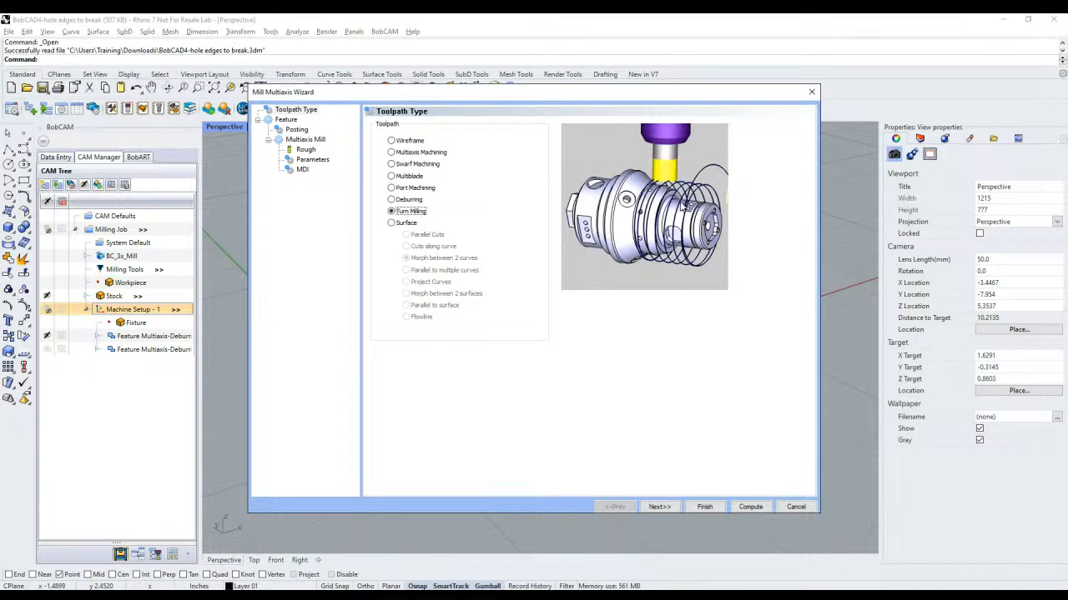
left_click(417, 188)
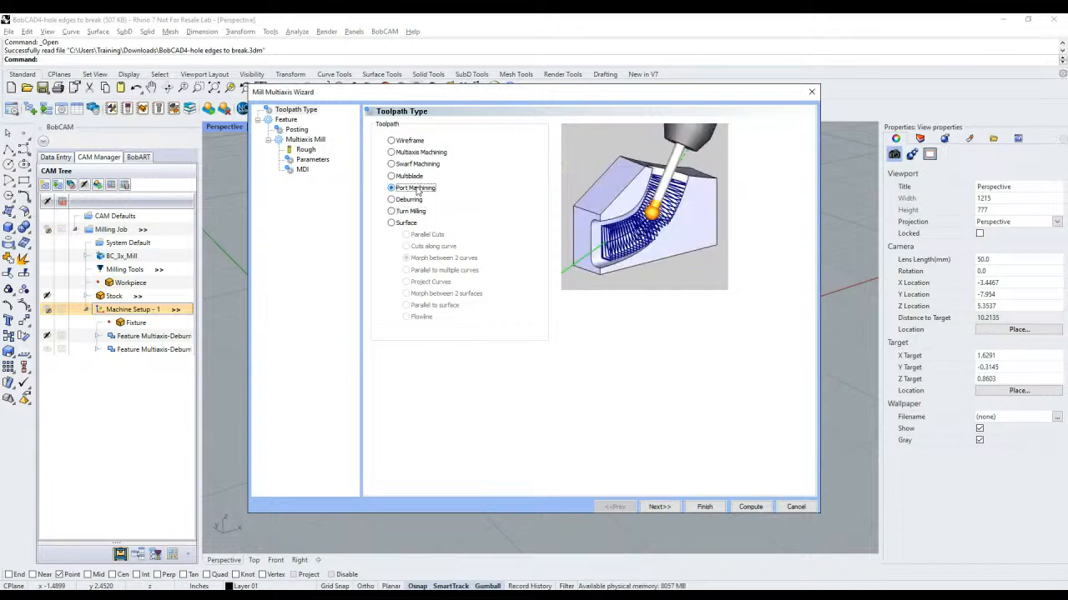
left_click(410, 176)
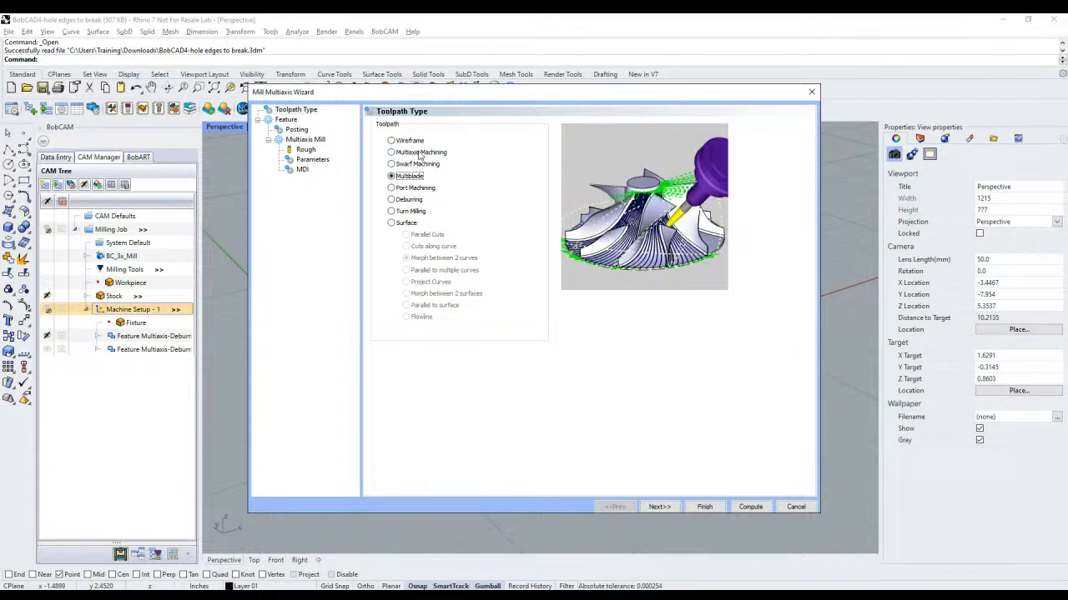
left_click(420, 153)
left_click(421, 165)
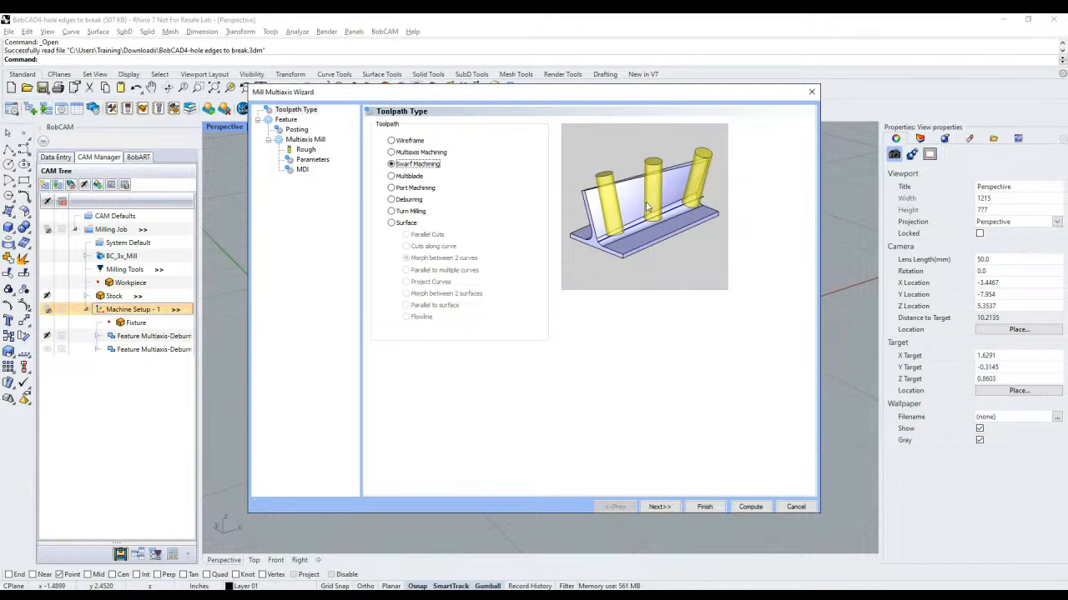
Step: Choose Deburring as the toolpath type and keep work offset 1 in the posting parameters
left_click(407, 200)
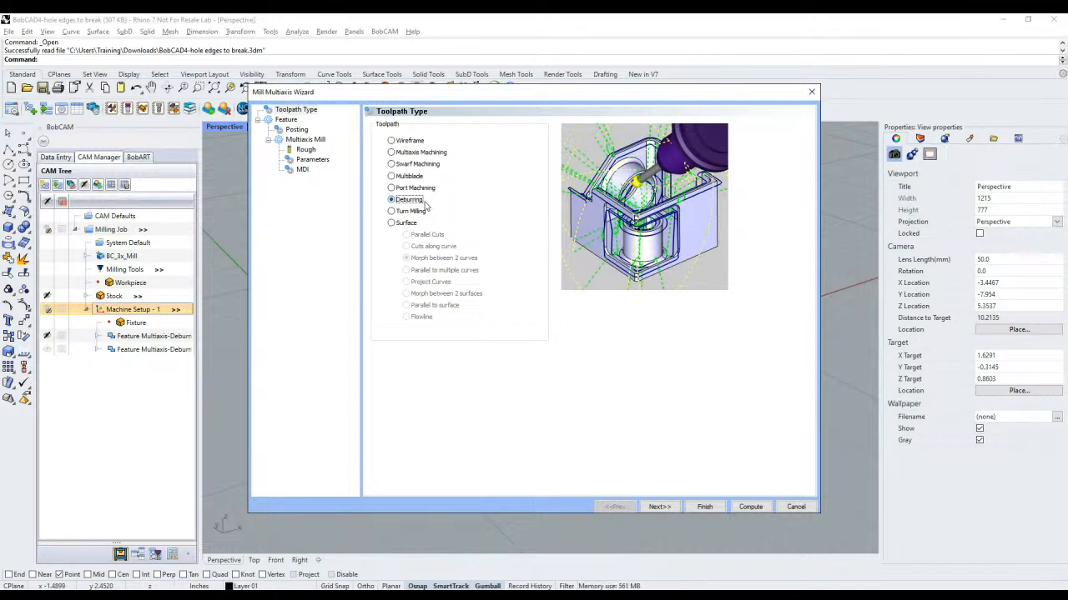
left_click(659, 506)
left_click(504, 151)
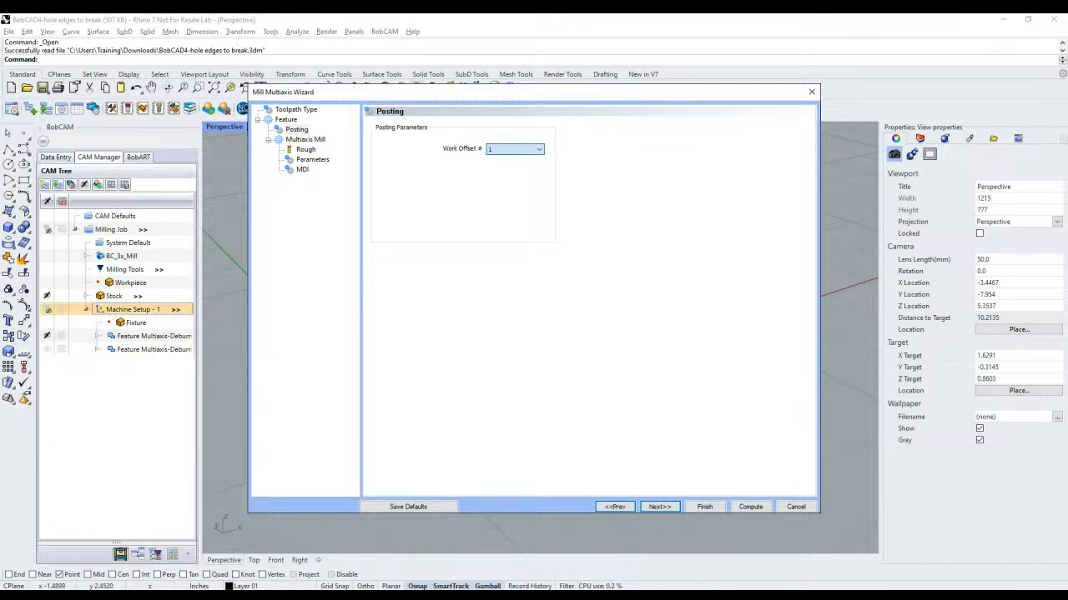
left_click(513, 162)
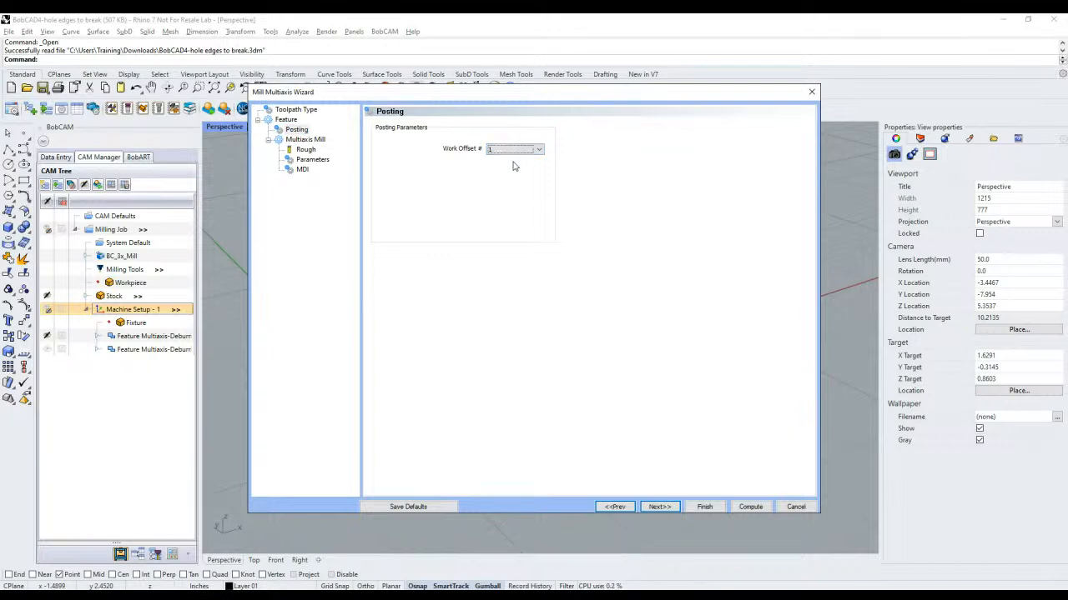
left_click(659, 508)
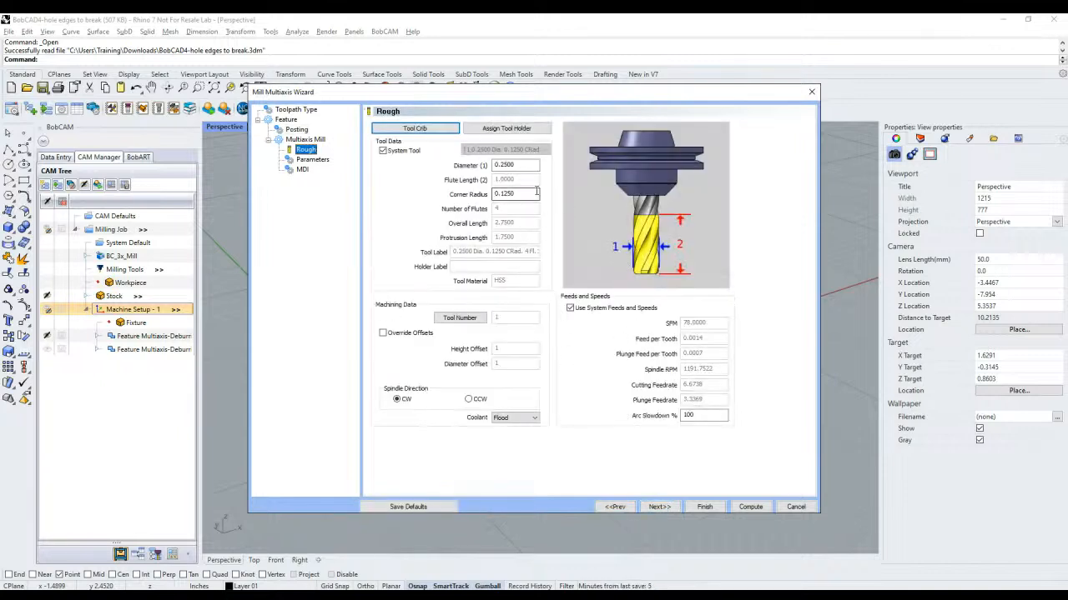
Step: Set the rough tool's corner radius to 0 to try a flat end mill
left_click_drag(537, 192, 482, 193)
type("000")
left_click(653, 507)
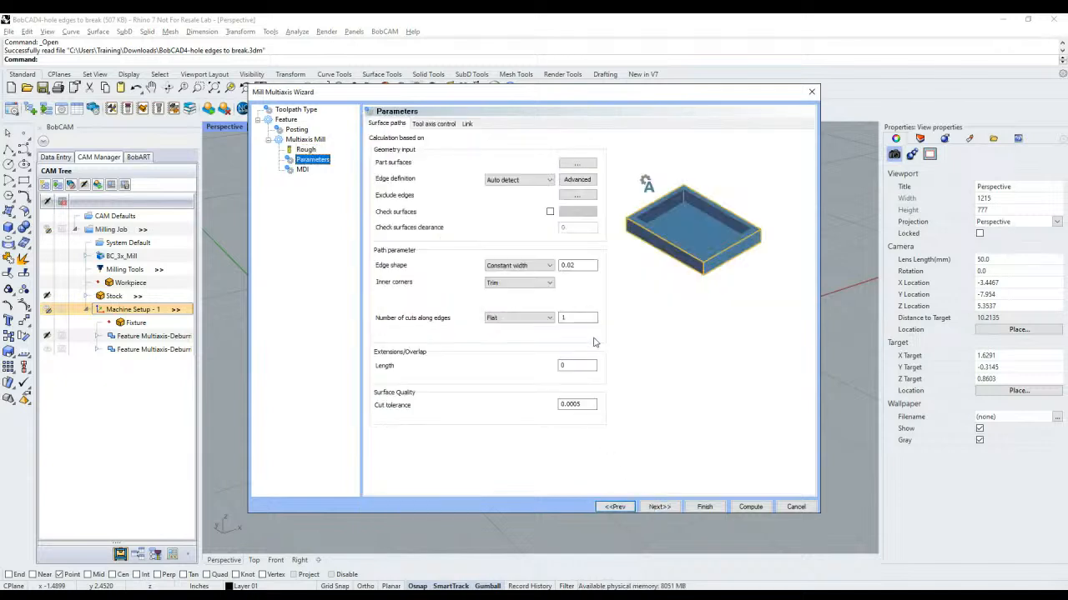
left_click(616, 507)
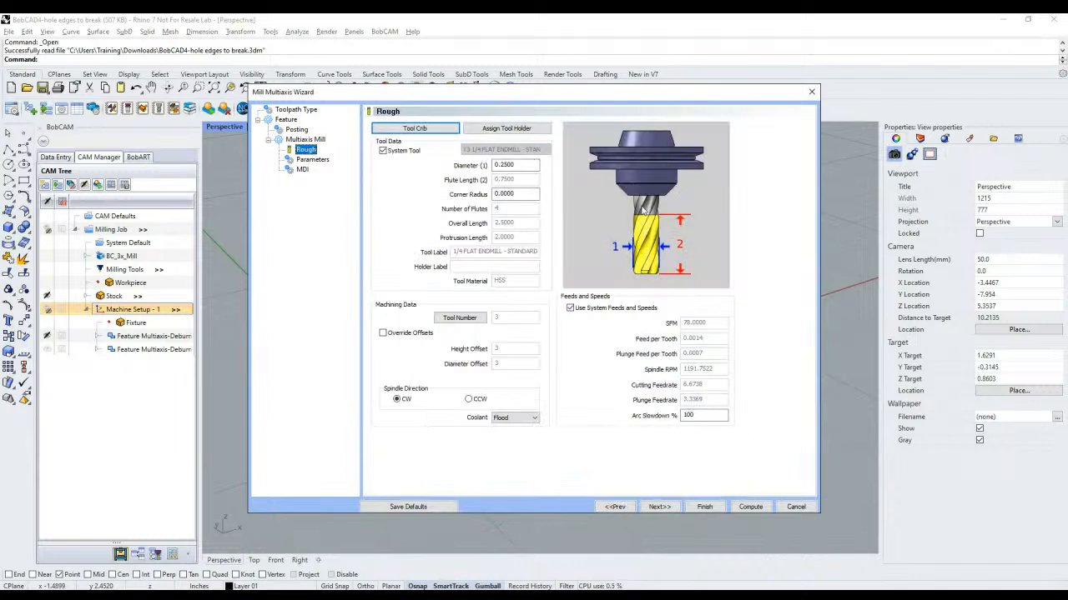
Step: Set the rough tool's corner radius to 0.125 for the 0.25 diameter tool
double_click(515, 194)
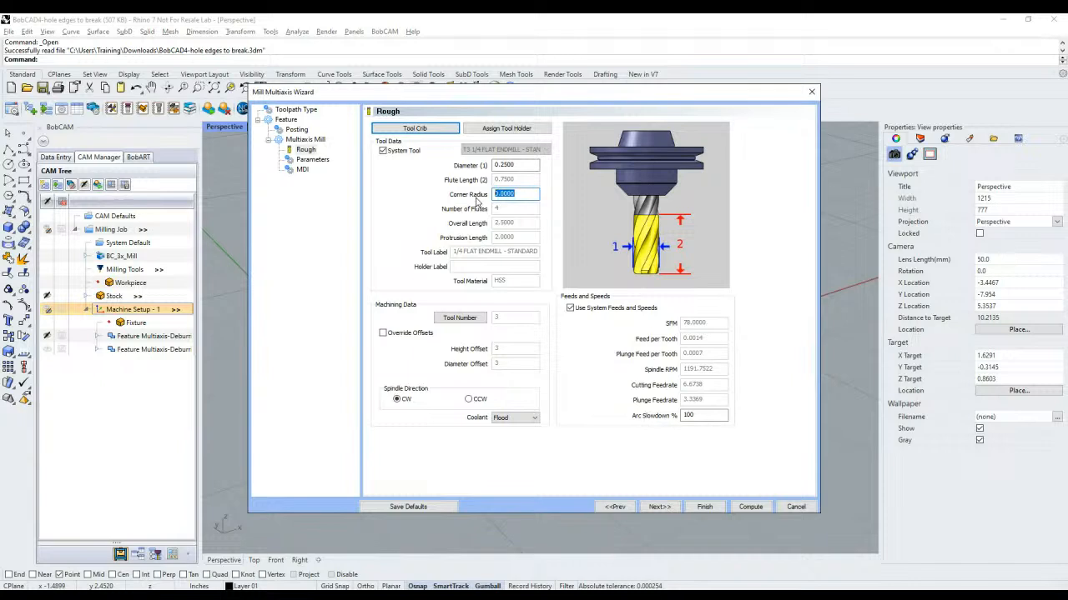
type(".125")
left_click(523, 165)
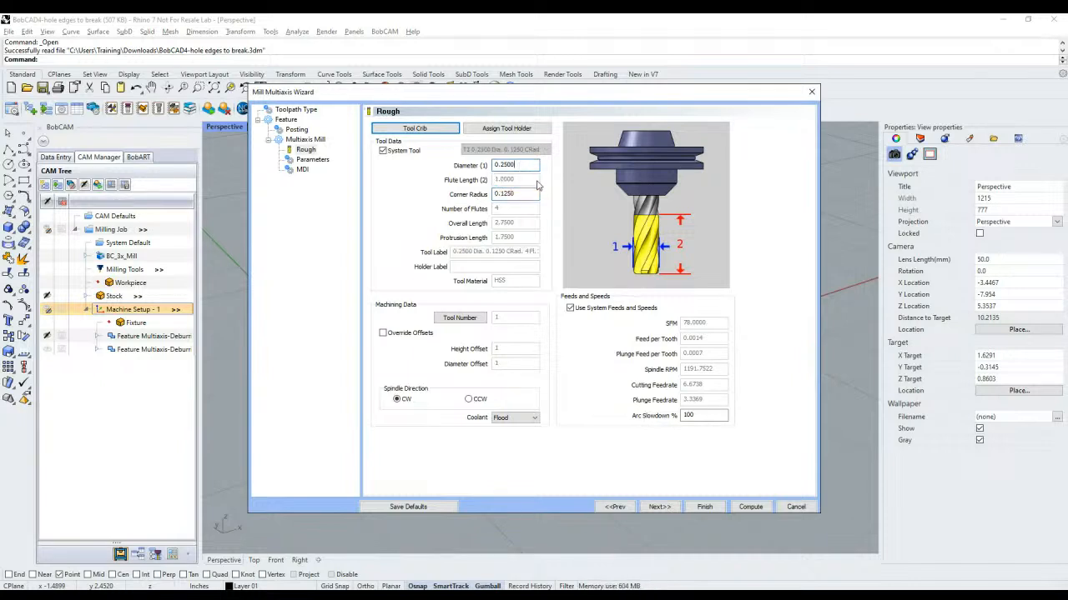
Step: Check the tool crib's lollipop category and its tool library, leaving the current tool in use
left_click(415, 129)
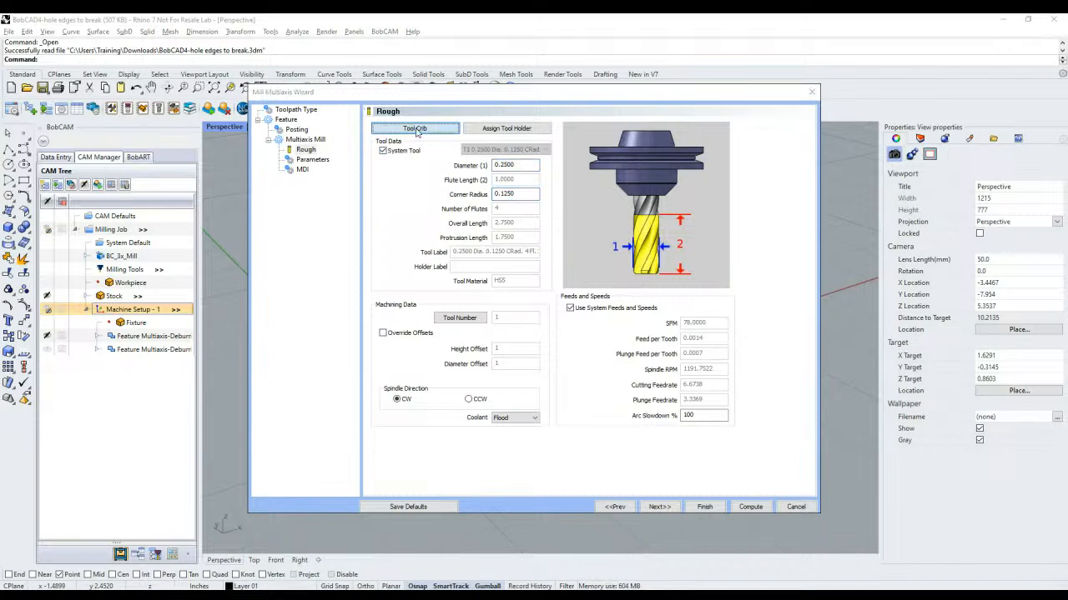
left_click(337, 196)
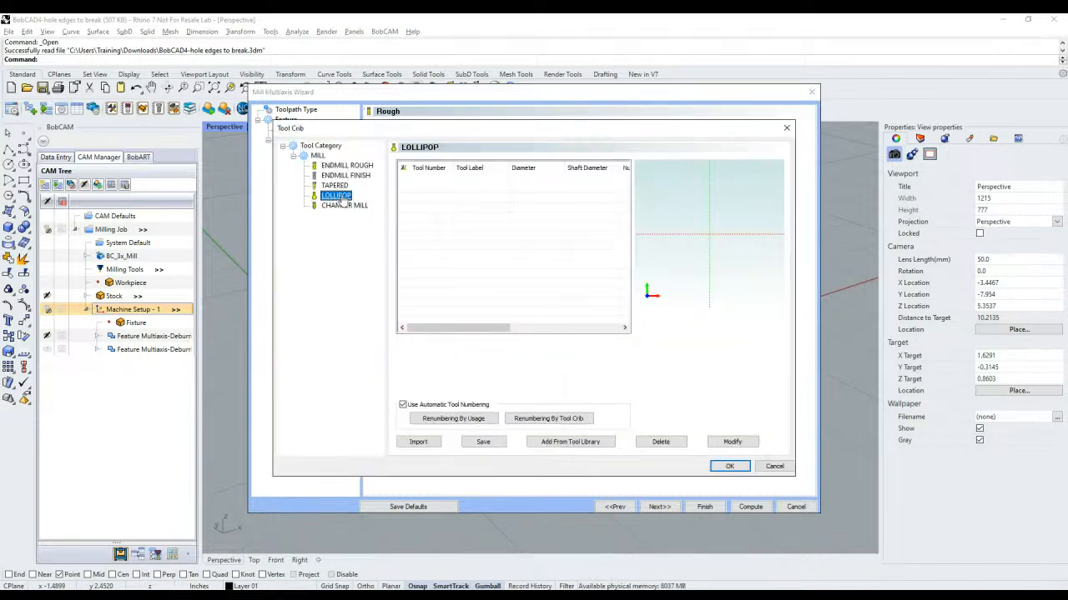
left_click(609, 443)
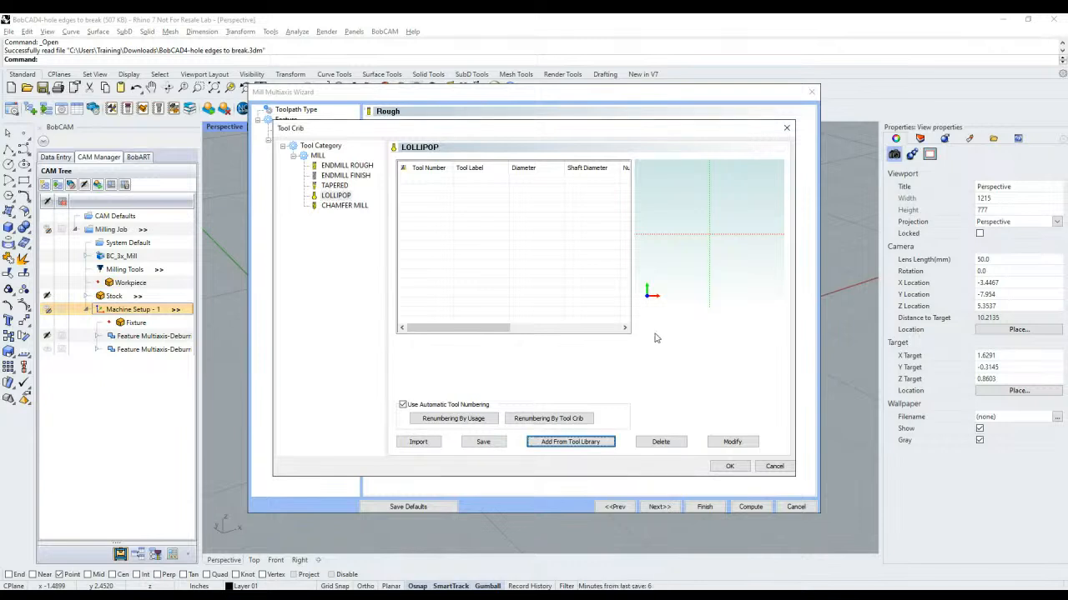
left_click(774, 467)
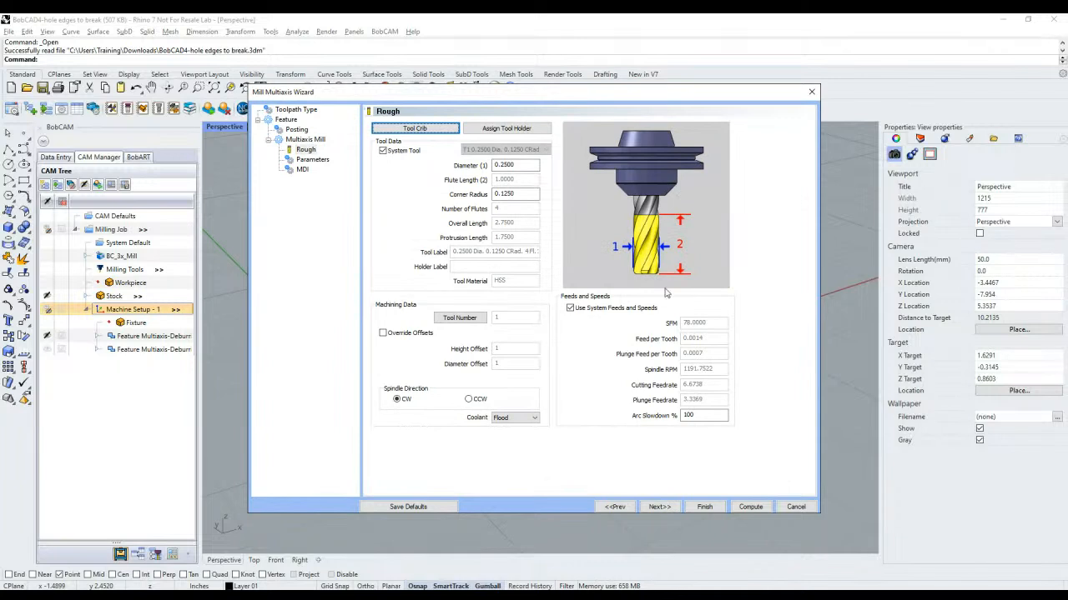
left_click(534, 166)
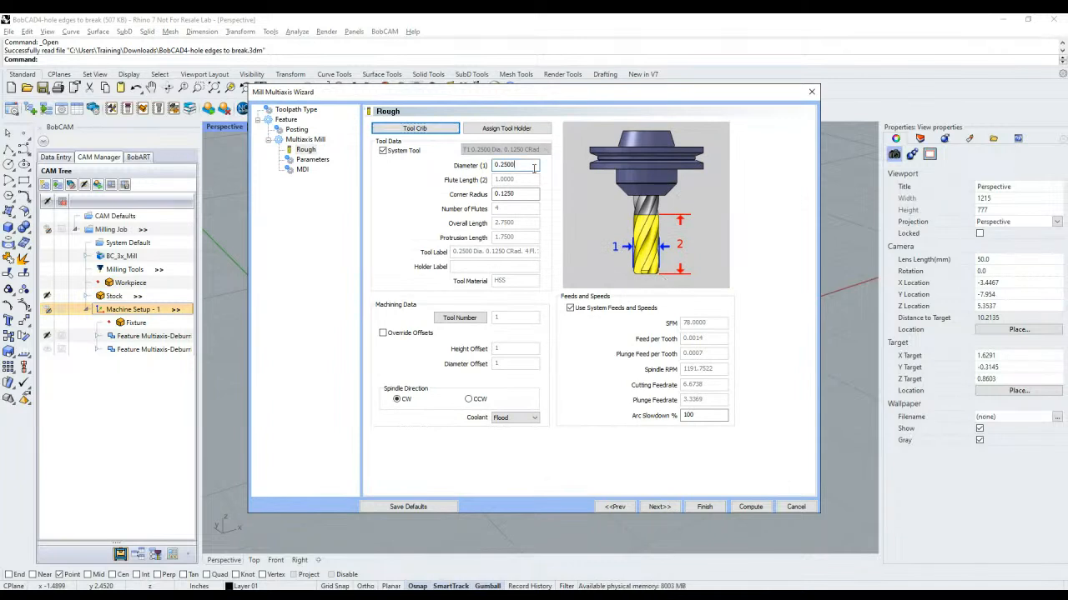
Step: Assign the part's whole solid body as the part surfaces in the deburring parameters
left_click(656, 511)
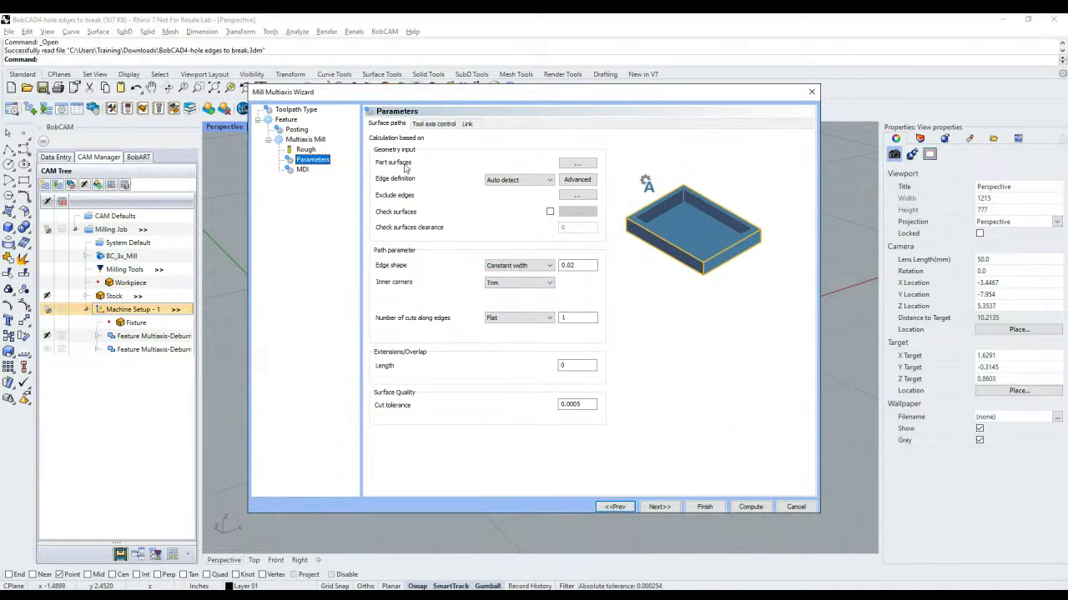
left_click(587, 166)
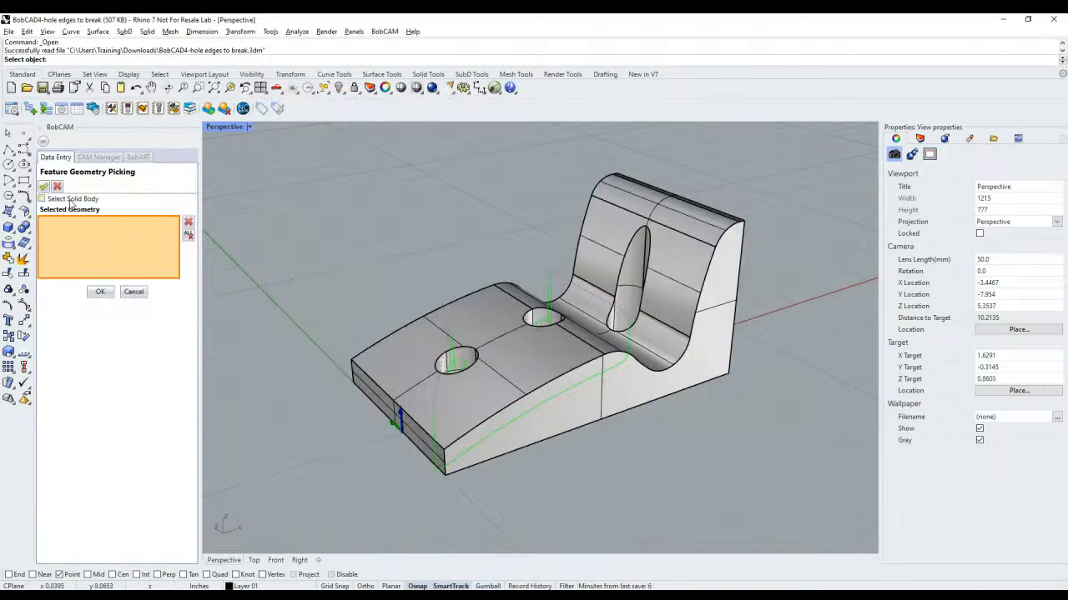
left_click(42, 198)
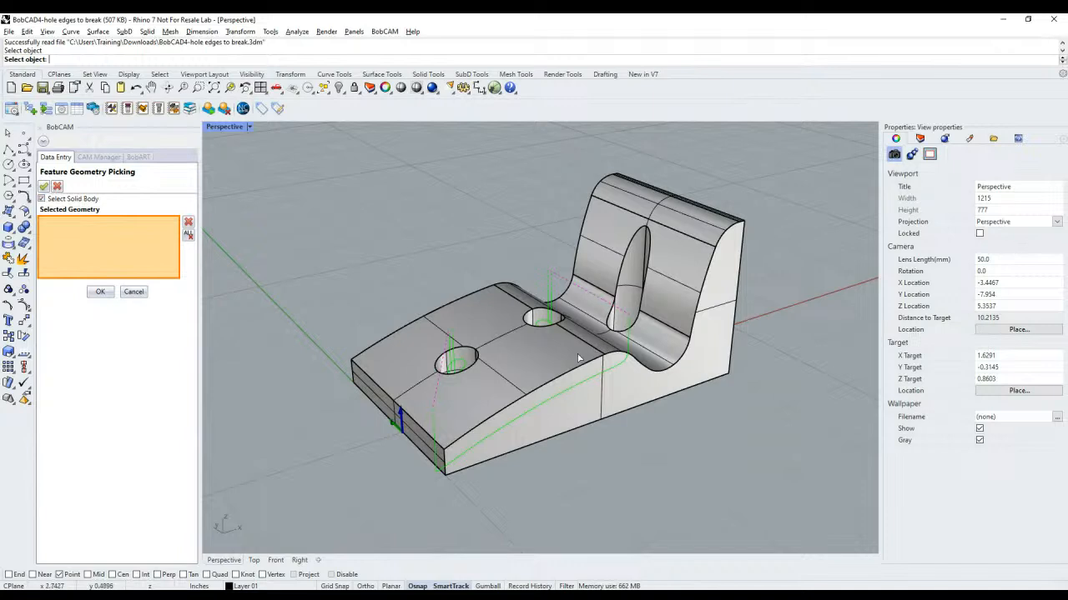
left_click(100, 292)
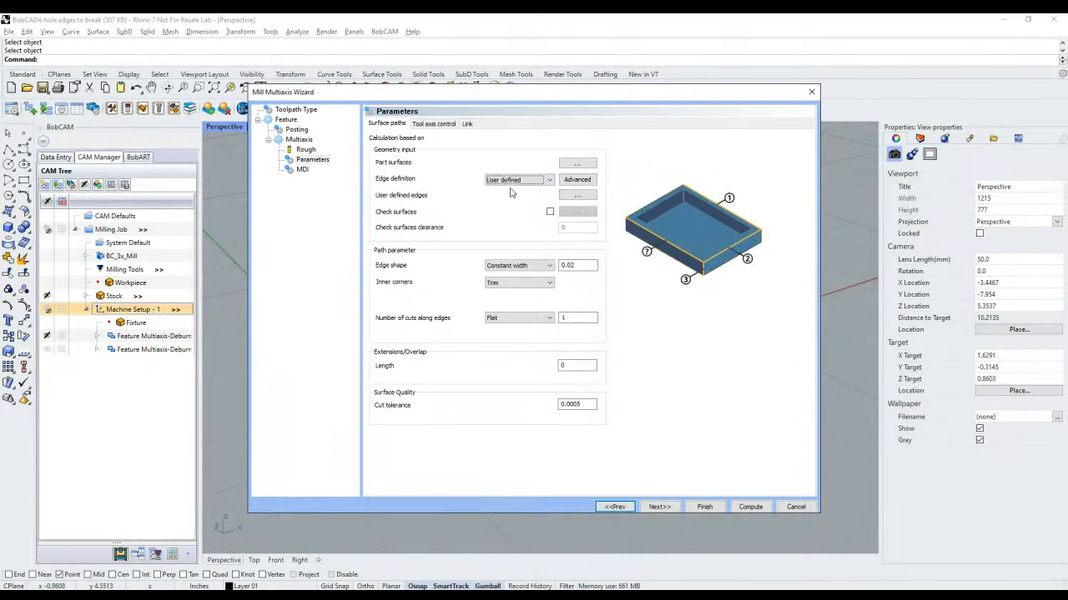
Step: Assign the curve along the part's sloped front side edge as the user-defined edge to deburr
left_click(576, 198)
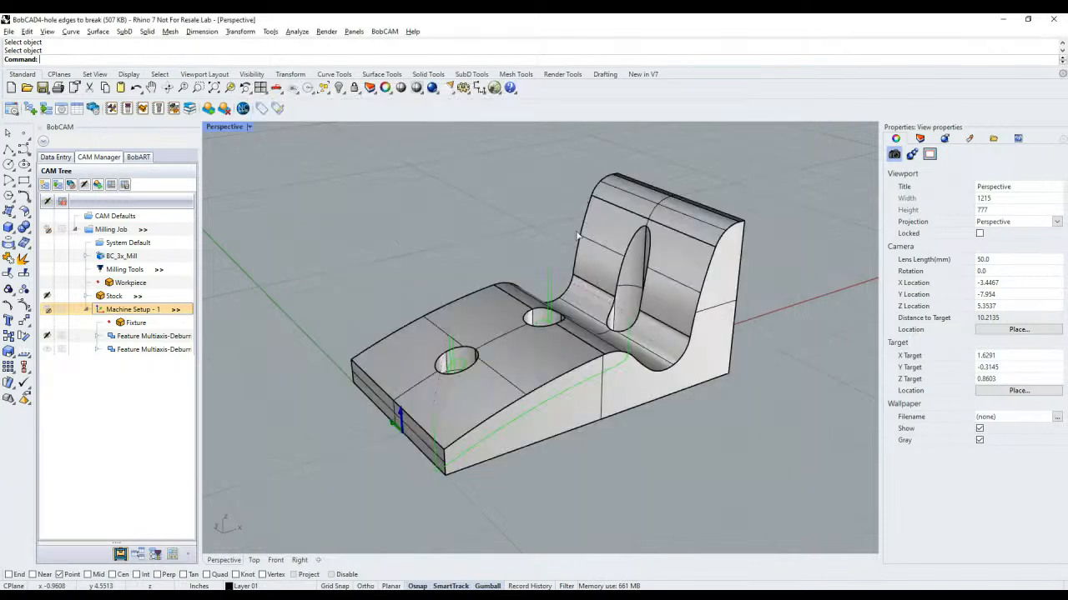
left_click(518, 403)
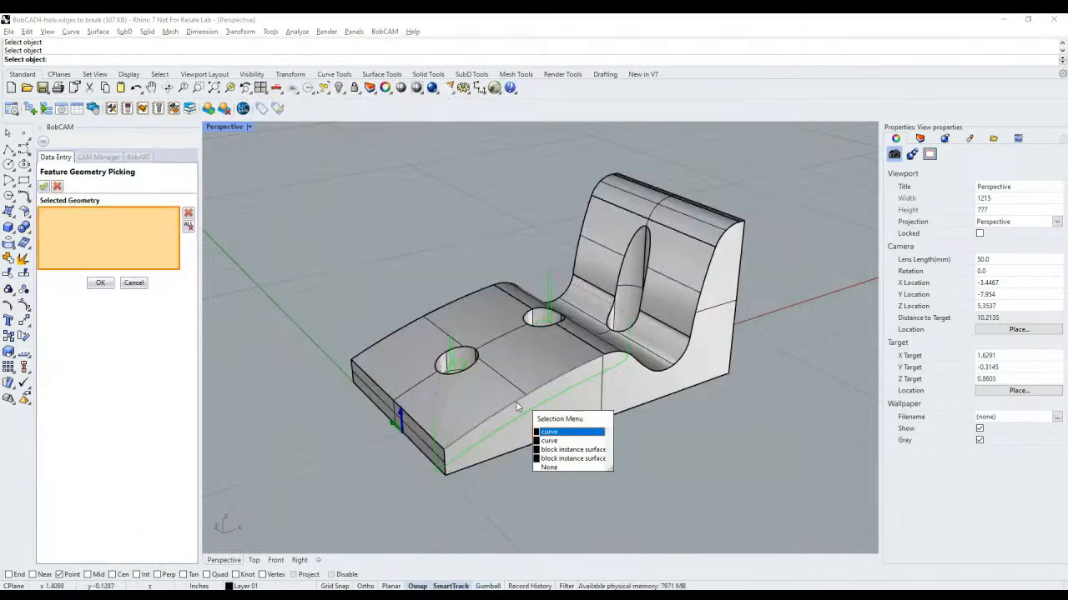
left_click(547, 433)
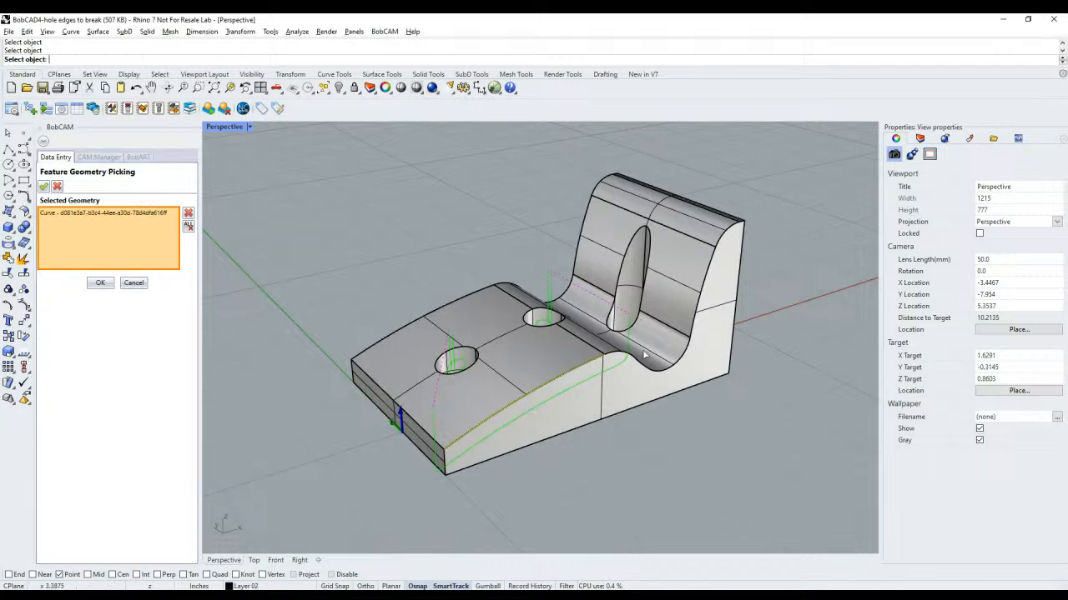
left_click(100, 282)
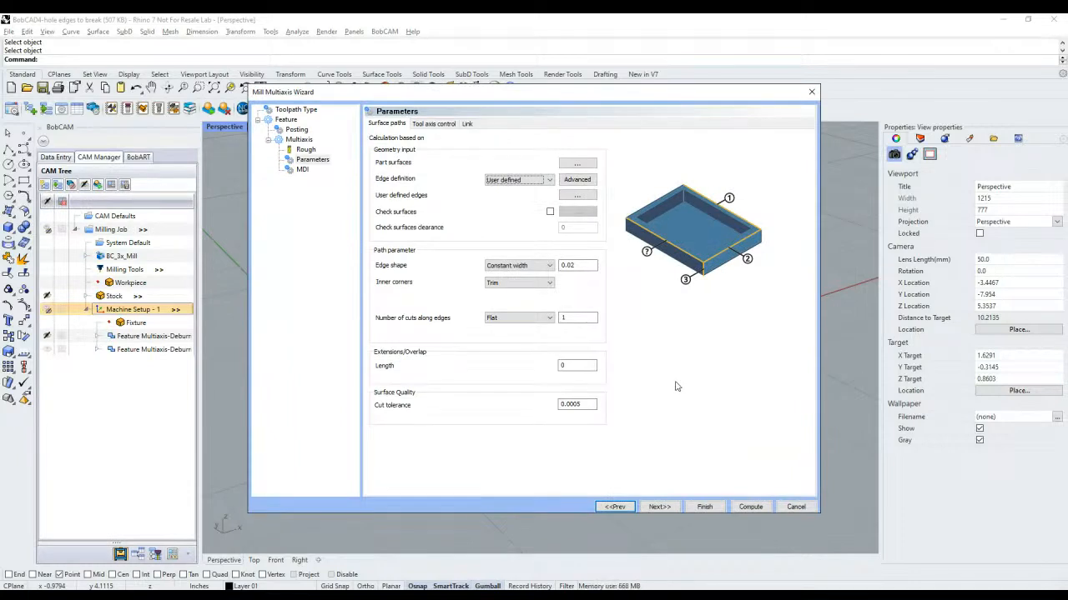
Step: Set the edge shape to Constant depth and compare Relief with Trim for the inner corners, ending on Trim
left_click(547, 269)
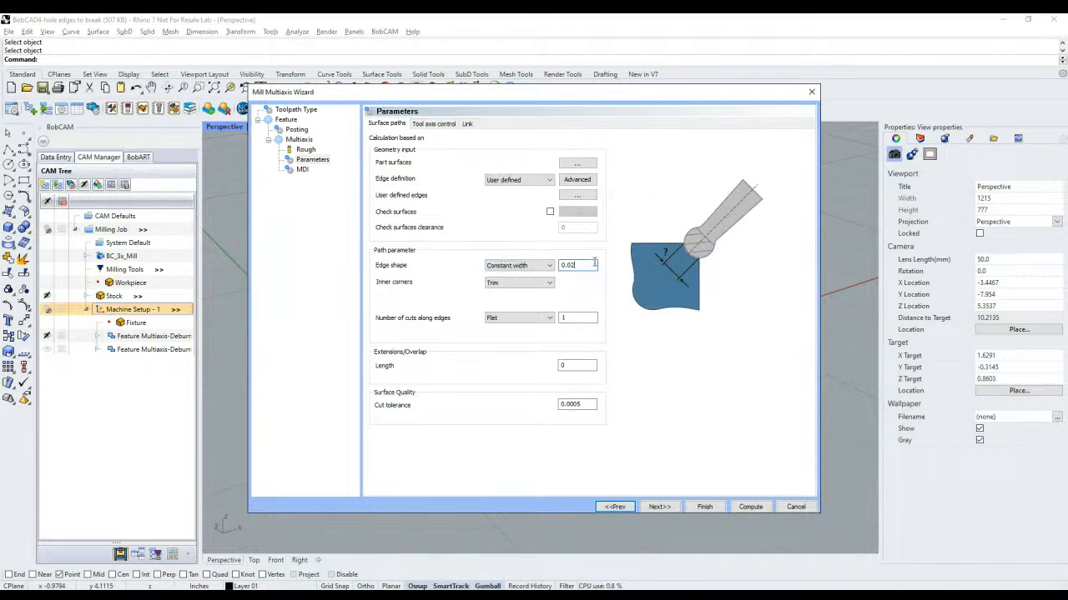
left_click(535, 284)
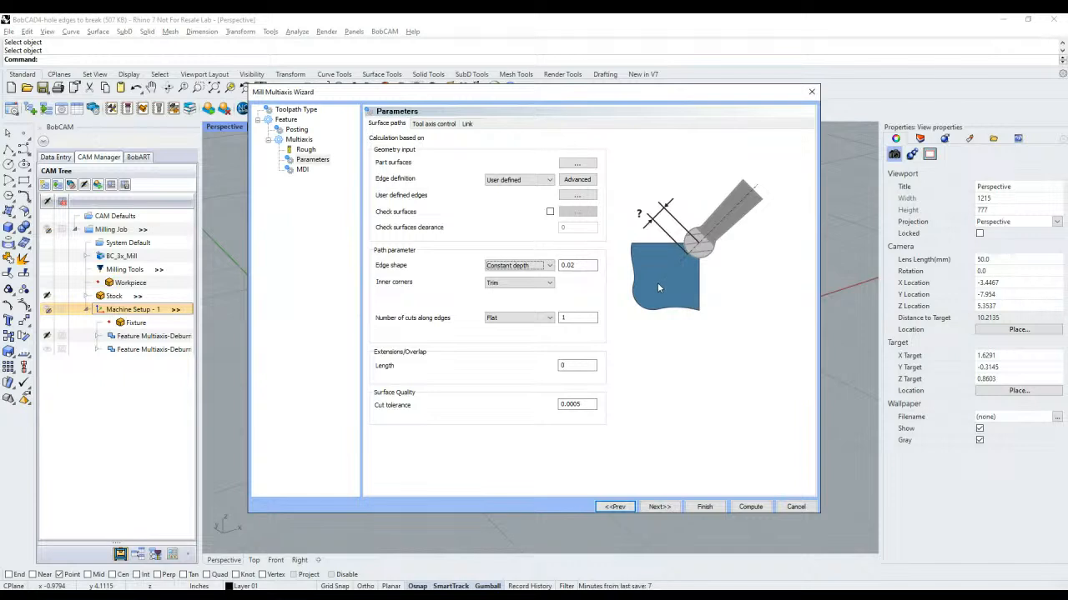
left_click(538, 288)
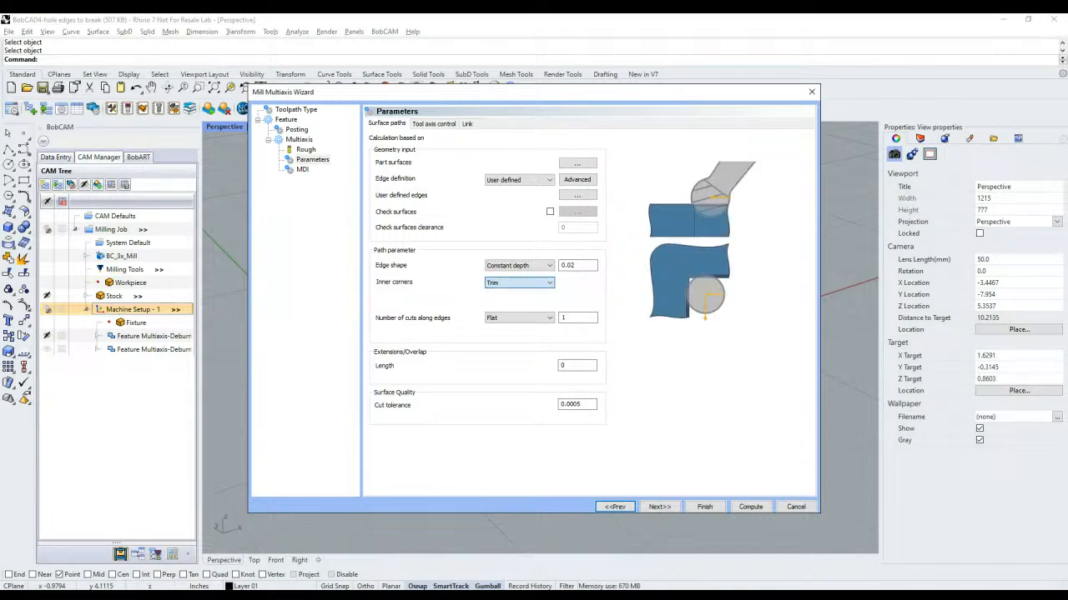
key("Down")
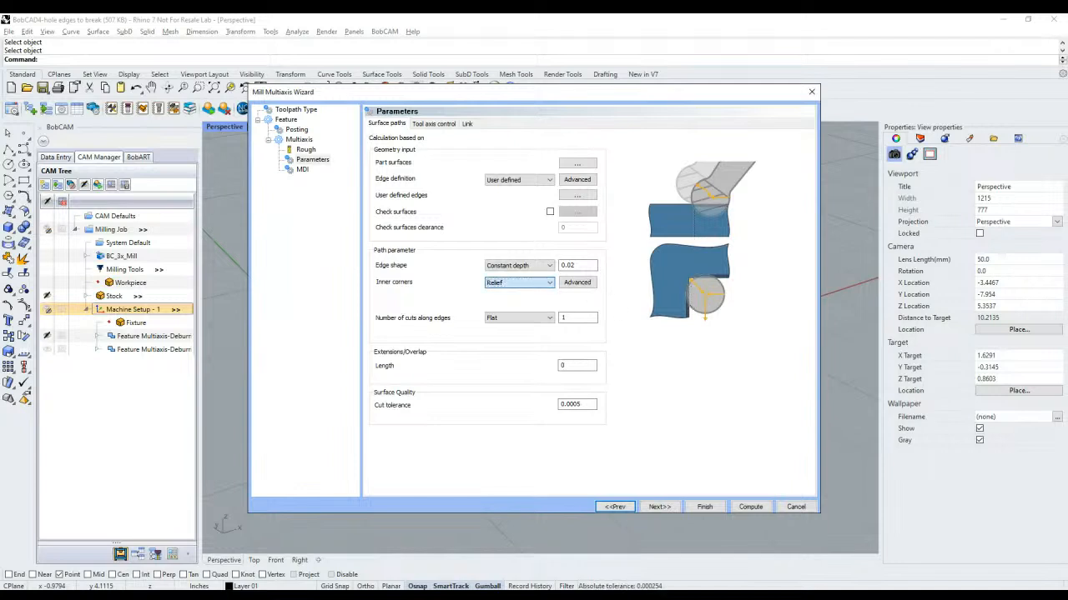
left_click(517, 283)
left_click(534, 294)
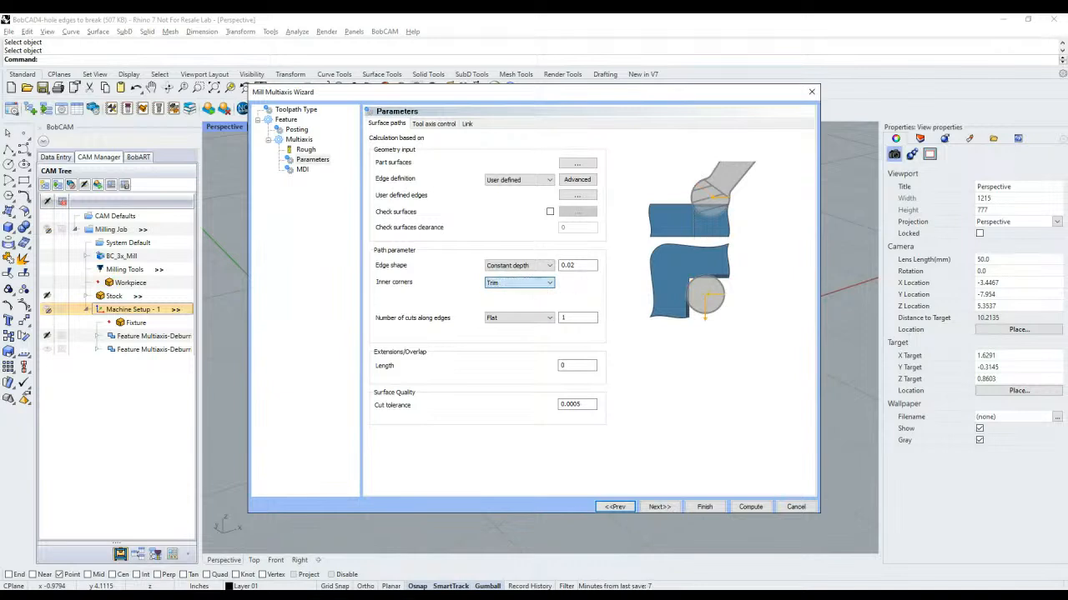
left_click(517, 282)
left_click(542, 301)
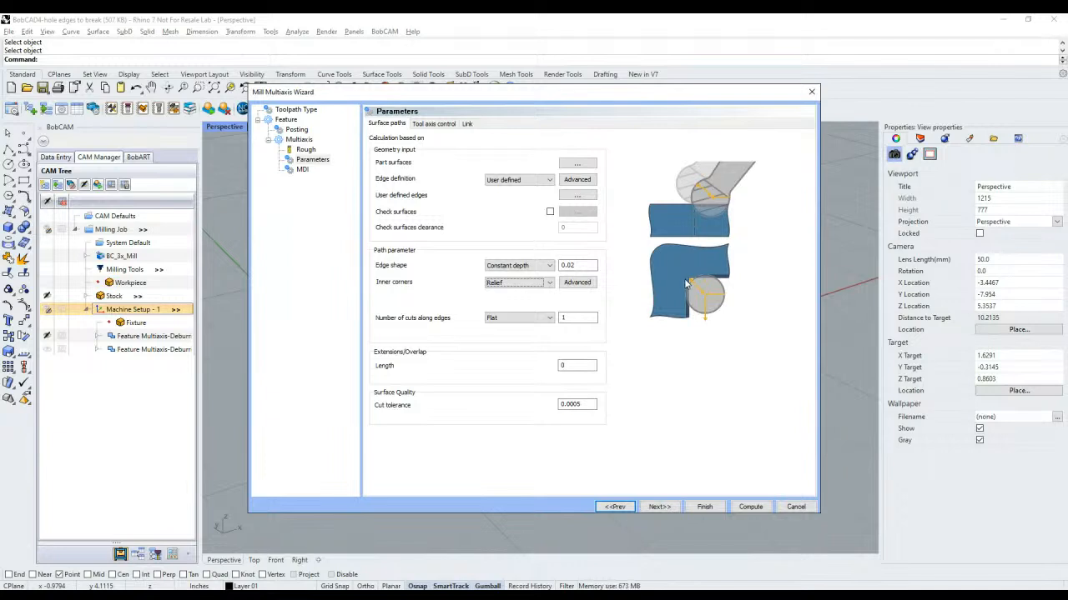
left_click(548, 284)
left_click(544, 293)
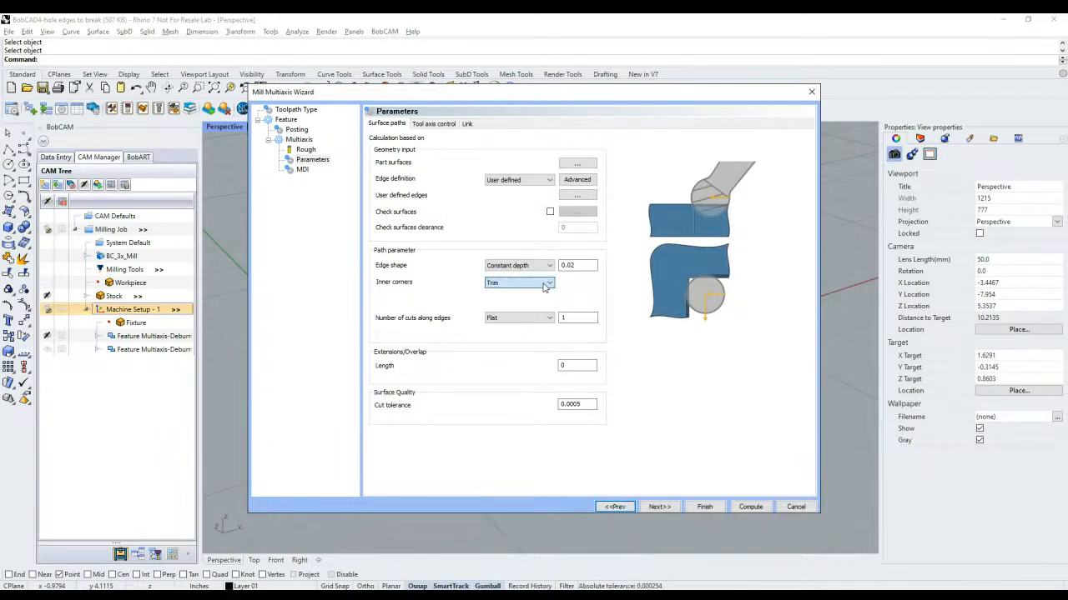
left_click(590, 289)
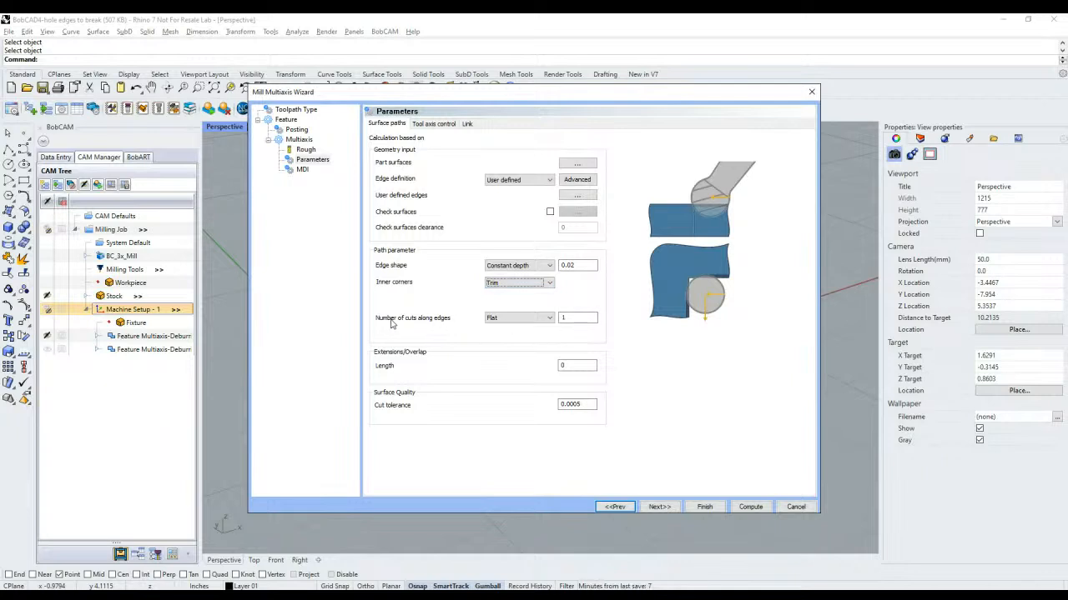
Step: Examine the number of cuts along edges, the extension length, and the tool axis control and link parameters
left_click(577, 318)
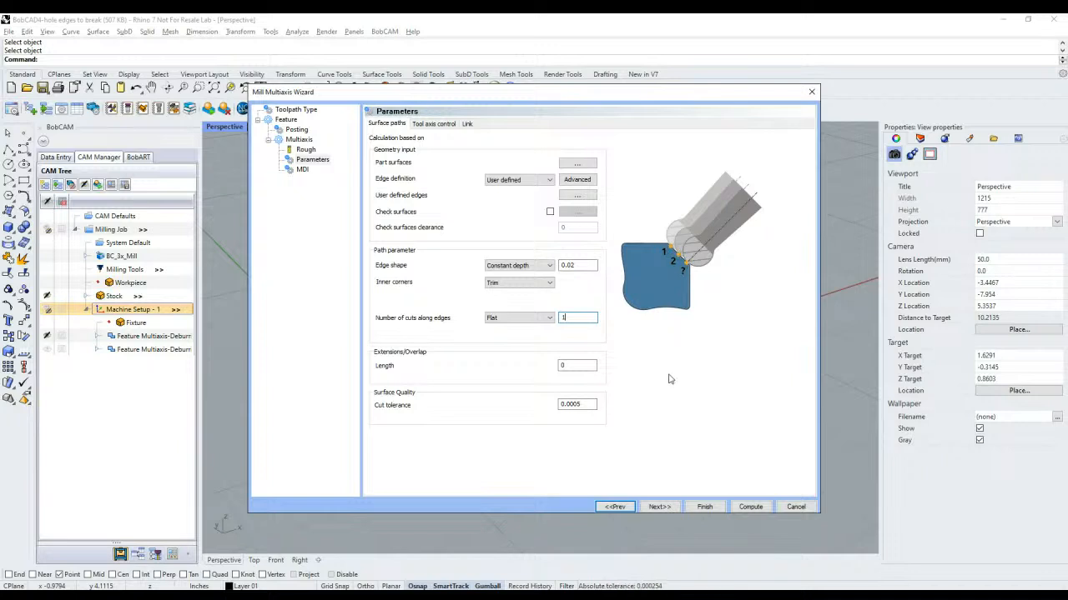
left_click(594, 365)
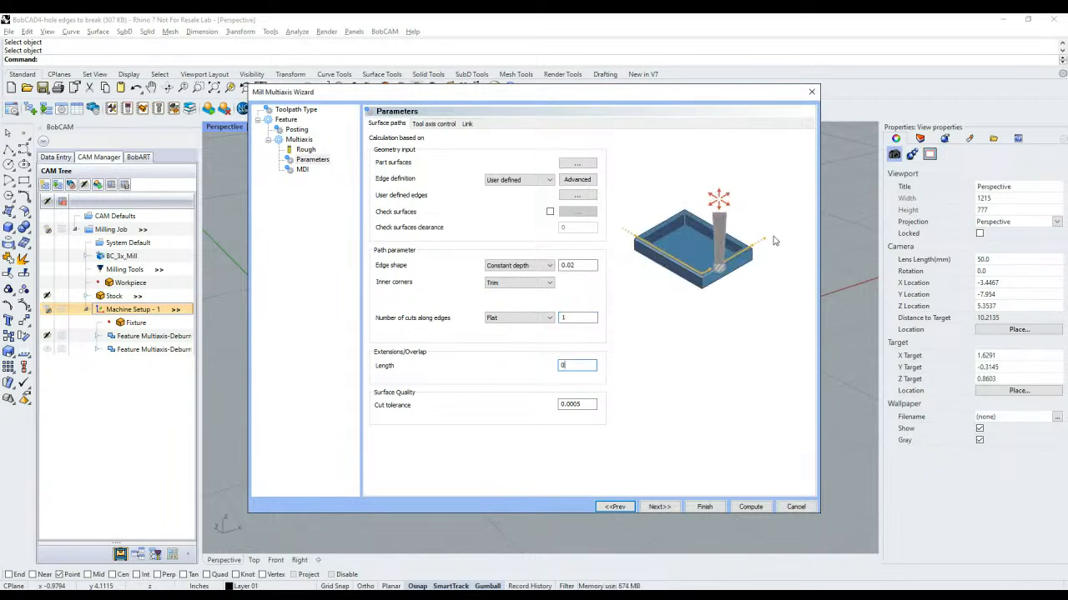
left_click(433, 124)
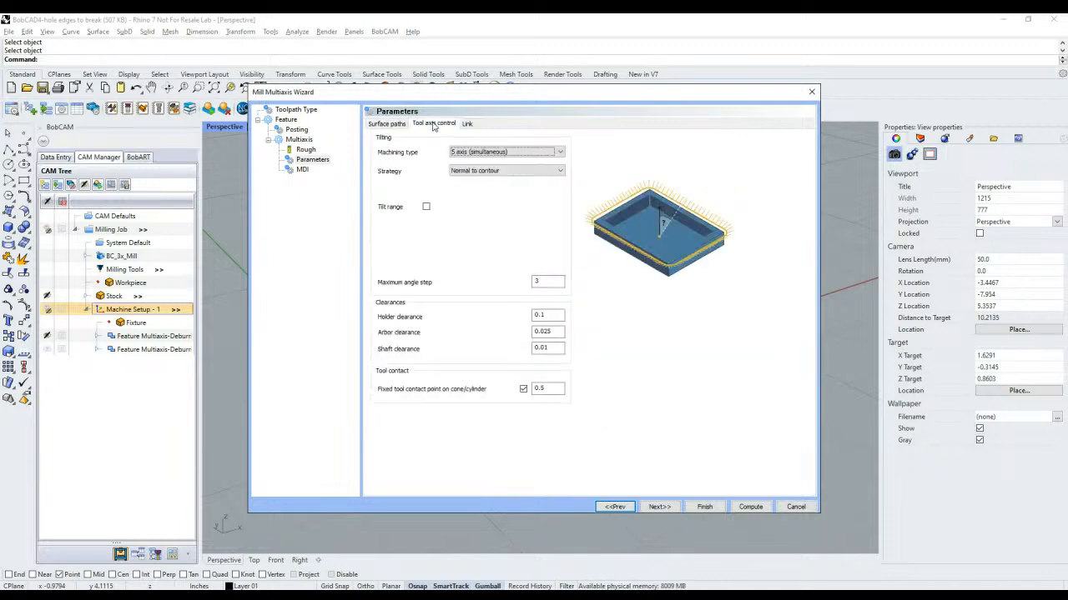
left_click(393, 127)
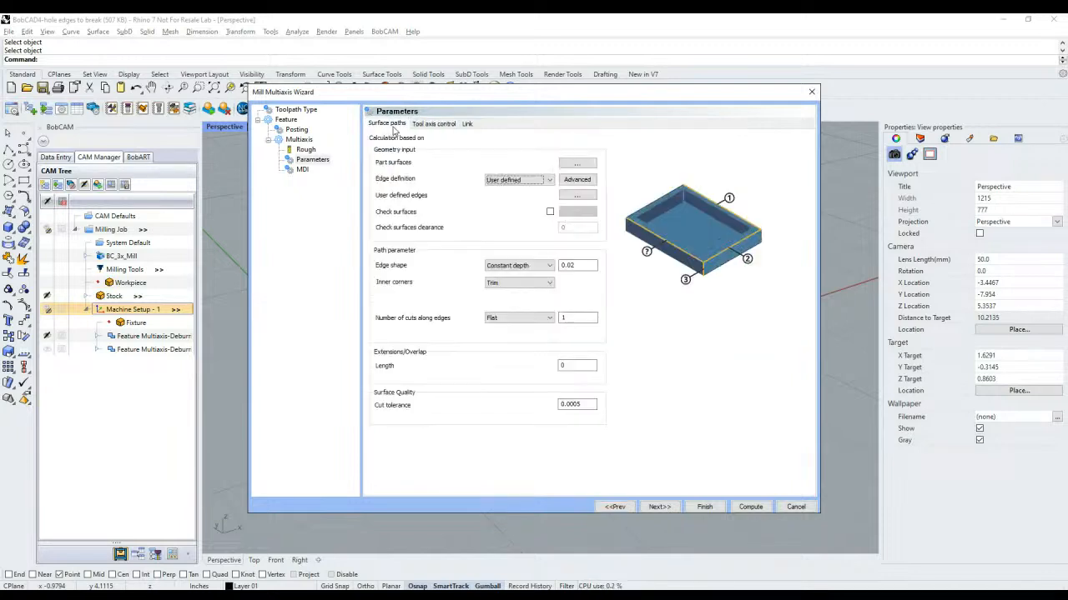
left_click(427, 125)
left_click(467, 124)
left_click(389, 124)
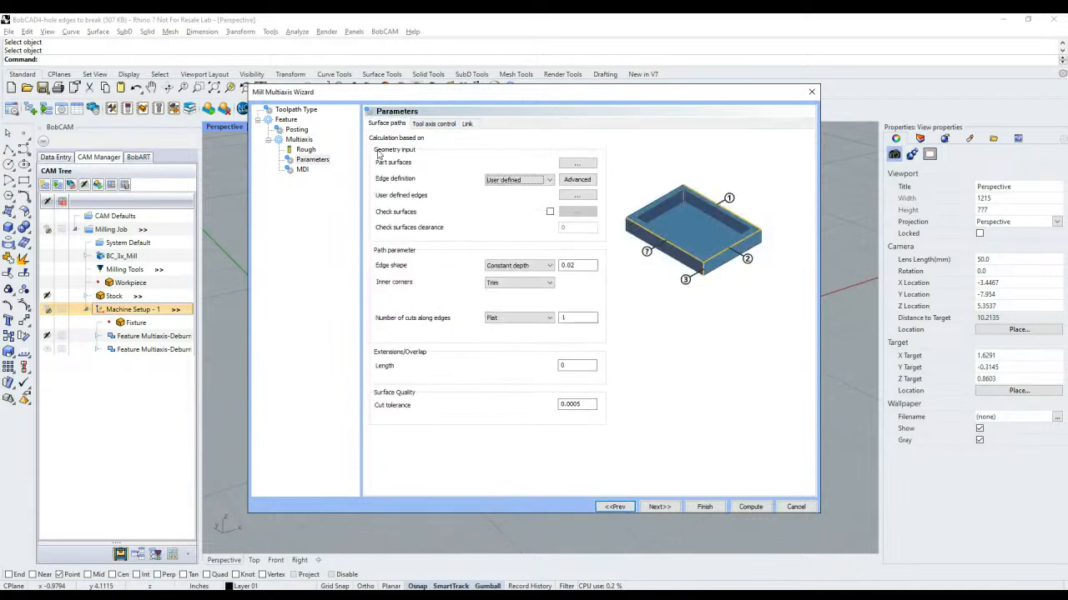
Step: Set the tool axis control's machining type to 3 axis
left_click(422, 126)
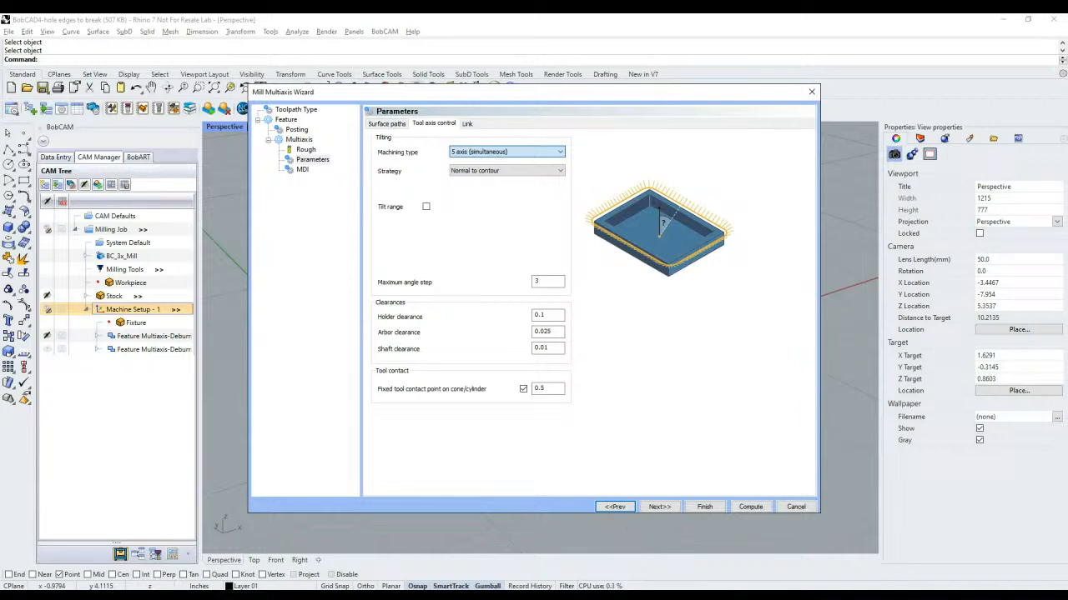
left_click(489, 165)
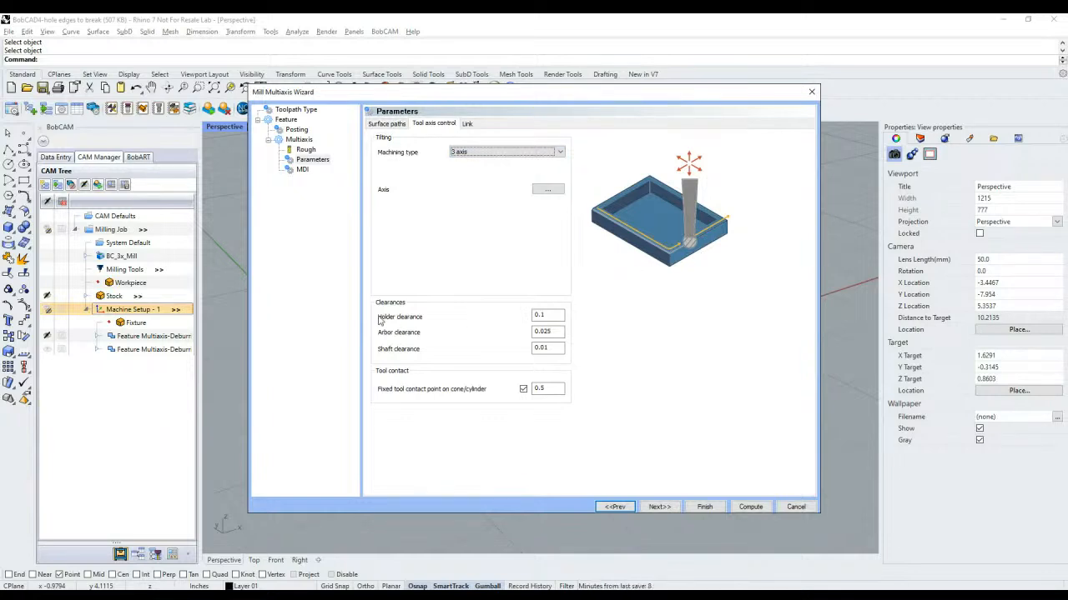
Step: Examine the holder, arbor and shaft clearances, the tool contact point and the link settings, and cancel the wizard
left_click(549, 316)
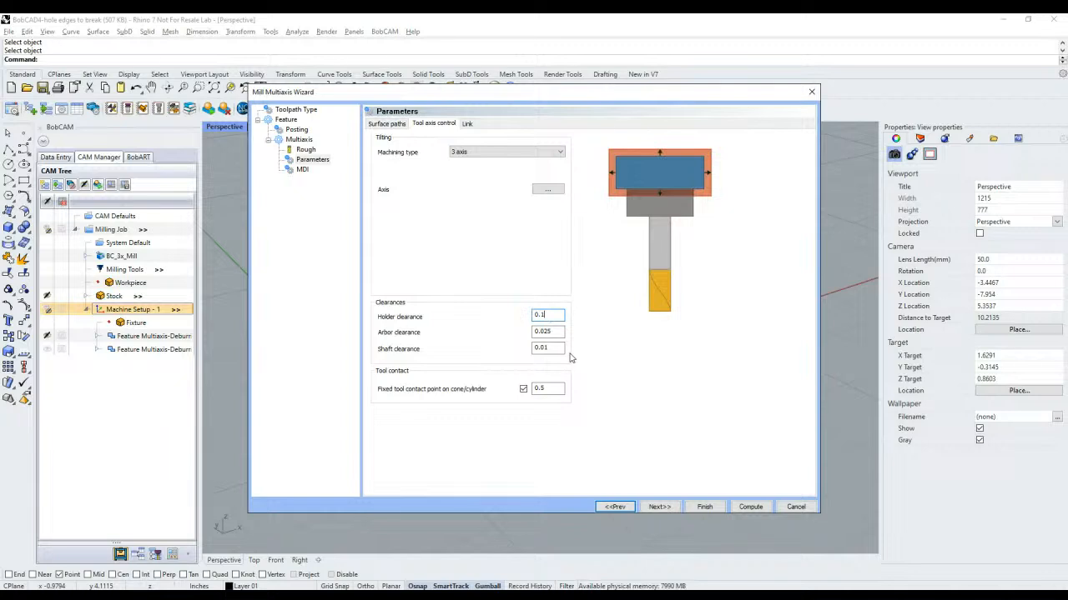
left_click(554, 331)
left_click(559, 348)
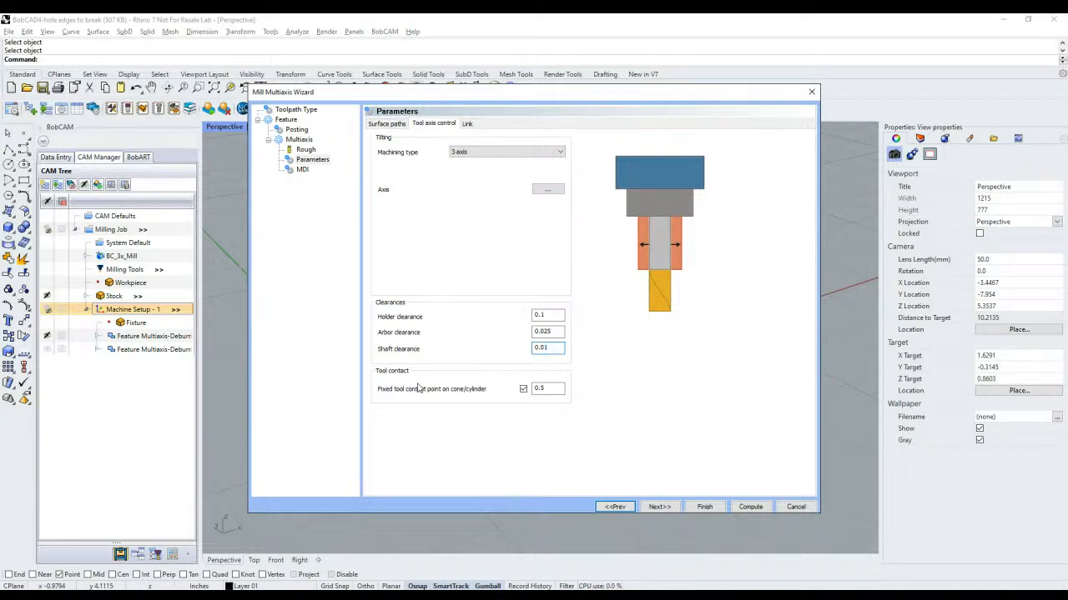
left_click(555, 388)
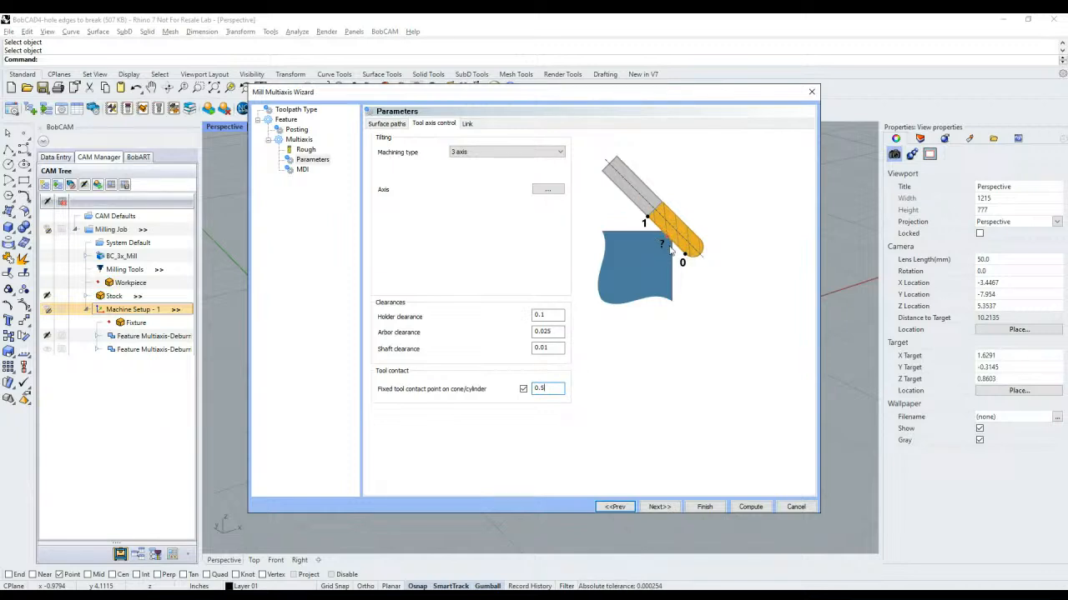
left_click(469, 124)
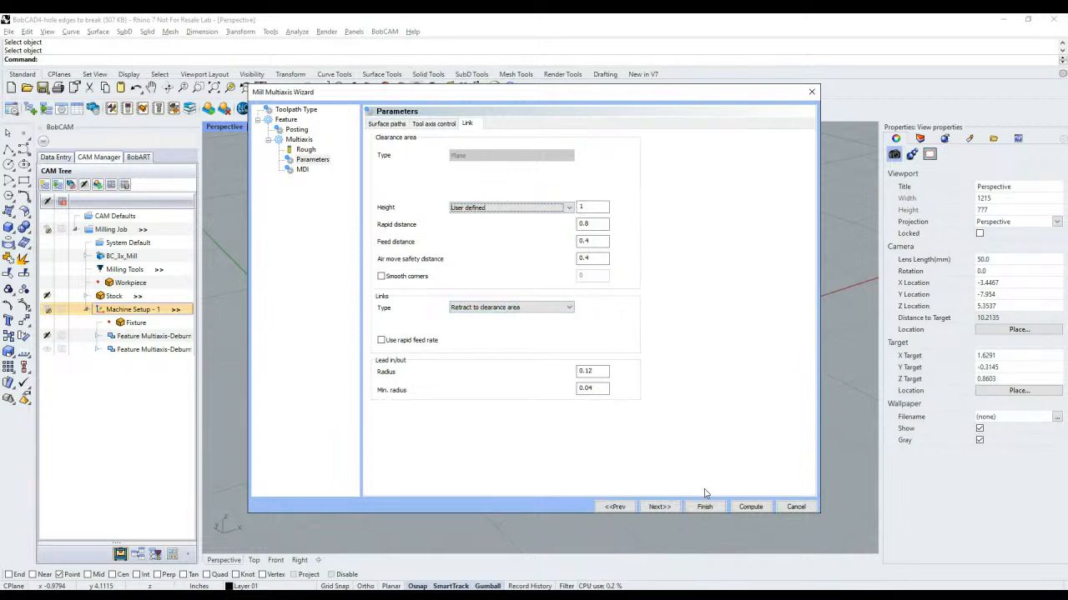
left_click(788, 510)
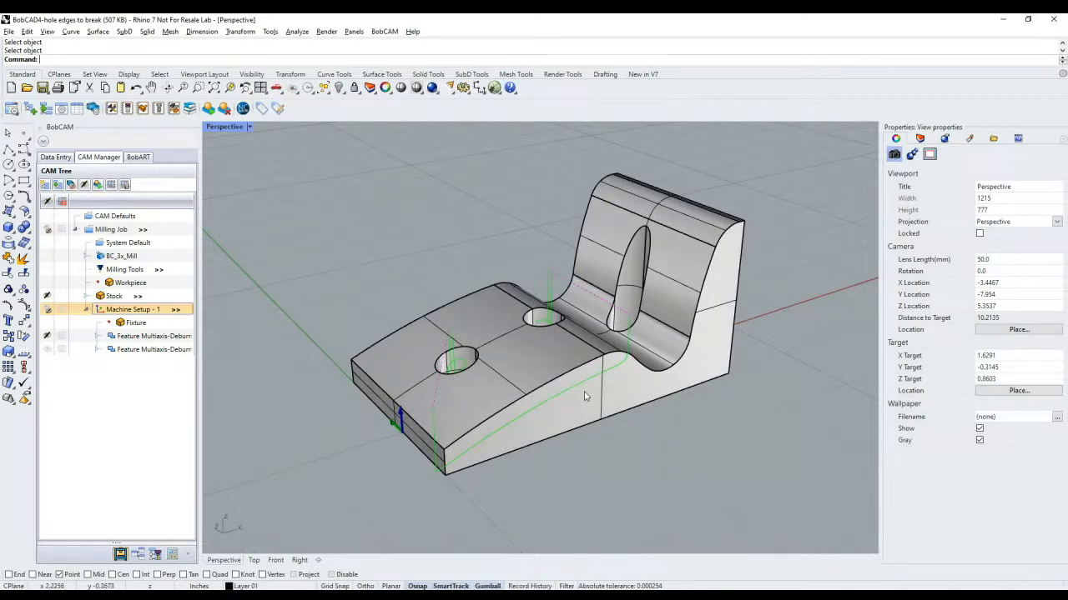
Step: Inspect the user-defined edges and machining surface assigned to the second existing deburring feature, widening the CAM tree to read its entries
left_click(98, 349)
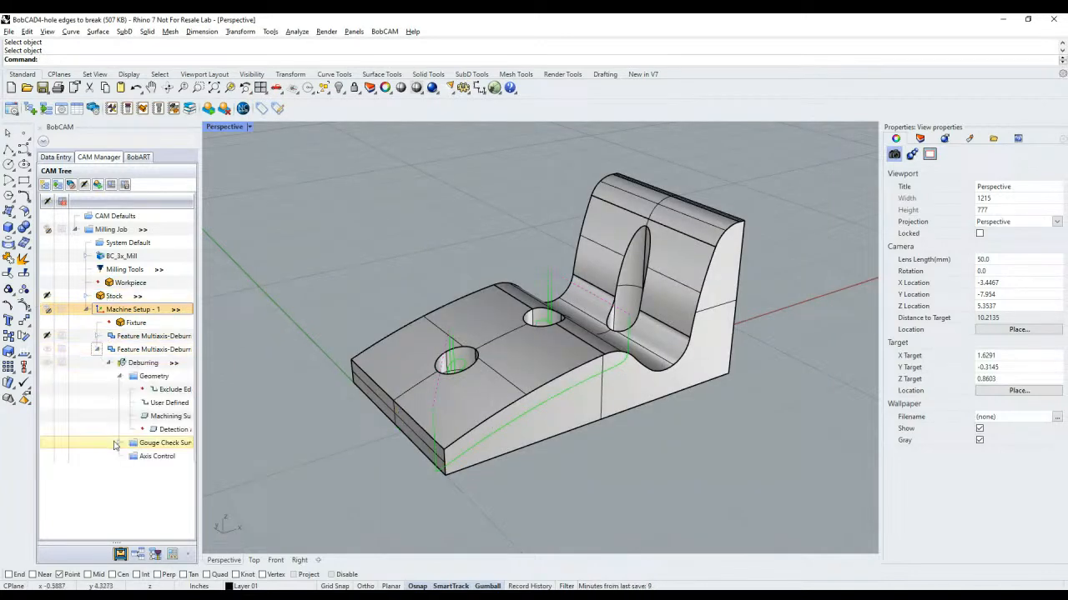
left_click(134, 363)
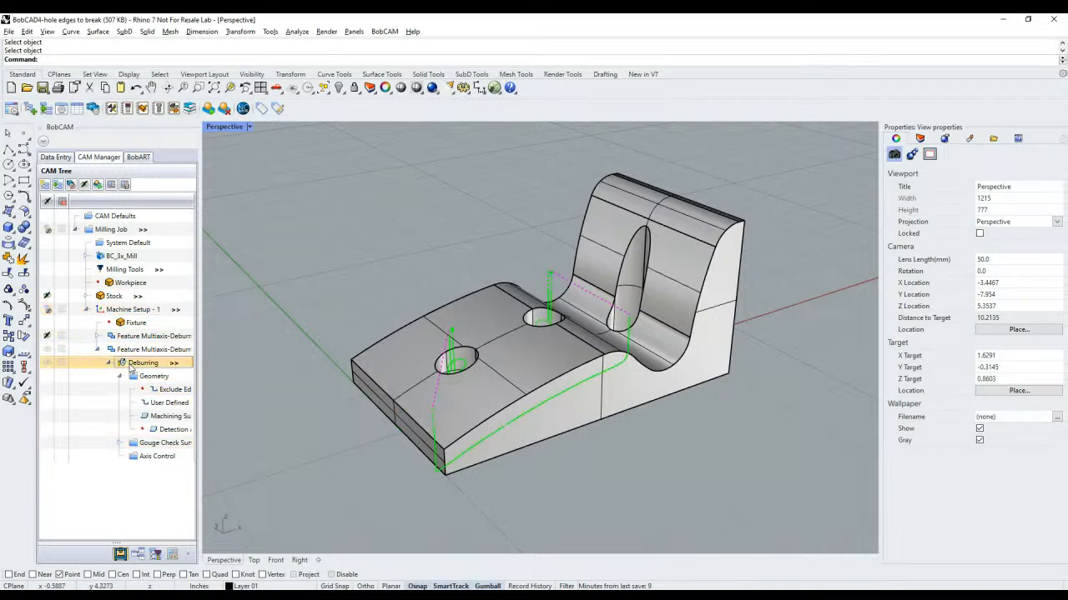
left_click(150, 404)
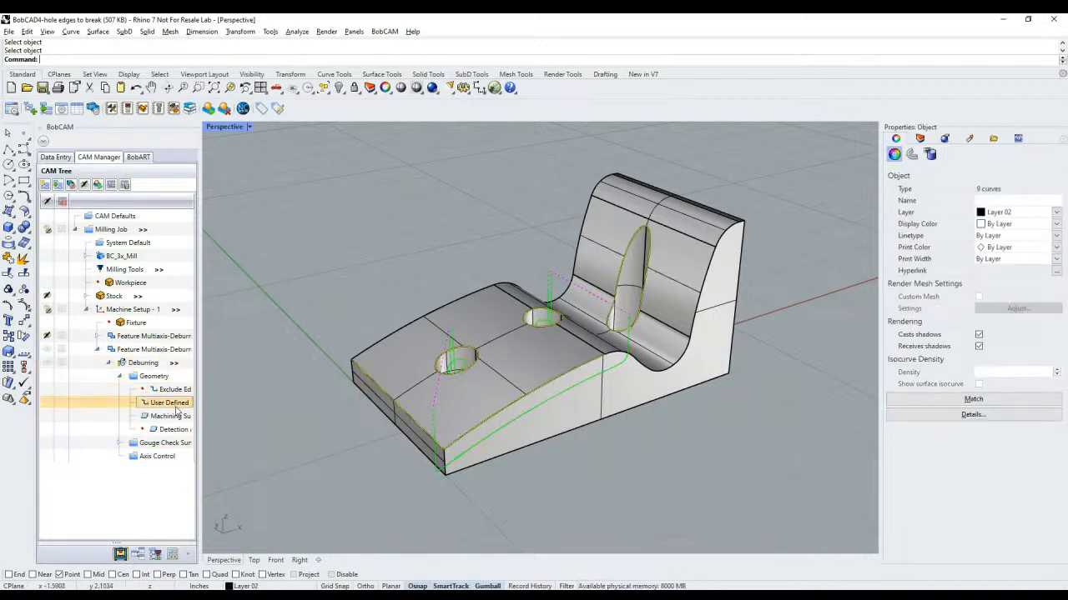
left_click_drag(200, 407, 283, 408)
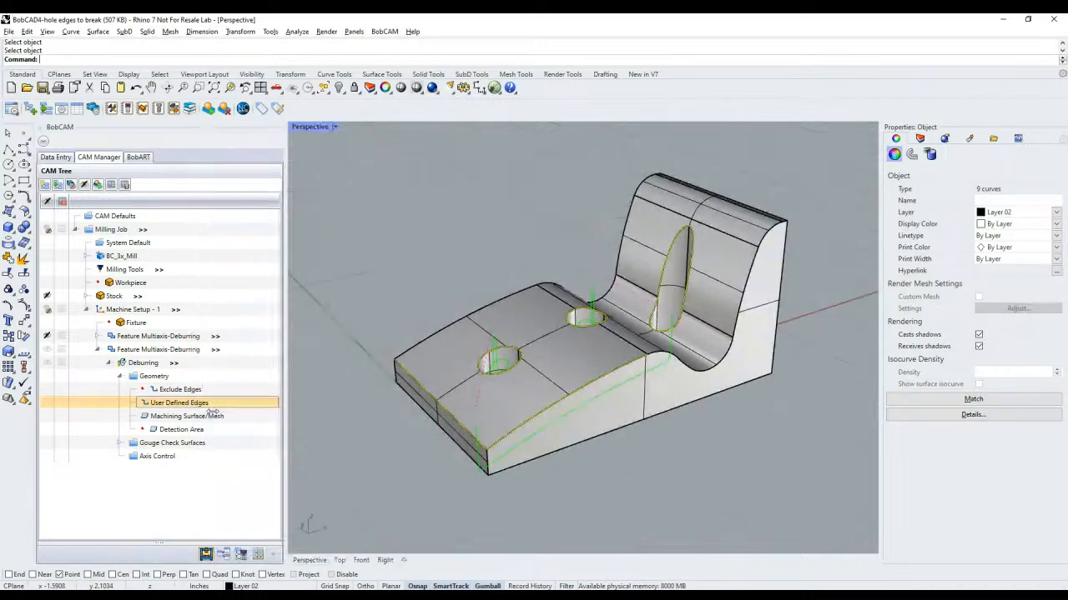
left_click(193, 418)
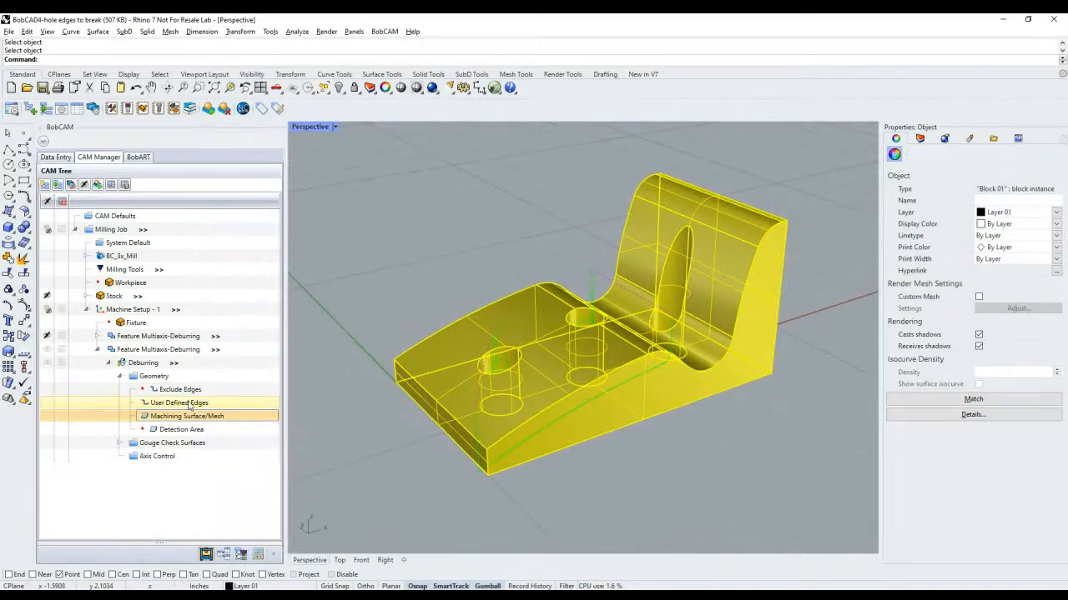
left_click(173, 405)
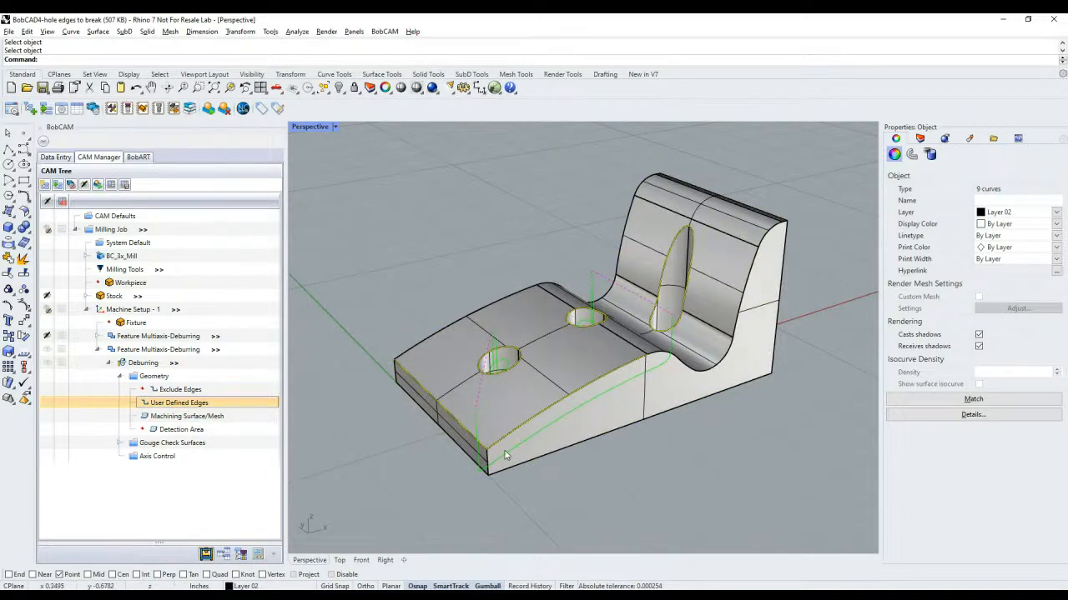
Step: Start a backplot of the second feature's deburring toolpath with the tool shaded, and step through its first moves
left_click(134, 364)
right_click(133, 363)
left_click(183, 434)
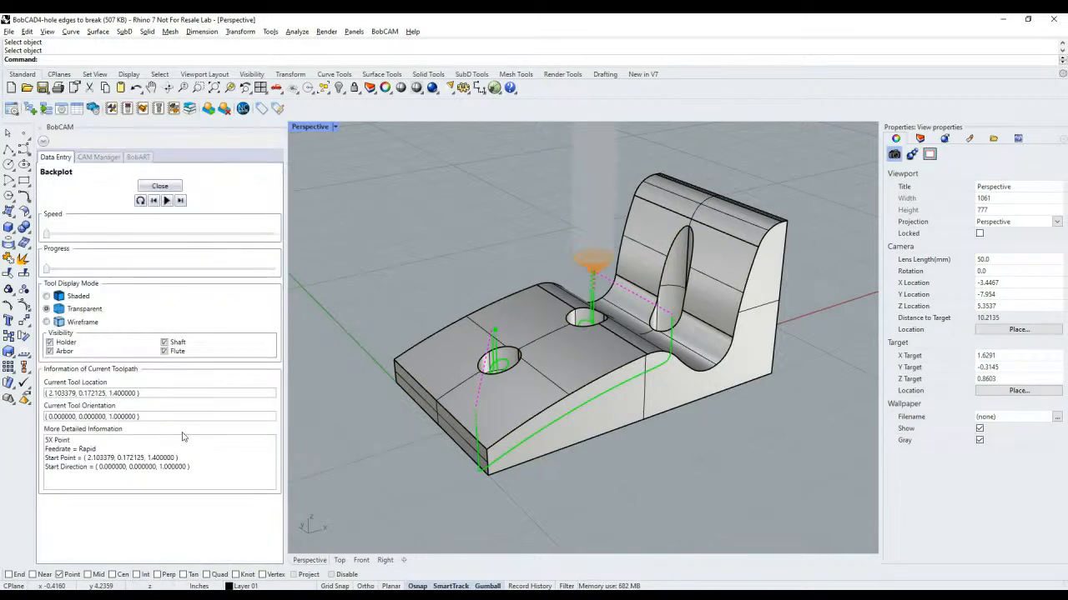
left_click(85, 297)
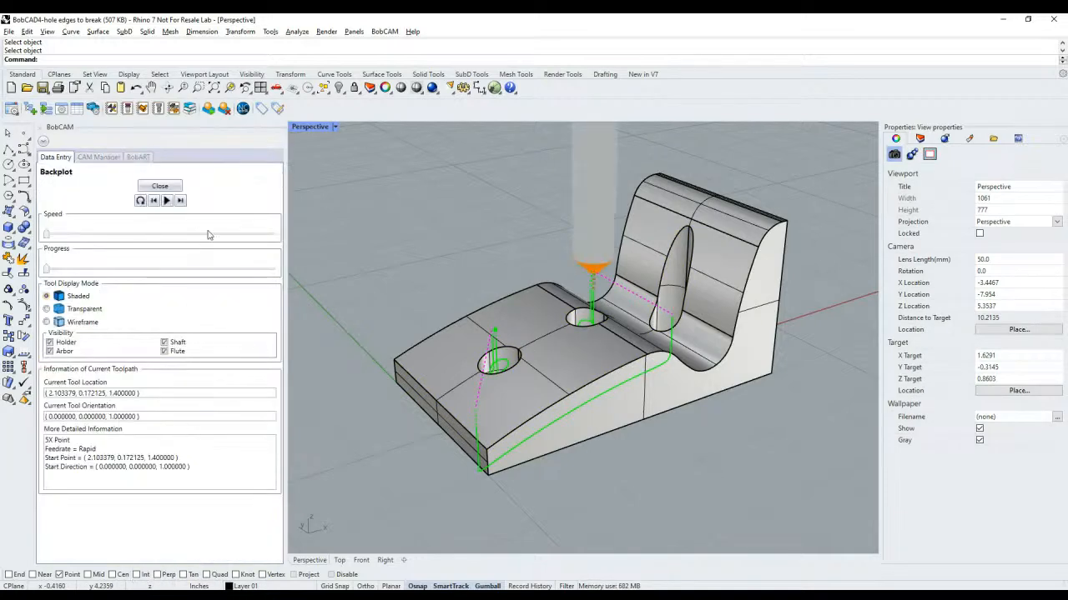
left_click(181, 200)
left_click(181, 201)
left_click(181, 200)
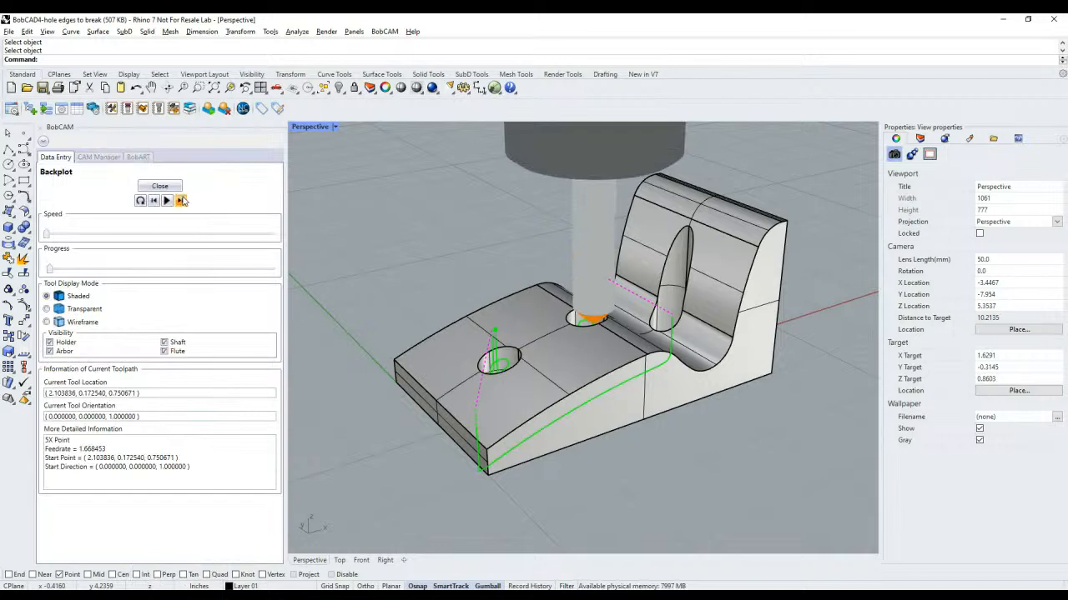
Step: Play the deburring backplot at a higher speed and watch the tool follow the part's edges and holes
left_click(167, 201)
left_click(180, 236)
left_click(180, 236)
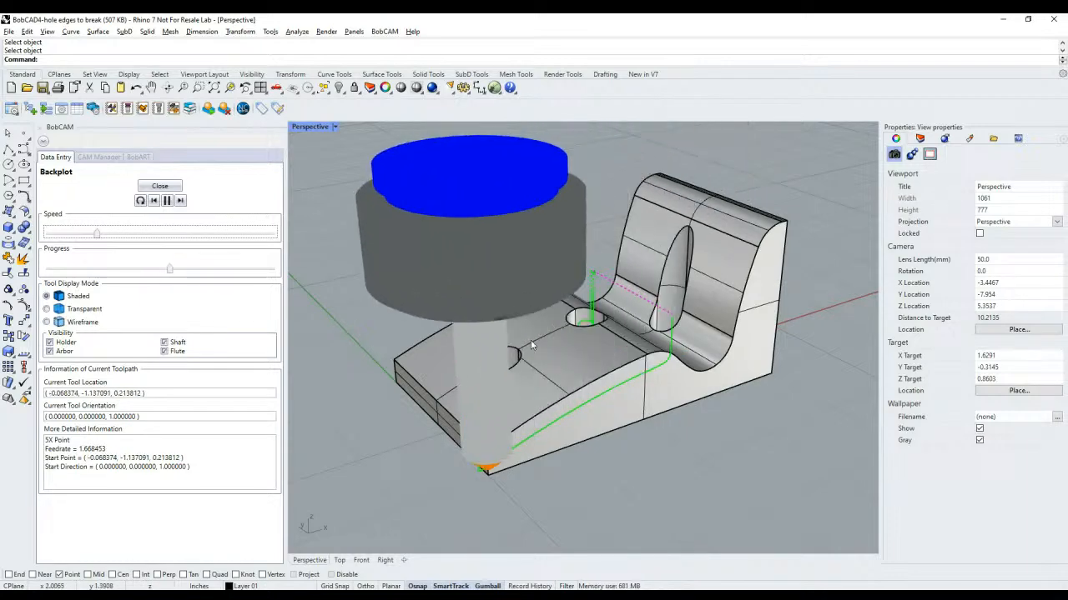
right_click_drag(595, 268, 525, 342)
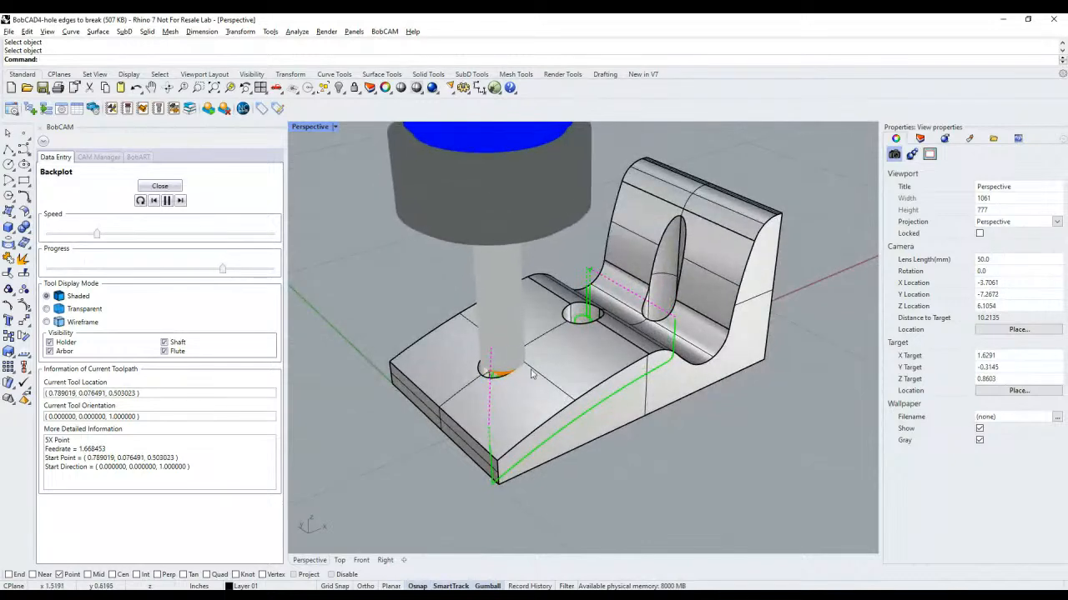
Step: Examine the tool at the nearer hole, and replay the deburring backplot from the start at a faster, then a slower speed
scroll(504, 364, "up", 5)
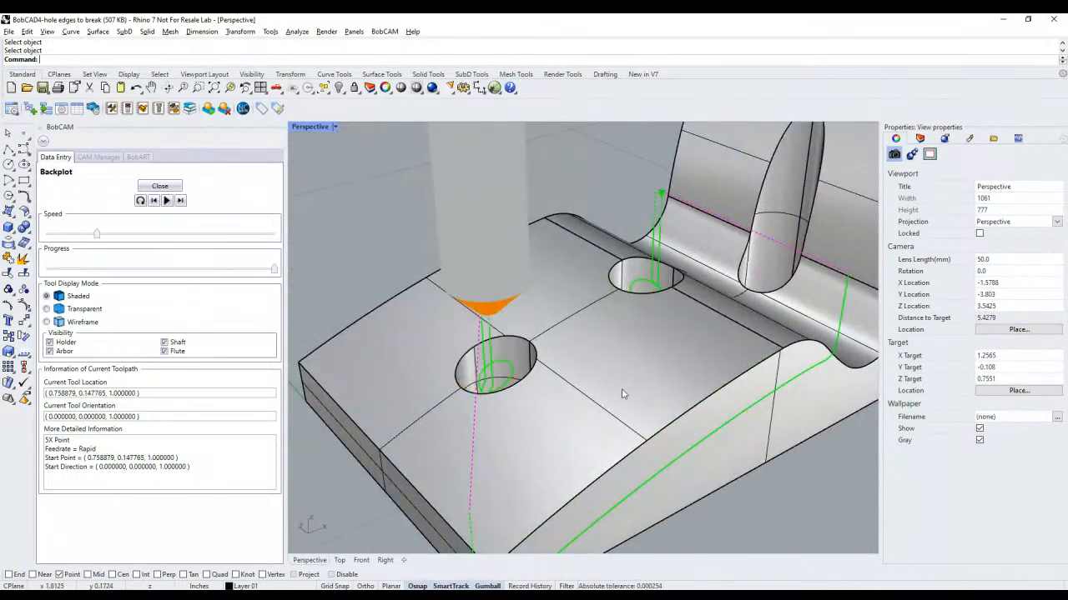
scroll(557, 406, "down", 5)
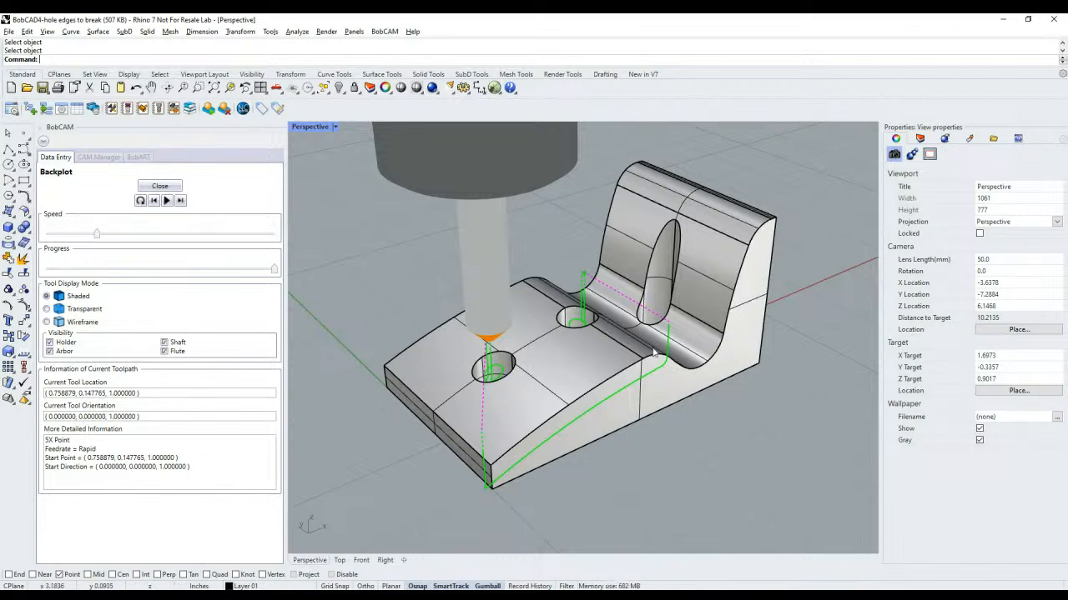
left_click(167, 201)
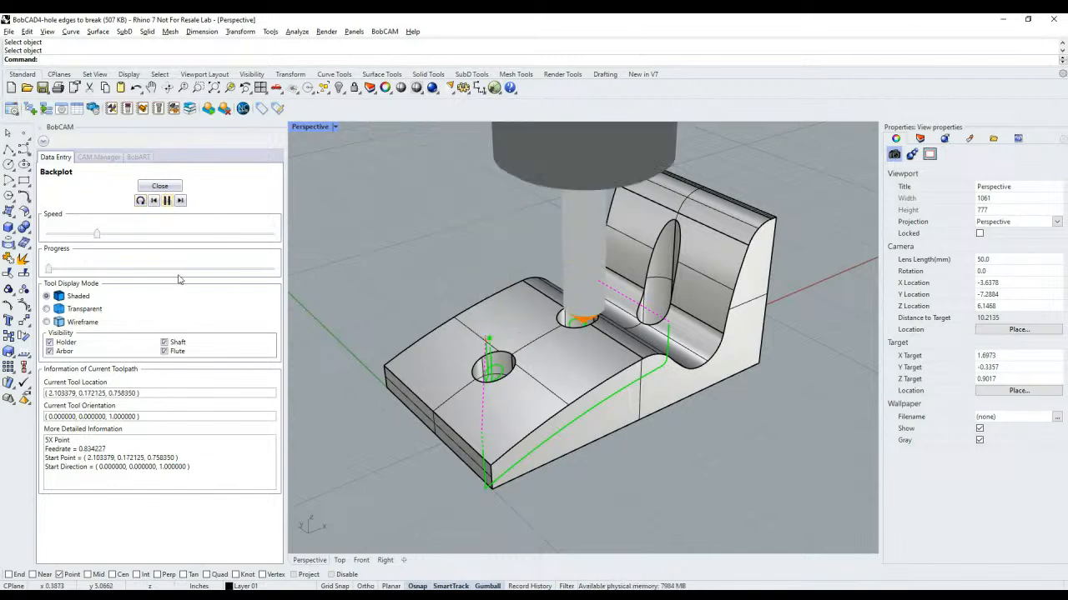
left_click(230, 236)
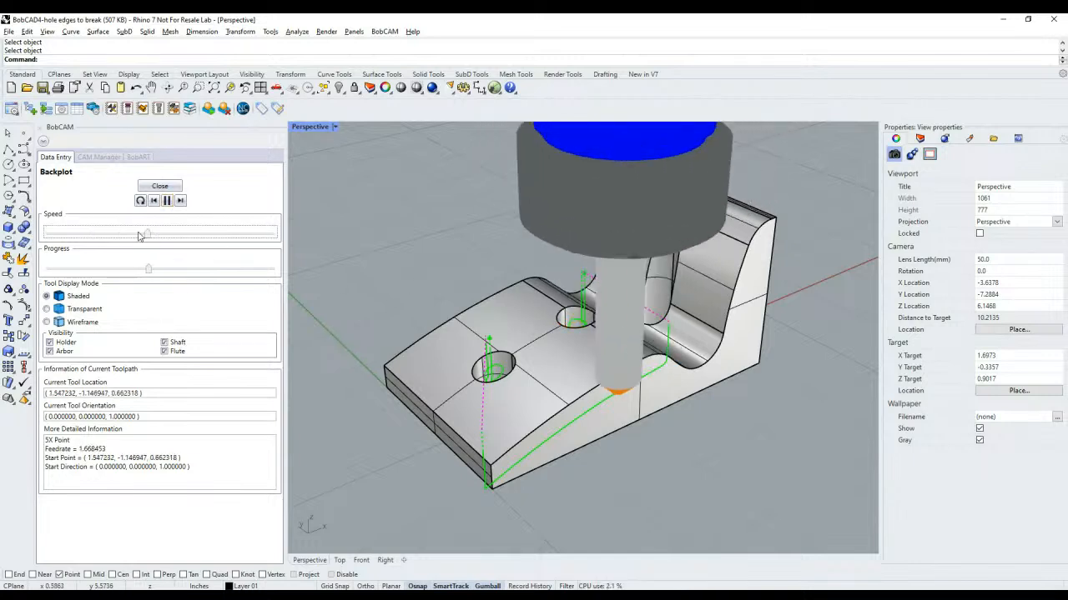
left_click(106, 235)
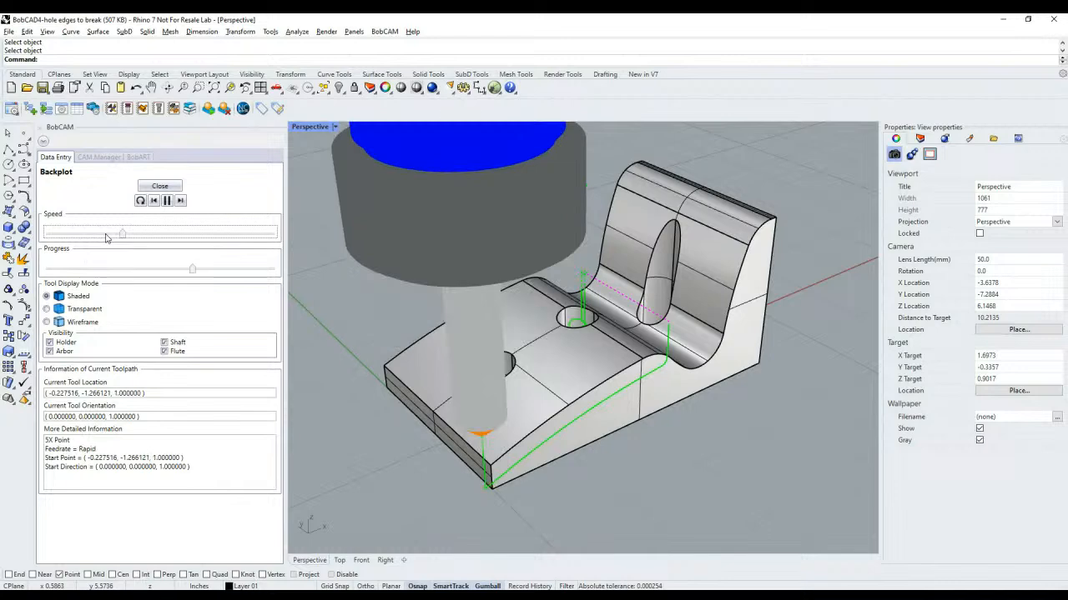
Step: Pause the backplot at the nearer hole, examine the chamfer mill against the hole's edge, and close the backplot
left_click(166, 201)
right_click_drag(543, 410, 506, 377)
scroll(506, 372, "up", 10)
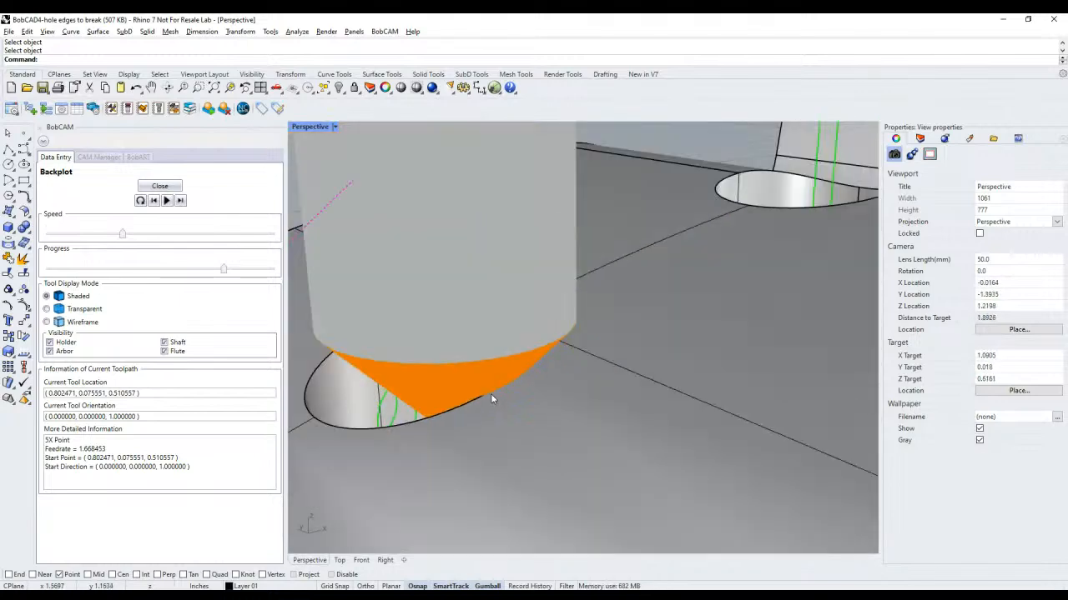
left_click(159, 185)
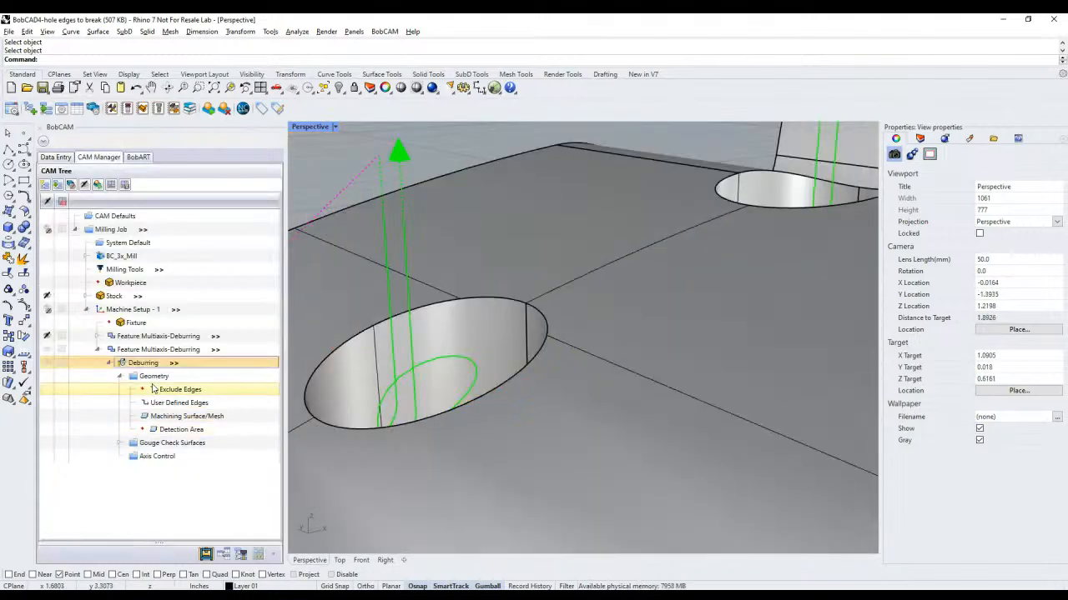
Step: Set the second deburring feature's constant-width edge shape to 0.01 and compute its toolpath
double_click(153, 352)
left_click(313, 159)
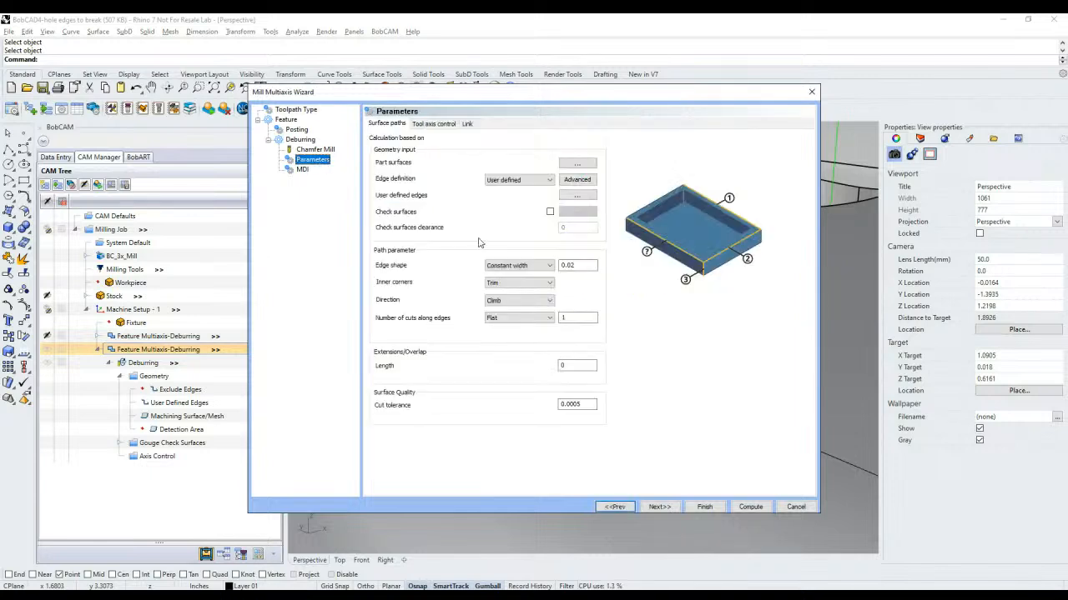
left_click(557, 265)
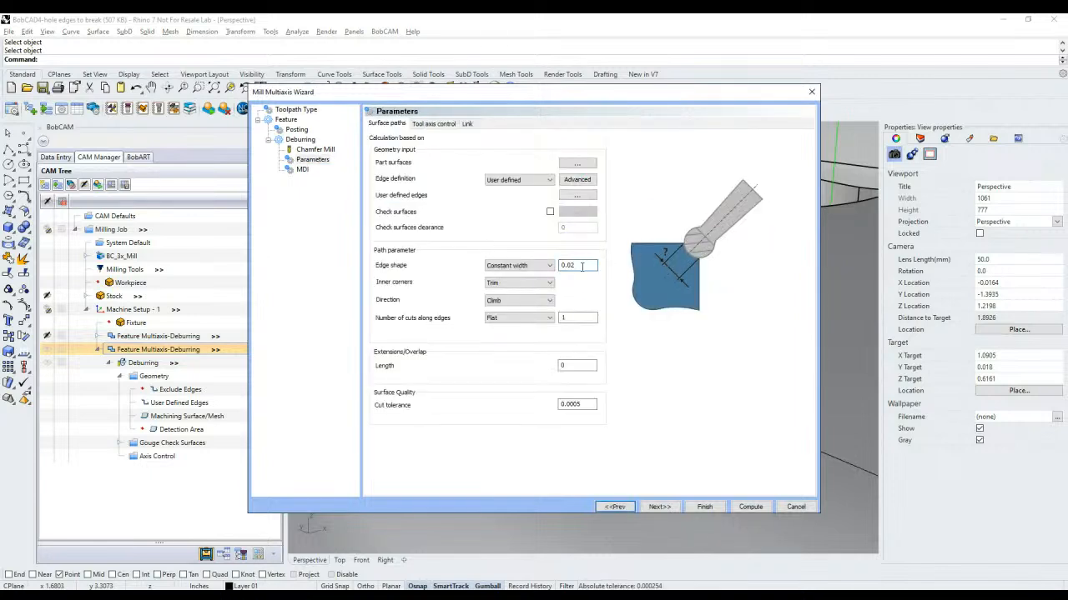
left_click_drag(572, 267, 577, 266)
type("1")
left_click(747, 507)
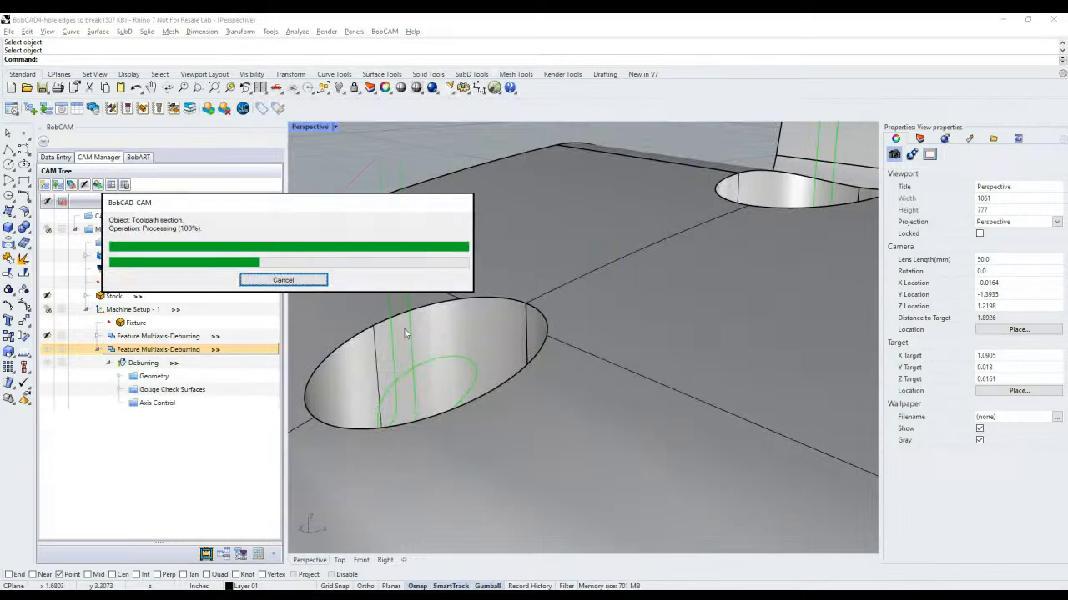
right_click(163, 350)
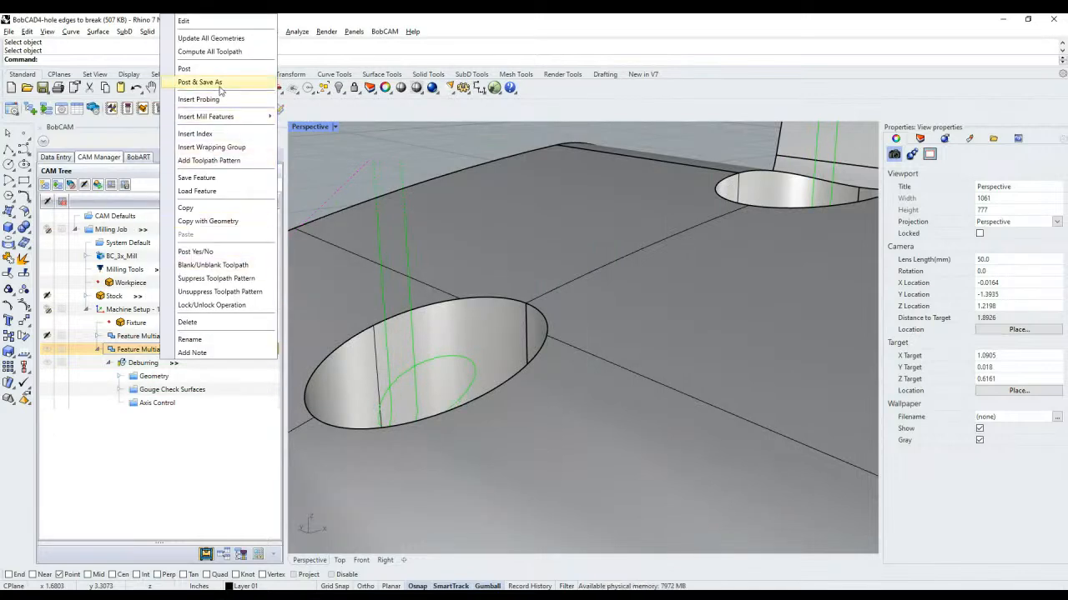
left_click(190, 424)
right_click(149, 367)
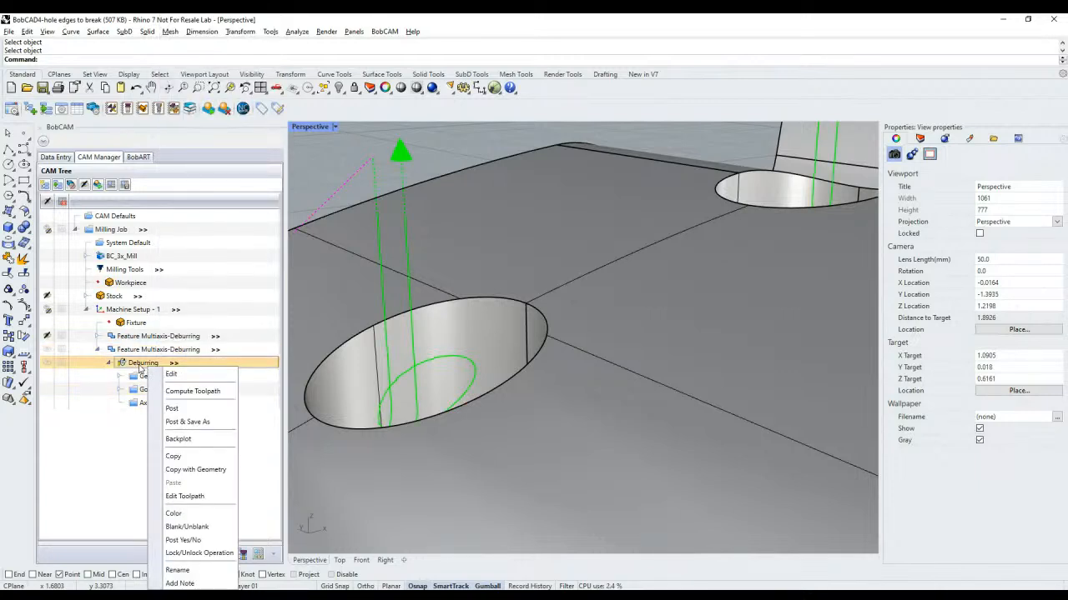
left_click(100, 355)
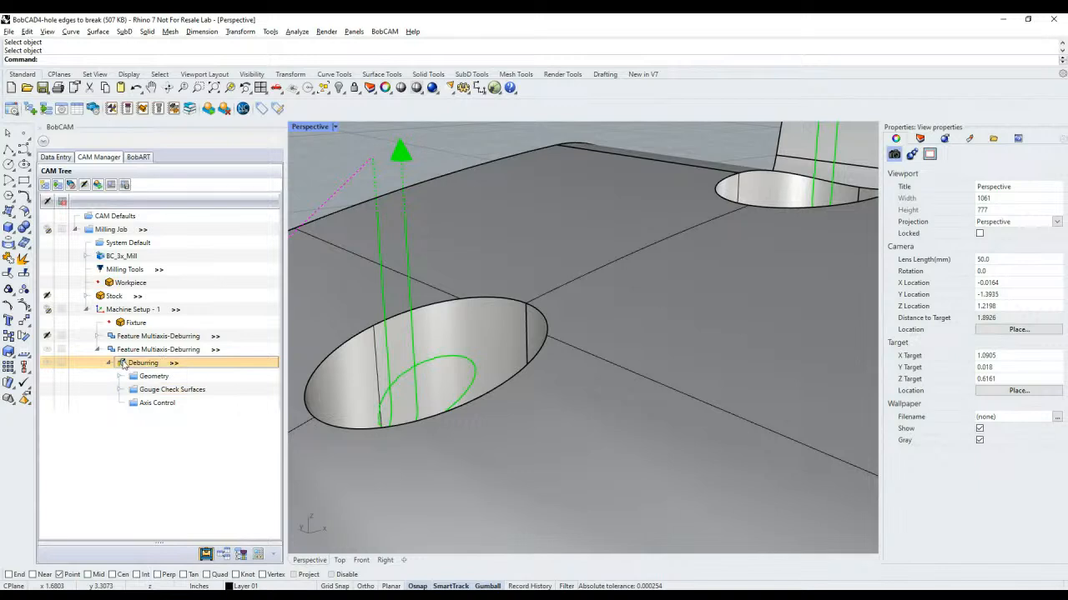
left_click(99, 351)
left_click(134, 351)
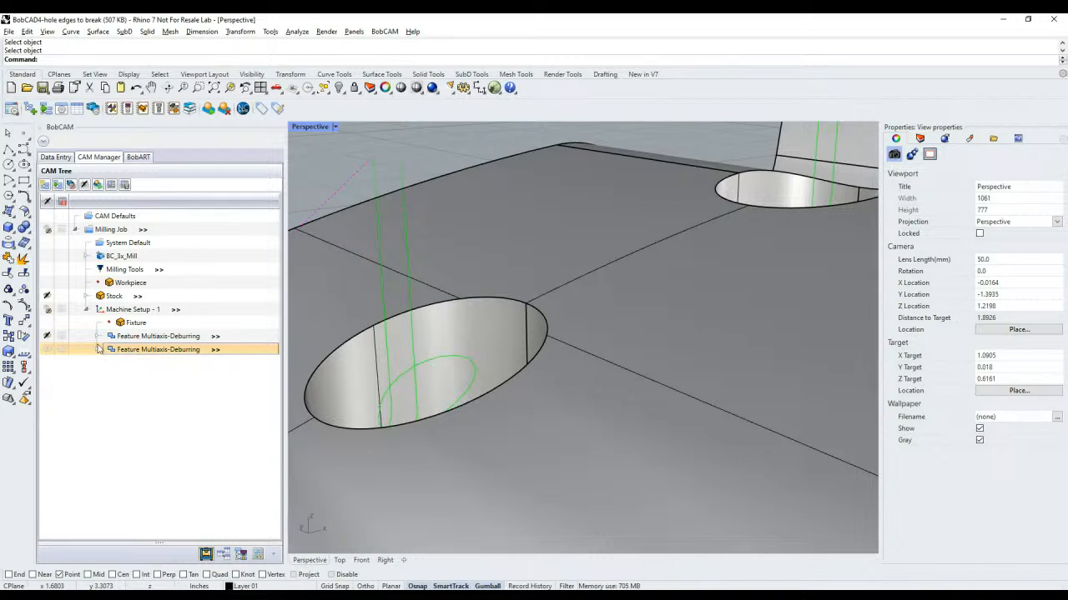
left_click(97, 351)
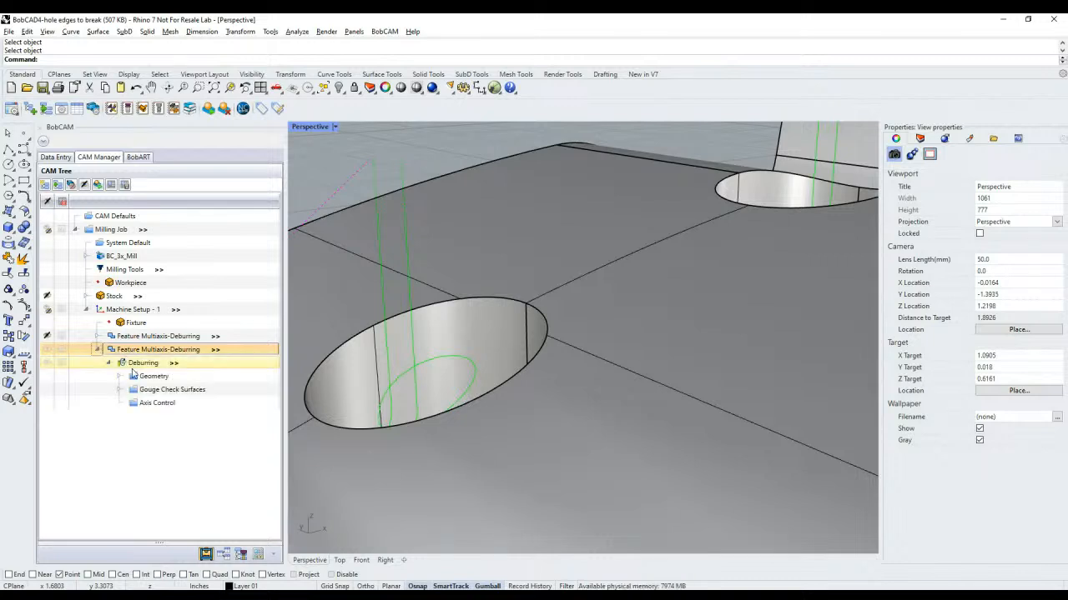
left_click(133, 368)
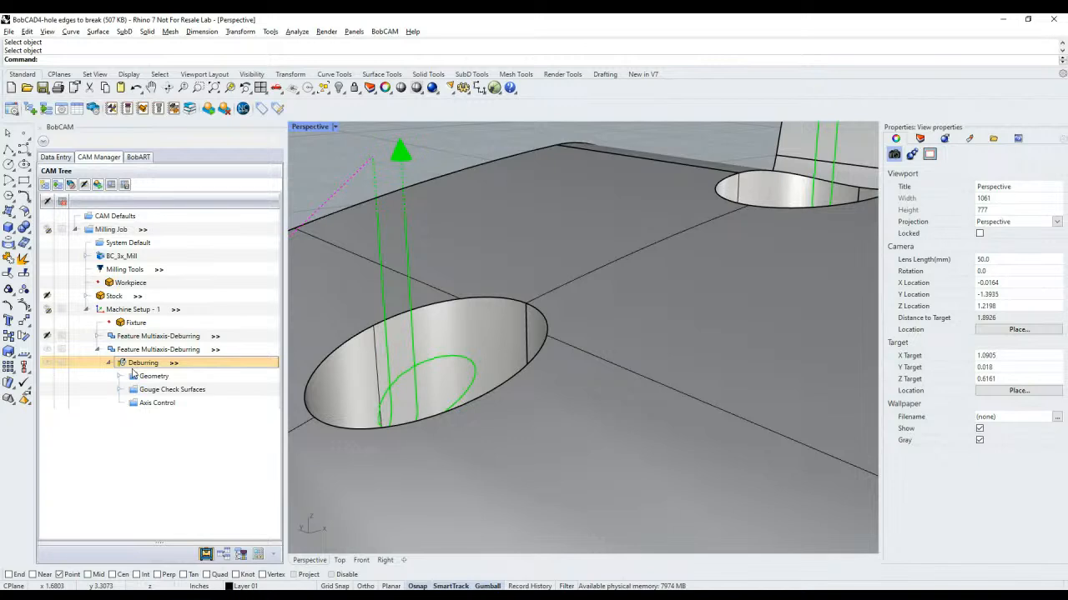
Step: Backplot the recomputed deburring toolpath and advance the shaded tool to the nearer hole's edge
right_click(133, 367)
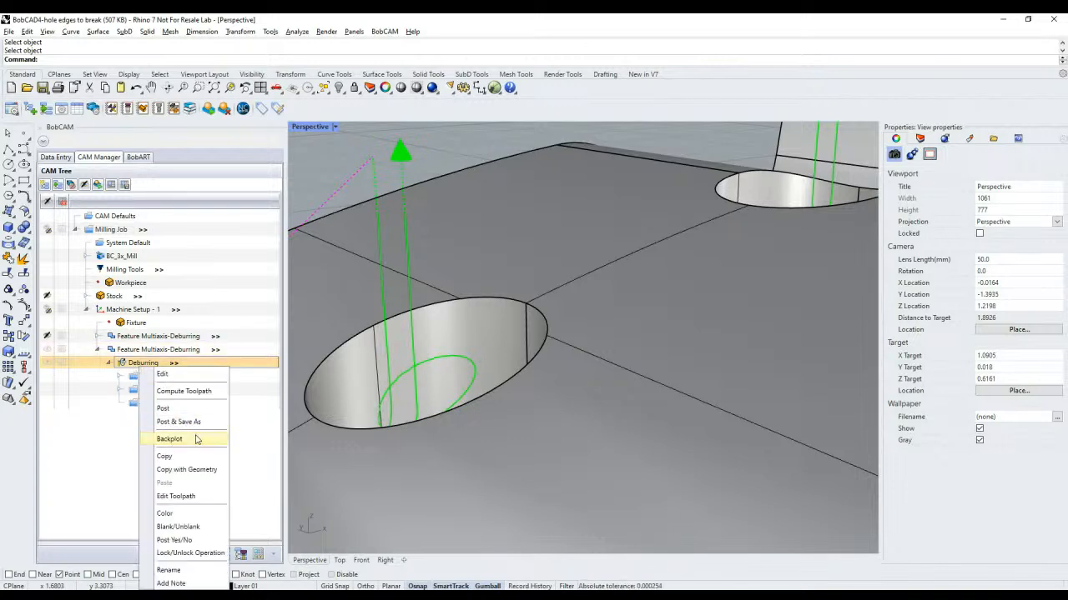
left_click(169, 438)
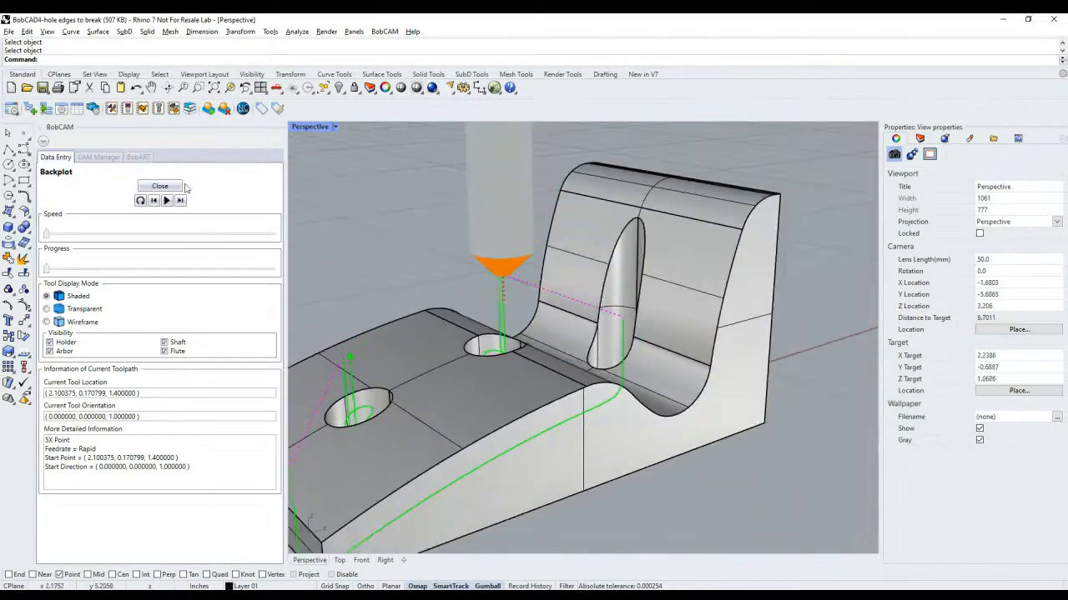
left_click(51, 270)
left_click_drag(52, 273, 206, 272)
scroll(323, 417, "down", 2)
scroll(324, 417, "up", 5)
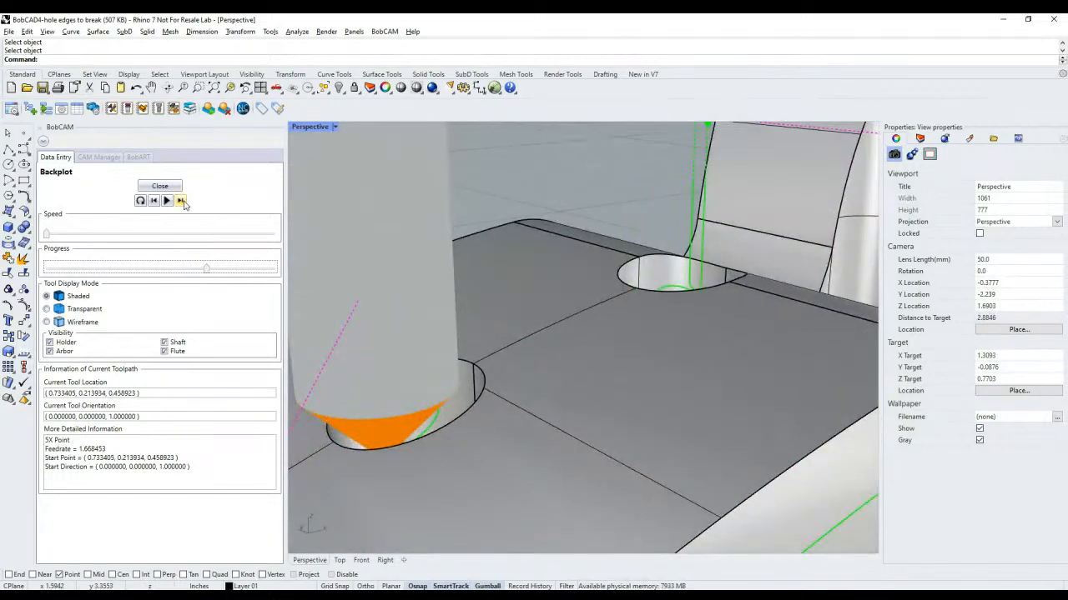
left_click(180, 201)
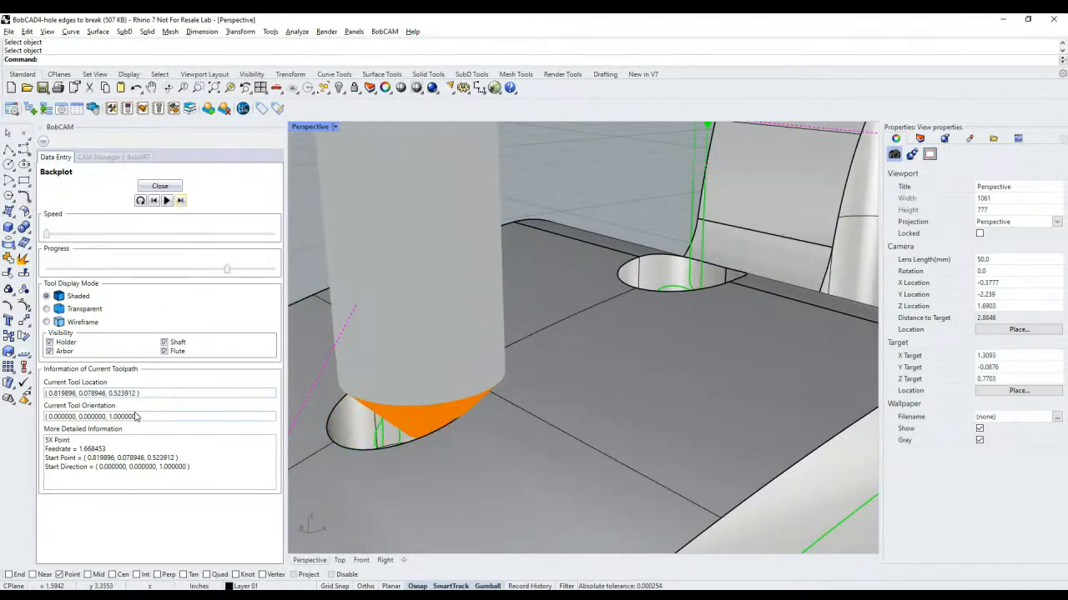
Step: Compare the bare flute with the full tool assembly by hiding the holder, arbor and shaft and showing them again
left_click(72, 343)
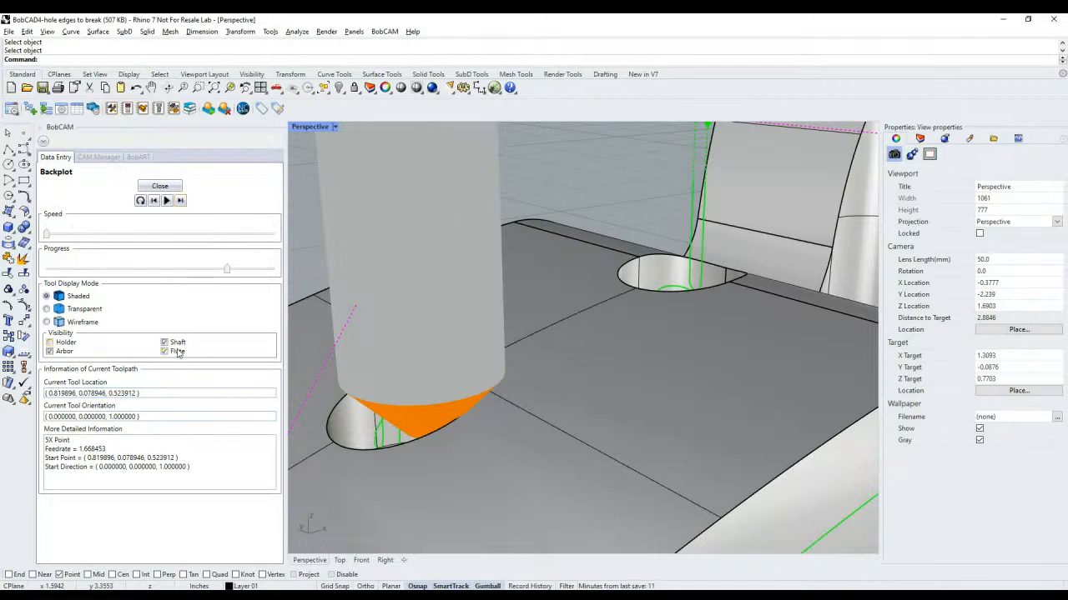
left_click(66, 351)
left_click(181, 343)
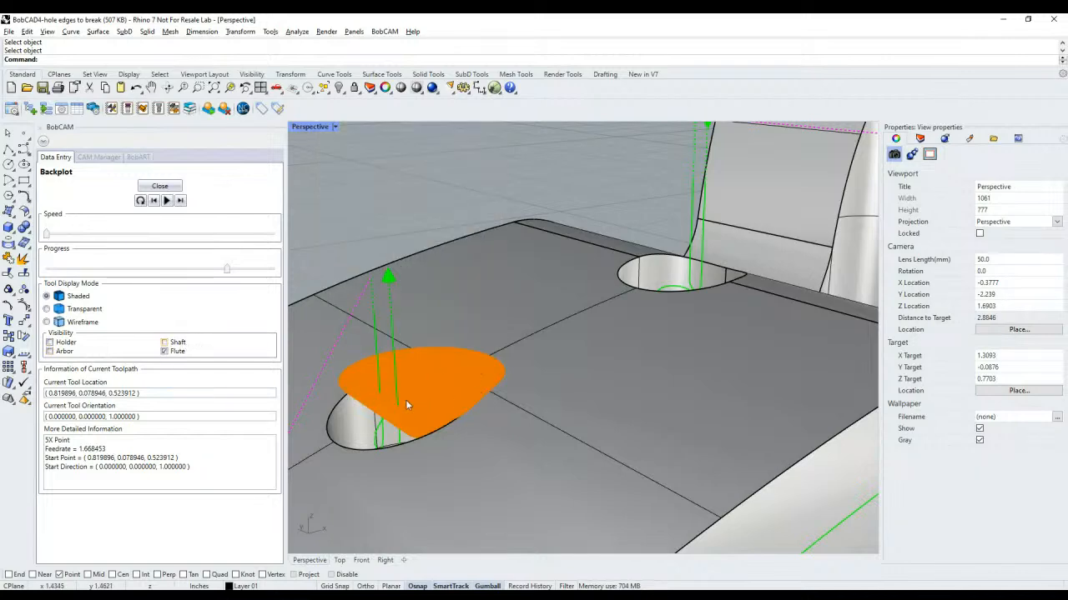
left_click(177, 343)
scroll(450, 437, "down", 10)
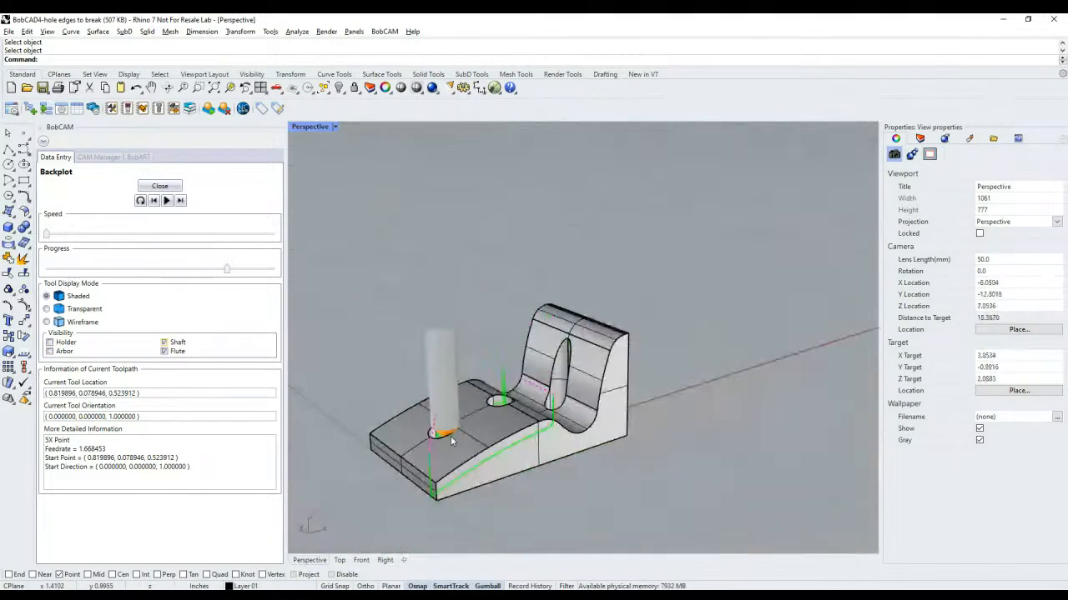
left_click(65, 351)
left_click(49, 342)
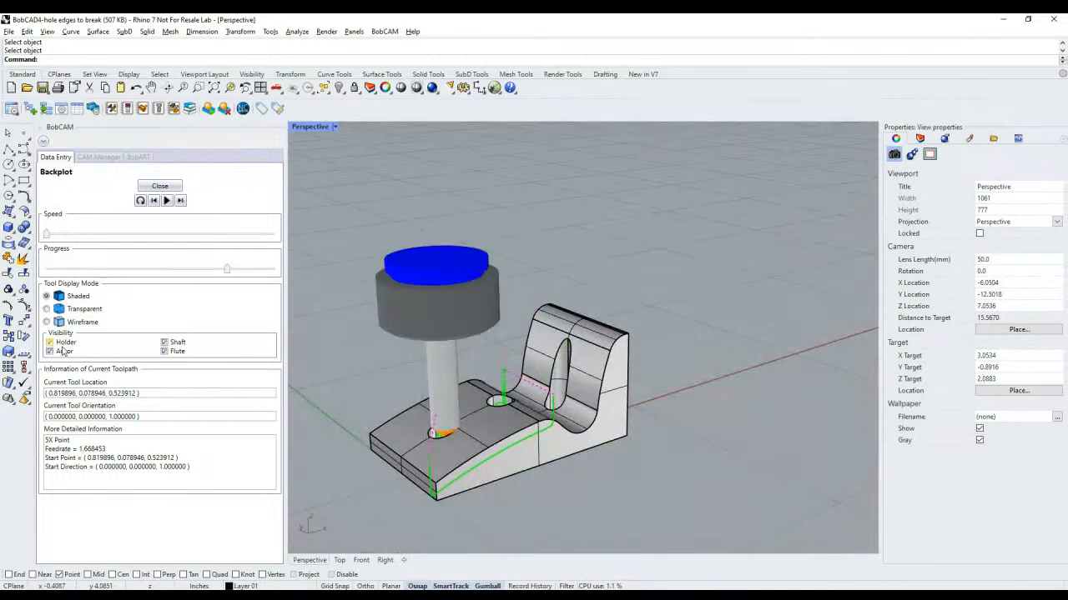
Step: Hide the holder, arbor and shaft, examine the flute's contact with the nearer hole's edge, and close the backplot
left_click(49, 351)
left_click(49, 342)
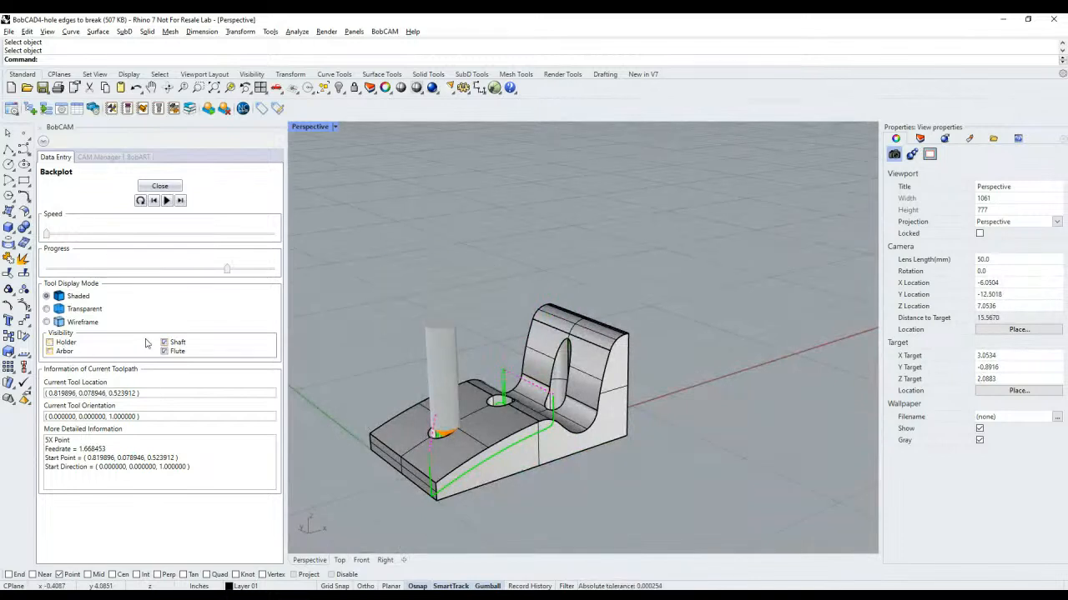
left_click(164, 342)
scroll(433, 417, "up", 15)
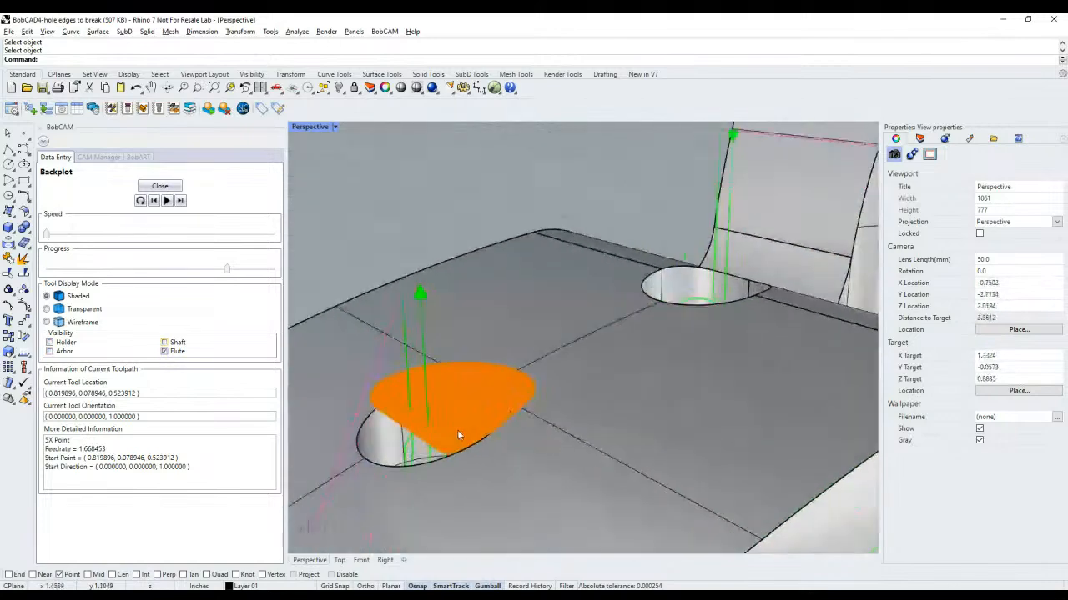
scroll(451, 436, "down", 4)
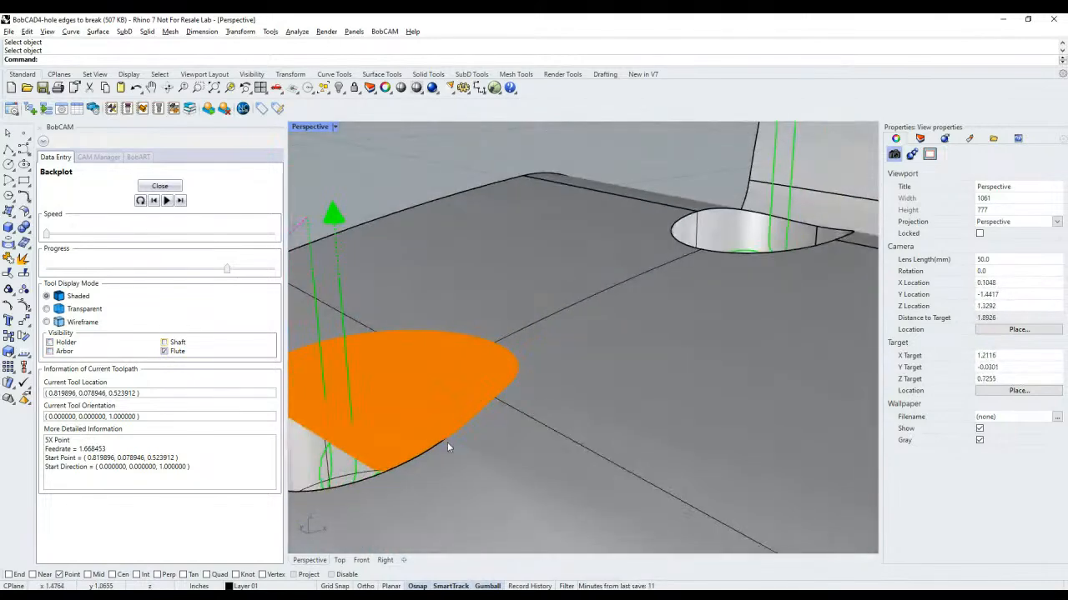
scroll(447, 442, "up", 4)
scroll(475, 425, "down", 5)
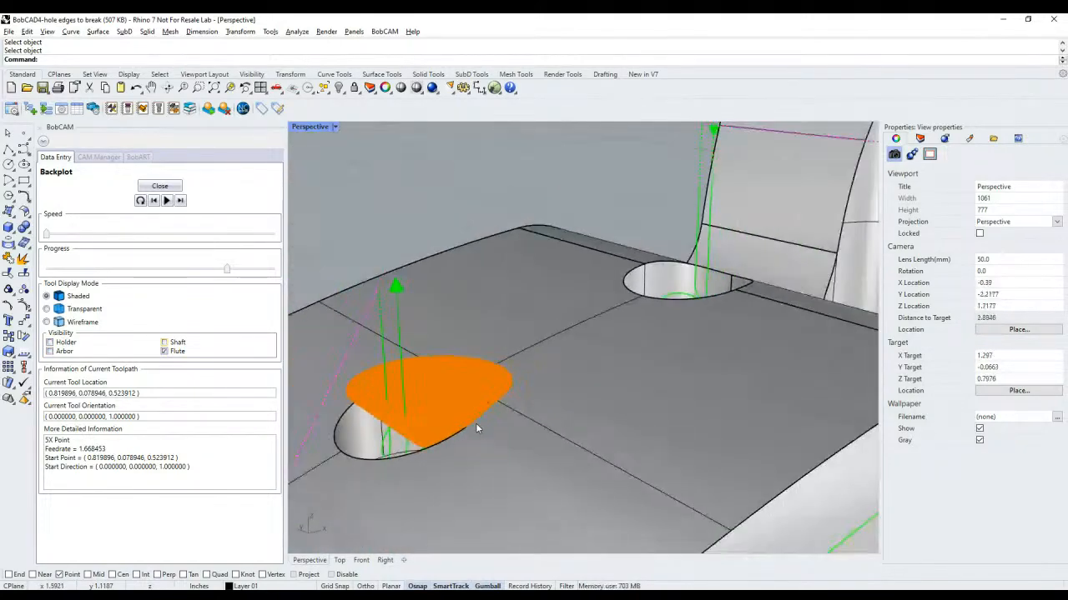
left_click(159, 186)
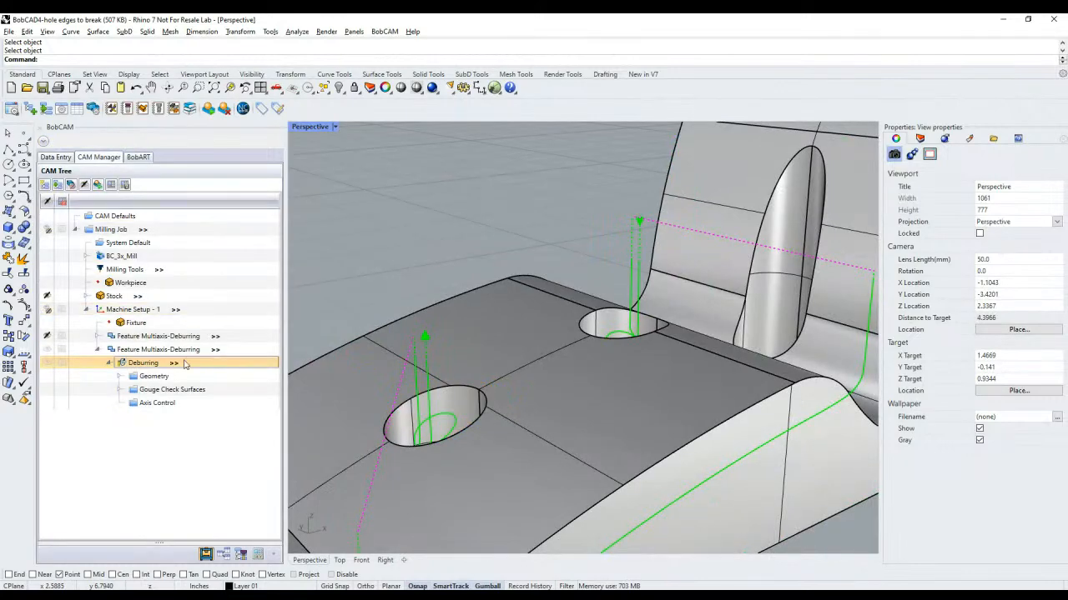
Step: Check the chamfer mill data of the second feature's deburring operation, cancel the wizard, and view the whole part
double_click(186, 364)
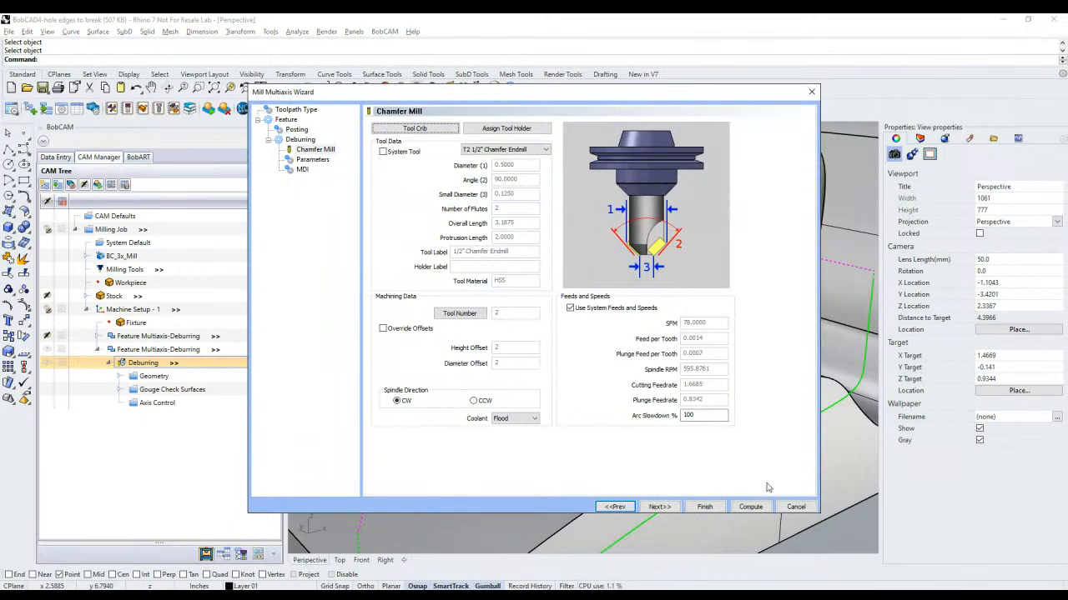
left_click(795, 506)
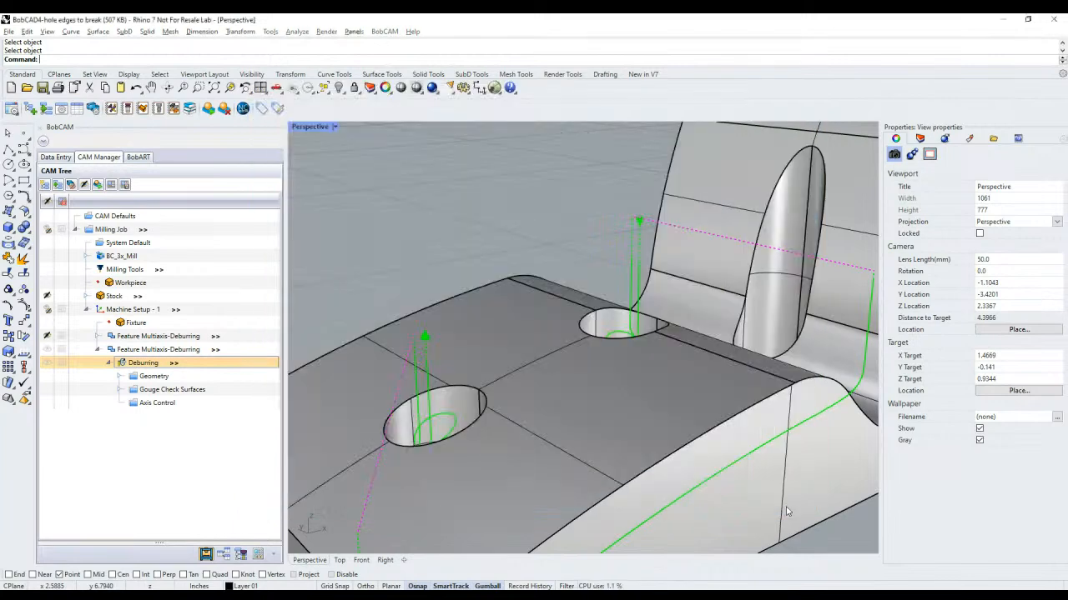
left_click(46, 336)
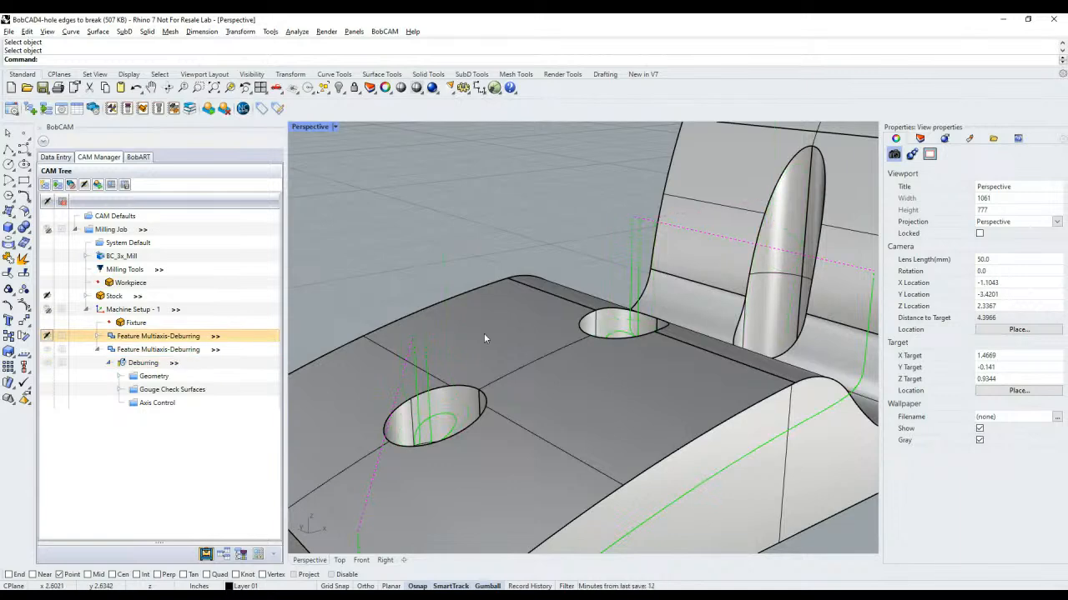
scroll(483, 334, "down", 5)
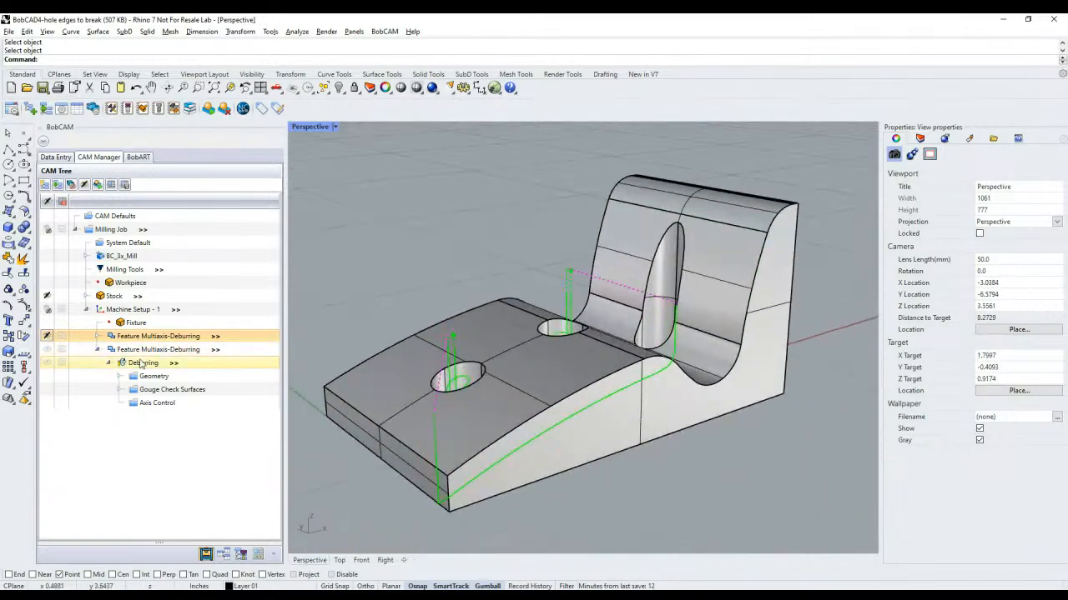
Step: Open the second deburring feature for editing and show its surface path parameters
left_click(142, 363)
double_click(144, 350)
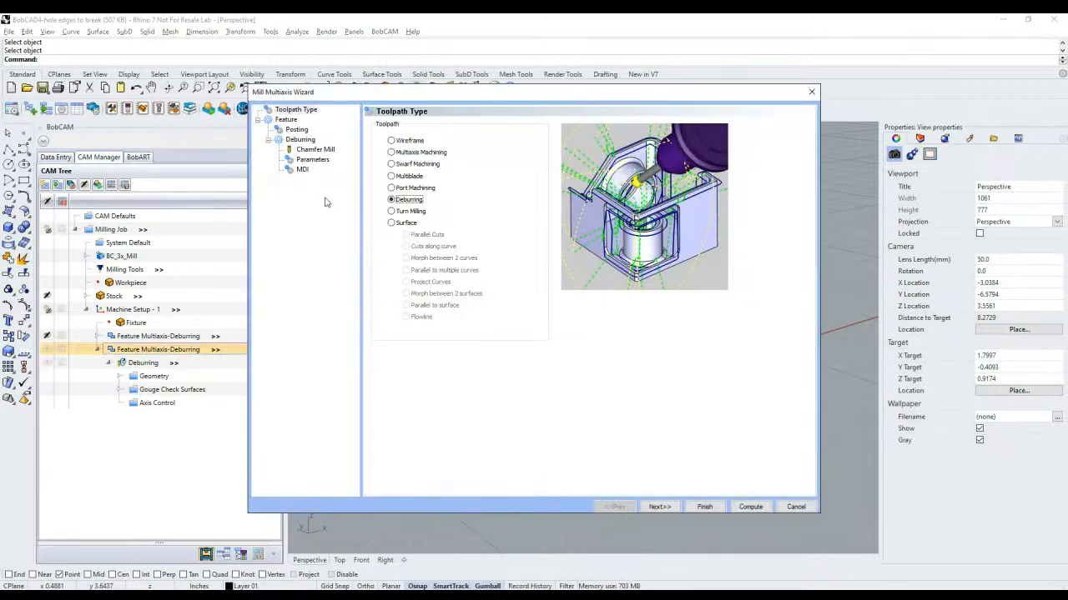
left_click(312, 159)
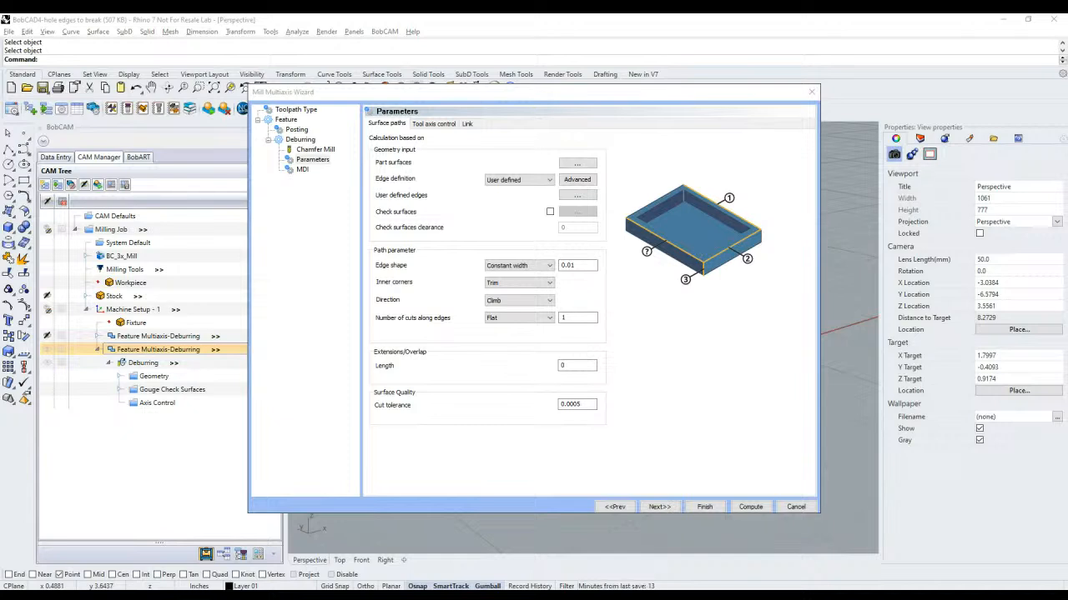
Step: Cancel the deburring wizard and start a Mill Multiaxis feature in Machine Setup - 1 with the Surface toolpath Morph between 2 curves
key("alt+Tab")
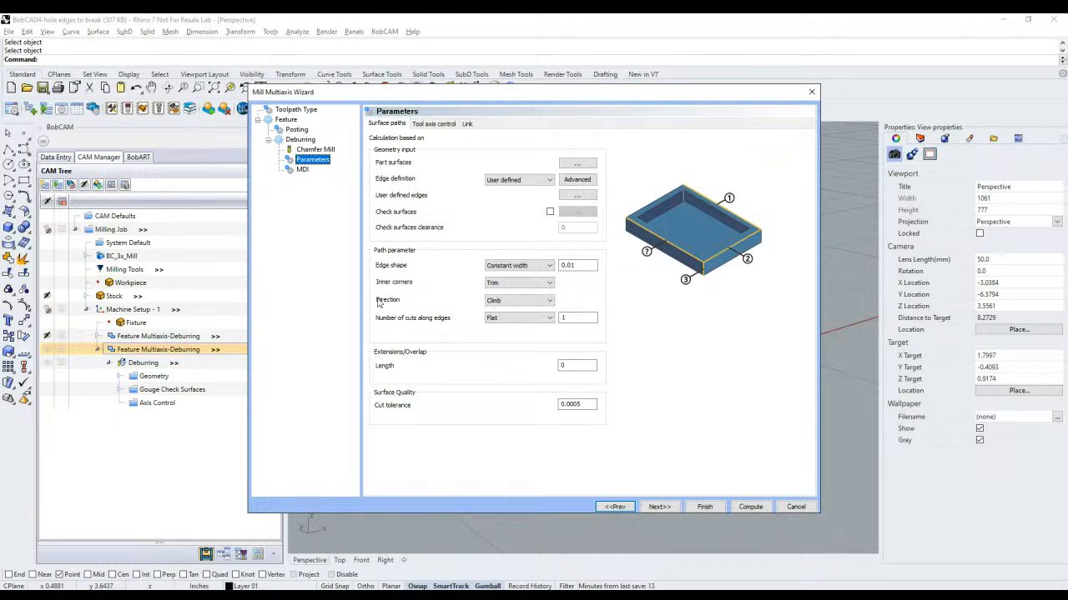
left_click(798, 509)
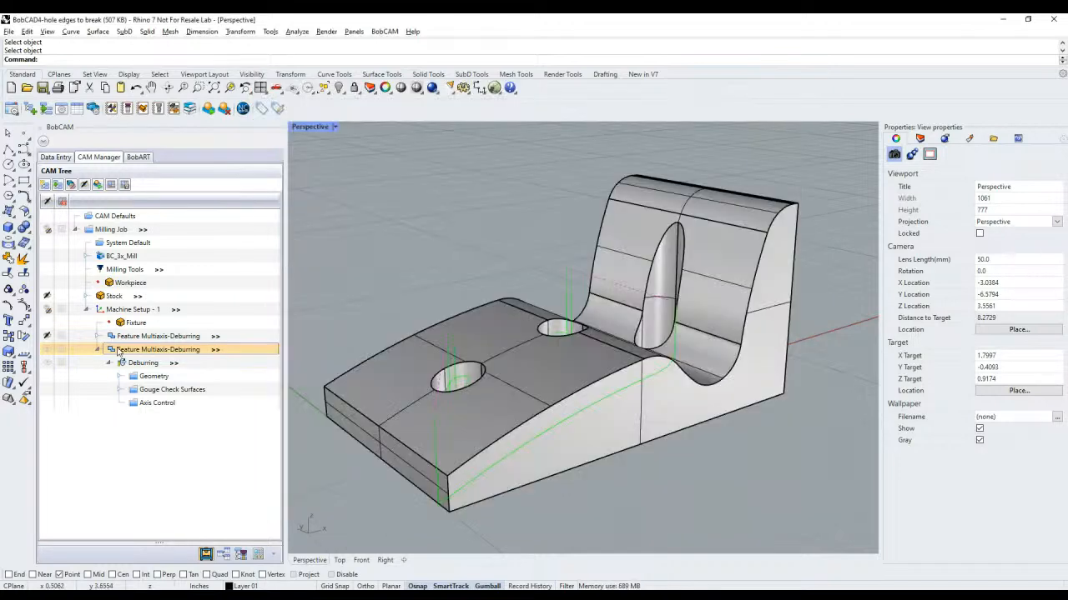
right_click(116, 311)
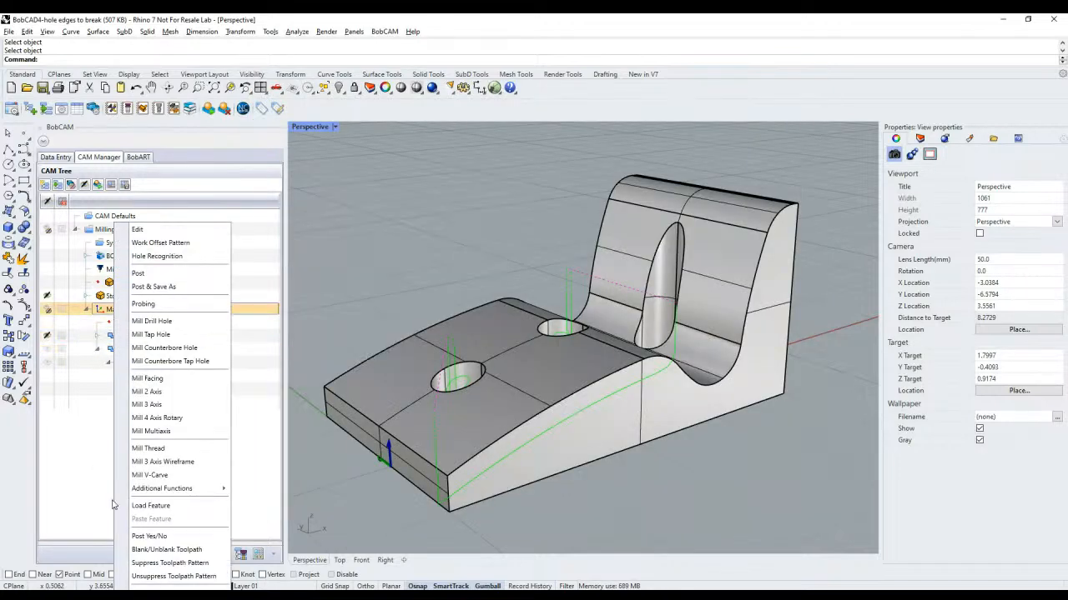
left_click(179, 434)
left_click(391, 224)
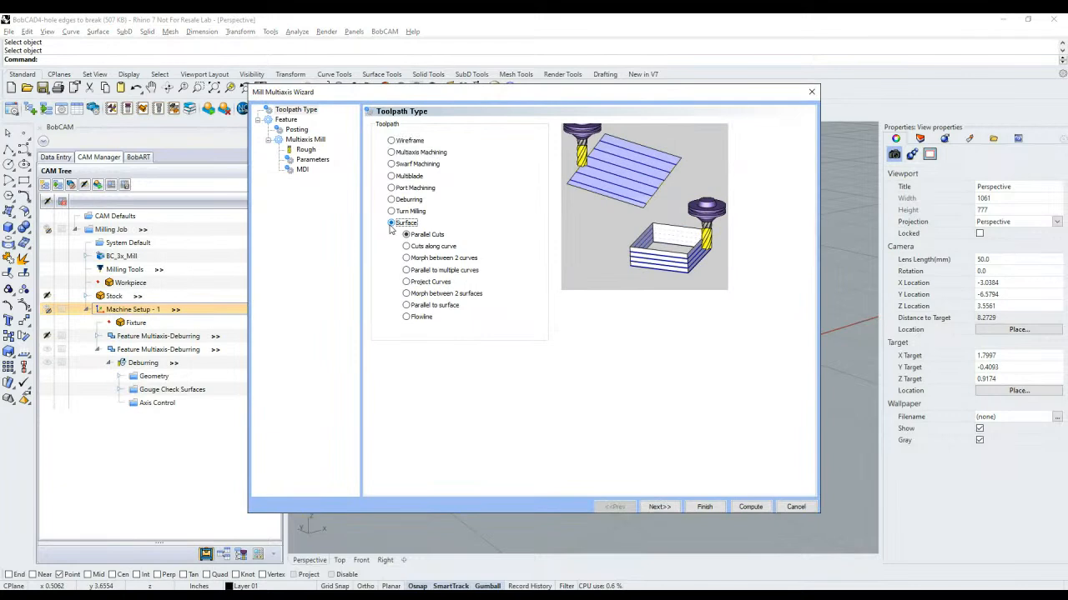
left_click(406, 258)
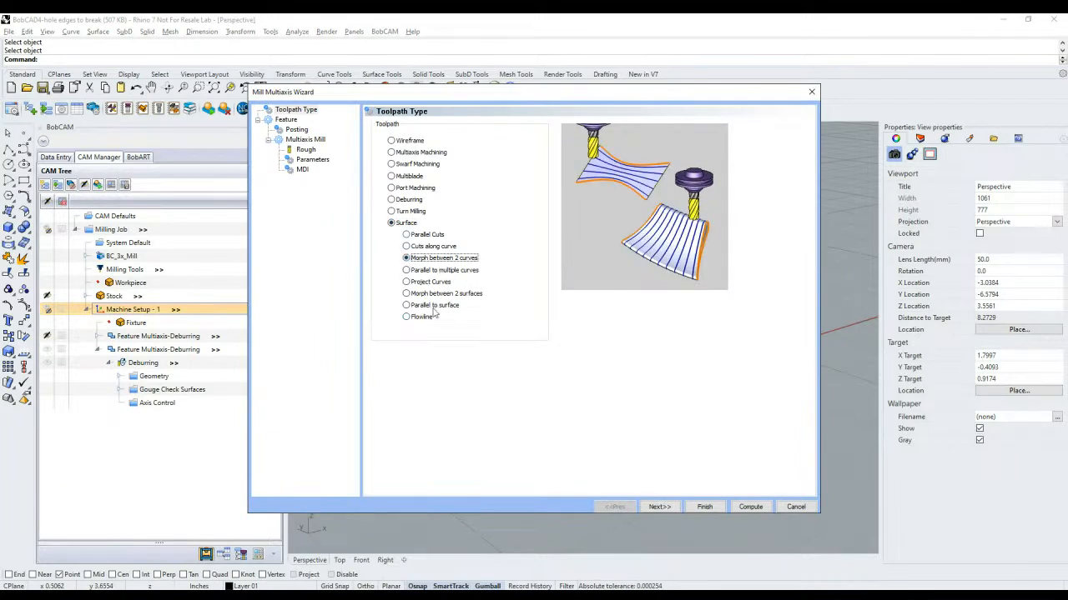
Step: Set the morph toolpath's cusp height to 0.001 in the surface path parameters and compare it with the maximum stepover
left_click(666, 508)
left_click(667, 509)
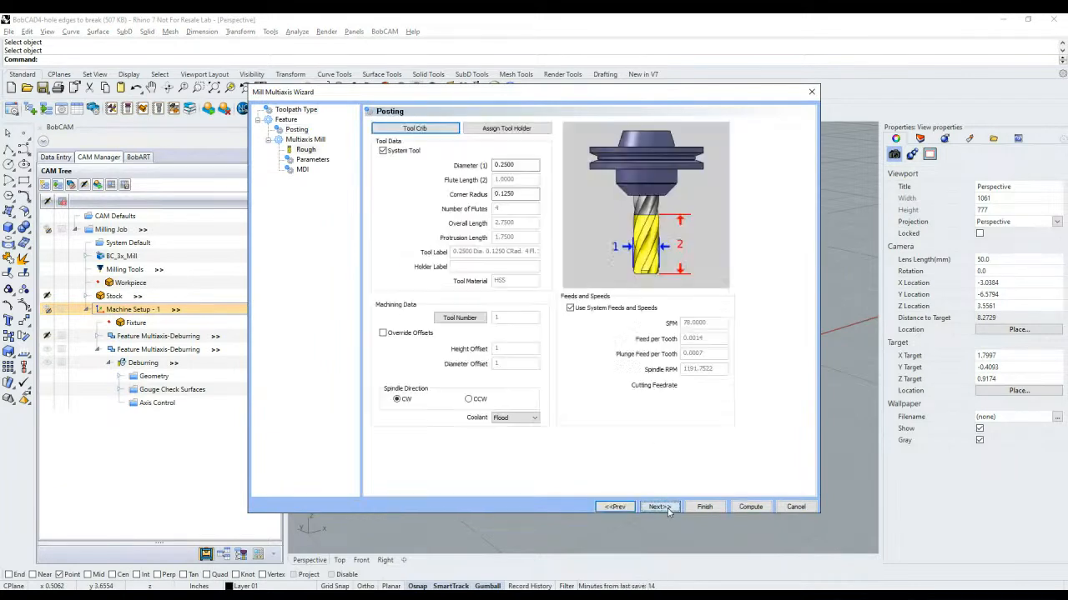
left_click(667, 509)
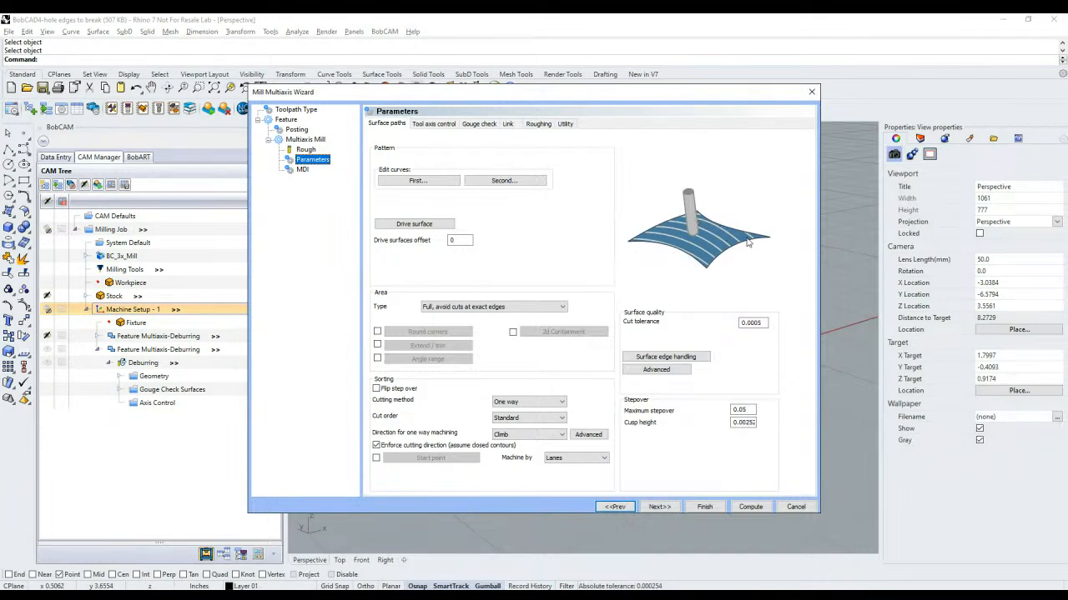
left_click(740, 410)
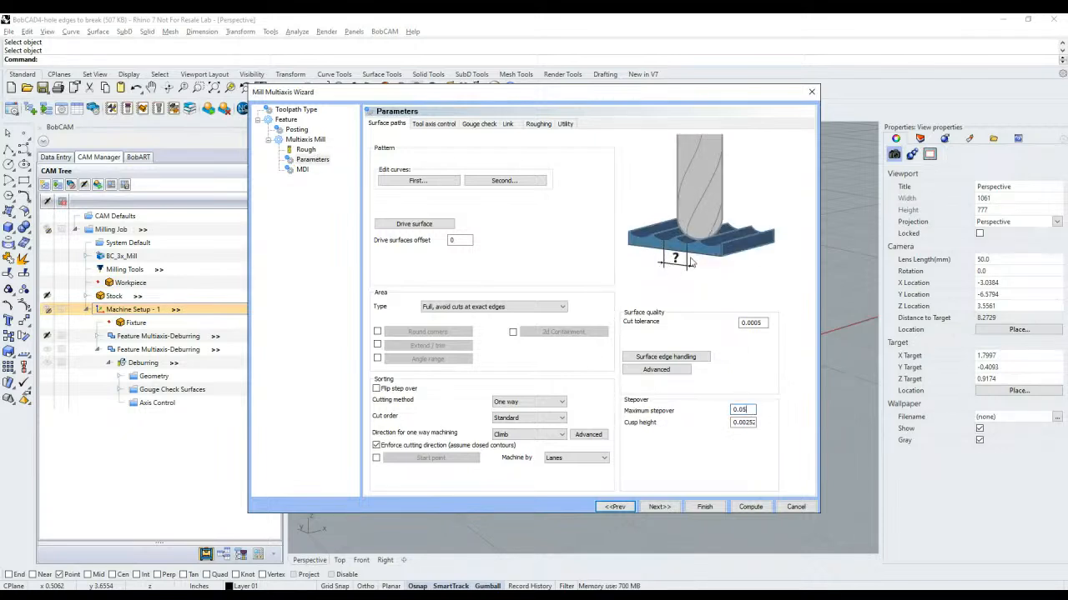
left_click(746, 423)
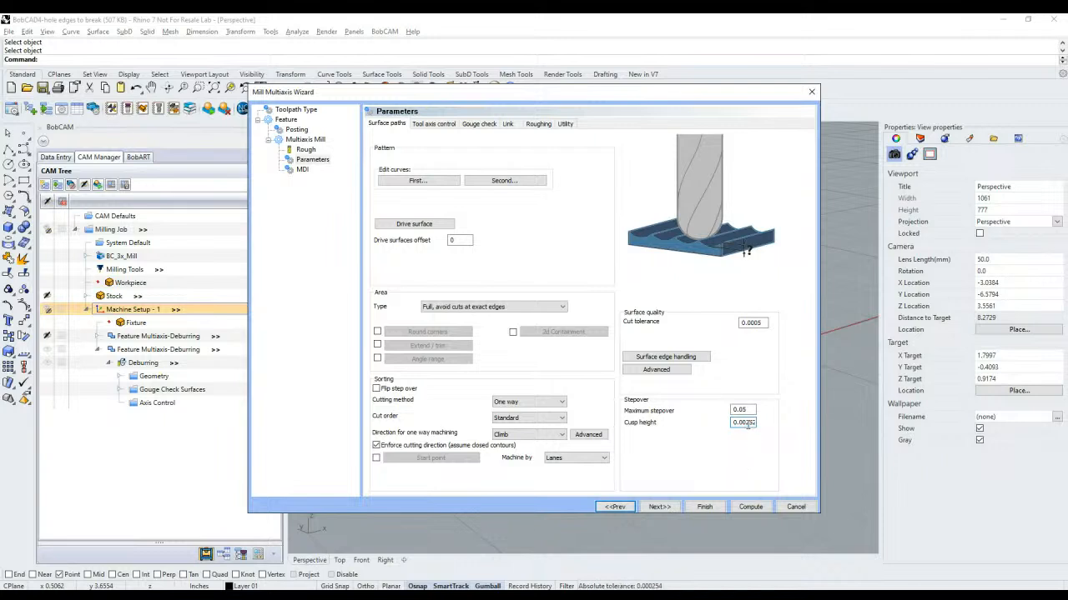
left_click_drag(744, 423, 825, 437)
type("1")
left_click_drag(749, 425, 729, 424)
type("0.001")
left_click(740, 410)
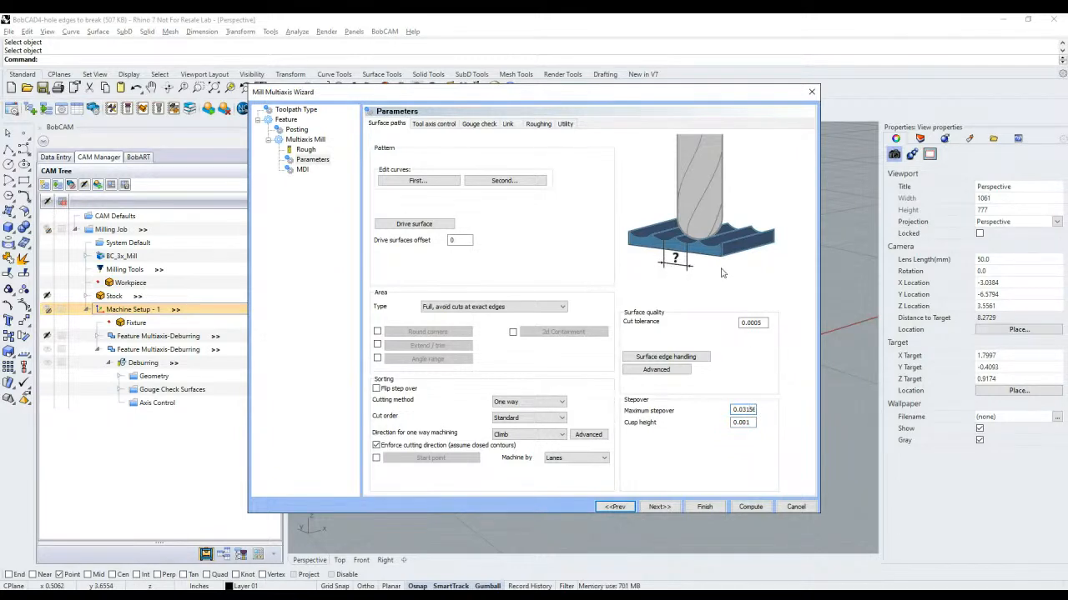
left_click(745, 423)
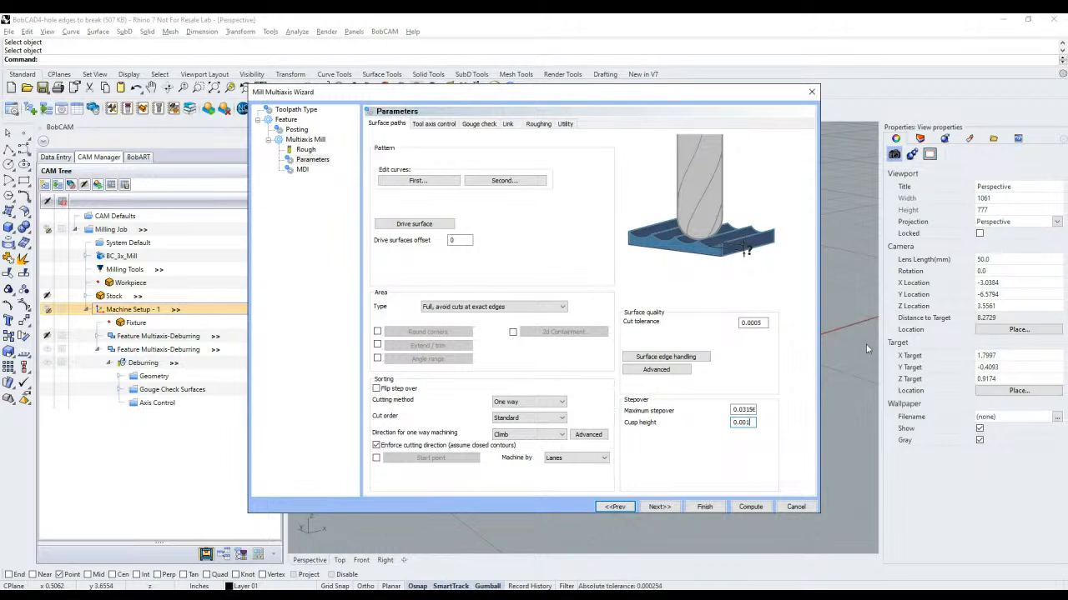
Step: Review the morph toolpath's tool axis control settings and cancel the wizard
left_click(422, 125)
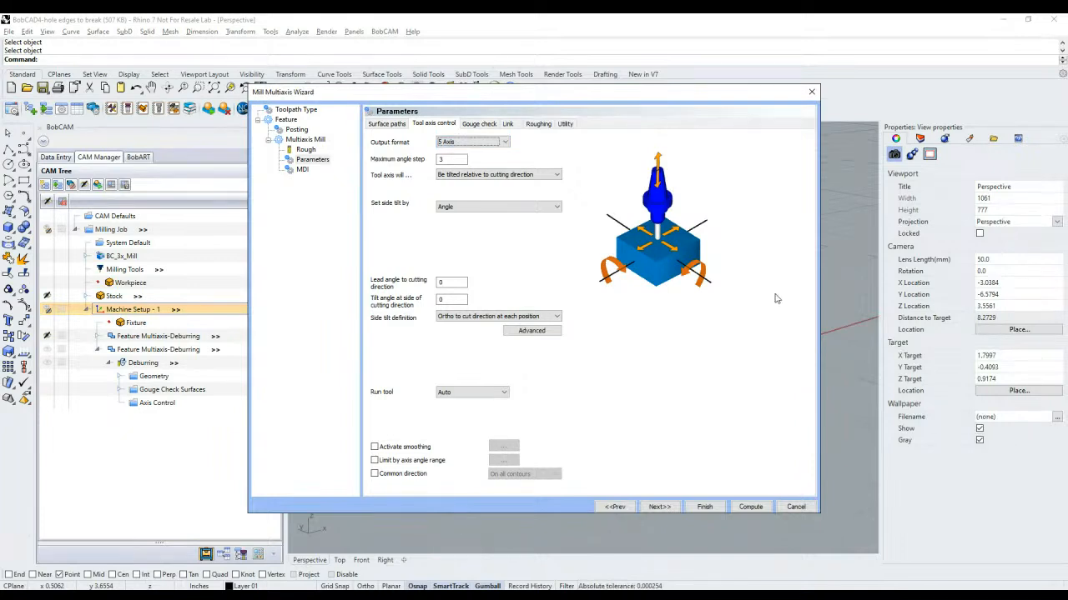
left_click(795, 508)
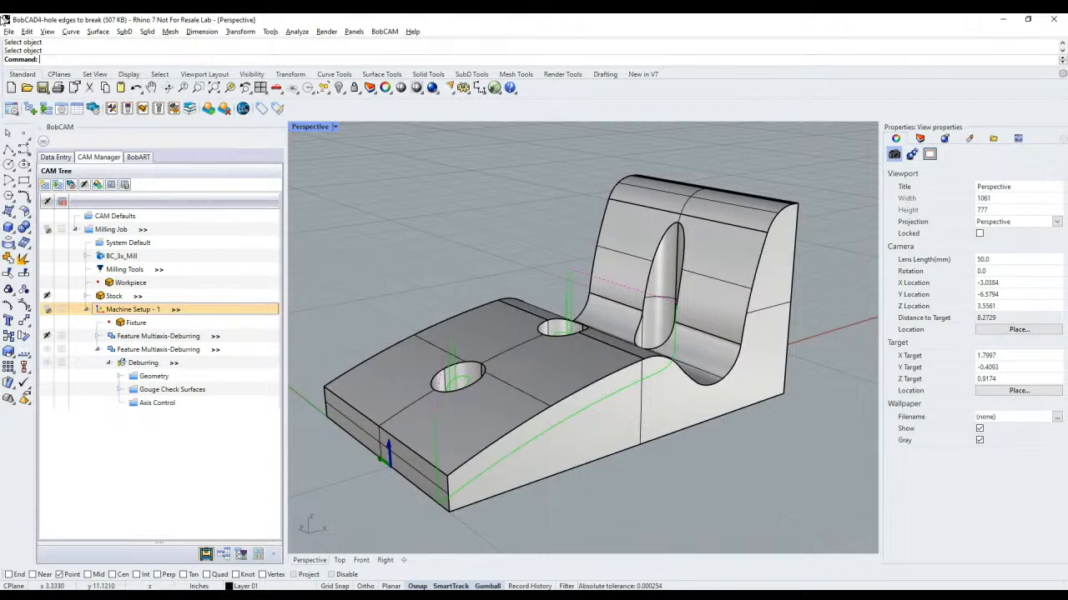
left_click(8, 30)
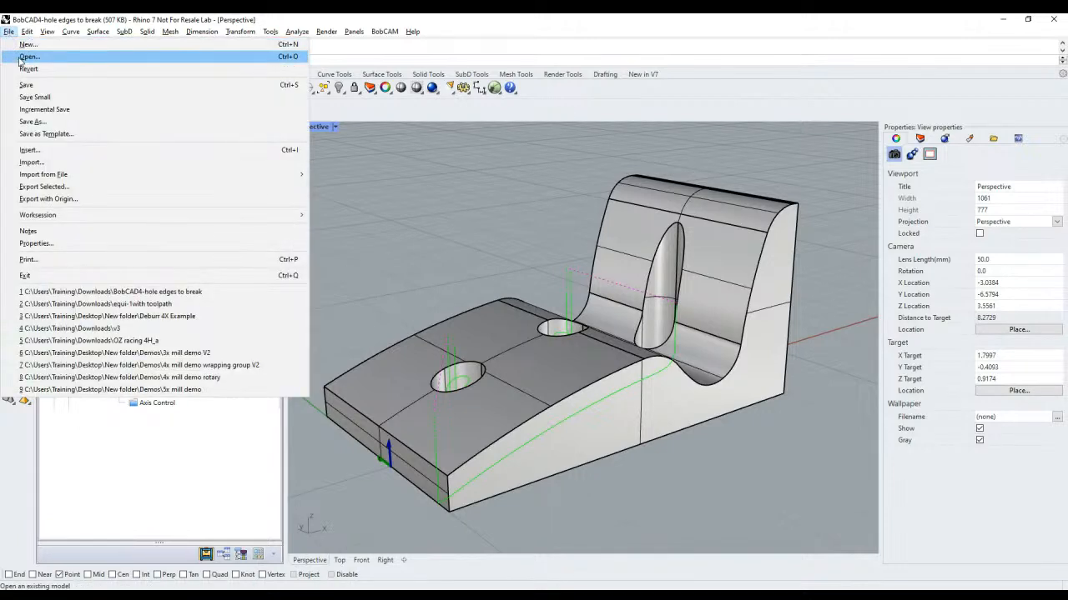
left_click(20, 58)
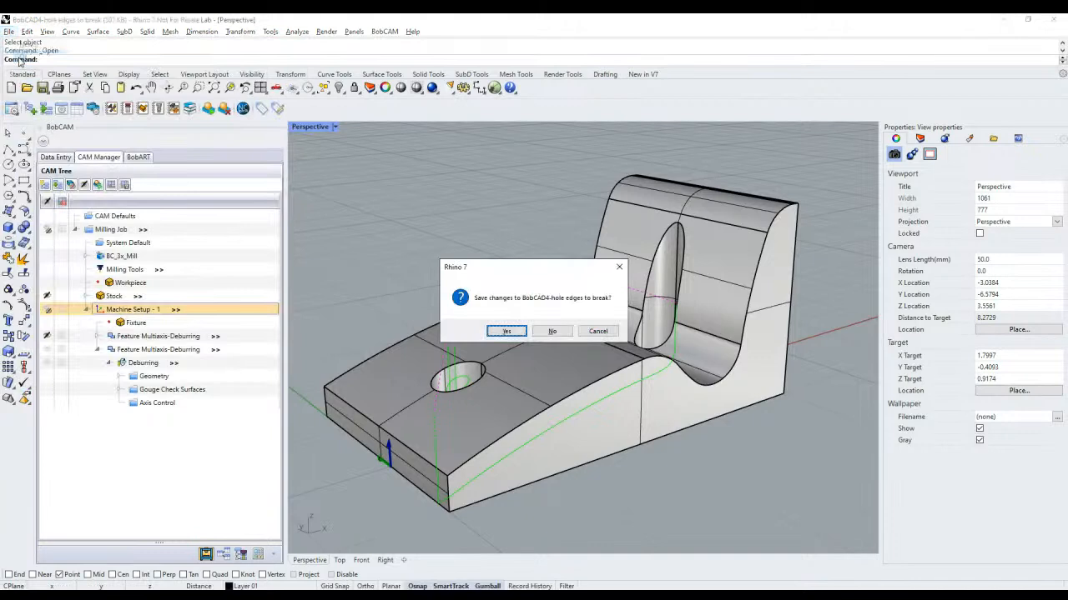
left_click(587, 334)
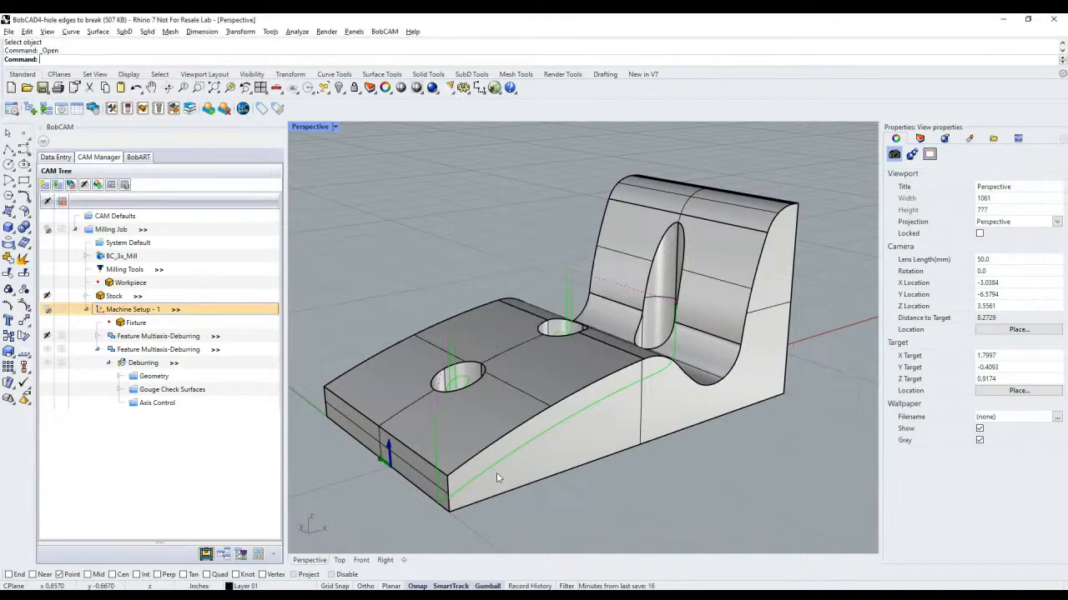
left_click(498, 475)
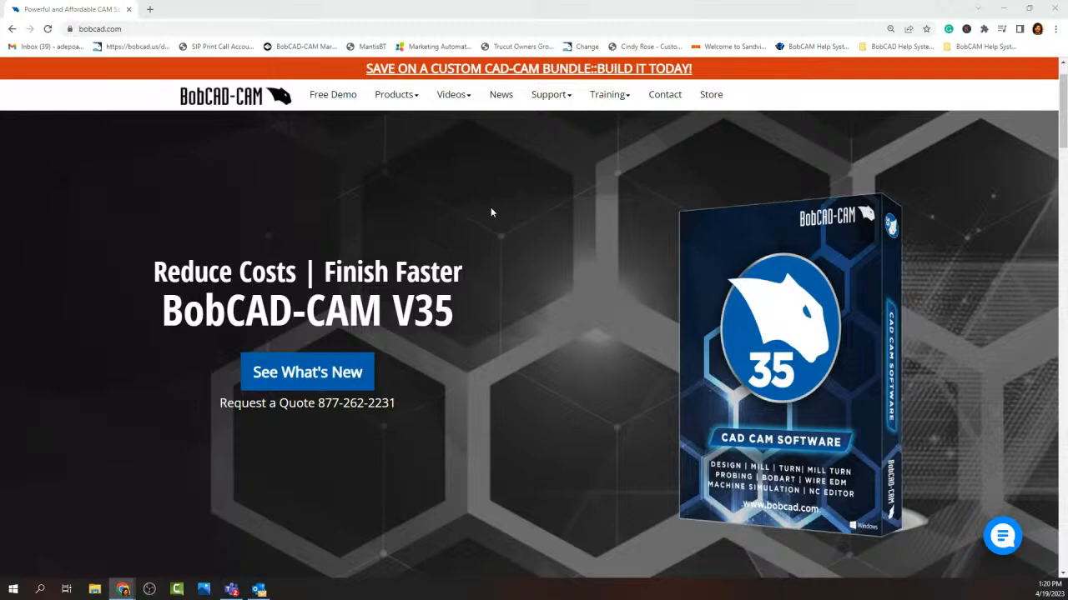
Step: Switch to the browser, open the news articles on the BobCAD-CAM website, look through the list and go to page 2
left_click(501, 98)
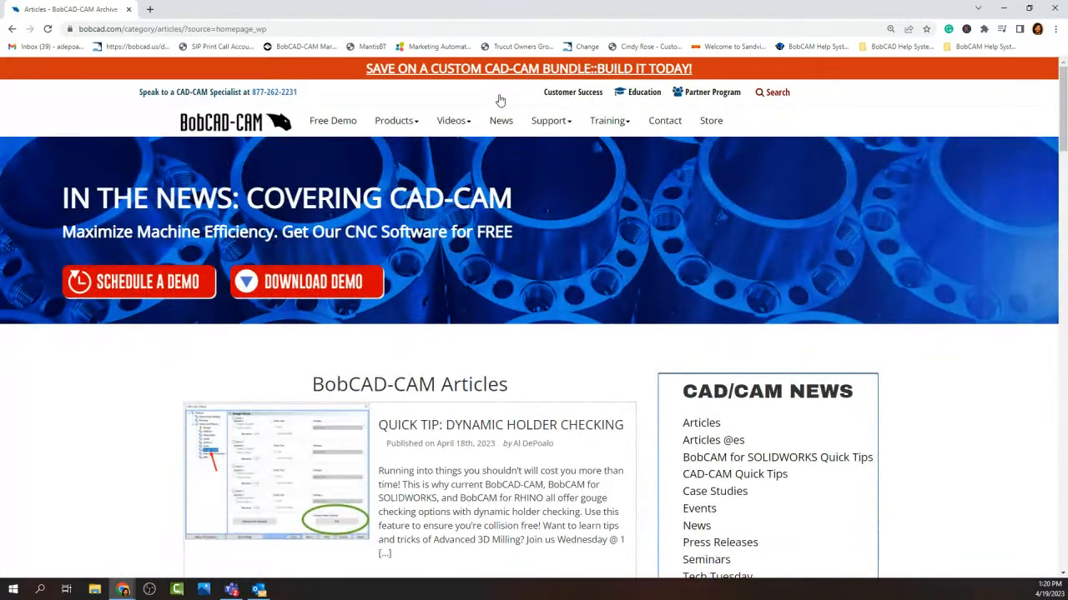
scroll(526, 371, "down", 1)
scroll(526, 371, "down", 6)
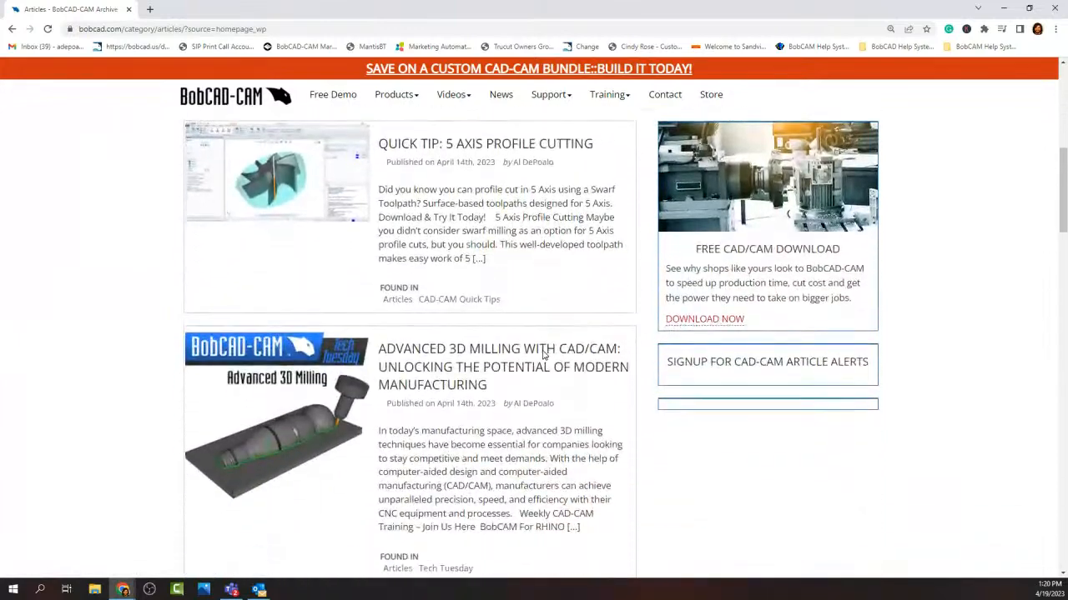
scroll(538, 415, "down", 2)
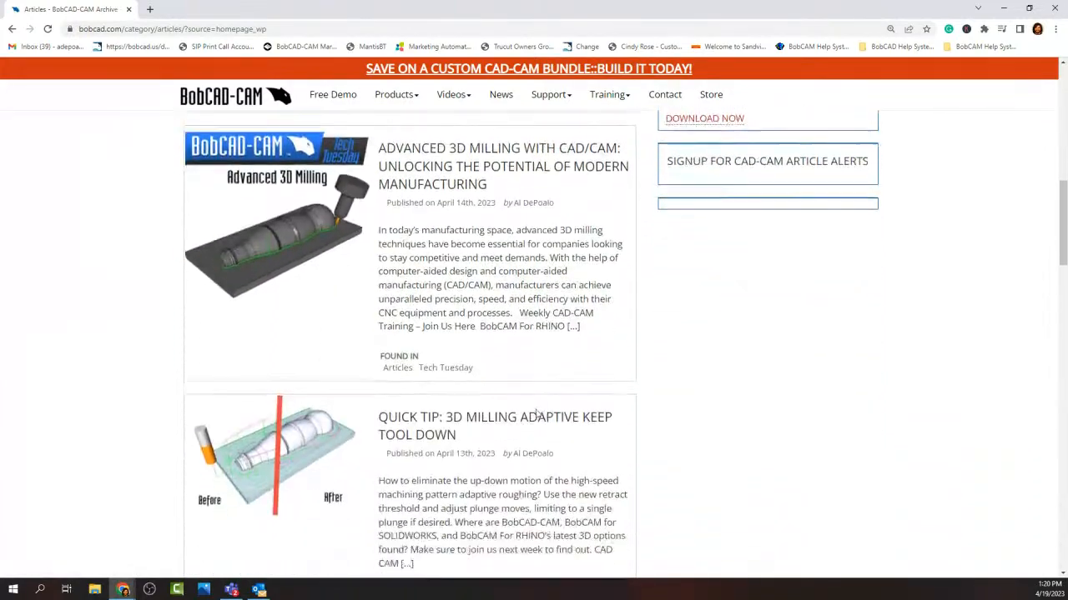
scroll(538, 415, "down", 14)
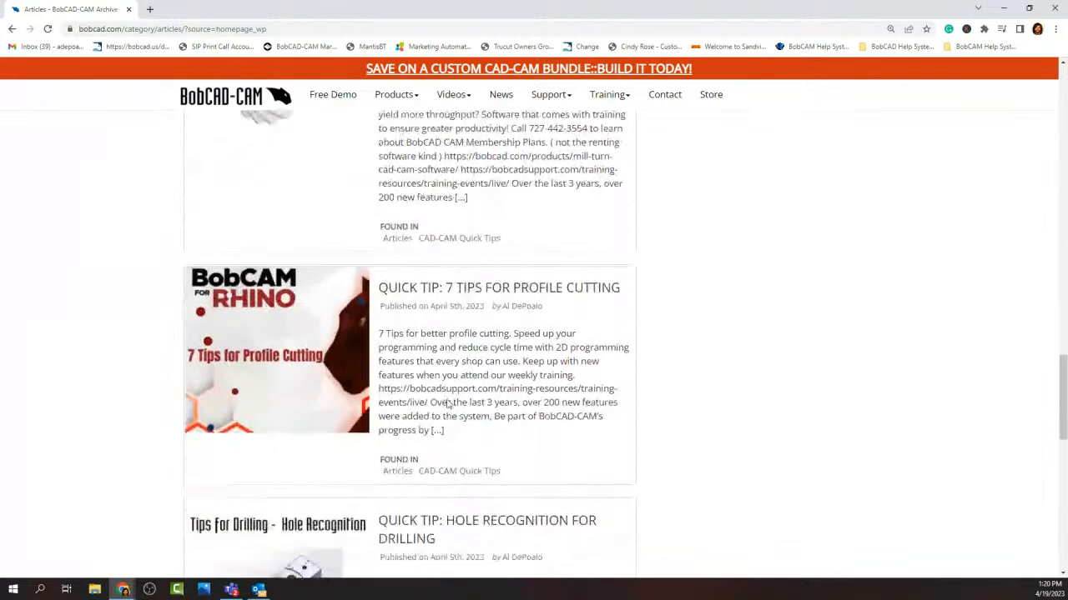
scroll(447, 403, "down", 8)
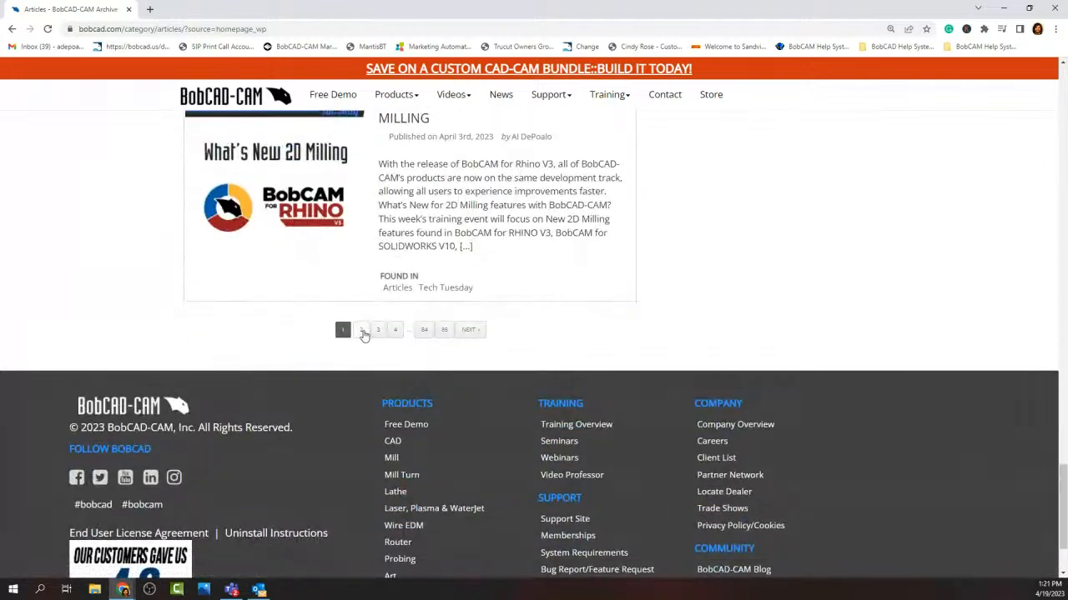
left_click(363, 331)
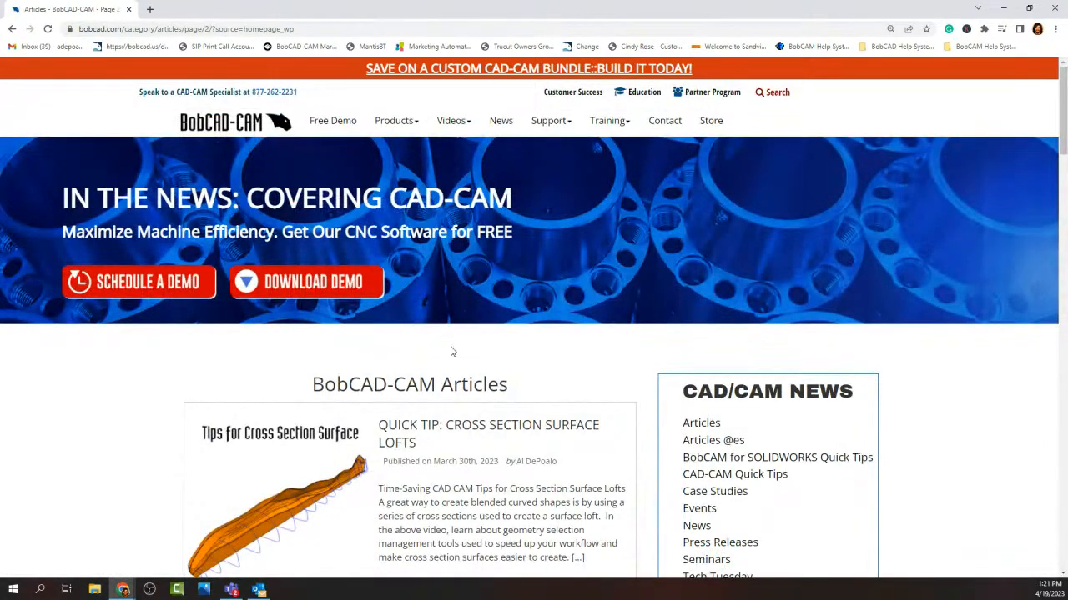
Step: Look through the second page of articles and open "In-House CAD CAM Training | April 26-28"
scroll(504, 346, "down", 2)
scroll(505, 346, "down", 10)
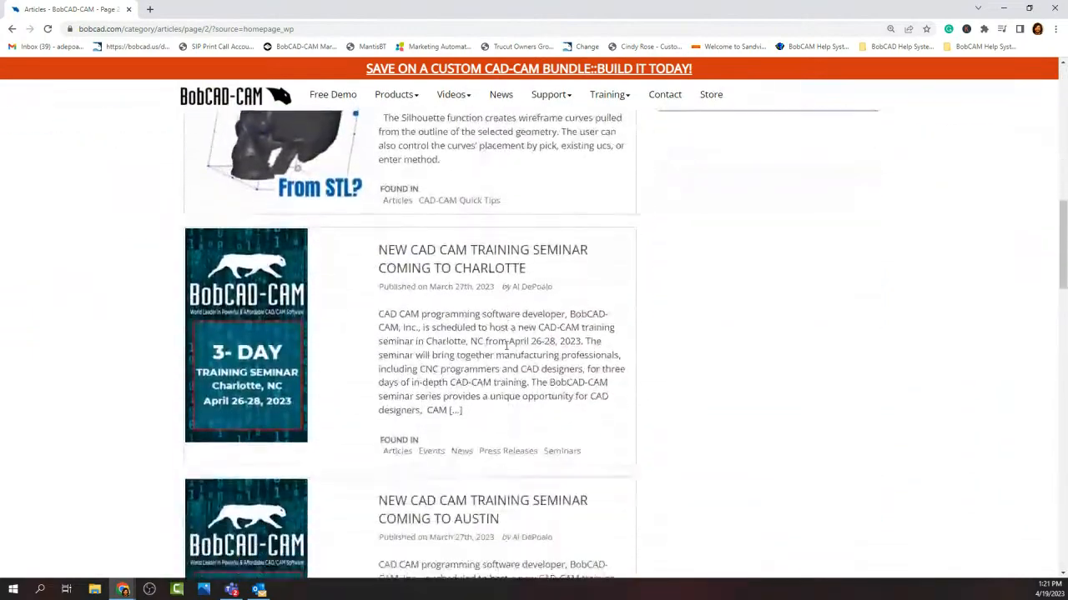
scroll(507, 350, "down", 2)
scroll(513, 350, "down", 5)
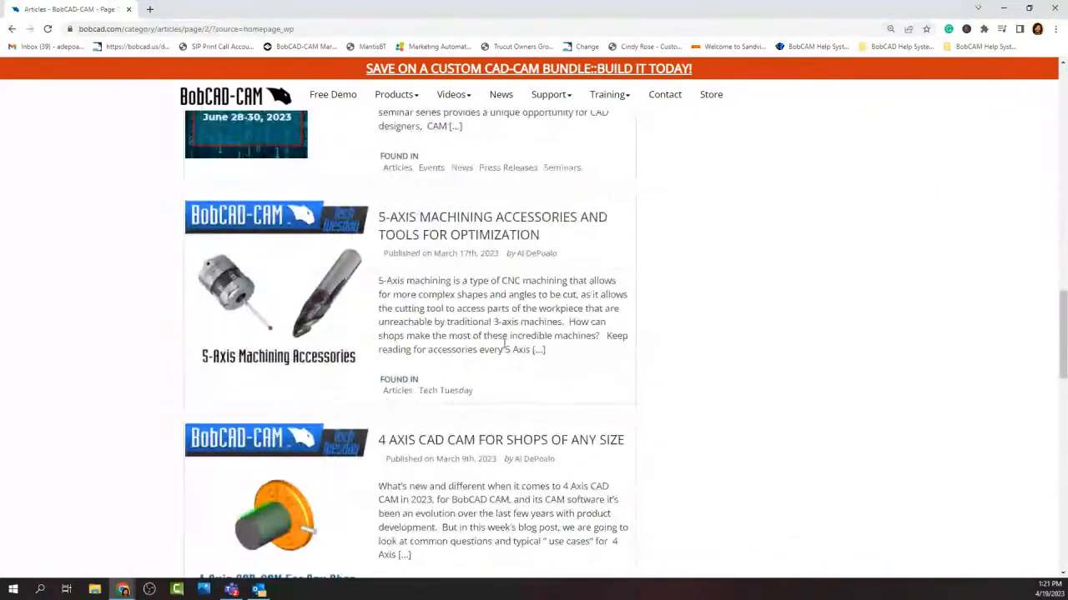
scroll(478, 376, "down", 1)
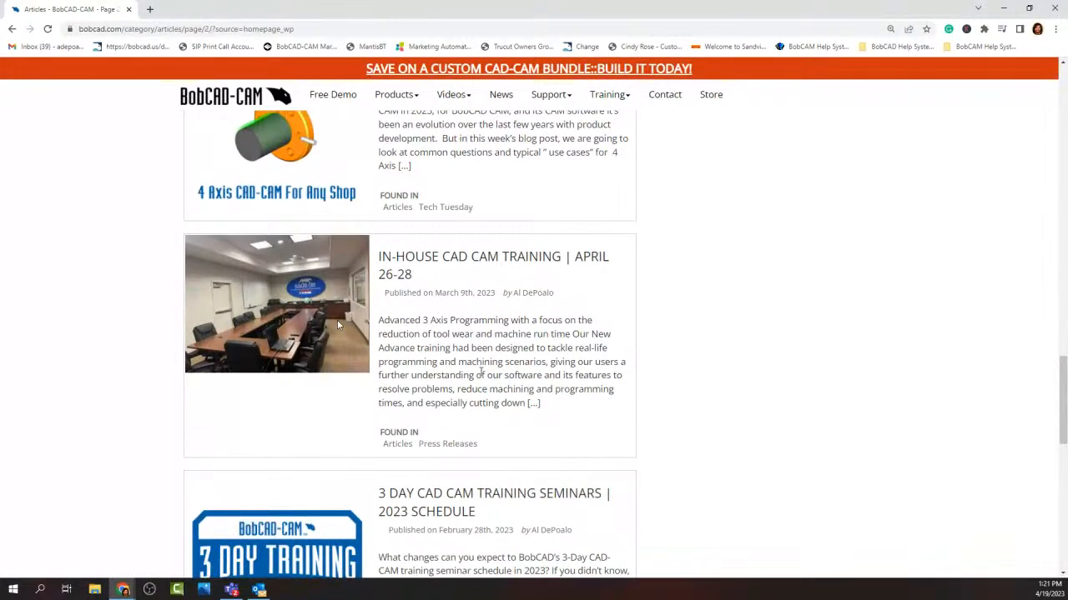
left_click(517, 263)
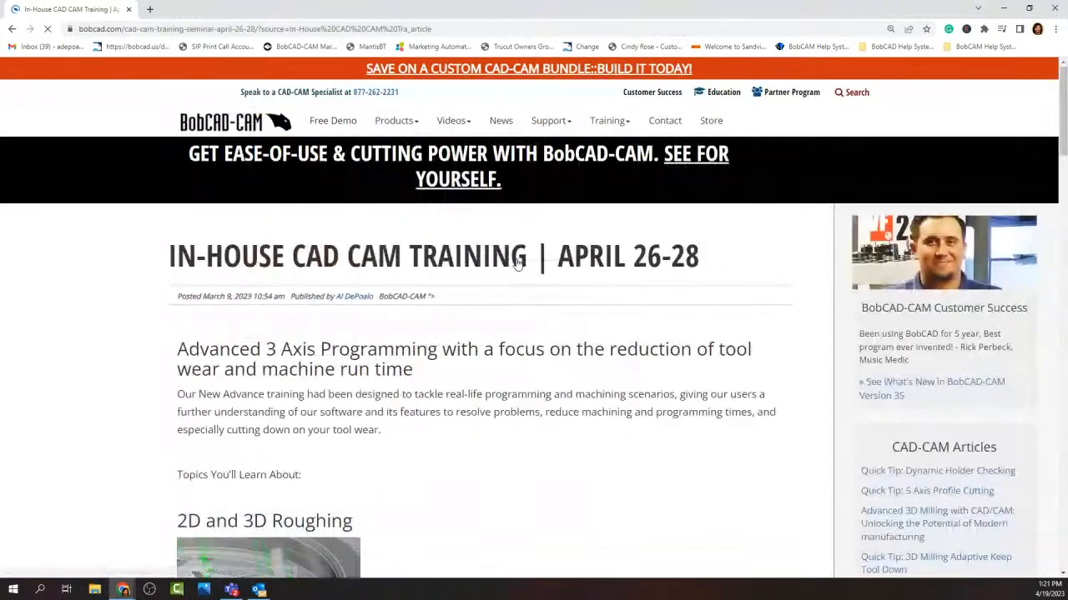
Step: Examine the training article's introduction and its 2D and 3D Roughing and Surface Toolpaths topics
scroll(589, 397, "down", 2)
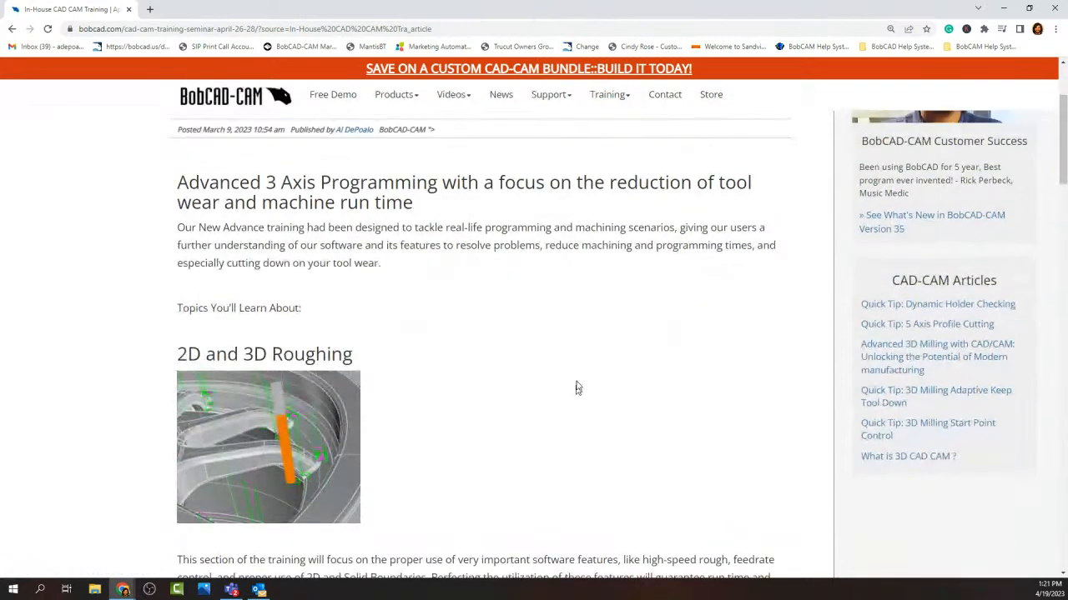
scroll(575, 370, "up", 1)
scroll(573, 368, "down", 1)
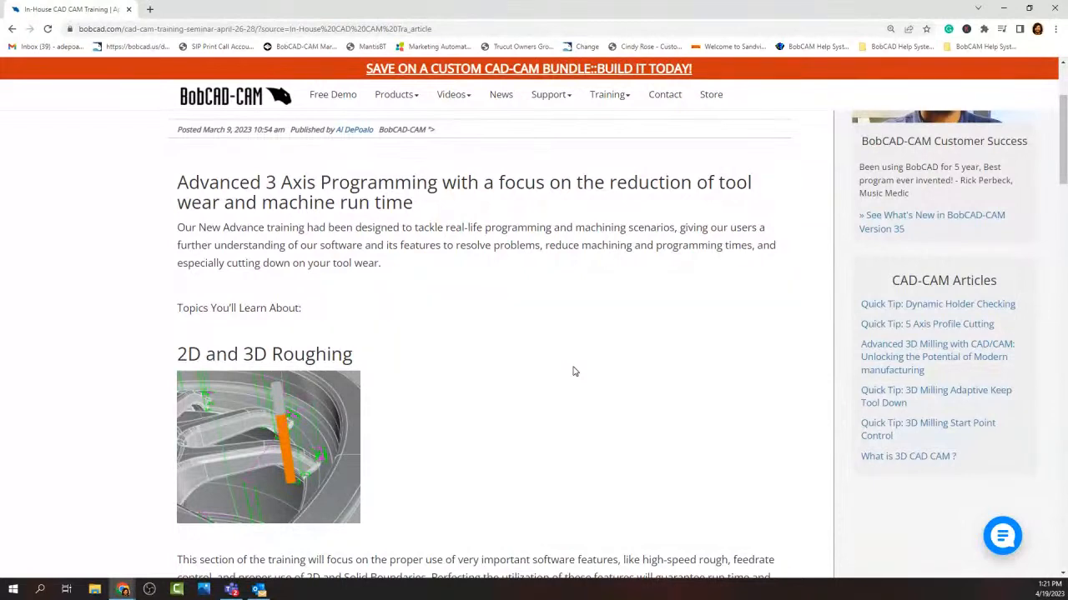
scroll(514, 310, "down", 1)
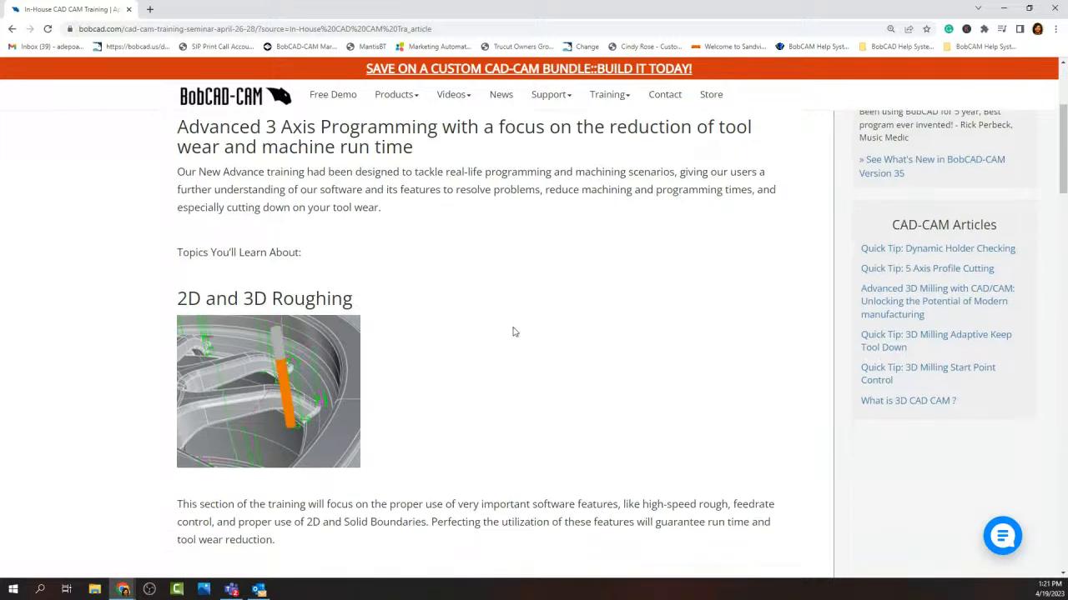
scroll(527, 435, "down", 2)
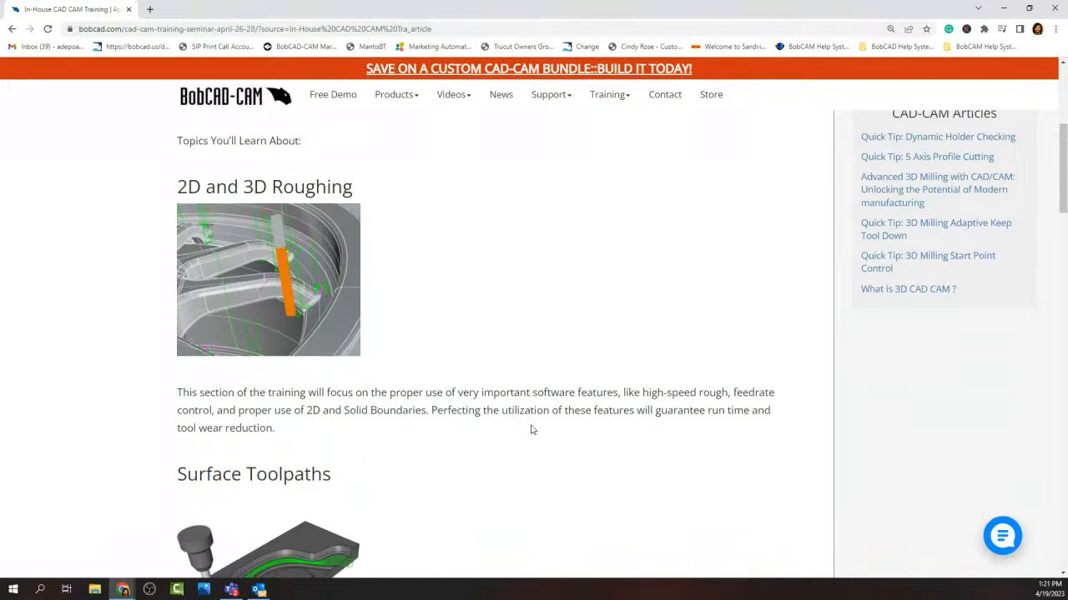
scroll(532, 430, "down", 1)
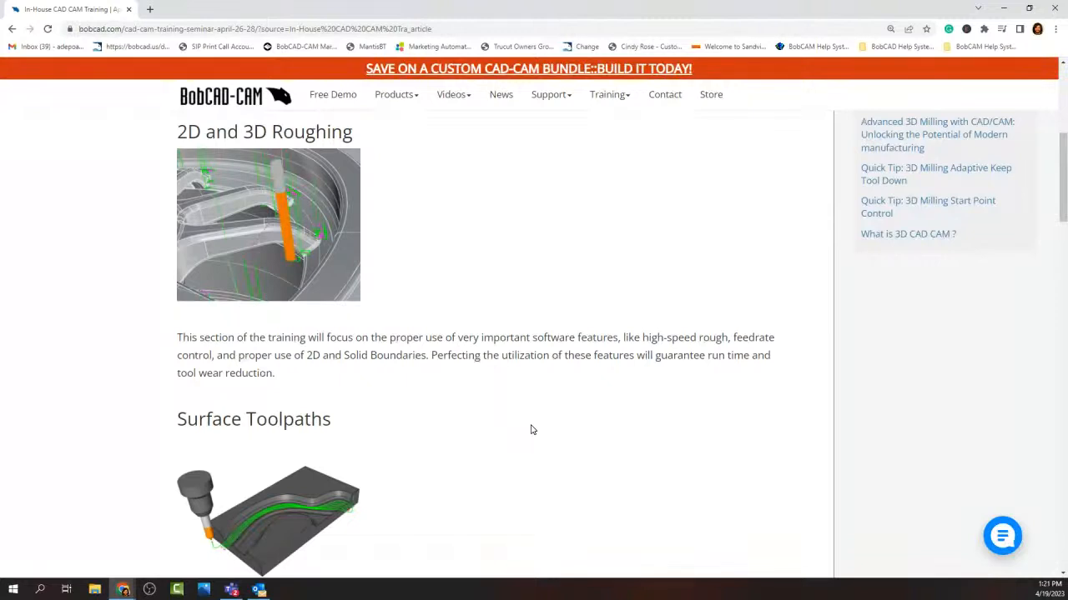
scroll(531, 430, "up", 1)
scroll(525, 429, "up", 2)
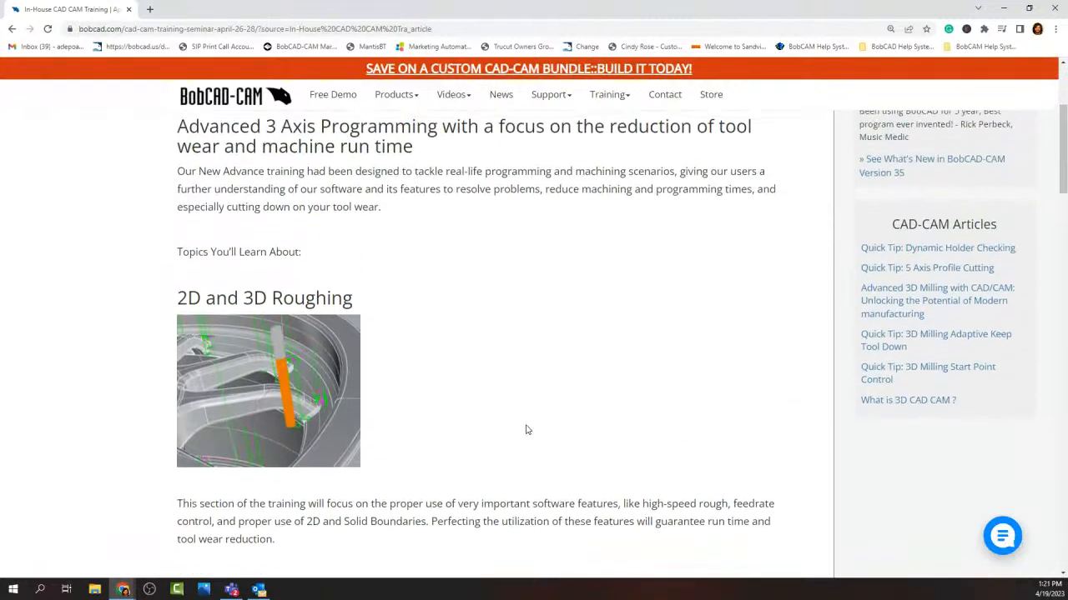
scroll(525, 430, "up", 1)
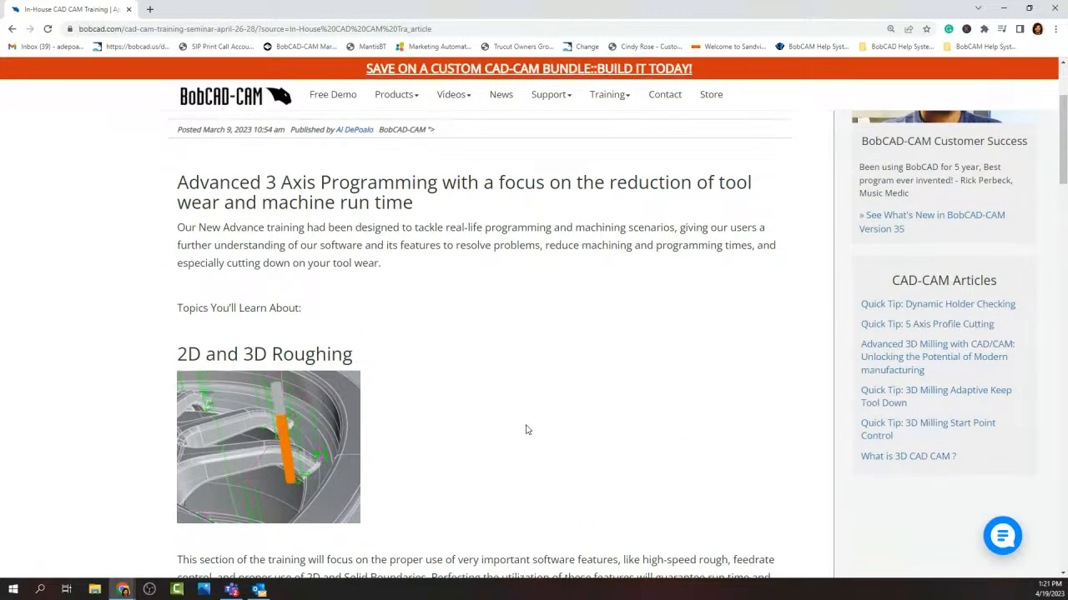
scroll(525, 429, "down", 1)
scroll(525, 429, "down", 1)
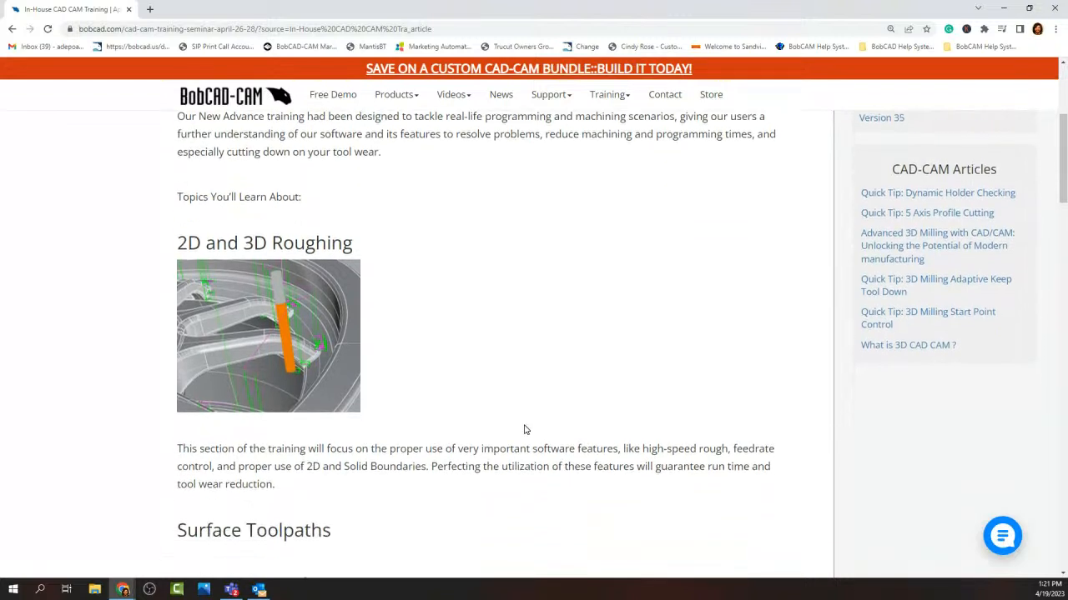
Step: Examine the article's Surface Toolpaths, Programming Tips and Features, and Purchasing Details sections, then return to its introduction
scroll(525, 430, "down", 1)
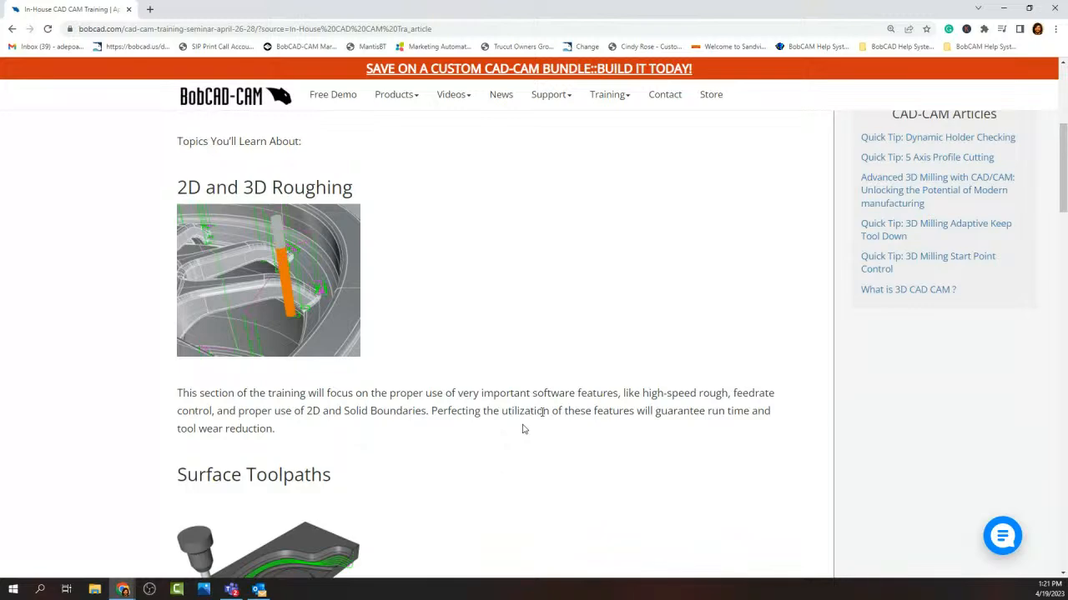
scroll(543, 411, "down", 5)
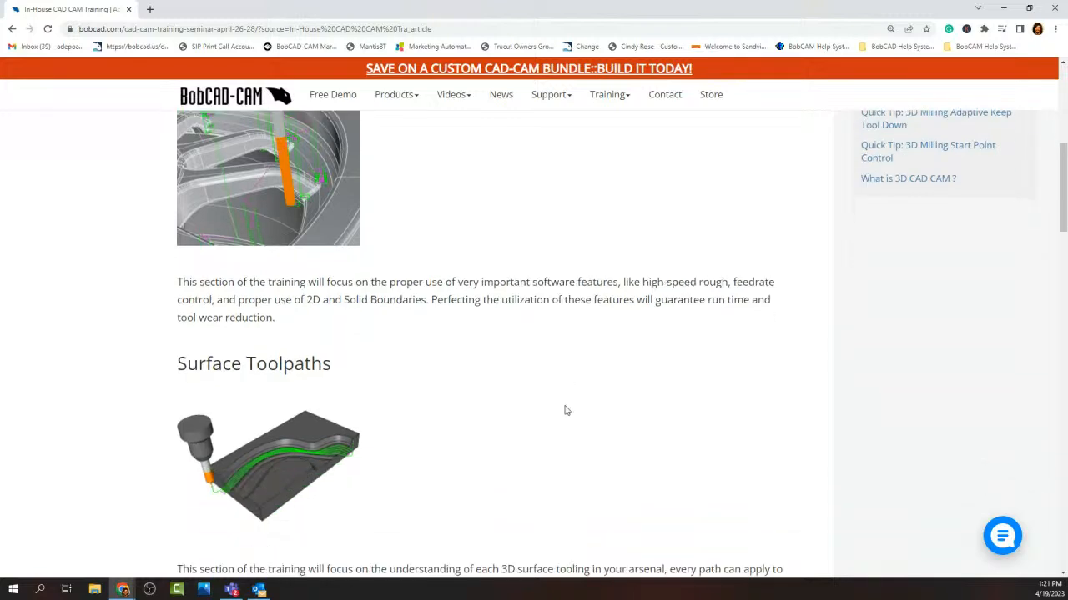
scroll(570, 394, "down", 6)
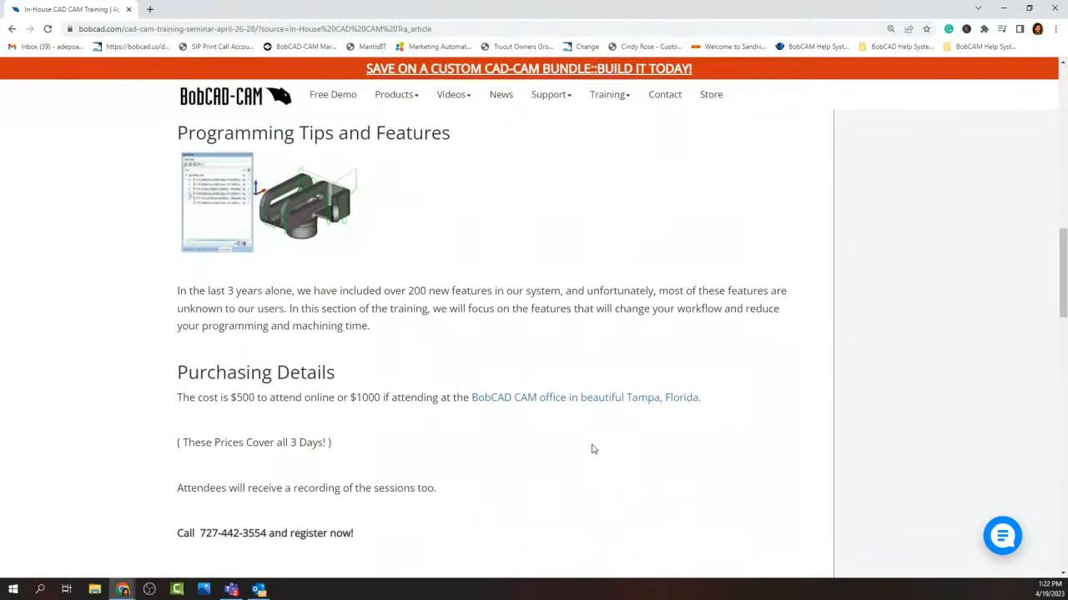
scroll(563, 463, "down", 2)
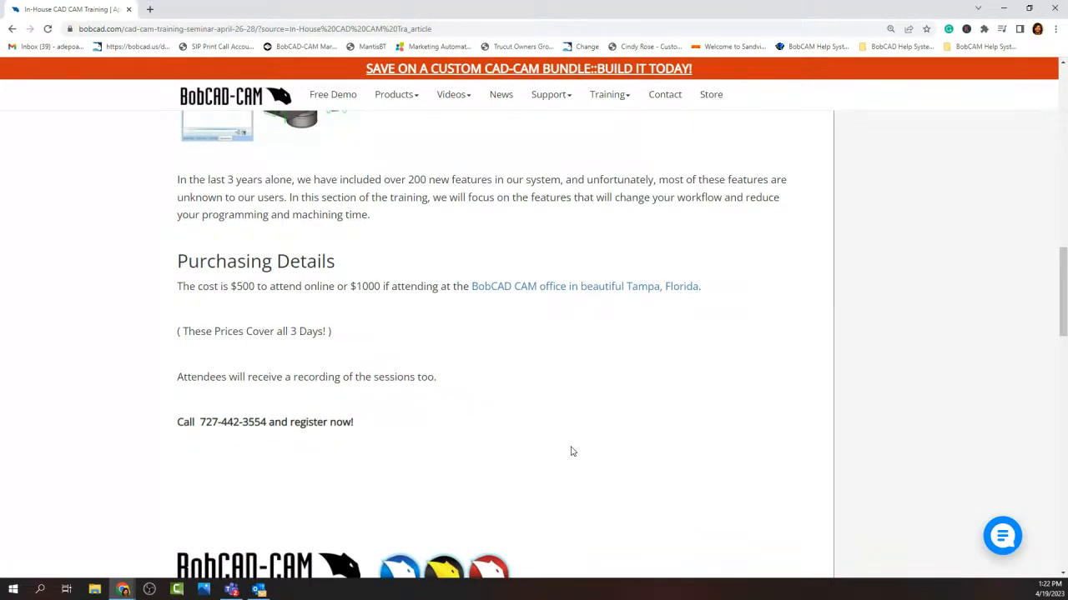
scroll(589, 446, "up", 2)
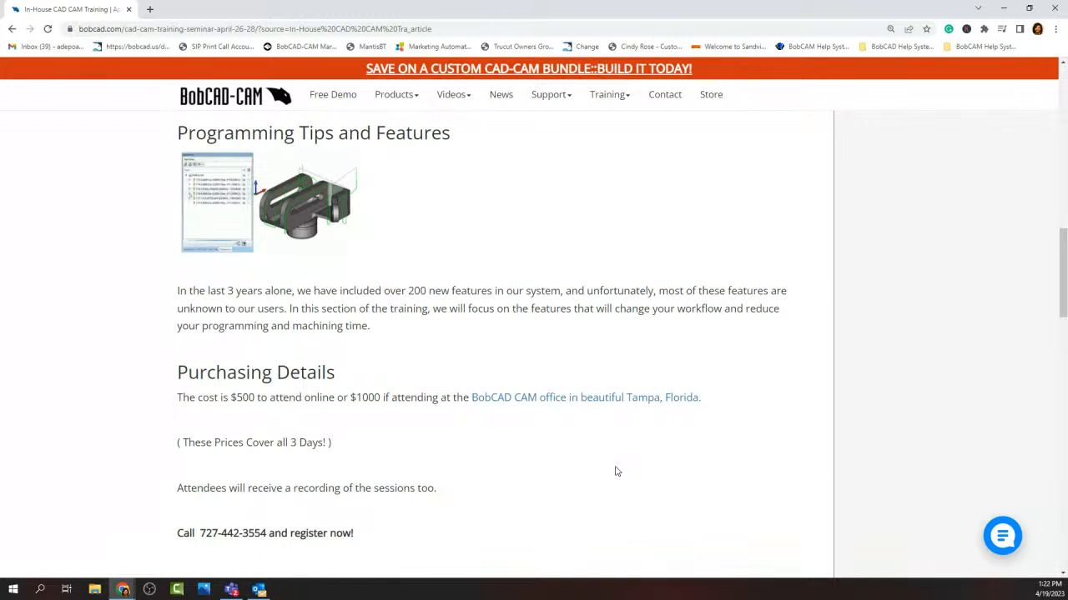
scroll(616, 472, "up", 2)
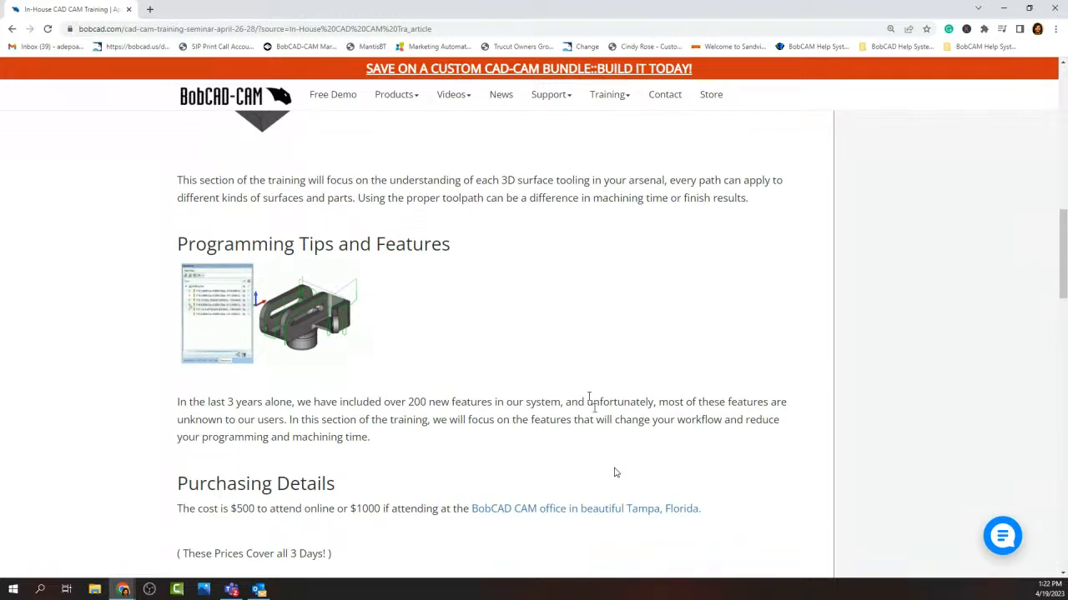
scroll(591, 365, "up", 2)
scroll(589, 365, "up", 8)
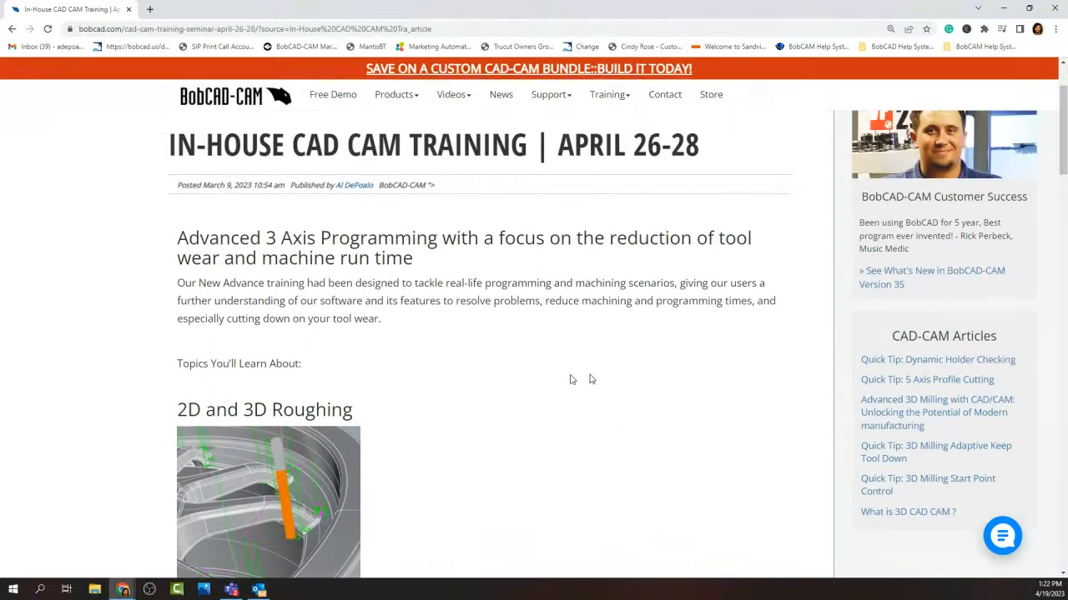
Step: Review the training article's introduction and its roughing and surface toolpath topics once more, ending back at the title
scroll(589, 381, "down", 1)
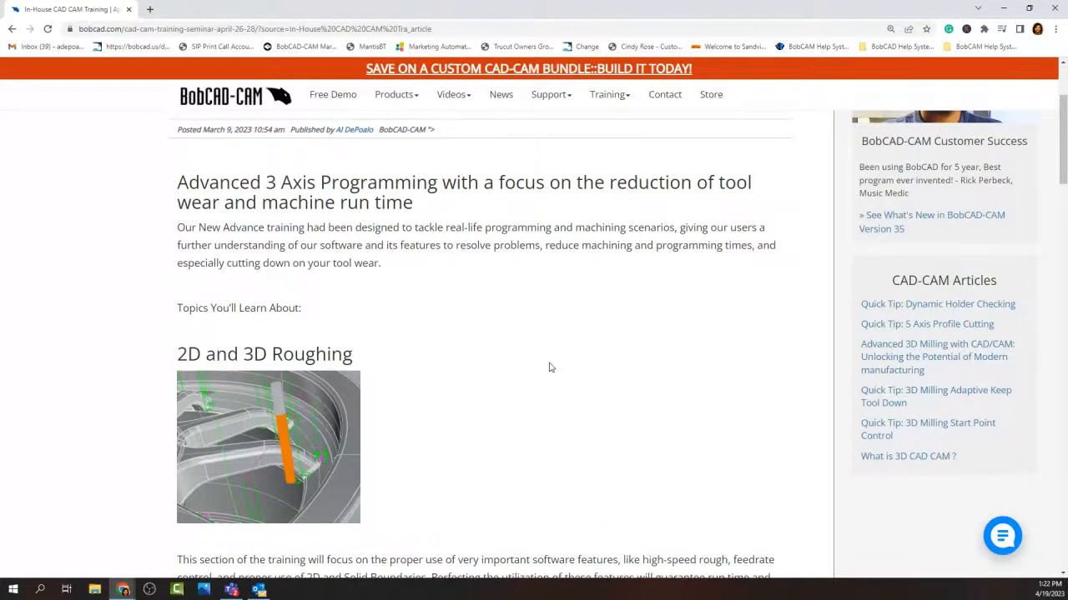
scroll(549, 367, "down", 4)
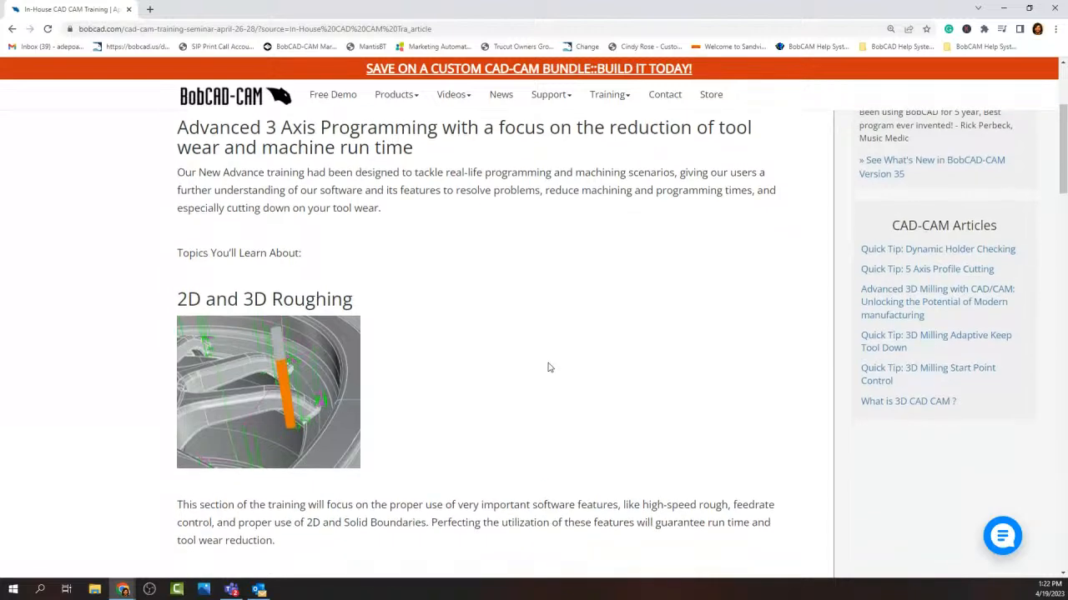
scroll(549, 367, "down", 4)
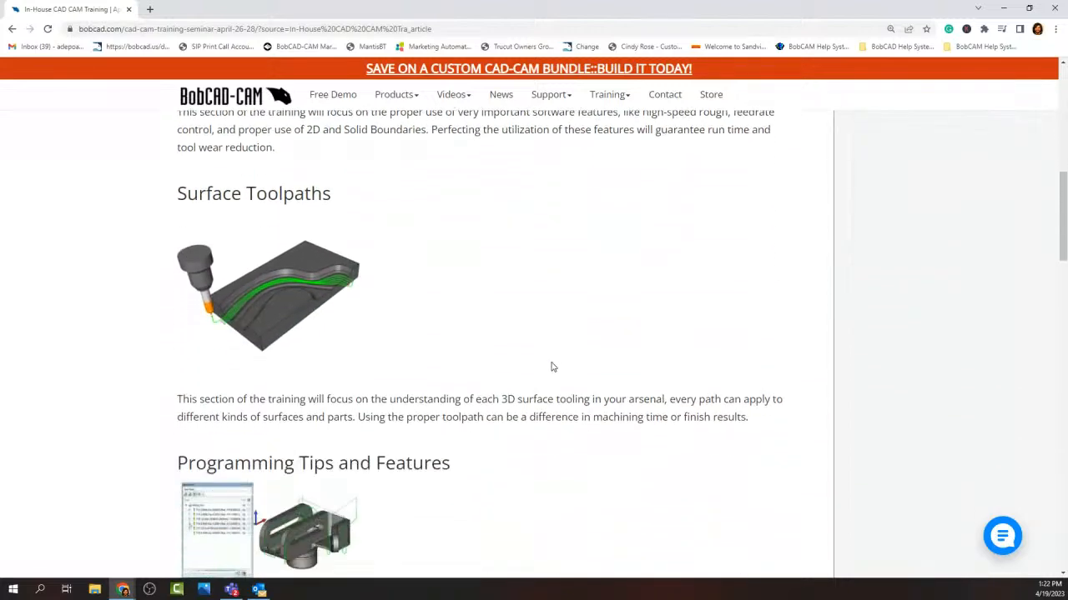
scroll(557, 367, "up", 4)
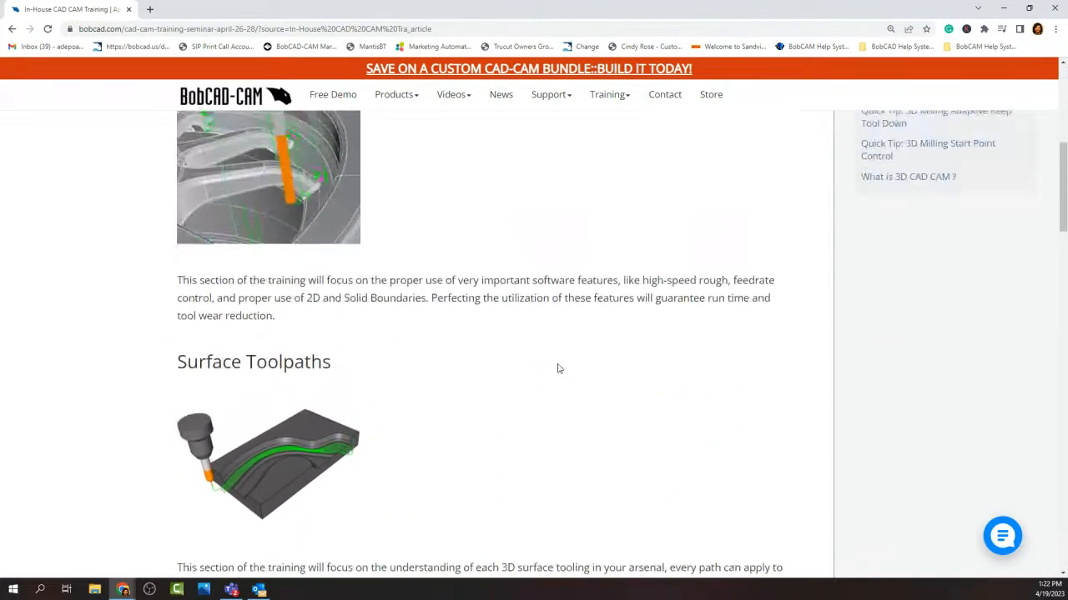
scroll(557, 376, "up", 6)
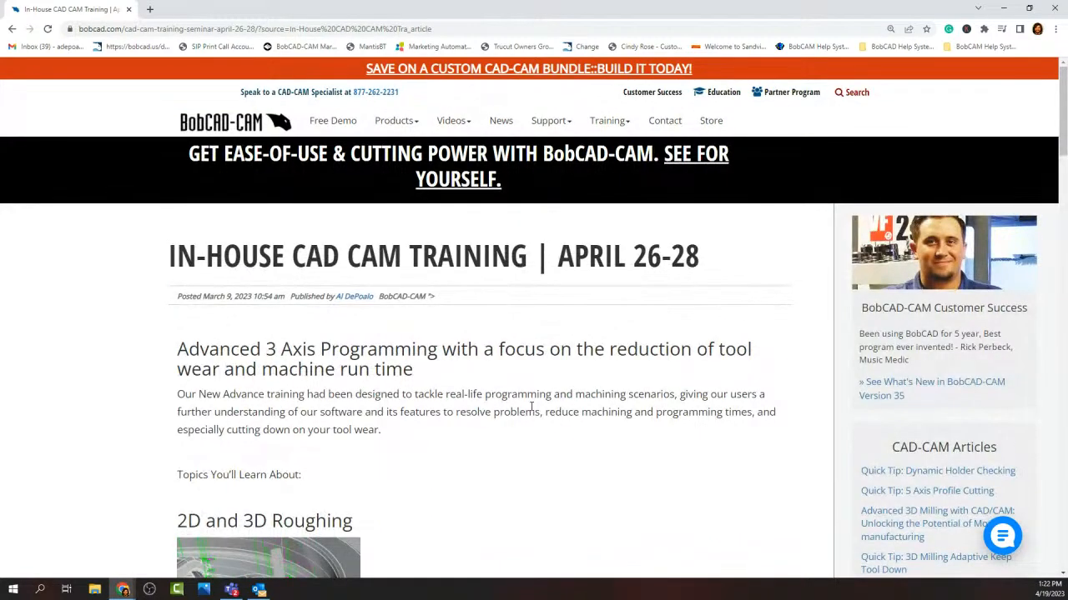
Step: Switch to Rhino, open the recent file Start Point Control.3dm and display the Advanced Rough toolpath around the bottle
left_click(1005, 11)
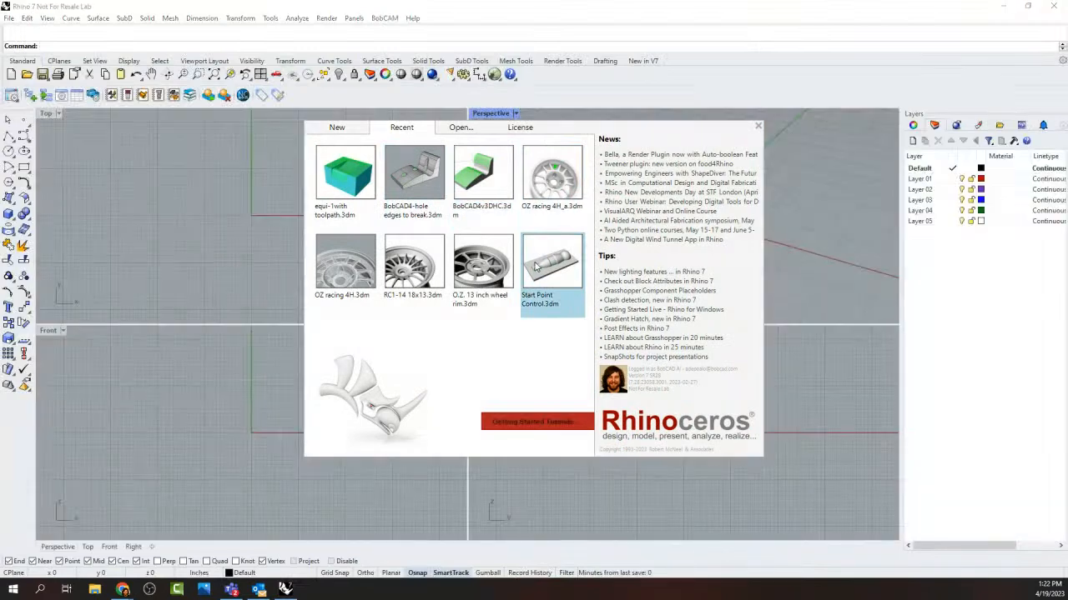
left_click(539, 264)
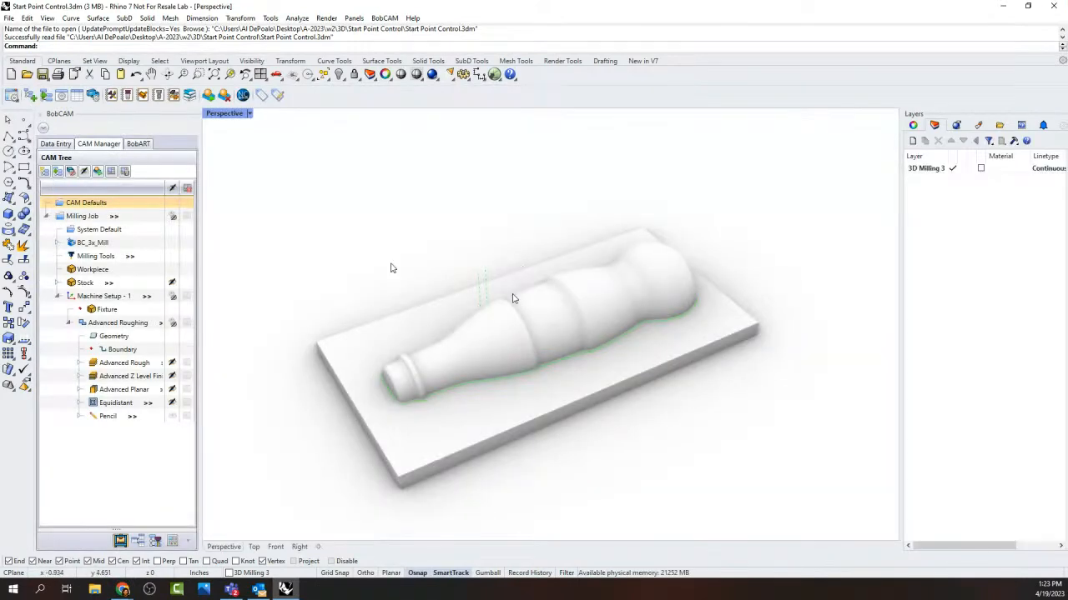
left_click(119, 367)
scroll(676, 266, "down", 2)
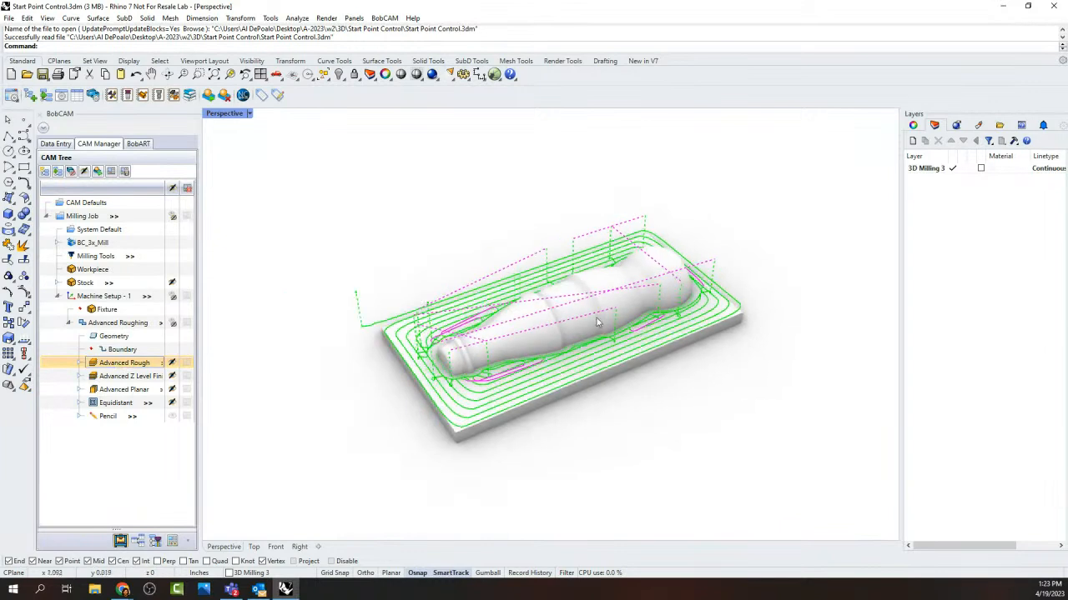
scroll(589, 317, "up", 2)
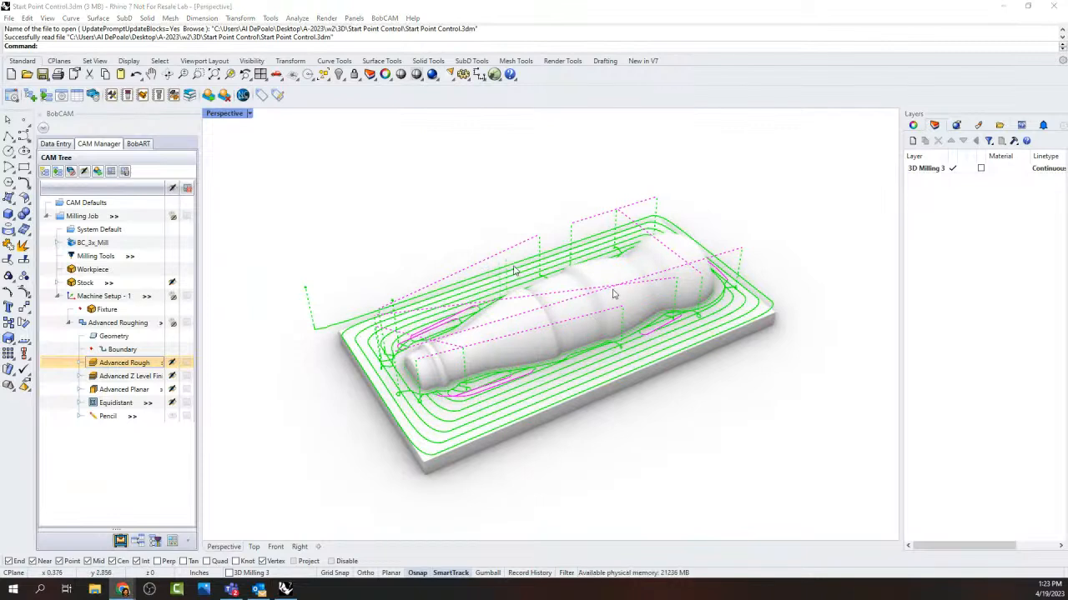
scroll(514, 266, "down", 2)
scroll(564, 309, "up", 2)
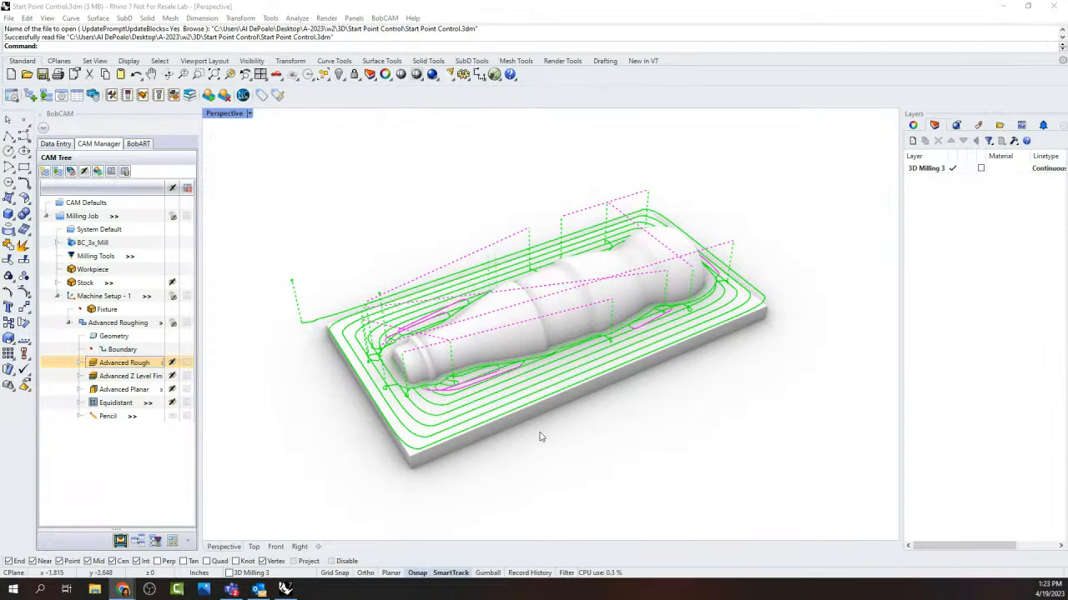
middle_click(625, 450)
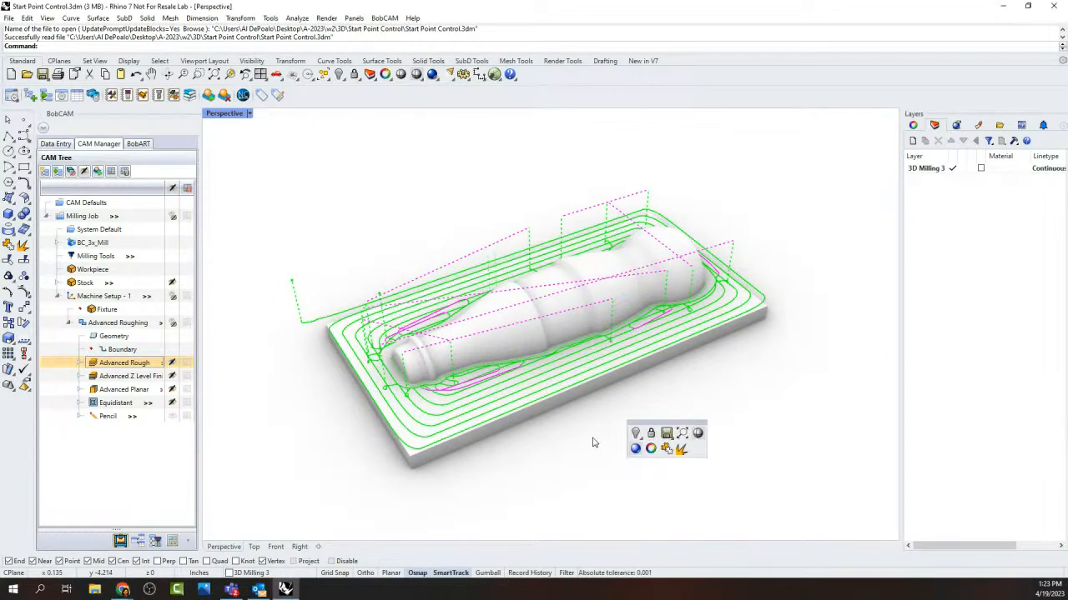
right_click_drag(660, 444, 631, 462)
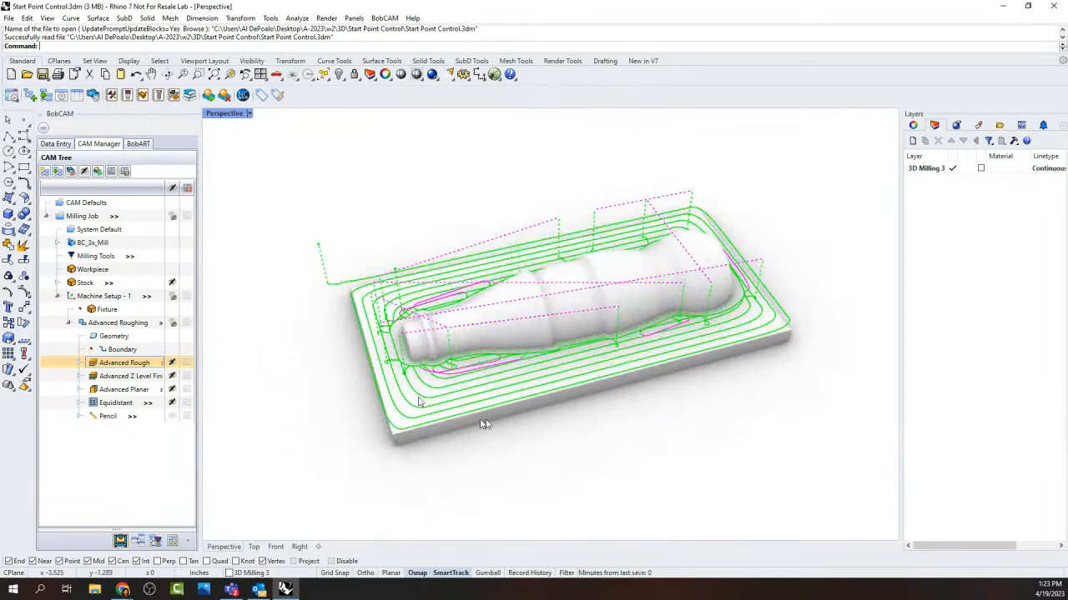
Step: Backplot the Advanced Rough operation with step-by-step playback to check where the tool enters, and close the backplot
right_click(131, 364)
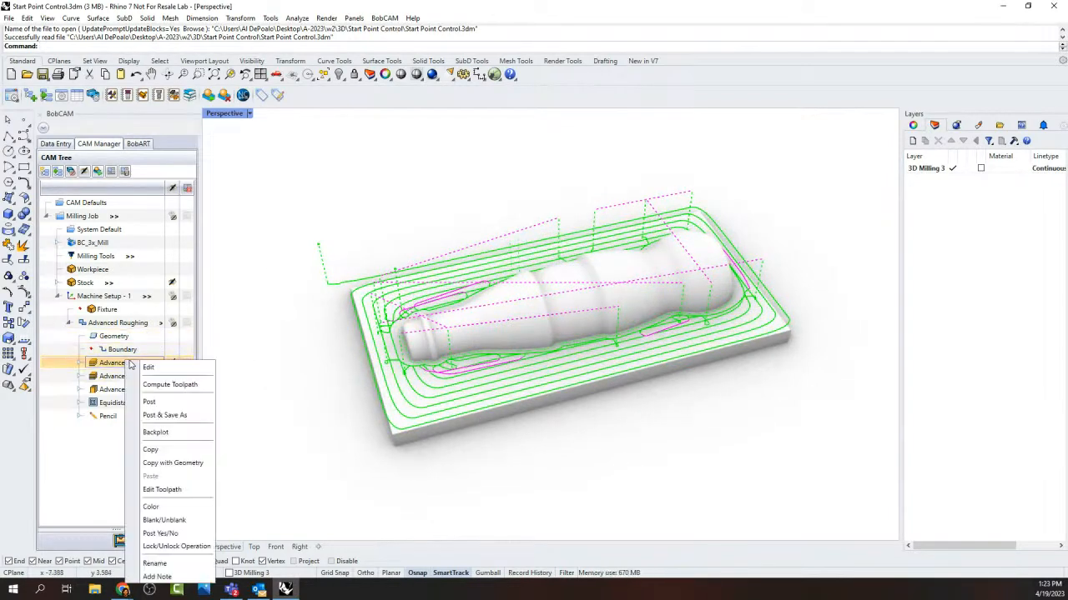
left_click(155, 432)
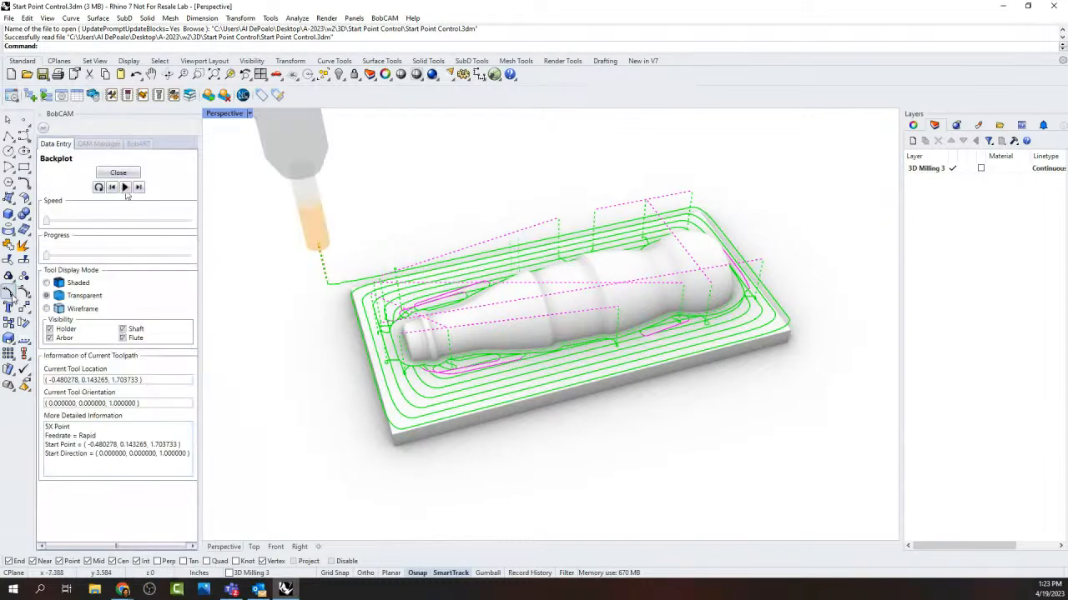
left_click(138, 187)
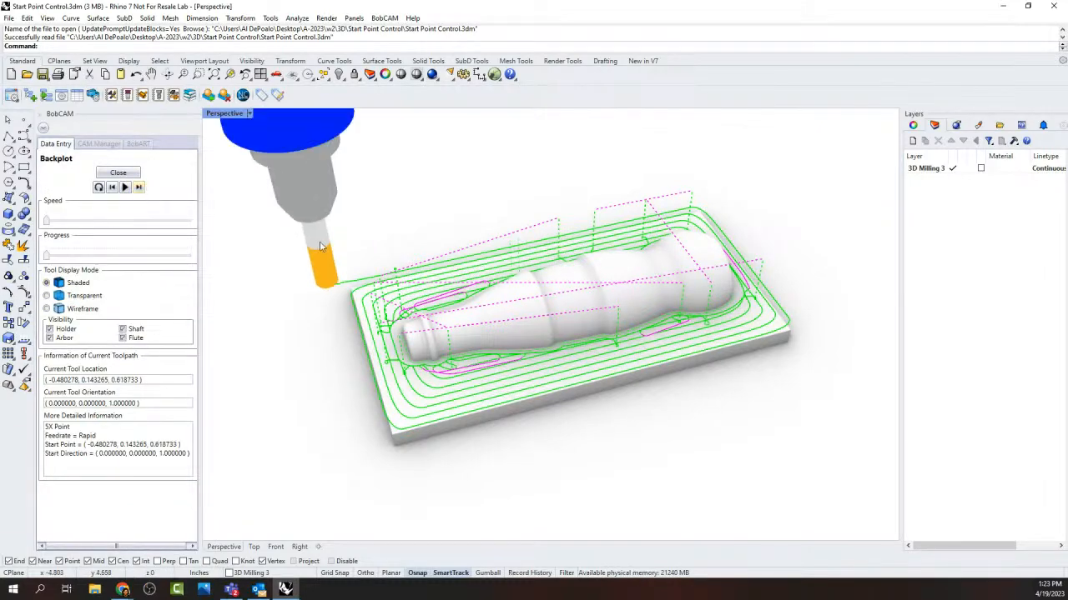
scroll(432, 316, "down", 2)
right_click_drag(515, 319, 571, 402)
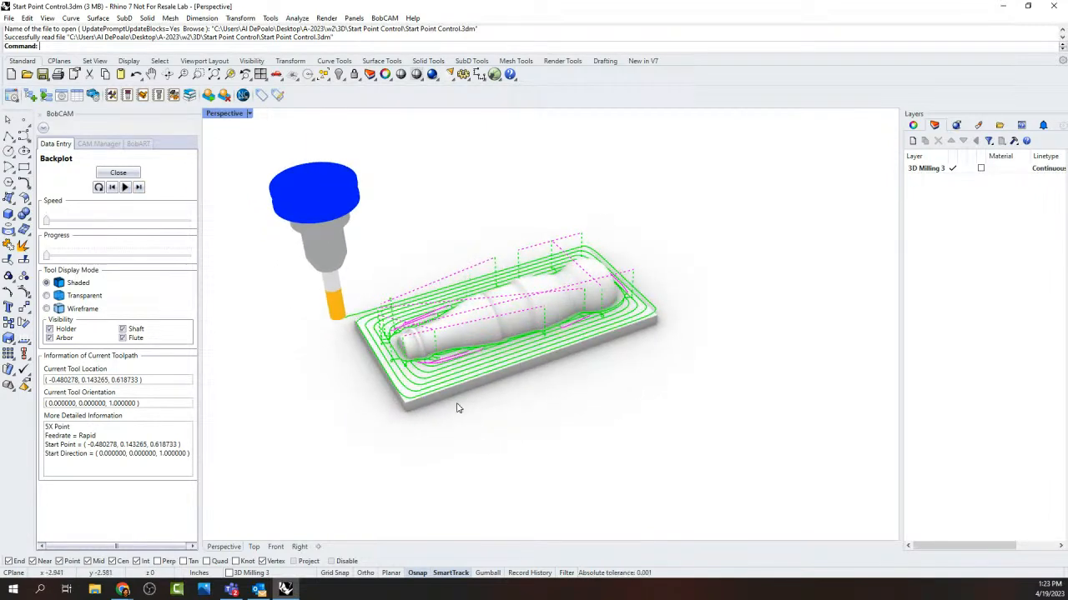
left_click(125, 175)
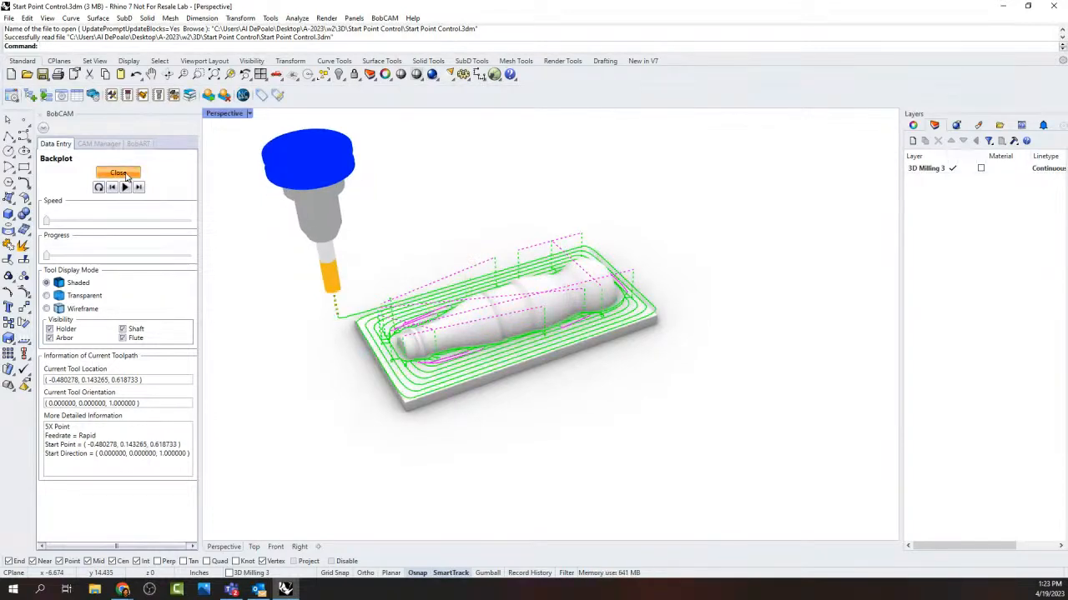
Step: Set the Advanced Rough pattern's start location to the plate's front corner beside the bottle's base and recompute the toolpath
double_click(119, 369)
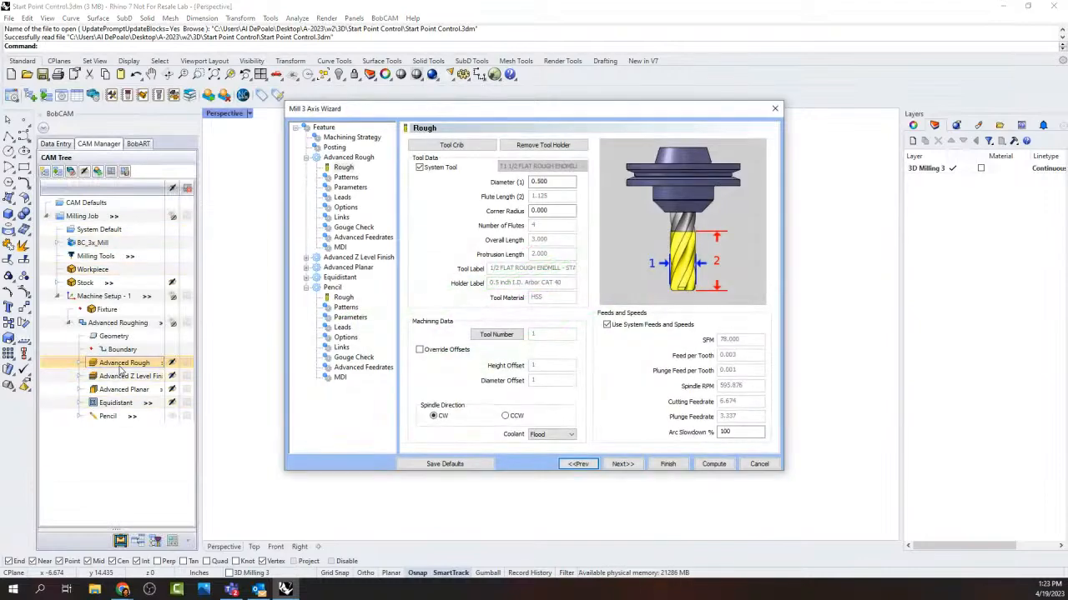
left_click(347, 177)
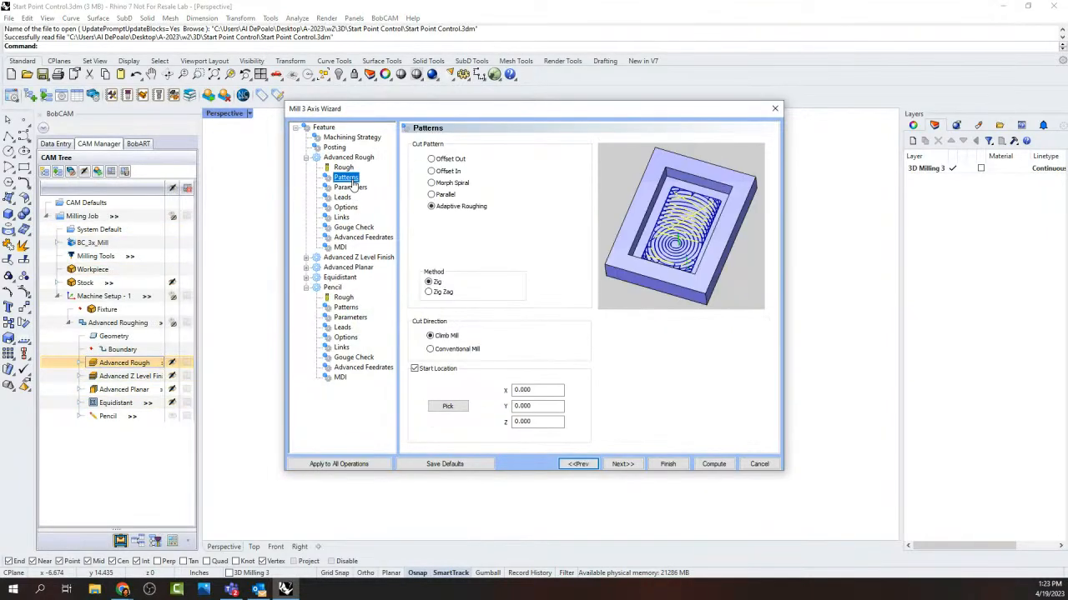
left_click(416, 368)
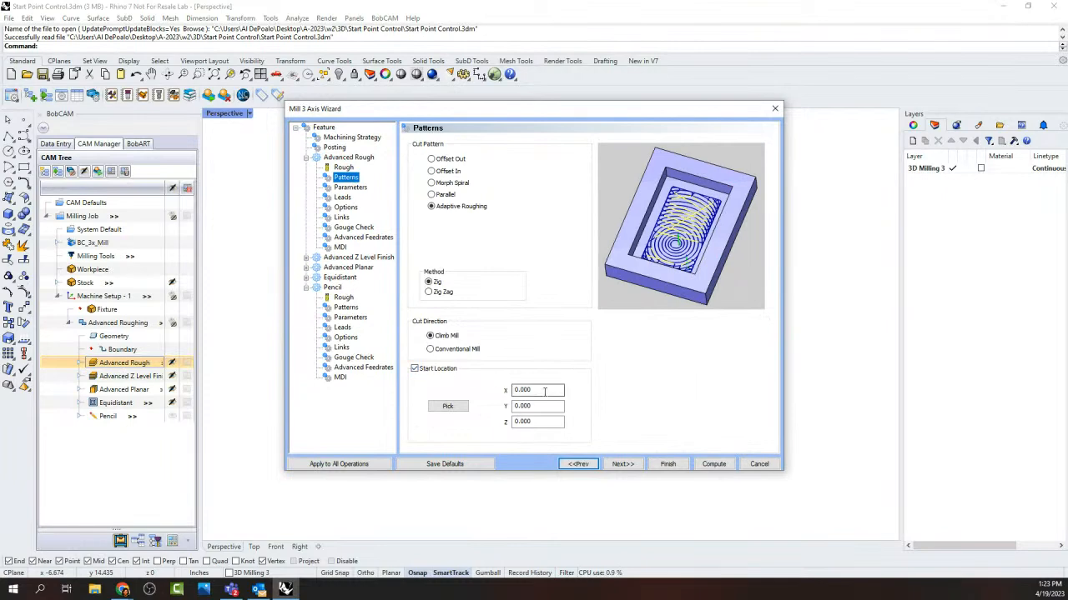
left_click(448, 406)
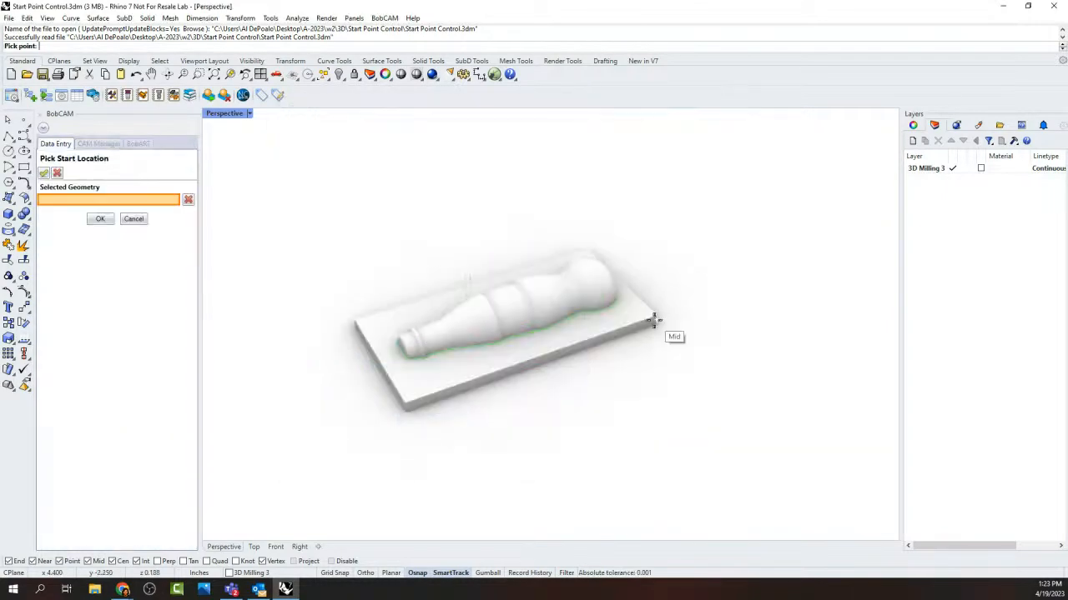
left_click(104, 220)
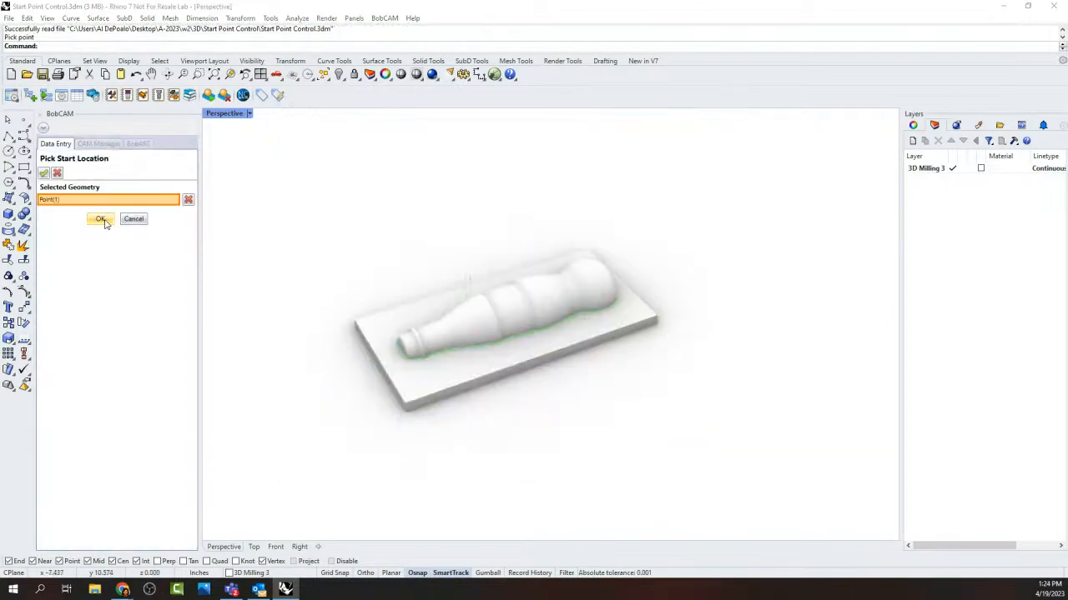
left_click(678, 466)
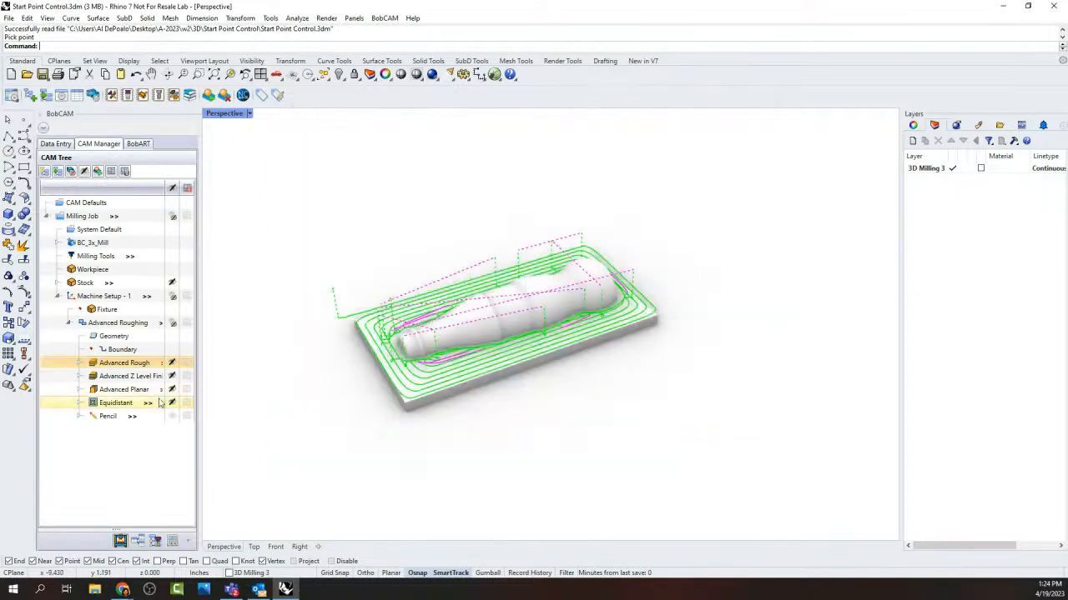
right_click(147, 363)
left_click(176, 385)
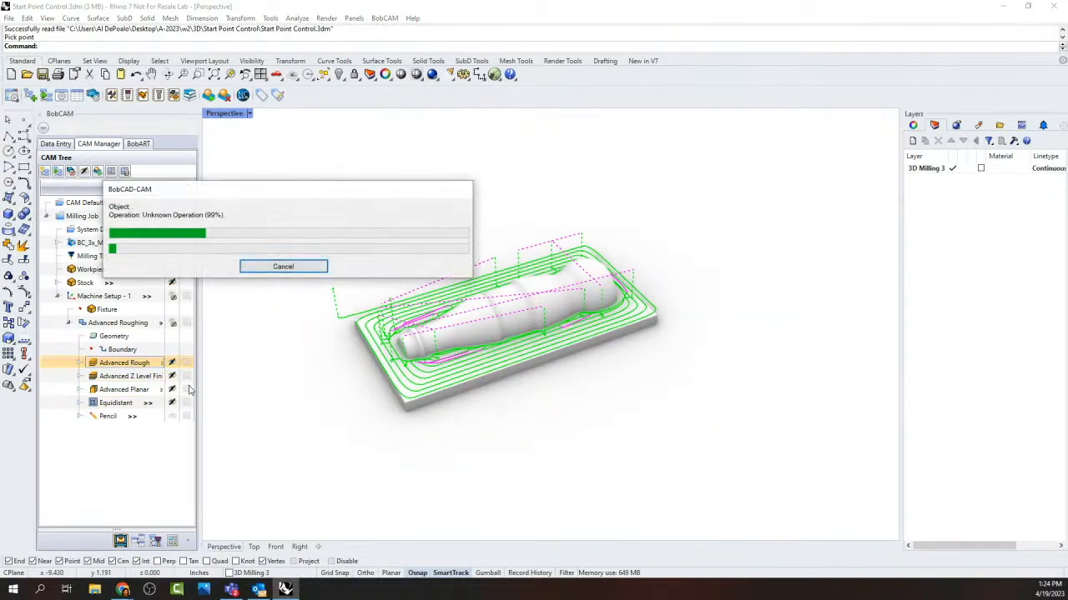
Step: Backplot the recomputed Advanced Rough toolpath through its first moves to check the new entry position, and close the backplot
right_click(124, 365)
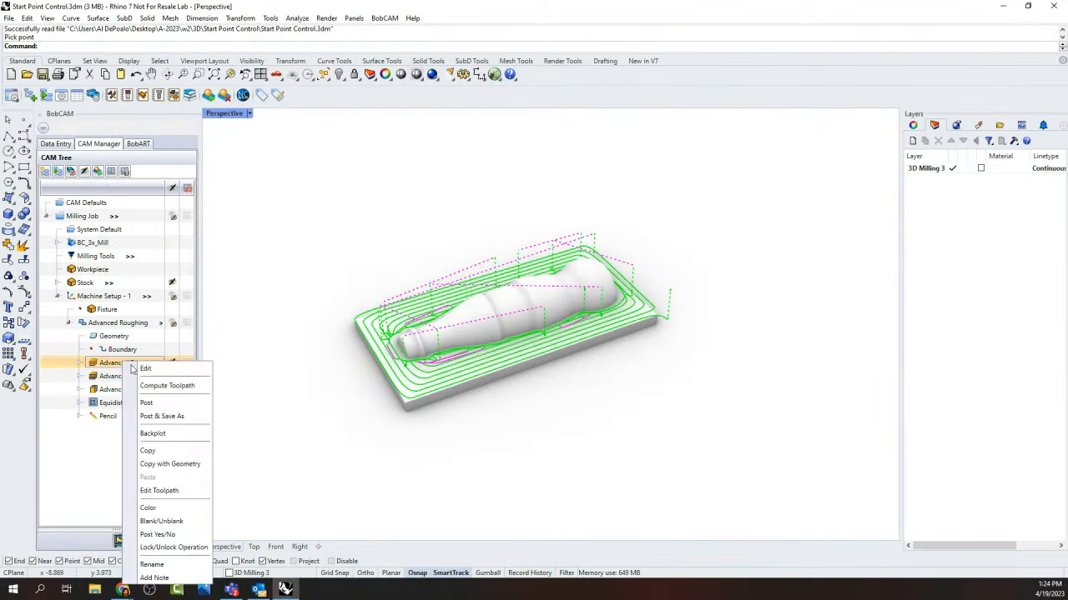
left_click(182, 435)
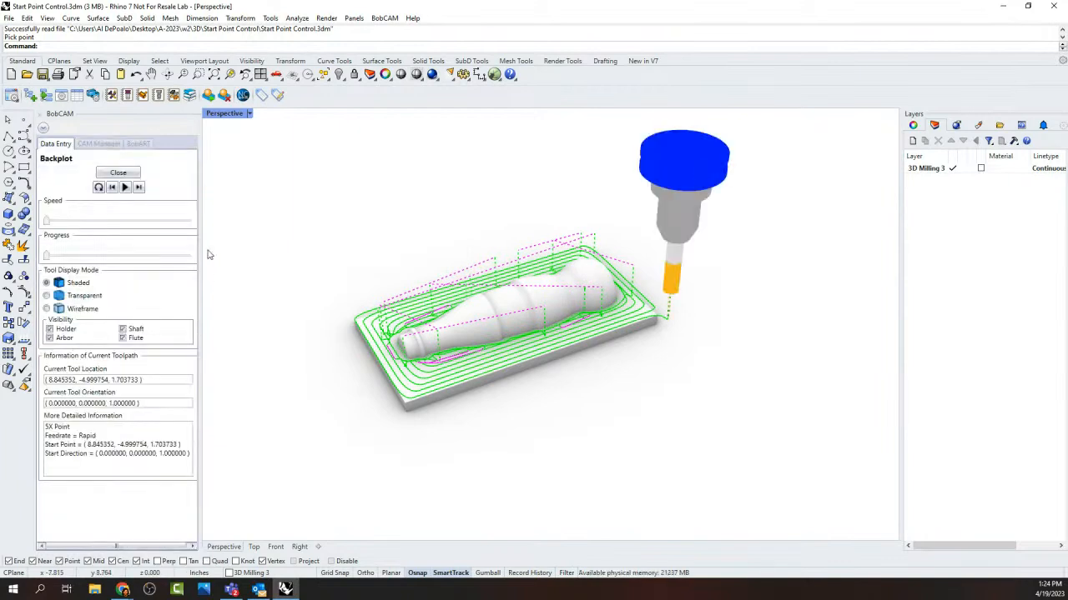
left_click(139, 187)
left_click(139, 187)
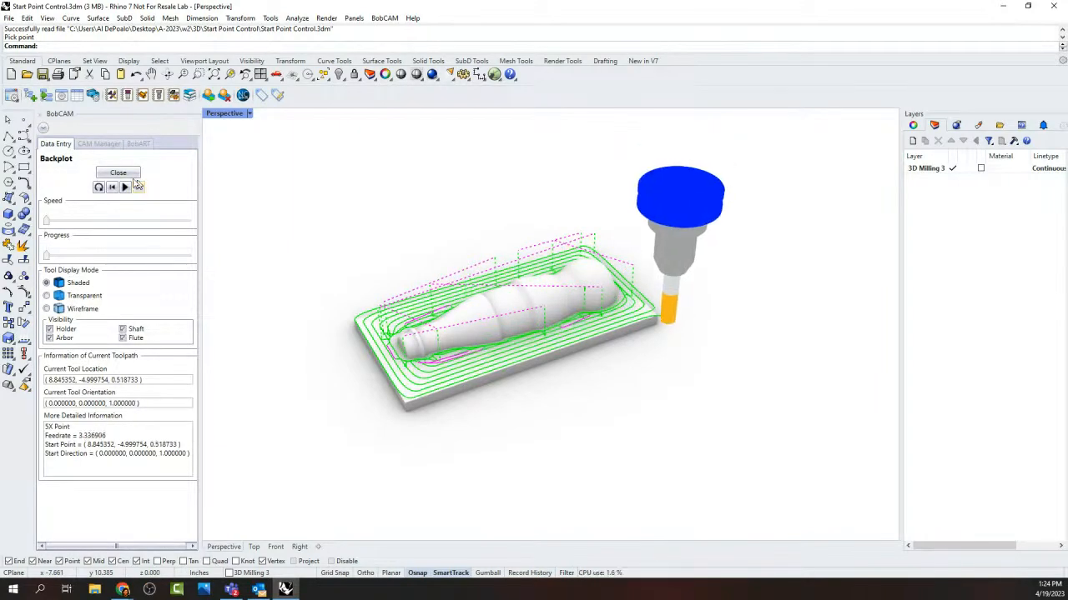
left_click(119, 174)
Step: Open the Advanced Z Level Finish operation for editing and review its Patterns, Parameters, Leads and Options settings for a start point control
left_click(102, 376)
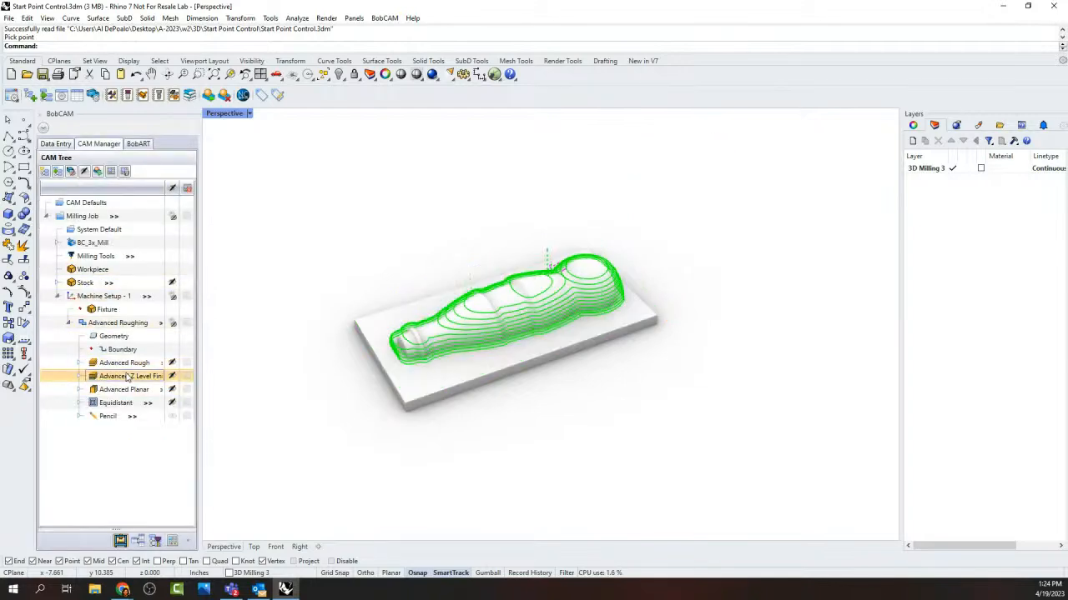
left_click(81, 376)
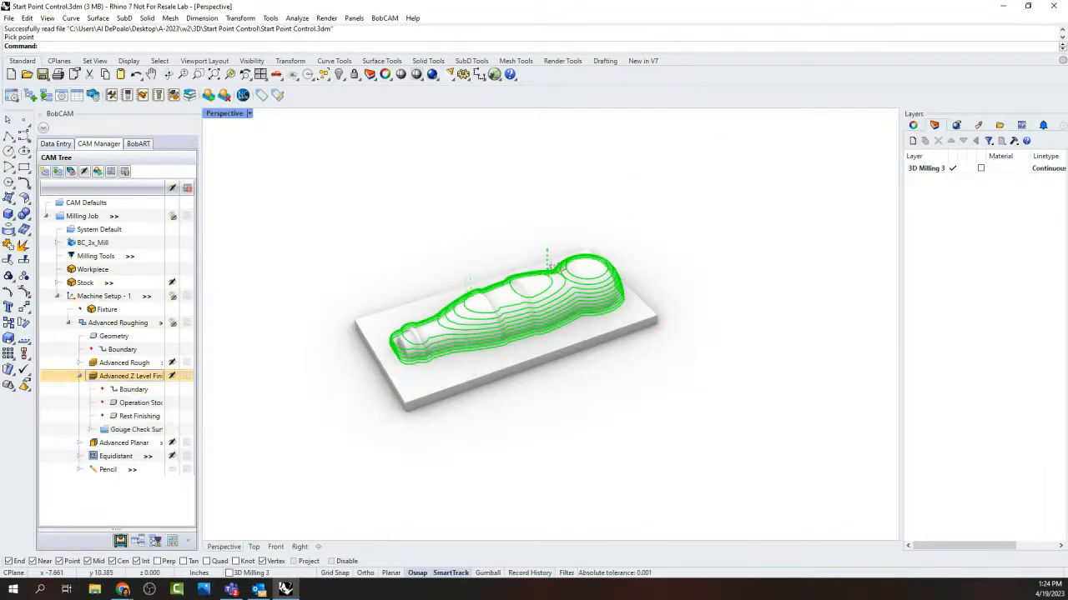
double_click(123, 381)
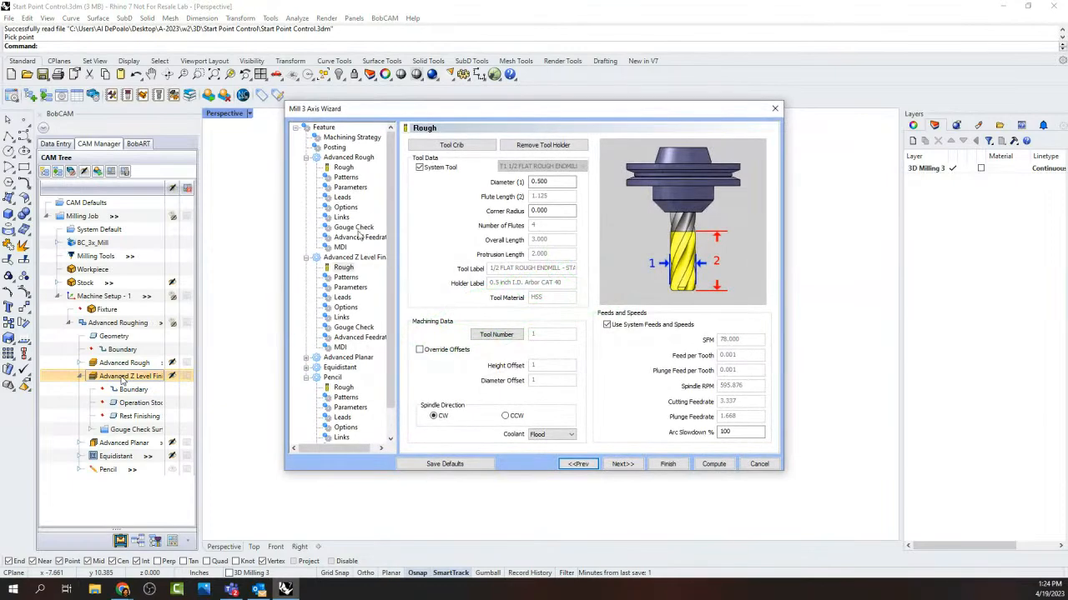
left_click(306, 159)
left_click(346, 188)
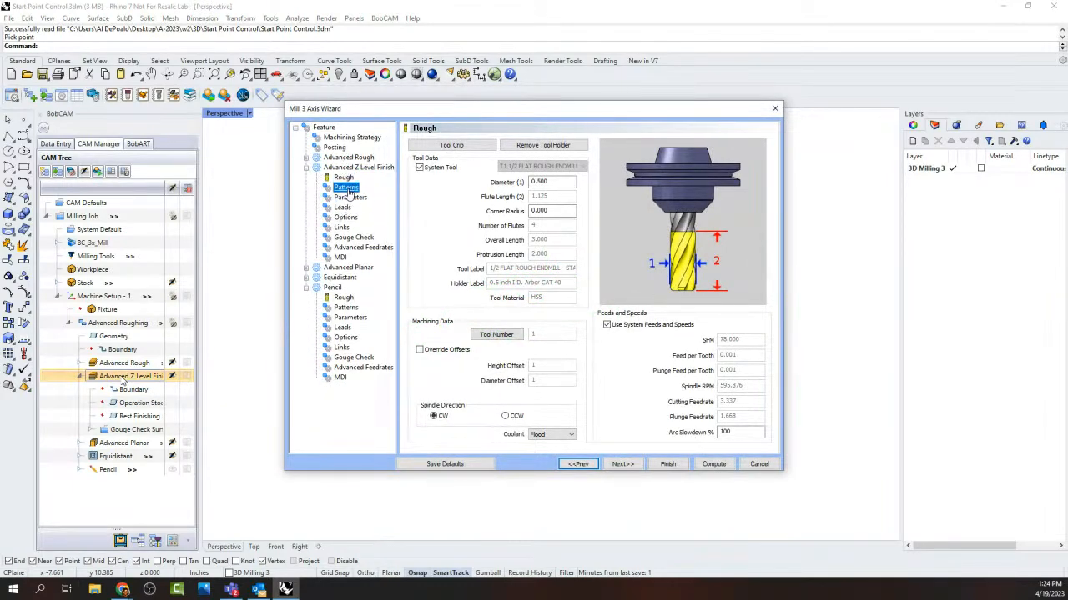
left_click(342, 227)
left_click(346, 188)
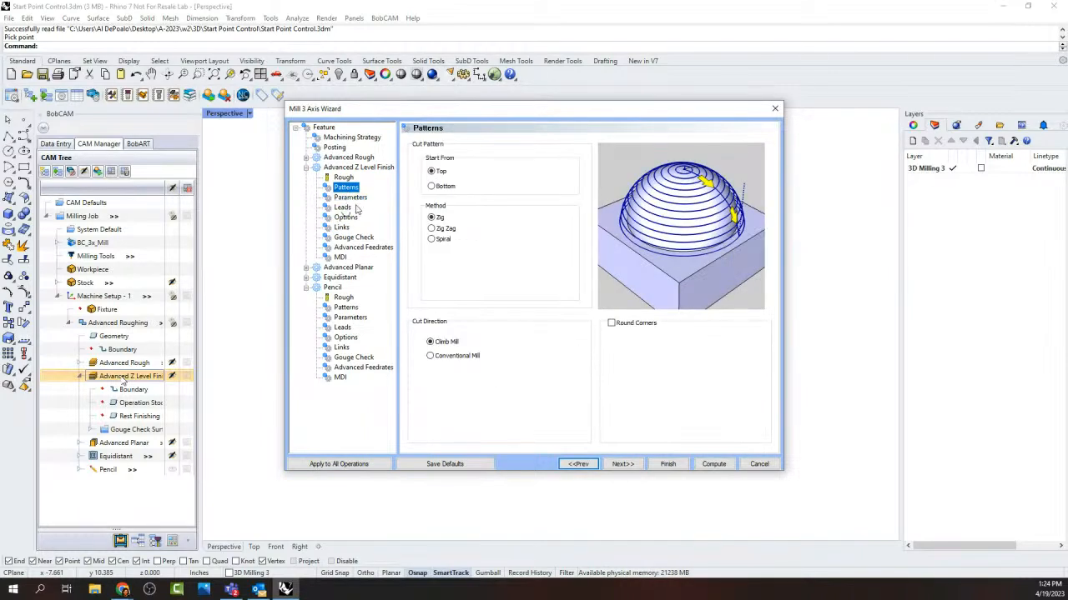
left_click(350, 198)
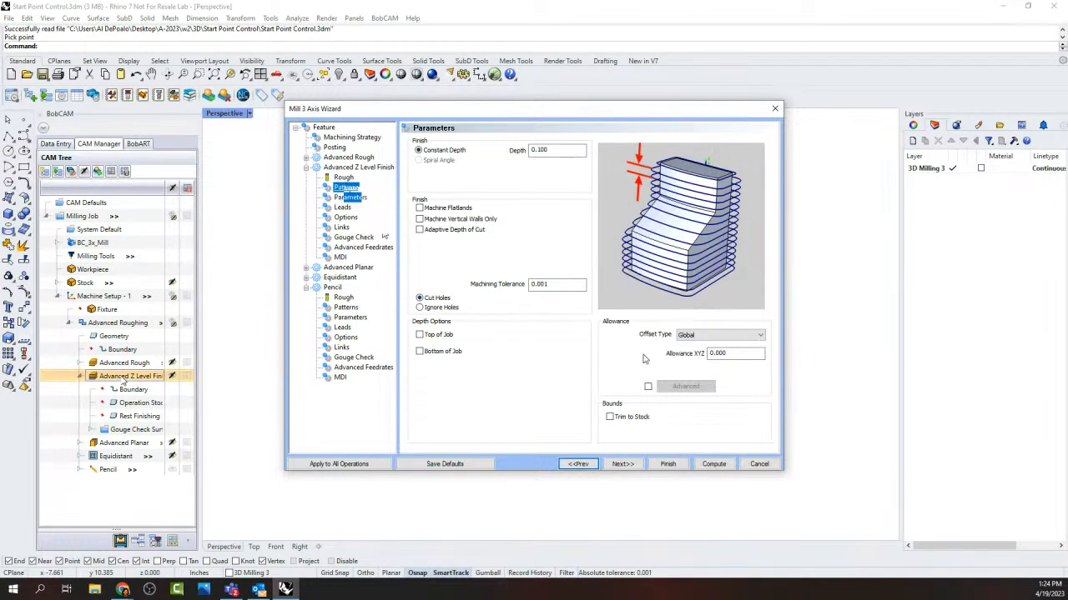
left_click(345, 187)
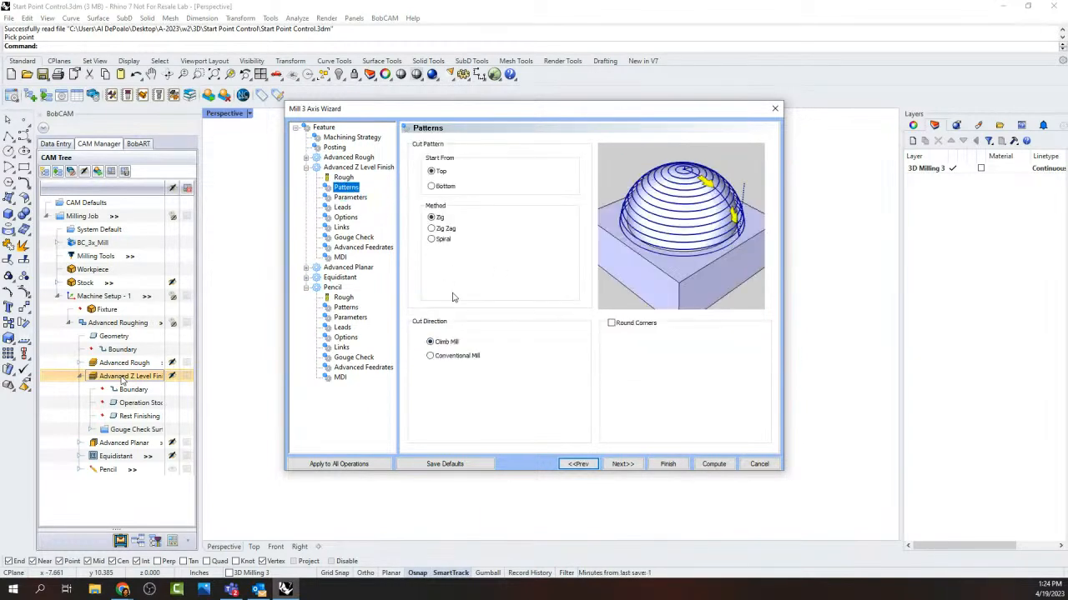
left_click(350, 197)
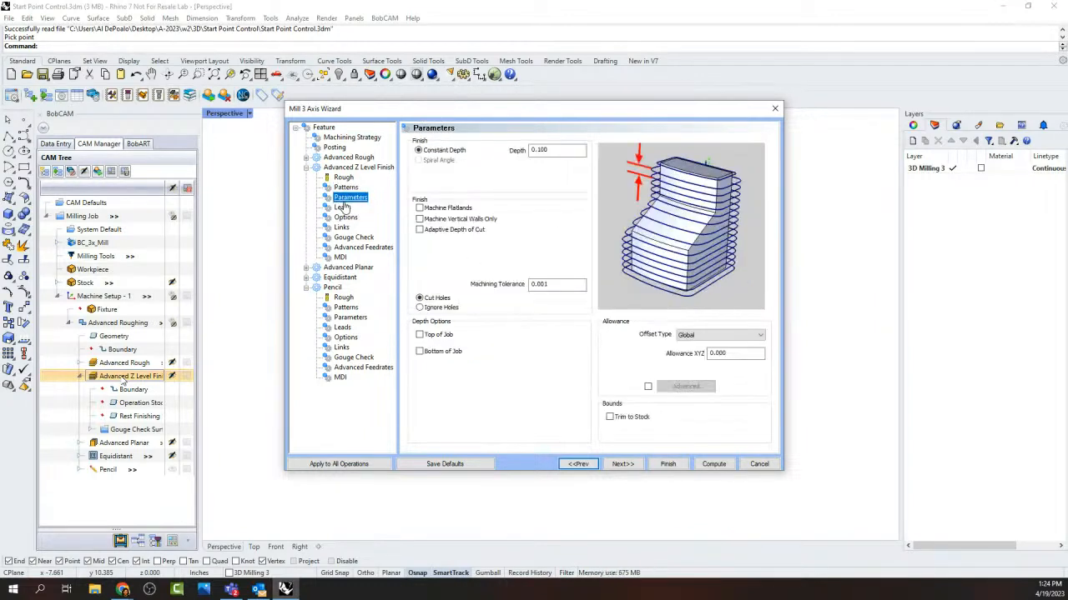
left_click(342, 208)
left_click(343, 218)
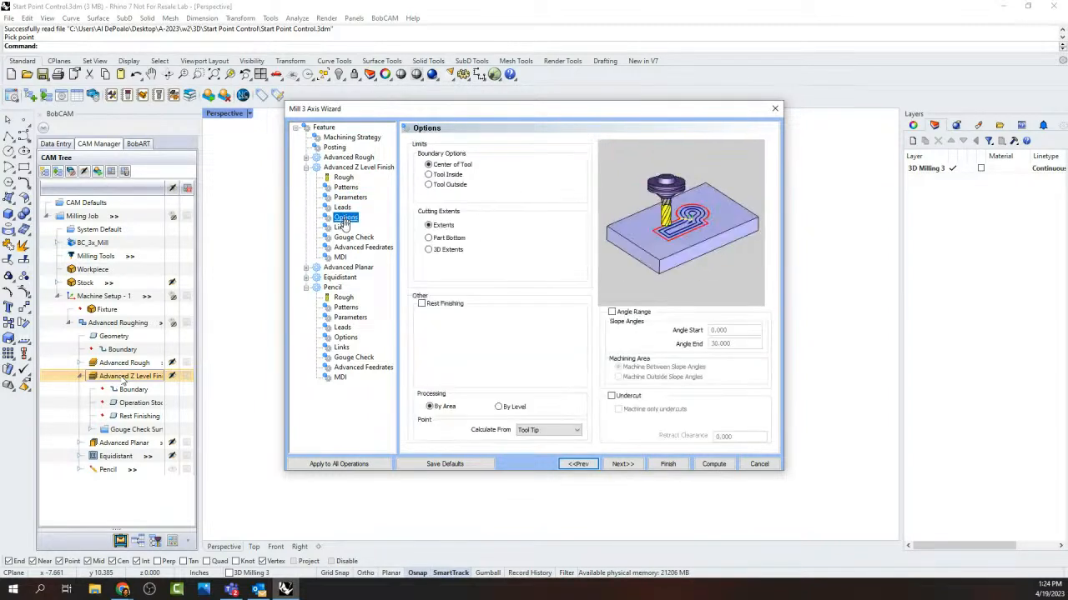
Step: Enable Advanced Z Level Finish's linking position with a start location midway along the plate's neck-side edge (X 0, Y -2.250, Z 0.187) and recompute the toolpath
left_click(342, 228)
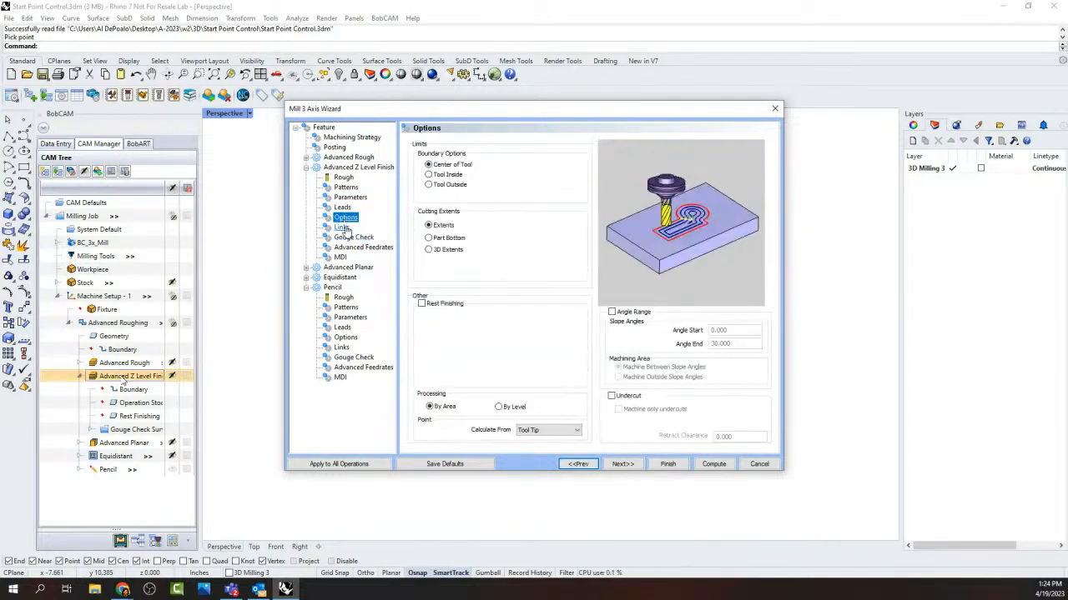
left_click(417, 323)
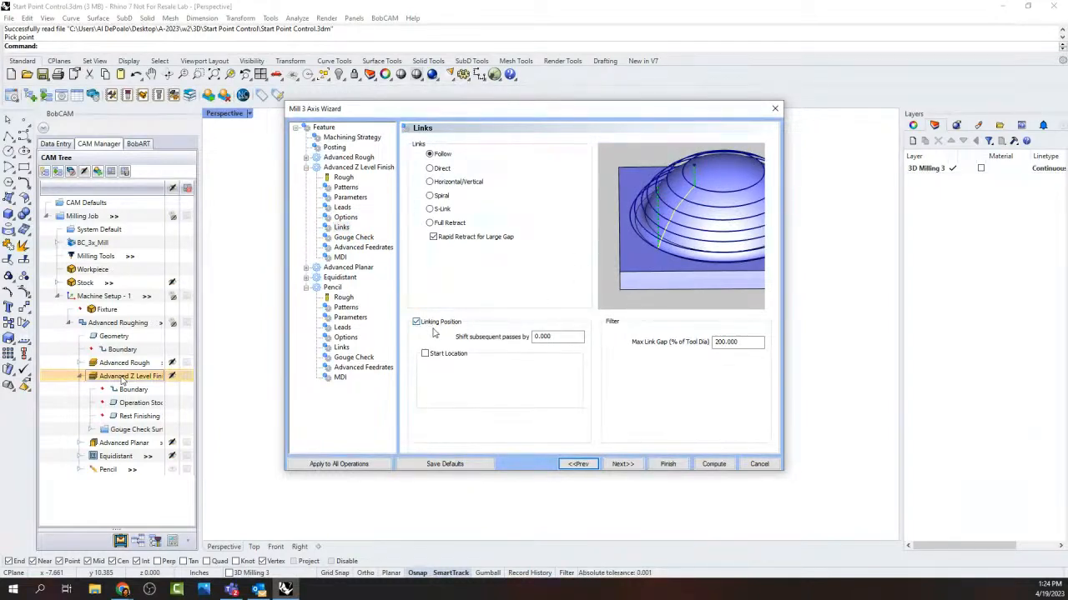
left_click(425, 354)
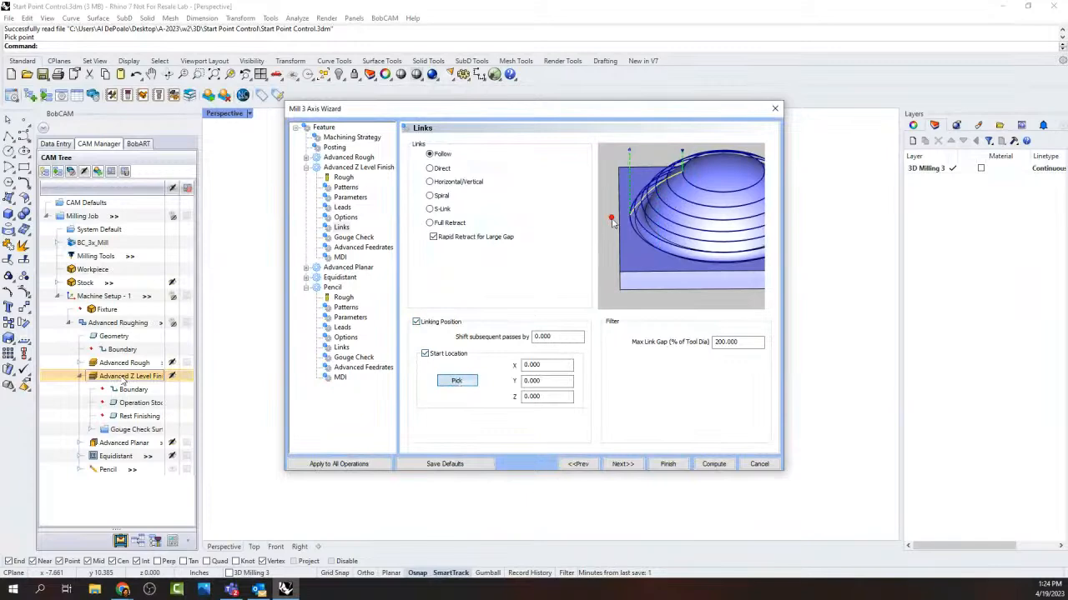
left_click(458, 380)
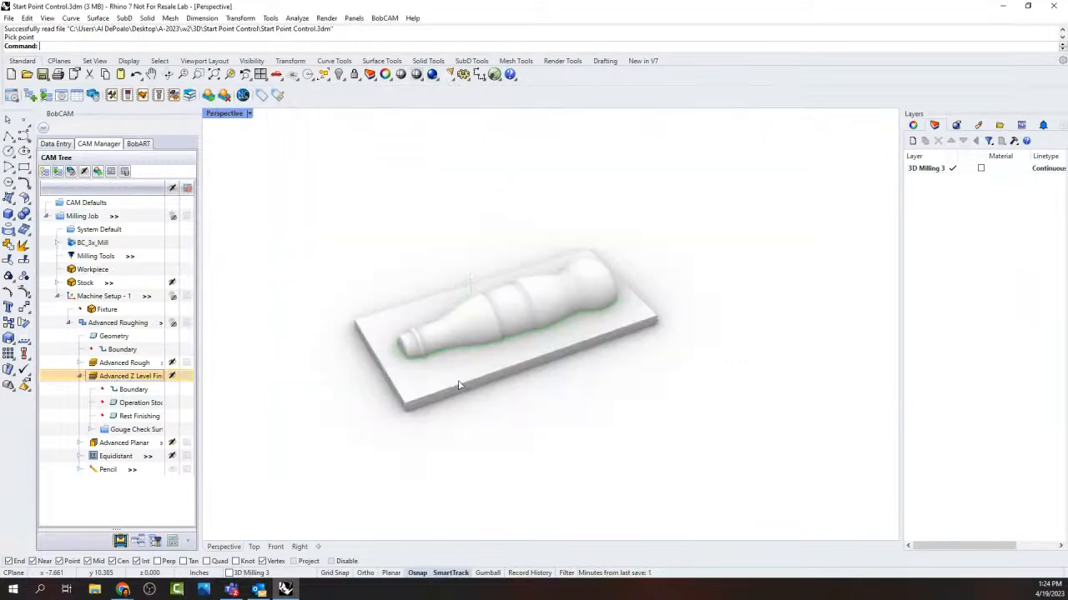
left_click(378, 362)
key("Return")
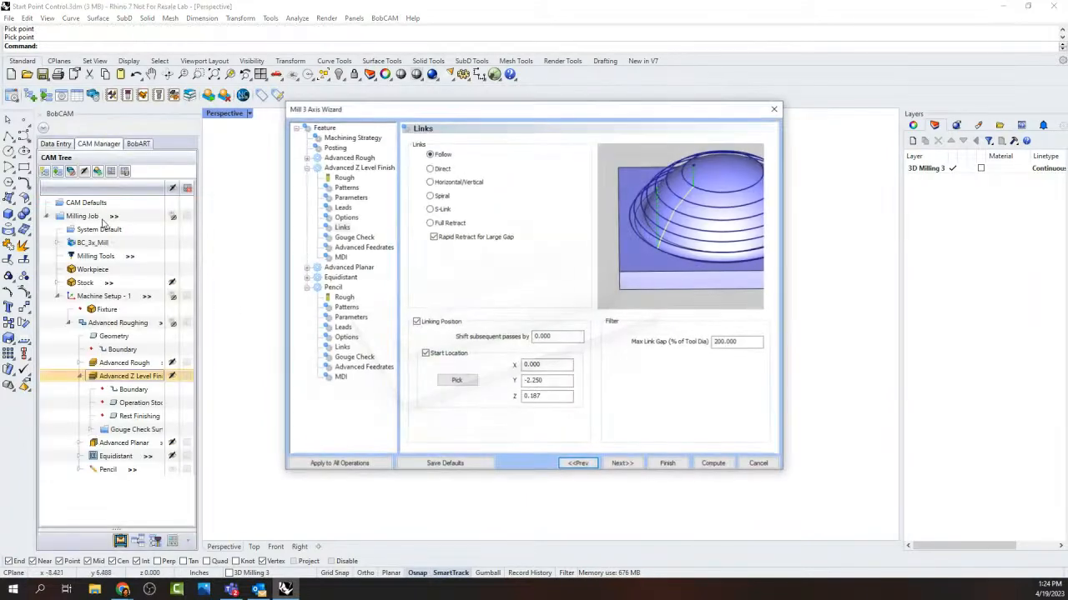
left_click(668, 463)
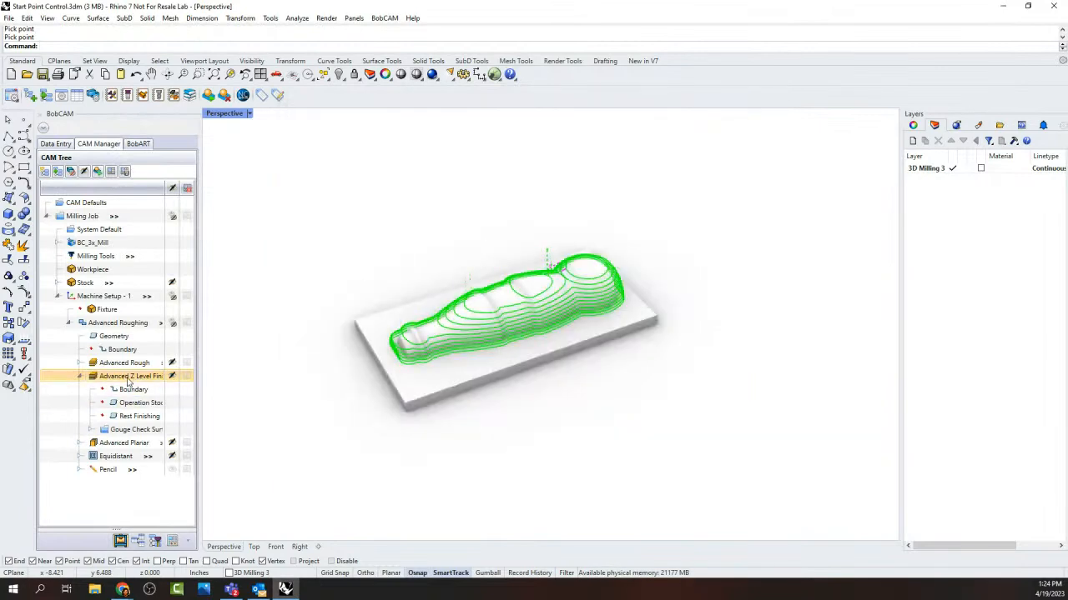
right_click(141, 376)
left_click(203, 177)
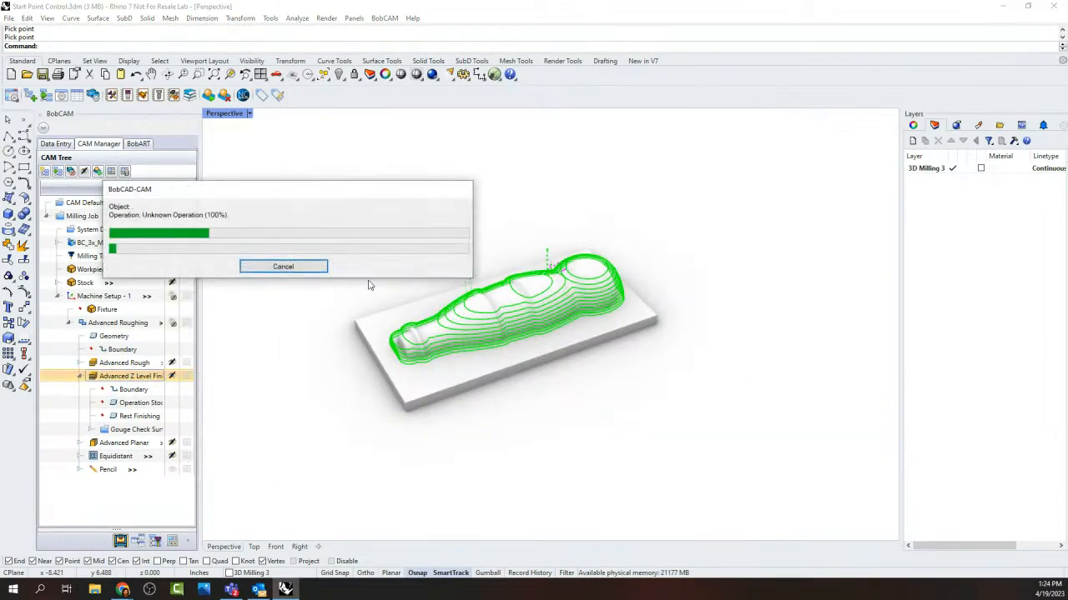
scroll(501, 296, "up", 8)
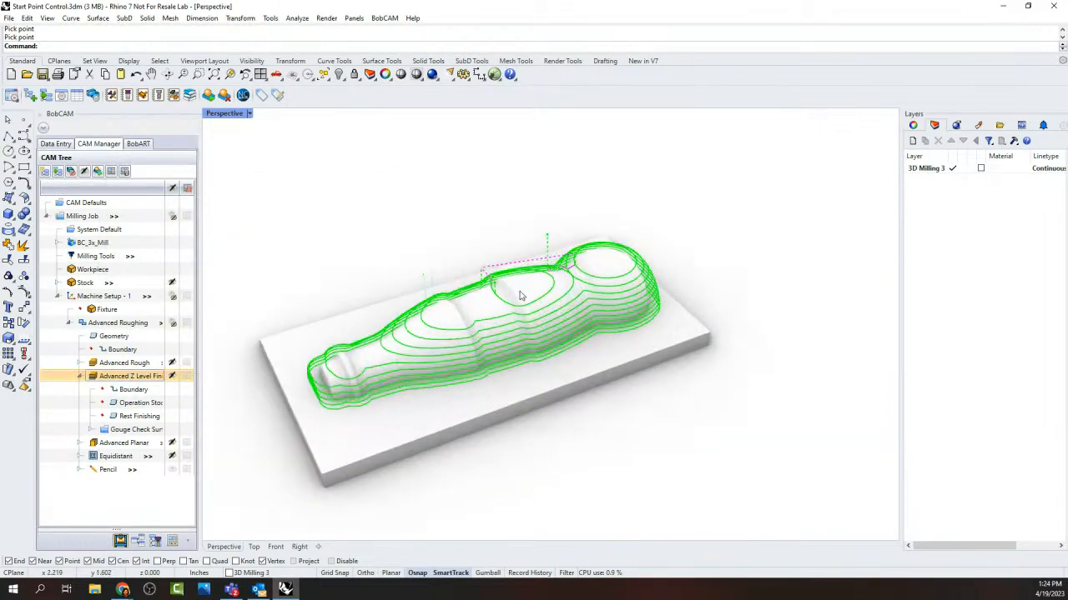
scroll(639, 309, "down", 3)
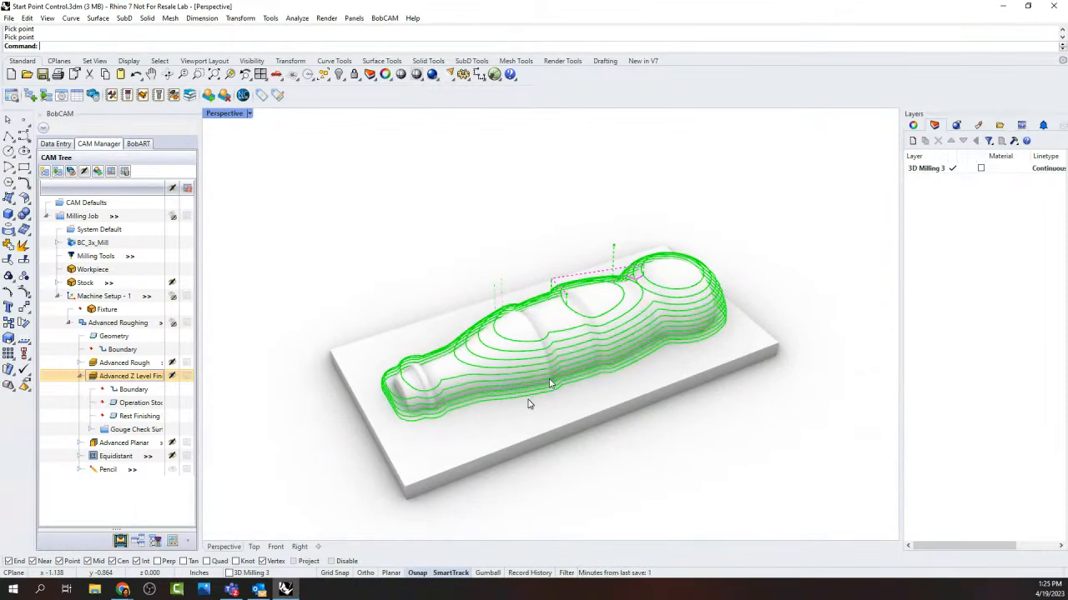
Step: Compare the start location settings in Advanced Rough's Patterns and Advanced Z Level Finish's Links, and close the wizard
double_click(125, 364)
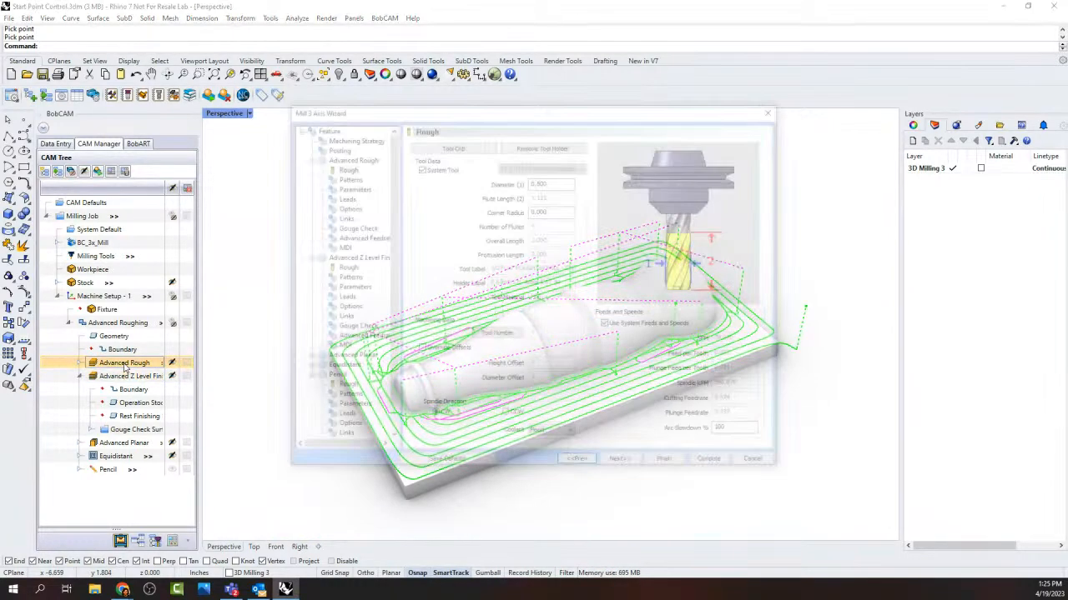
left_click(345, 177)
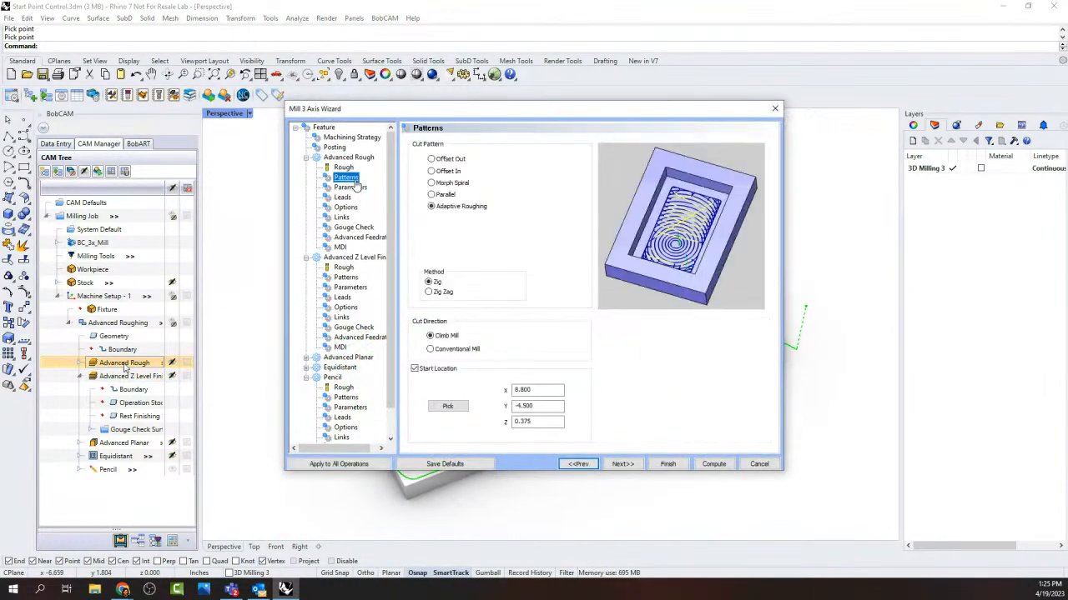
left_click(306, 158)
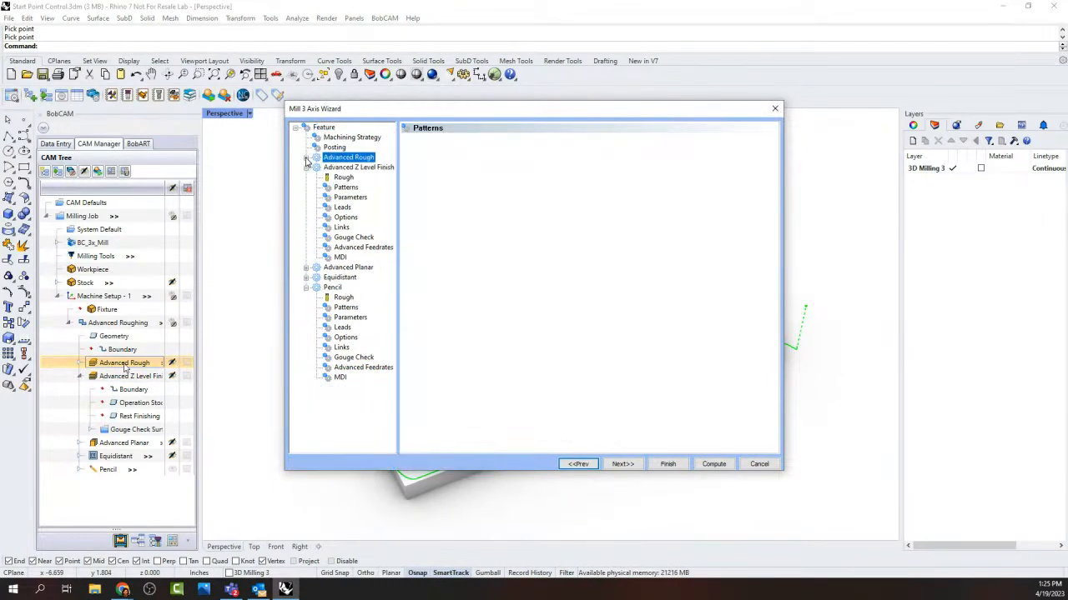
left_click(342, 227)
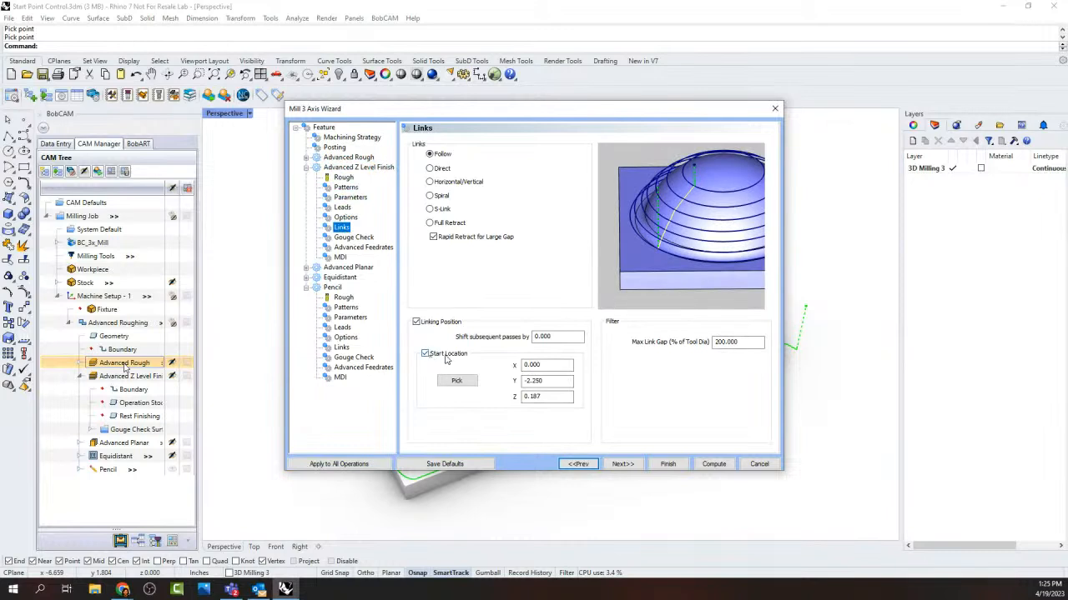
left_click(306, 167)
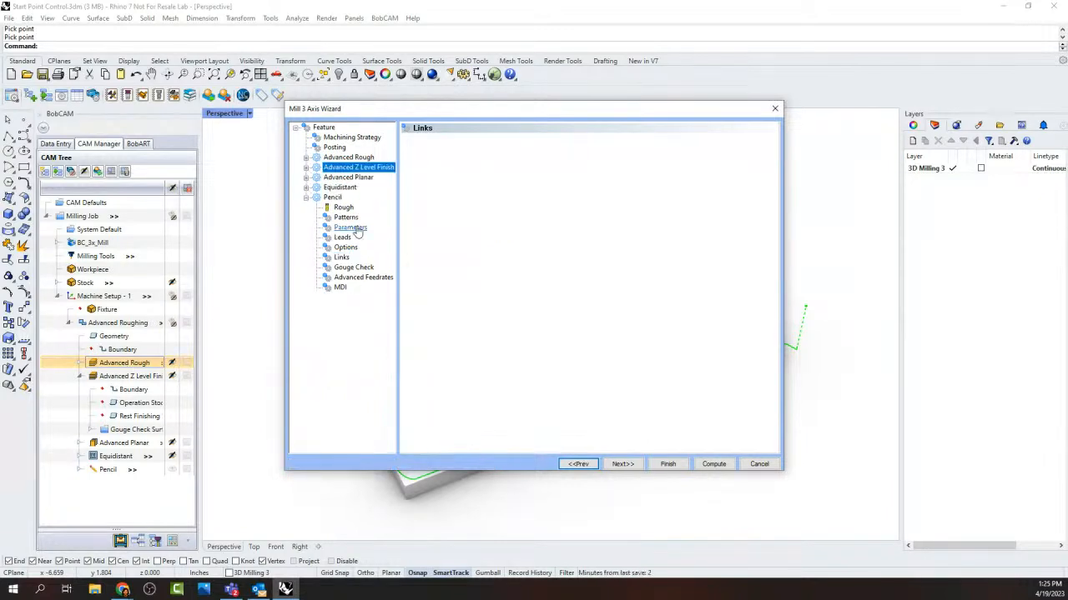
left_click(306, 198)
left_click(668, 465)
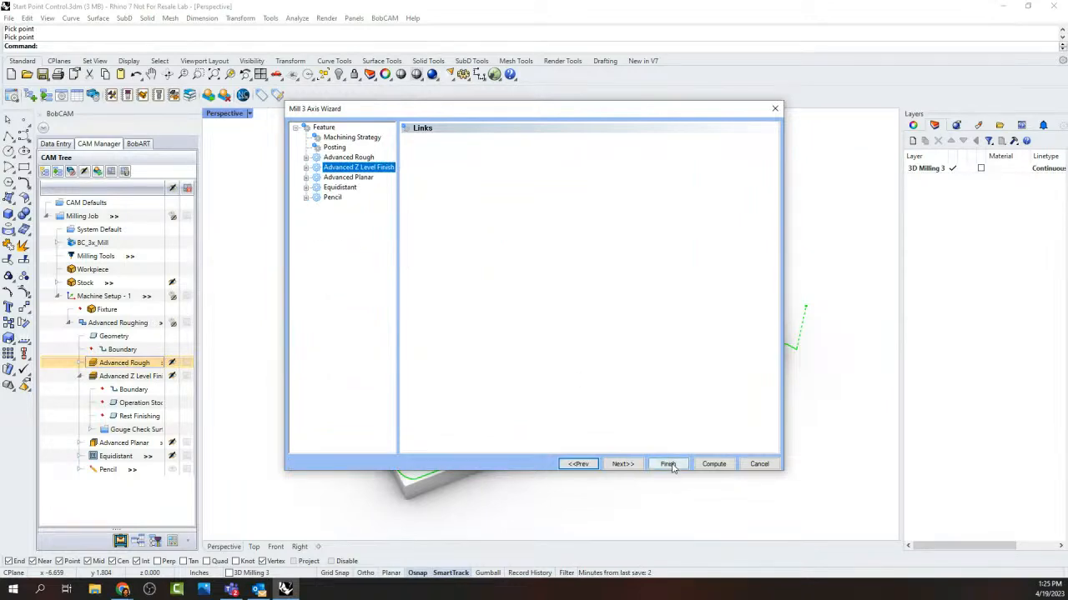
Step: Set the Equidistant pattern's start location to the midpoint of the plate's front long edge (X 4.400, Y -4.500, Z 0.375) and recompute the toolpath
left_click(79, 376)
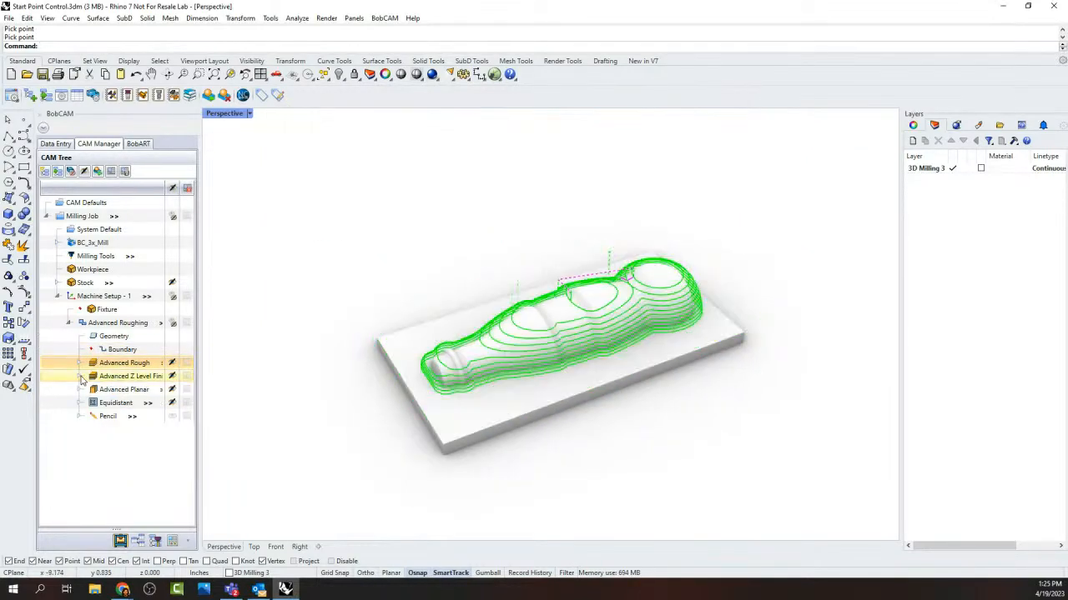
left_click(80, 403)
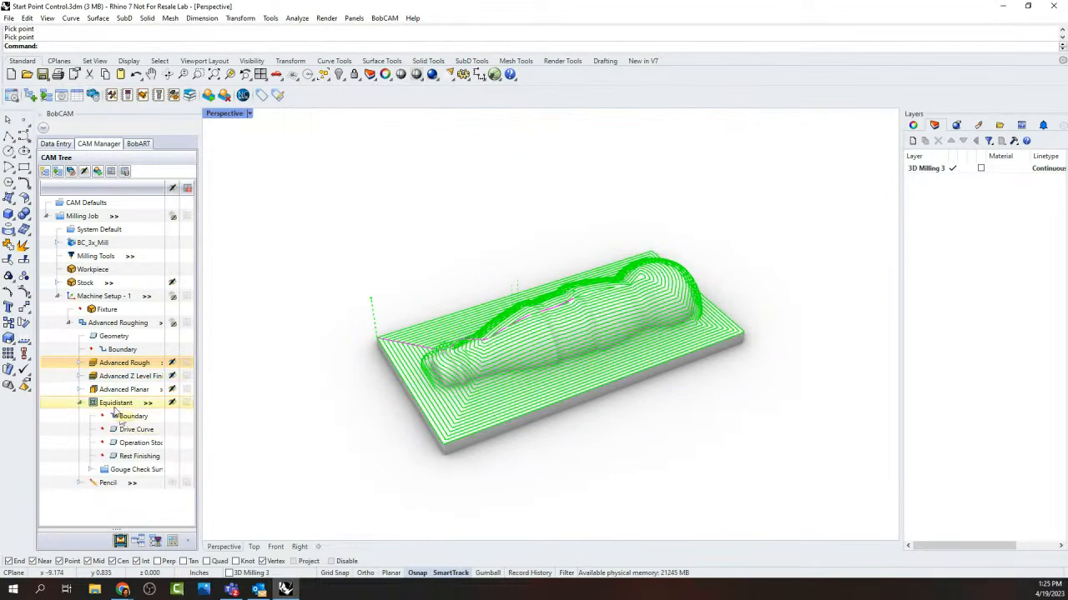
right_click(117, 406)
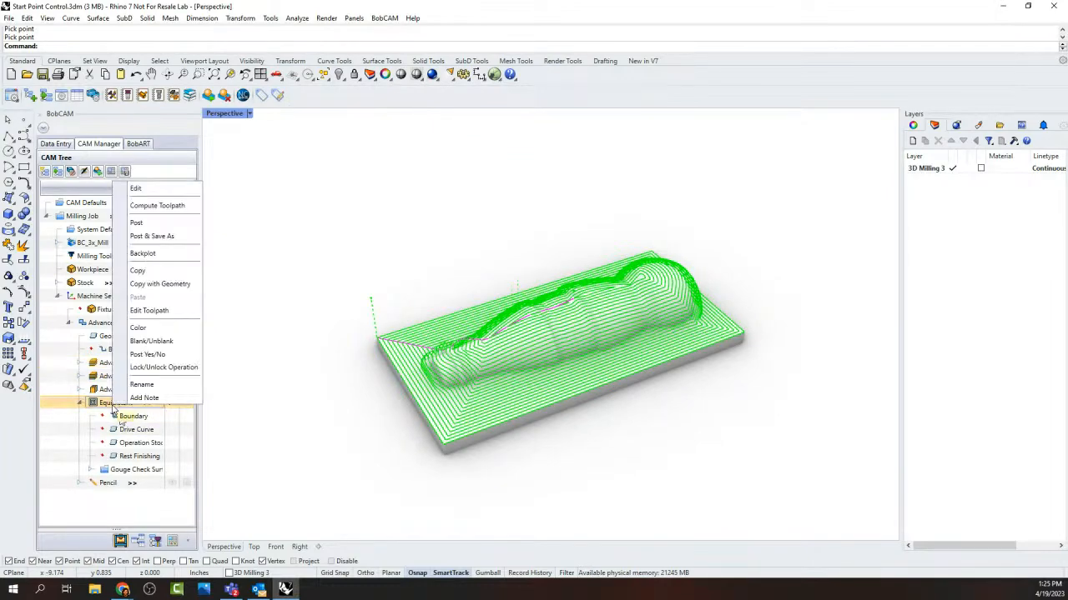
left_click(165, 193)
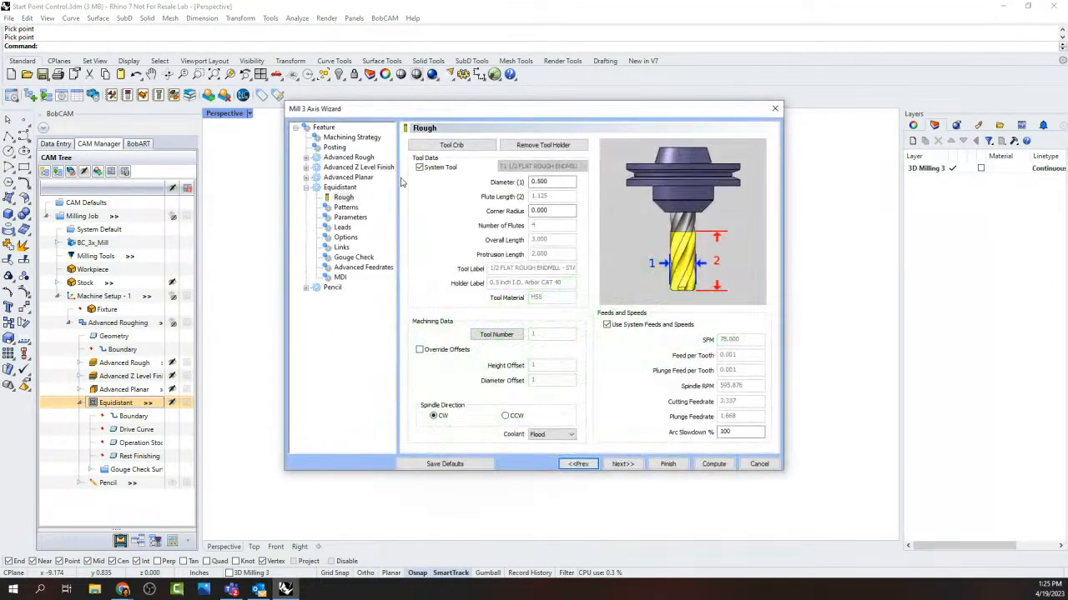
left_click(345, 207)
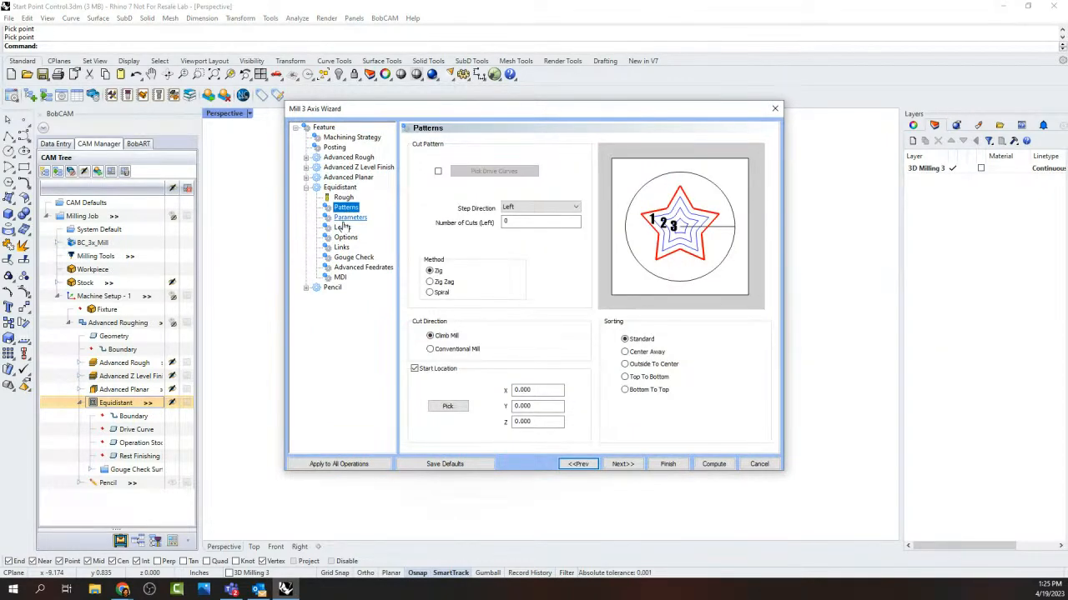
left_click(448, 406)
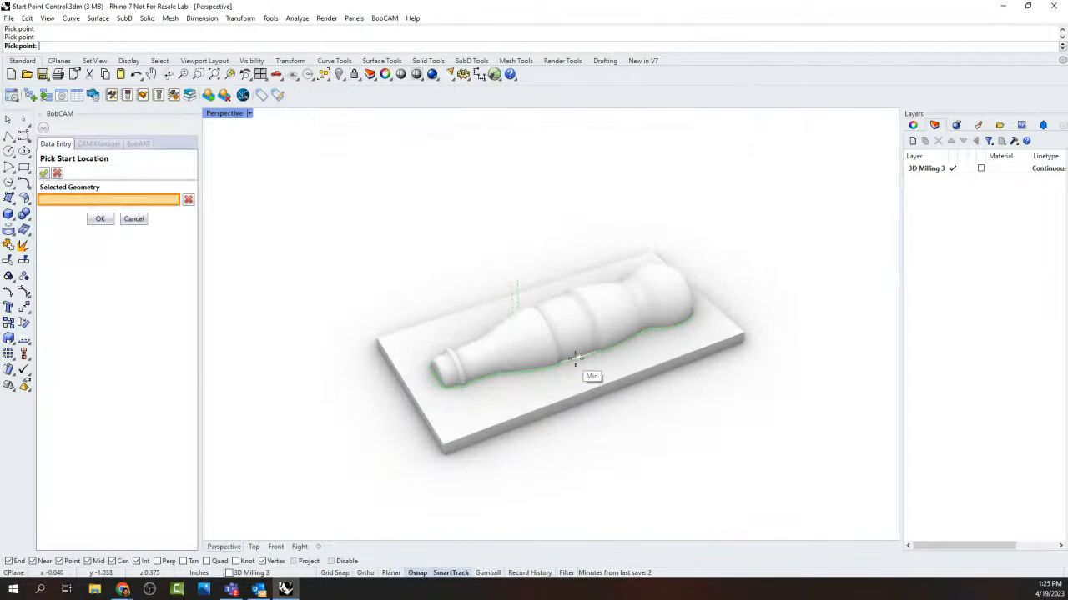
left_click(604, 384)
left_click(106, 219)
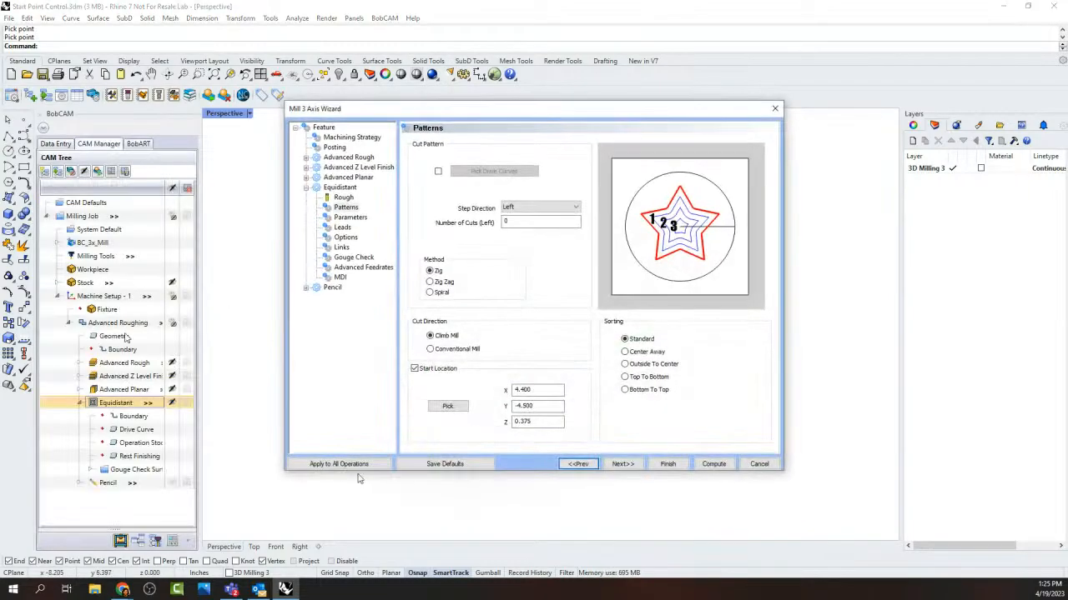
left_click(657, 462)
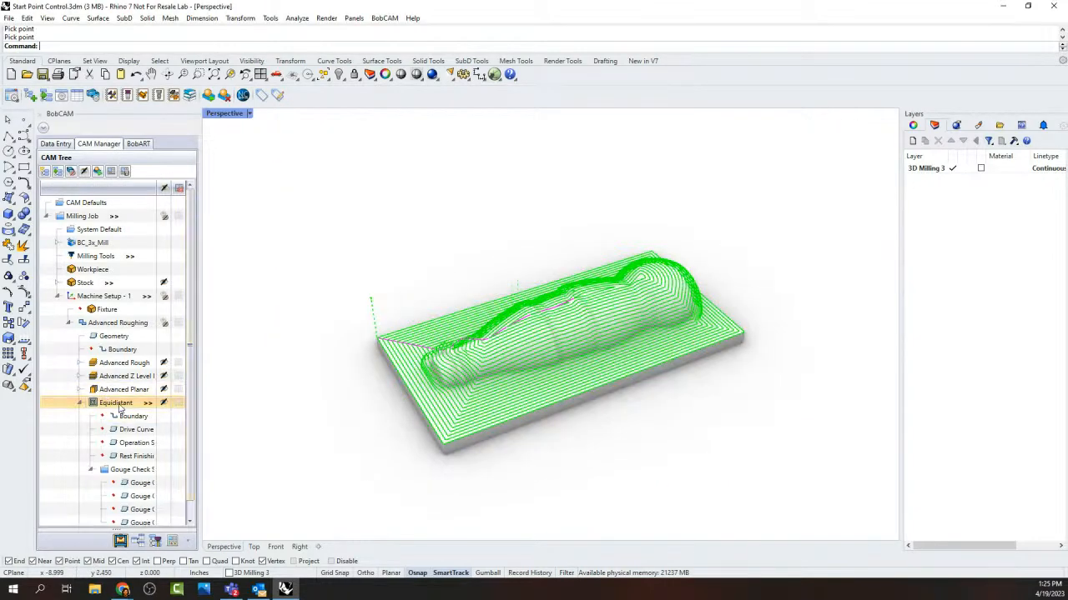
right_click(119, 407)
left_click(204, 208)
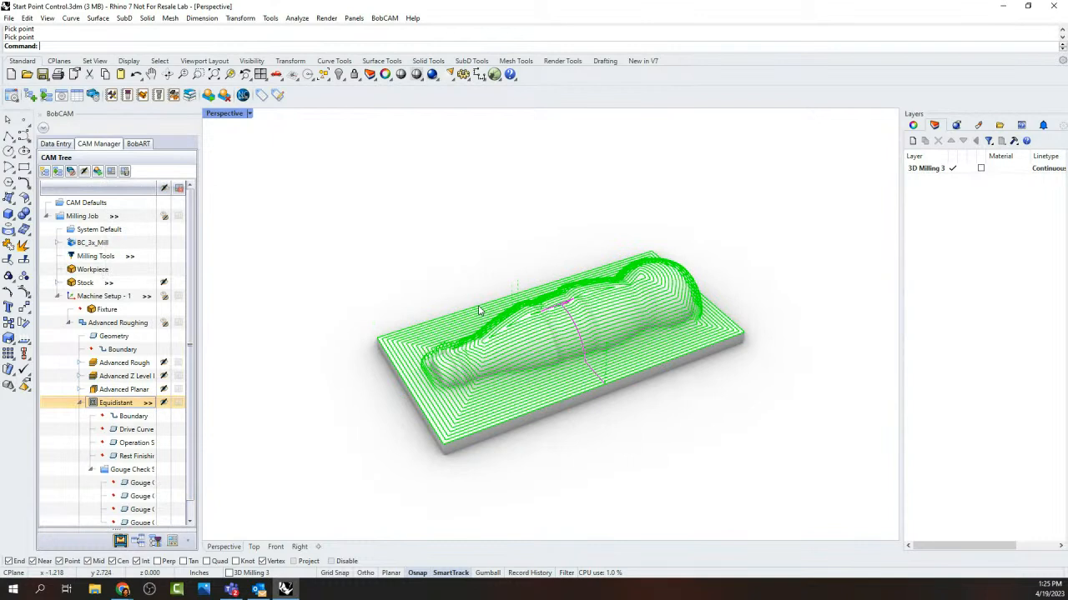
Step: Backplot the Equidistant operation and advance the tool move by move through its first cuts to check the start point, closing the backplot
right_click(125, 406)
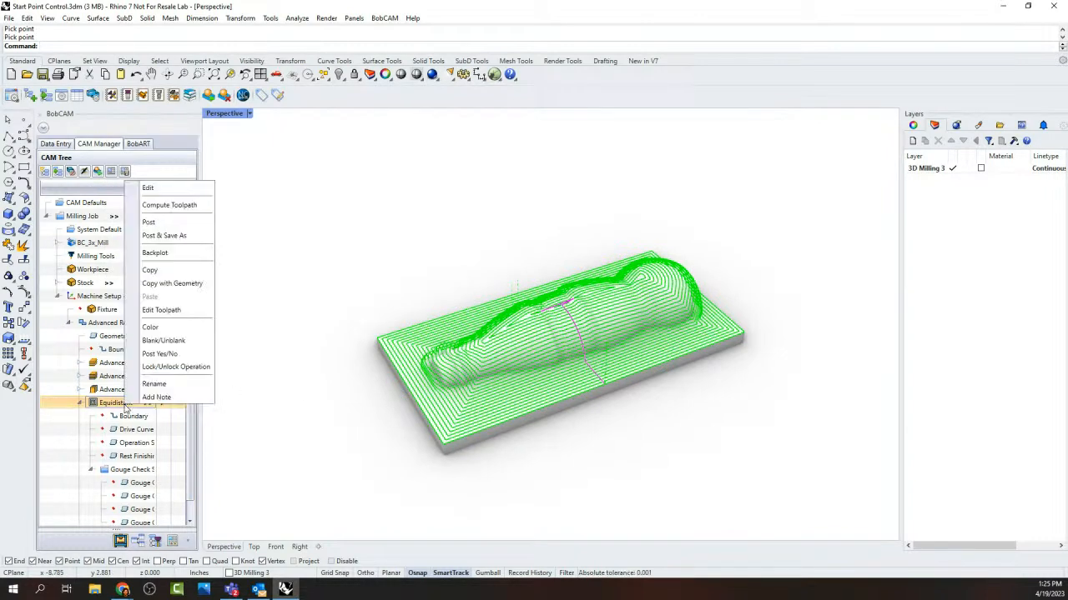
left_click(200, 253)
left_click(139, 188)
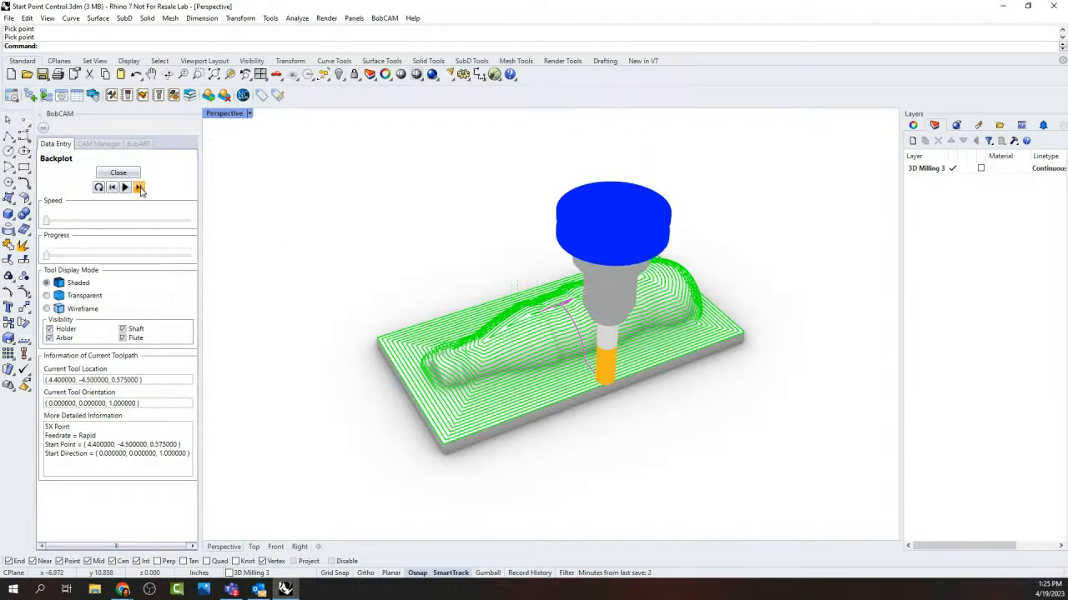
left_click(140, 188)
left_click(140, 188)
left_click(140, 188)
left_click(140, 189)
left_click(141, 189)
left_click(140, 189)
left_click(140, 189)
left_click(141, 188)
left_click(140, 188)
left_click(141, 189)
left_click(141, 188)
left_click(140, 188)
left_click(140, 188)
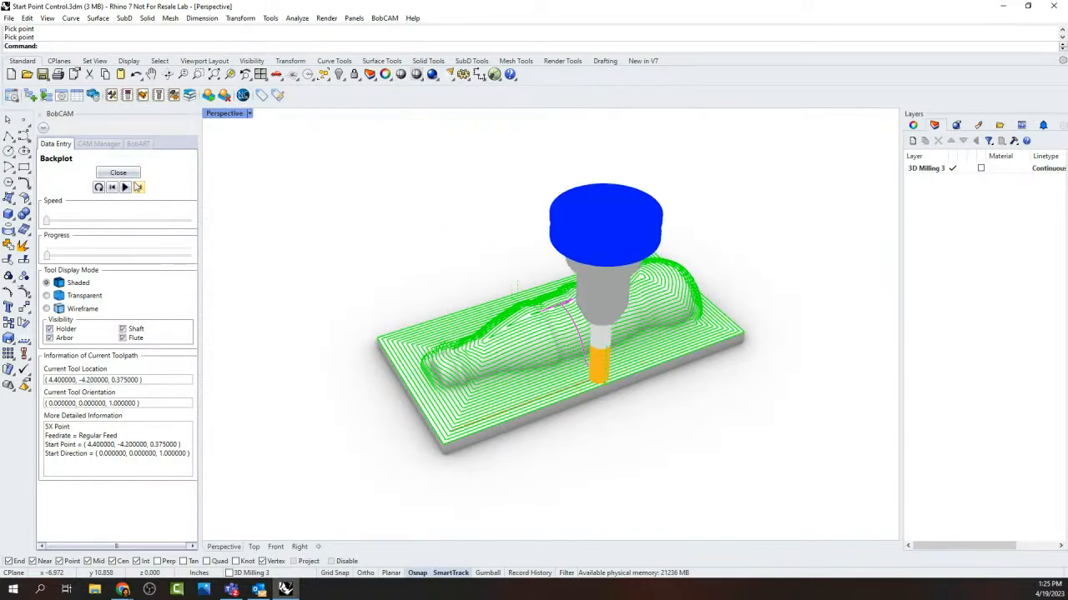
left_click(129, 175)
right_click_drag(568, 351, 559, 350)
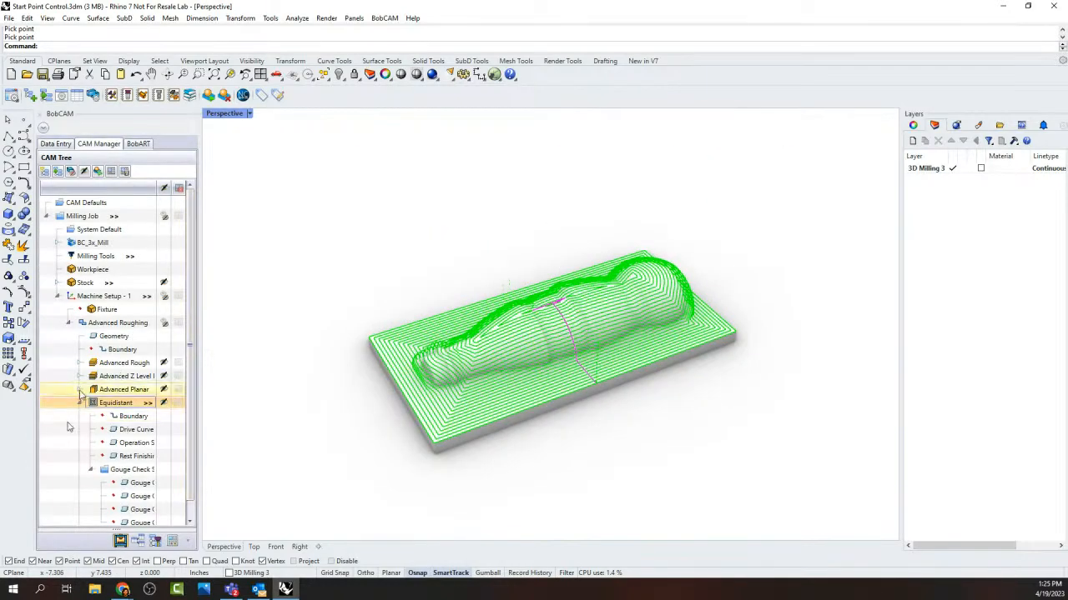
Step: Collapse Equidistant and backplot the Pencil operation, scrubbing through its progress to examine where the tool enters and cuts
left_click(81, 403)
left_click(104, 419)
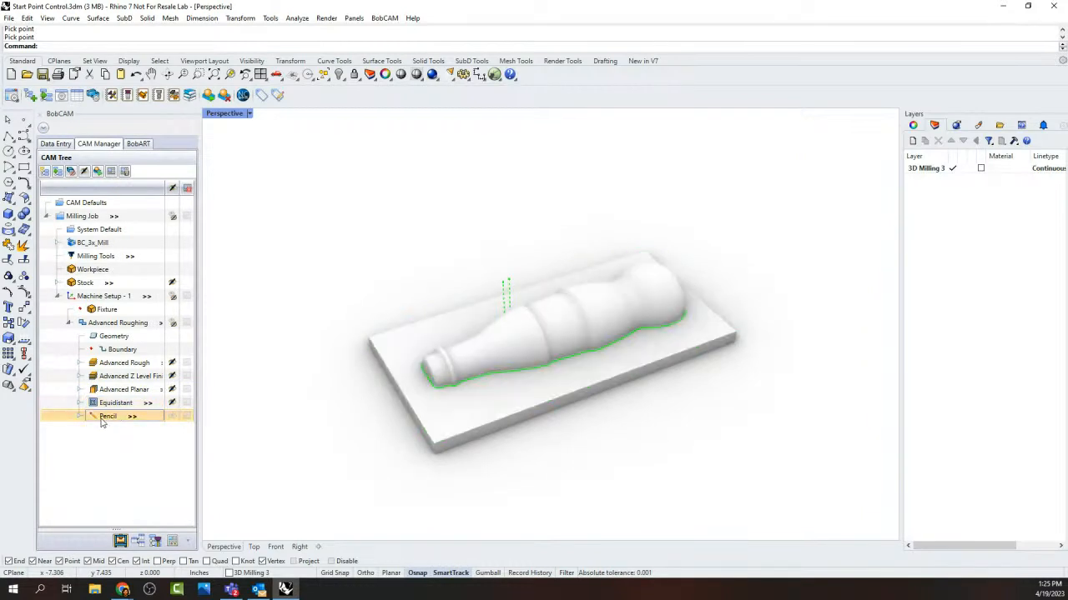
right_click(104, 419)
left_click(132, 267)
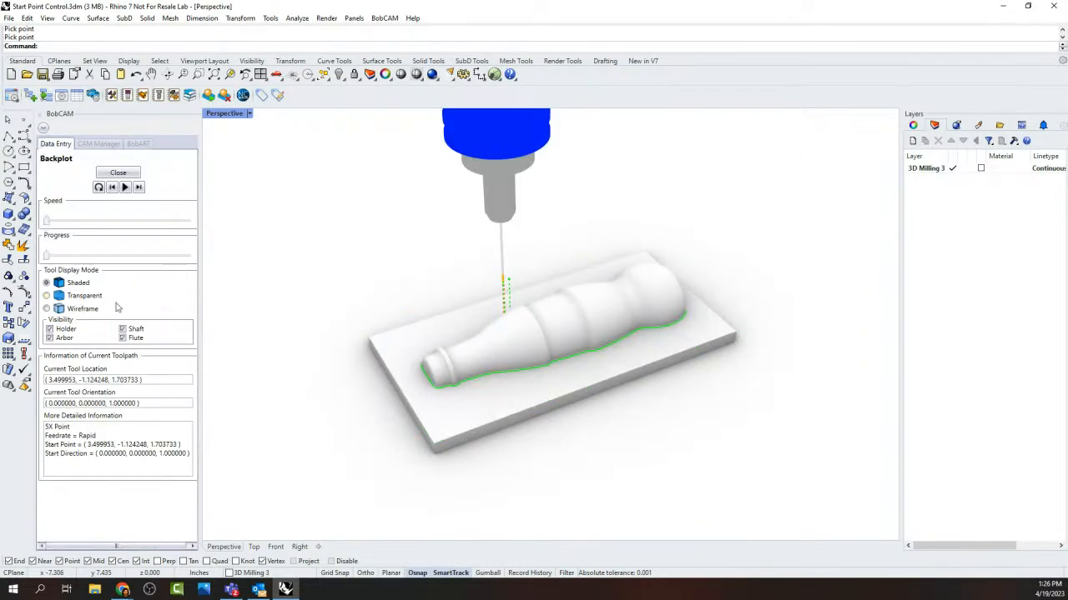
left_click_drag(47, 257, 118, 258)
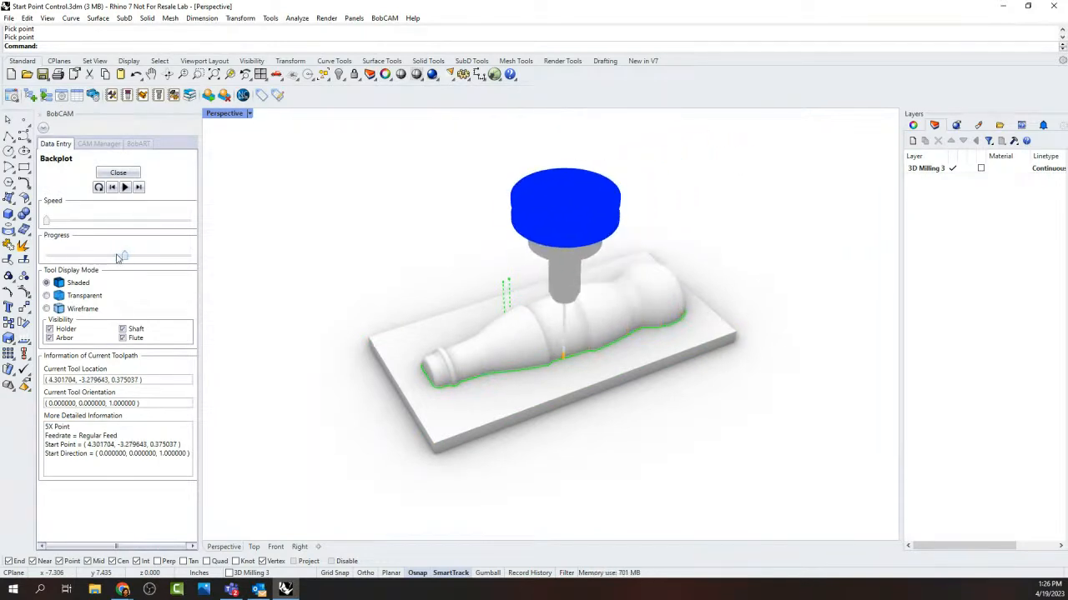
left_click(118, 172)
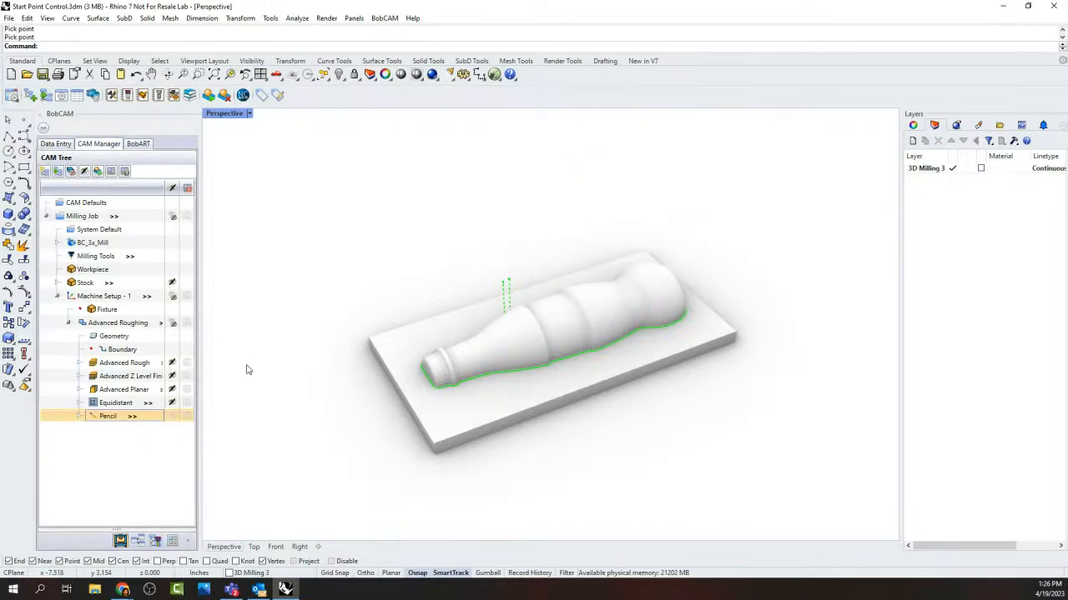
Step: Enable the Pencil pattern's start location at a point on the bottle's neck end (X 0.767, Y -2.250, Z 0.375) and recompute the toolpath
right_click_drag(849, 378, 791, 355)
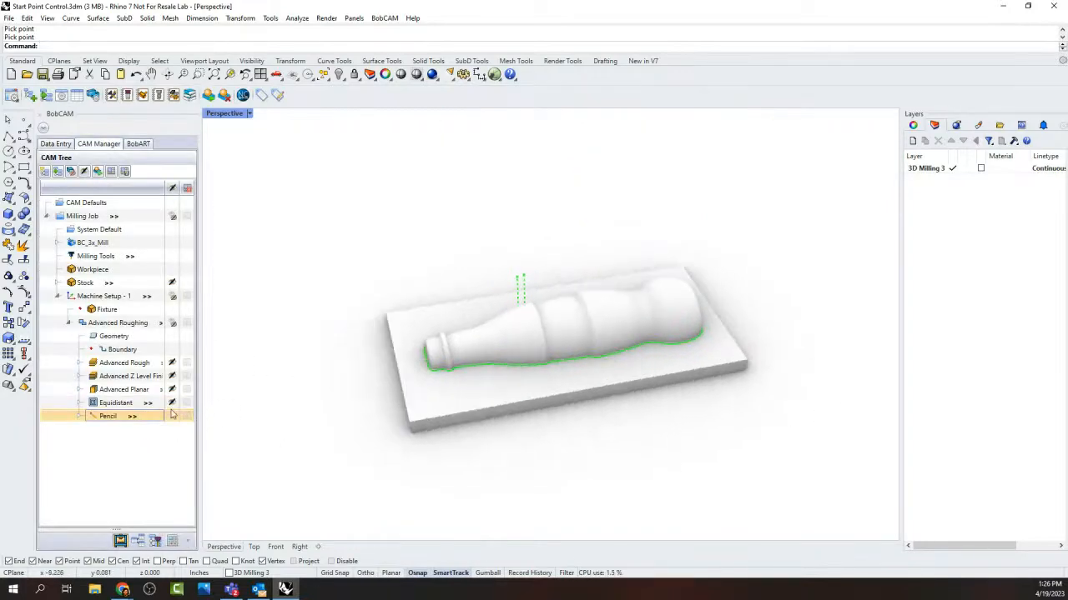
double_click(104, 418)
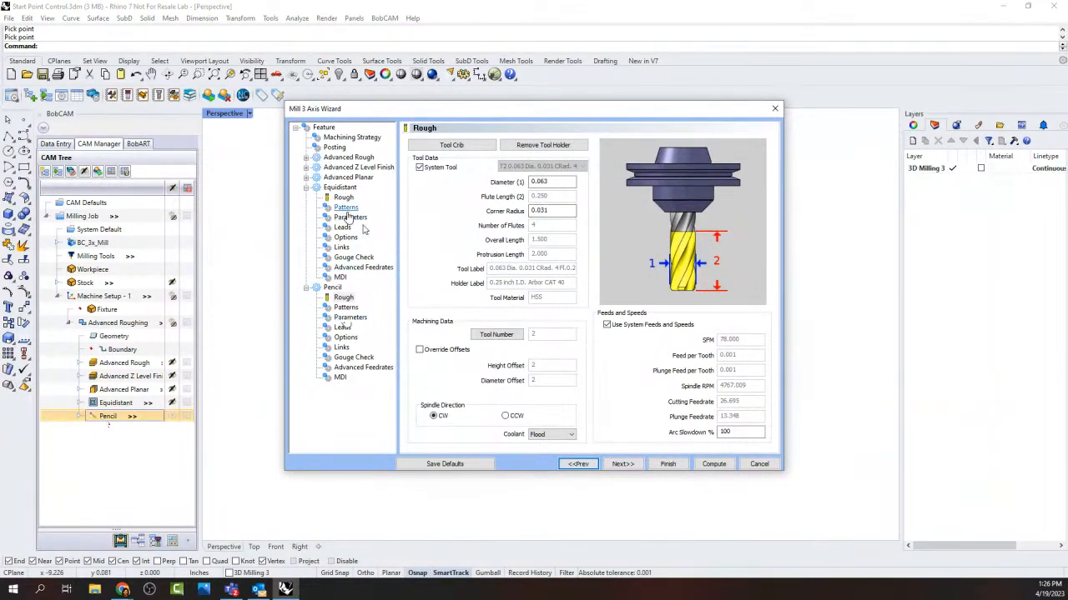
left_click(306, 187)
left_click(346, 217)
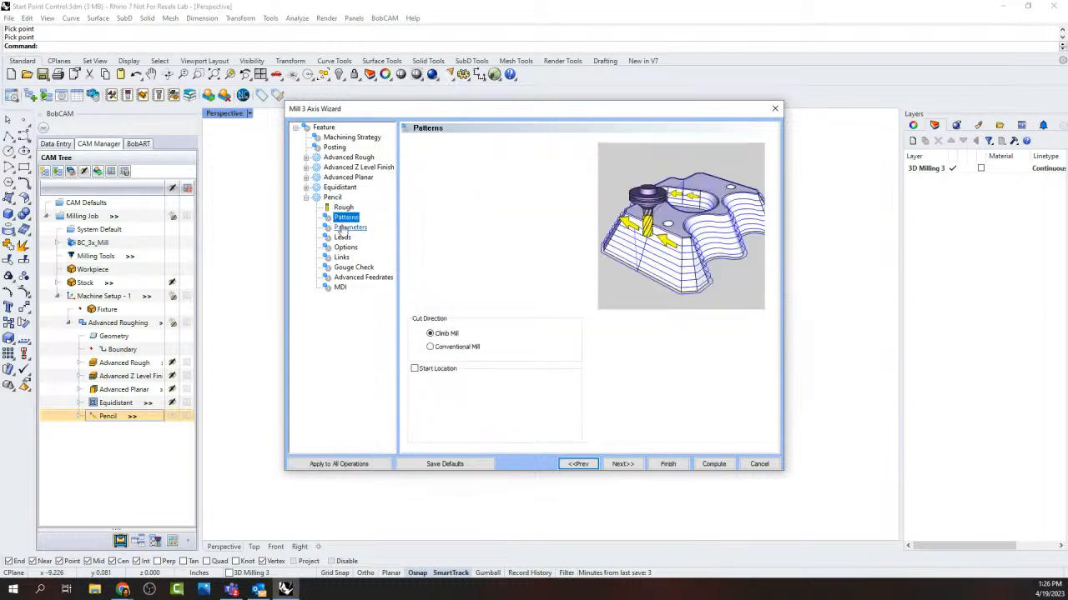
left_click(421, 371)
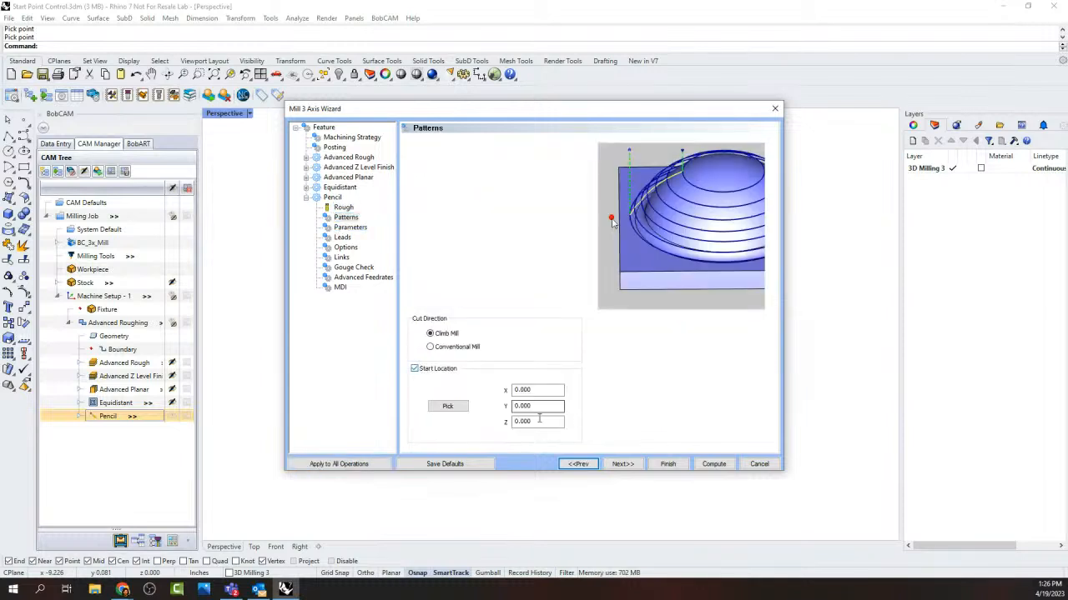
left_click(451, 409)
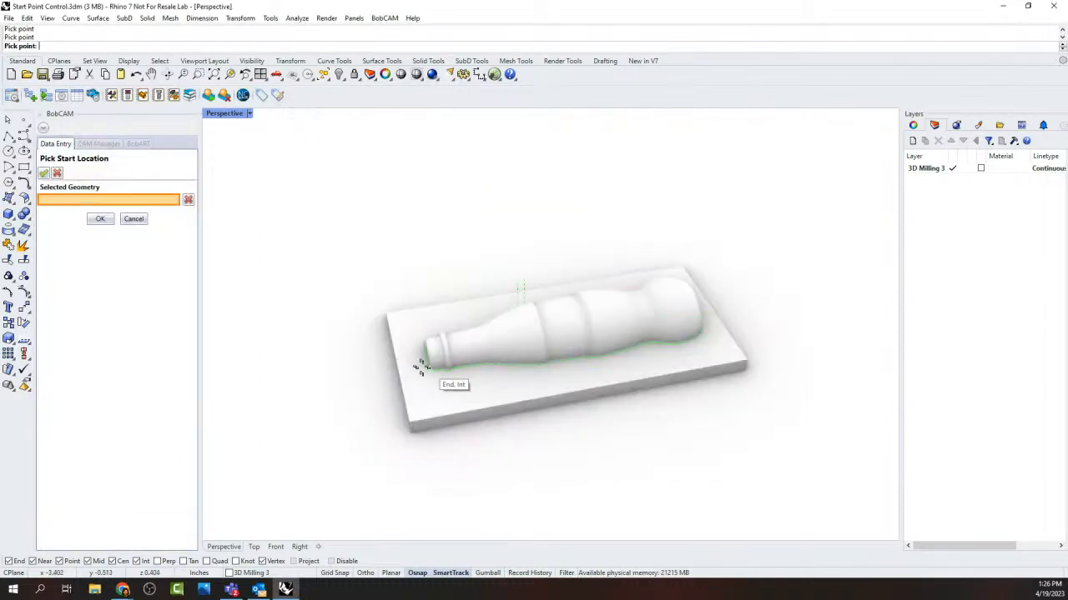
left_click(420, 358)
left_click(100, 219)
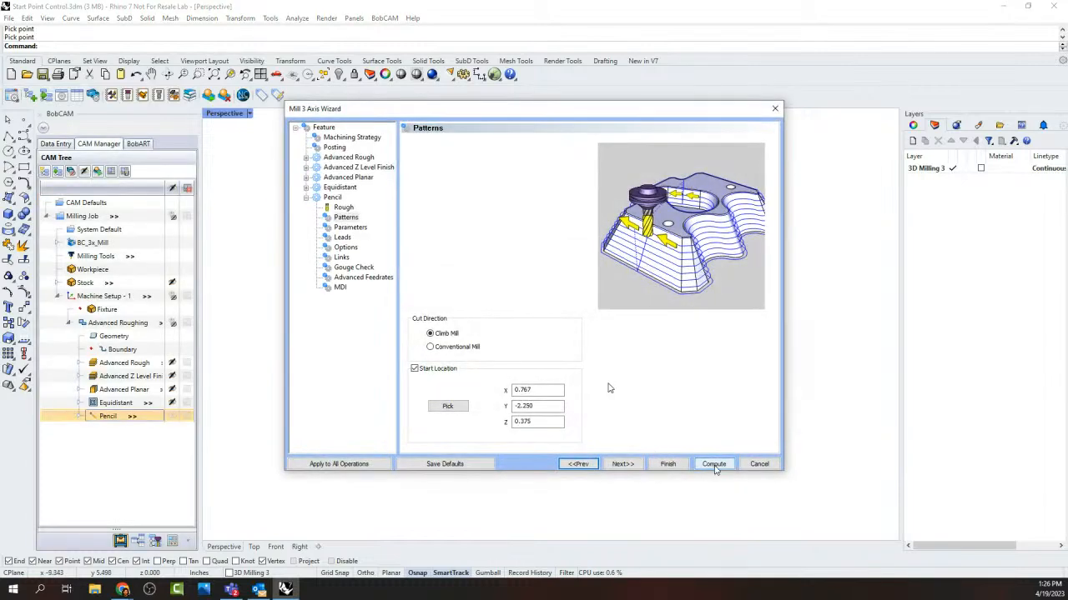
left_click(713, 465)
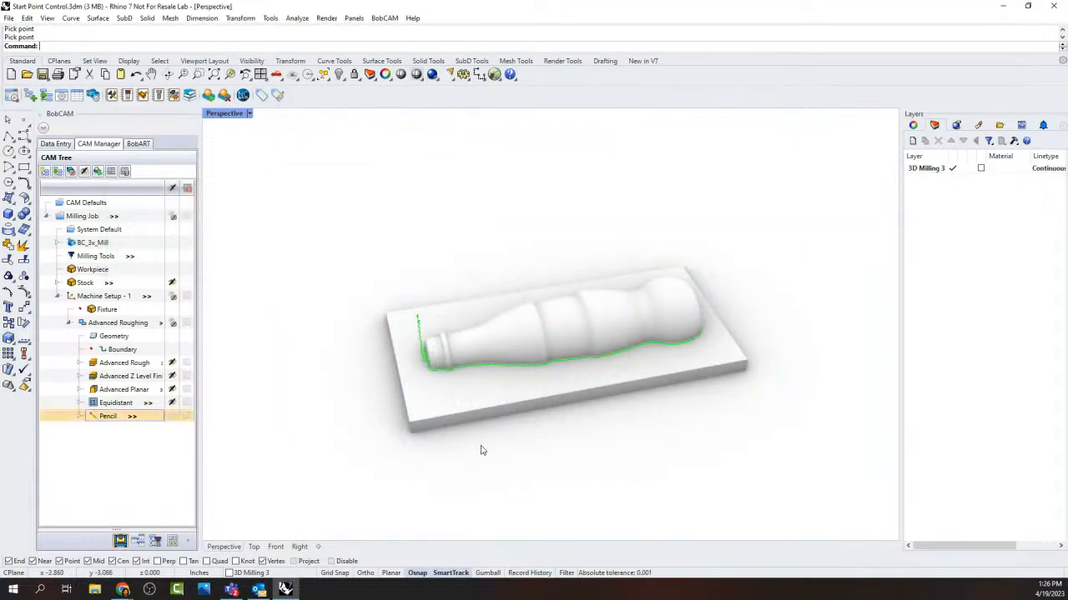
Step: Move the Advanced Planar operation below Pencil in the operation order and minimize Rhino
middle_click(564, 438)
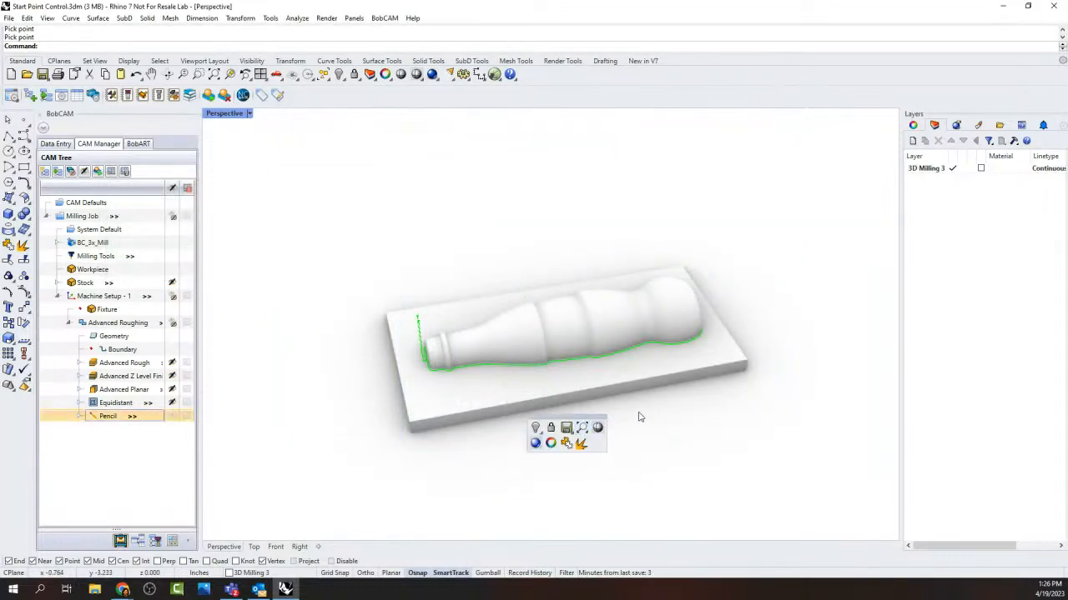
right_click_drag(713, 464, 737, 457)
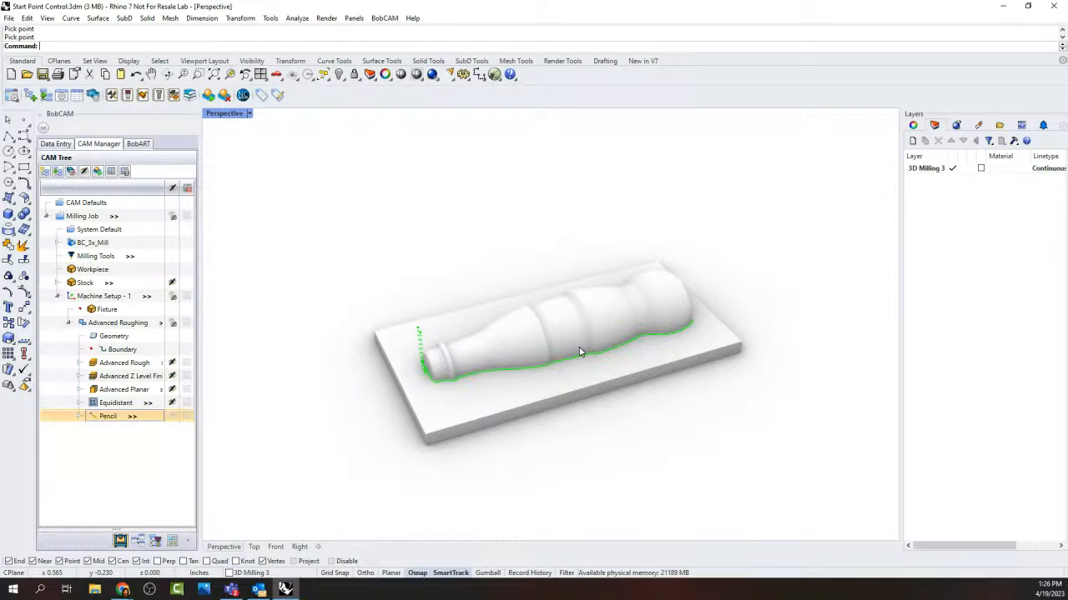
left_click(125, 363)
left_click(123, 377)
left_click_drag(115, 392, 117, 416)
left_click(118, 403)
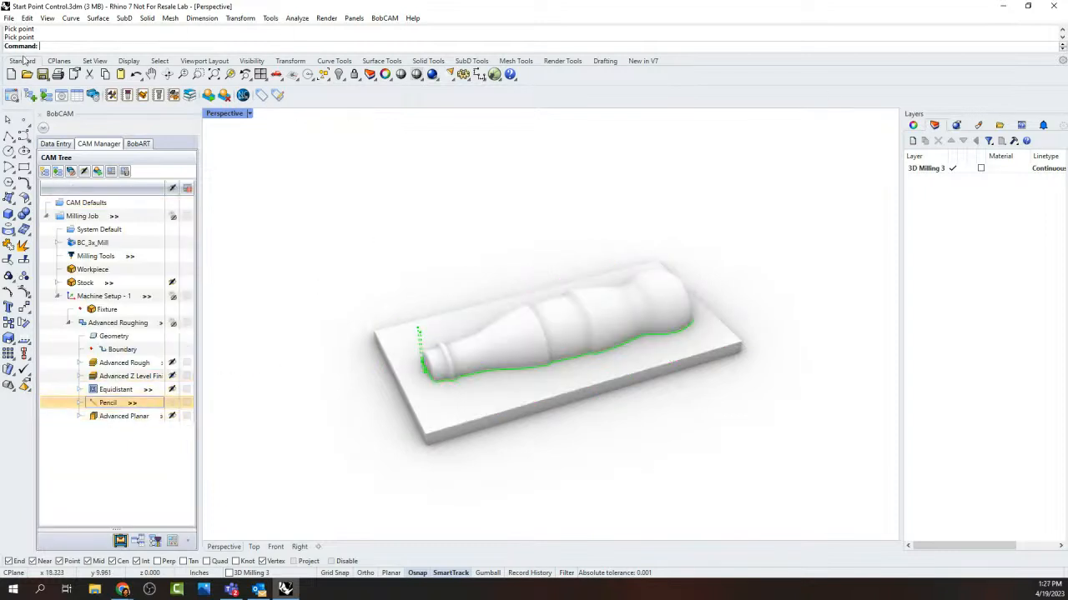
left_click(1006, 7)
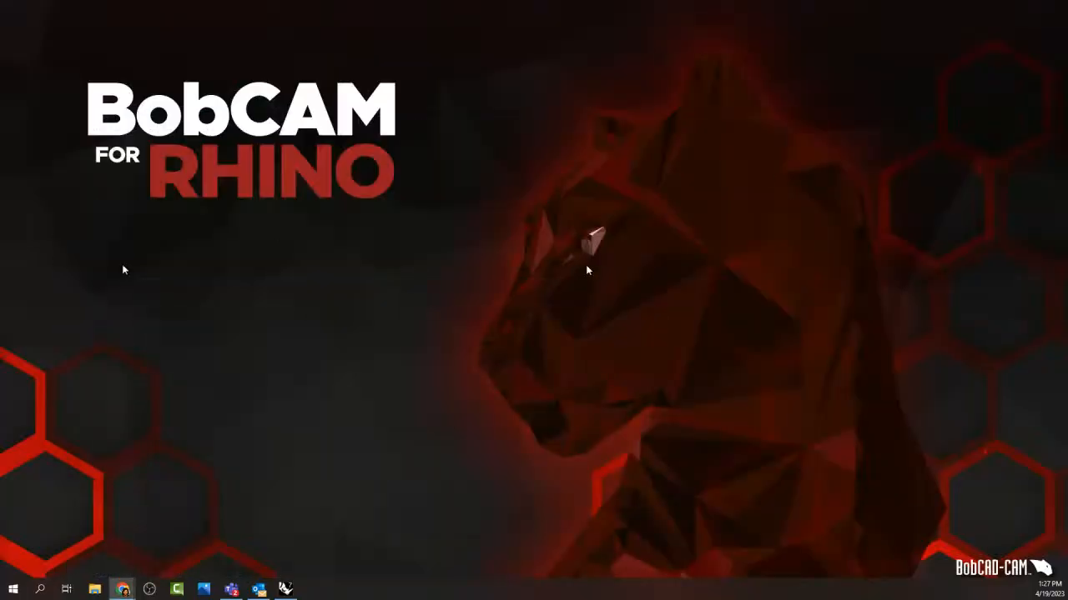
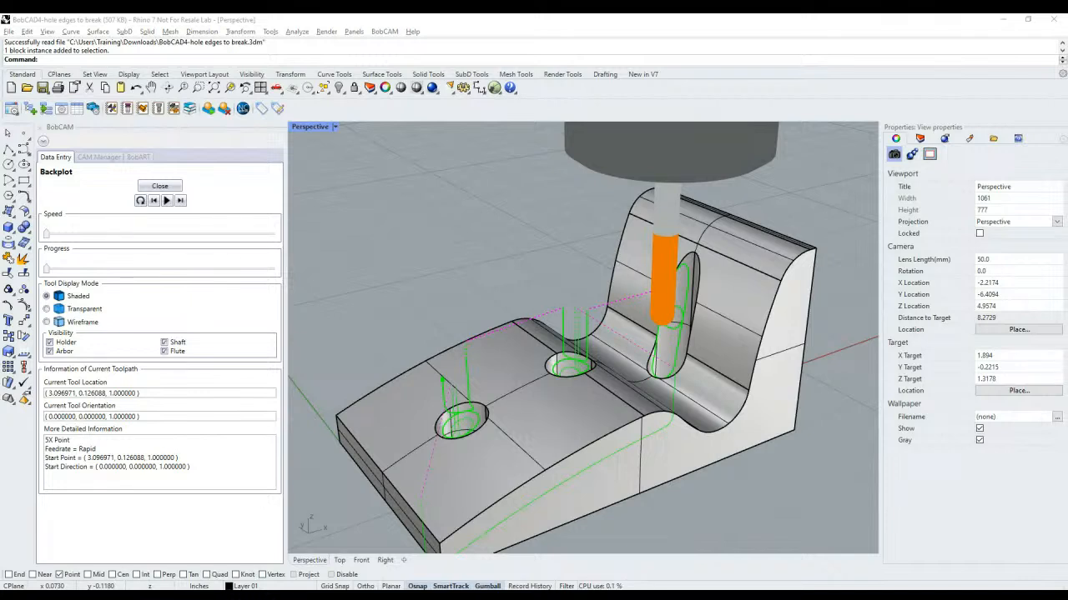
Step: Advance the tool through the slot's first deburring moves in the hole-edges part's backplot and close it
left_click(872, 17)
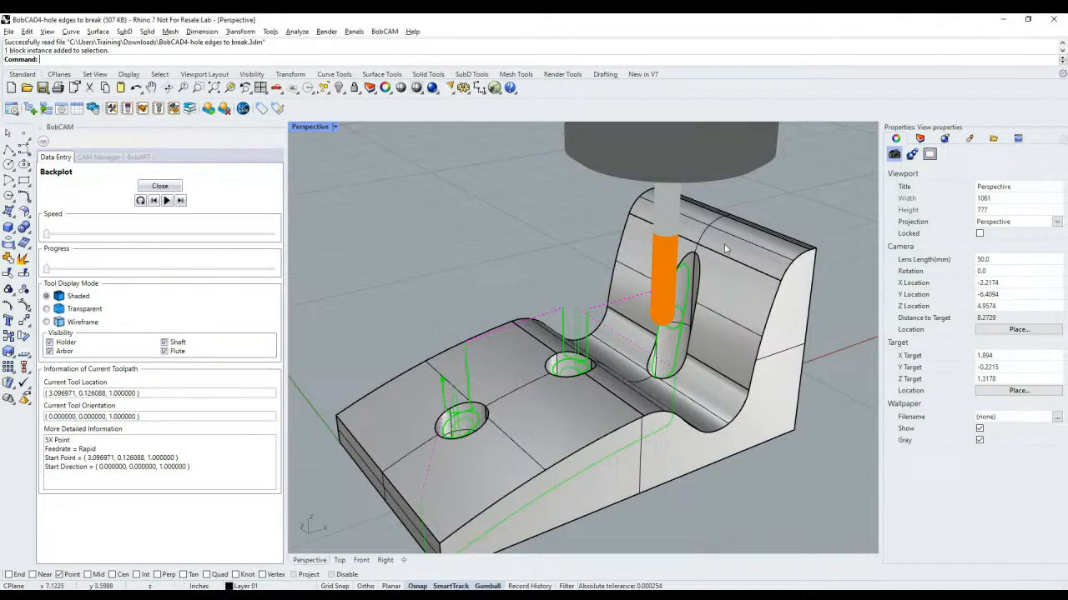
left_click(181, 201)
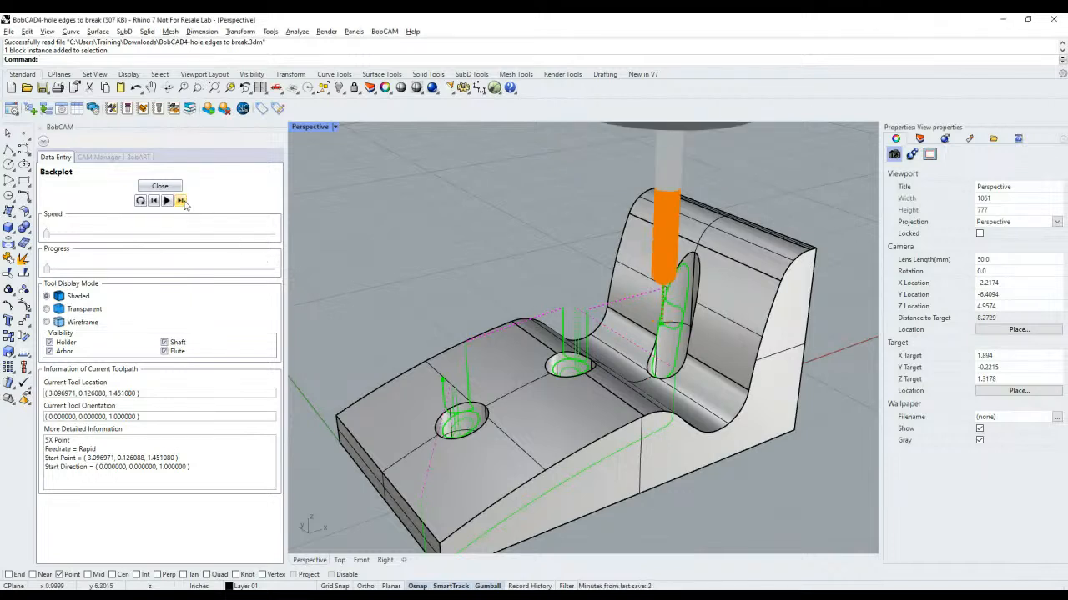
left_click(181, 201)
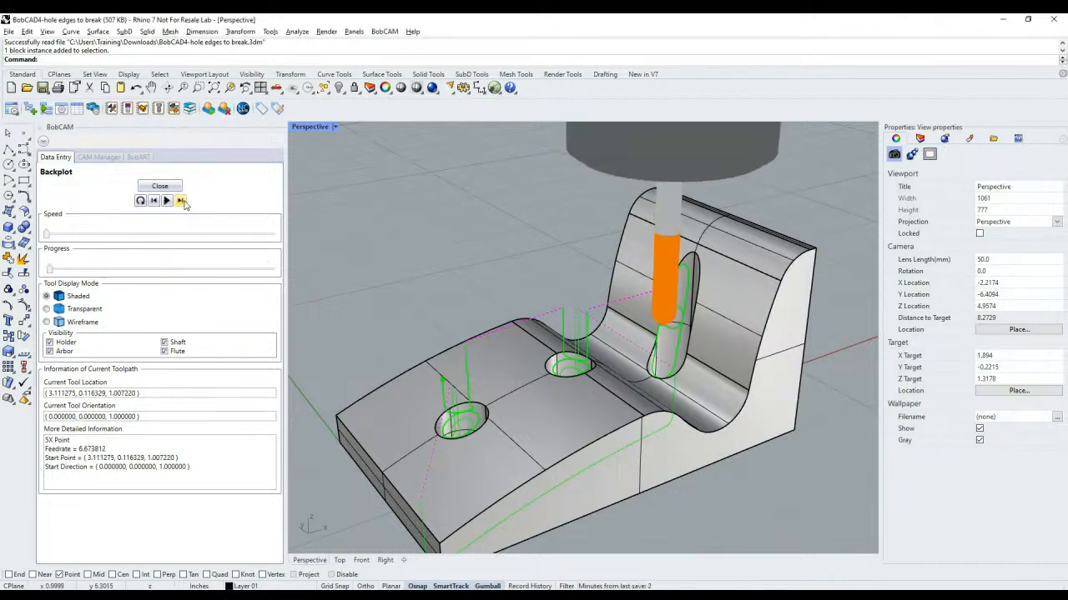
left_click(181, 201)
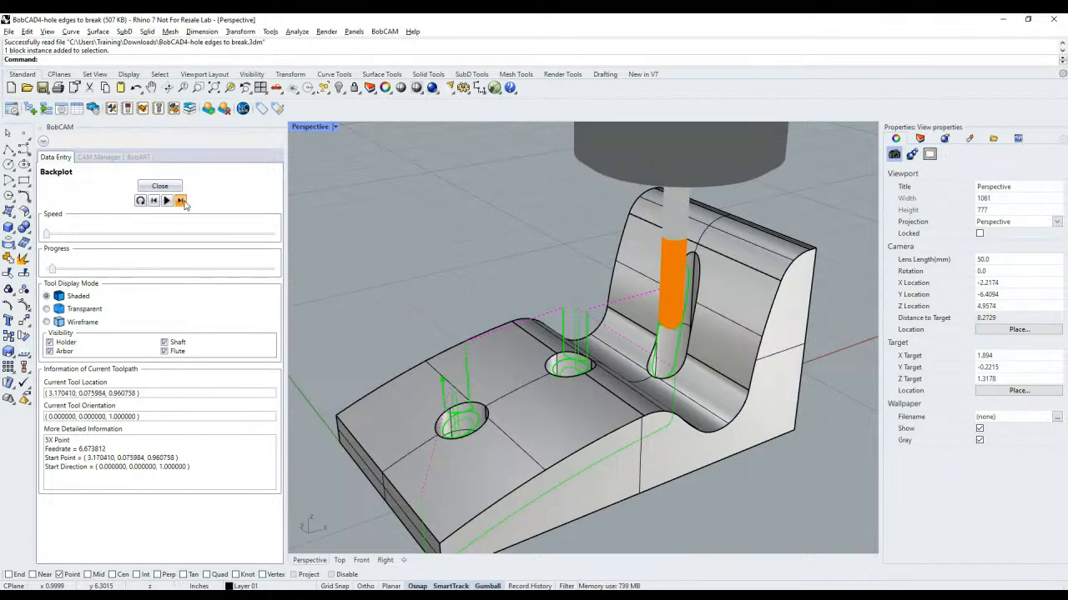
left_click(159, 185)
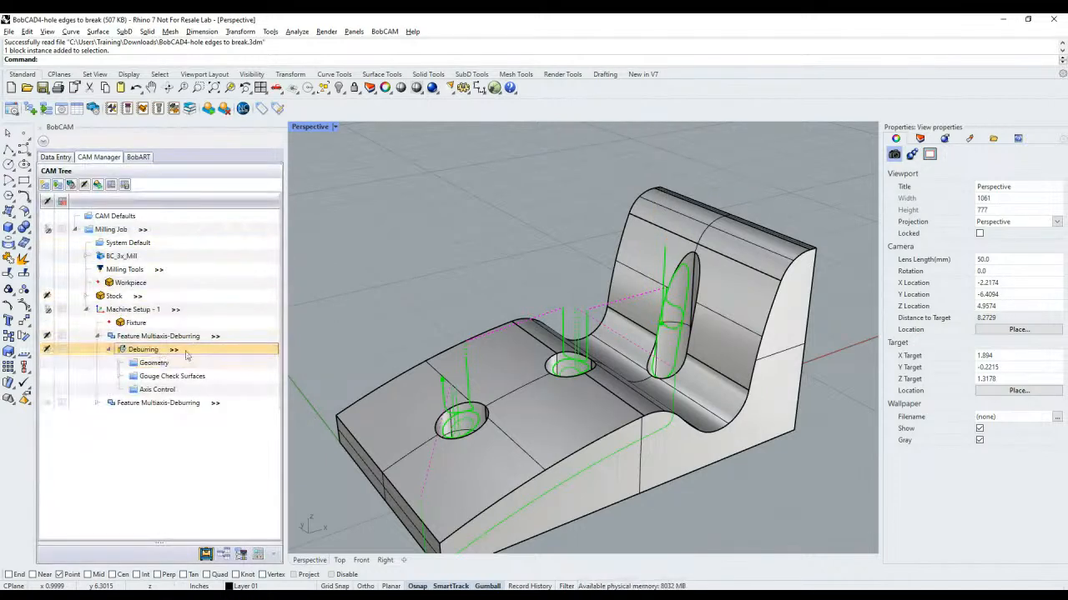
Step: In the first Multiaxis-Deburring feature, try Rounded and return to Flat for the cuts along edges, change their number and recompute the toolpath
double_click(167, 336)
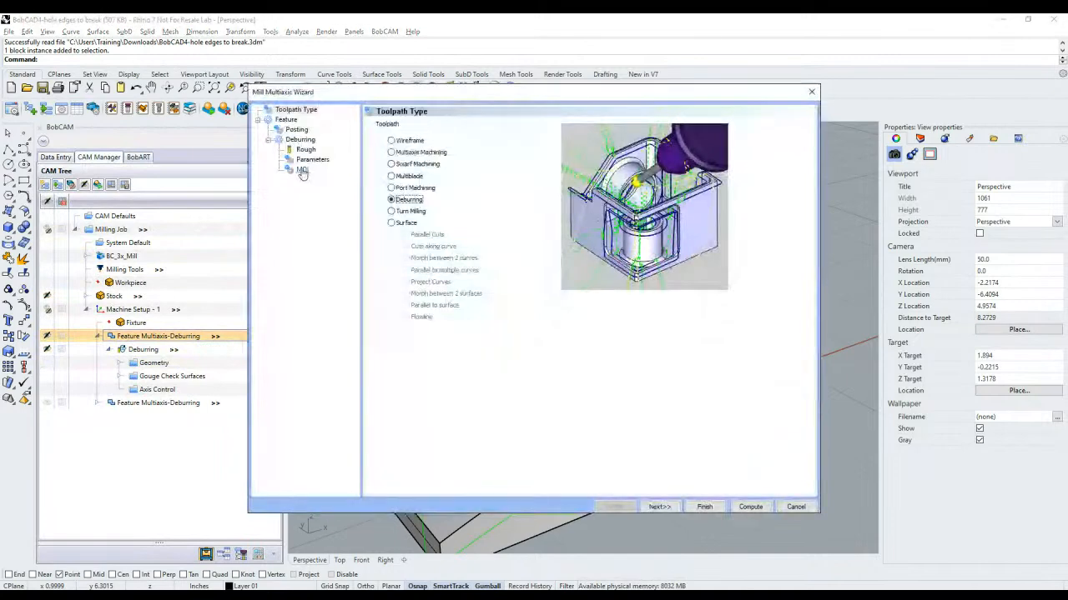
left_click(308, 161)
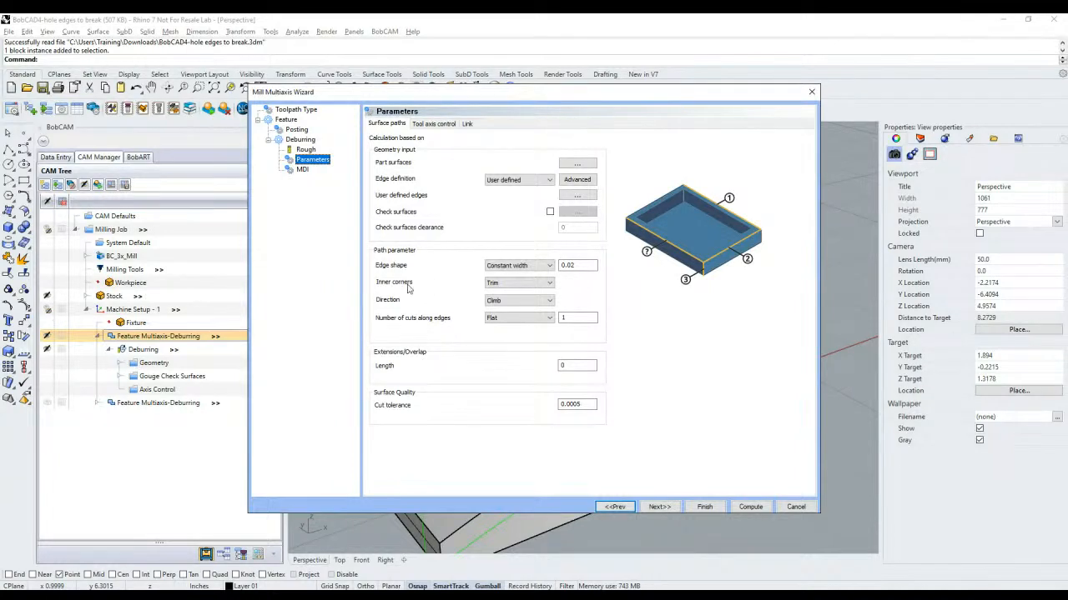
left_click(579, 319)
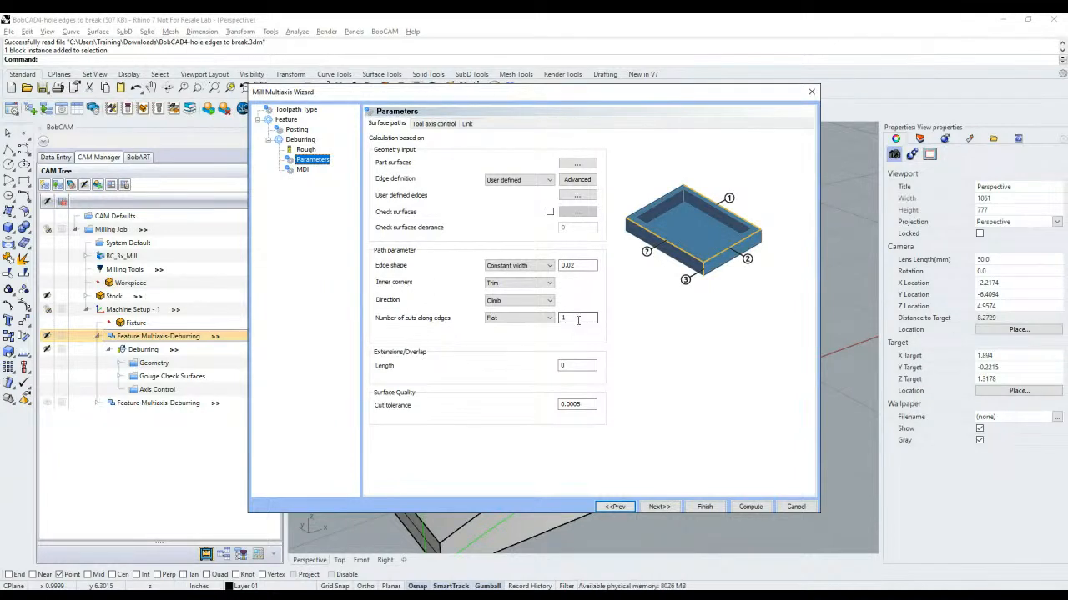
left_click(529, 318)
left_click(526, 340)
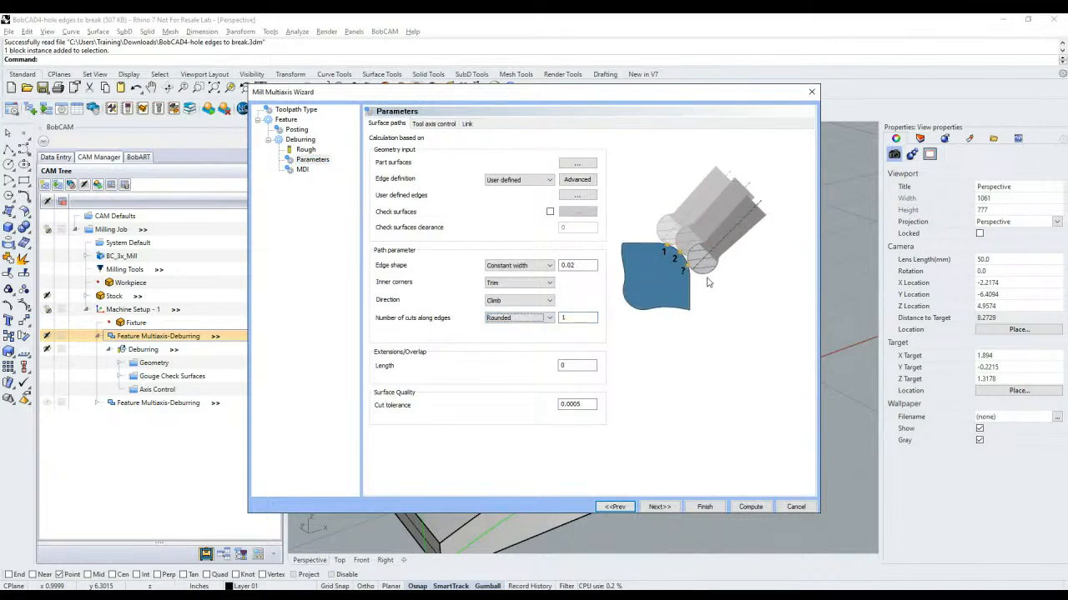
left_click(545, 319)
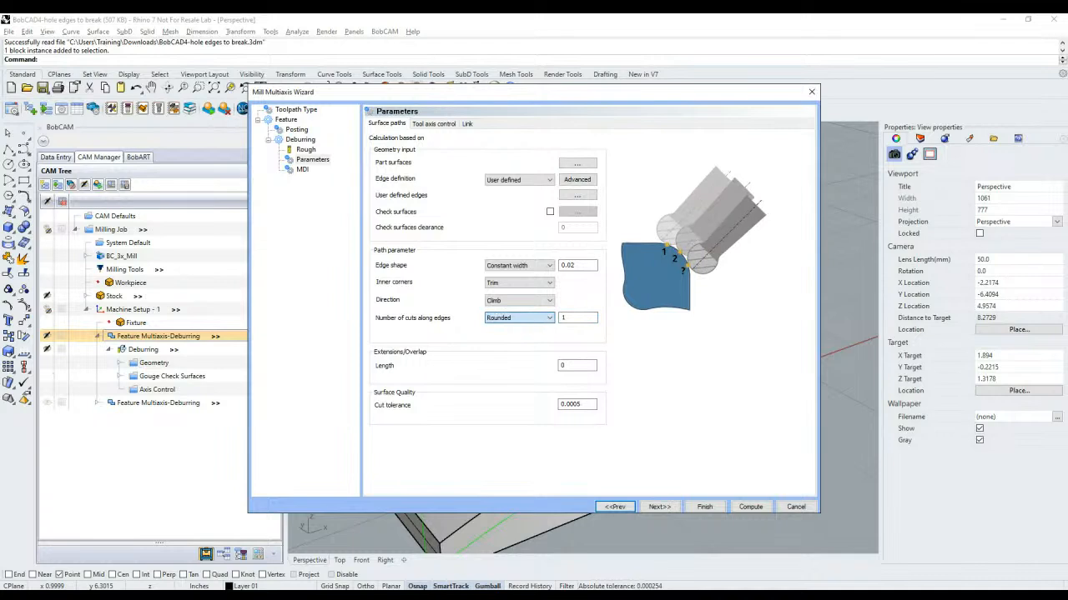
left_click(542, 329)
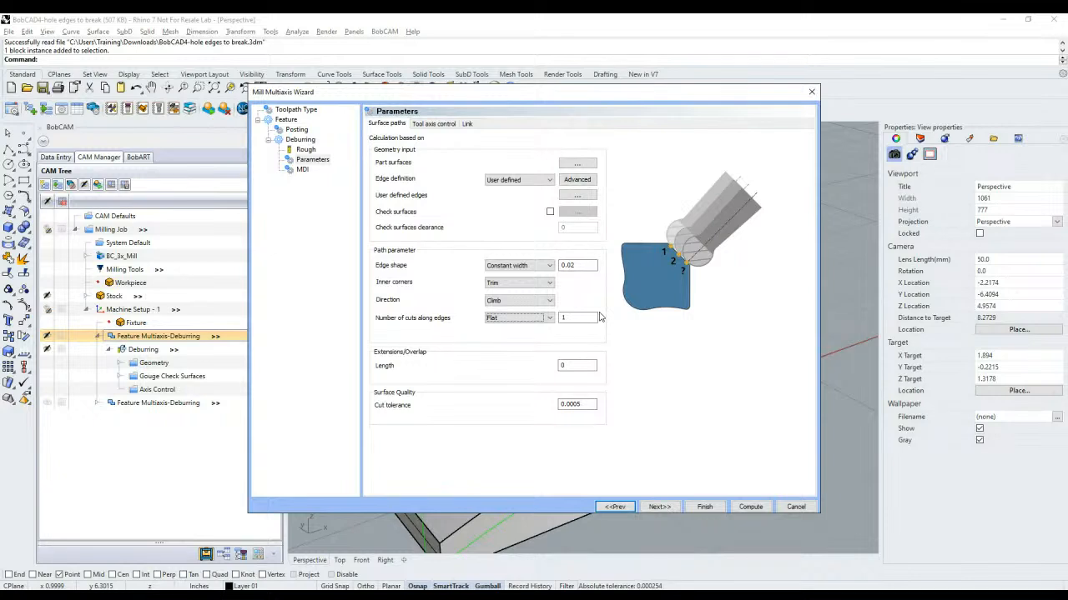
left_click_drag(589, 318, 551, 321)
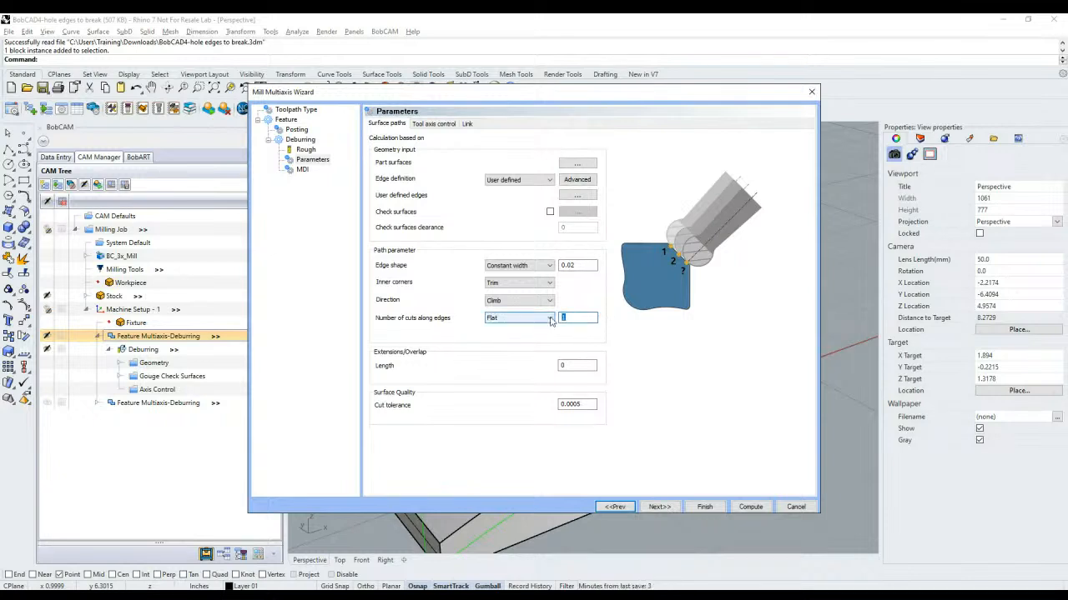
left_click(750, 506)
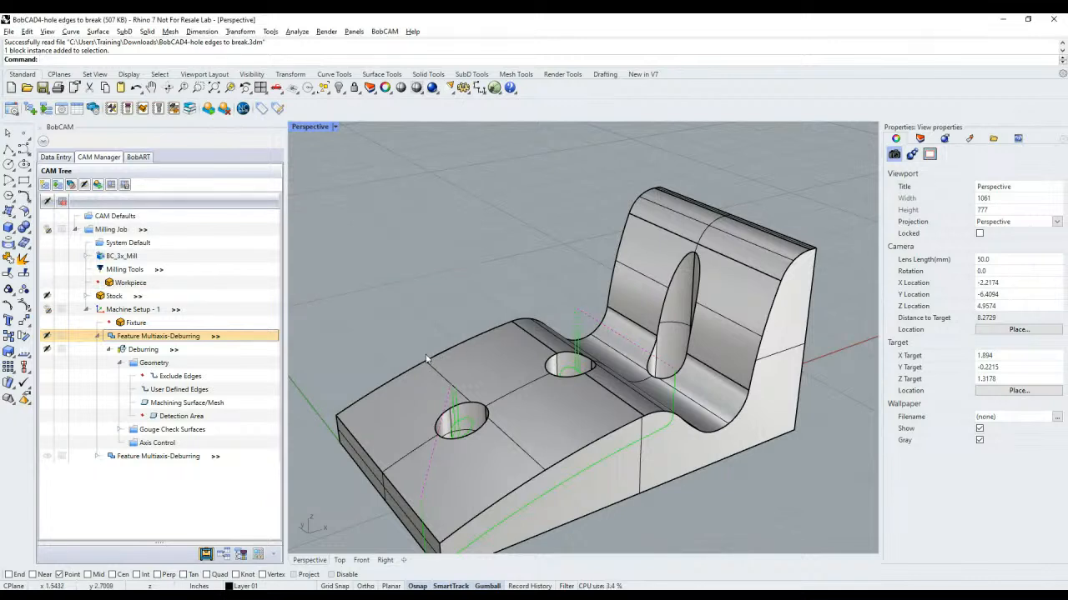
Step: Select the first feature's Deburring operation, blank the second Multiaxis-Deburring feature's toolpath and collapse the Deburring operation
left_click(234, 352)
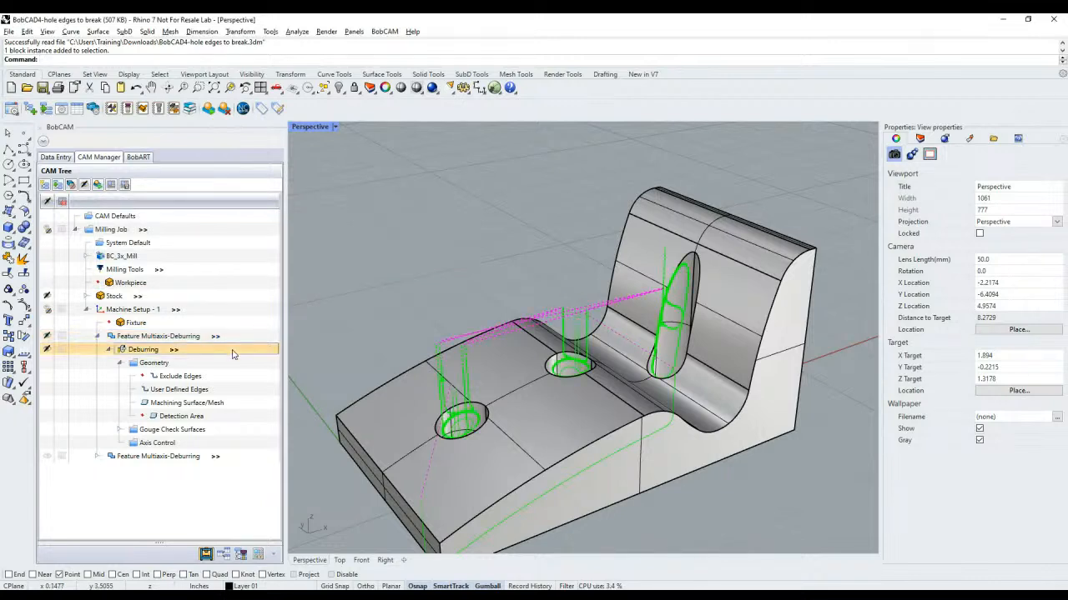
left_click(47, 458)
left_click(109, 349)
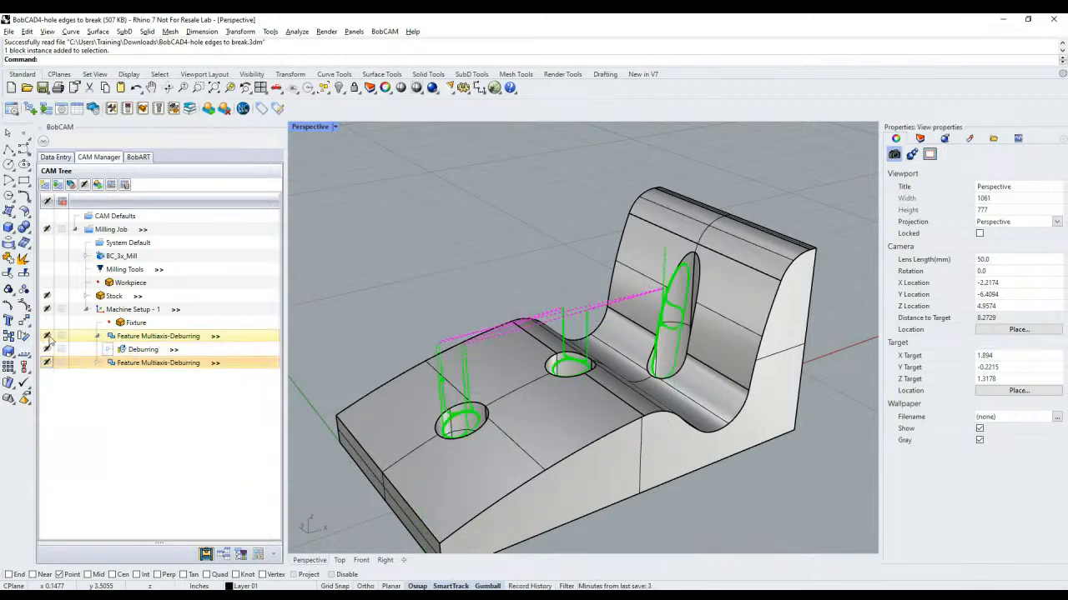
Step: Unblank the first Multiaxis-Deburring feature's toolpath and examine the cuts around the middle hole's edge up close
left_click(48, 337)
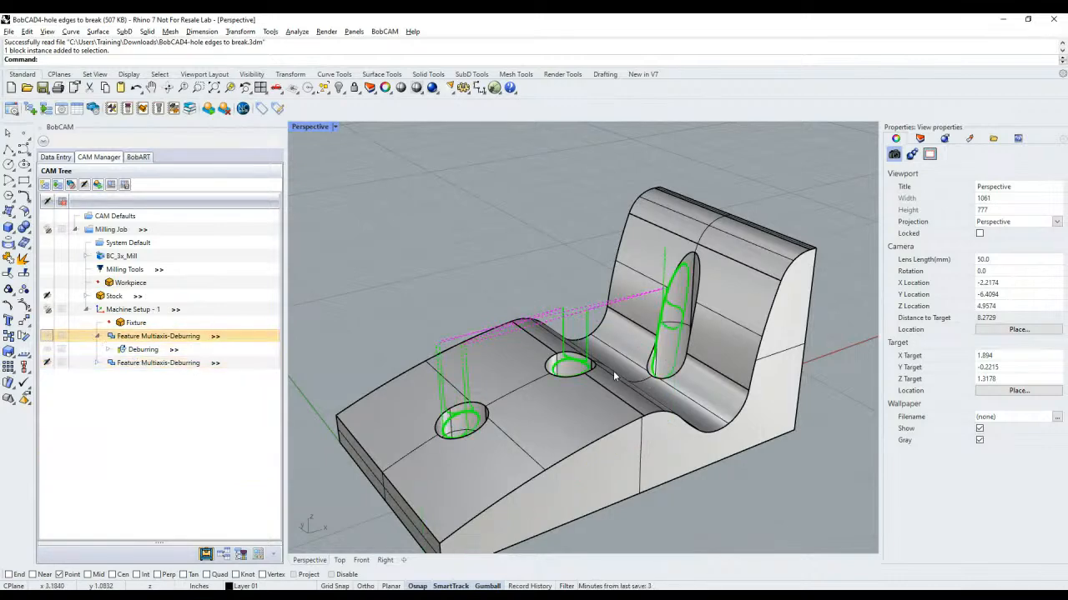
scroll(567, 374, "up", 10)
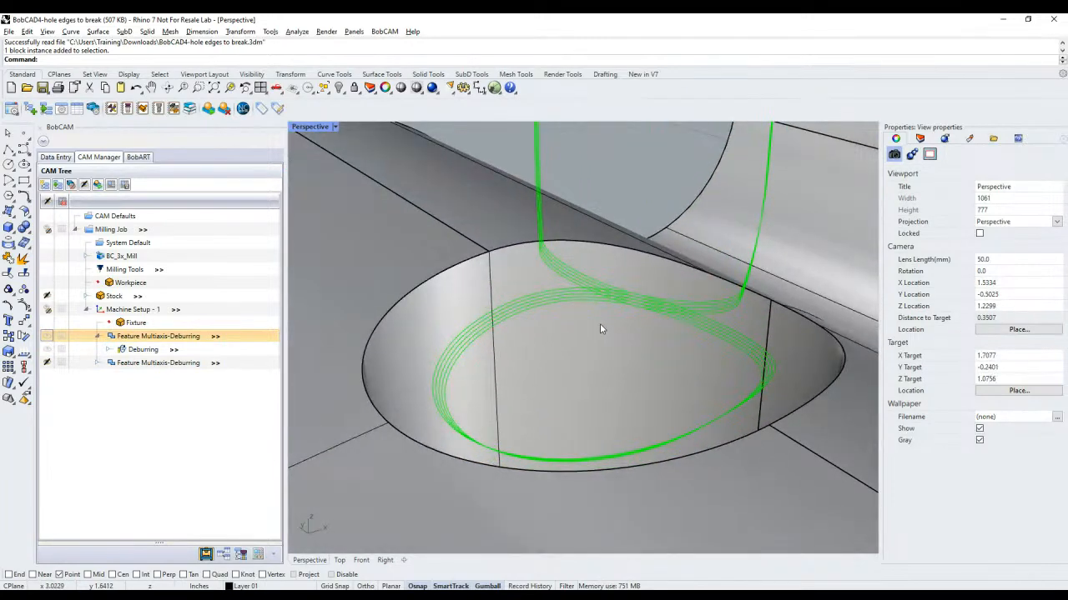
scroll(537, 346, "down", 10)
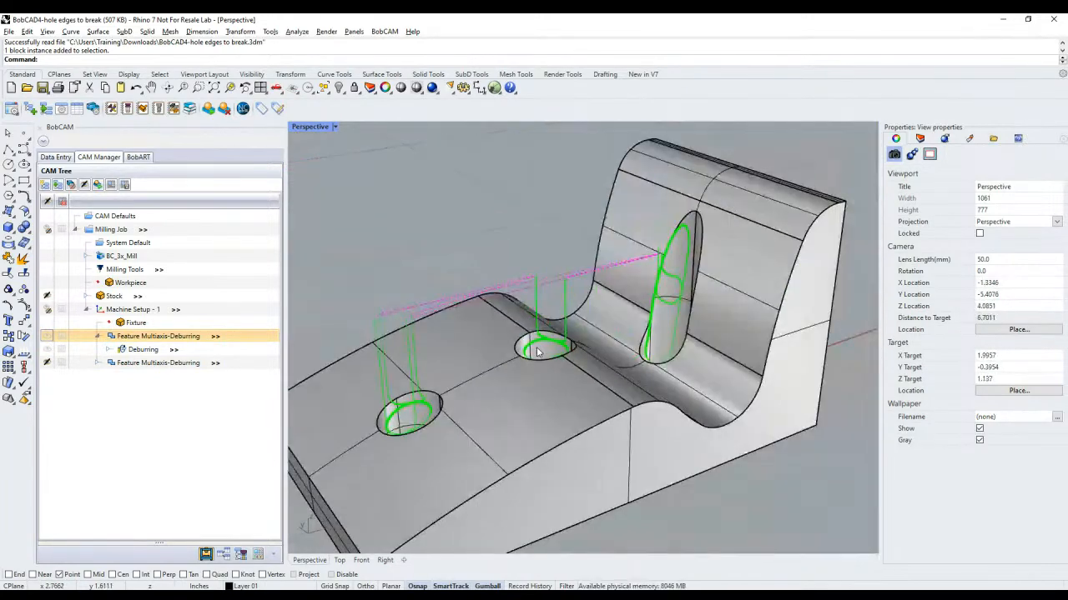
Step: Play the first feature's Deburring operation in the backplot at increased speed with the whole part in view, and close the backplot
right_click(240, 351)
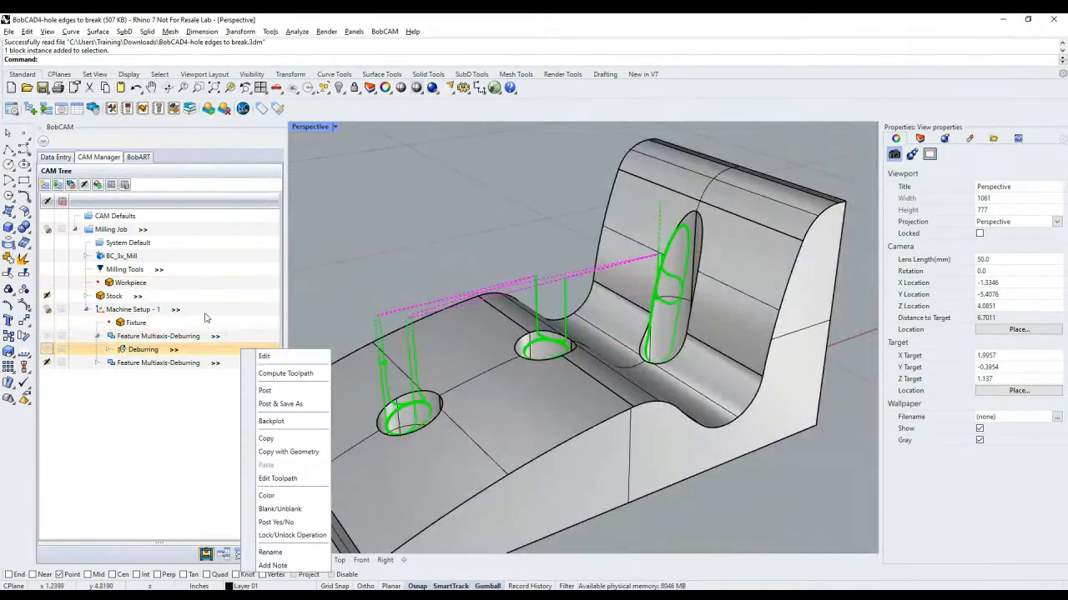
left_click(279, 422)
scroll(452, 346, "down", 5)
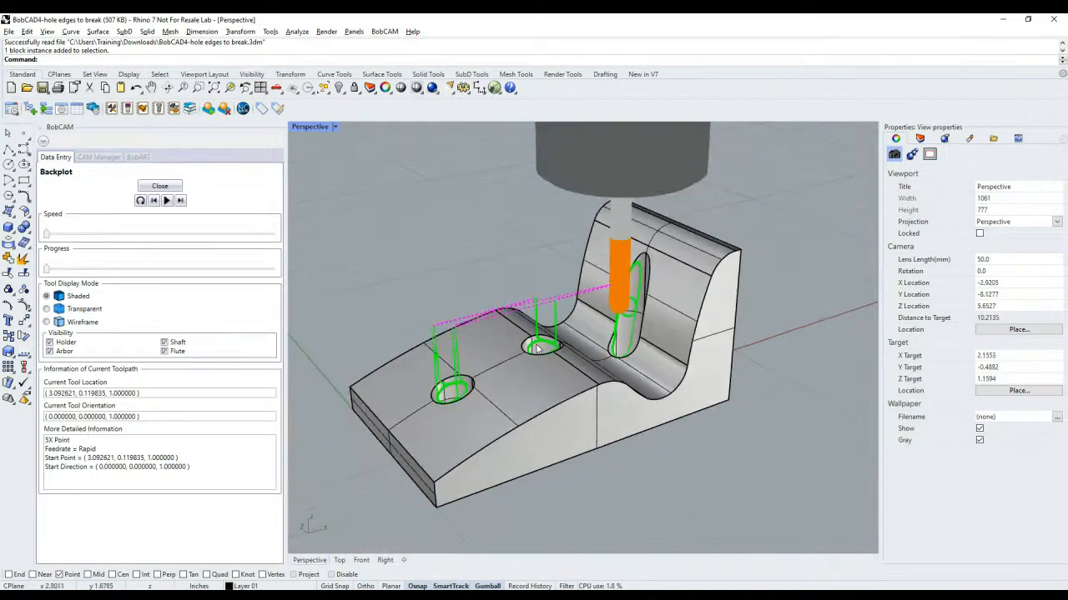
left_click(166, 201)
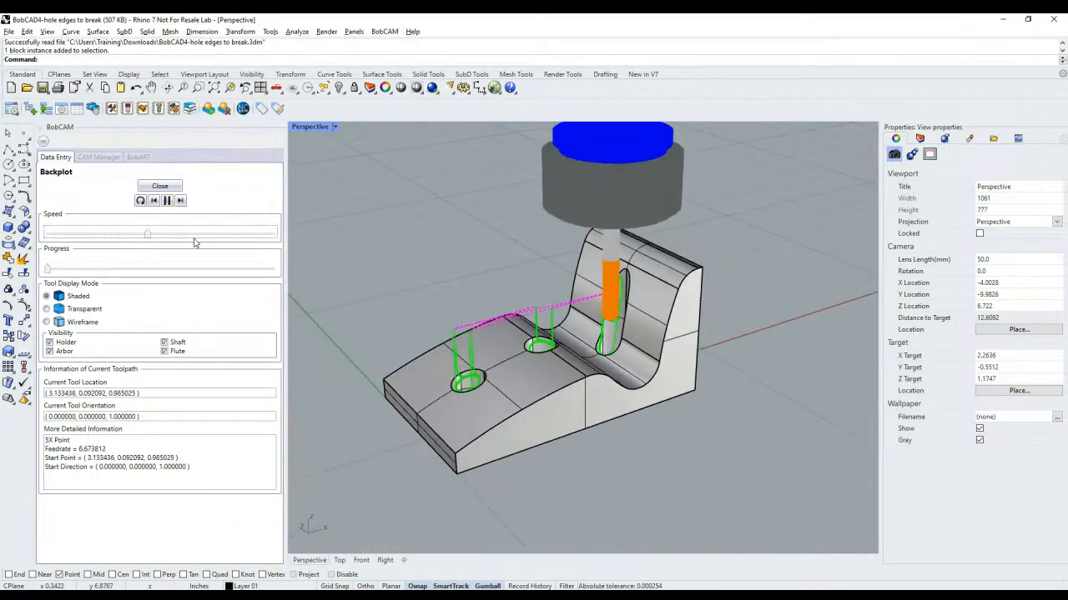
left_click(194, 239)
left_click(195, 239)
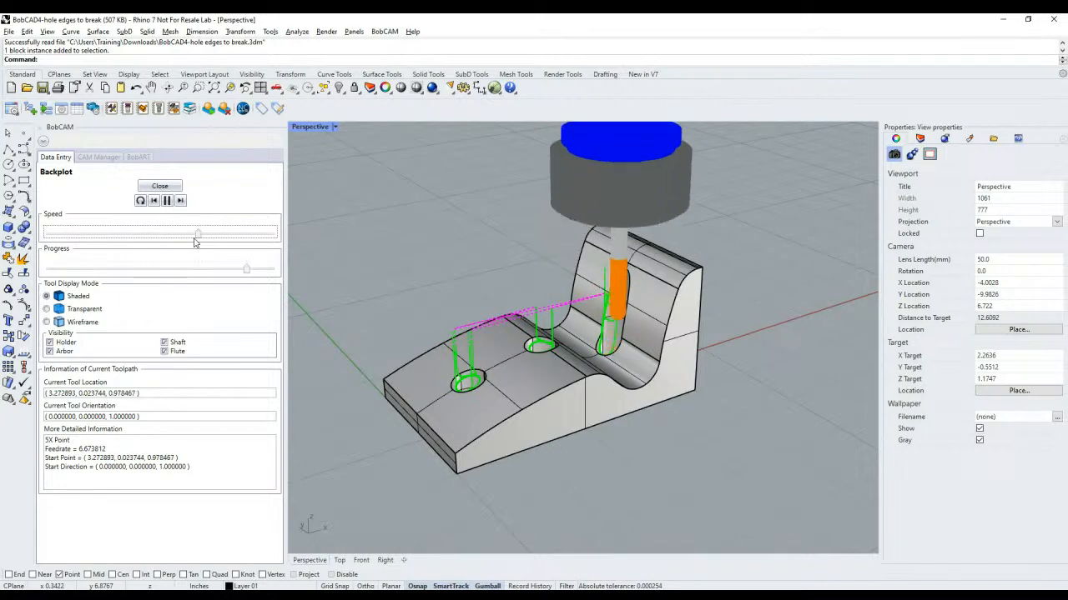
left_click(160, 185)
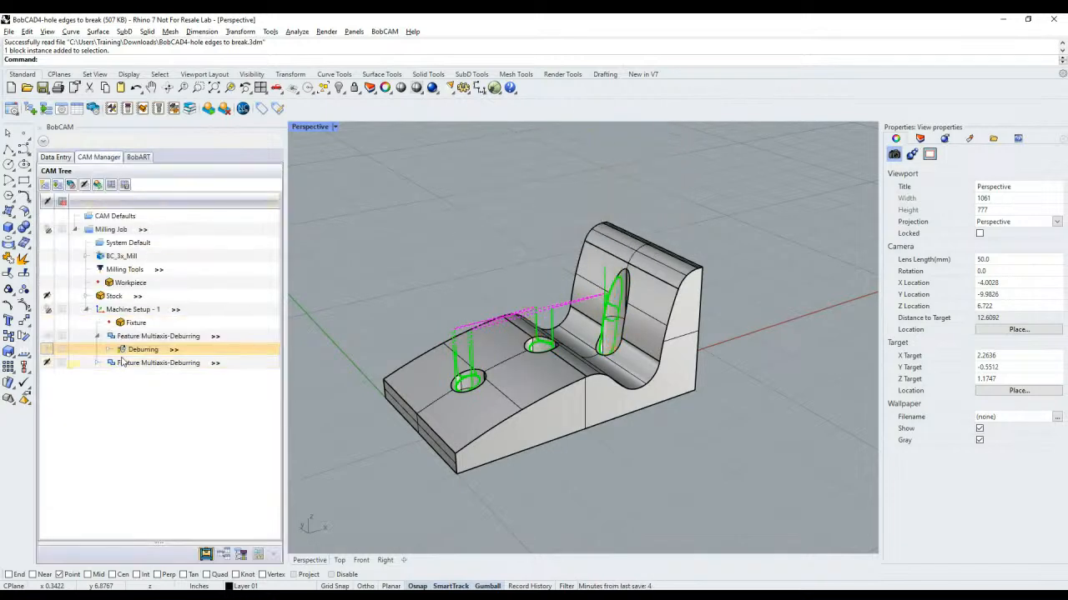
Step: Review the first Multiaxis-Deburring feature's tool, link and surface path settings including Spiralize closed contours, and cancel without saving
double_click(140, 336)
left_click(307, 151)
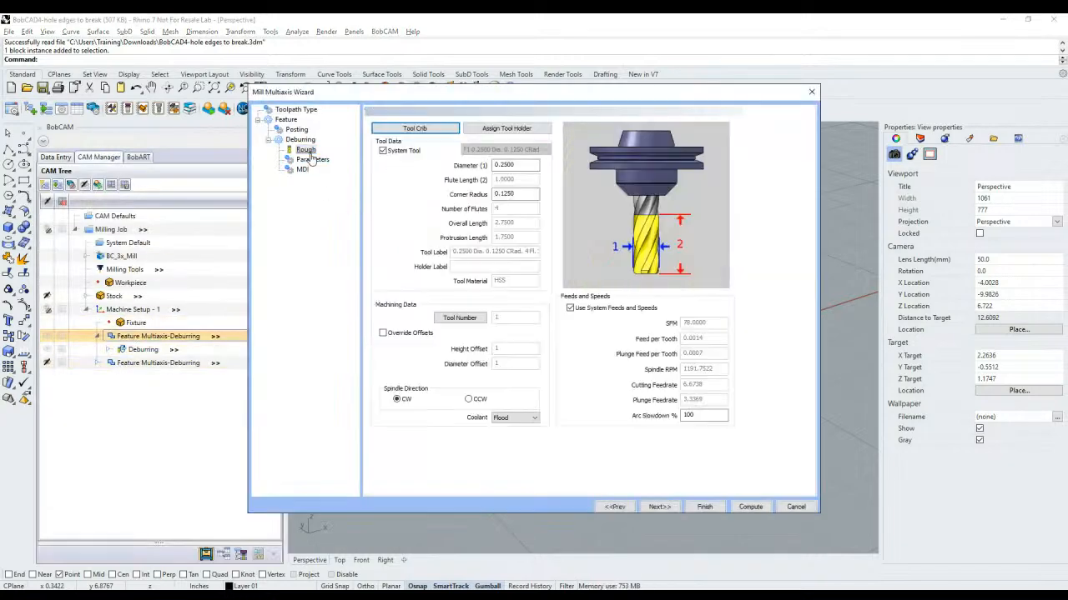
left_click(312, 159)
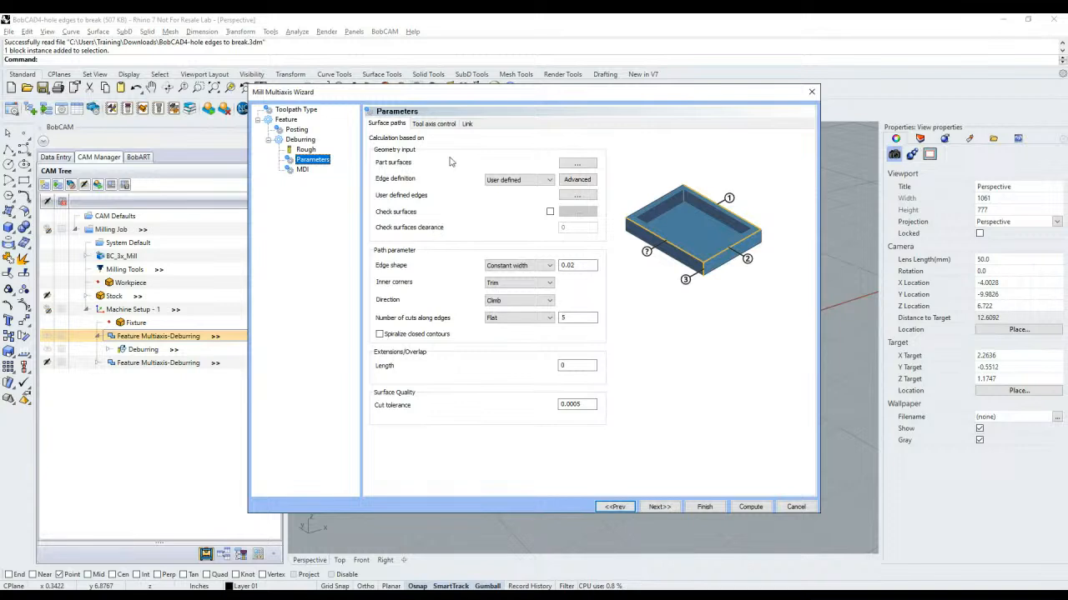
left_click(467, 123)
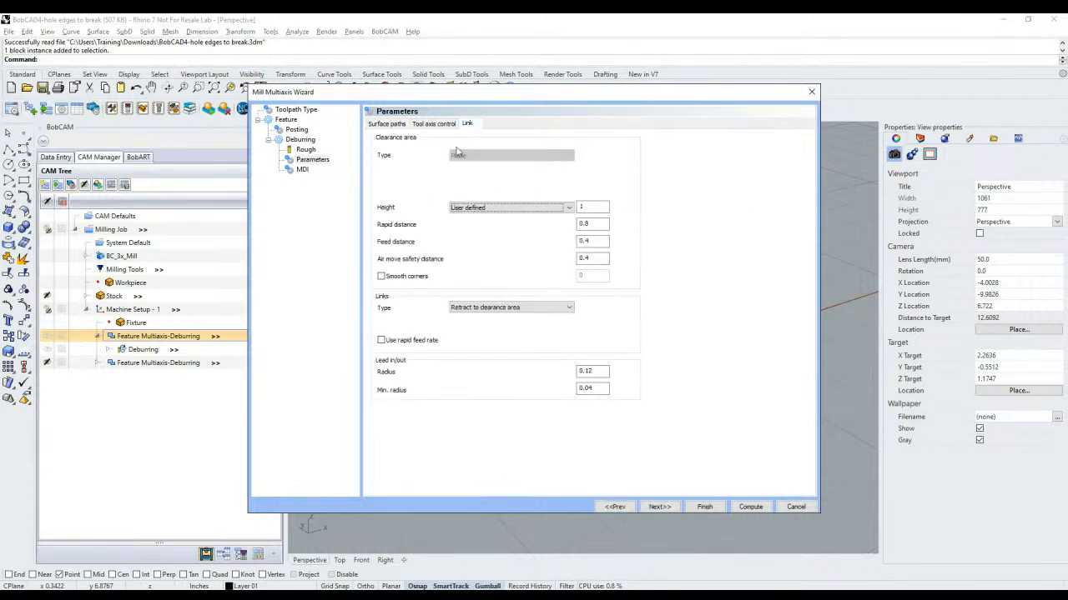
left_click(398, 124)
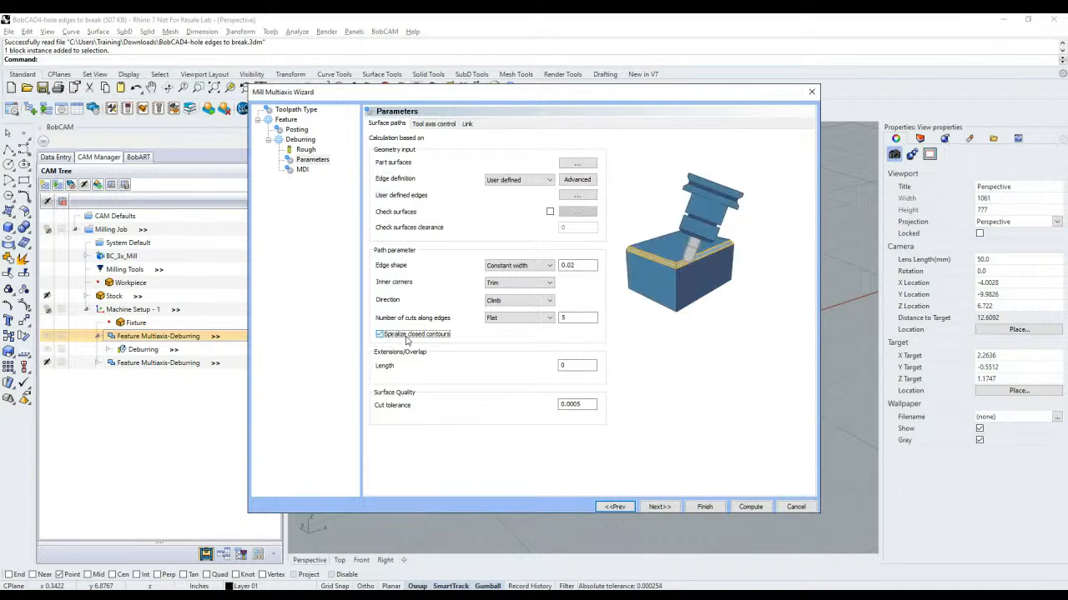
left_click(407, 337)
left_click(796, 507)
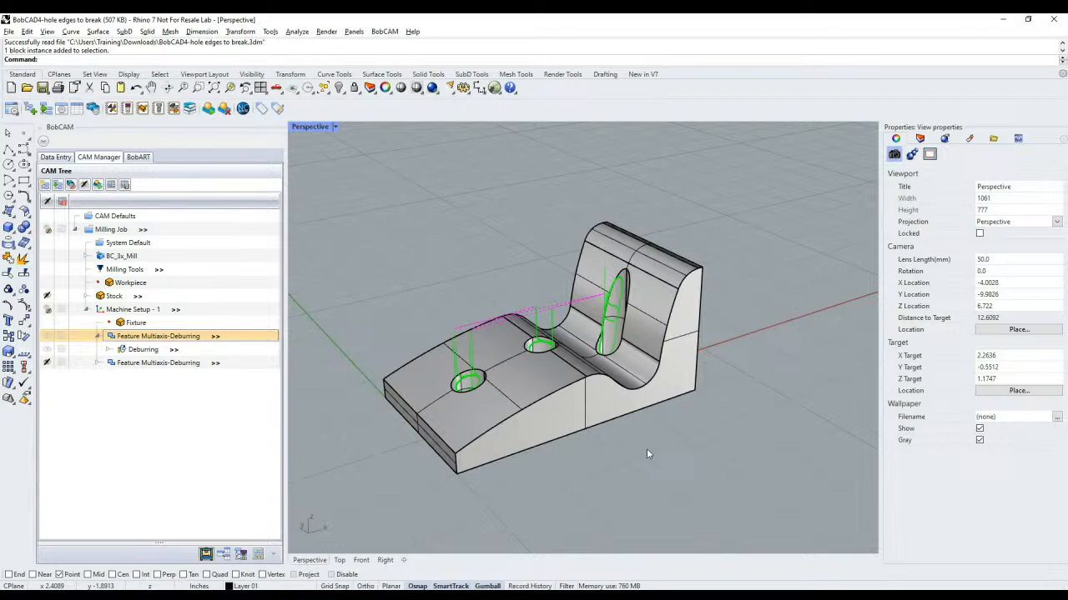
Step: Blank the first Multiaxis-Deburring feature's toolpath
left_click(47, 338)
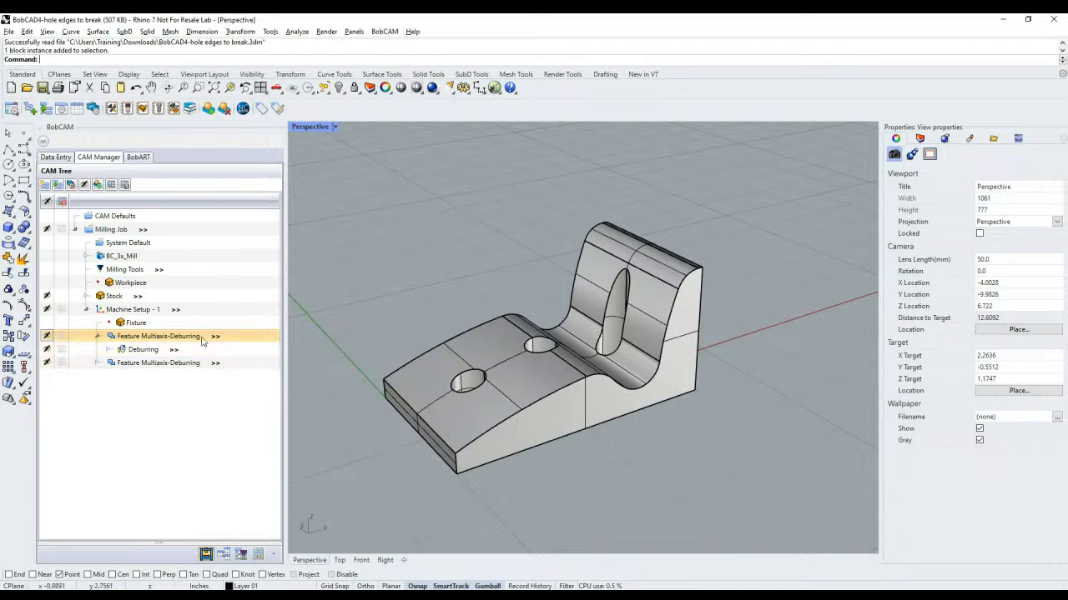
left_click(215, 315)
right_click(214, 315)
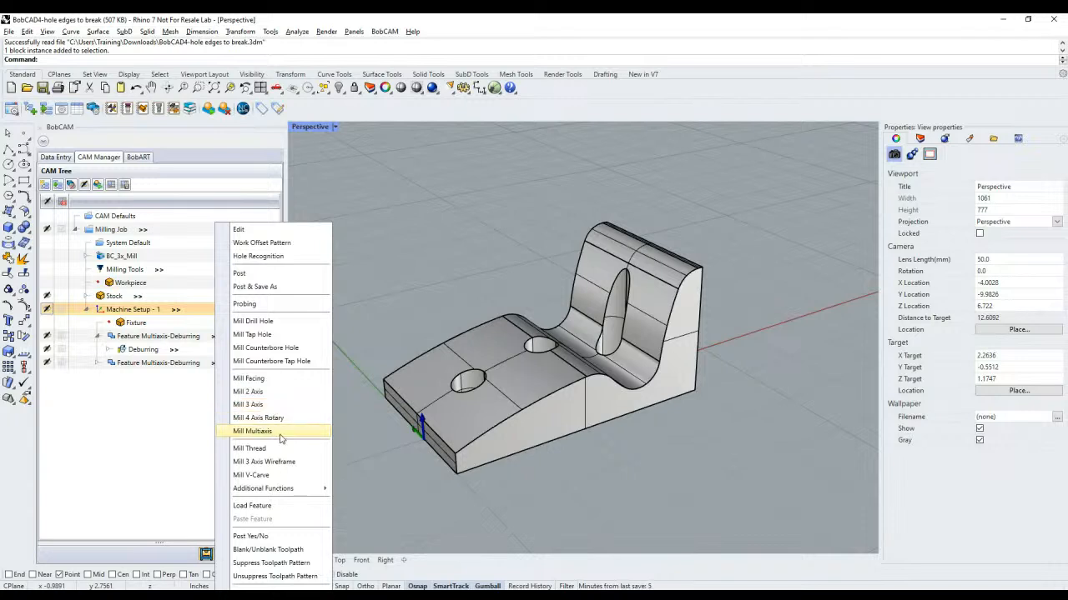
left_click(280, 432)
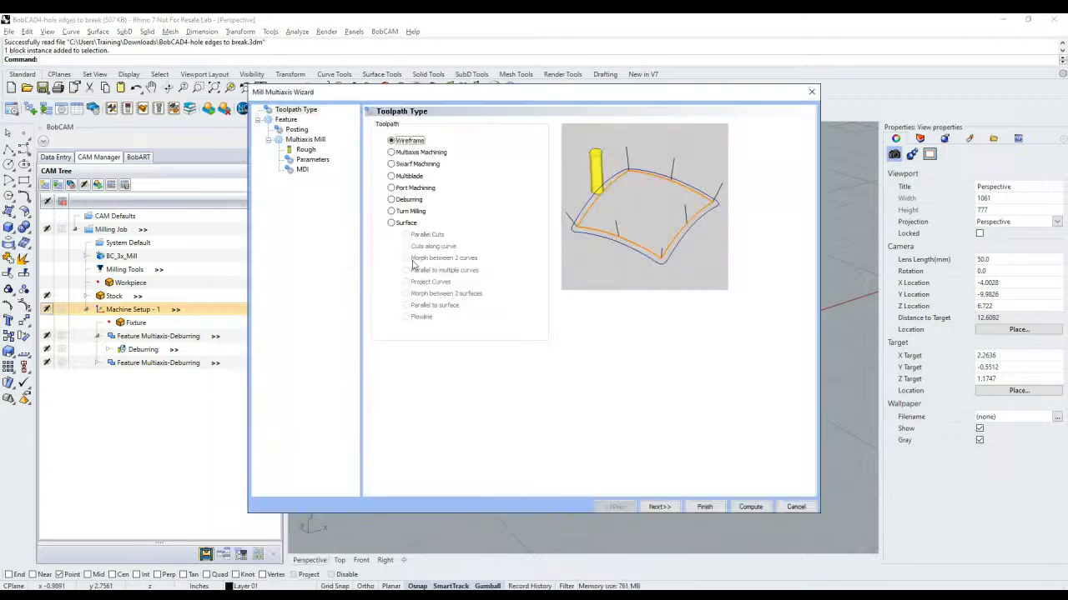
left_click(403, 225)
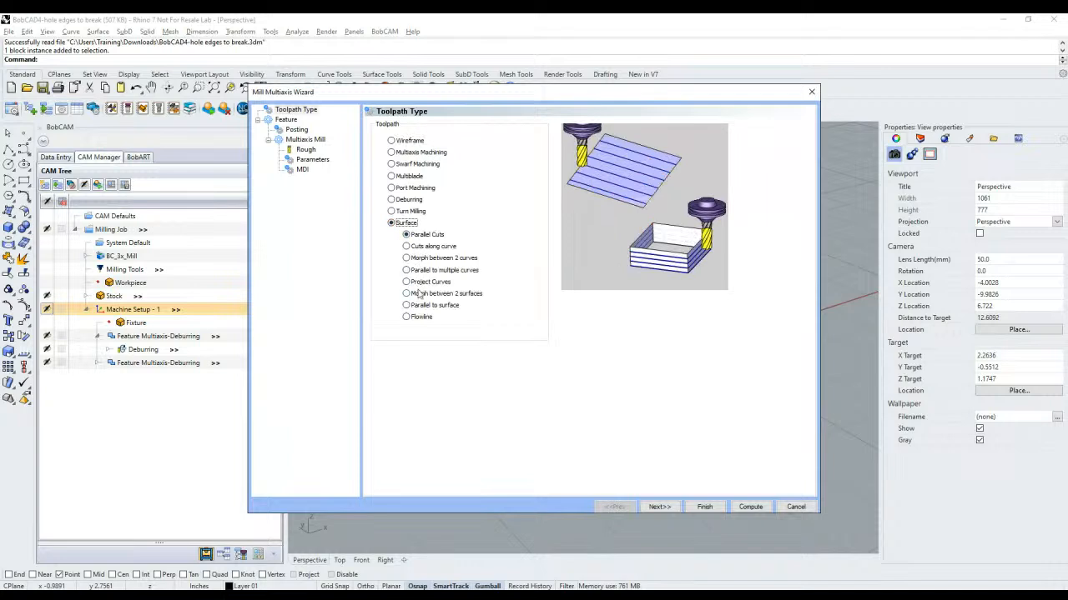
left_click(407, 201)
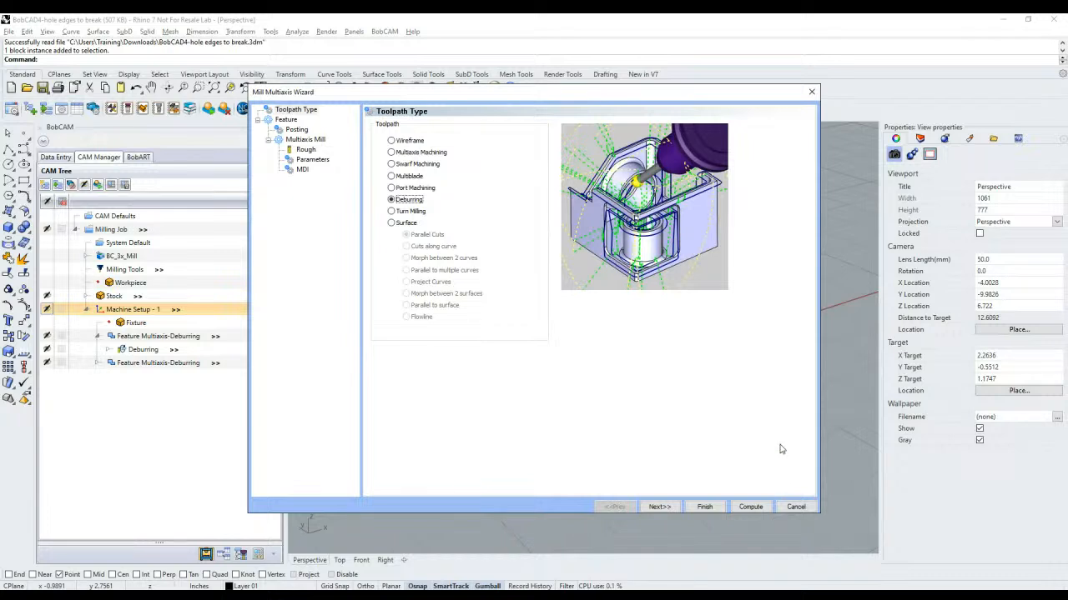
left_click(796, 506)
Step: Start a new Mill Multiaxis feature in Machine Setup - 1 with the Deburring toolpath type and proceed to its parameters, keeping the posting and tool defaults
left_click(255, 323)
right_click(255, 324)
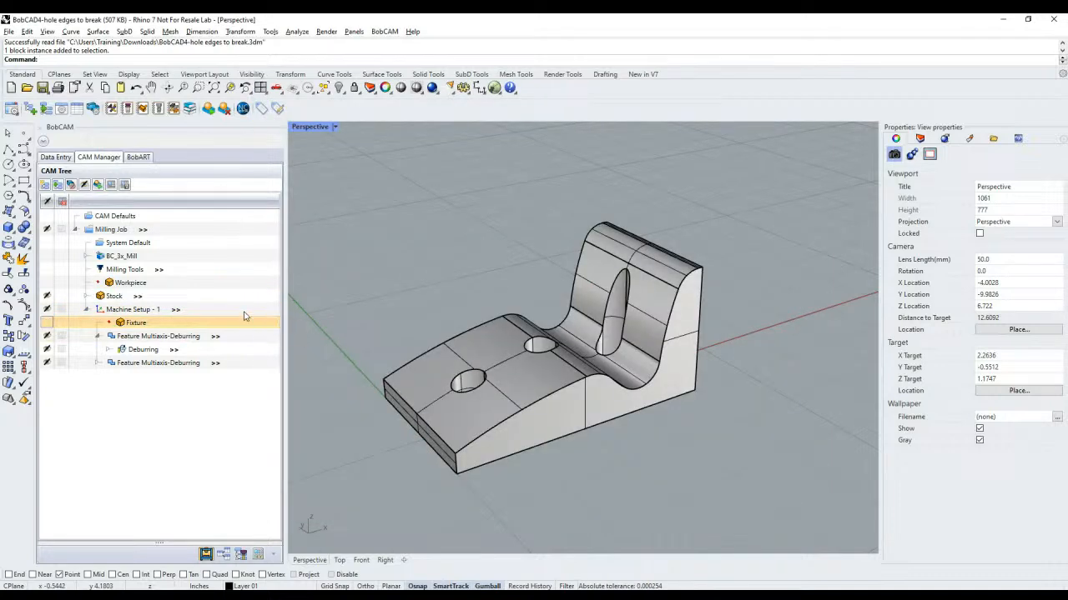
right_click(245, 310)
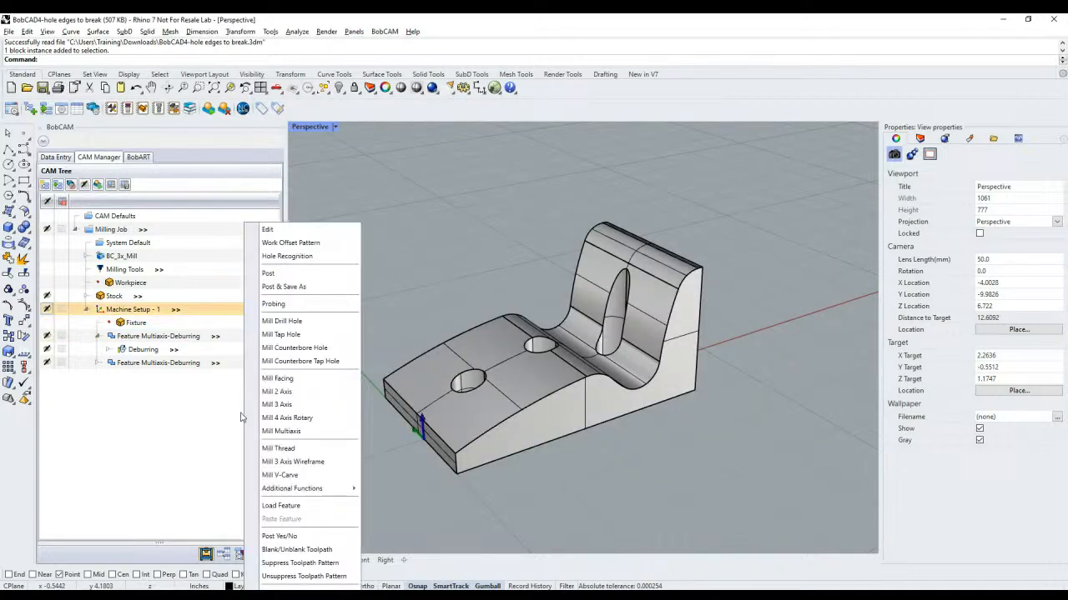
left_click(332, 435)
left_click(412, 200)
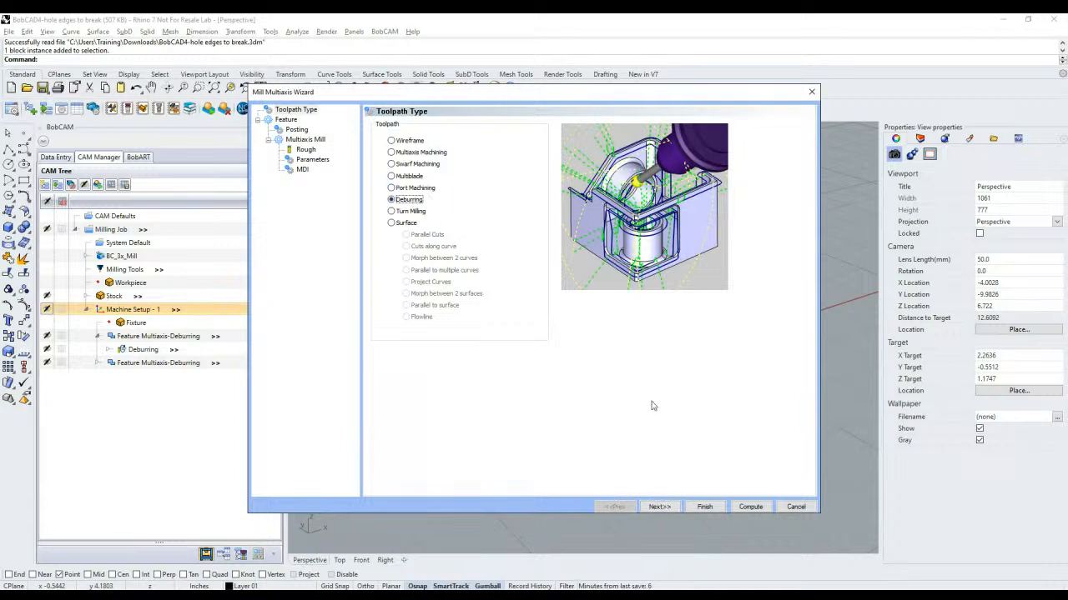
left_click(658, 507)
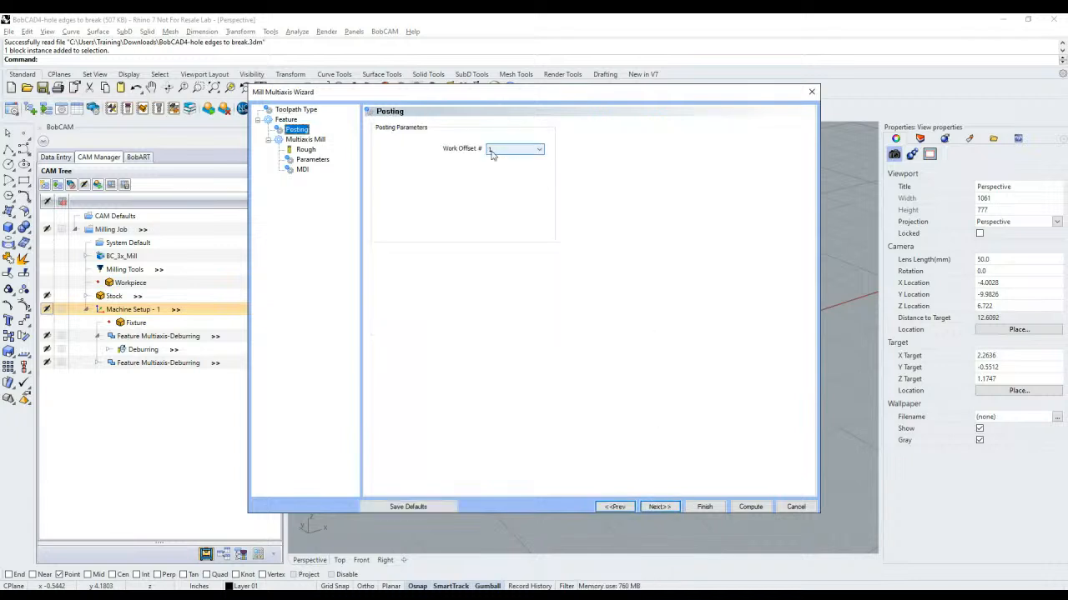
left_click(661, 507)
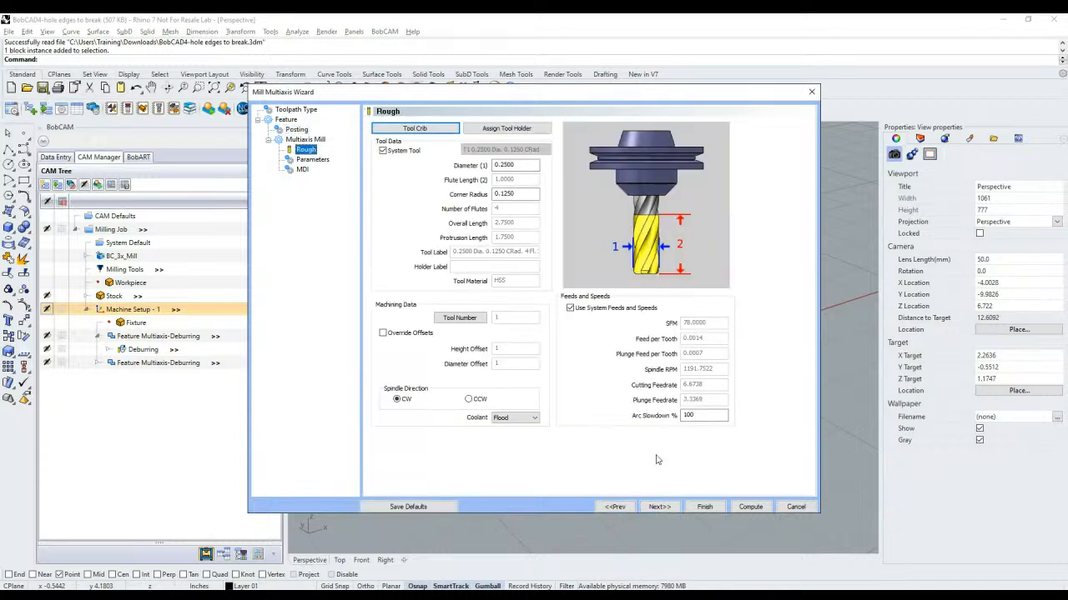
left_click(658, 507)
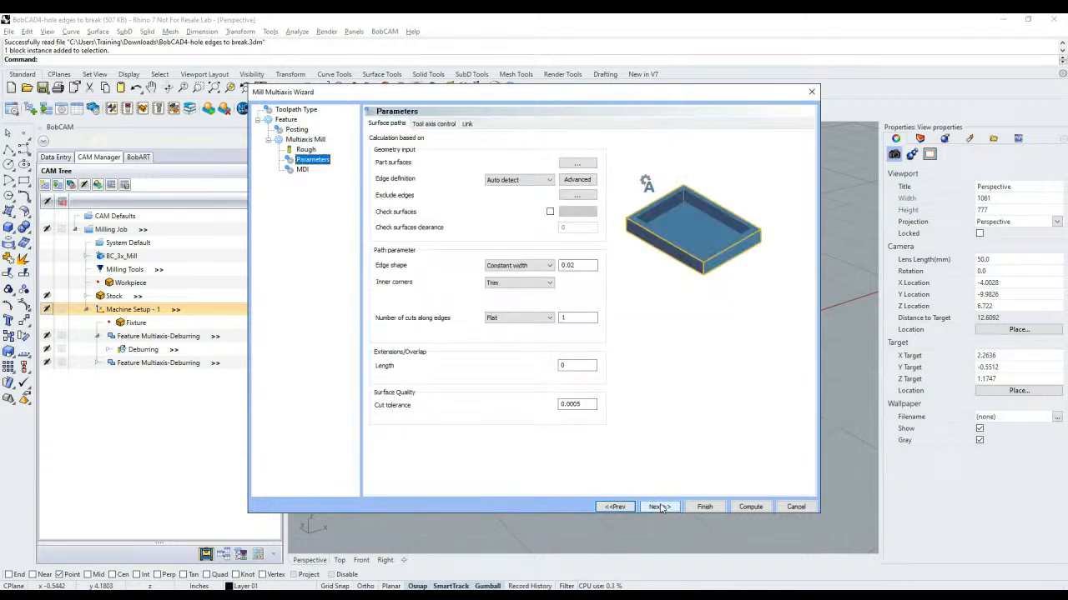
Step: Set the new deburring feature's tool axis machining type to 3 axis
left_click(390, 127)
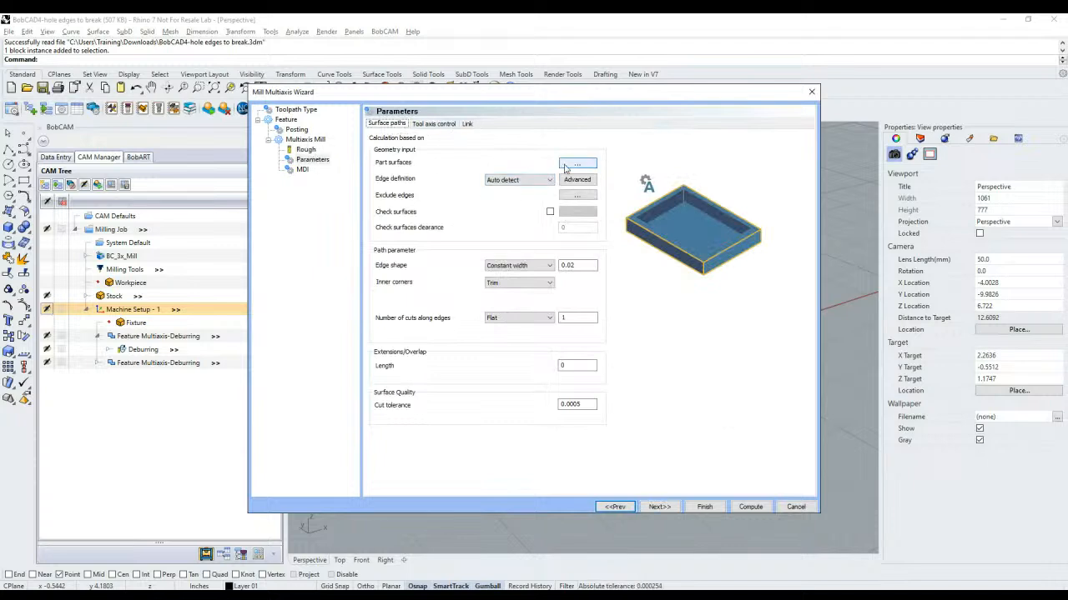
left_click(432, 124)
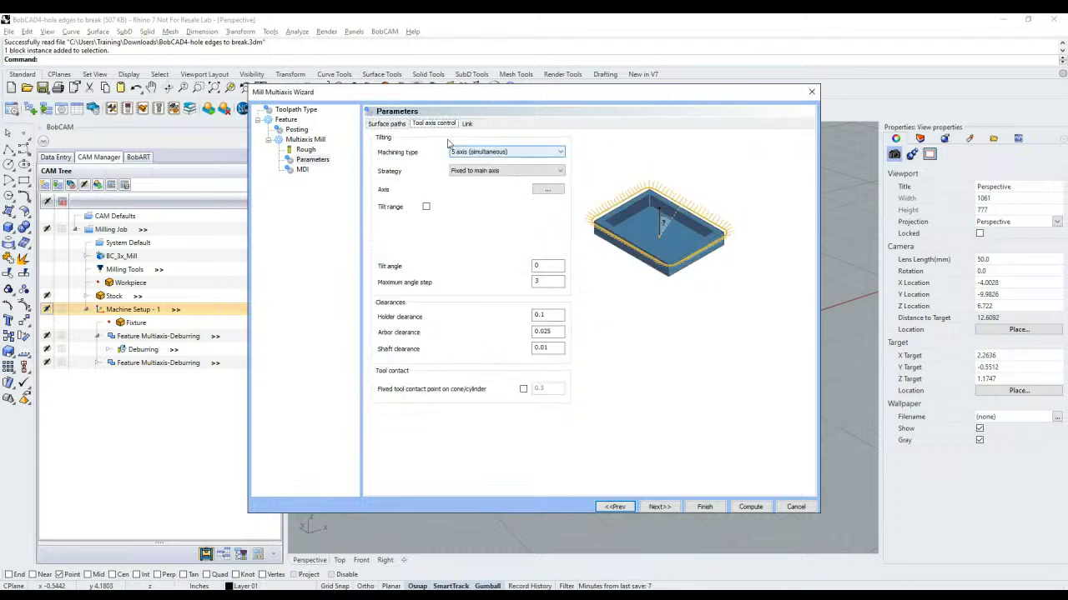
left_click(470, 153)
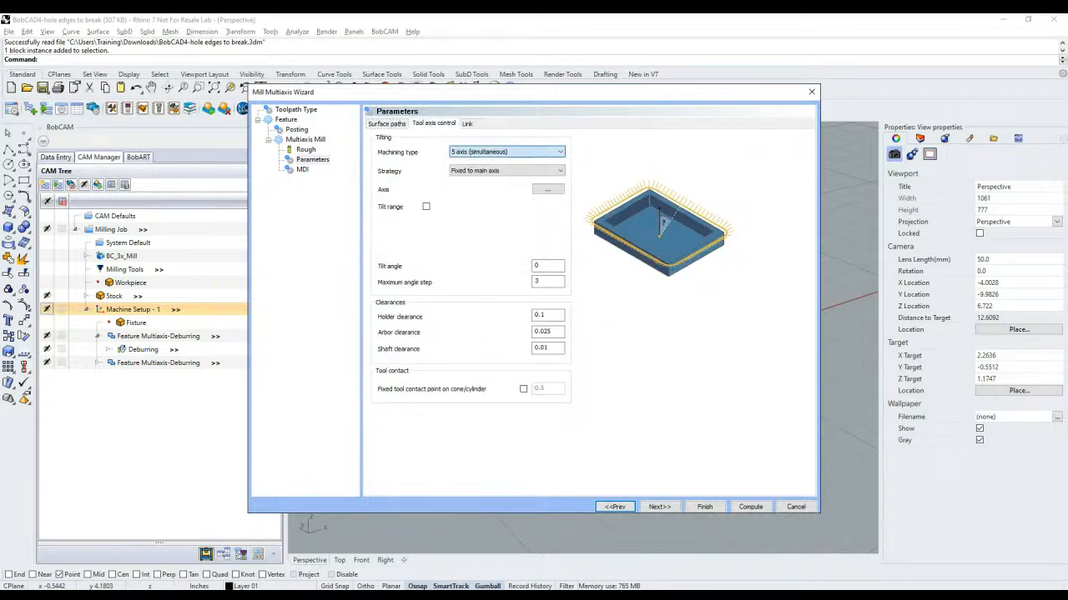
left_click(479, 162)
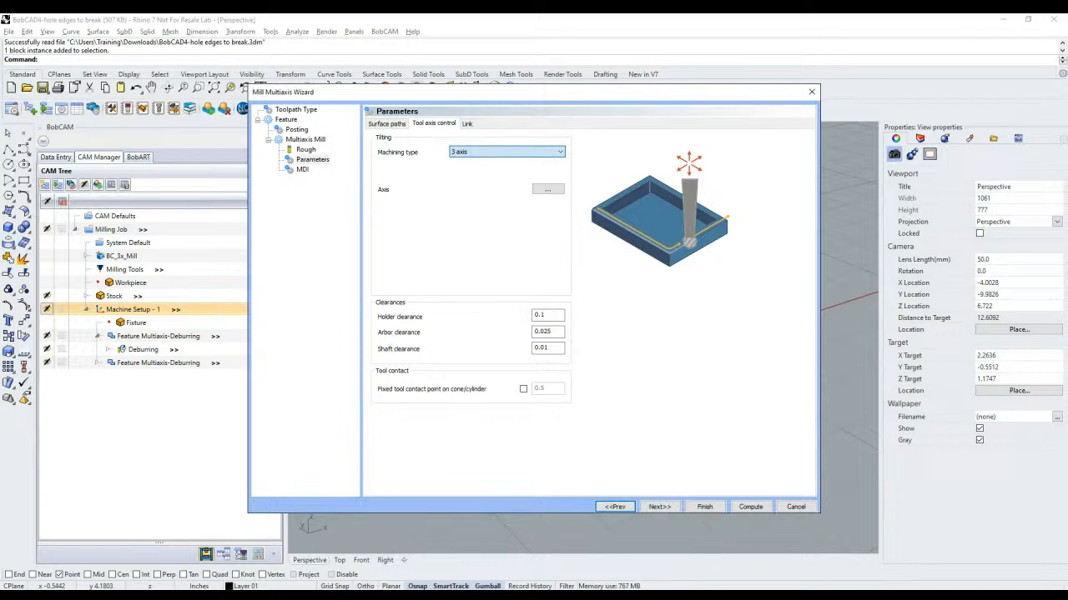
left_click(473, 165)
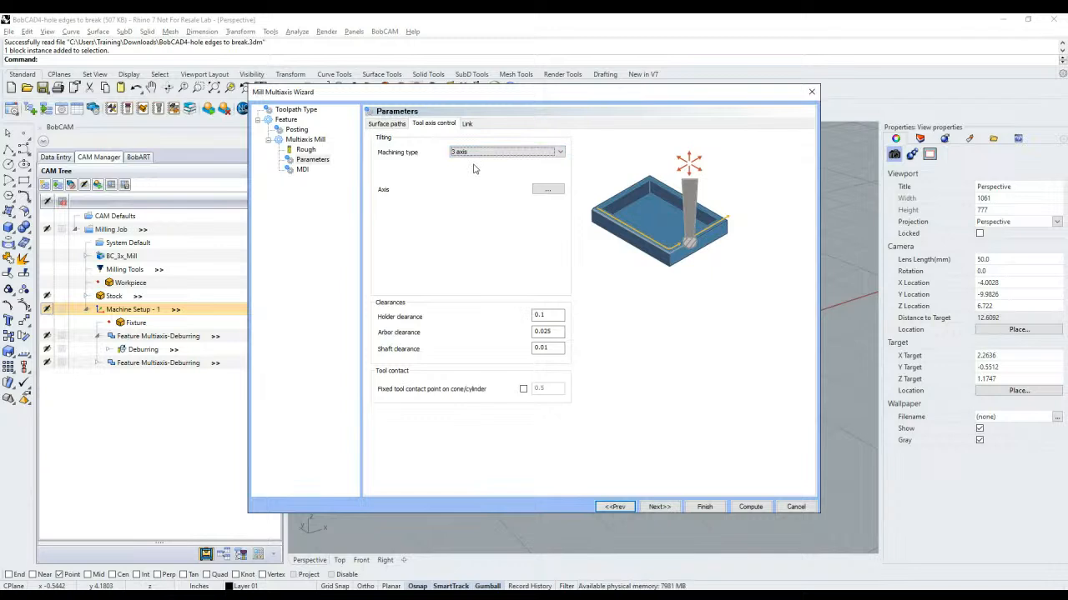
Step: Return to the new deburring feature's surface path settings and look at the part behind the wizard
left_click(394, 125)
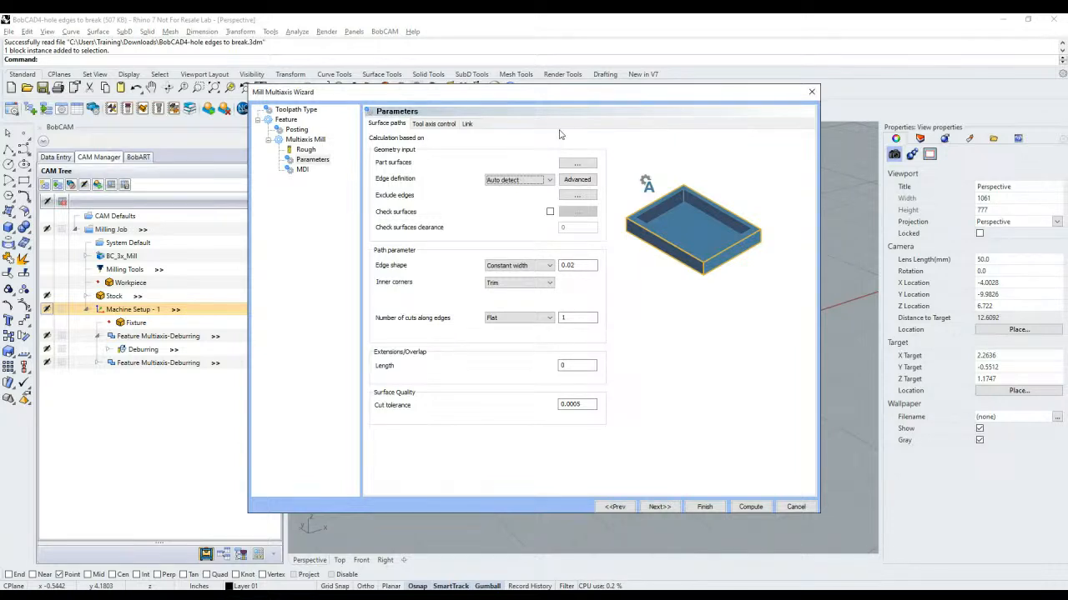
left_click_drag(580, 98, 126, 125)
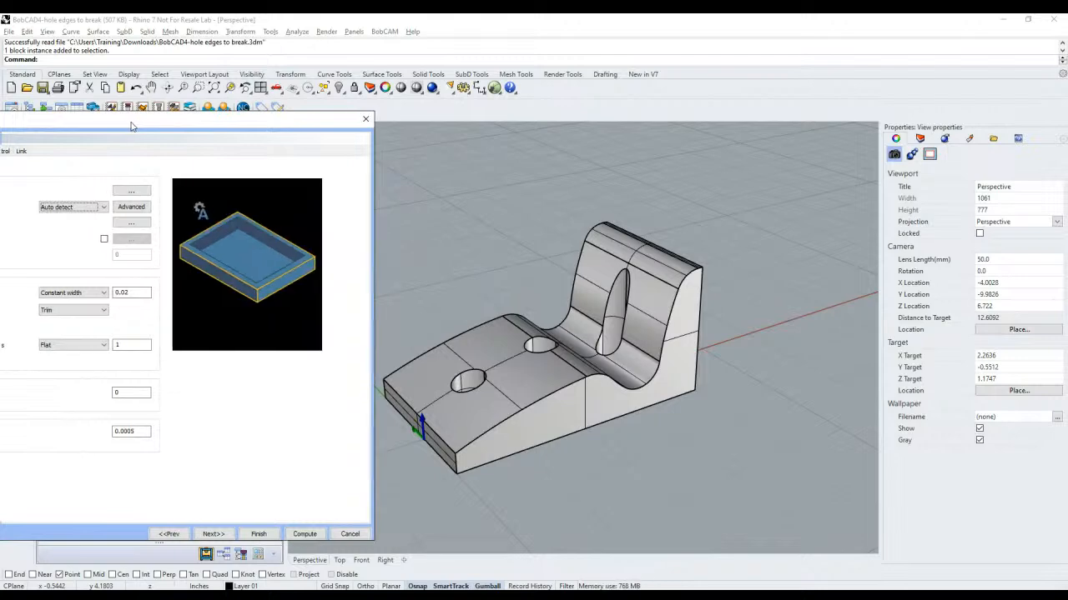
left_click_drag(126, 125, 568, 97)
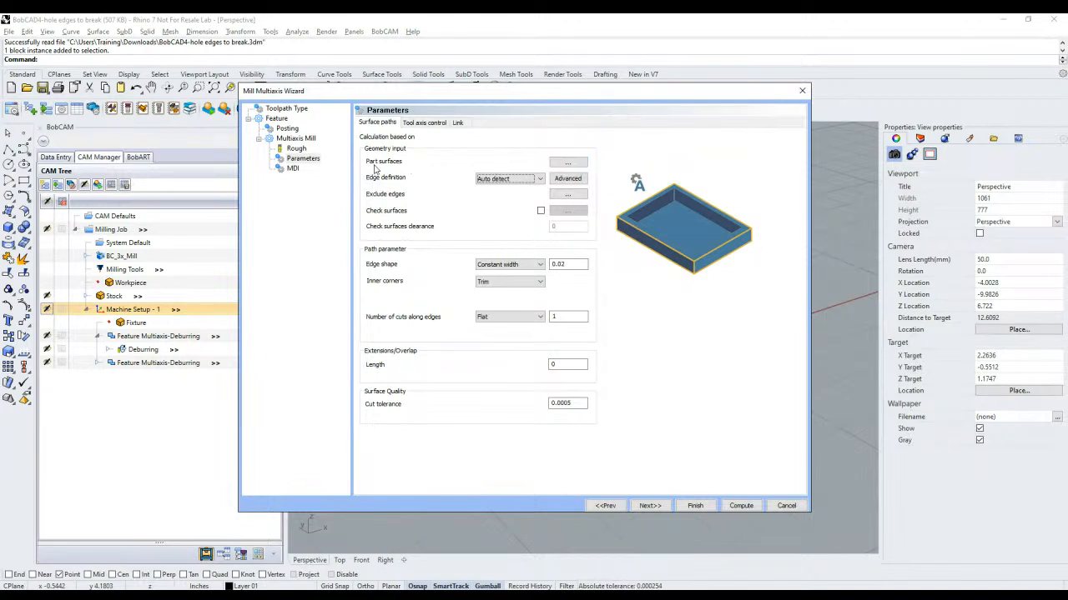
Step: Assign all faces of the part as the deburring feature's part surfaces, with Select Solid Body turned off
left_click(566, 162)
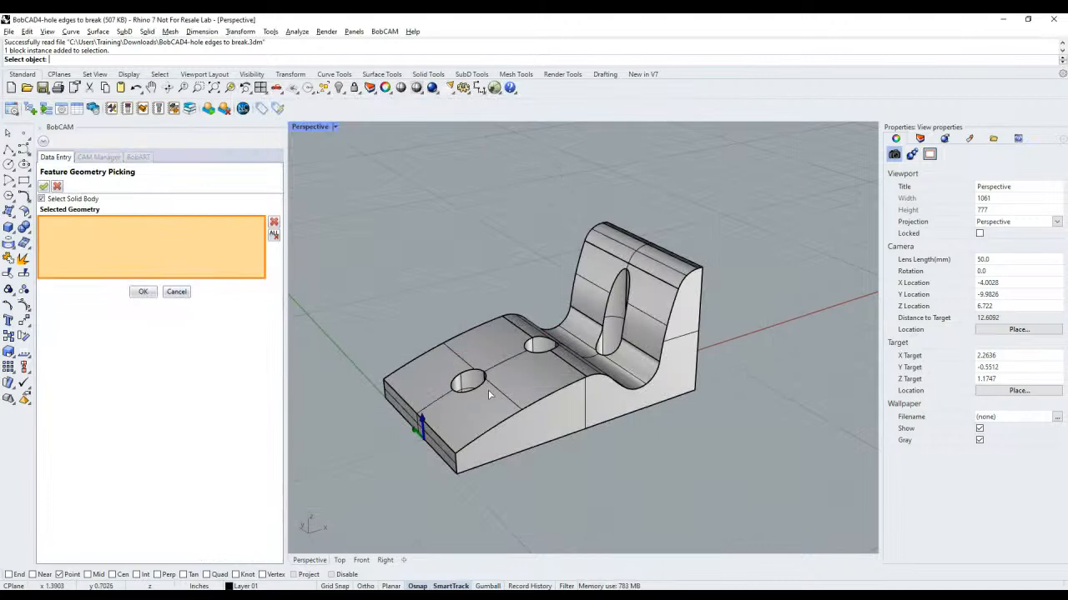
right_click(181, 256)
right_click(240, 271)
left_click(216, 245)
left_click(490, 402)
left_click(82, 201)
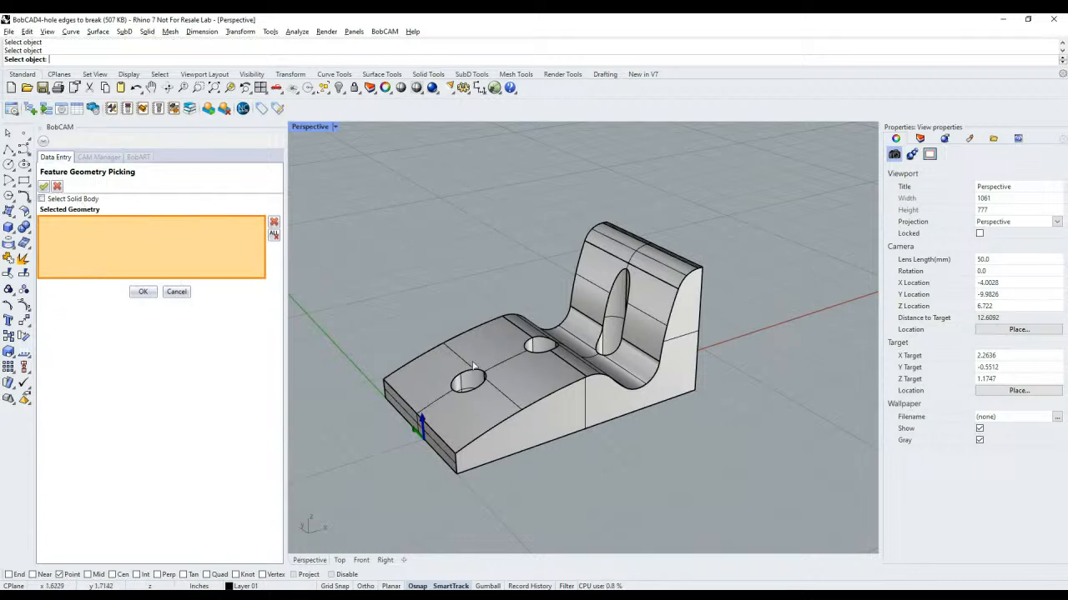
left_click(491, 397)
left_click(490, 396)
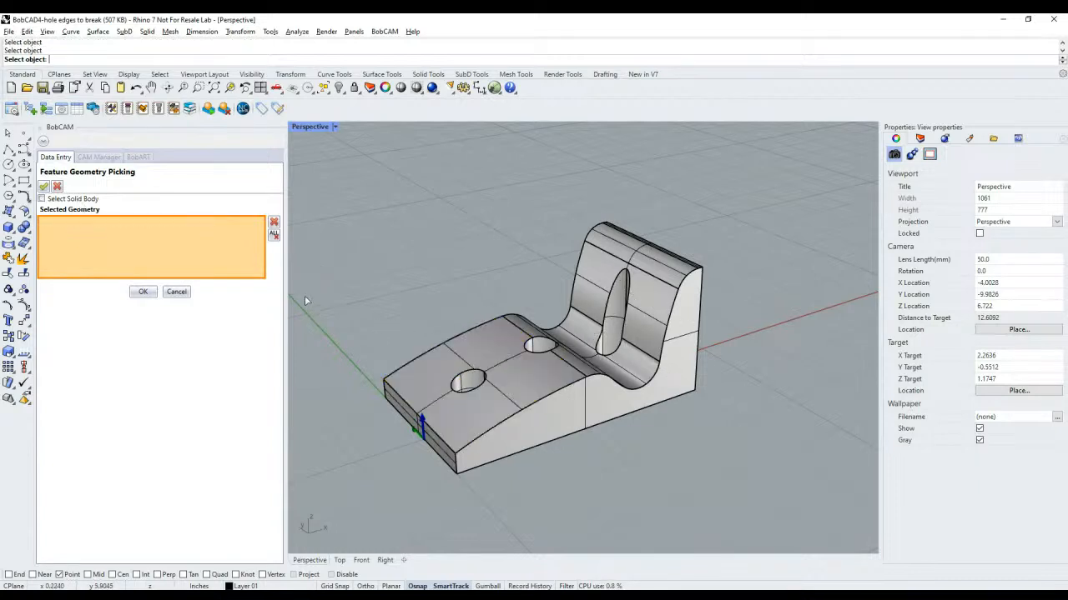
left_click(72, 201)
left_click_drag(331, 179, 778, 498)
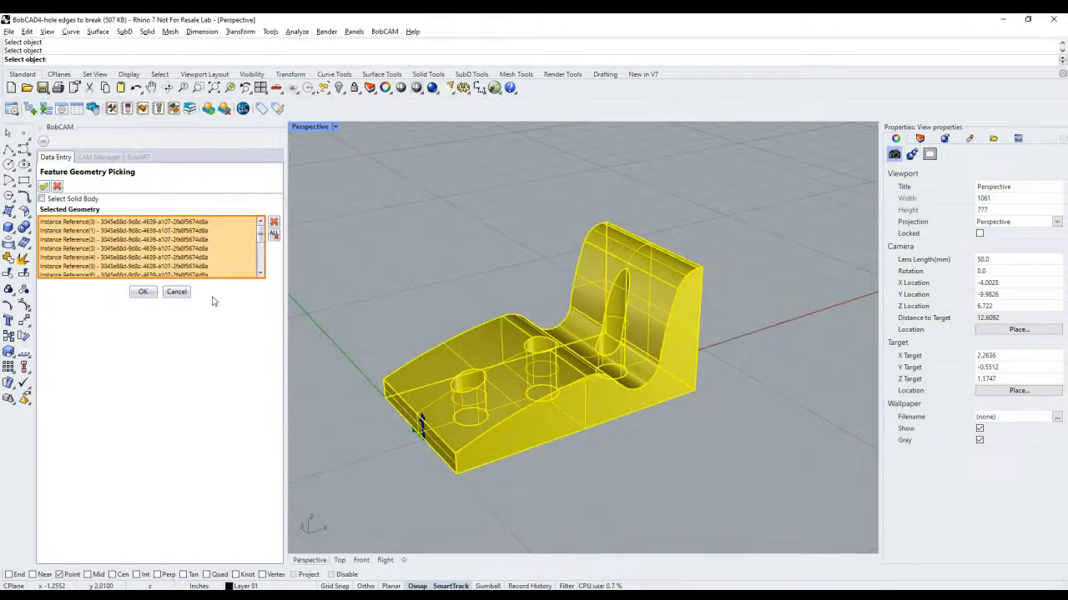
scroll(222, 259, "down", 3)
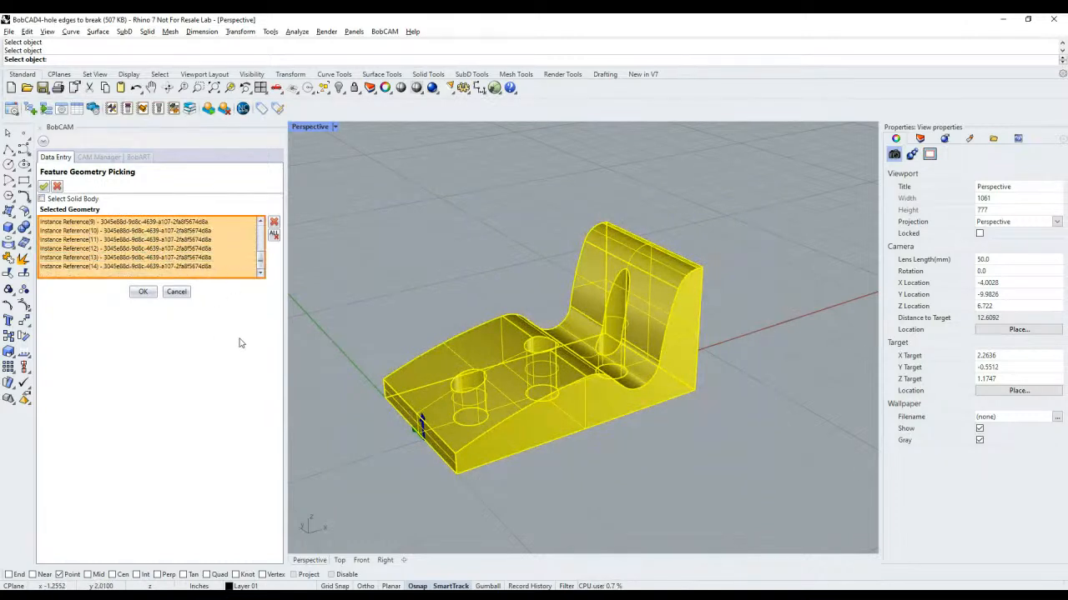
left_click(143, 291)
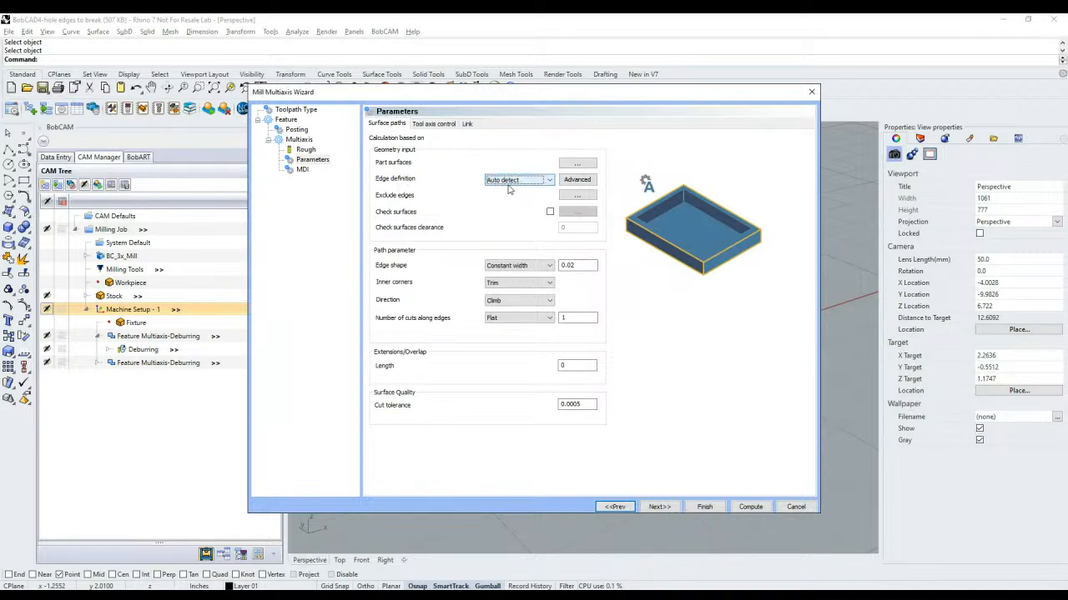
Step: Review the advanced auto edge detection settings, including the minimal edge angle, and cancel without changes
left_click_drag(544, 95, 451, 113)
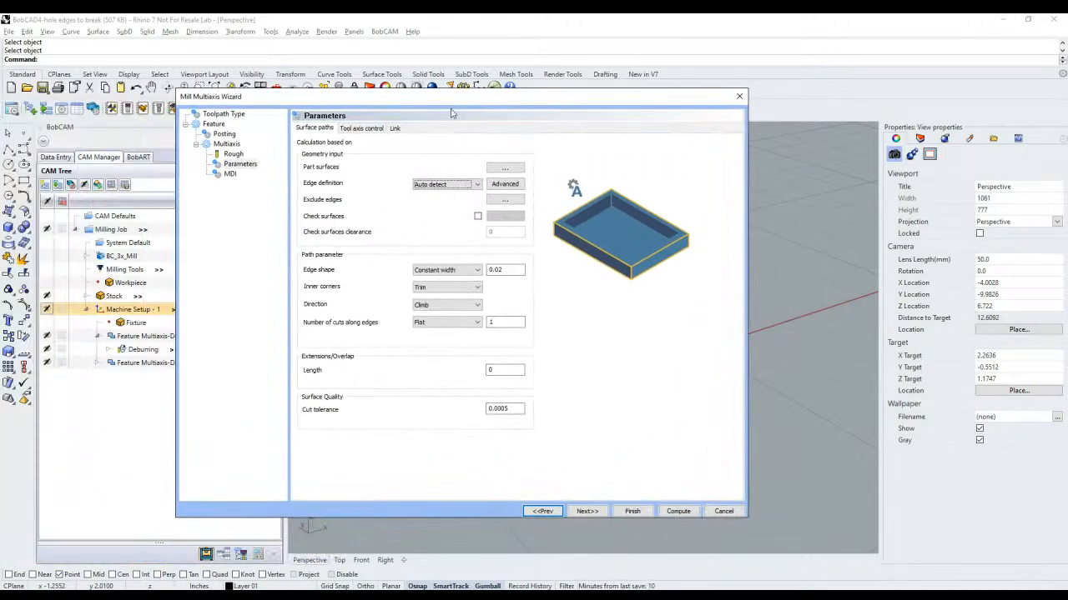
left_click(503, 184)
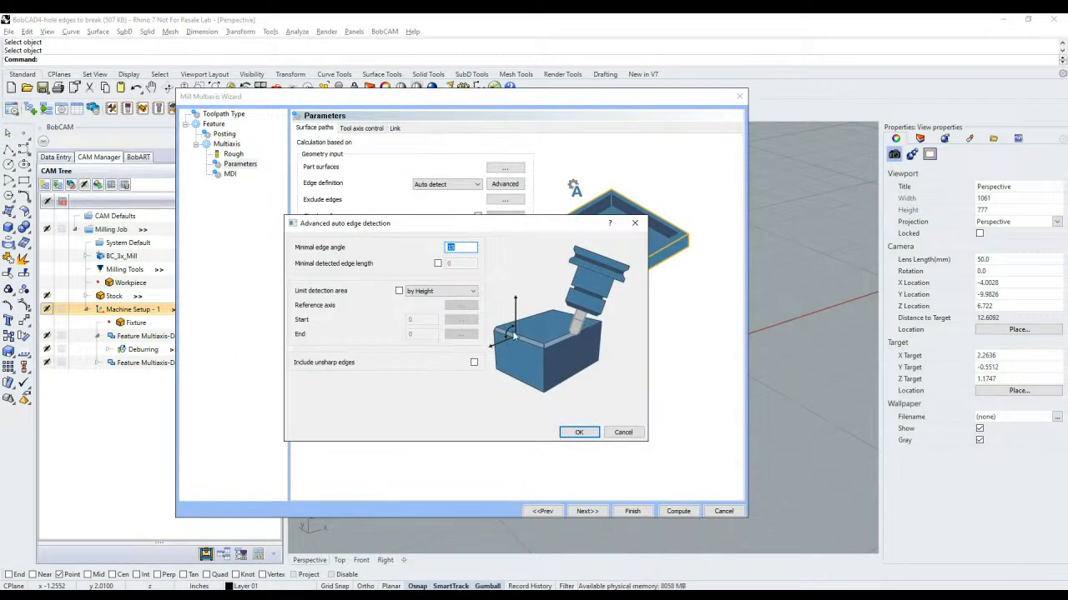
left_click(465, 248)
left_click(618, 433)
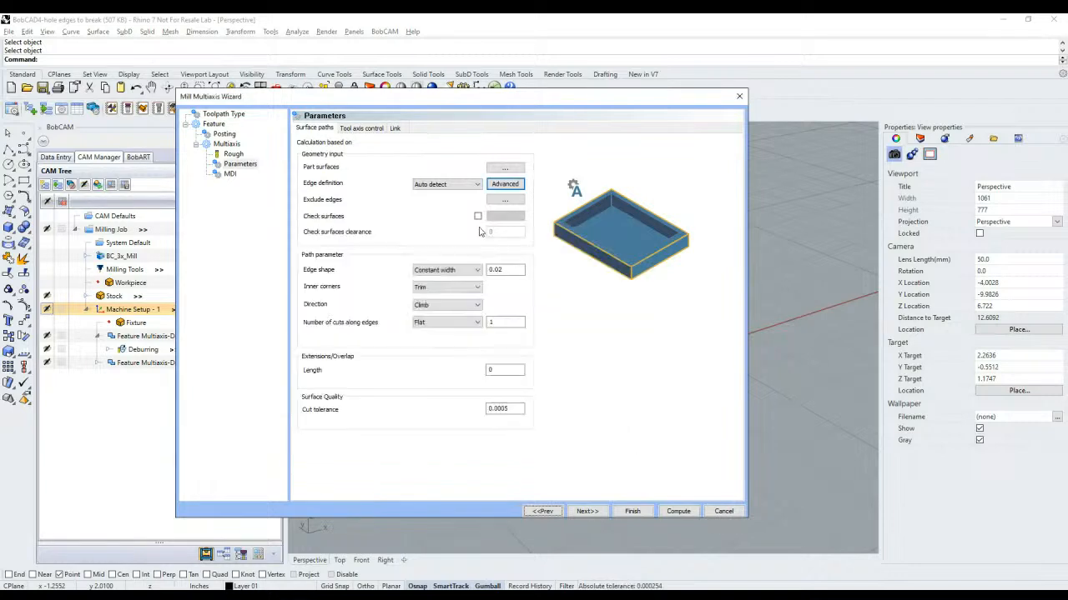
Step: Set the edge definition to User defined and pick the curved ramp's upper side edge and the edge curves around the slot
left_click(445, 188)
left_click(432, 203)
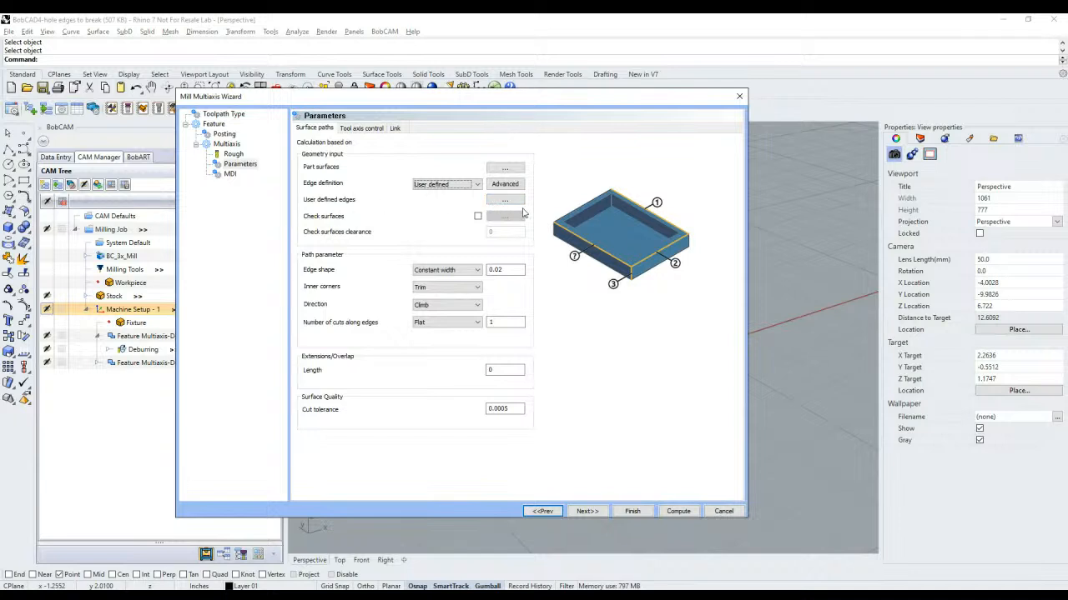
left_click(507, 202)
left_click(522, 412)
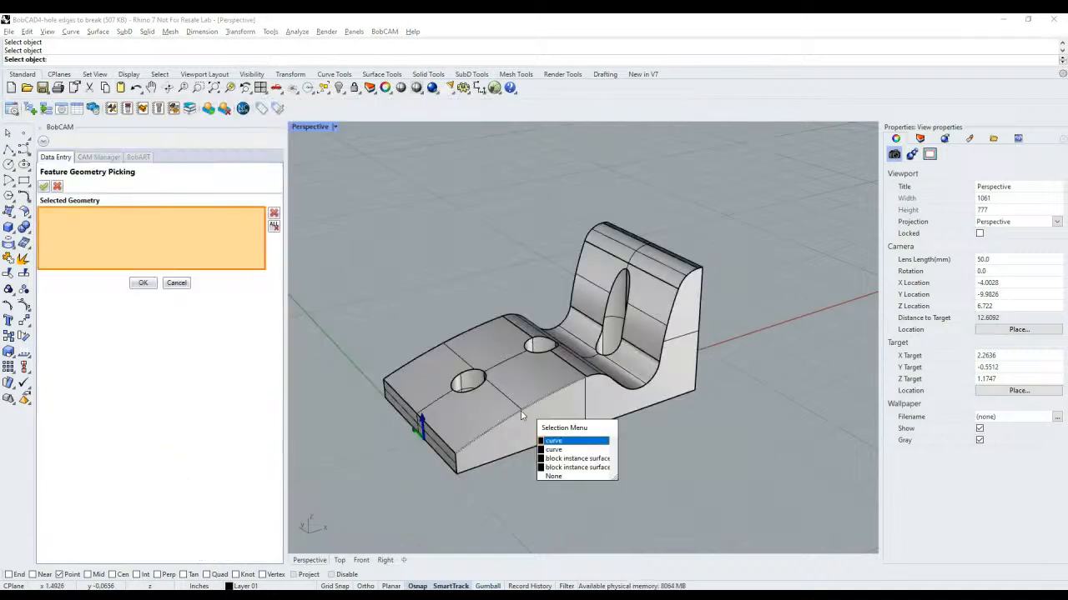
left_click(563, 442)
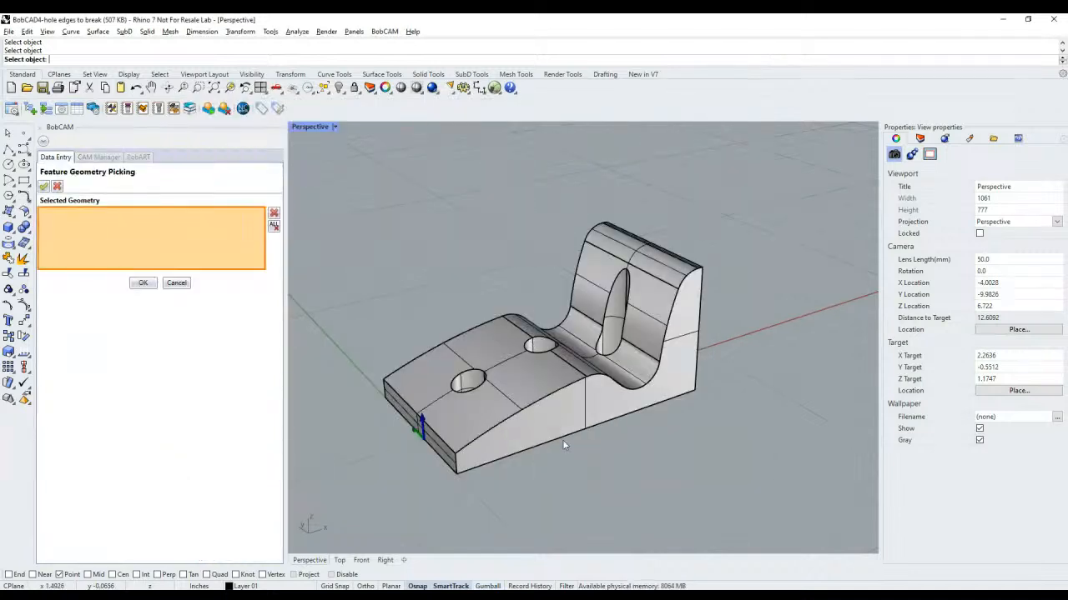
left_click(616, 294)
left_click(646, 320)
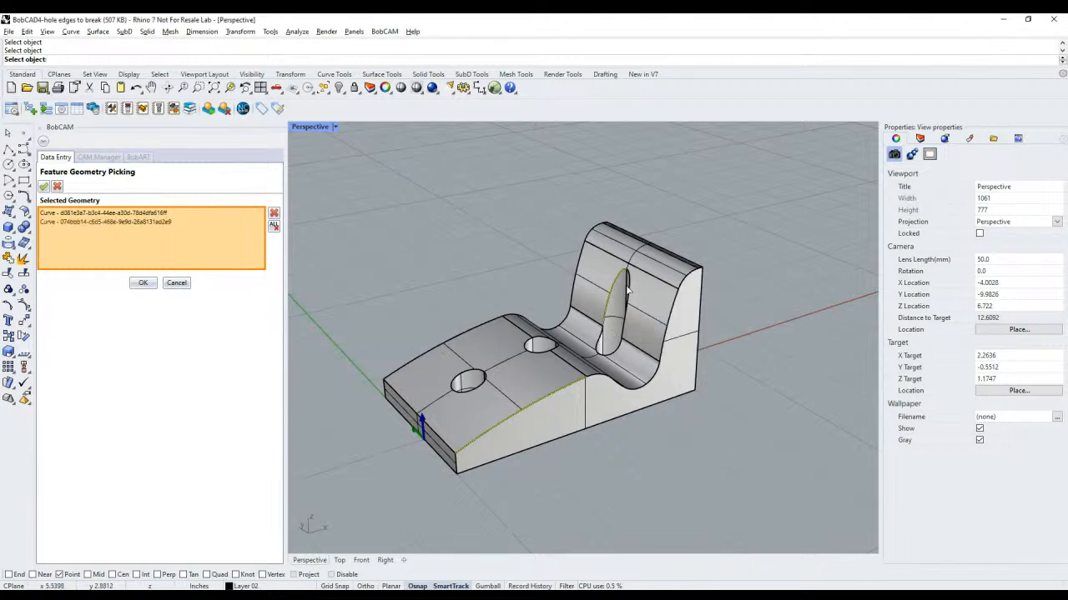
left_click(632, 290)
left_click(663, 316)
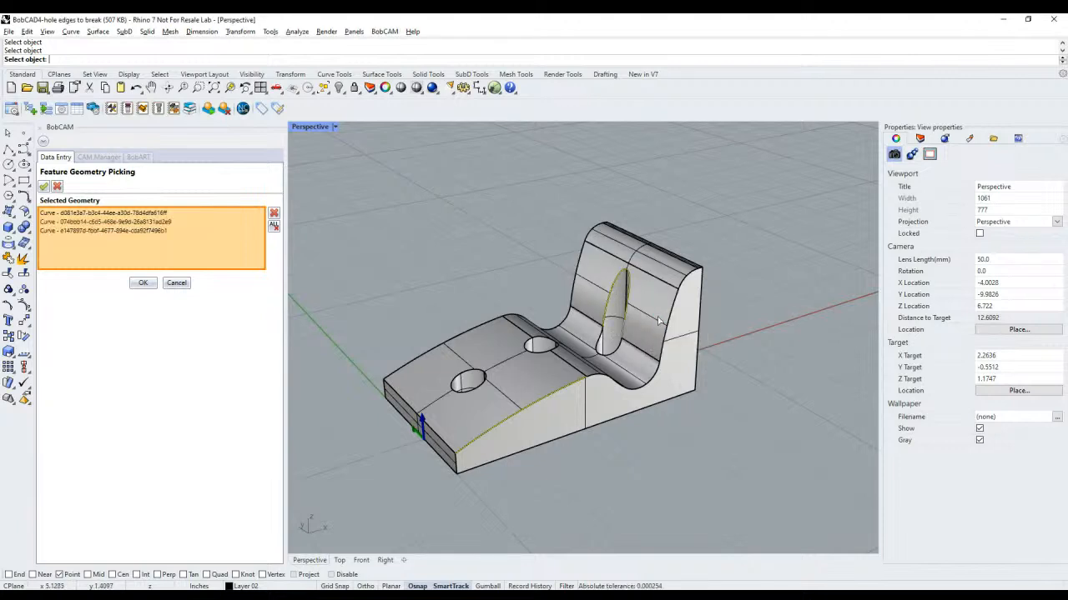
left_click(612, 356)
left_click(648, 383)
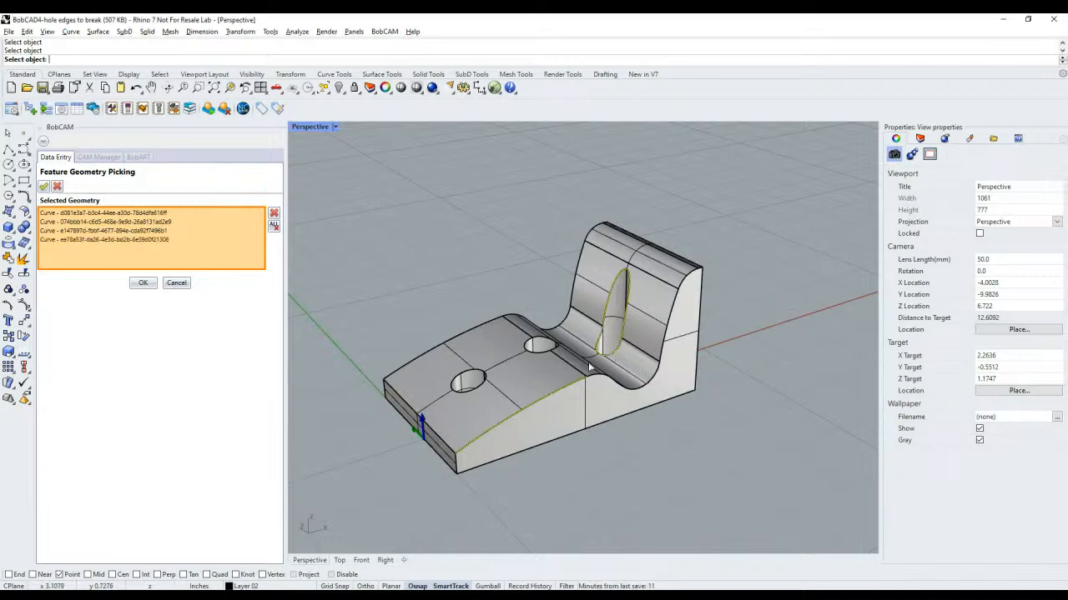
Step: Add the top edge curves of both holes in the ramp to the user defined edges and accept the selection
left_click(552, 355)
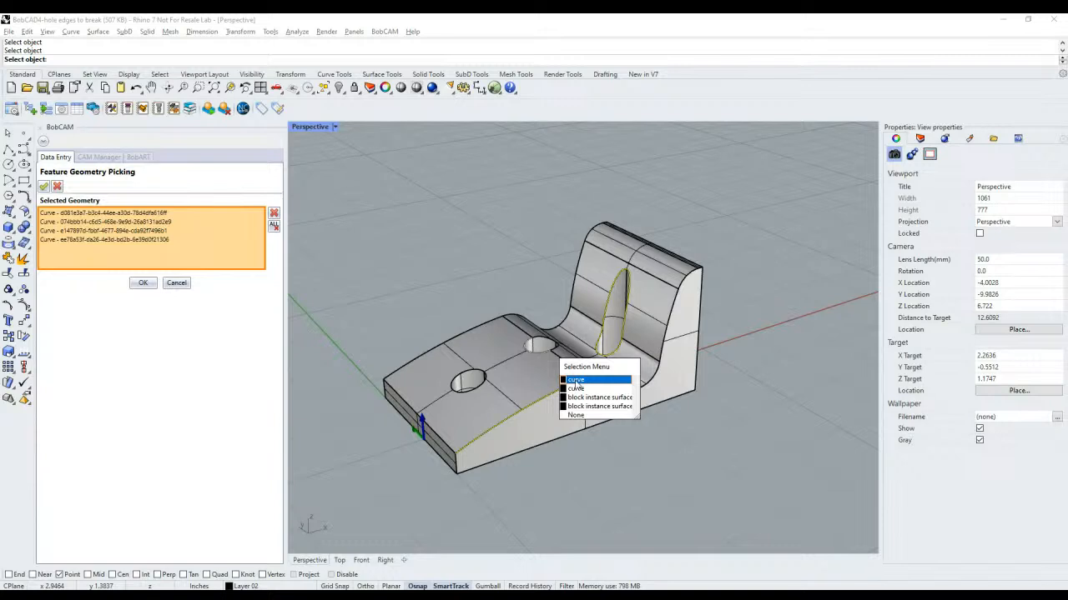
left_click(579, 382)
left_click(547, 344)
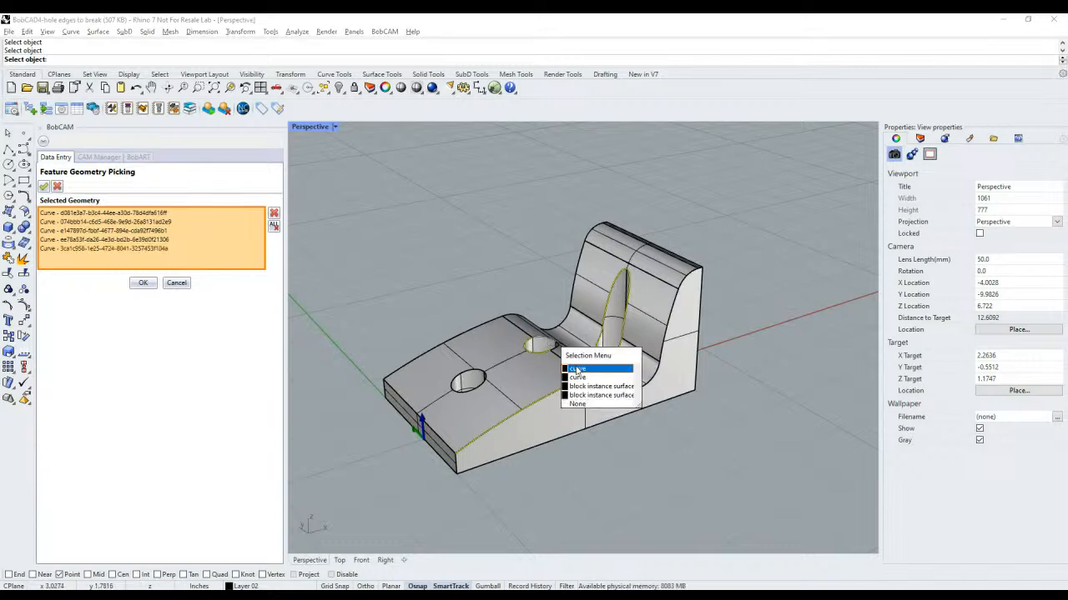
left_click(579, 372)
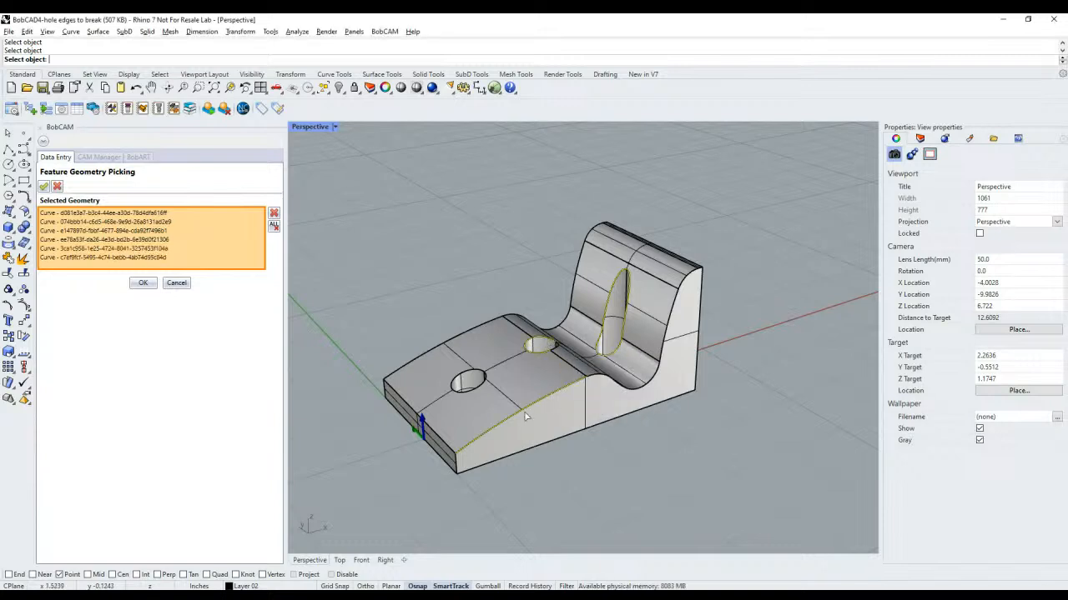
left_click(472, 376)
left_click(505, 398)
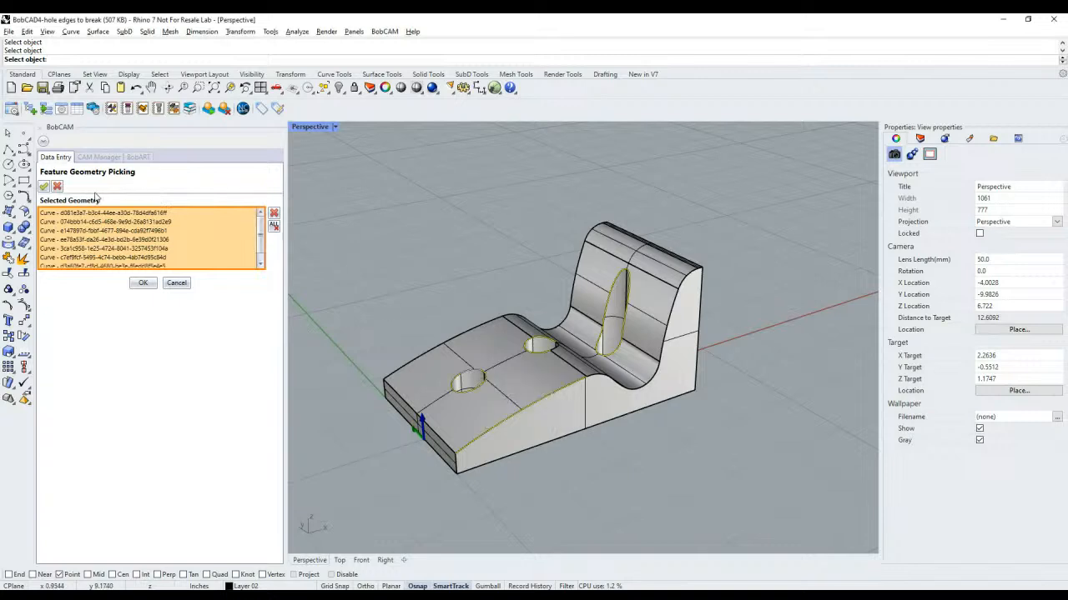
left_click(45, 188)
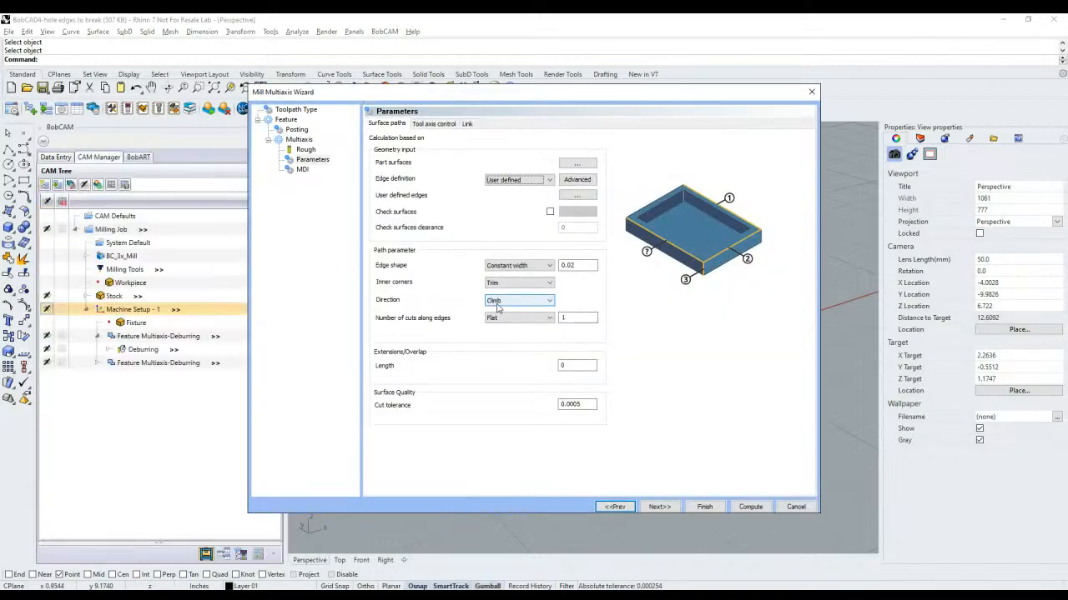
Step: Compare the Constant depth edge shape with Constant width, keep Constant width and set its value to 0.01
left_click(582, 266)
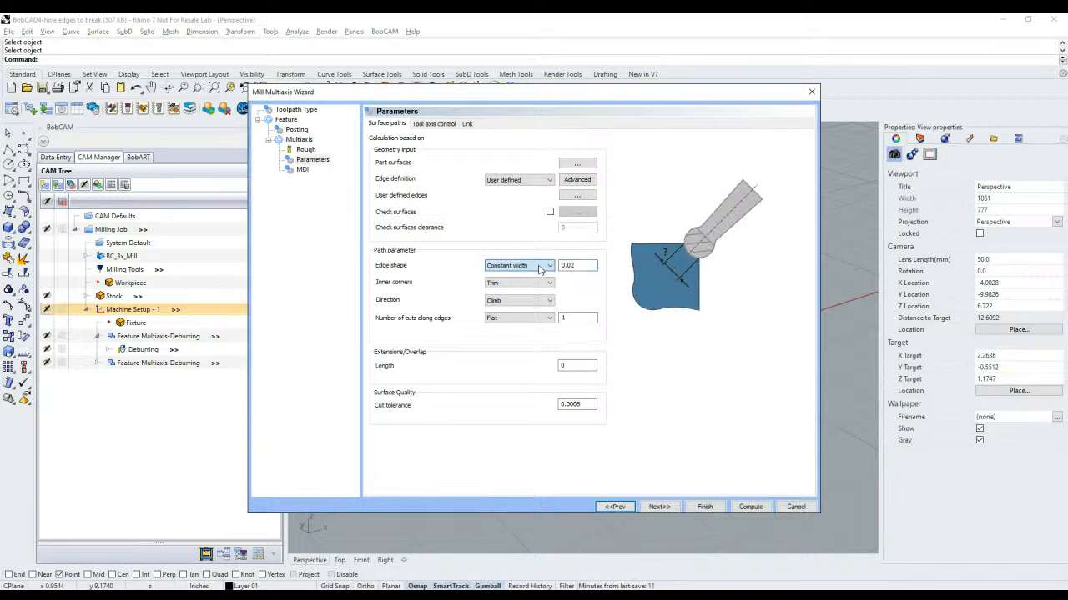
left_click(528, 283)
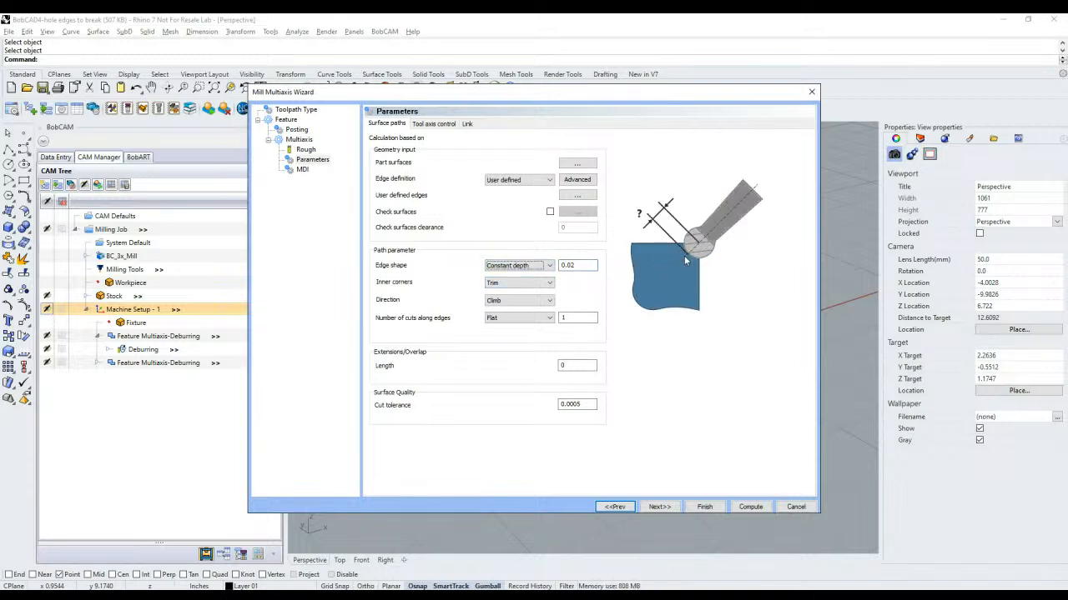
left_click(535, 268)
left_click(536, 276)
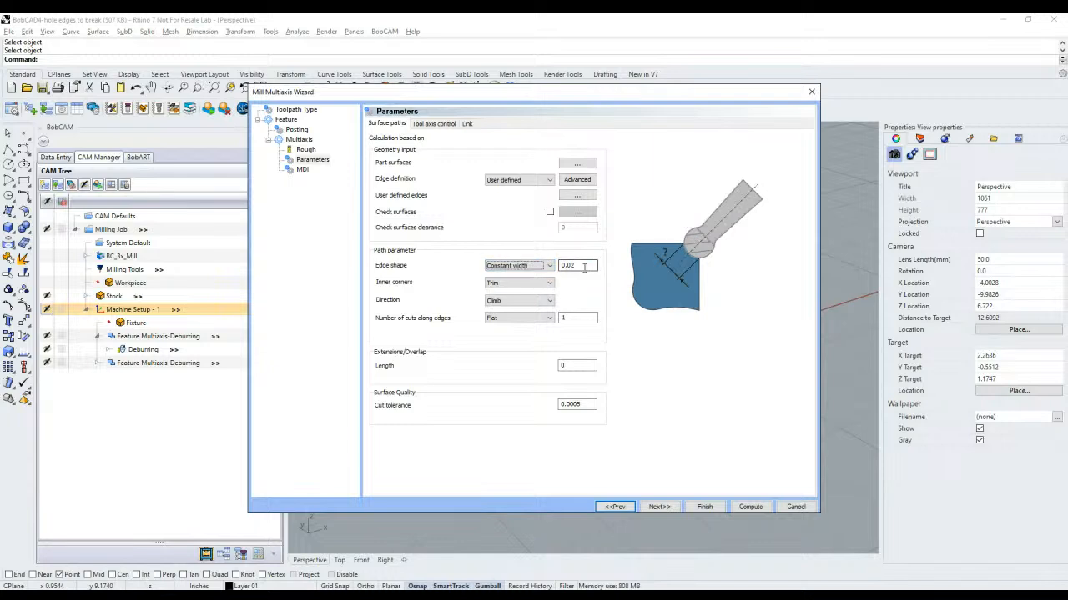
left_click_drag(585, 267, 571, 267)
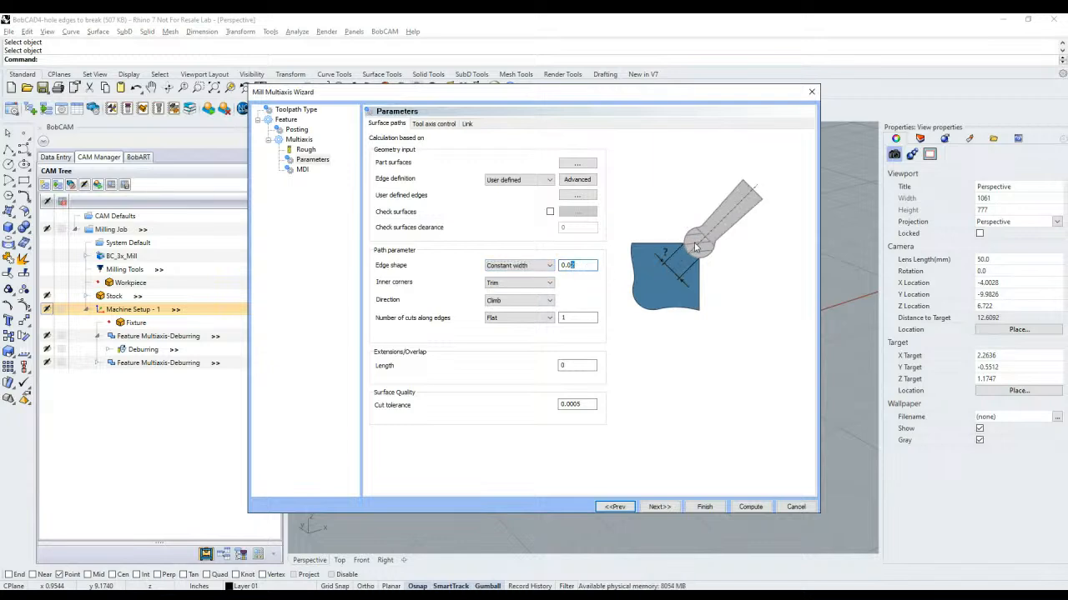
type("1")
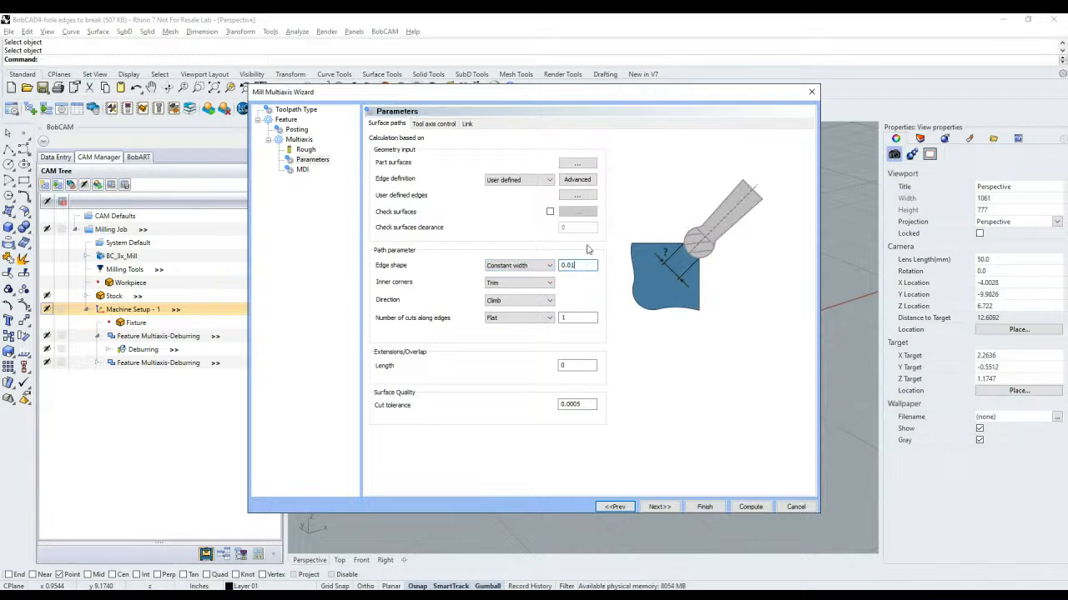
Step: Compare the Relief and Trim options for inner corners, leaving Trim selected, and look at the Climb direction preview
left_click(516, 284)
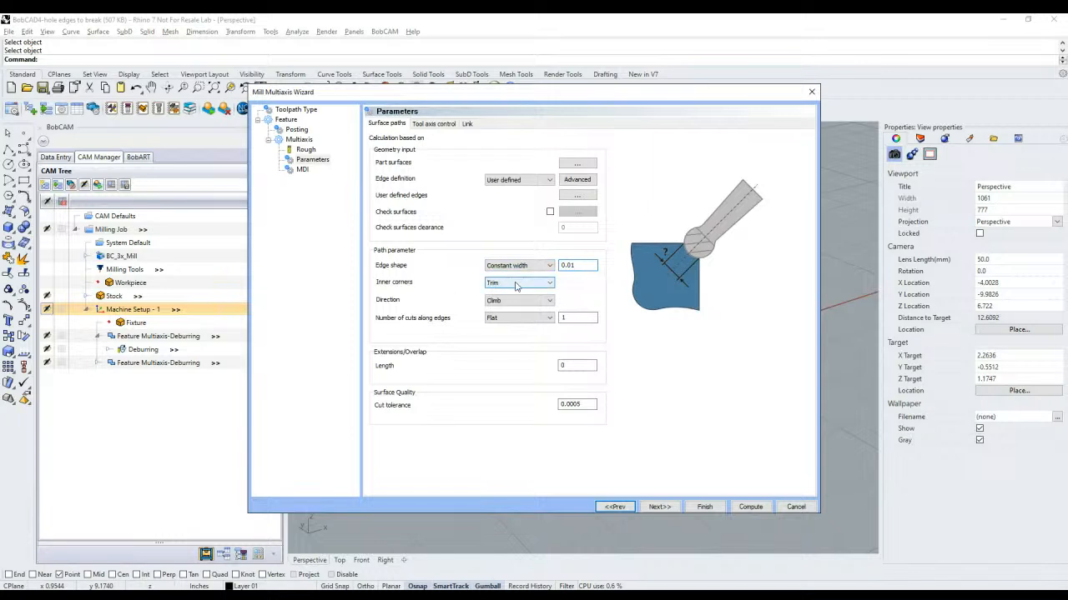
left_click(510, 301)
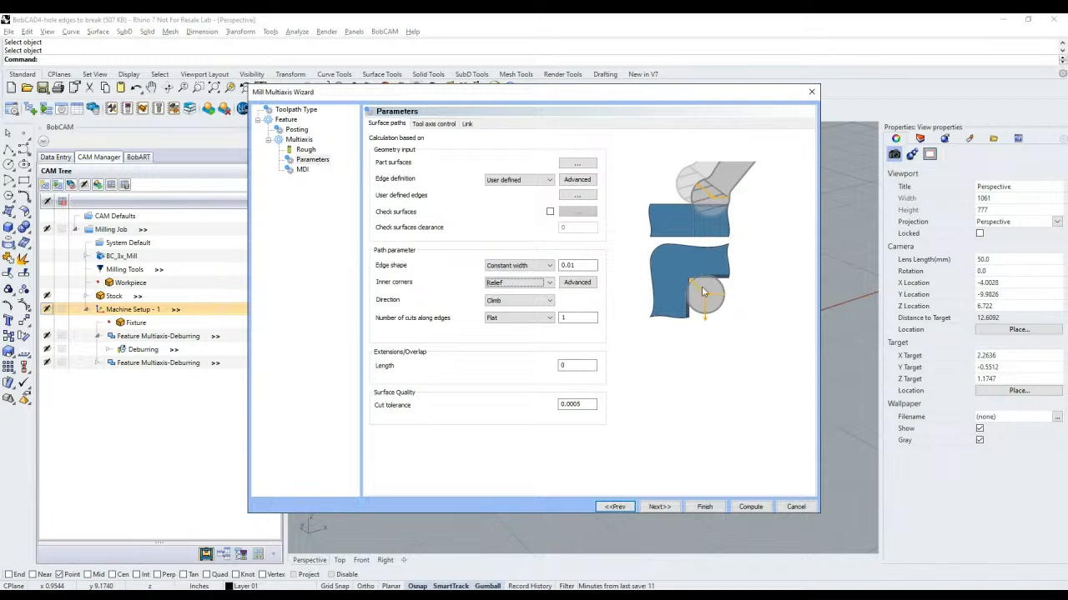
scroll(538, 286, "up", 1)
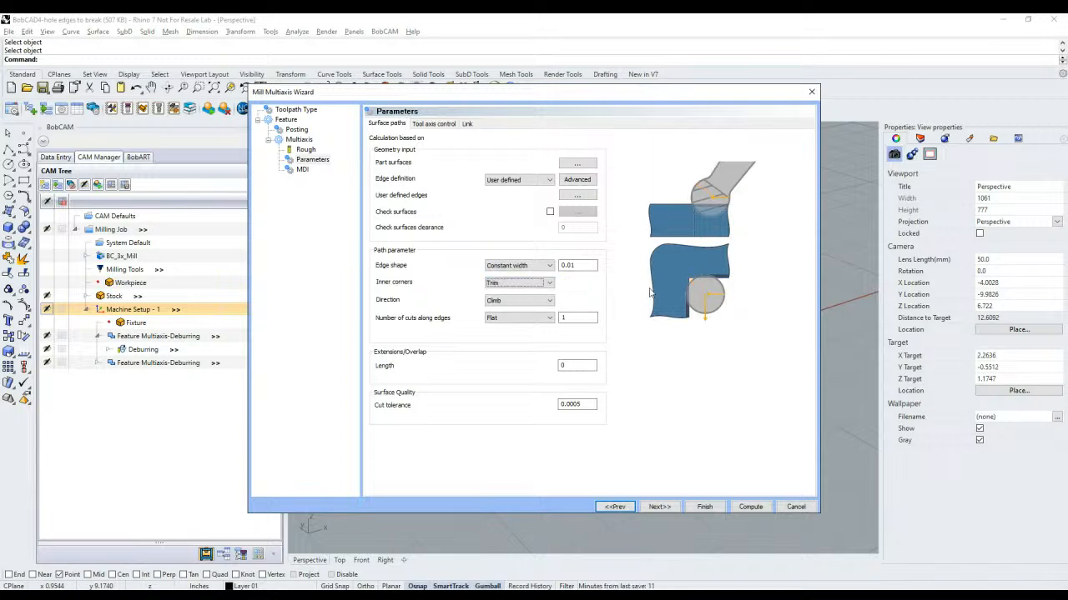
scroll(541, 283, "down", 1)
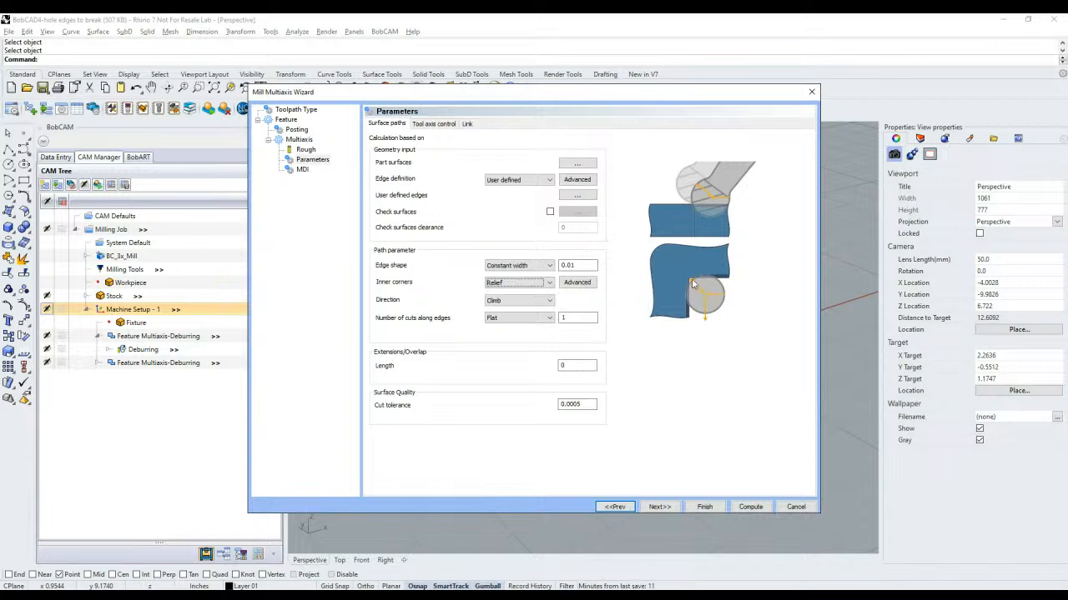
left_click(548, 282)
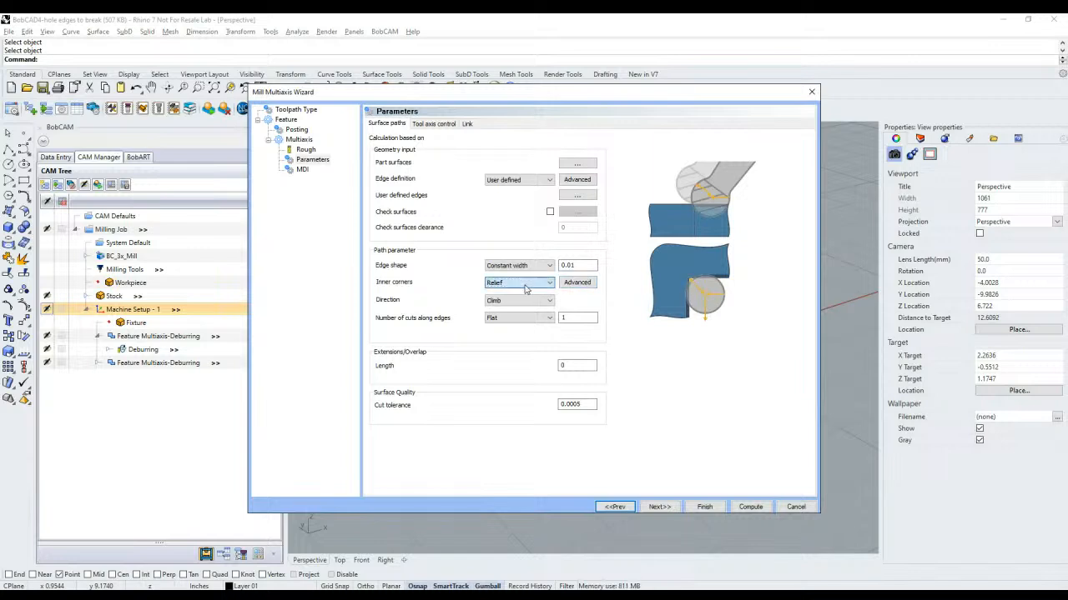
left_click(521, 297)
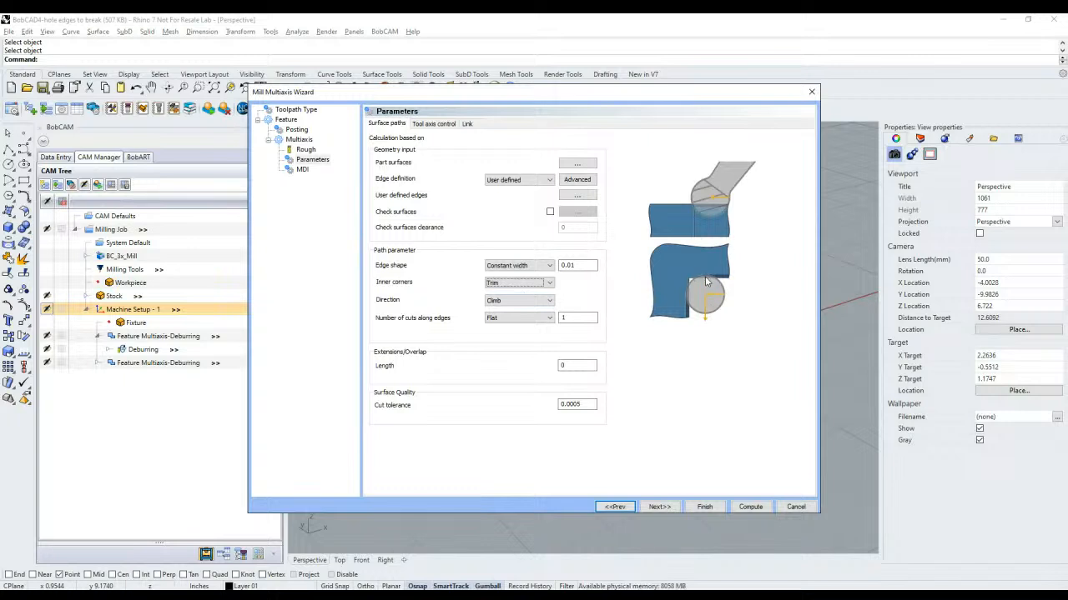
left_click(517, 282)
key("Tab")
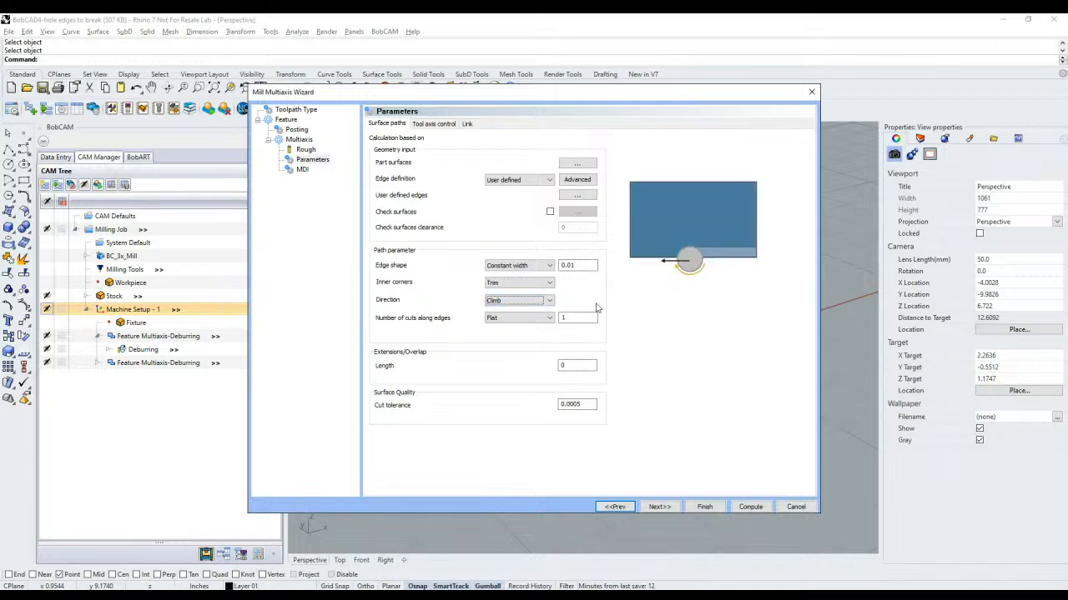
Step: Review the previews for cuts along edges, extension length and cut tolerance, check the 3-axis tool axis control, and compute the deburring toolpath
left_click(572, 320)
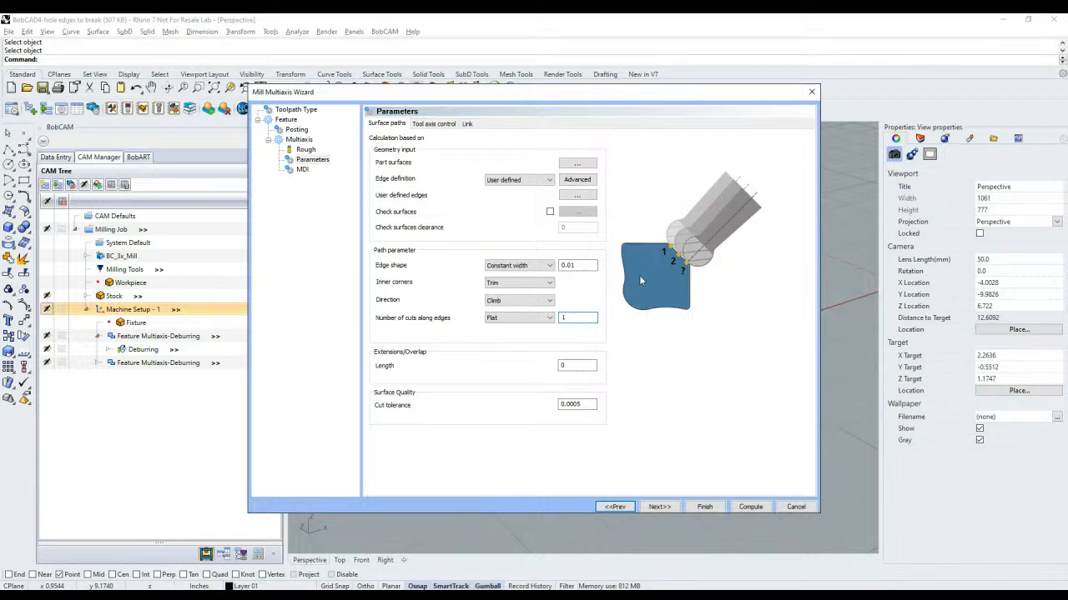
left_click(573, 365)
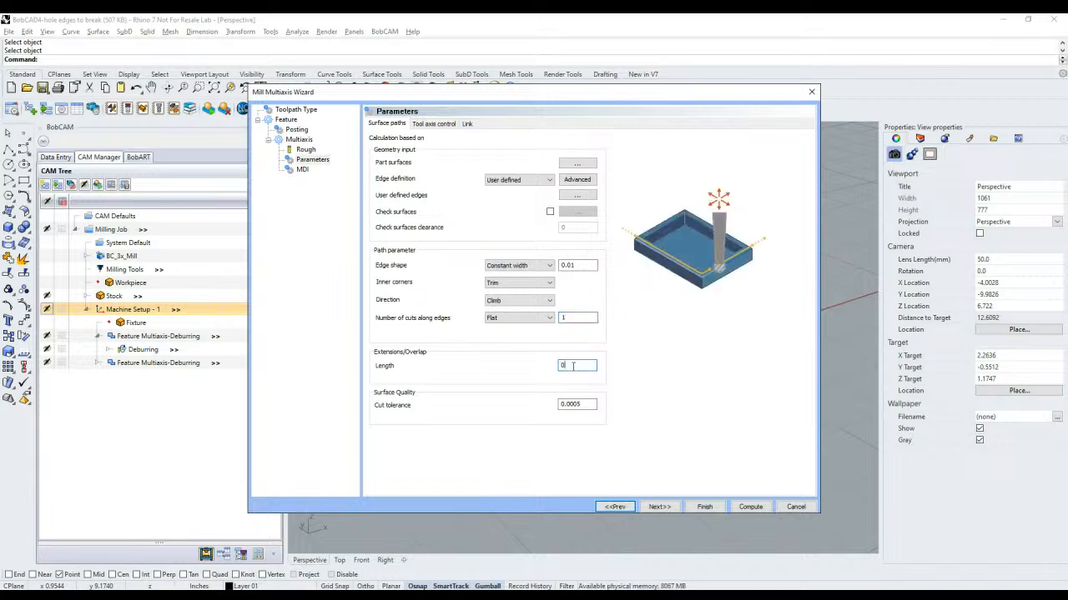
left_click(574, 406)
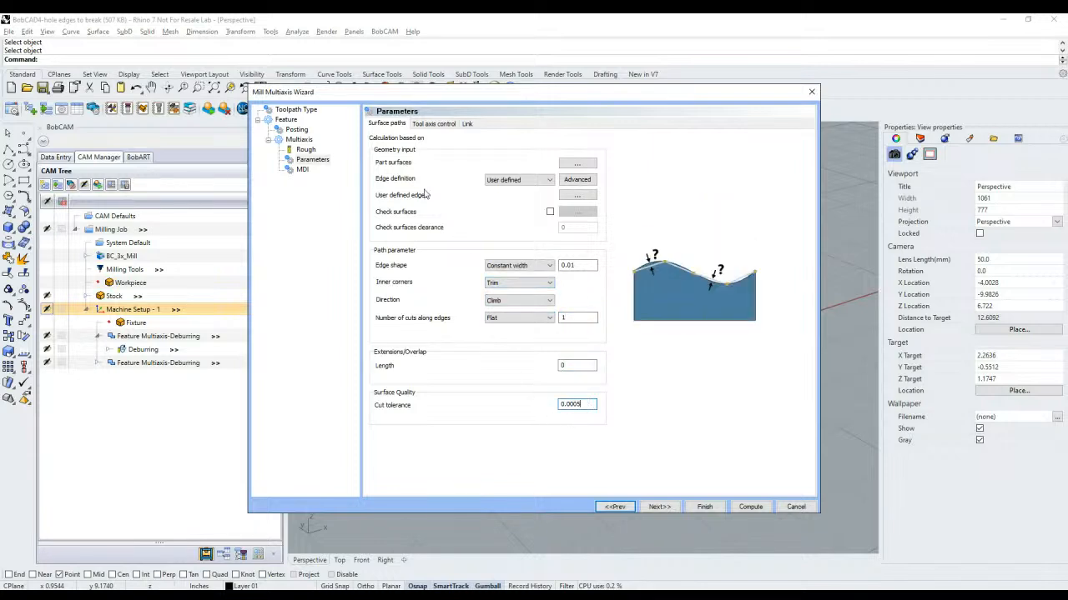
left_click(427, 124)
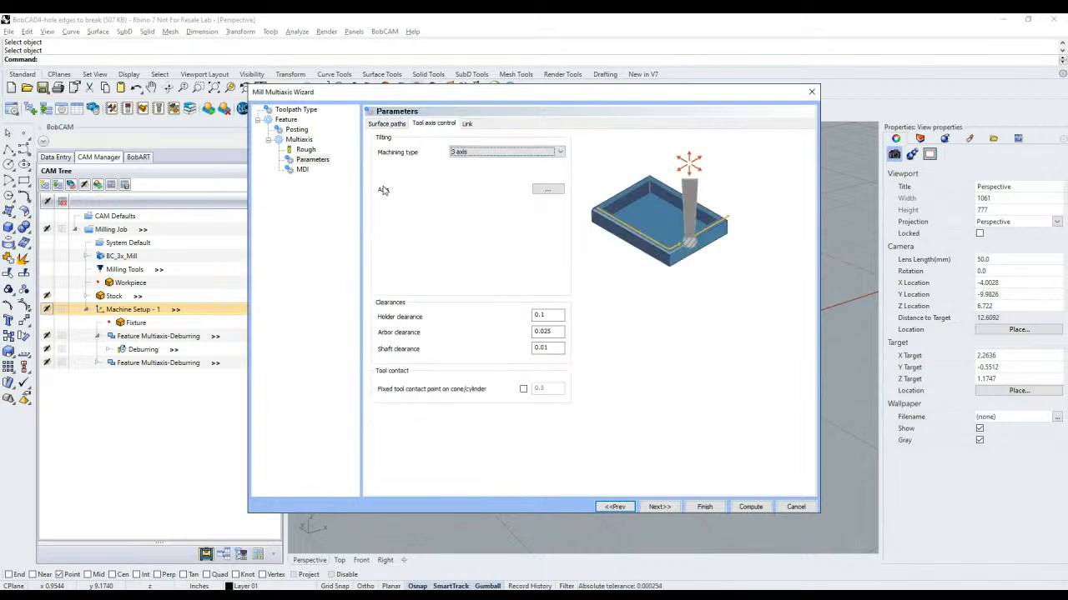
left_click(750, 507)
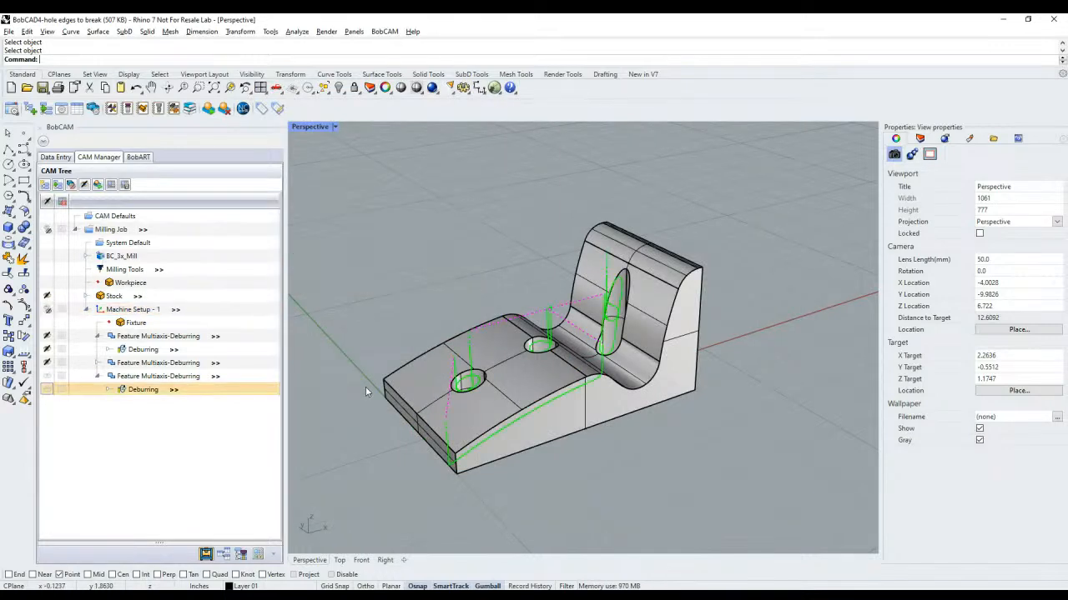
Step: Backplot the newly computed deburring operation, step through its first moves, and play the simulation at a higher speed
double_click(212, 392)
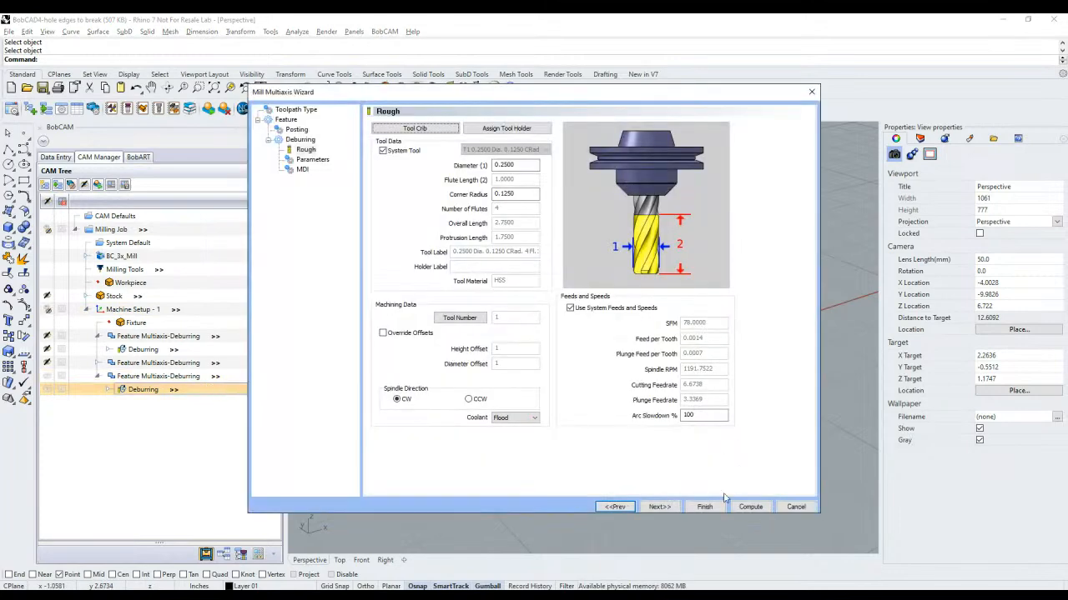
left_click(695, 507)
right_click(197, 392)
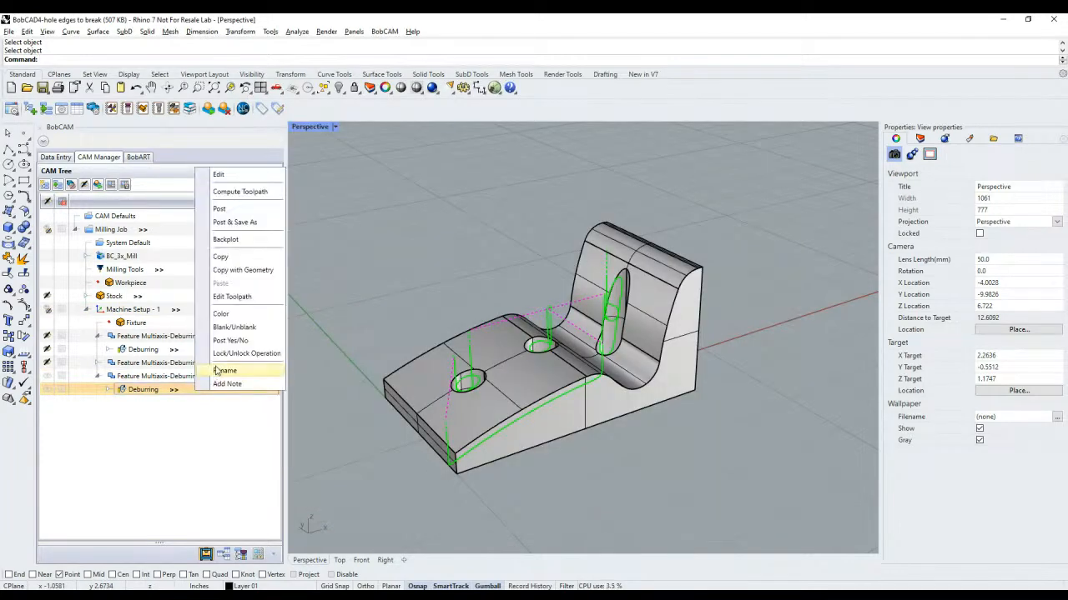
left_click(239, 242)
left_click(180, 201)
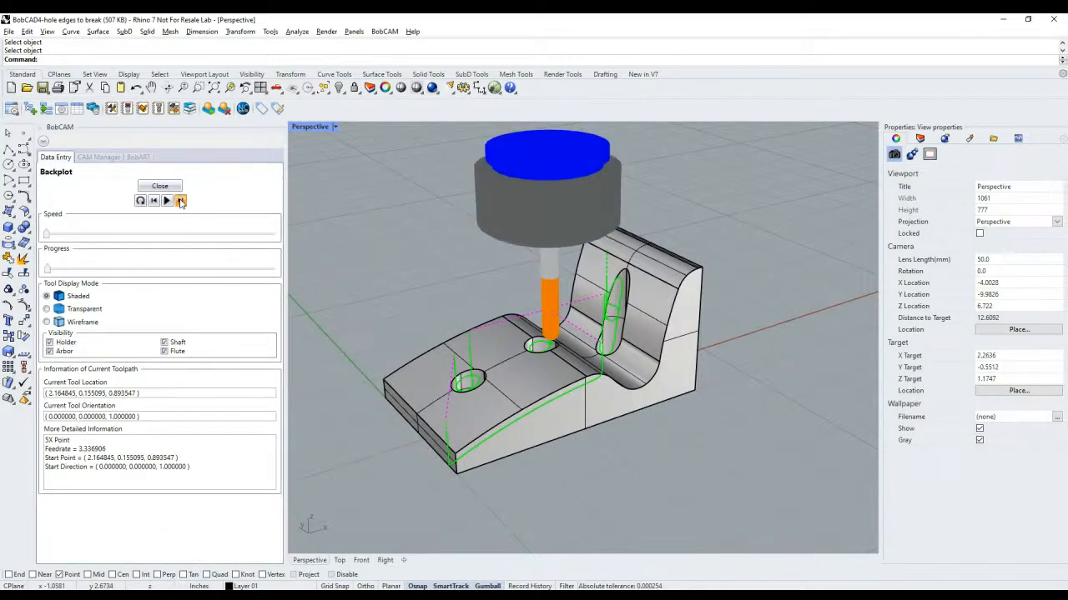
left_click(180, 201)
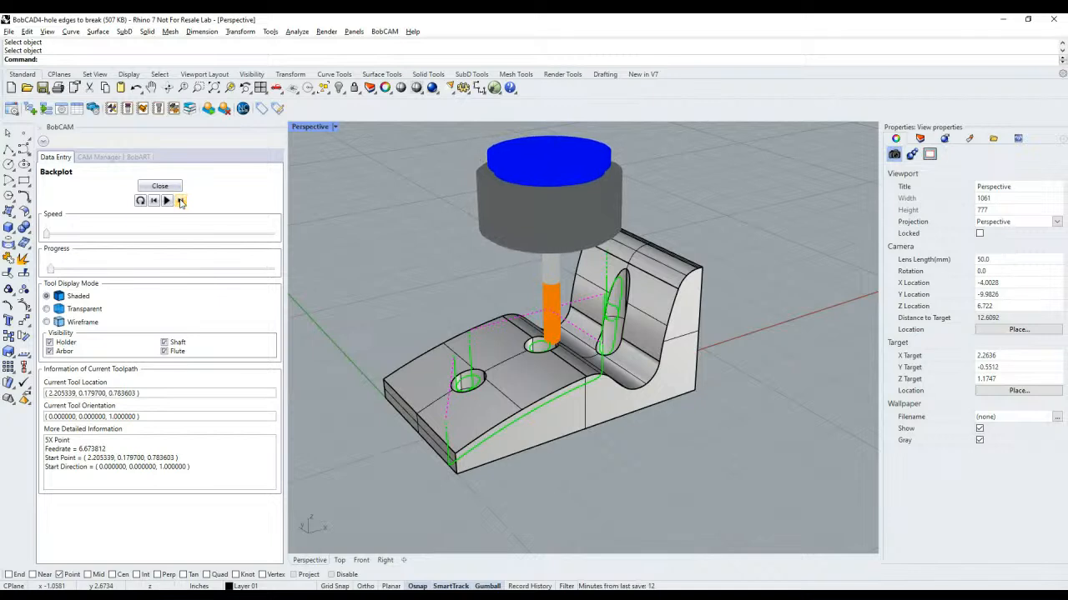
left_click(167, 201)
left_click(167, 233)
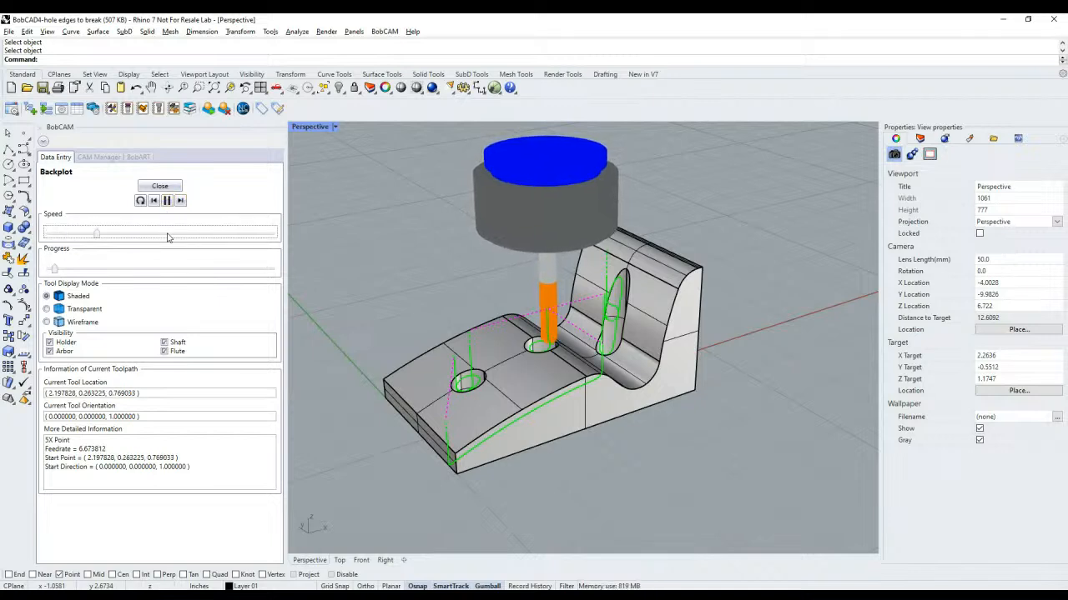
left_click(167, 235)
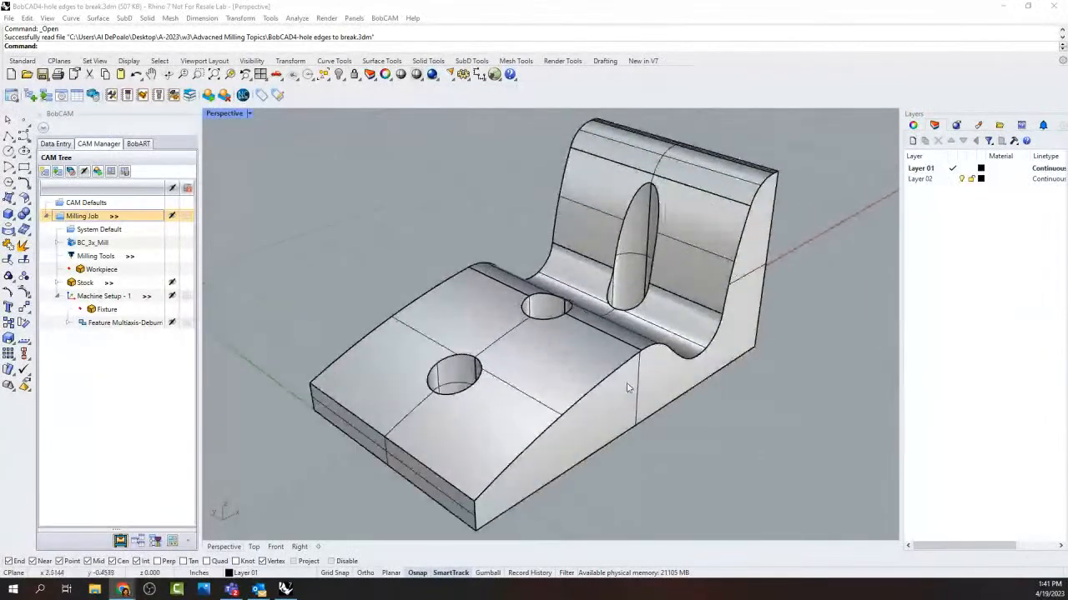
Step: Expand the existing multiaxis deburring feature and examine its toolpath around the two holes and the slot
right_click_drag(751, 446, 234, 326)
left_click(69, 322)
left_click(114, 336)
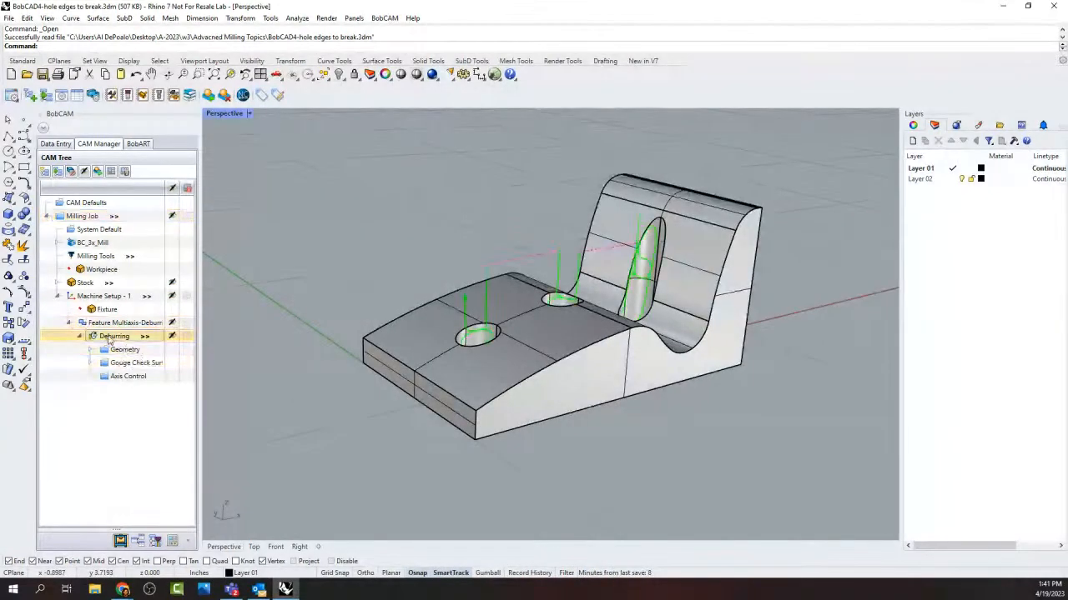
right_click_drag(451, 355, 622, 310)
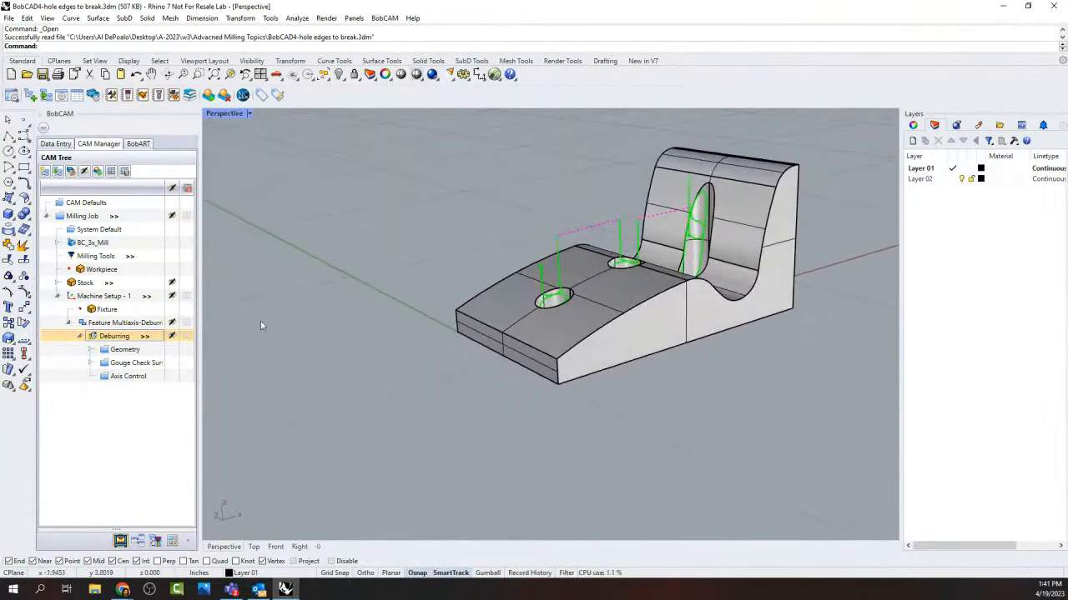
right_click(115, 336)
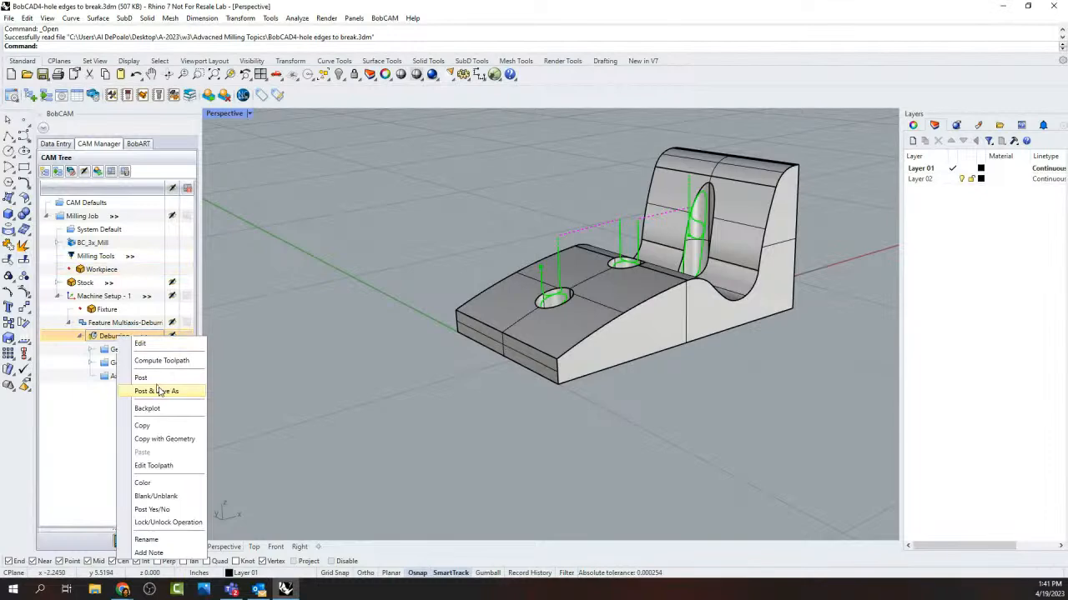
left_click(72, 407)
left_click(70, 322)
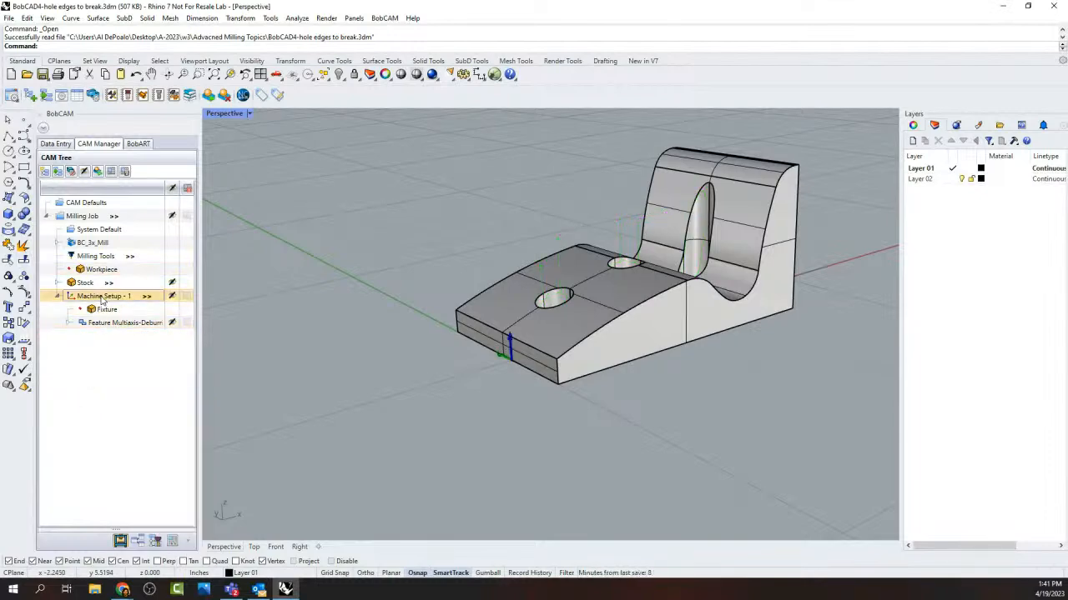
right_click(100, 295)
left_click(171, 423)
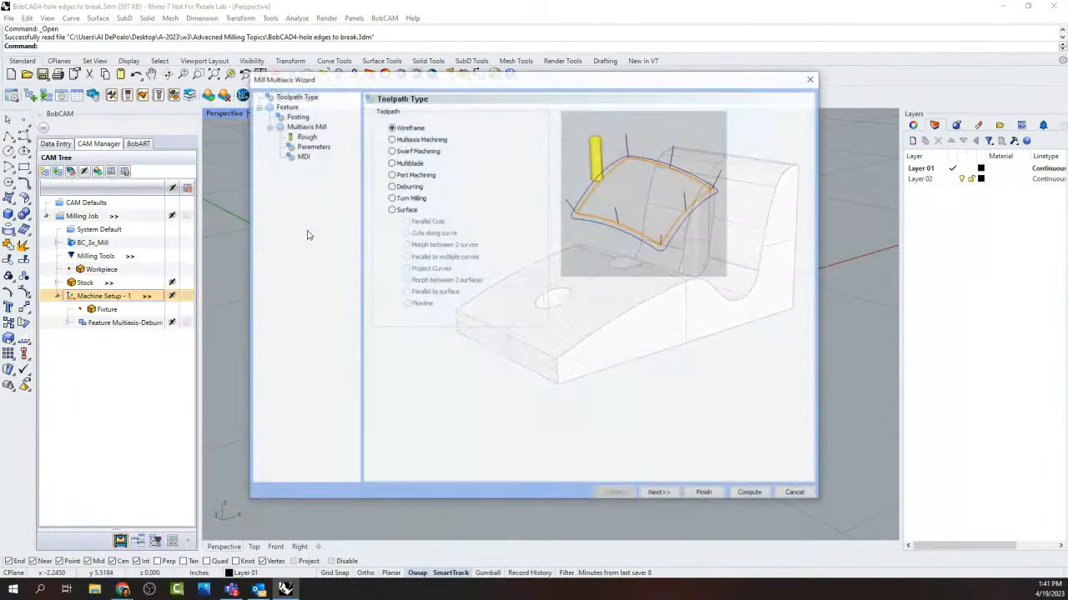
left_click(787, 486)
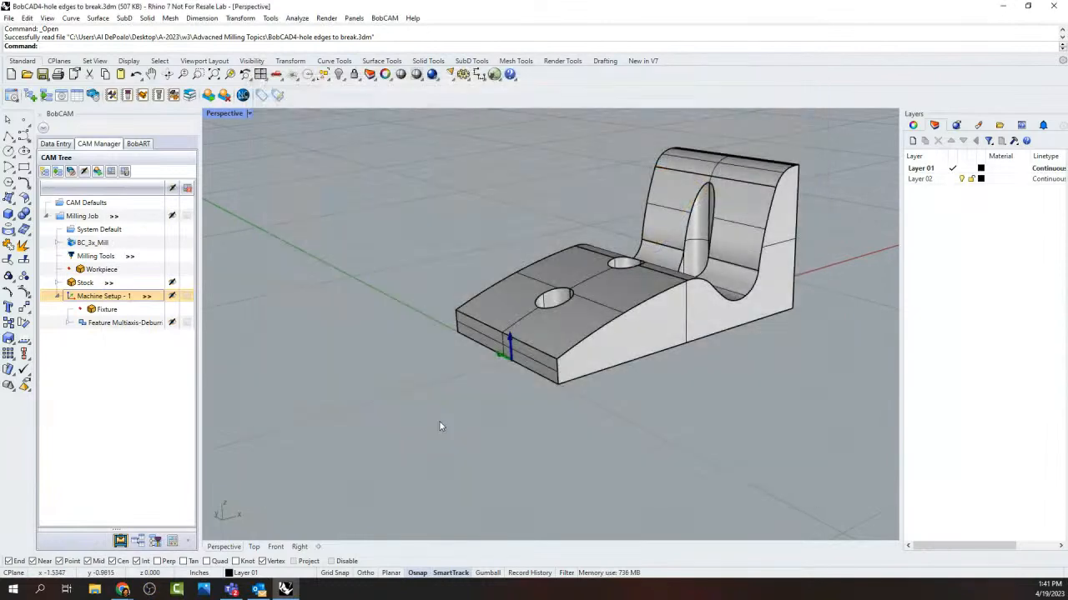
Step: Inspect the user defined edges and machining surfaces assigned to the existing deburring operation
left_click(70, 324)
left_click(111, 327)
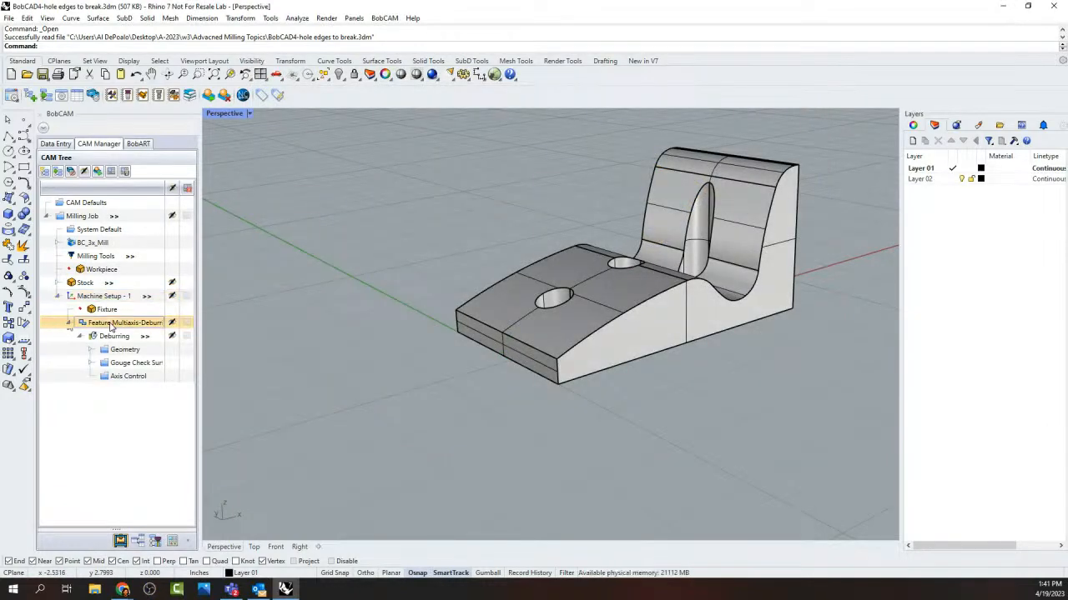
left_click(114, 338)
left_click(90, 349)
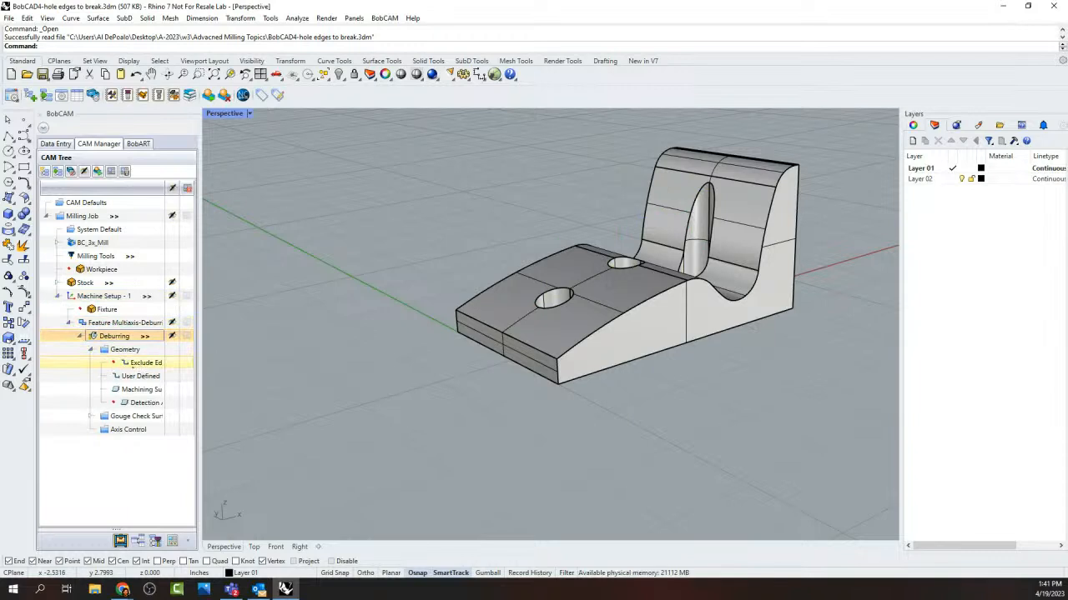
left_click(134, 376)
left_click(134, 391)
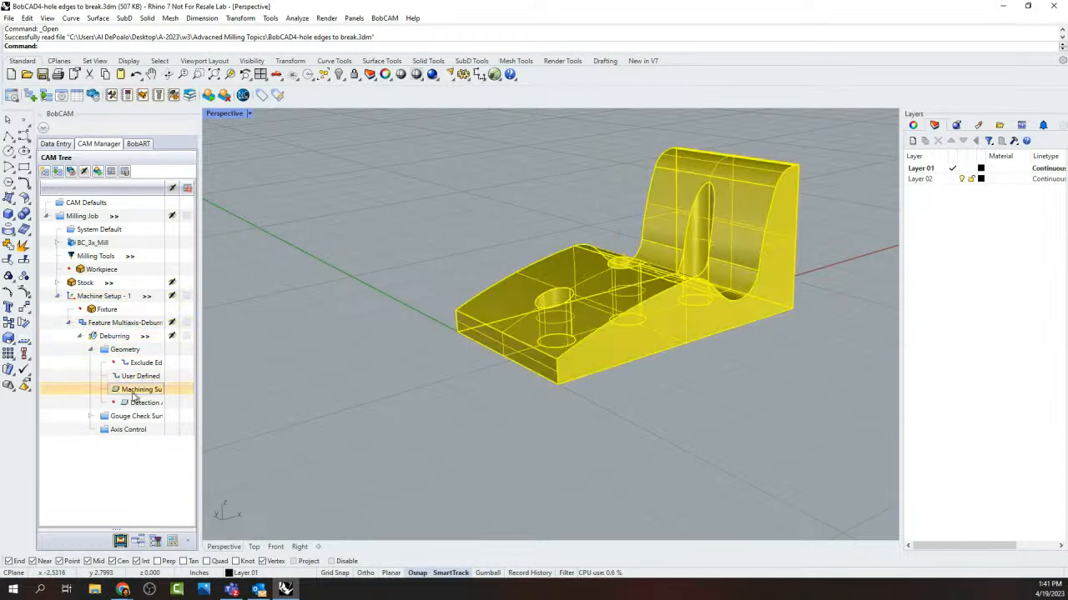
left_click(70, 325)
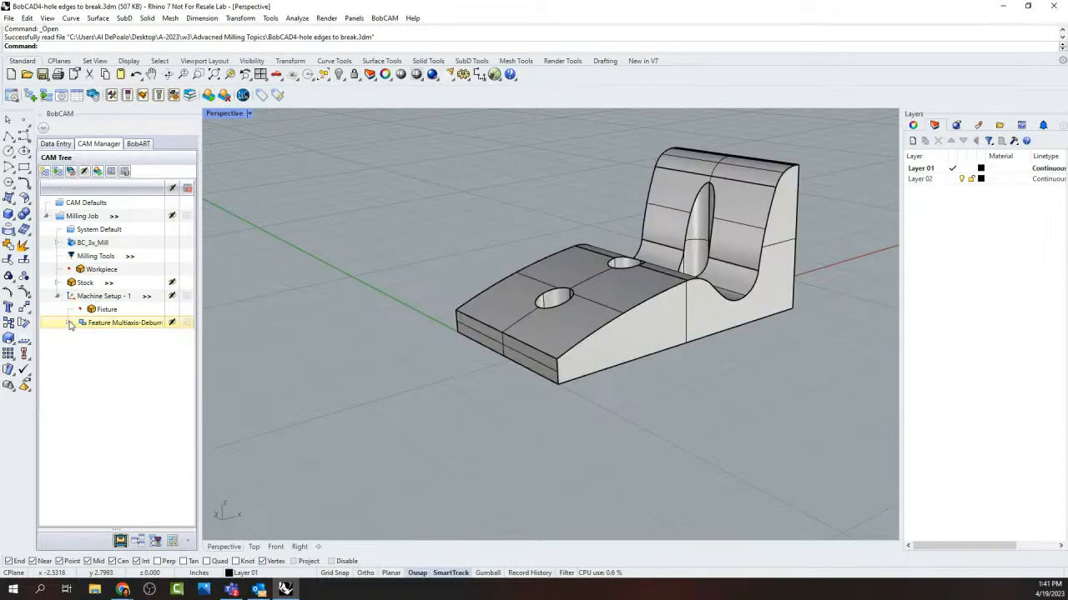
Step: Copy the multiaxis deburring feature with its geometry and paste it under Machine Setup - 1
right_click(120, 325)
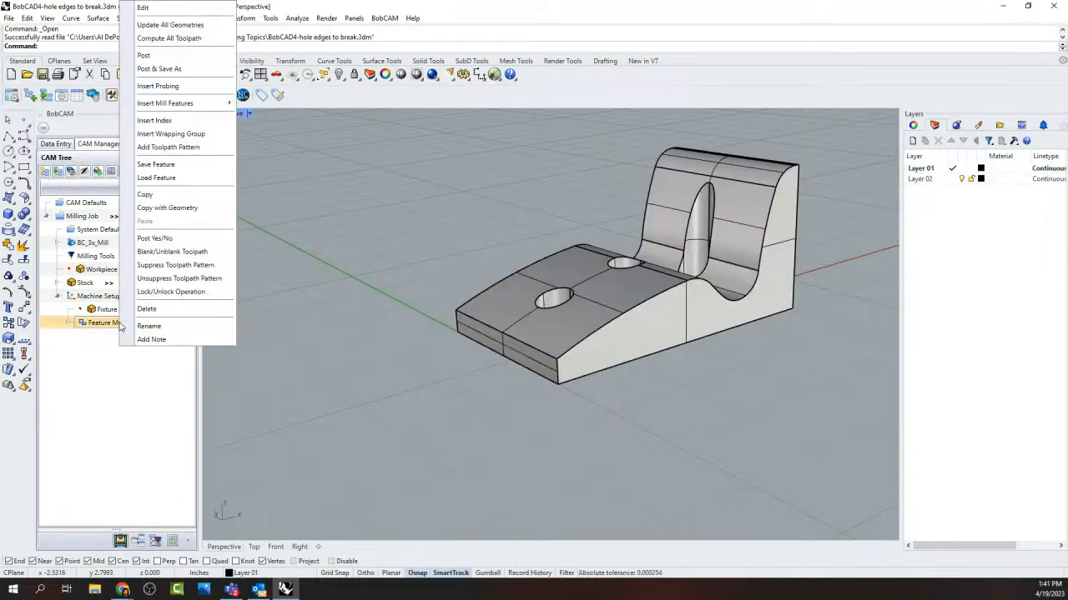
left_click(212, 210)
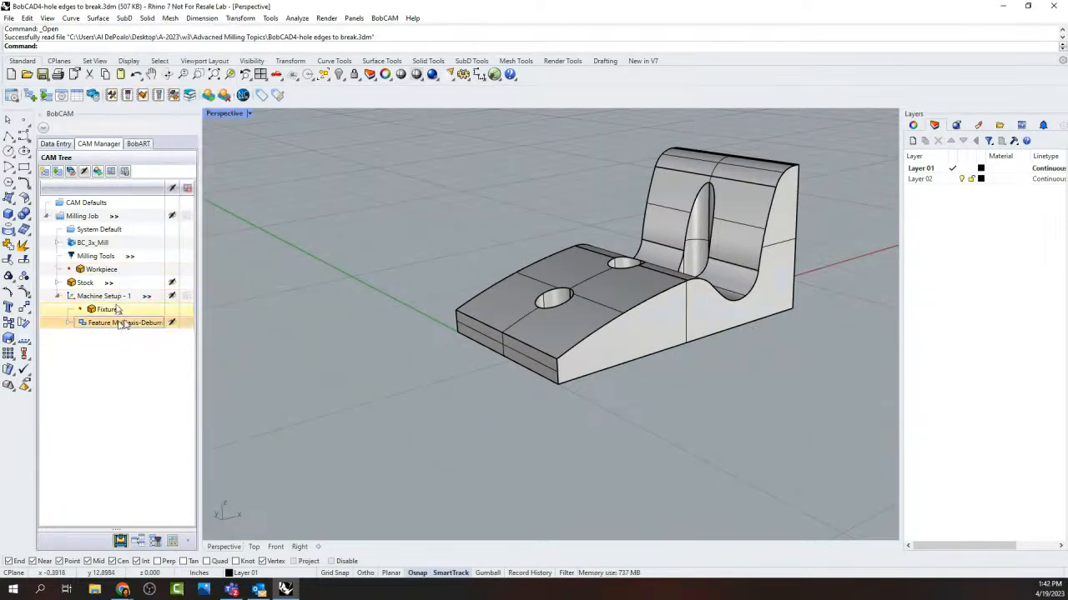
right_click(100, 296)
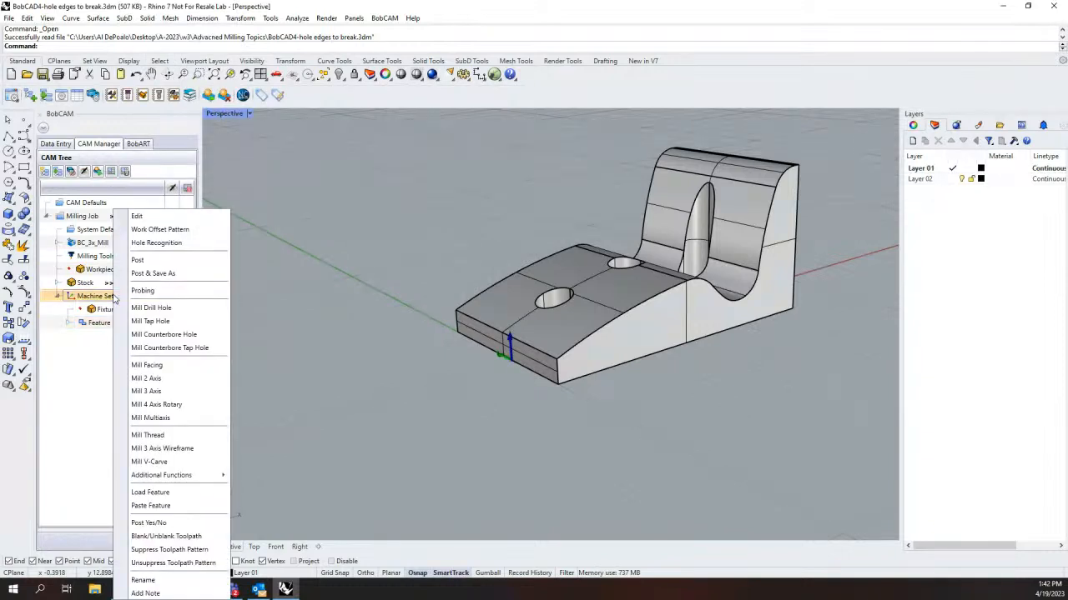
left_click(191, 505)
left_click(122, 338)
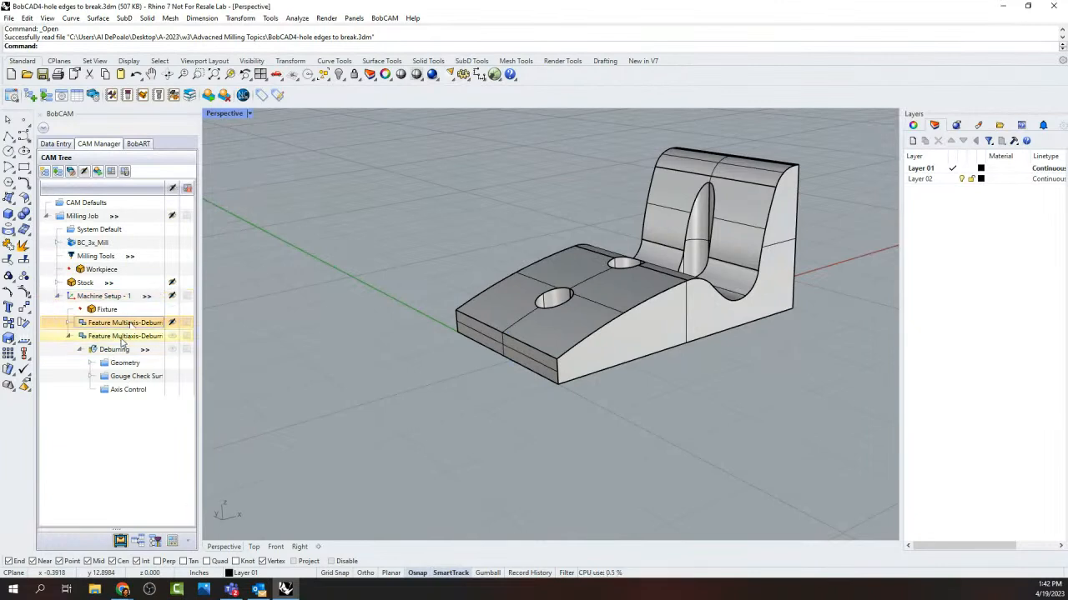
Step: Compute the copied deburring operation's toolpath and expand its geometry entries
left_click(116, 350)
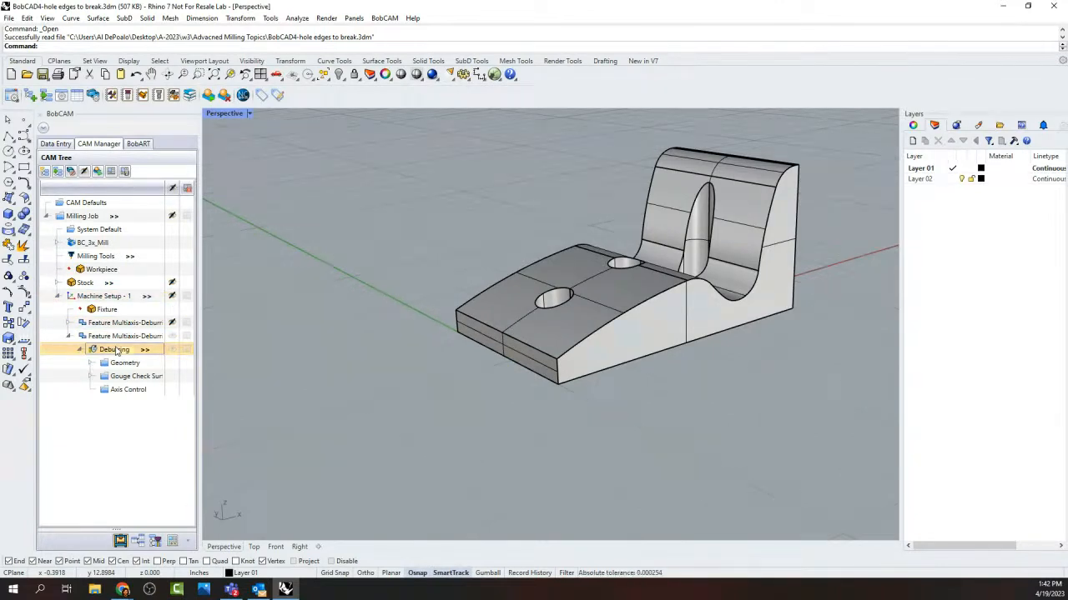
right_click(117, 350)
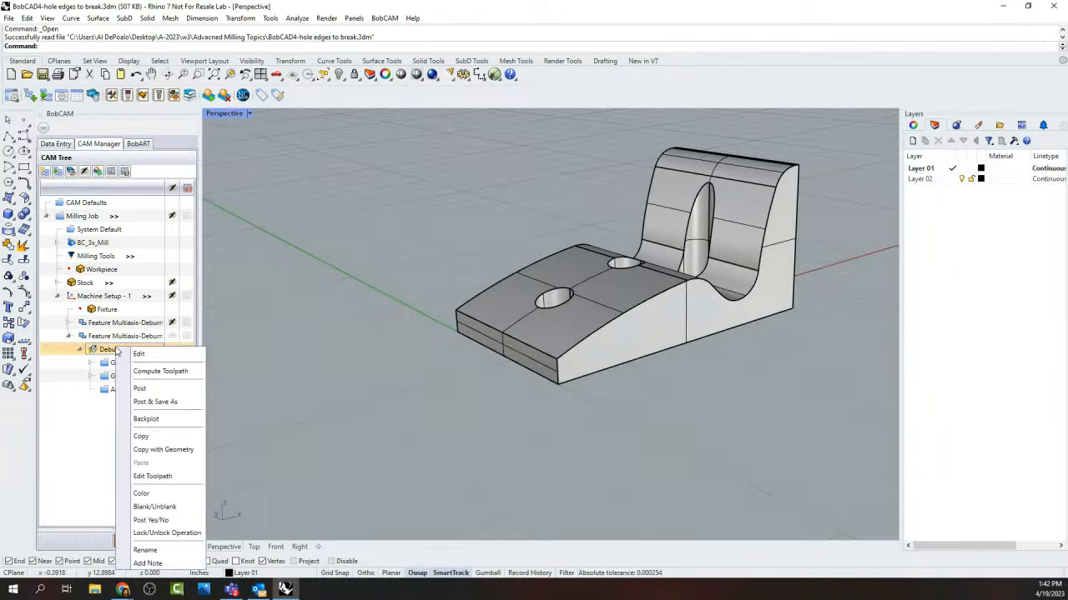
left_click(177, 371)
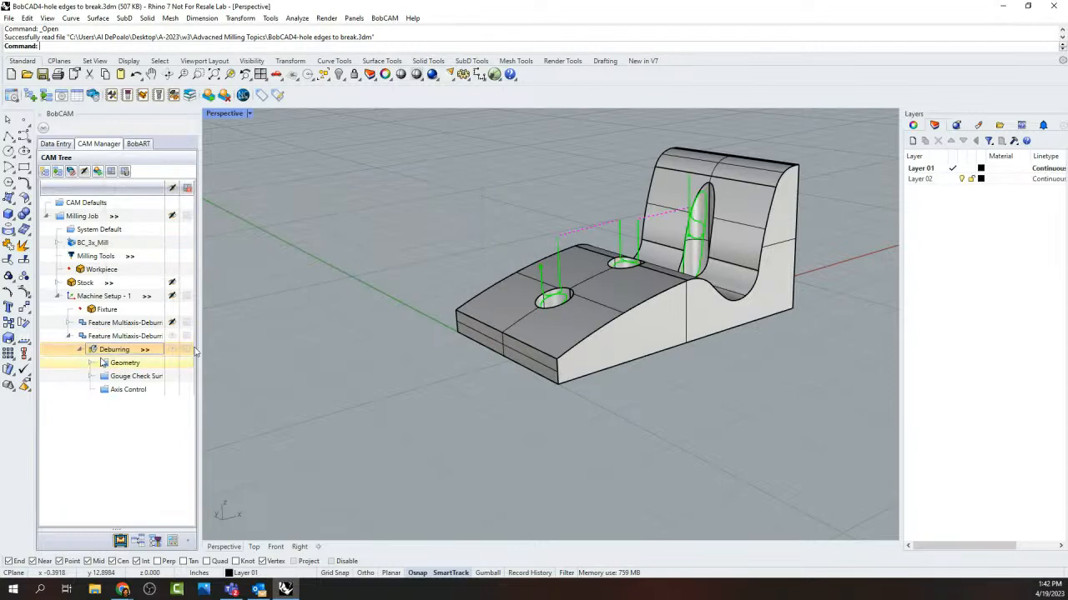
left_click(101, 362)
left_click(136, 326)
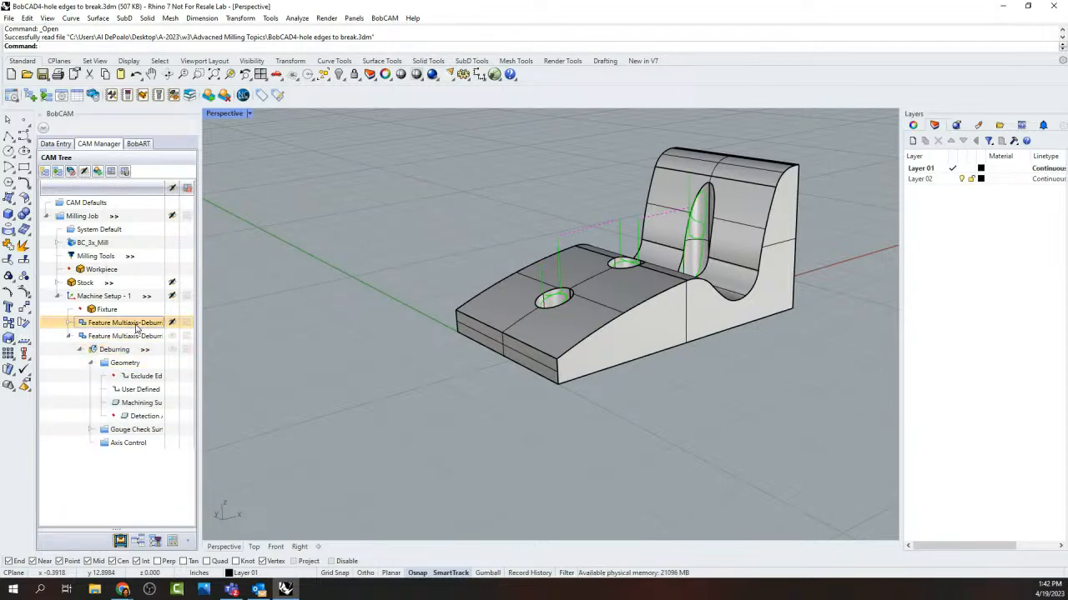
Step: Set the copied deburring operation's number of cuts along edges to 3, try Spiralize closed contours but leave it off, and finish the edit
double_click(117, 350)
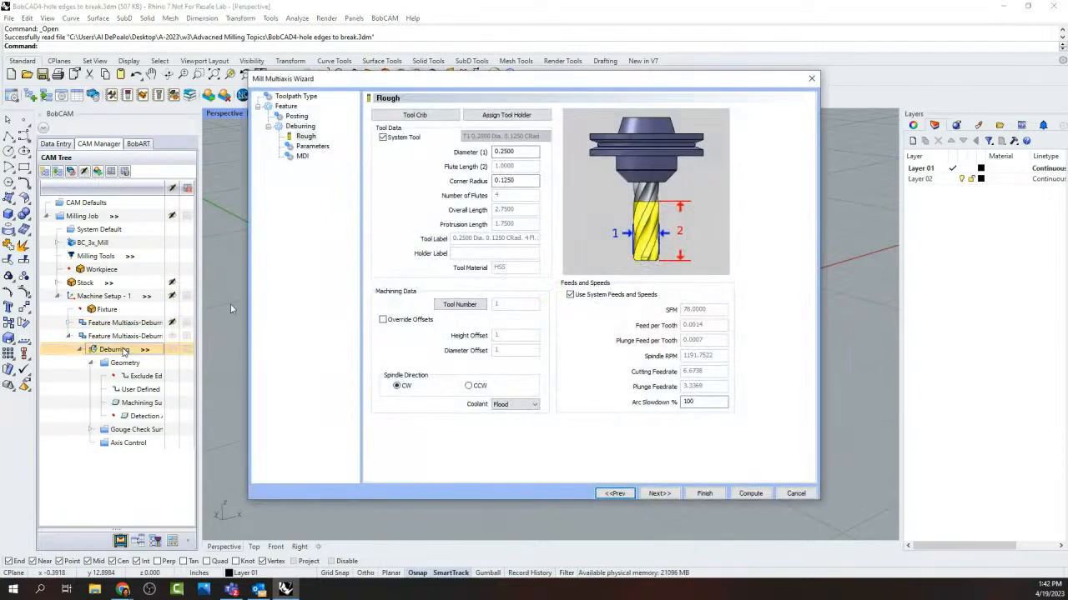
left_click(312, 146)
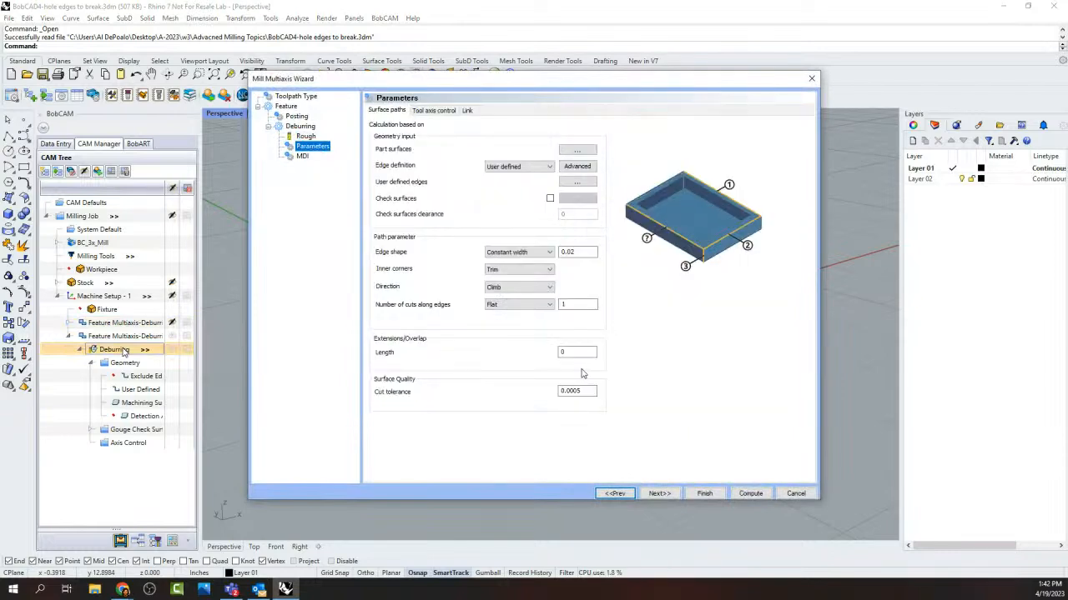
double_click(581, 305)
type("3")
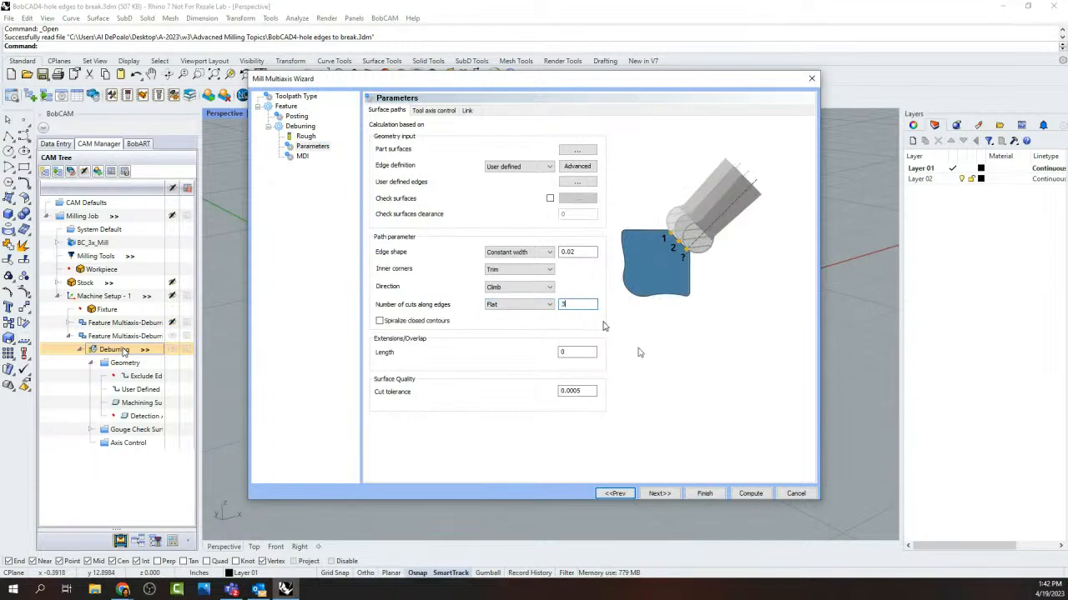
left_click(379, 321)
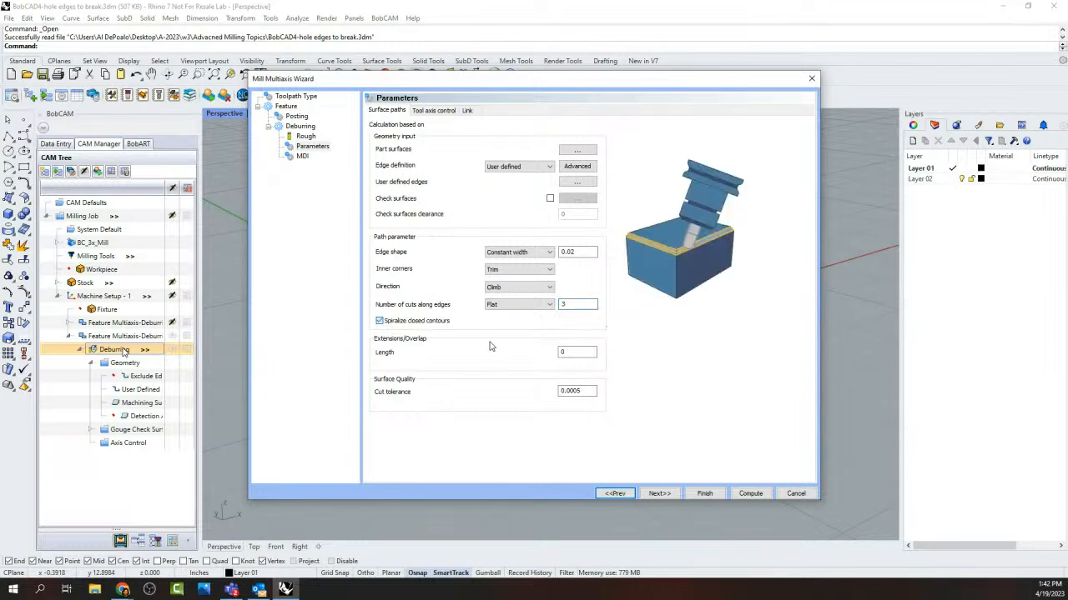
double_click(576, 307)
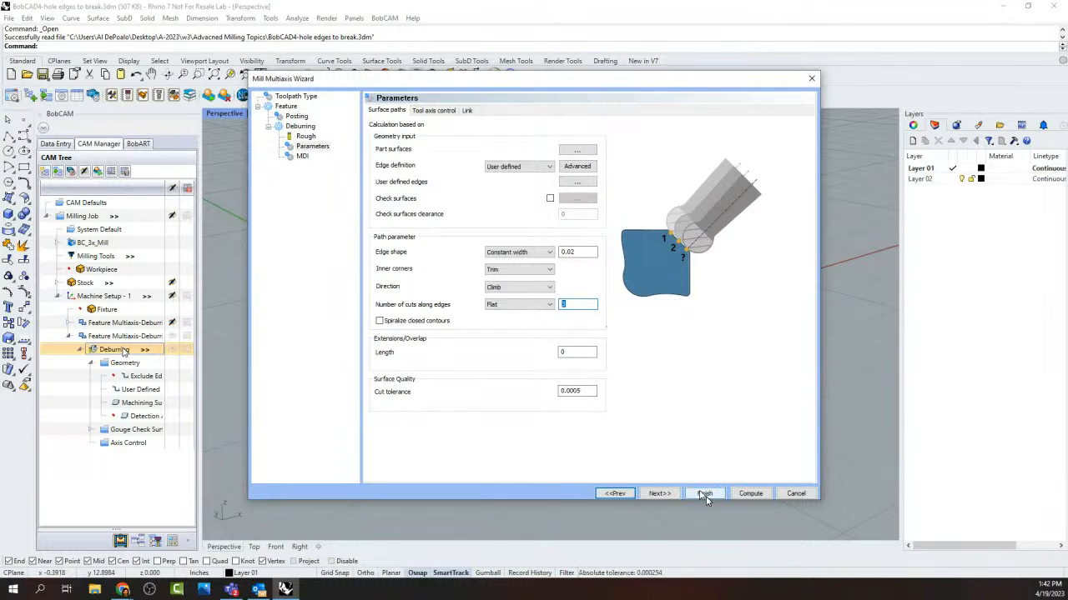
left_click(704, 494)
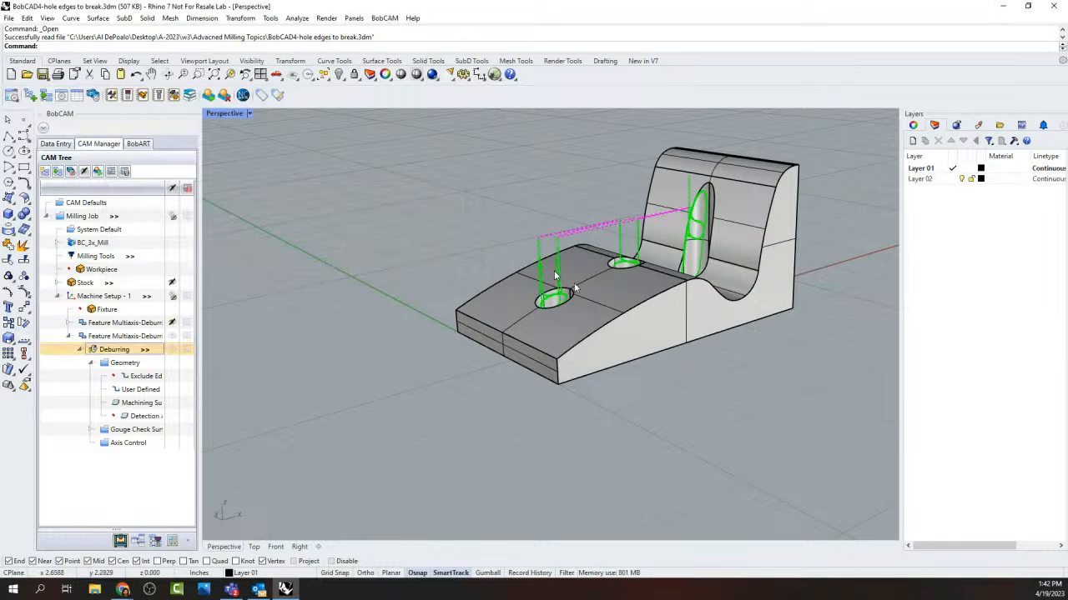
Step: Inspect the copied deburring operation's multiple edge passes around the part's holes from several angles
scroll(574, 288, "up", 5)
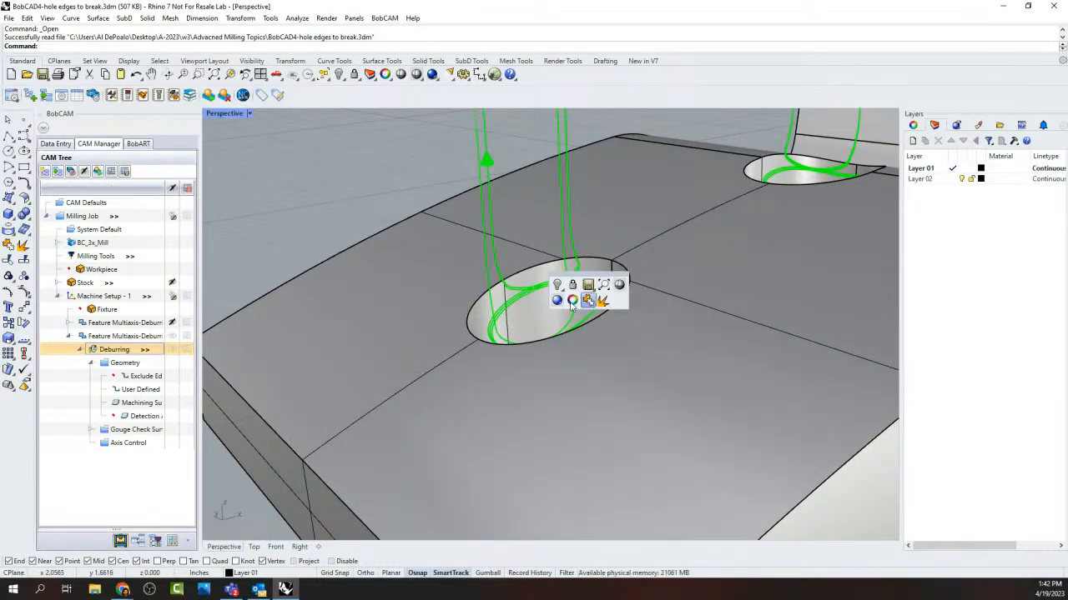
scroll(572, 301, "down", 6)
right_click_drag(569, 282, 576, 328)
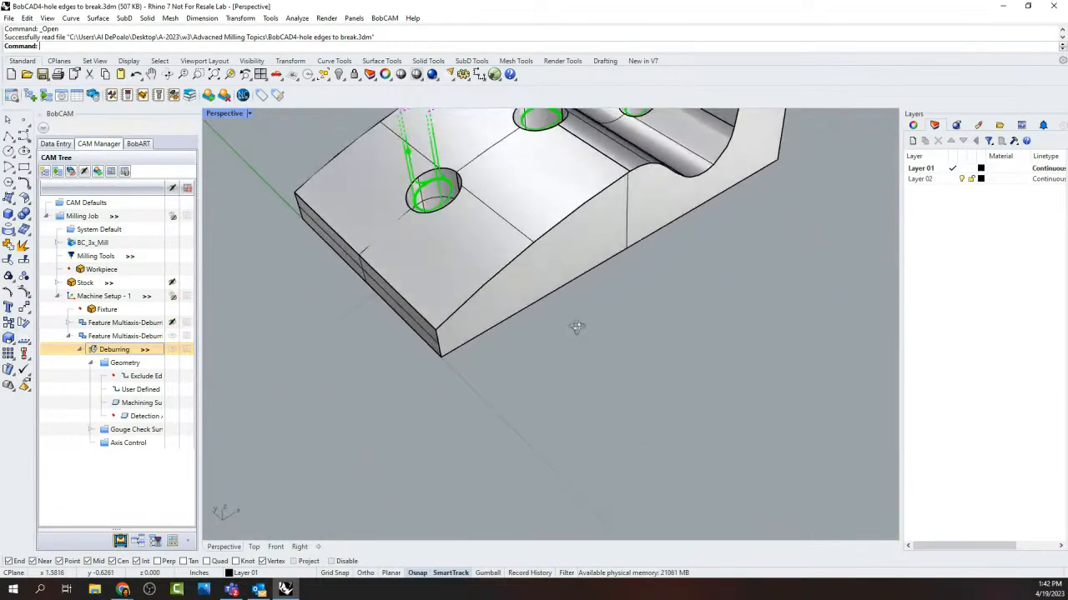
scroll(613, 336, "down", 6)
scroll(627, 188, "up", 4)
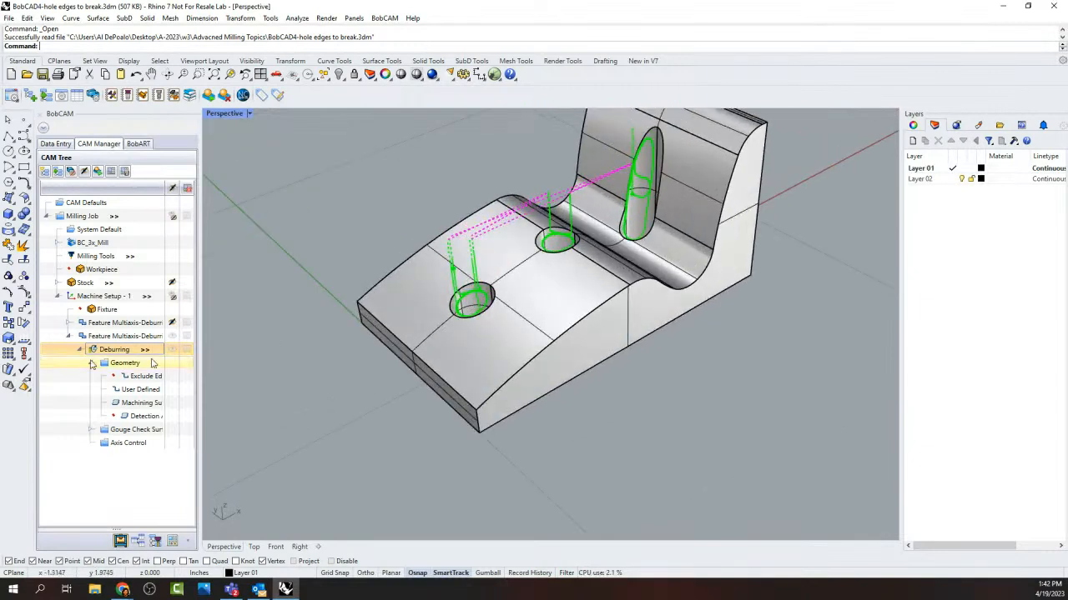
Step: Widen the CAM tree to show full feature names and turn off posting for the first Multiaxis-Deburring feature
left_click(69, 337)
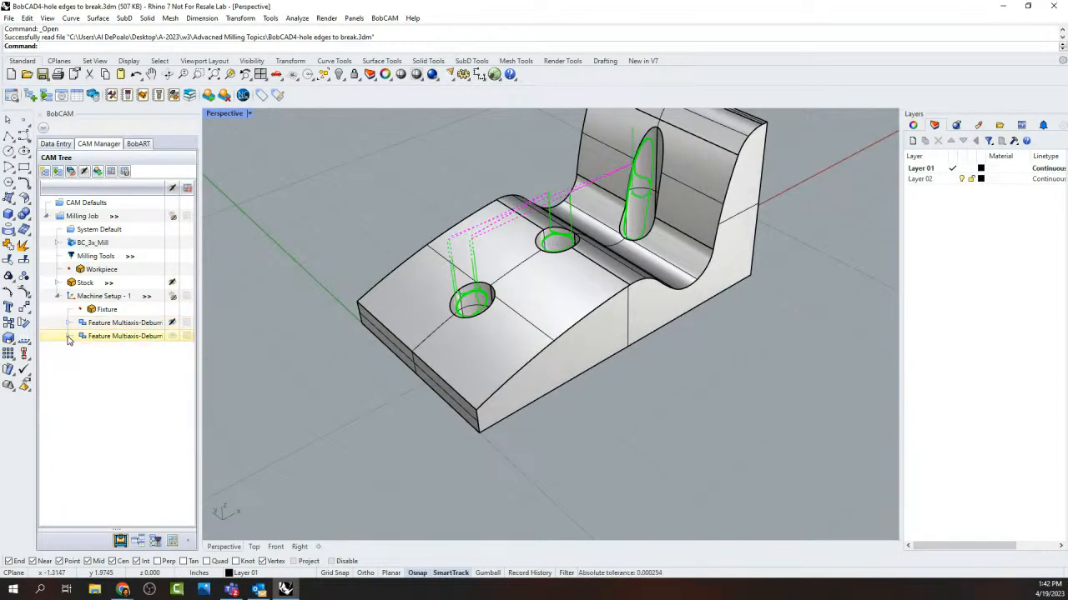
left_click_drag(199, 308, 255, 298)
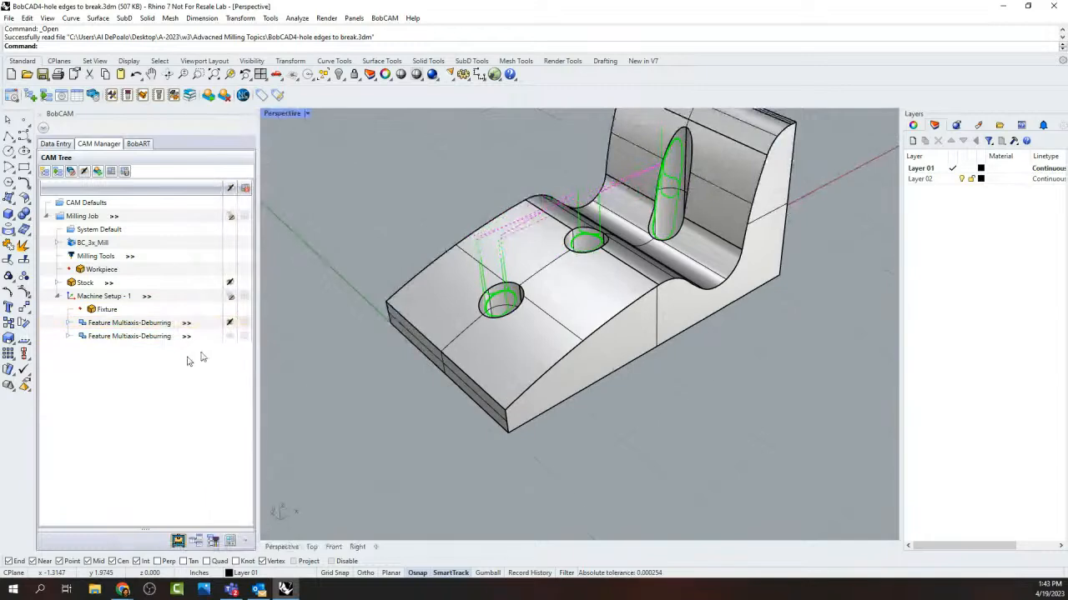
scroll(511, 306, "up", 6)
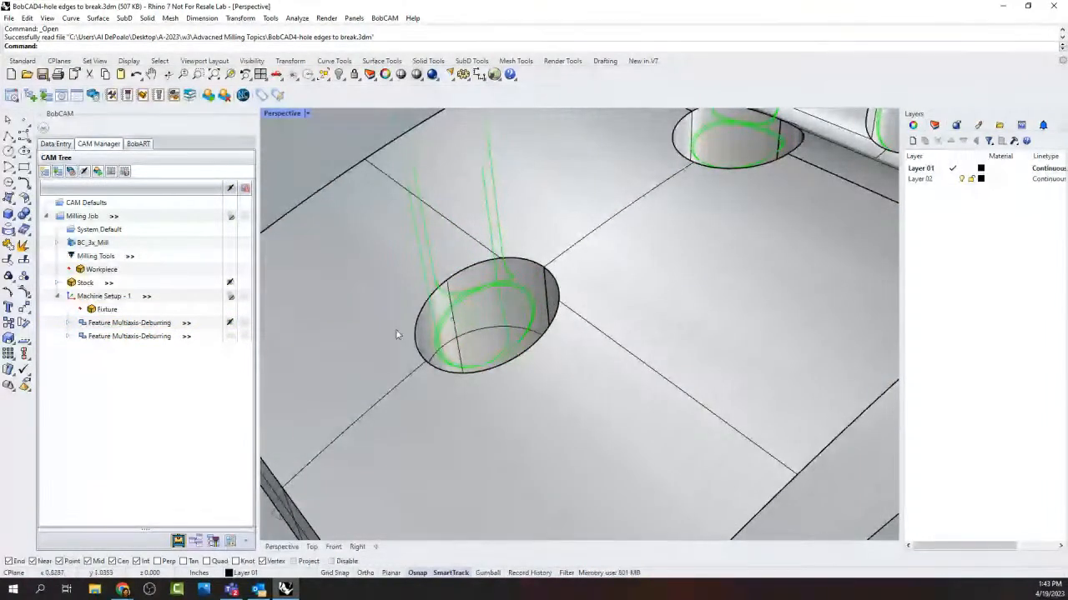
left_click(237, 324)
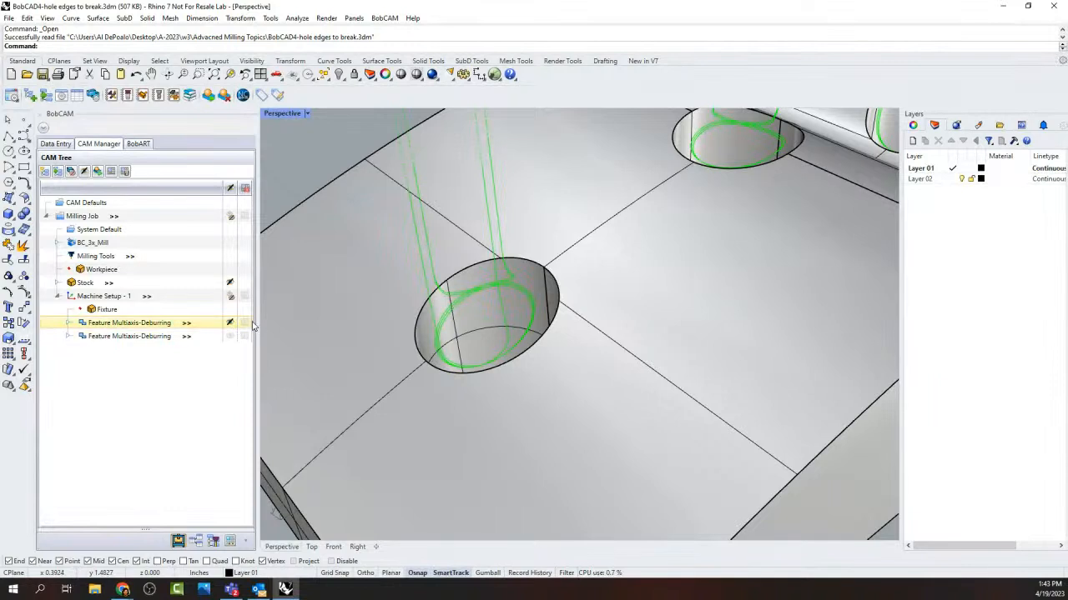
left_click(231, 324)
left_click(231, 324)
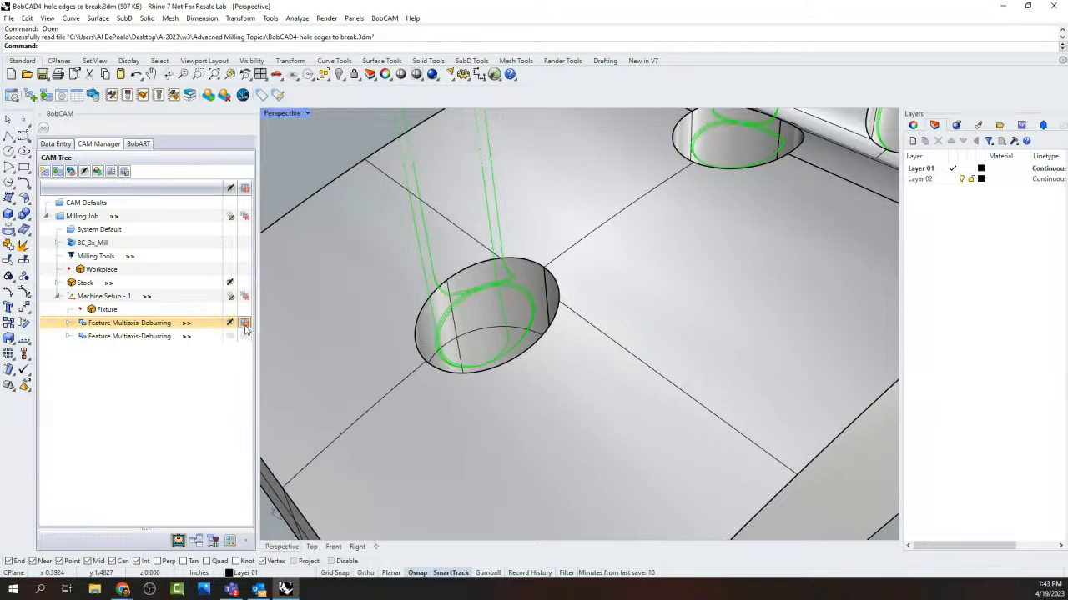
left_click(245, 325)
left_click_drag(256, 389, 287, 379)
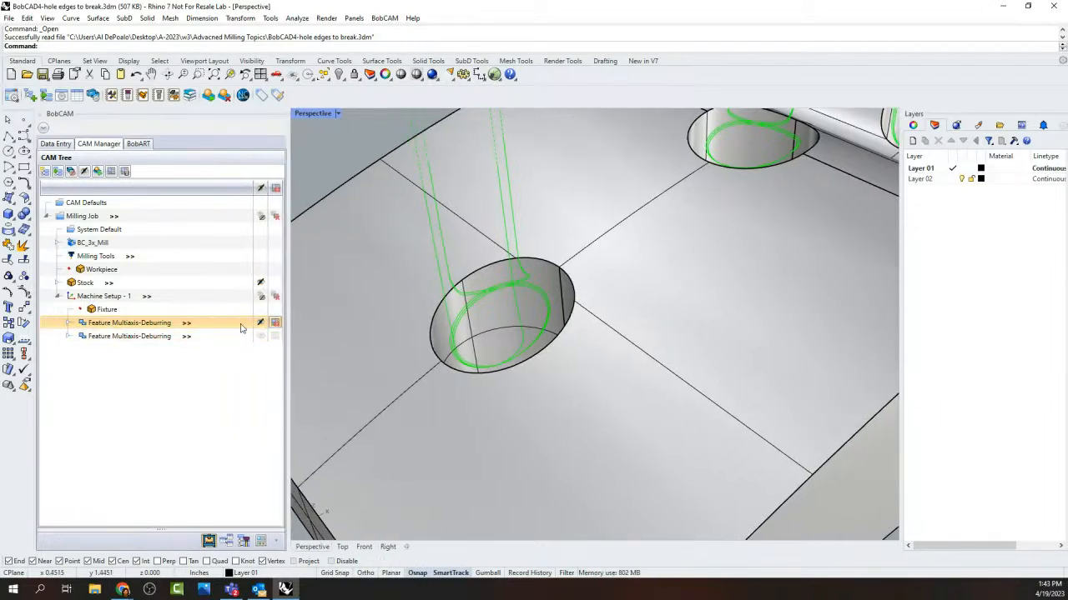
Step: Expand the copied Multiaxis-Deburring feature and backplot its Deburring operation, advancing the tool about a third of the way through the toolpath
left_click(69, 337)
left_click(70, 337)
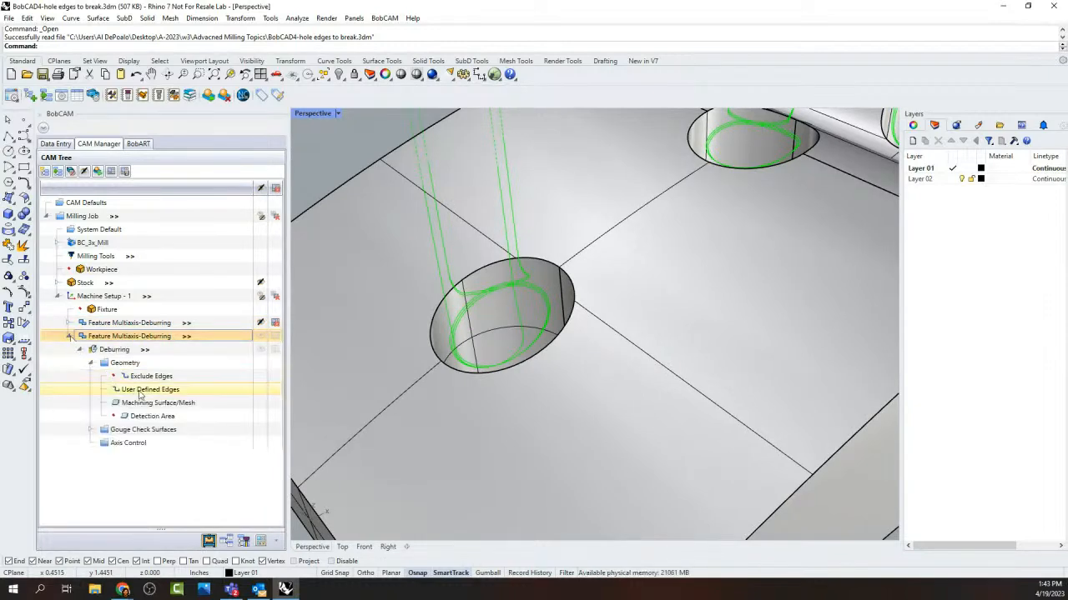
left_click(123, 352)
scroll(542, 334, "down", 9)
scroll(488, 328, "down", 4)
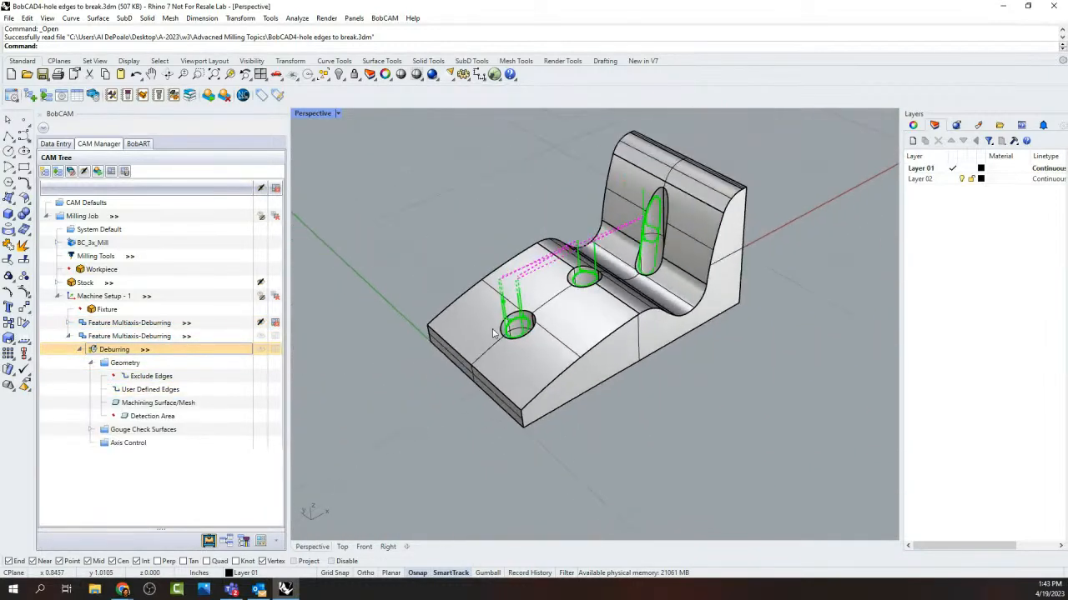
scroll(518, 324, "up", 4)
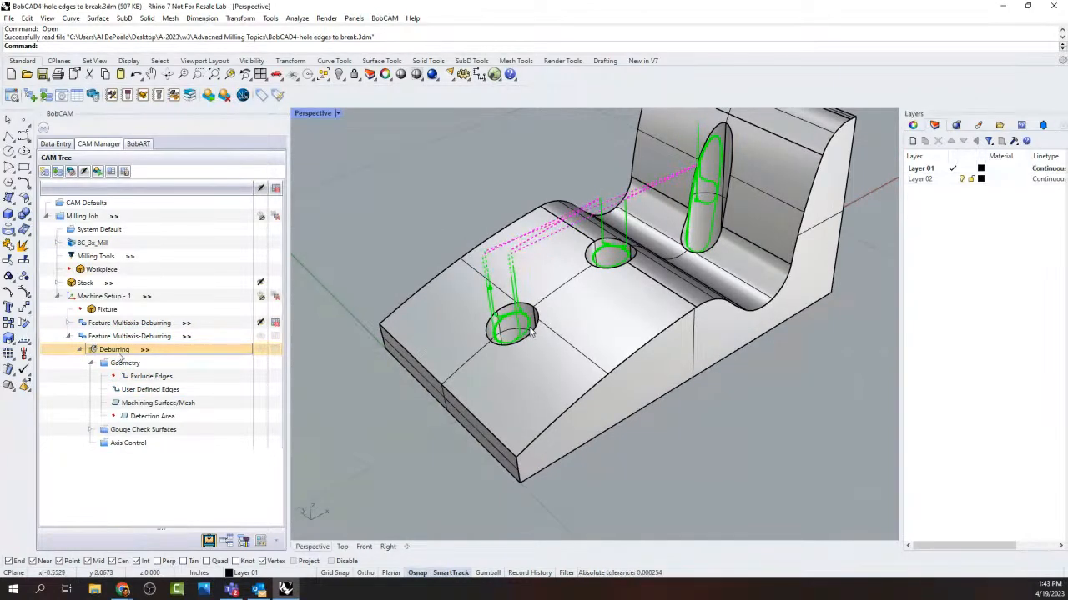
right_click(106, 354)
left_click(184, 356)
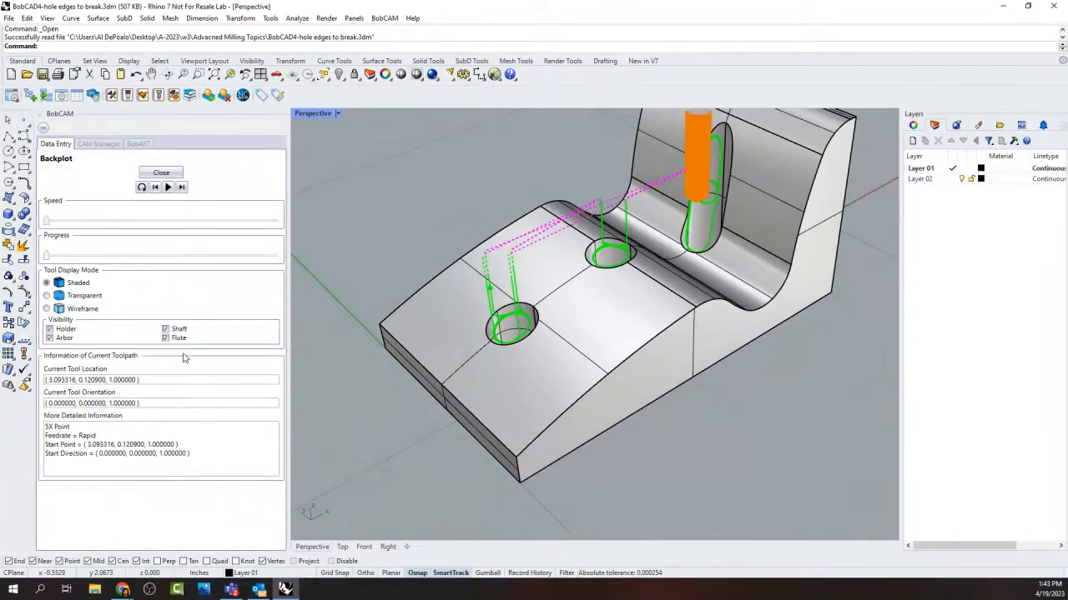
left_click_drag(47, 254, 131, 254)
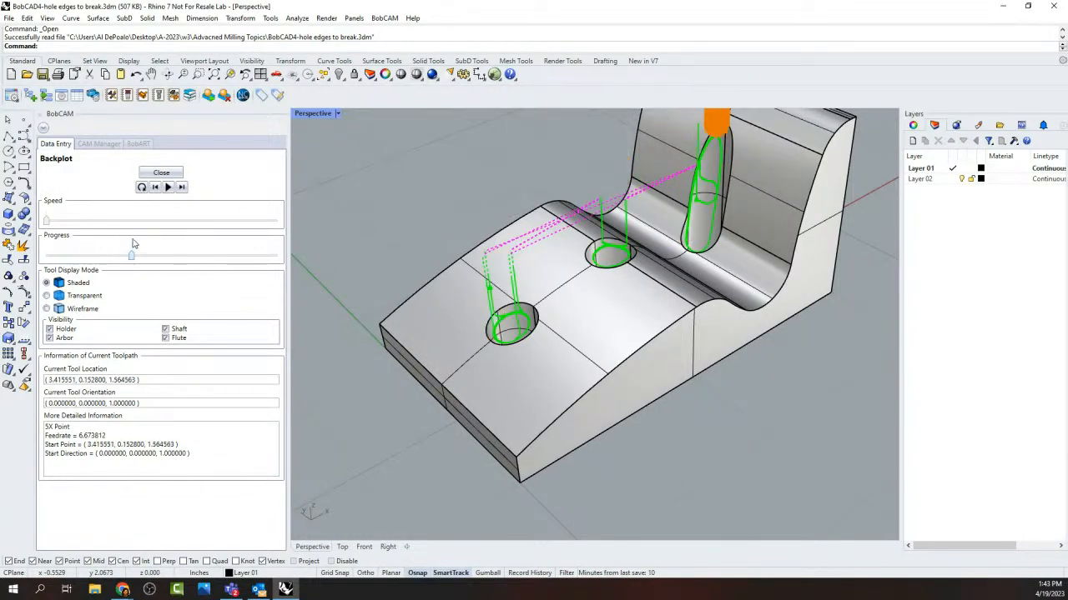
Step: Close the backplot and launch the milling simulation with its focus set to the whole machine
left_click(162, 173)
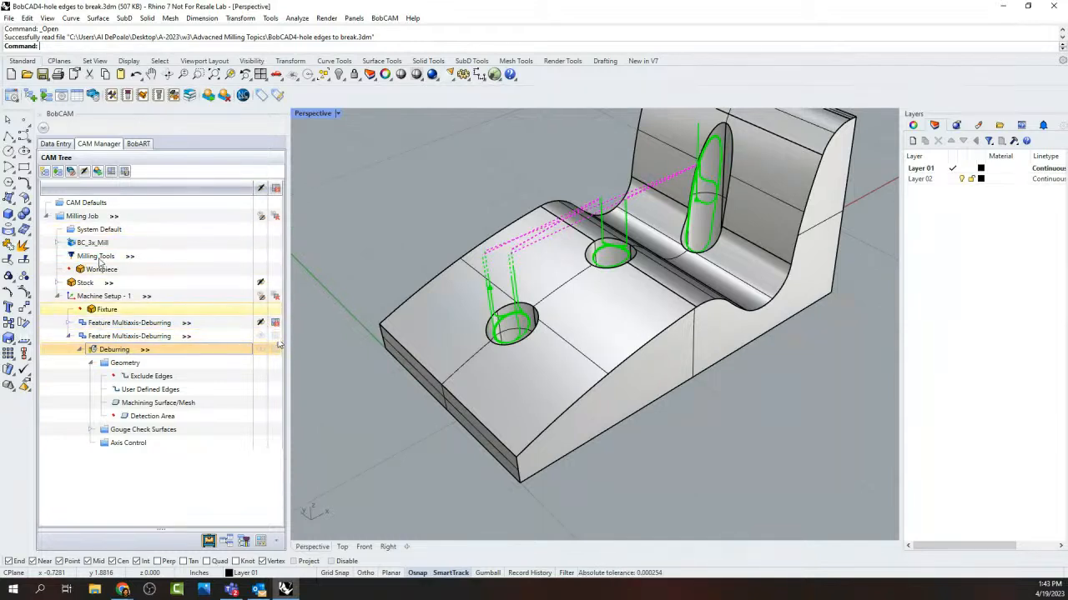
left_click(98, 172)
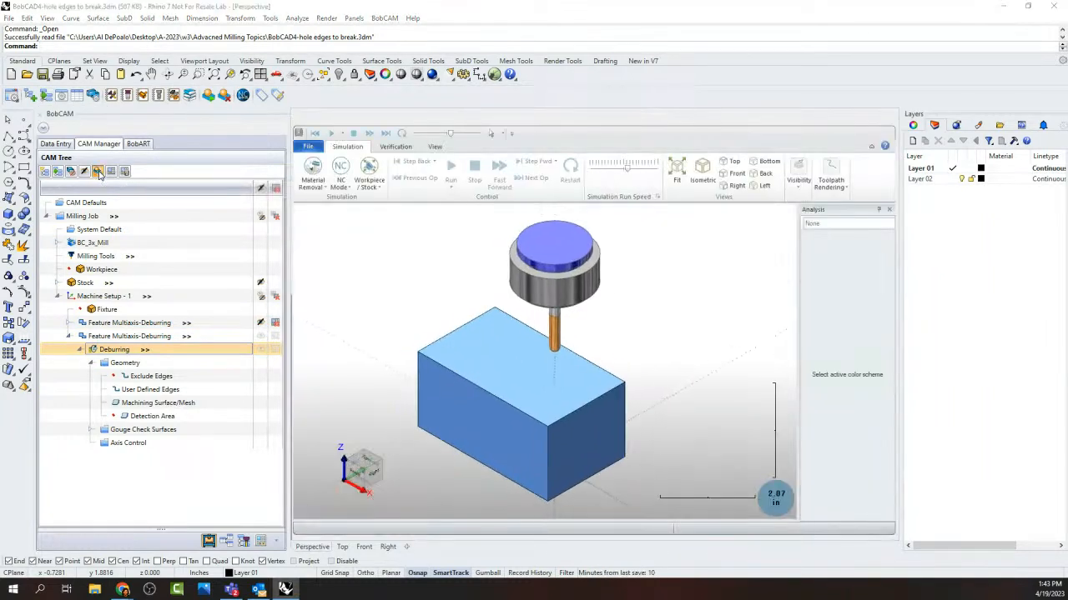
left_click(366, 177)
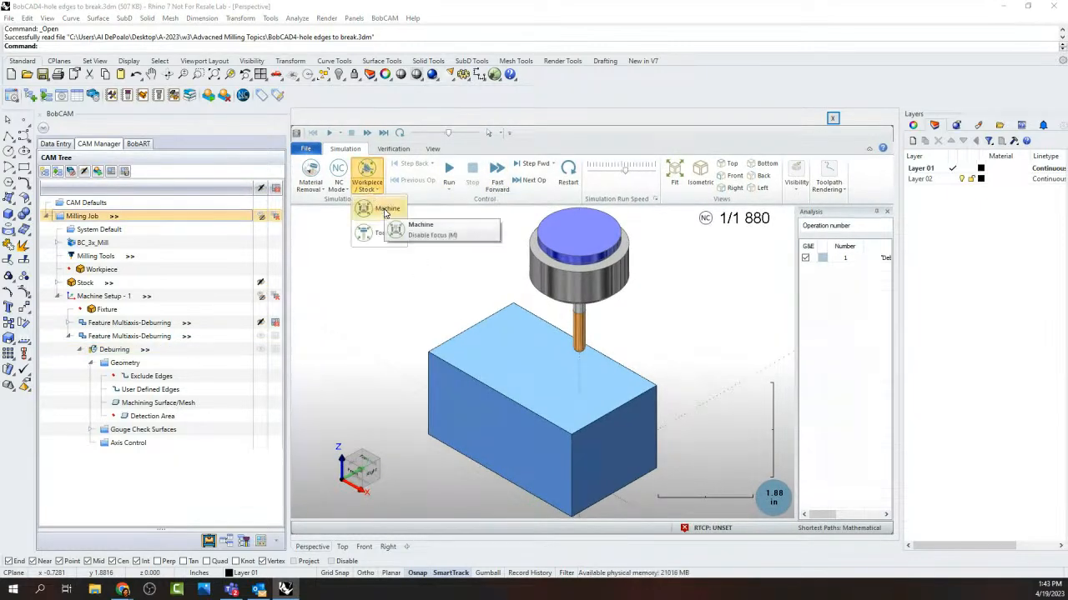
left_click(385, 210)
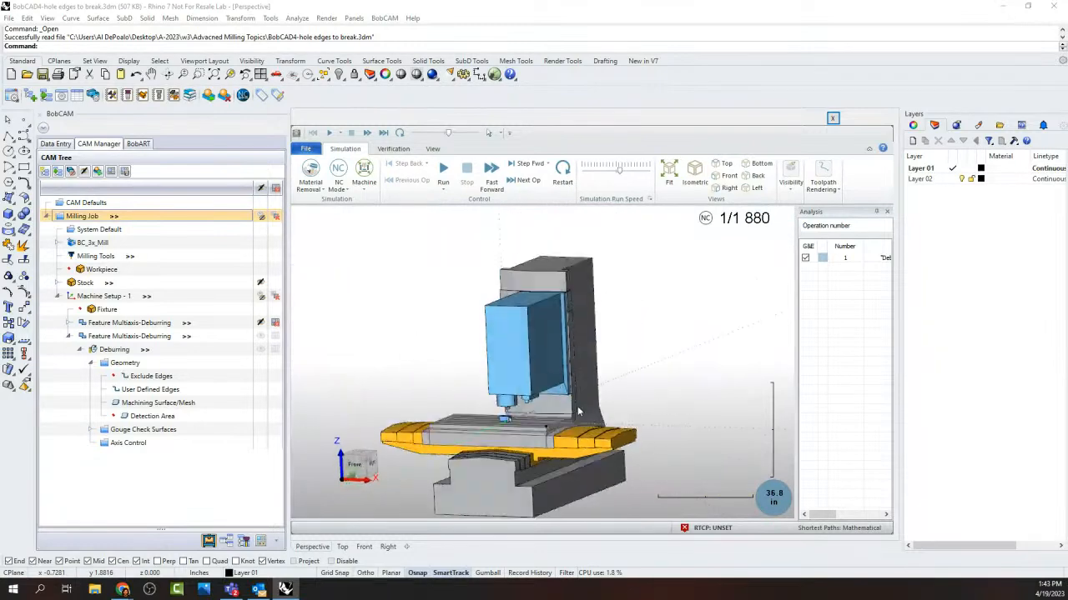
Step: Run the deburring simulation and watch the tool cut the stock block on the machine table
scroll(504, 407, "up", 10)
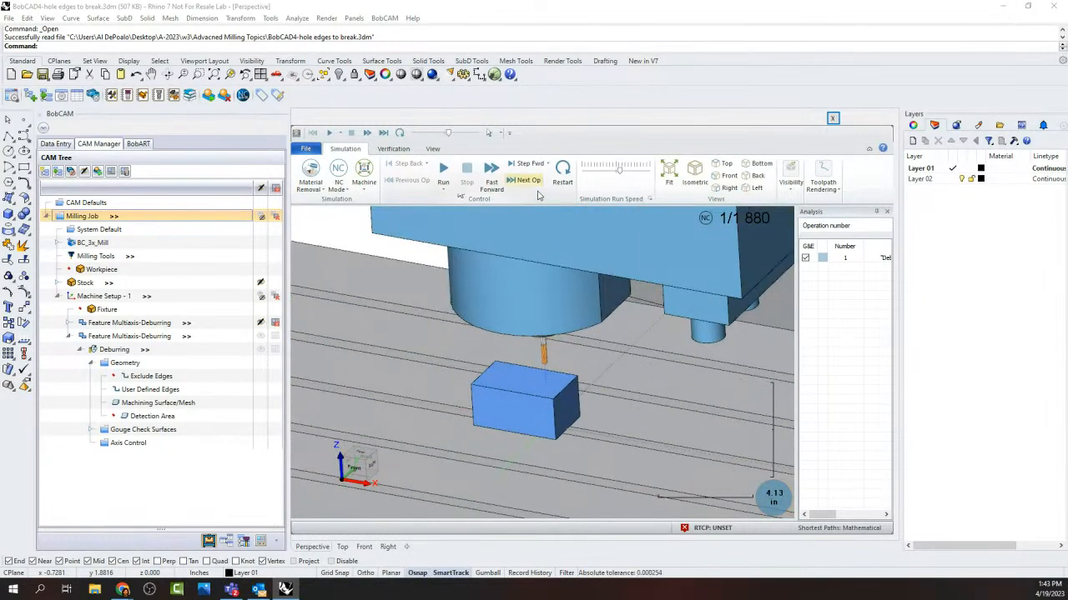
scroll(574, 412, "down", 6)
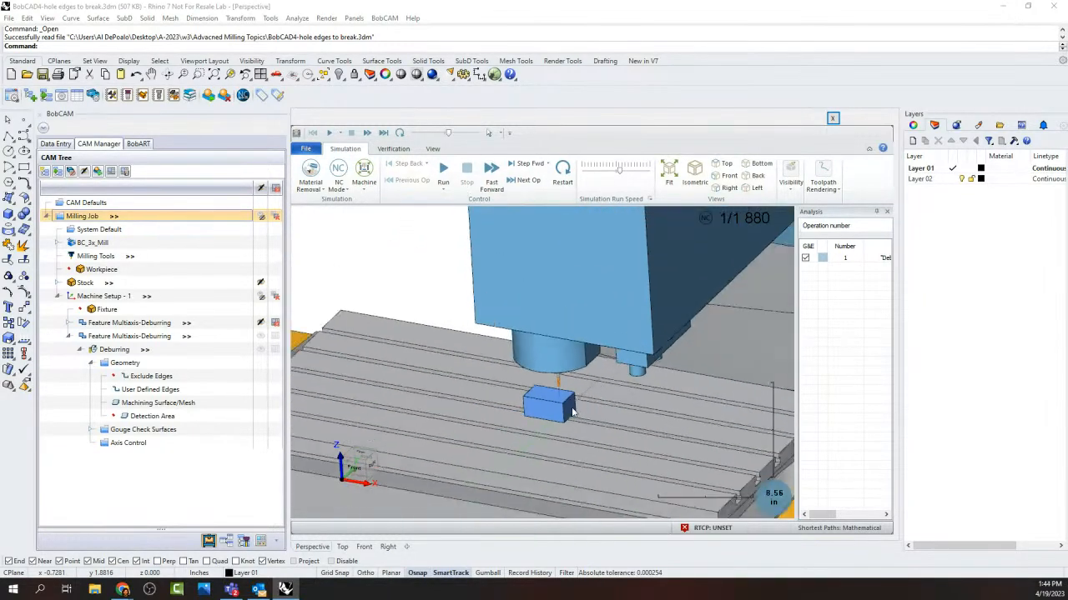
middle_click_drag(573, 412, 609, 443)
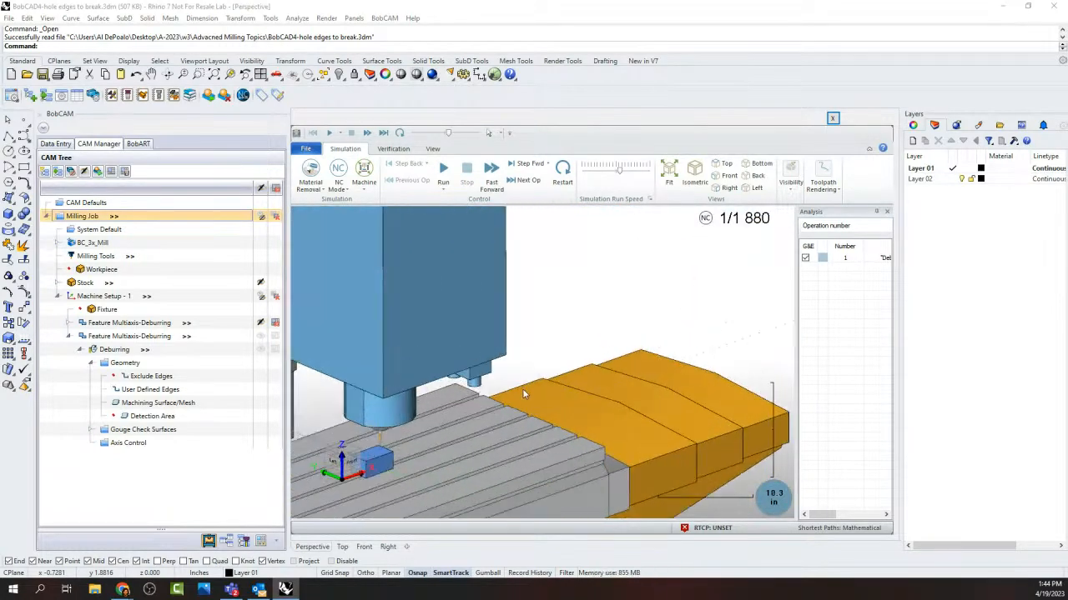
scroll(631, 275, "down", 2)
scroll(454, 406, "up", 4)
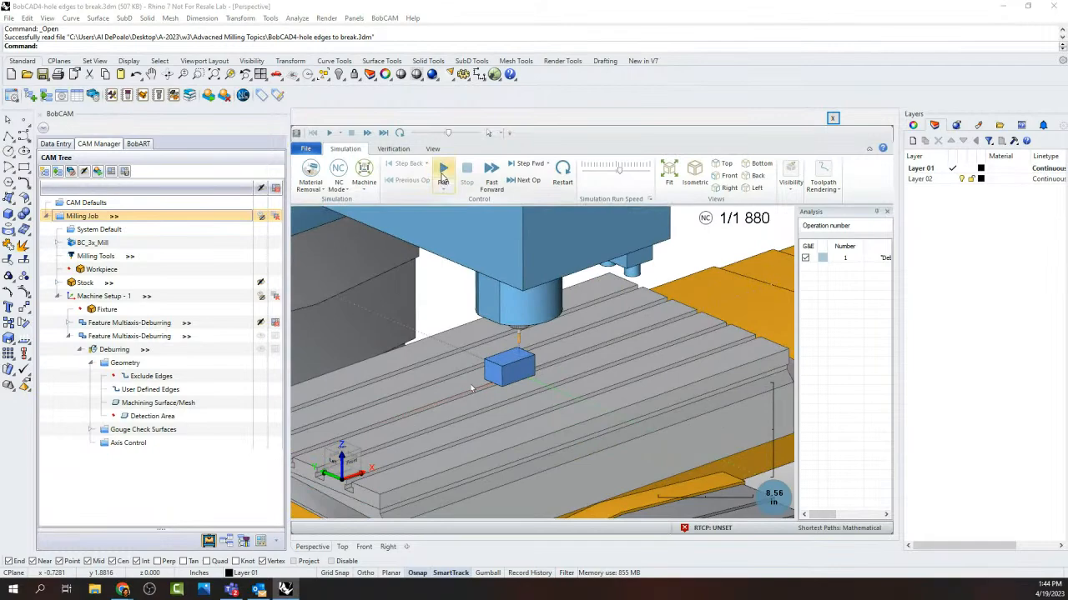
left_click(445, 171)
scroll(550, 400, "up", 5)
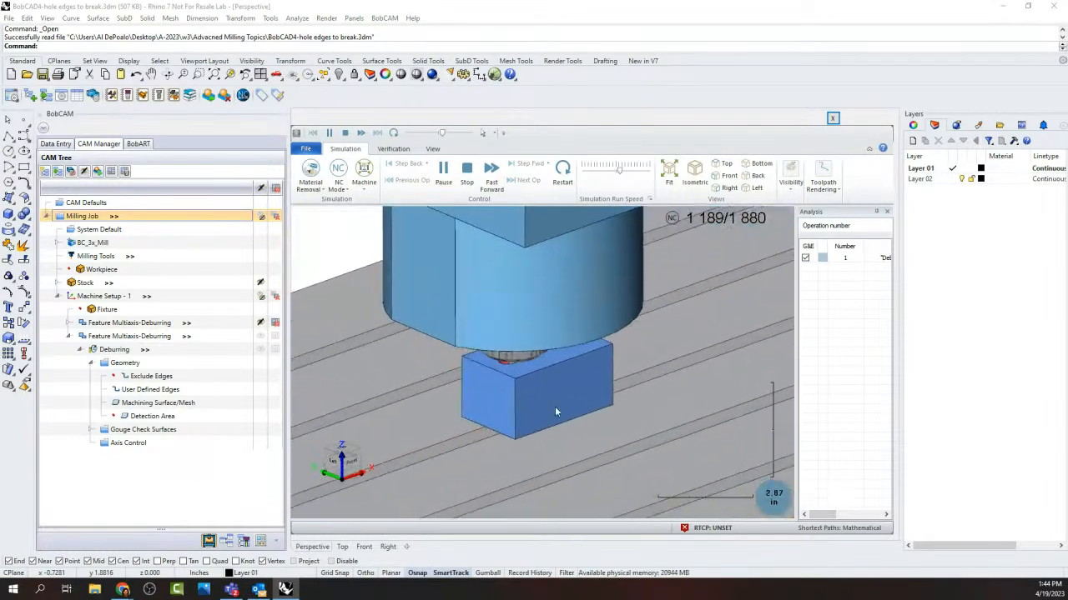
scroll(558, 420, "down", 2)
middle_click_drag(558, 416, 549, 337)
scroll(554, 379, "down", 2)
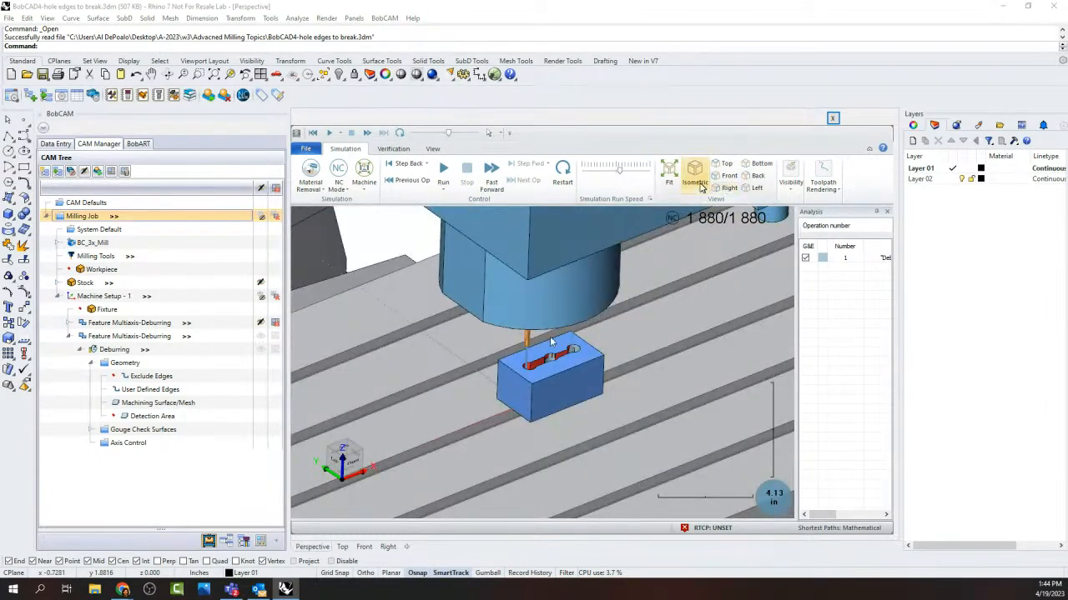
Step: Hide the stock in the simulation and inspect the area under the tool
left_click(792, 188)
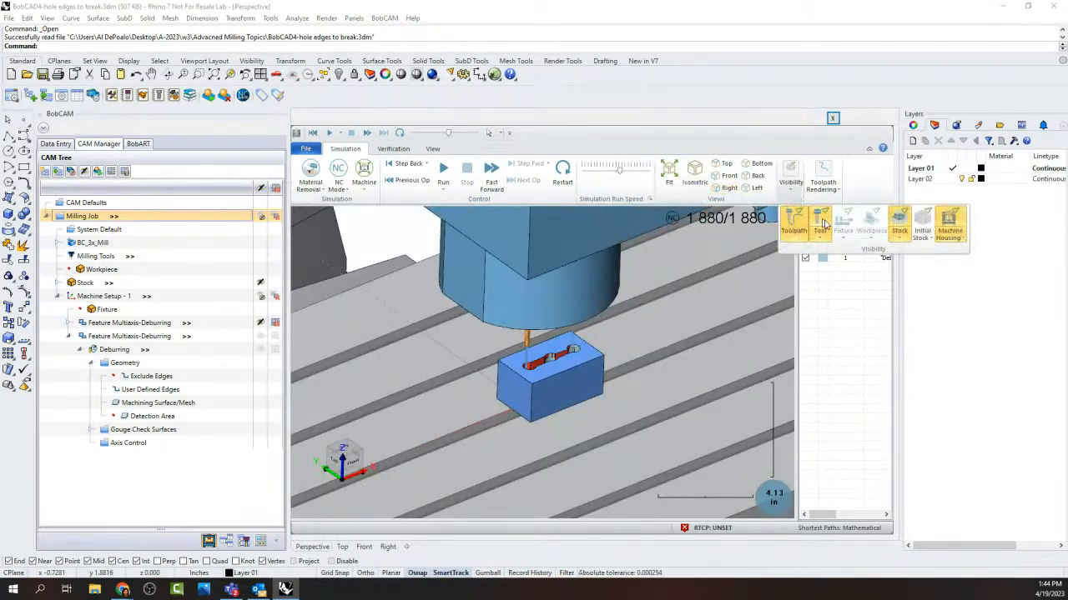
left_click(899, 236)
left_click(928, 288)
middle_click_drag(620, 440, 631, 419)
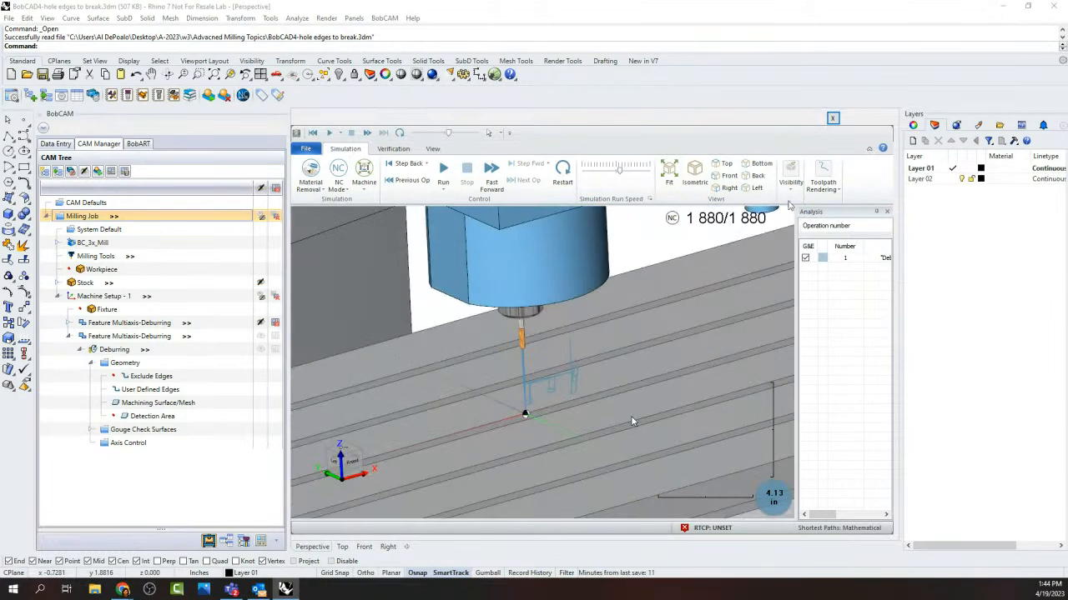
Step: Check the workpiece visibility option in the simulation and close the simulation
left_click(791, 185)
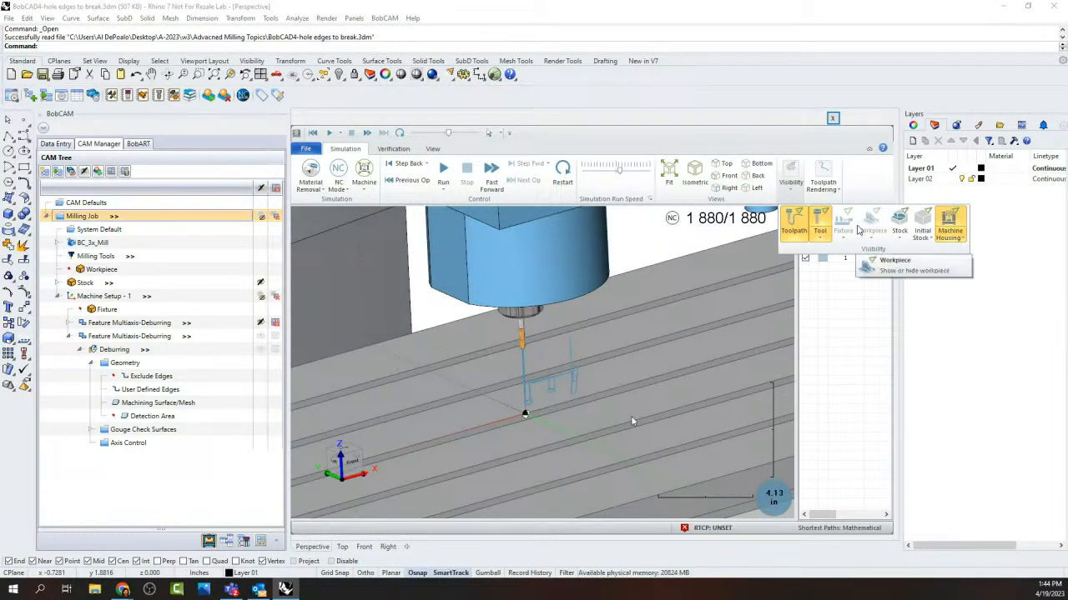
left_click(651, 330)
left_click(837, 115)
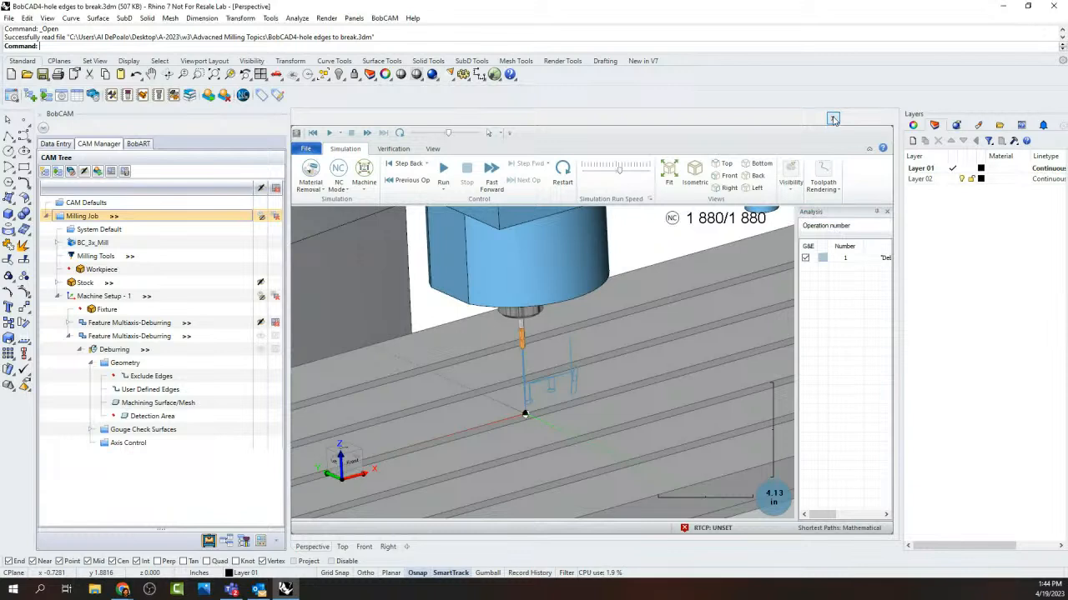
left_click(837, 116)
Step: Try to reselect the part model as the job's workpiece geometry
left_click(148, 268)
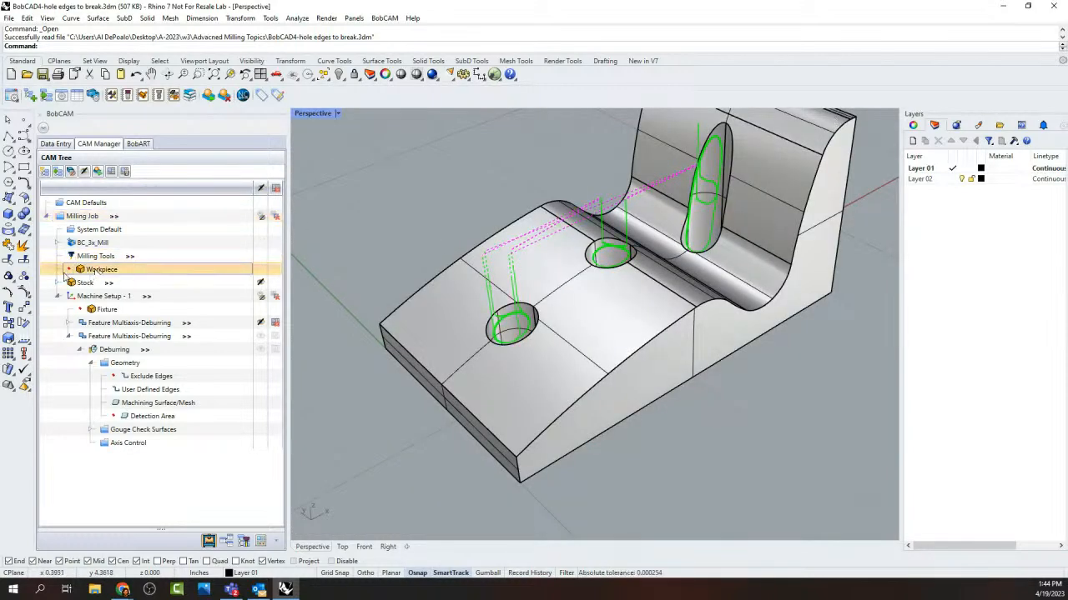
right_click(113, 272)
left_click(134, 276)
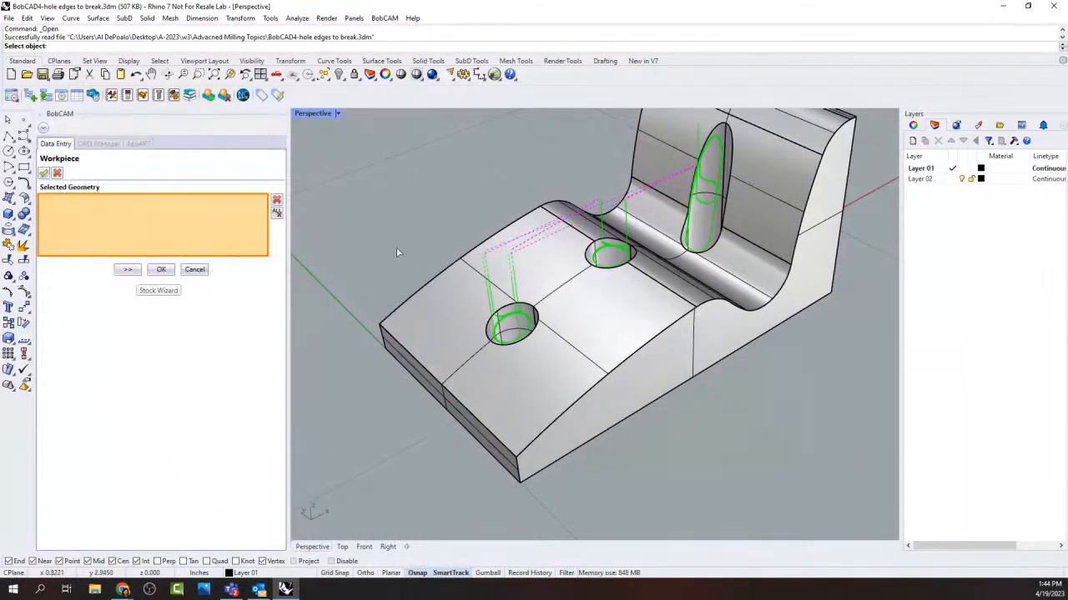
scroll(670, 375, "down", 5)
left_click_drag(700, 434, 770, 431)
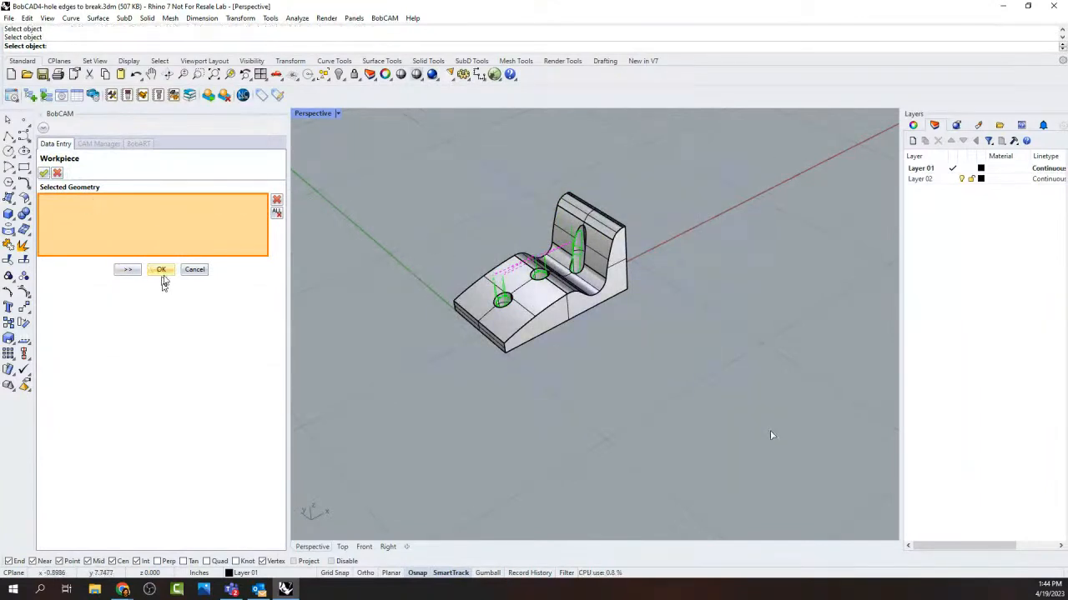
left_click(161, 270)
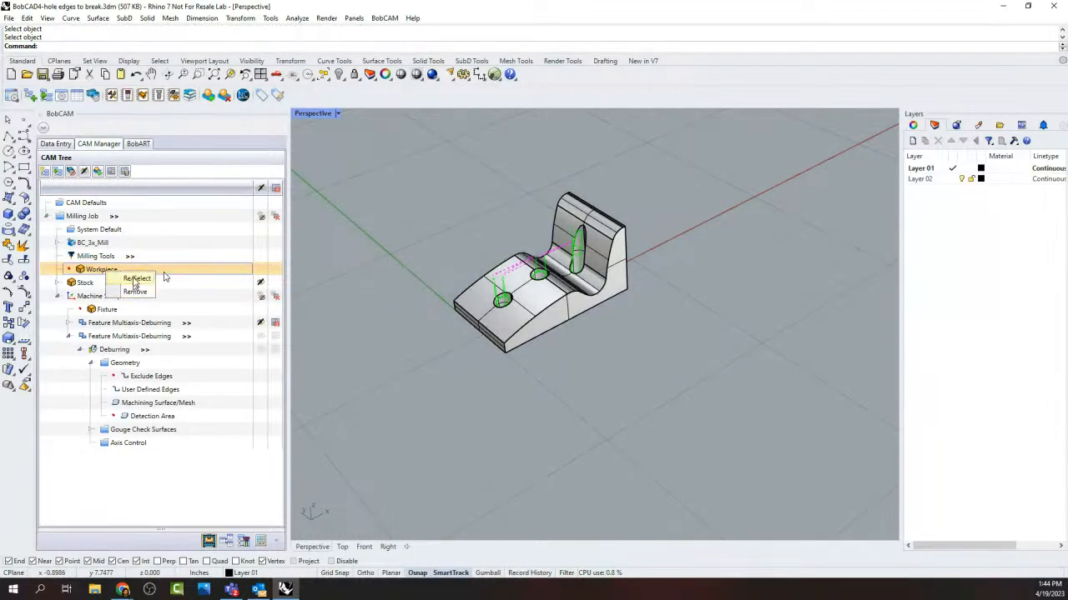
double_click(165, 276)
left_click_drag(422, 180, 789, 426)
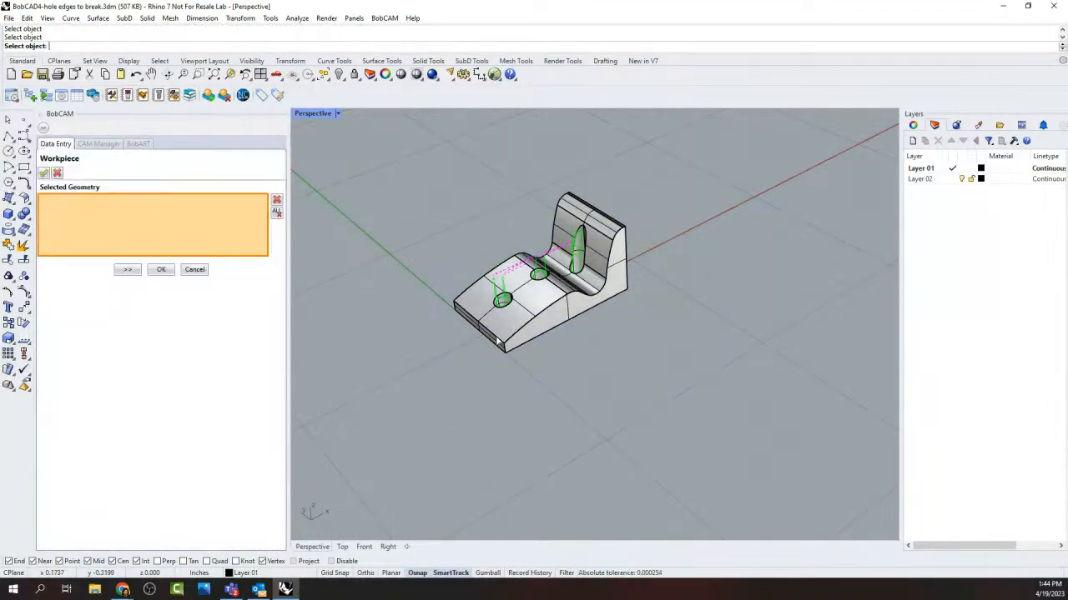
scroll(516, 254, "up", 1)
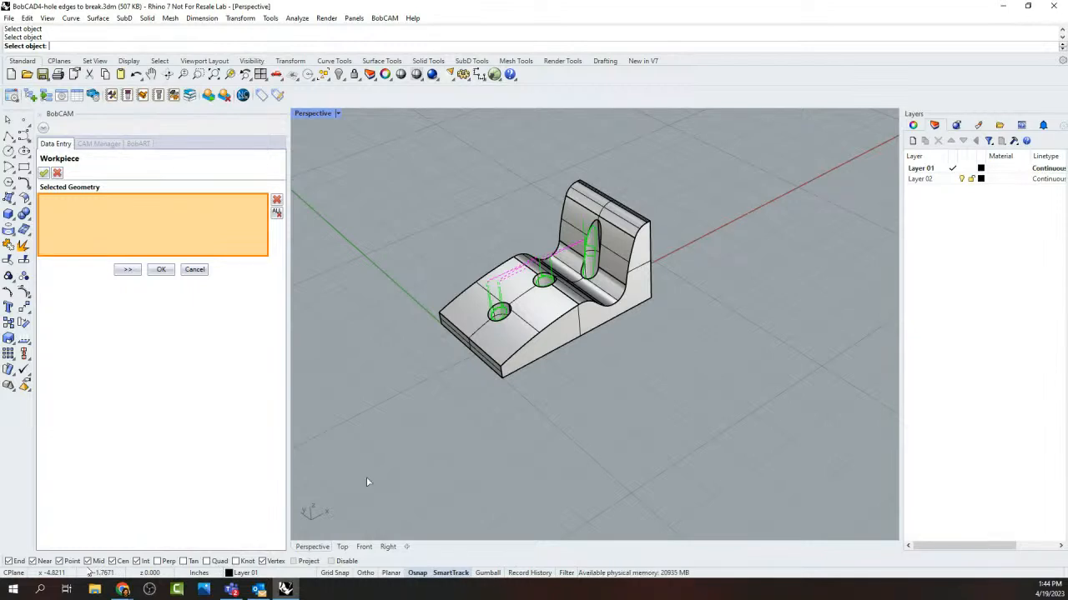
left_click(194, 270)
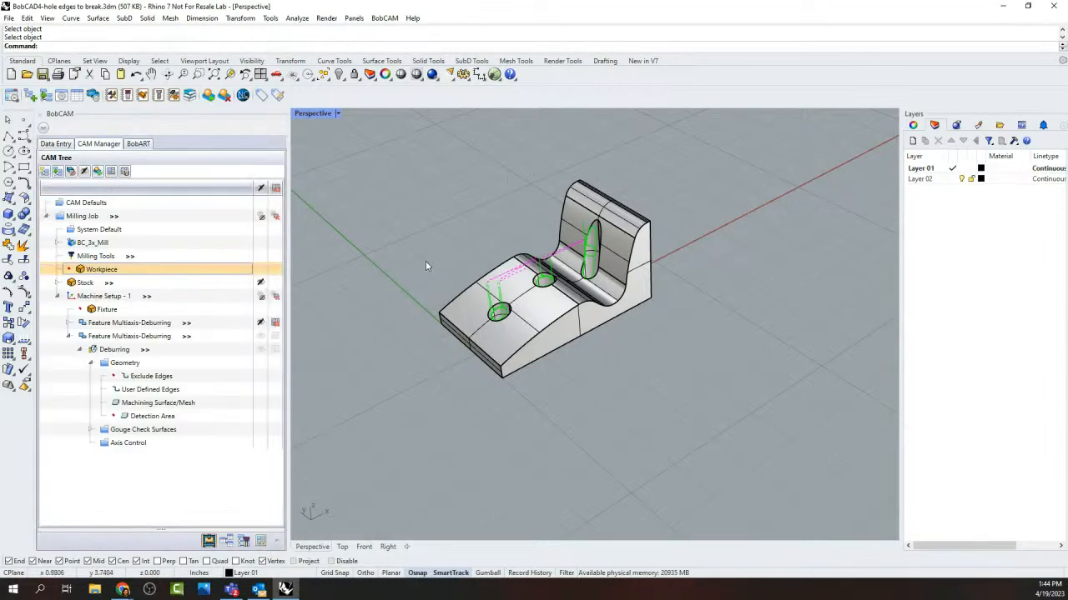
Step: Expand the job's Stock entry and inspect the current stock block around the part
scroll(547, 266, "up", 2)
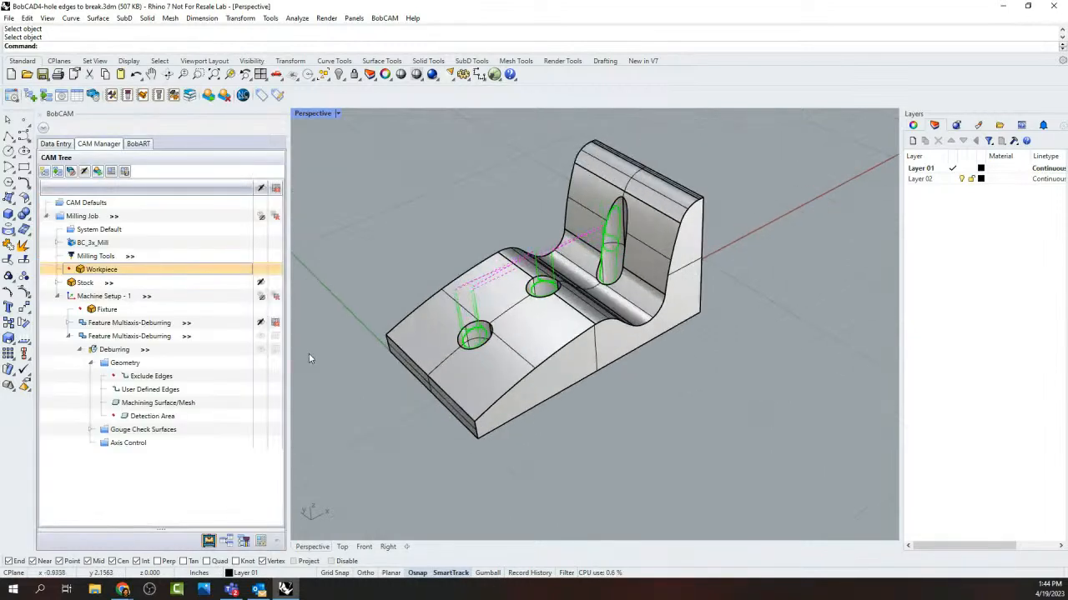
left_click(58, 283)
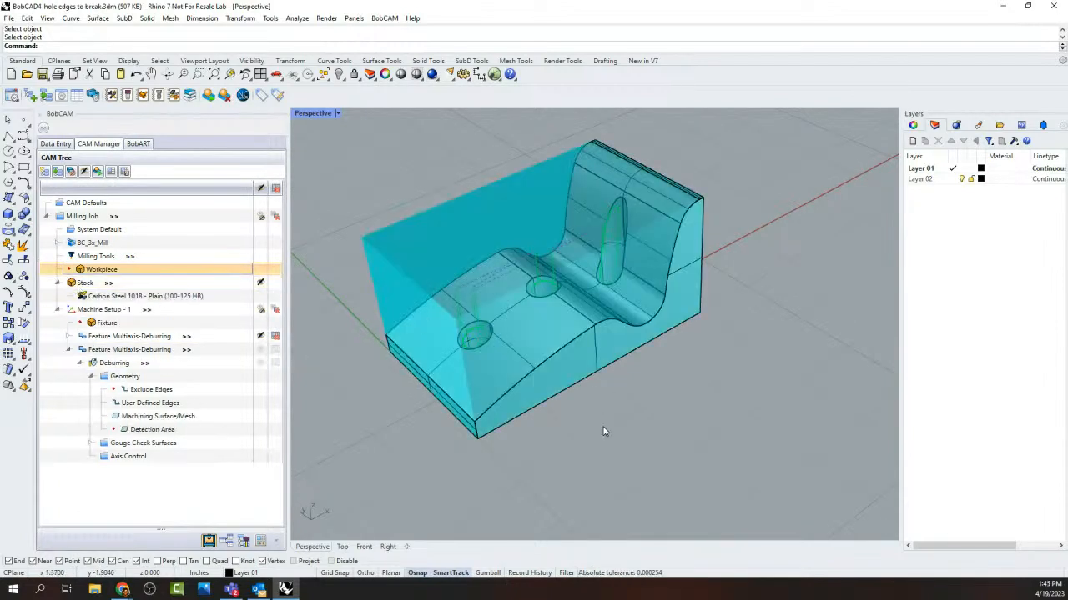
right_click_drag(605, 431, 631, 394)
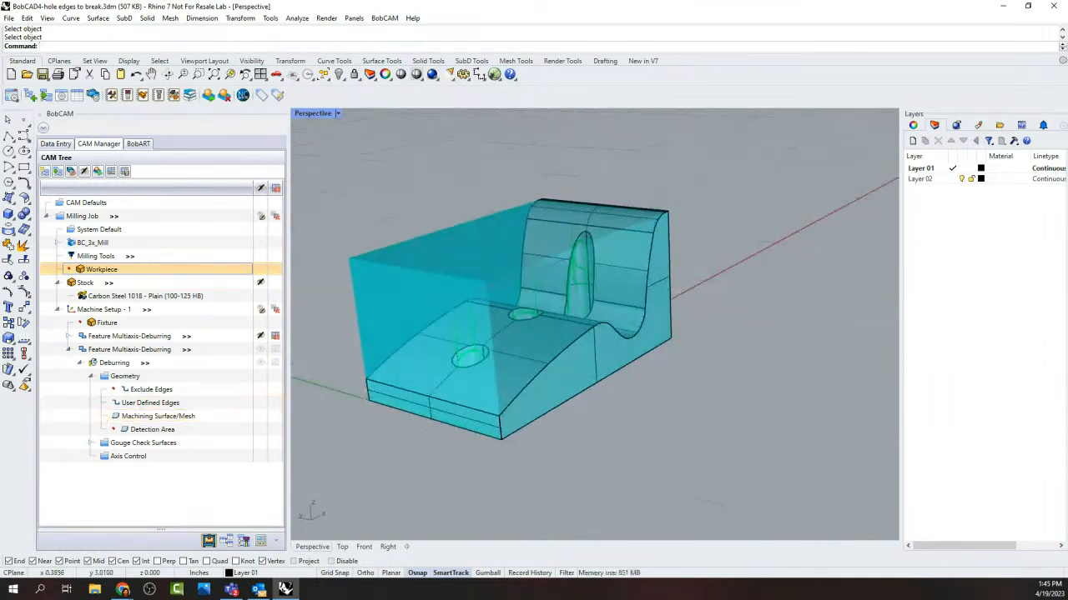
right_click_drag(728, 387, 685, 394)
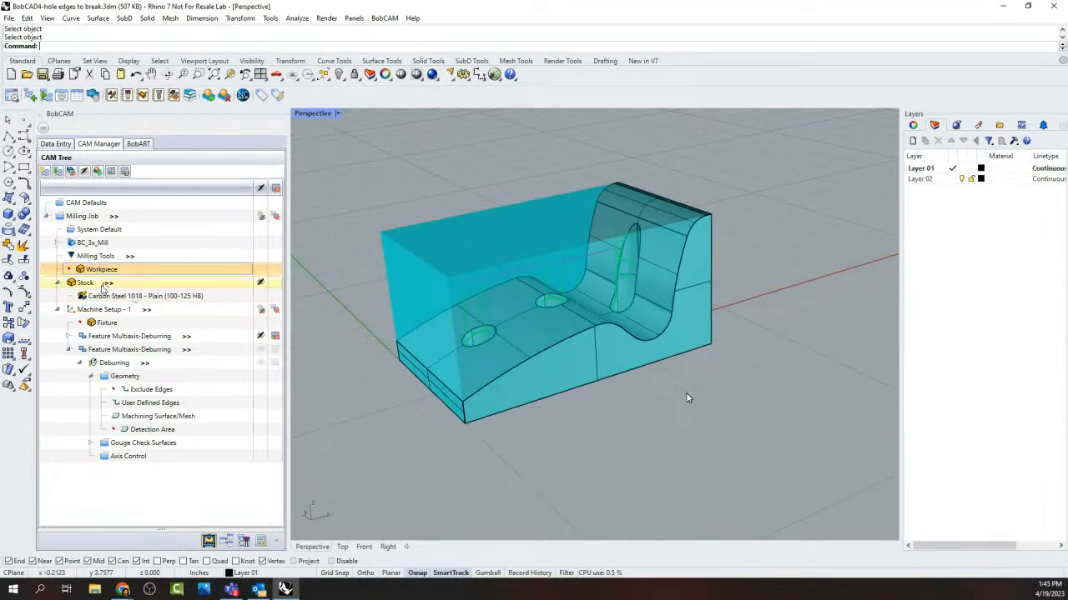
Step: Redefine the stock as a solid body, try to use the part model as its geometry, and accept the machine setup
right_click(114, 286)
left_click(114, 288)
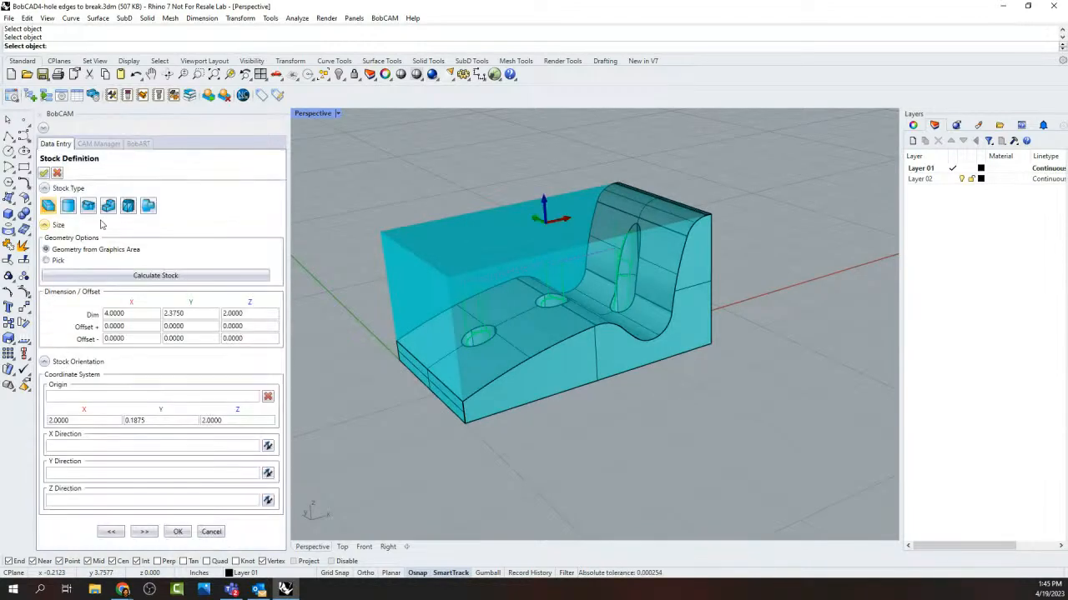
left_click(109, 206)
left_click_drag(377, 178, 768, 475)
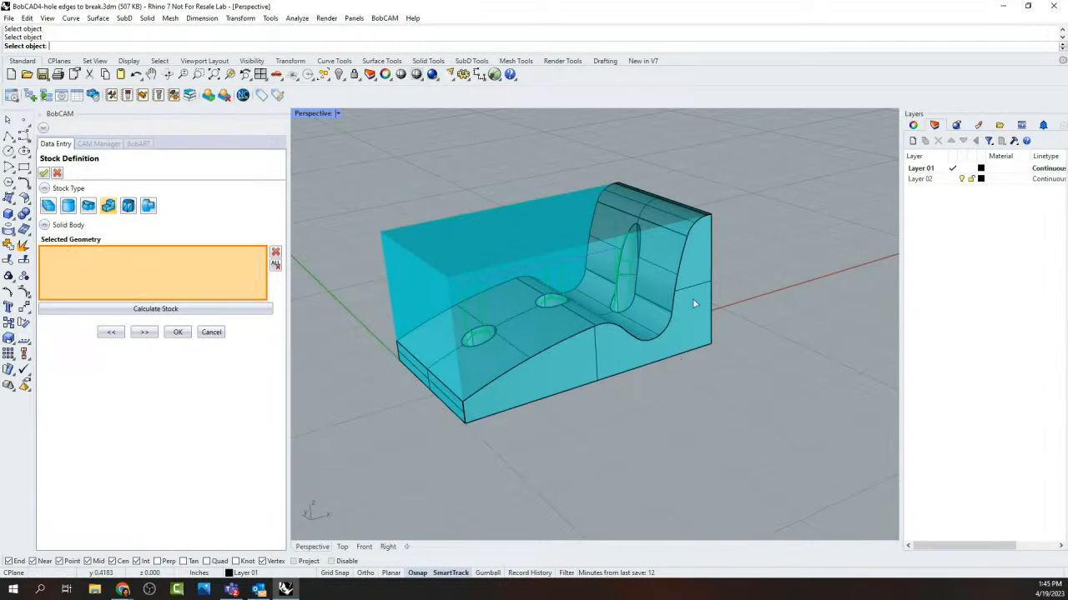
left_click_drag(397, 180, 780, 478)
left_click(171, 310)
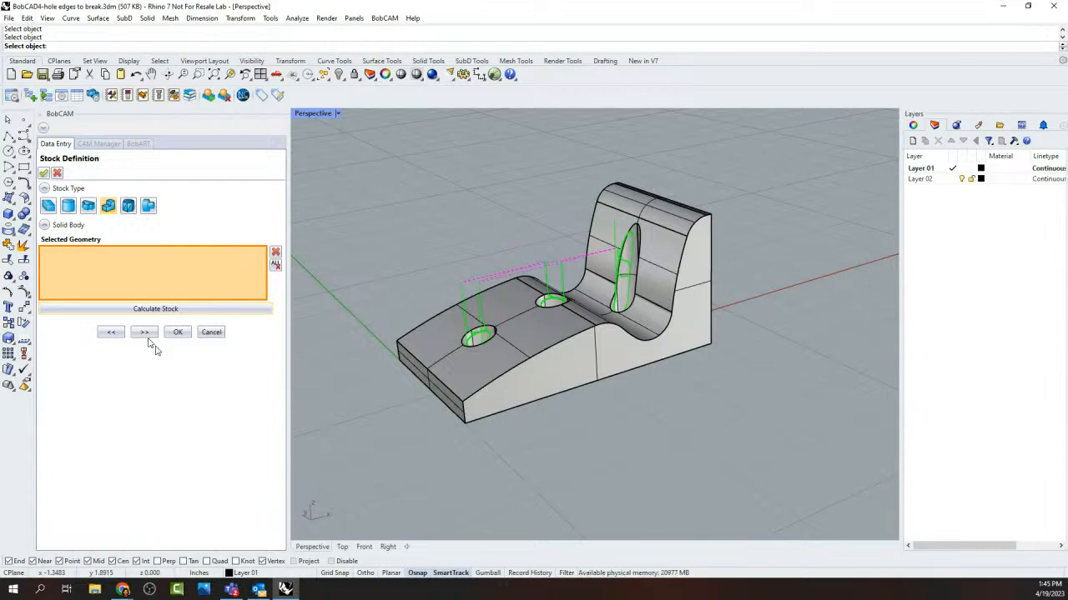
key("Return")
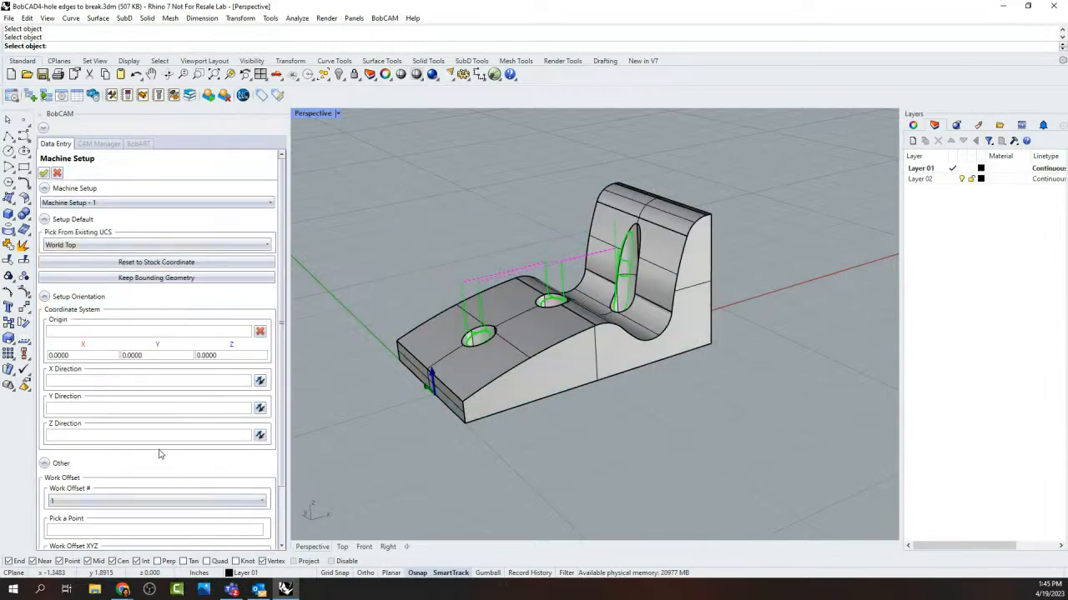
scroll(161, 454, "down", 3)
left_click(153, 543)
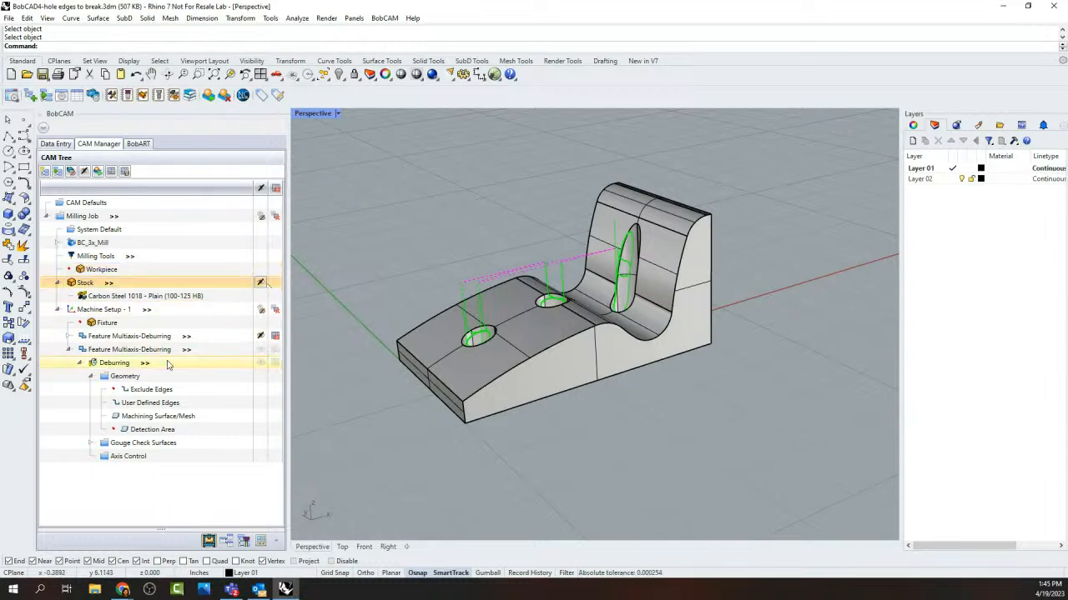
Step: Simulate the milling job again with the focus set to Workpiece / Stock
left_click(96, 171)
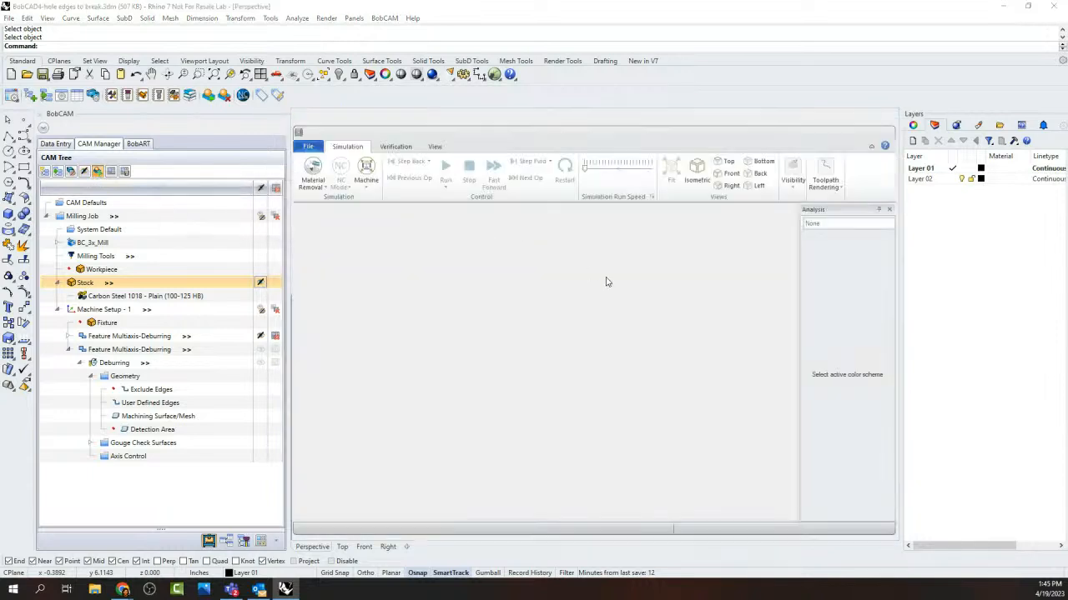
left_click(374, 192)
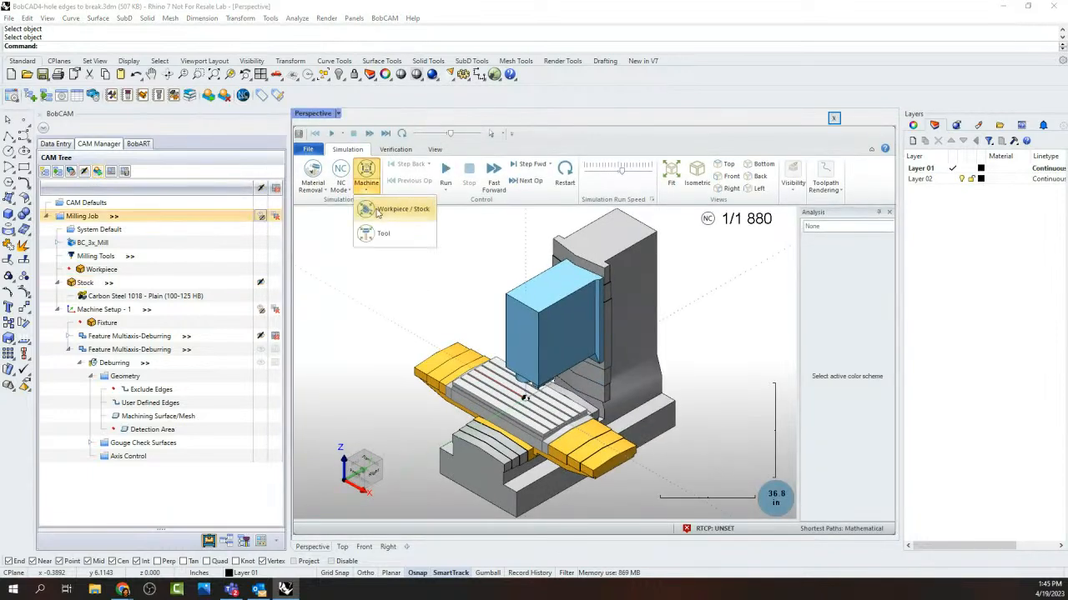
left_click(383, 216)
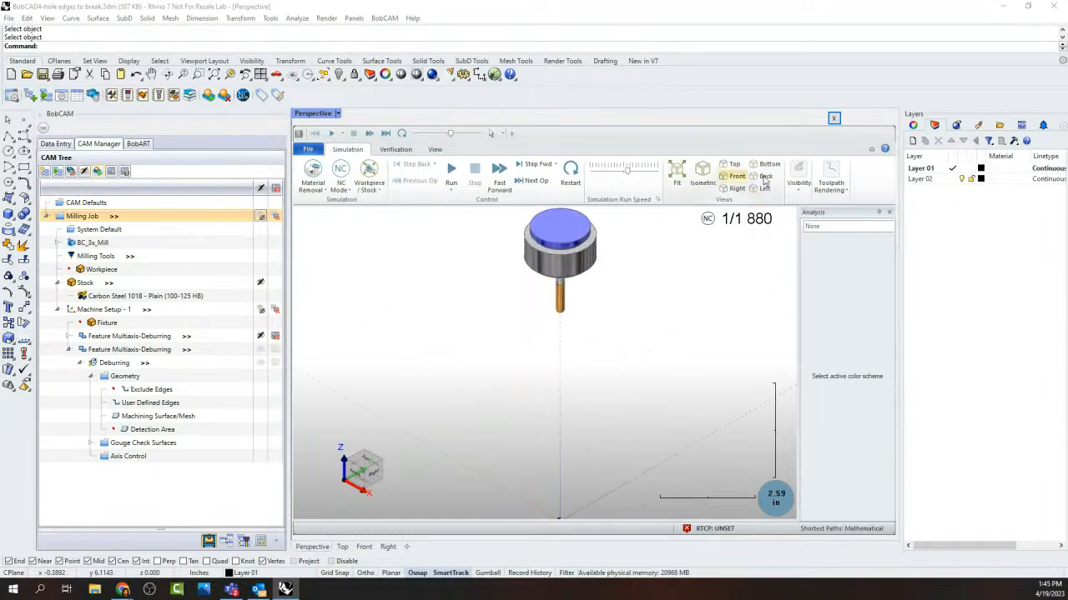
left_click(451, 173)
scroll(539, 399, "down", 5)
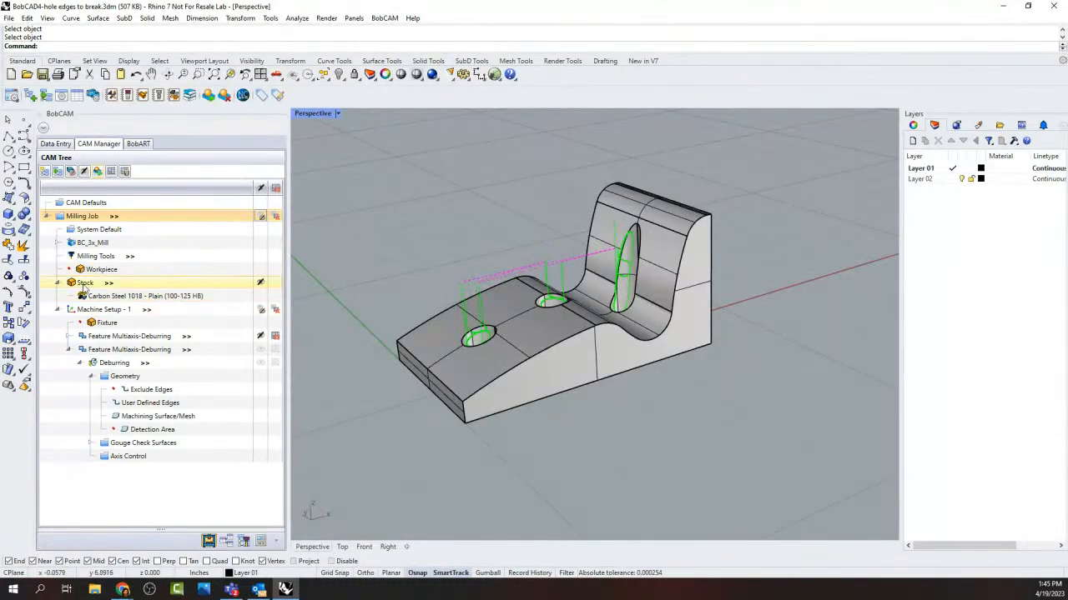
right_click(83, 288)
left_click(112, 287)
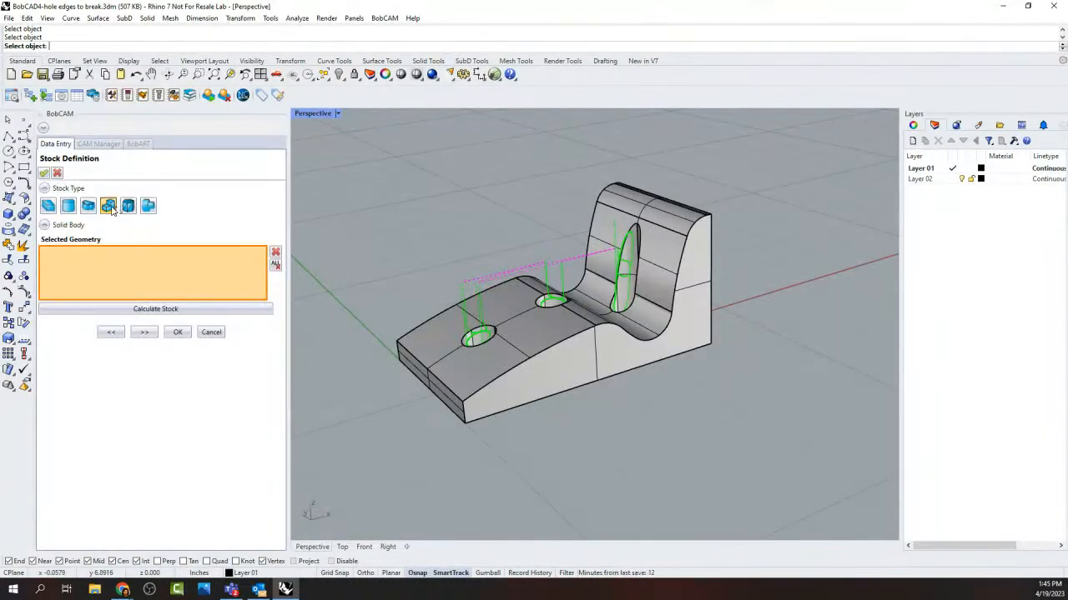
left_click(211, 332)
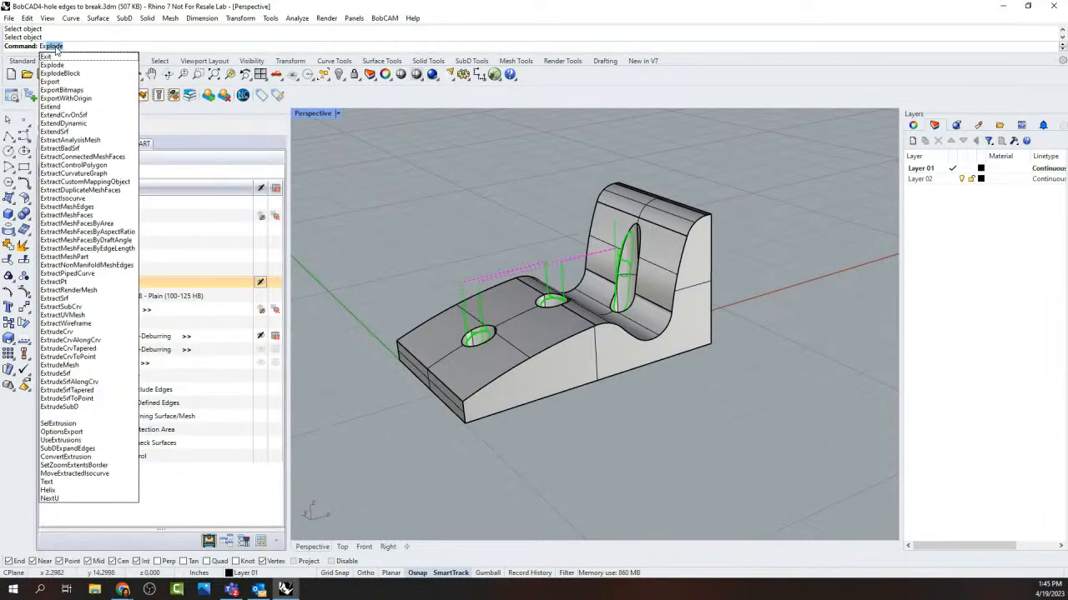
Step: Explode the block instance of the part model into its separate objects
type("x")
key("Return")
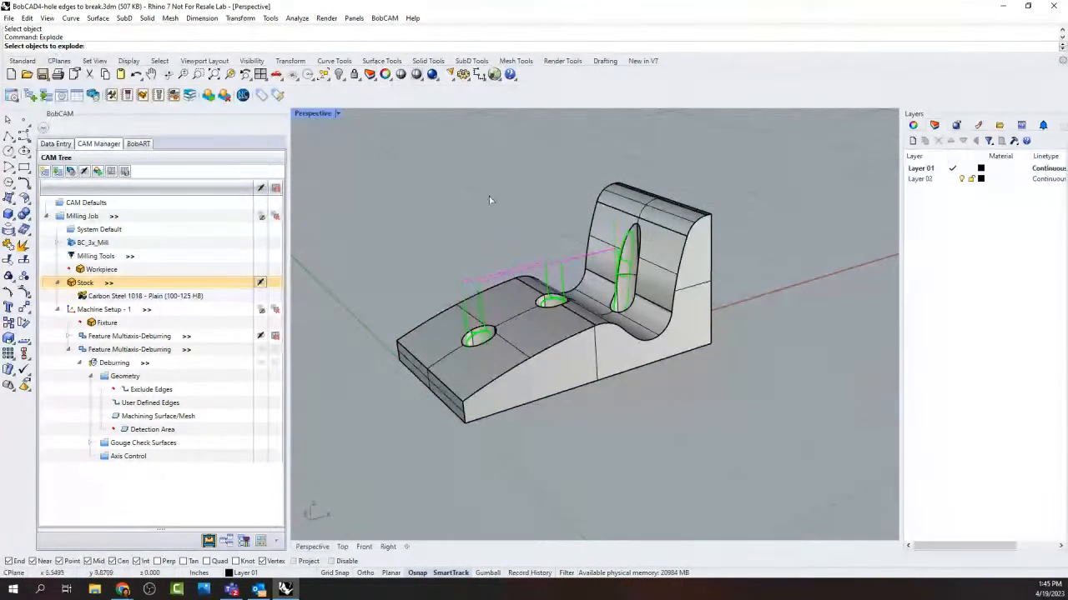
key("ctrl+a")
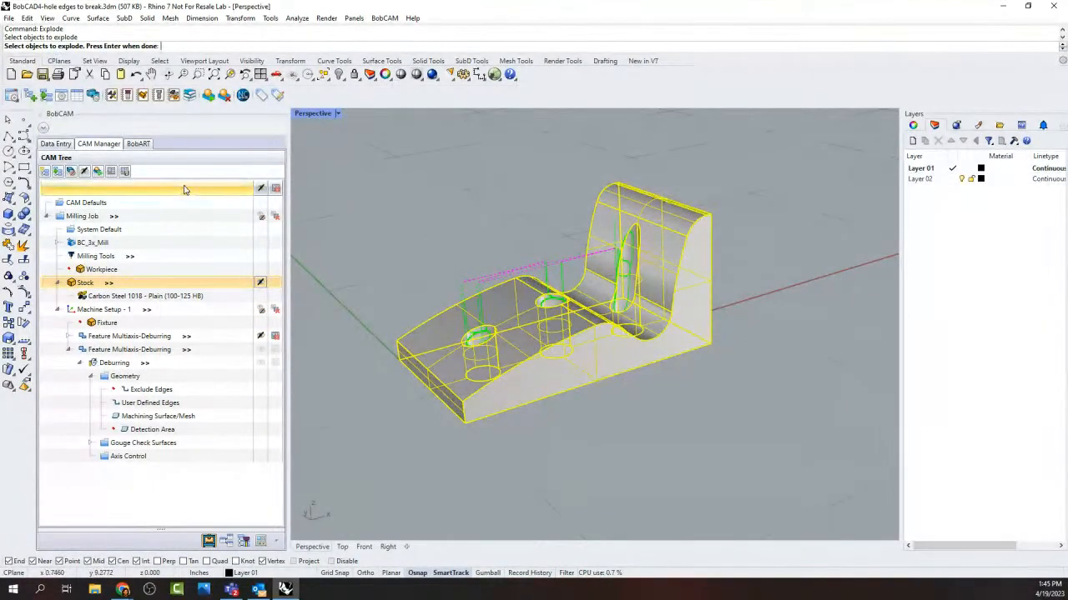
key("Return")
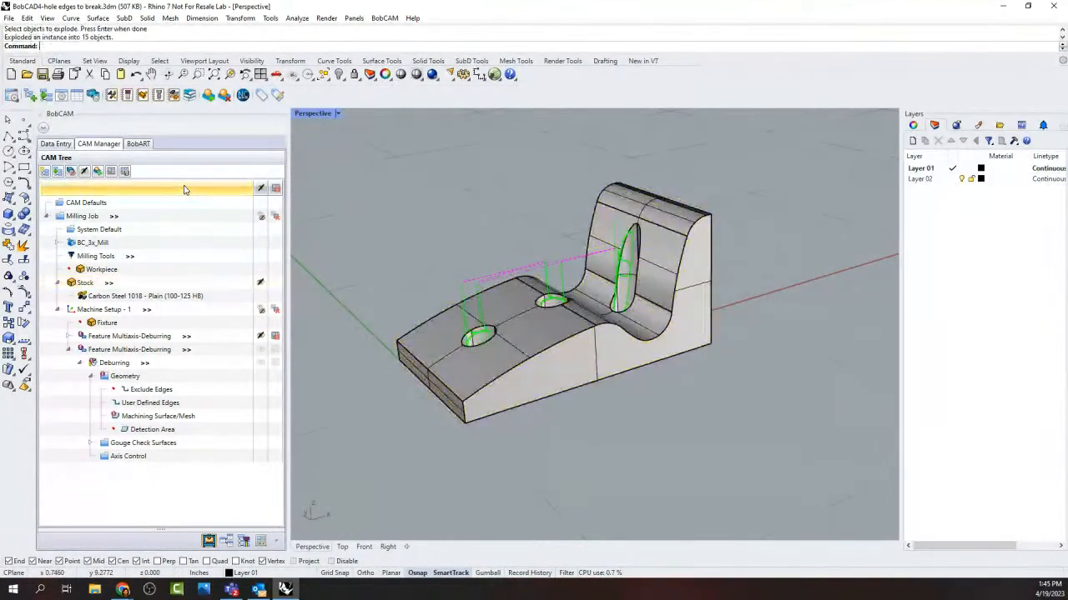
double_click(98, 271)
left_click_drag(407, 167, 889, 540)
left_click(194, 270)
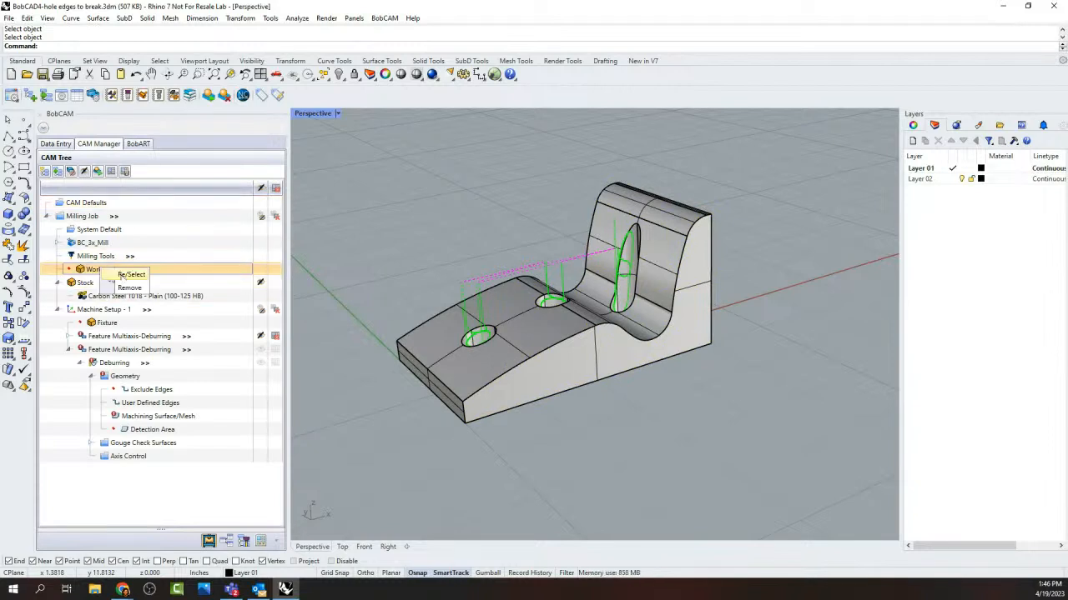
Step: Assign all the exploded part objects as the milling job's workpiece geometry
double_click(101, 270)
left_click_drag(365, 139, 799, 478)
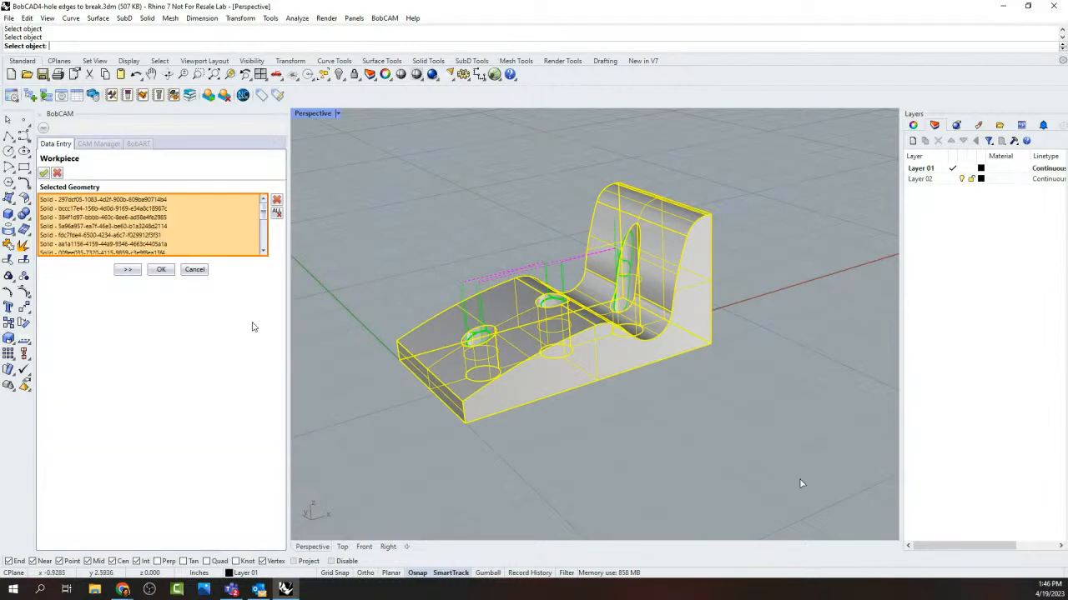
left_click(161, 269)
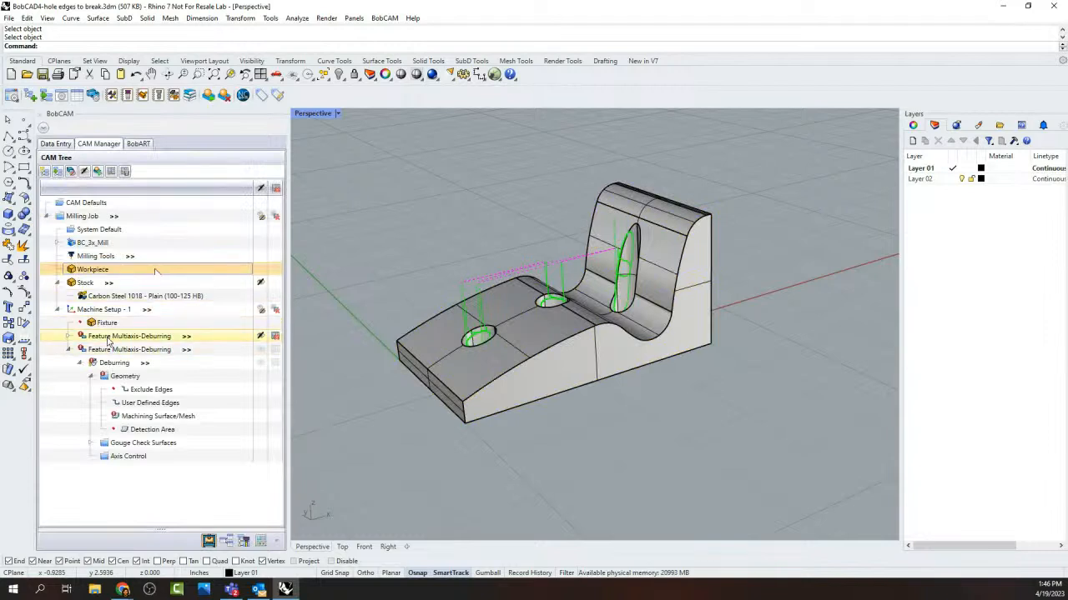
Step: Collapse the second Multiaxis-Deburring feature and expand the first one down to its geometry entries
left_click(77, 337)
left_click(68, 337)
left_click(68, 337)
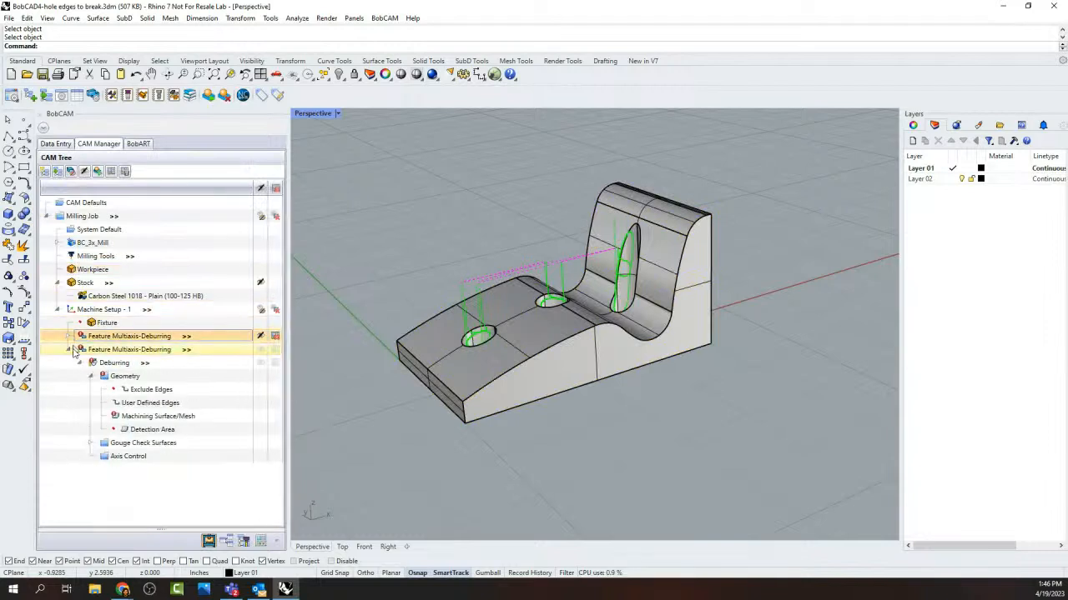
left_click(69, 350)
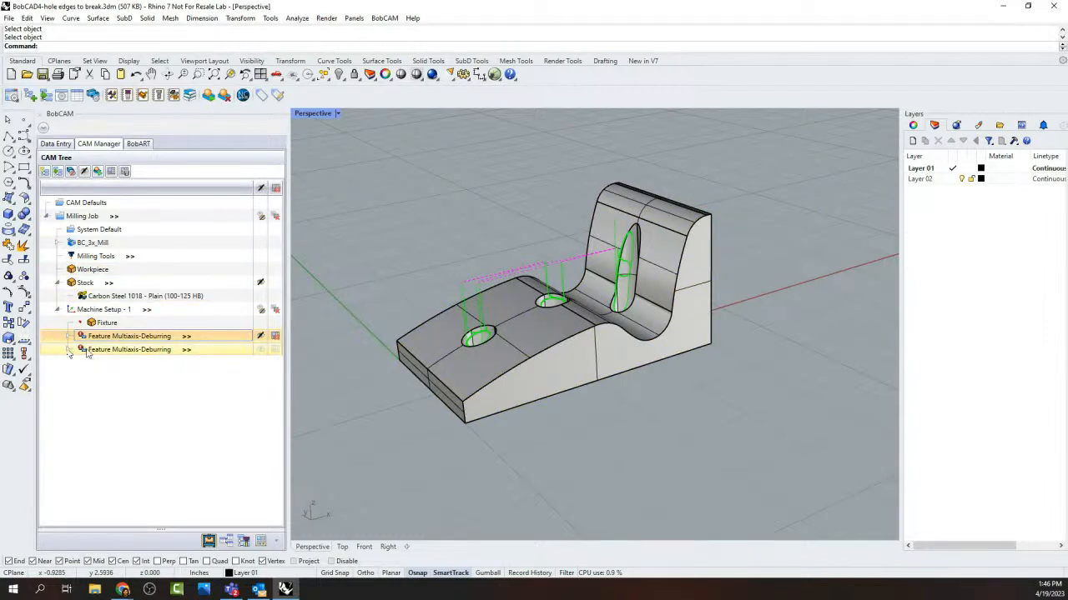
left_click(68, 337)
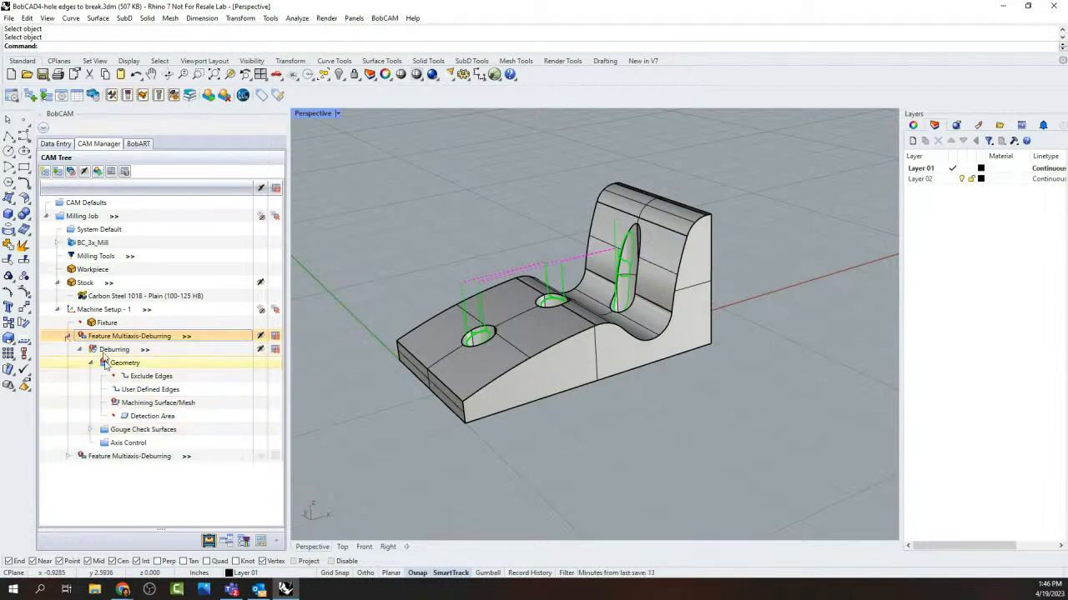
Step: Clear the first deburring operation's missing Machining Surface/Mesh geometry and reselect all the exploded part objects for it
right_click(137, 406)
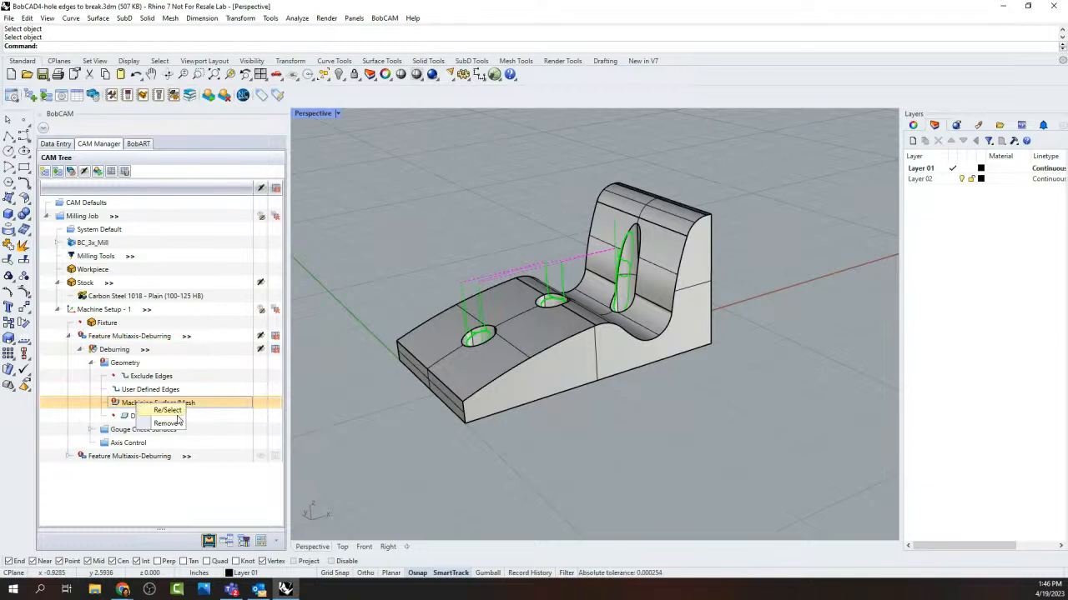
left_click(167, 391)
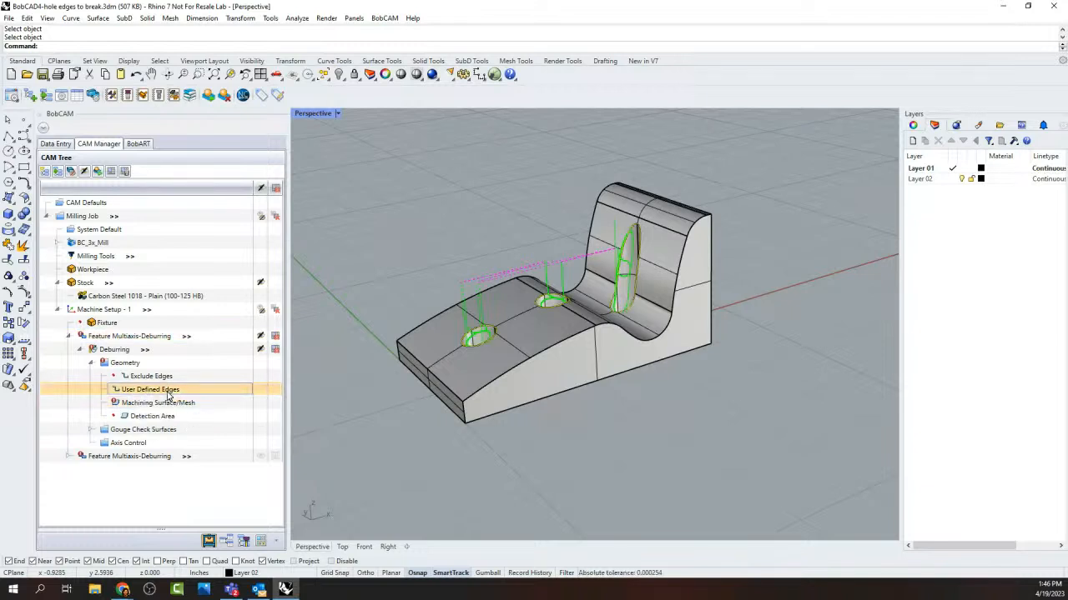
left_click(159, 407)
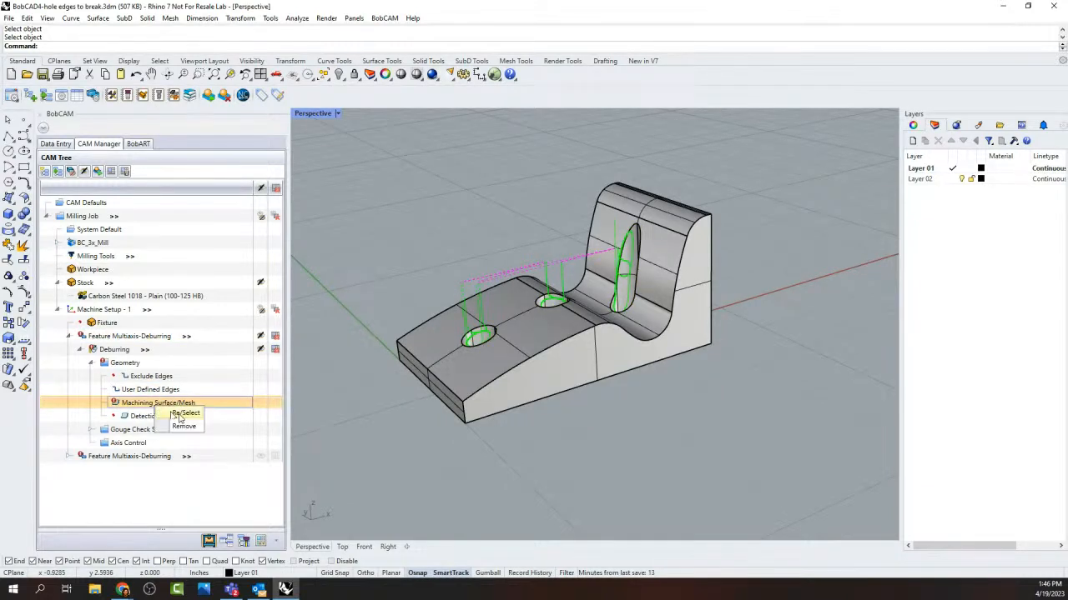
double_click(159, 406)
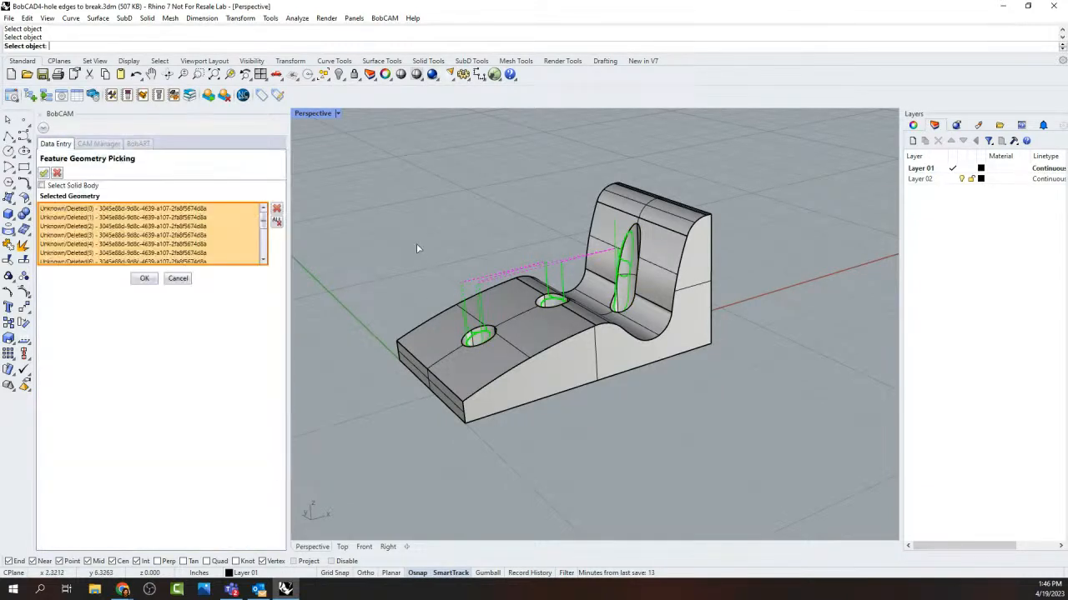
left_click(277, 221)
left_click_drag(357, 138, 789, 468)
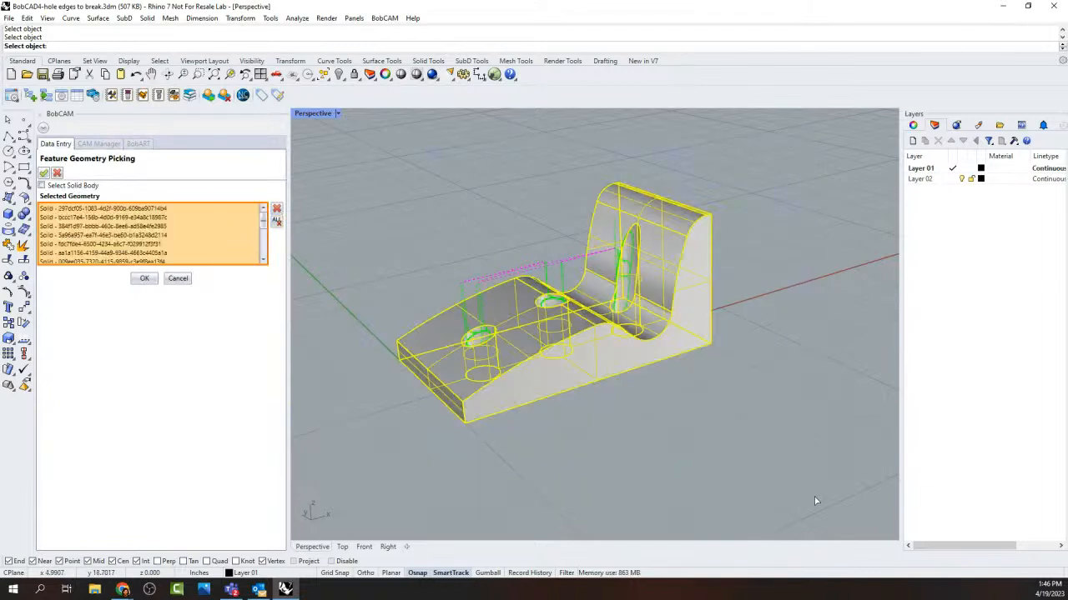
left_click(142, 279)
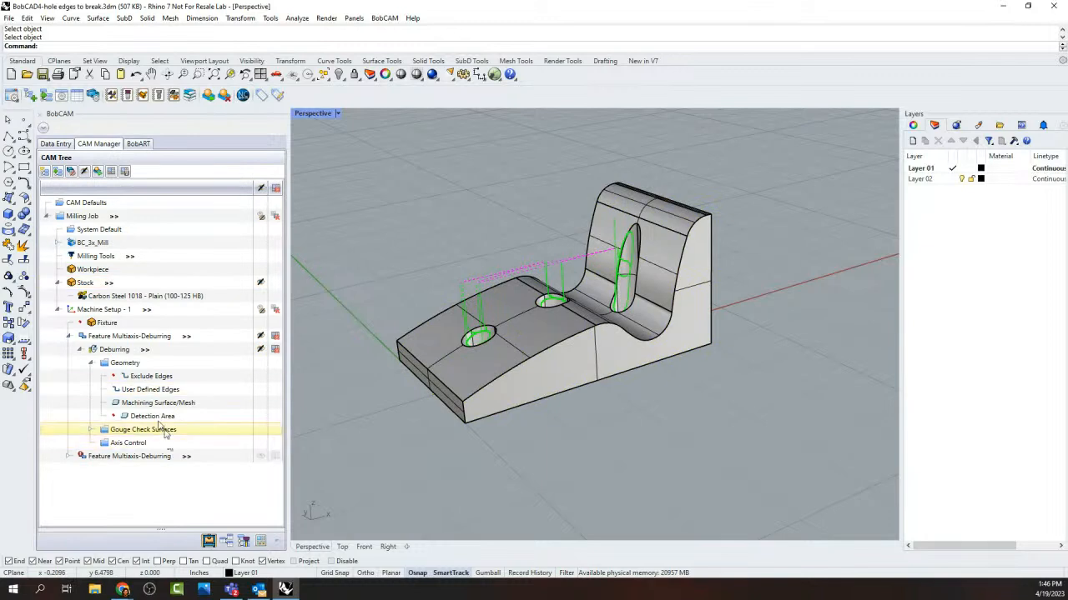
Step: Try to compute the toolpath of the first deburring operation
left_click(116, 351)
right_click(127, 352)
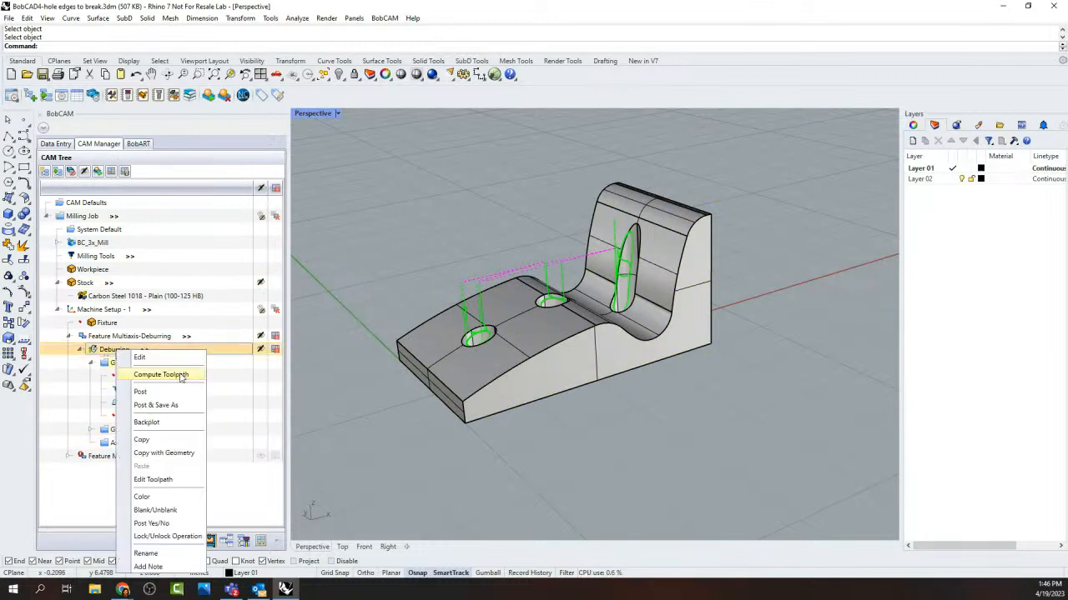
left_click(188, 375)
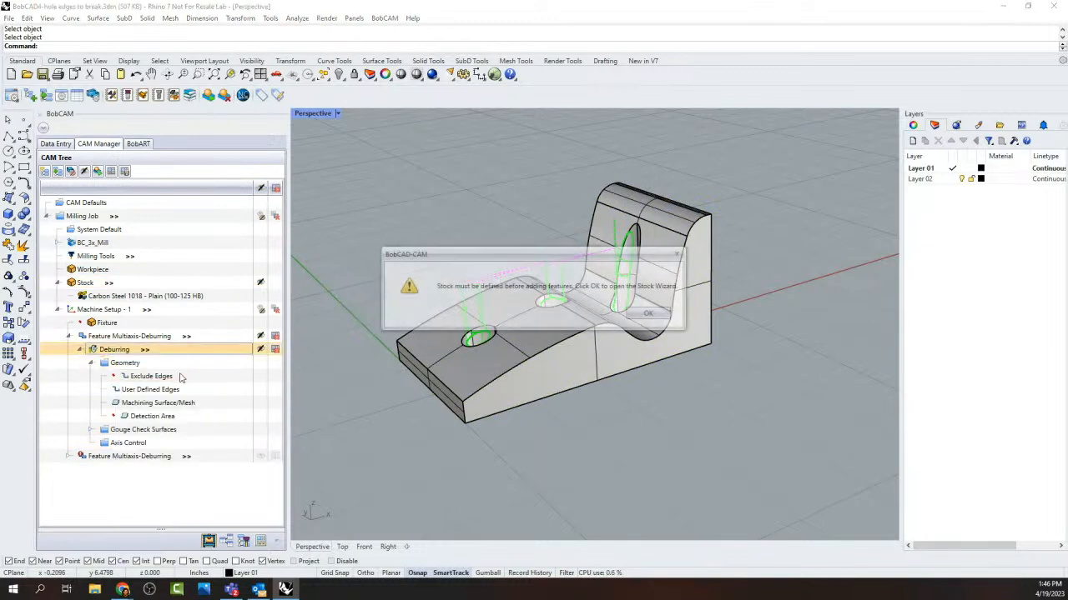
Step: Define the solid body stock from all the exploded part objects and calculate it
left_click(647, 313)
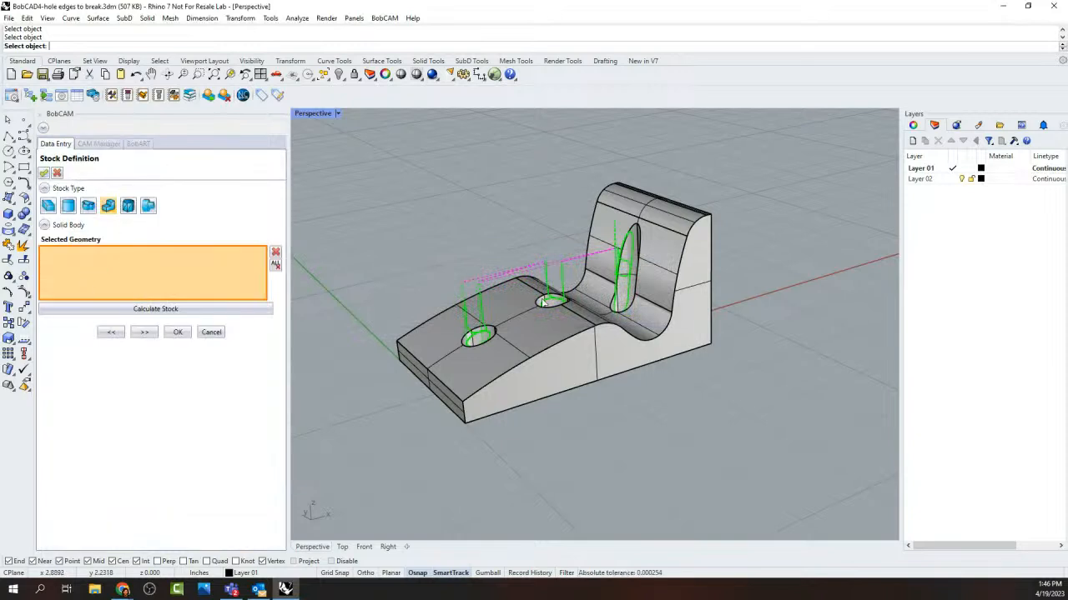
left_click_drag(383, 143, 791, 490)
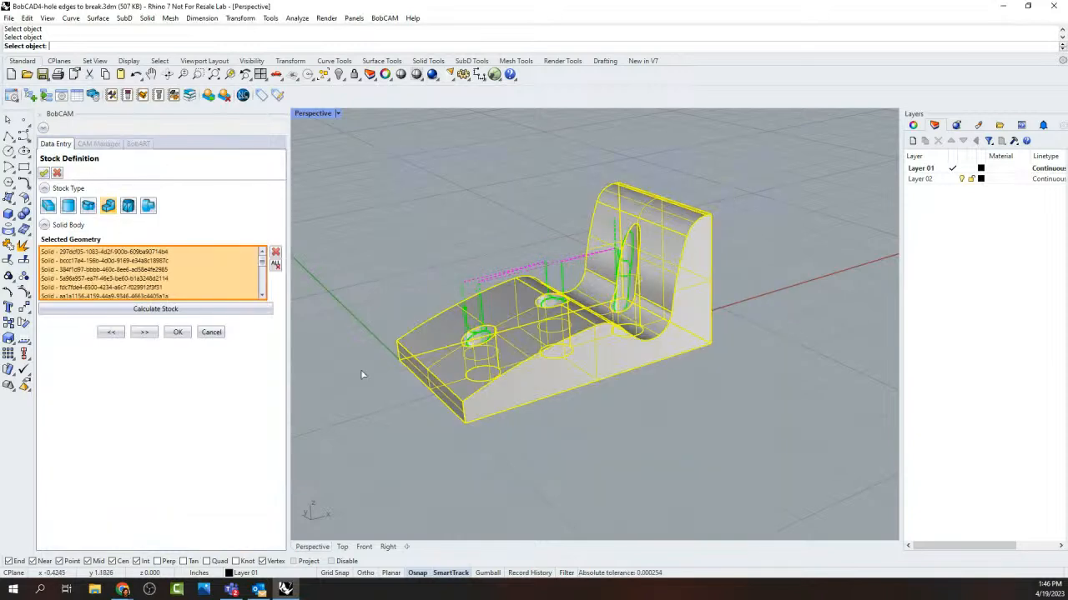
left_click(175, 309)
left_click(177, 332)
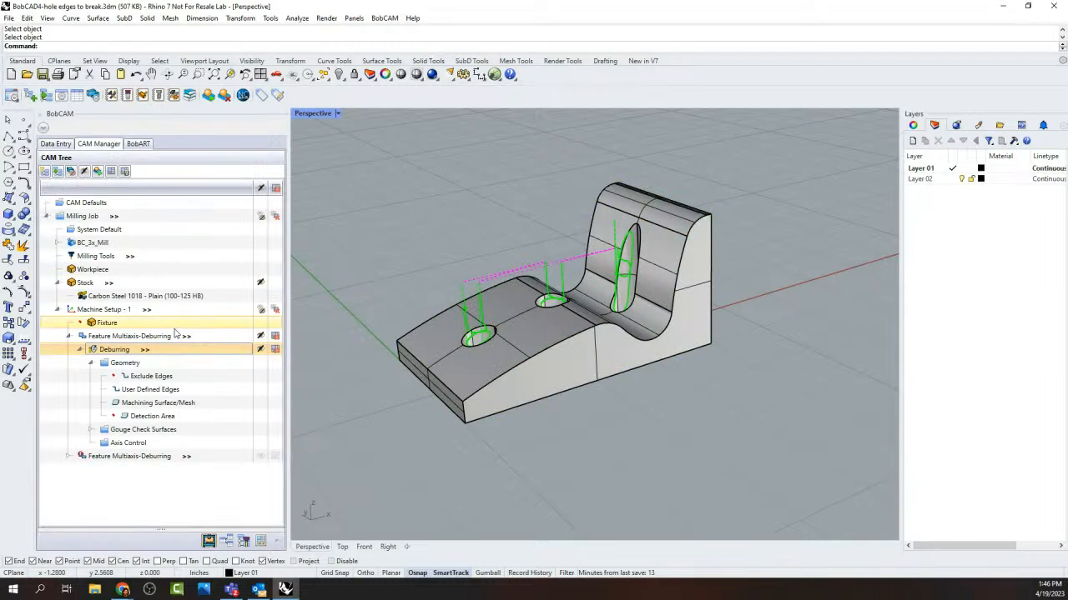
Step: Compute the first deburring operation's toolpath and backplot part of it around the holes
right_click(112, 352)
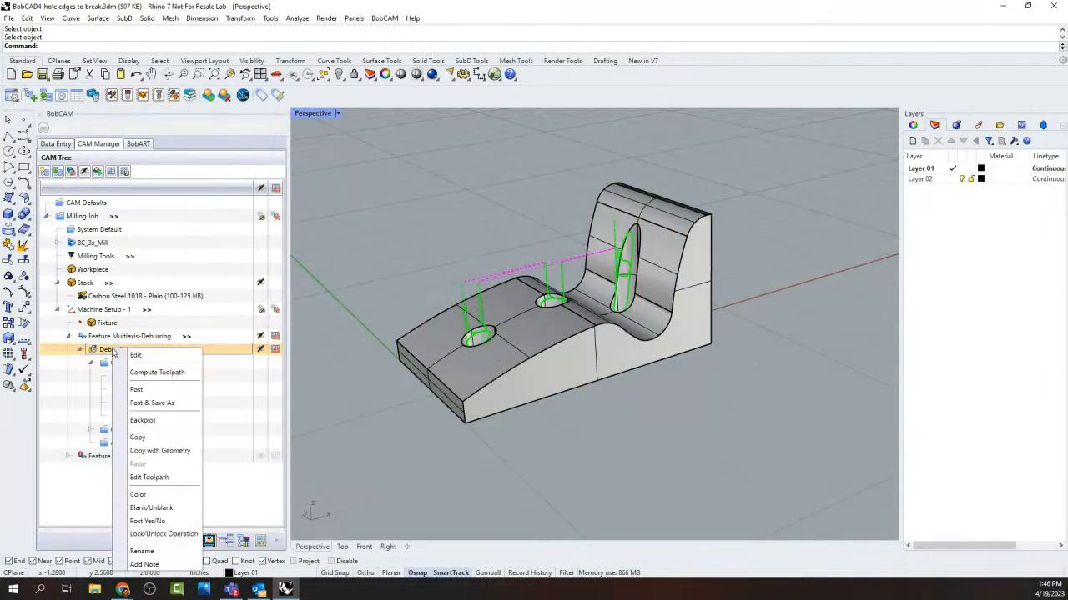
left_click(161, 375)
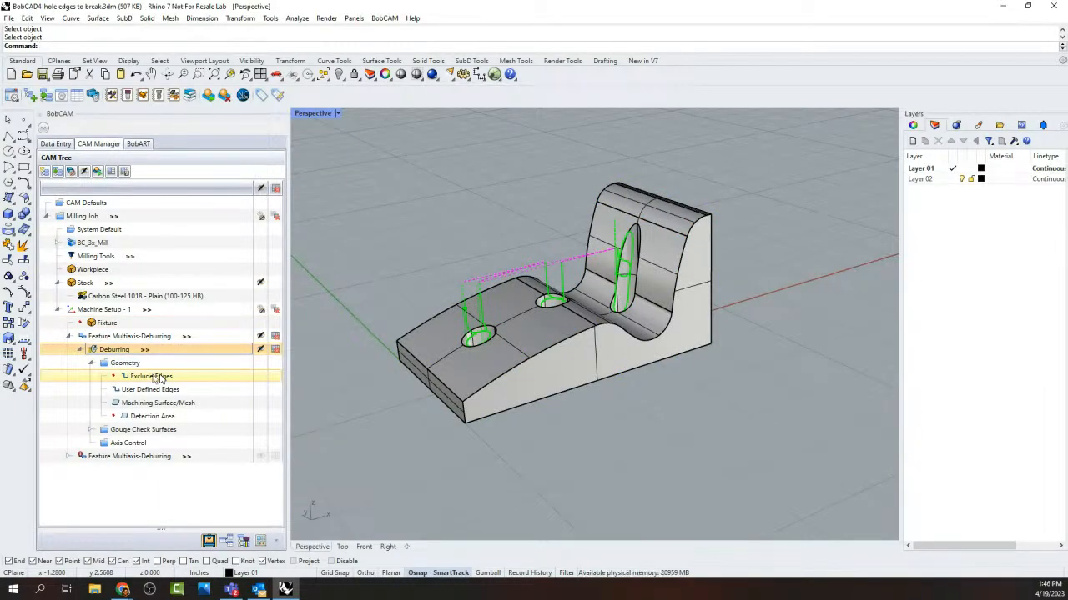
right_click(117, 349)
left_click(150, 420)
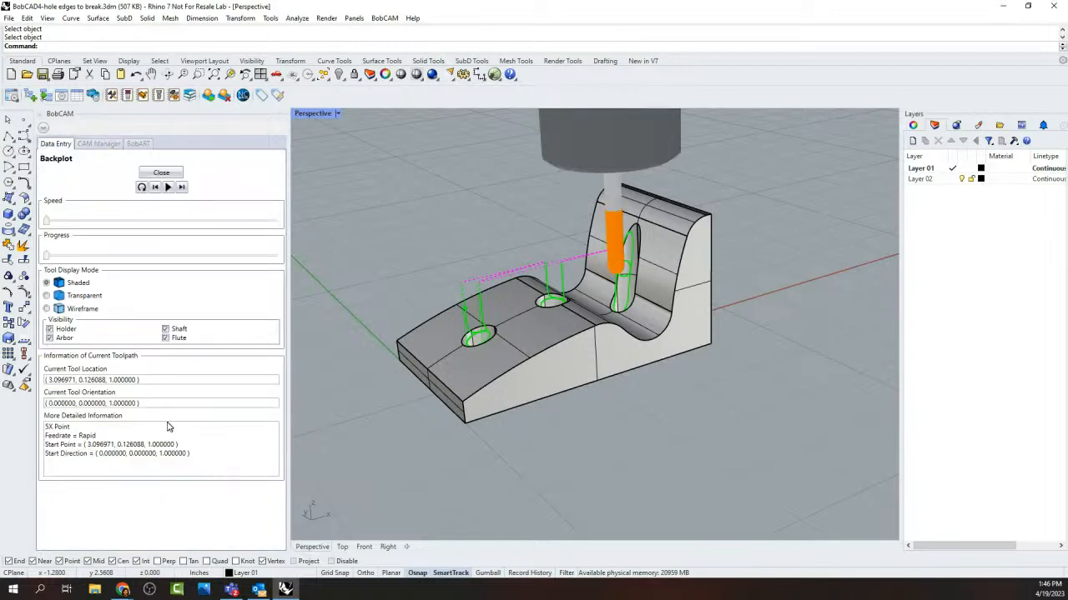
left_click_drag(48, 255, 153, 239)
left_click(161, 172)
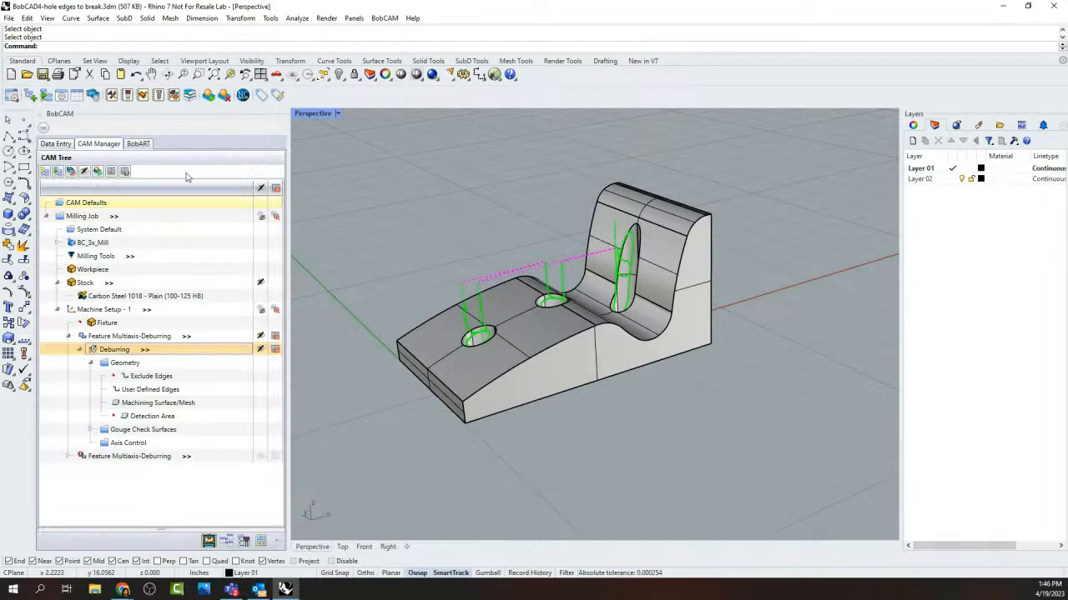
Step: Open the milling job in the simulation and hide the workpiece so only the stock is shown
left_click(98, 171)
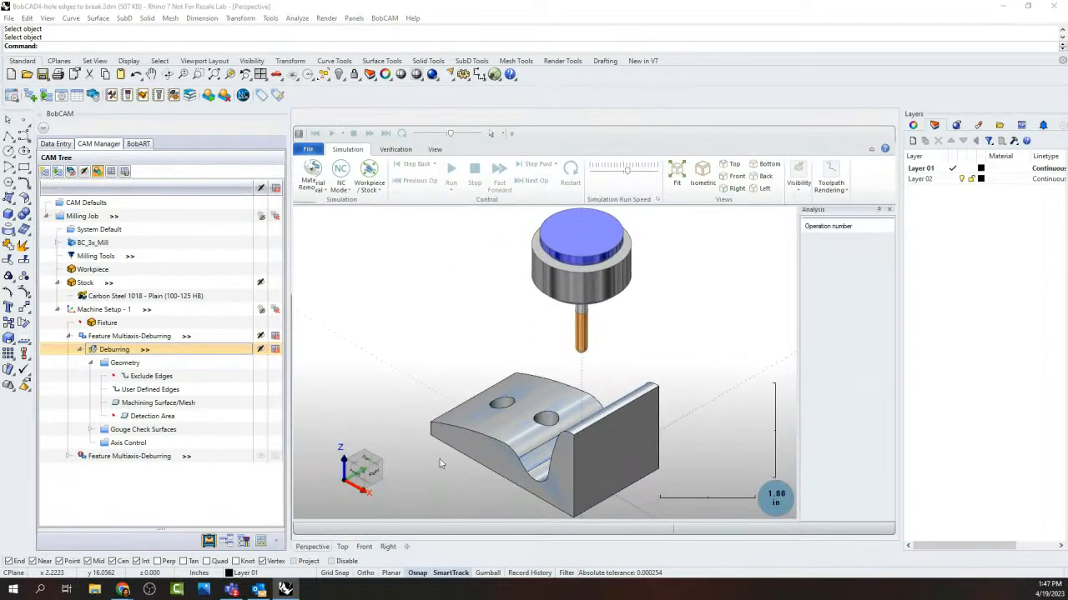
middle_click_drag(531, 413, 615, 334)
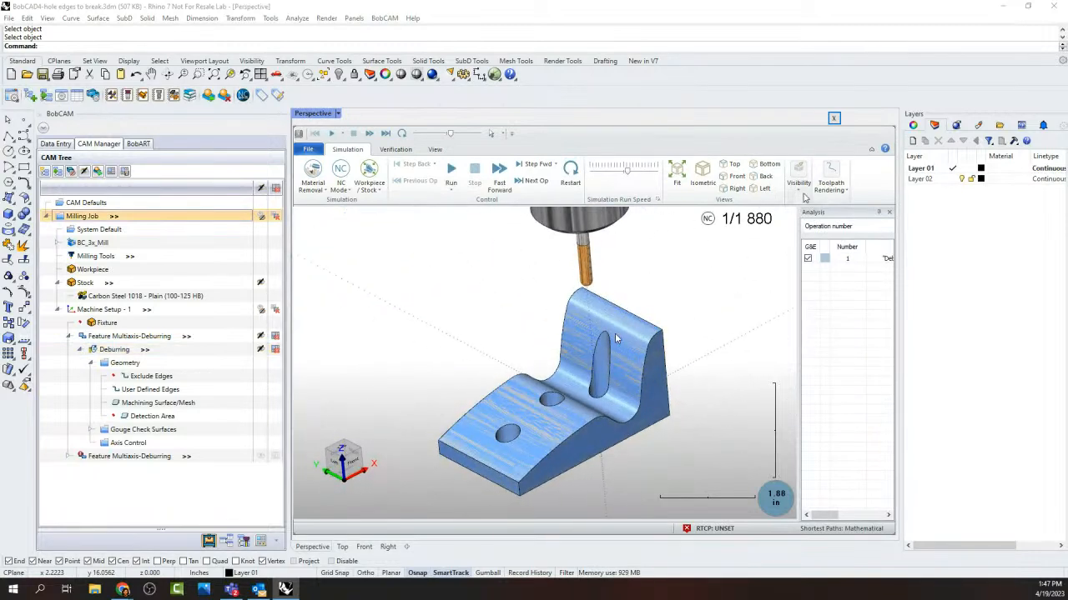
left_click(798, 180)
left_click(880, 236)
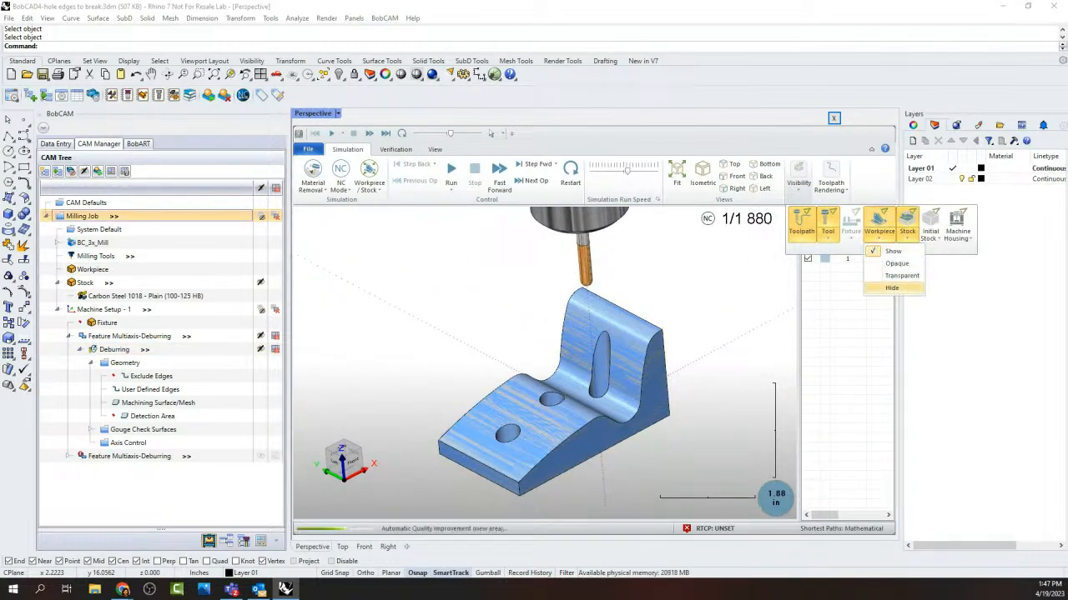
left_click(869, 292)
Step: Run the deburring simulation and examine the edges of the slanted slot and the two holes on the stock
scroll(627, 401, "up", 6)
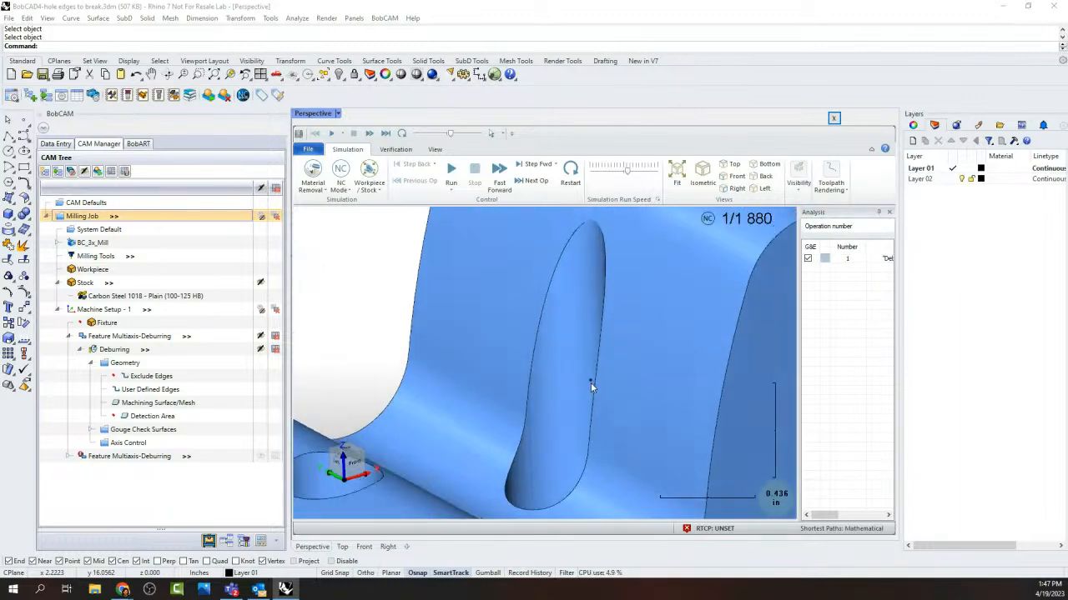
middle_click_drag(594, 386, 618, 380)
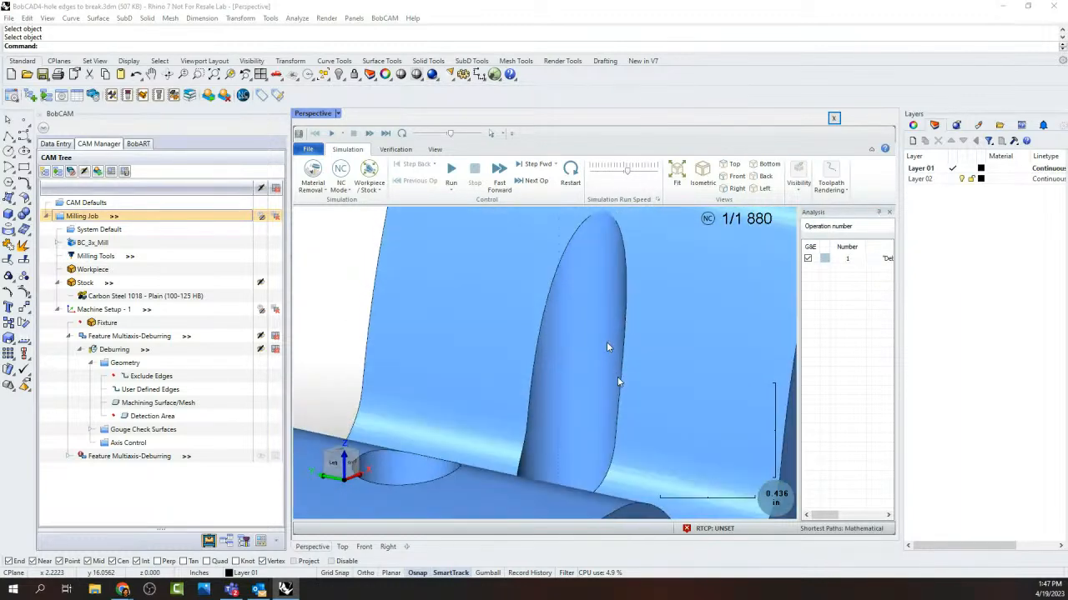
scroll(606, 337, "down", 5)
middle_click_drag(606, 340, 594, 397)
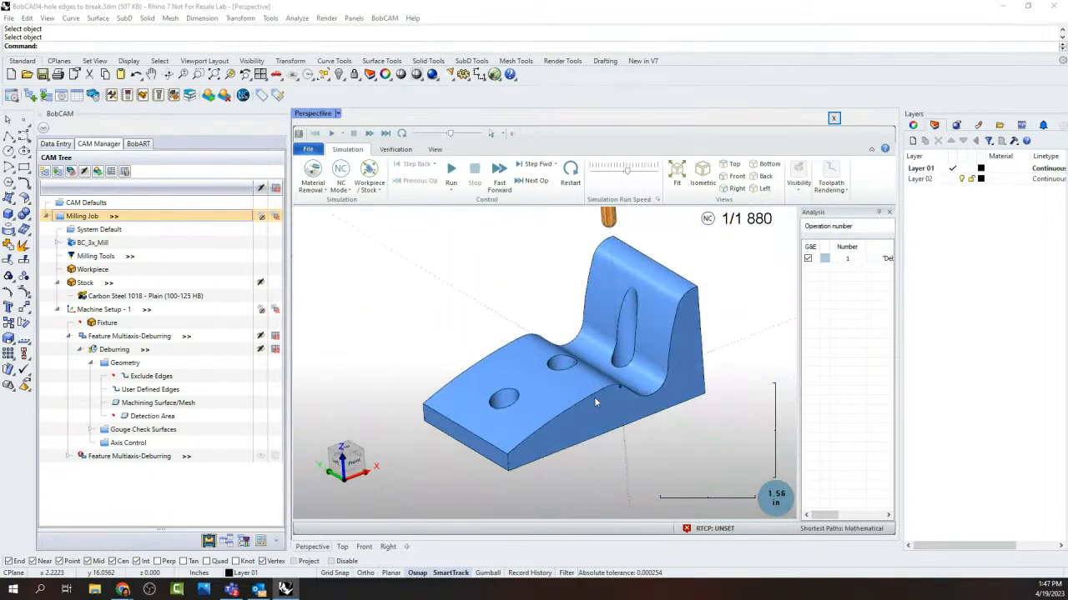
left_click(451, 175)
scroll(576, 293, "up", 3)
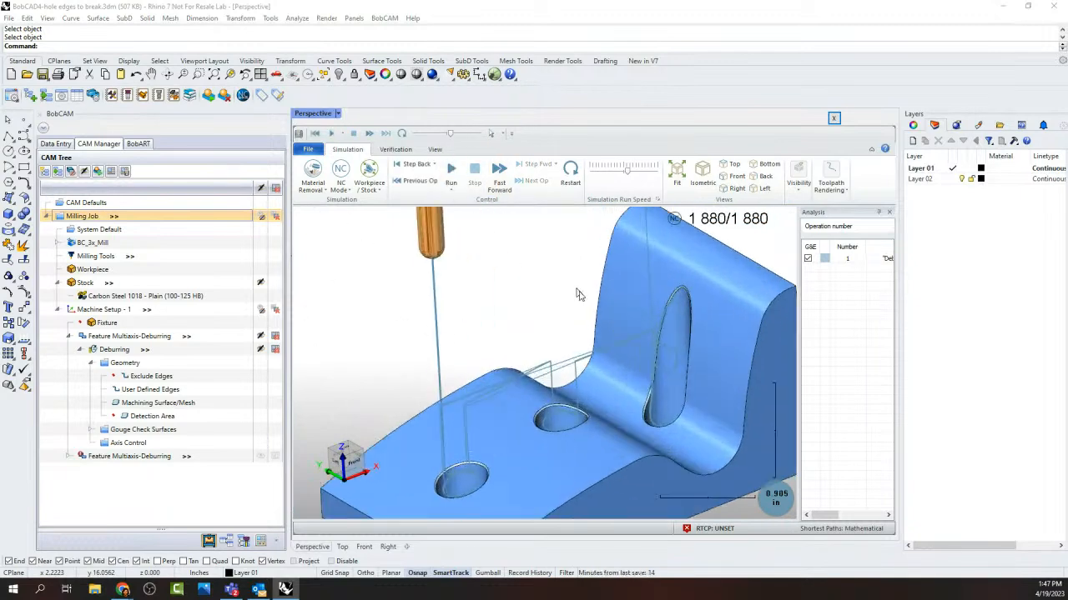
scroll(640, 331, "down", 5)
middle_click_drag(640, 331, 601, 380)
scroll(623, 301, "up", 3)
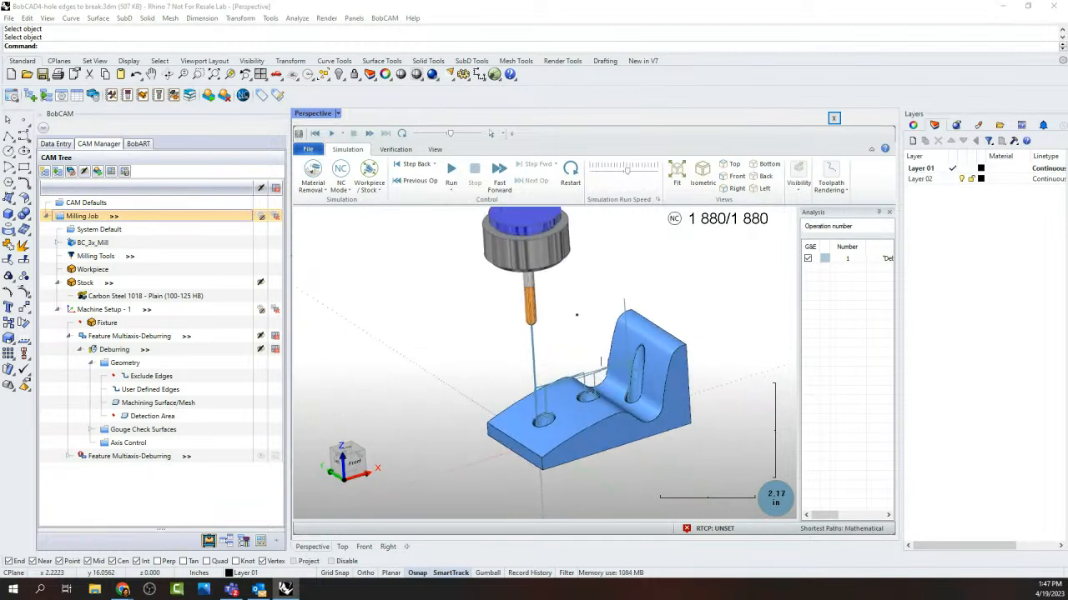
scroll(572, 279, "up", 1)
scroll(505, 312, "down", 1)
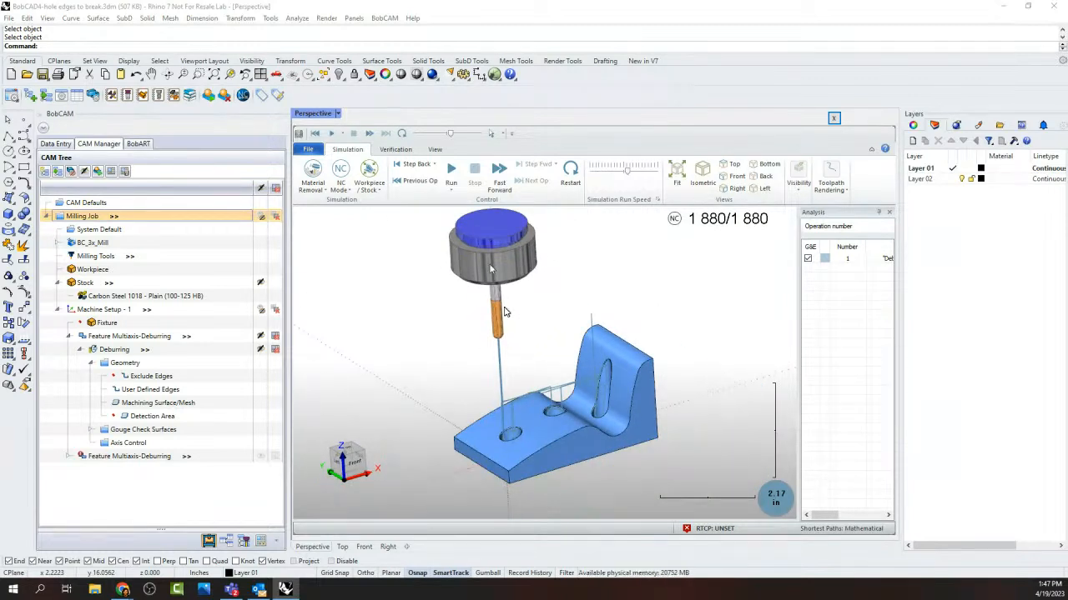
Step: Close the simulation, turn off the system tool in the first deburring operation, and open its 0.25 diameter end mill for modification
middle_click_drag(505, 311, 506, 268)
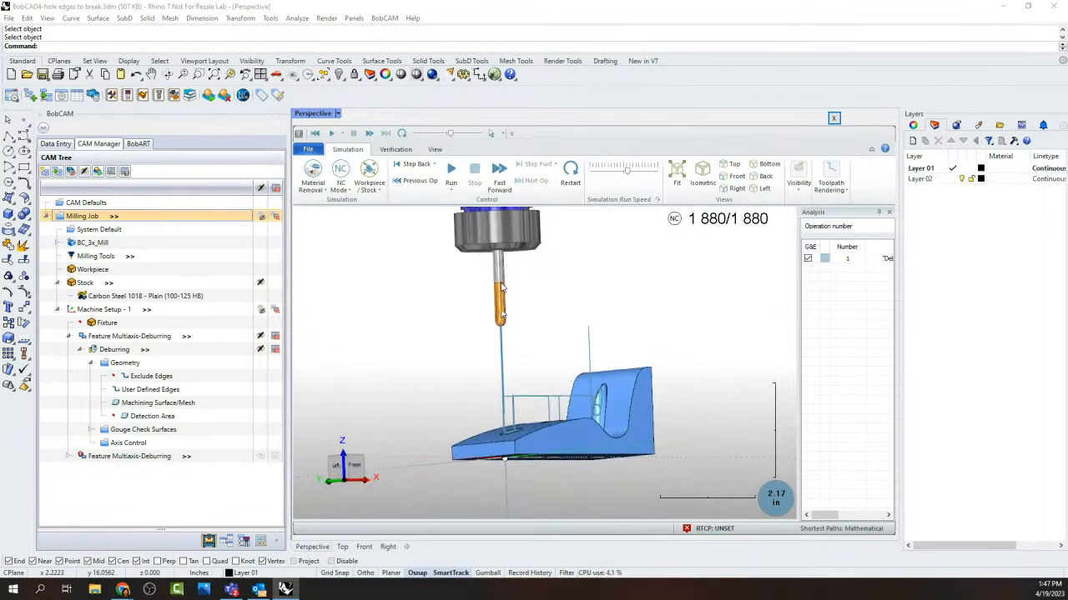
left_click(837, 118)
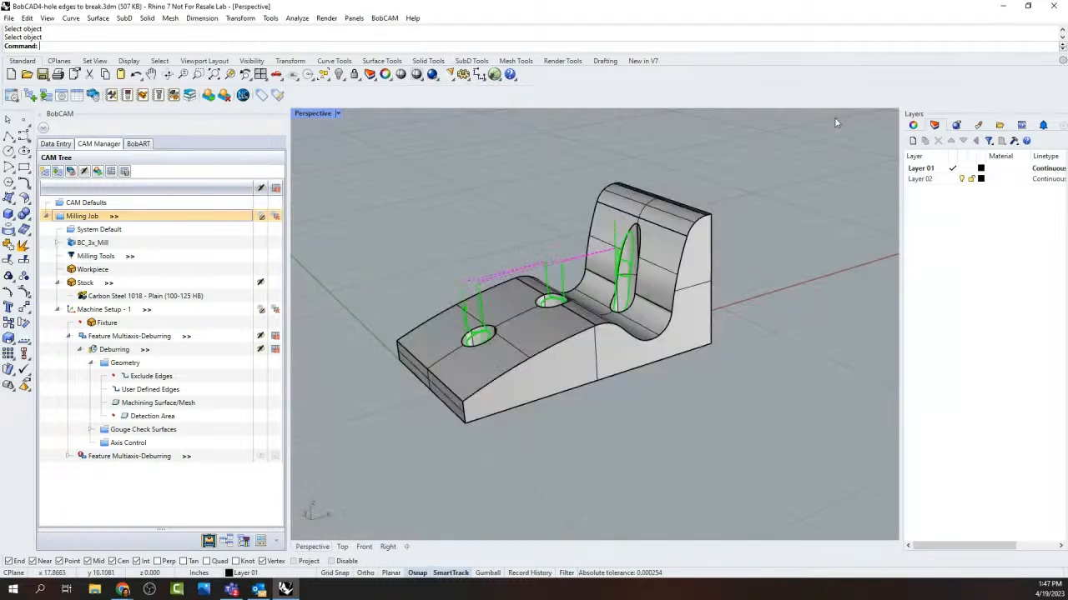
double_click(119, 354)
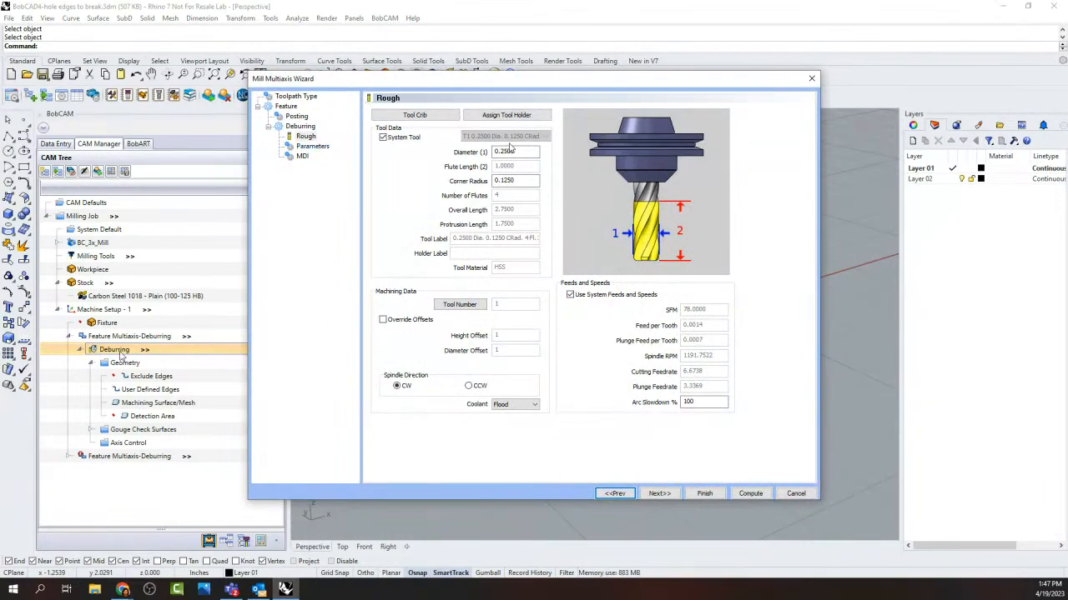
left_click(383, 138)
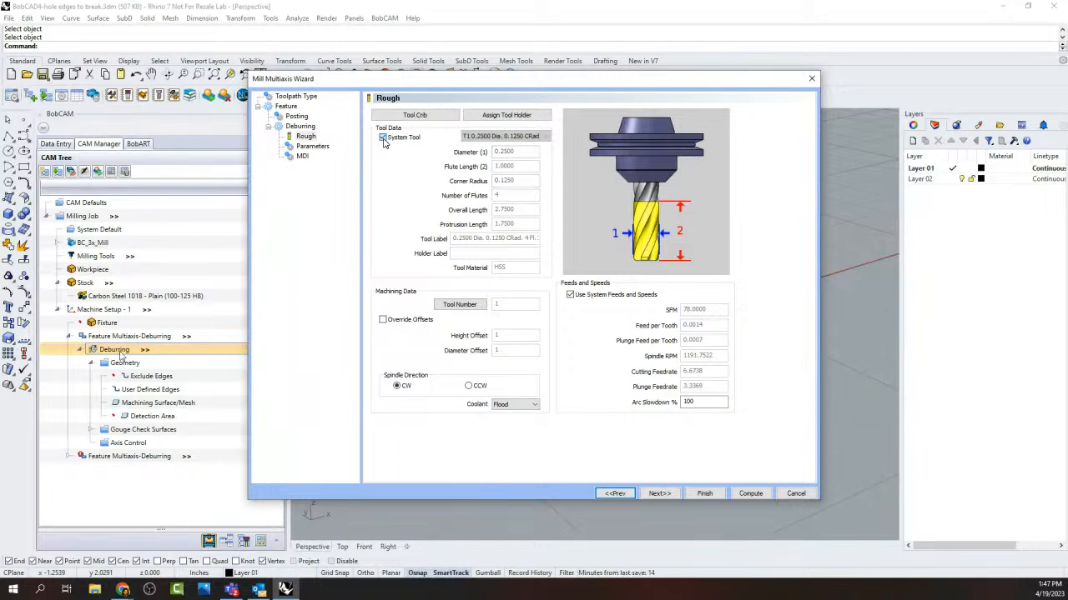
left_click(542, 137)
left_click(492, 168)
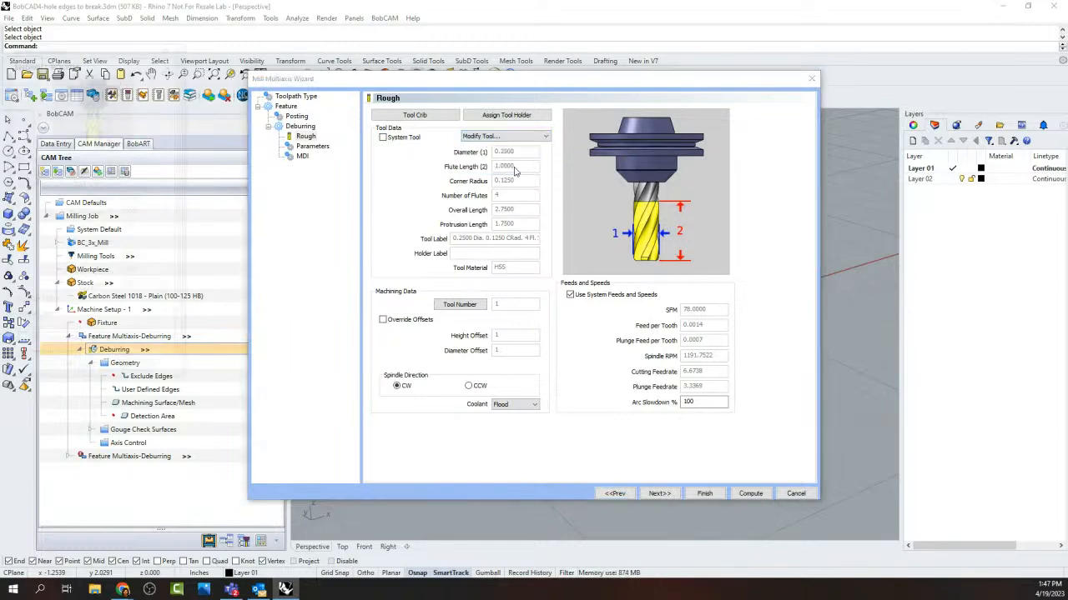
Step: Set the end mill's flute length to 0.25 and its protrusion length to 0.475
left_click_drag(131, 42, 175, 82)
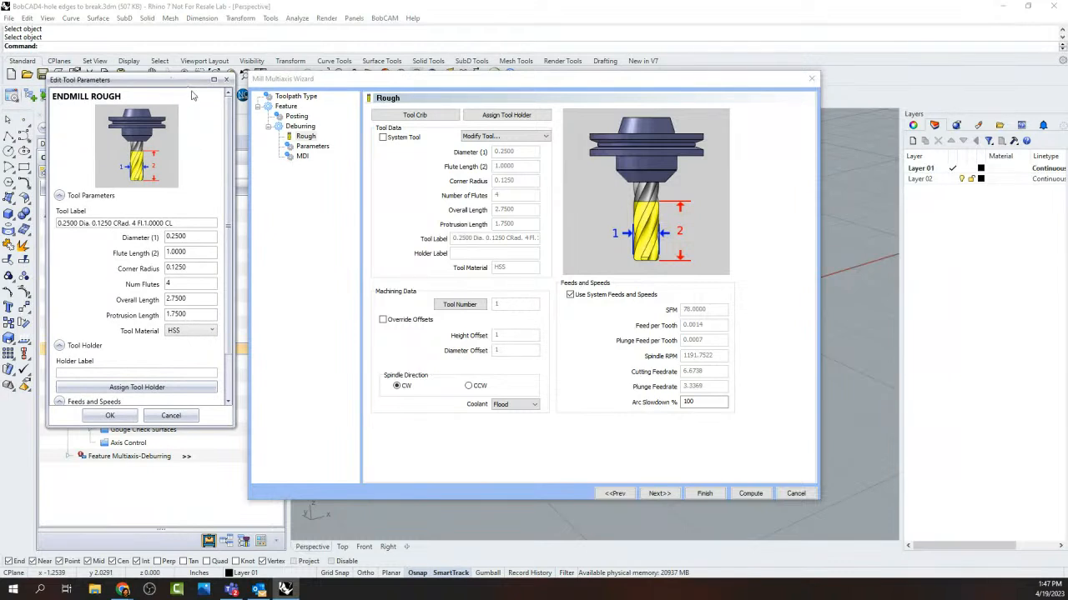
double_click(201, 247)
key("BackSpace")
type(".25")
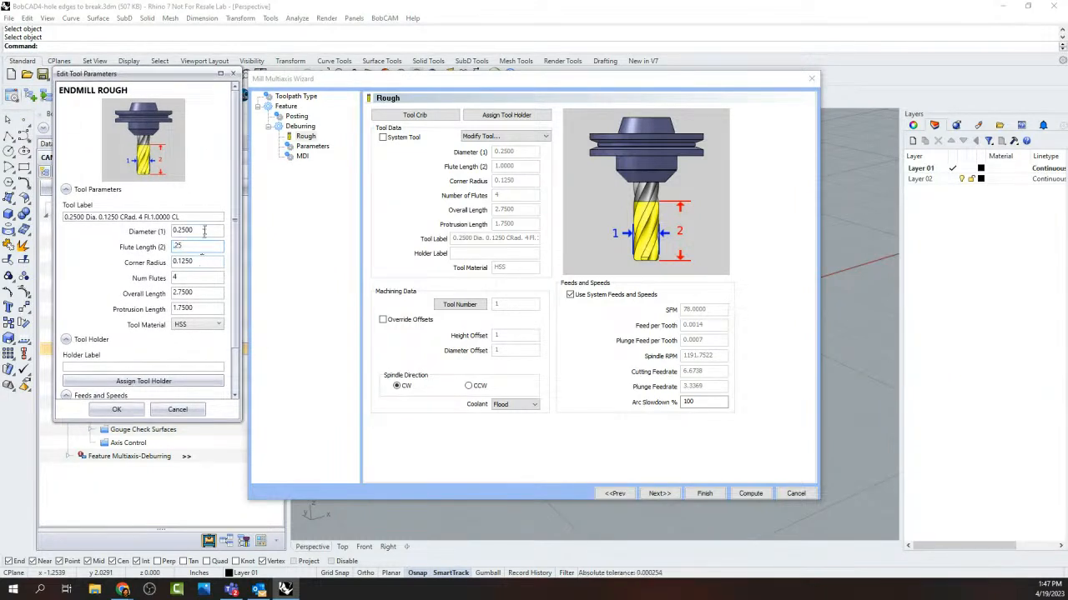
left_click(207, 234)
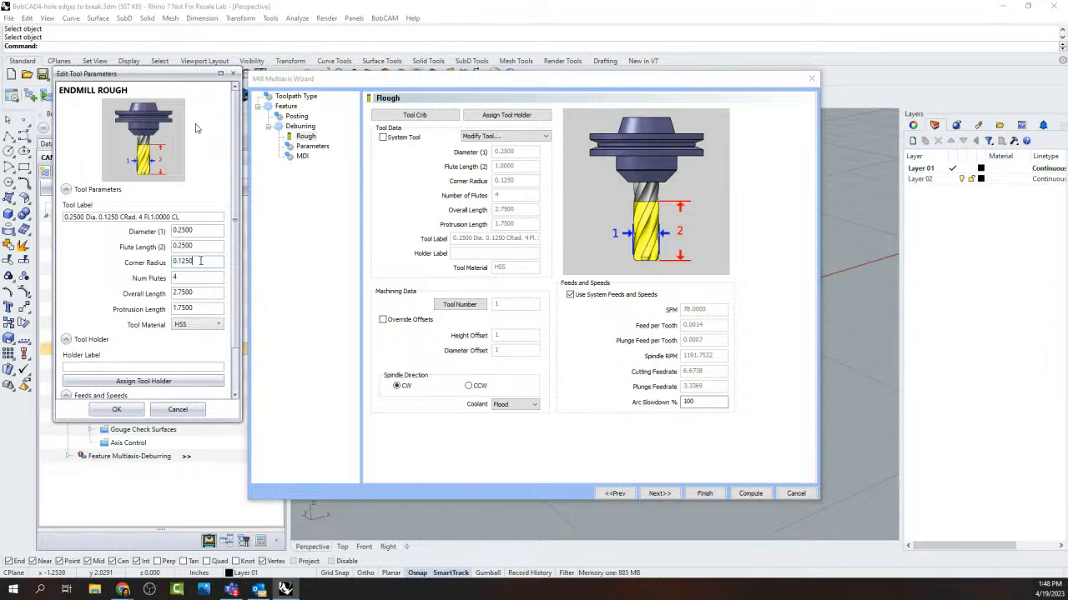
left_click(206, 309)
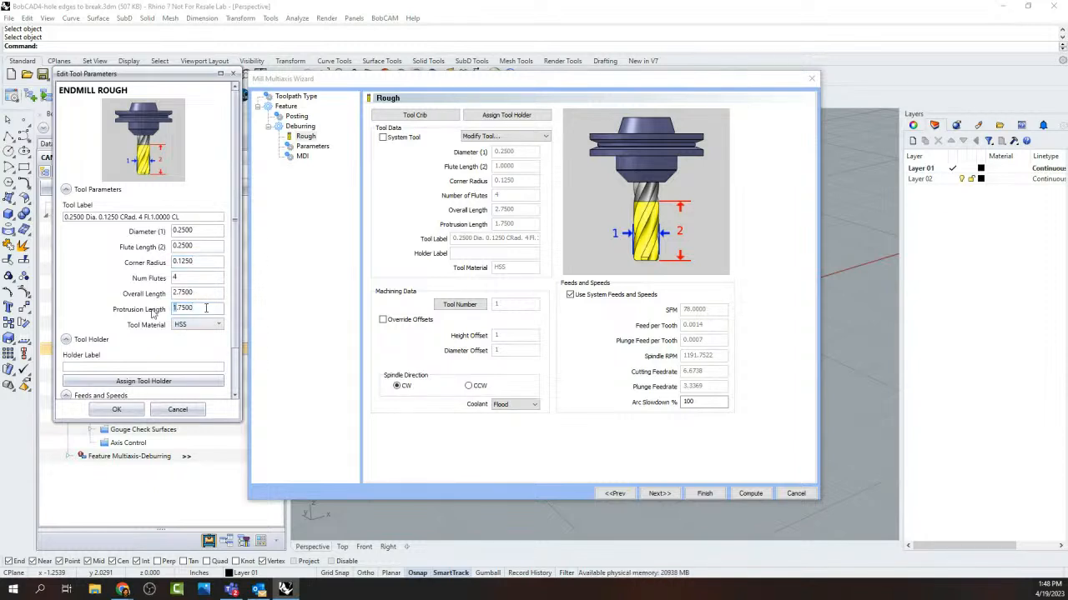
left_click_drag(193, 308, 133, 314)
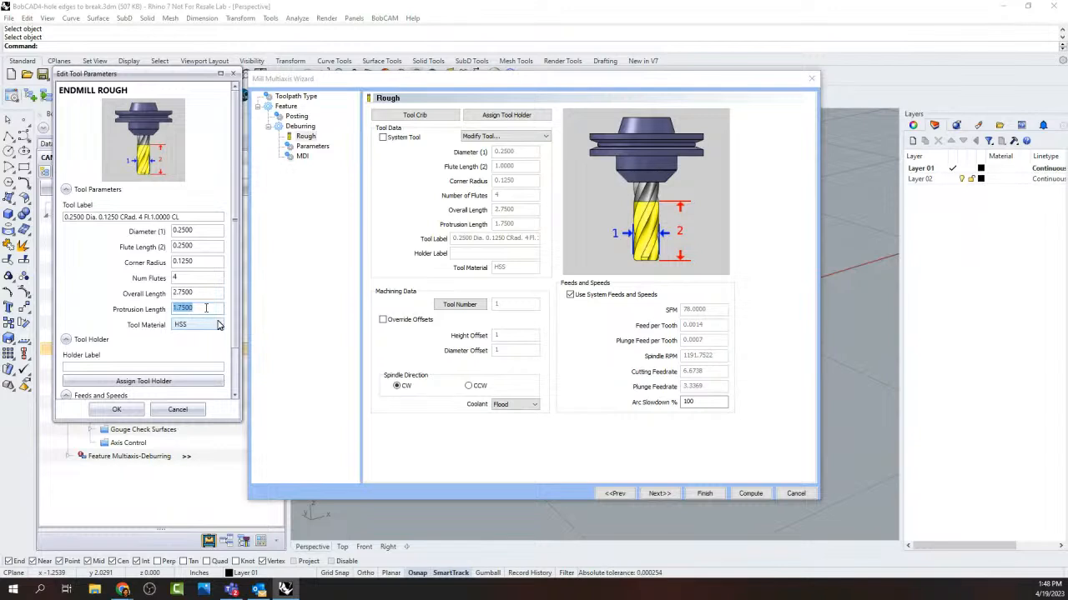
key("BackSpace")
type(".475")
key("Tab")
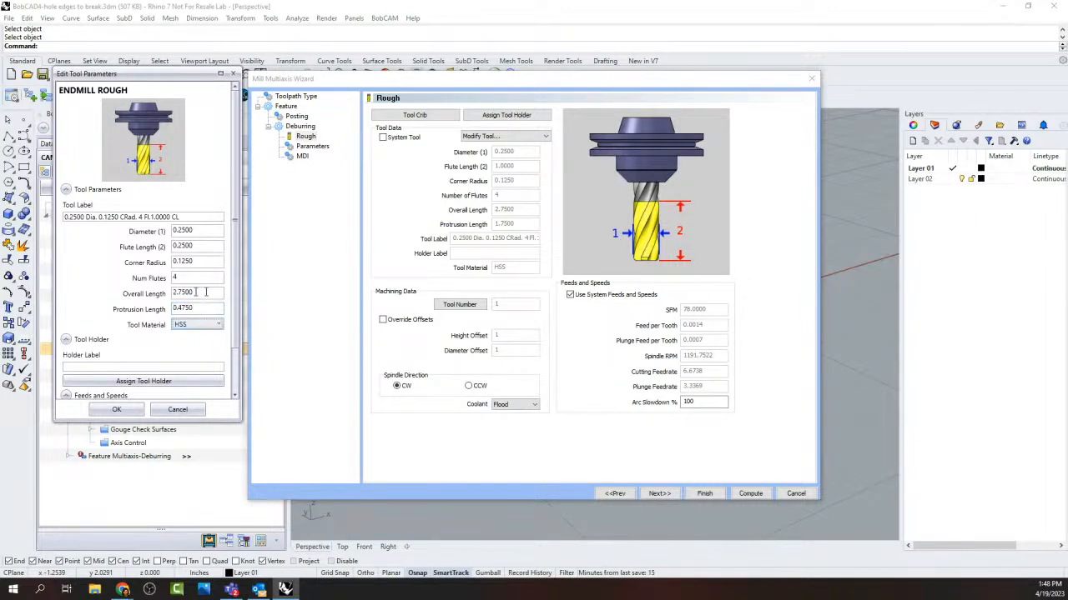
Step: Assign the 0.25 inch I.D. Arbor CAT 40 holder to the end mill and save the tool and operation changes
left_click(185, 382)
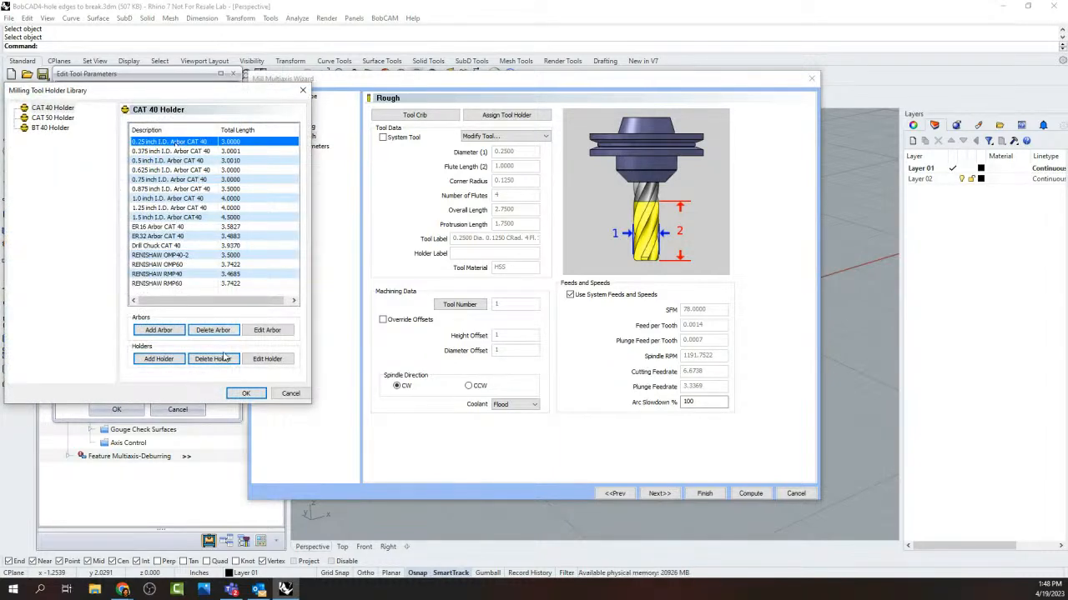
left_click(246, 393)
left_click(132, 410)
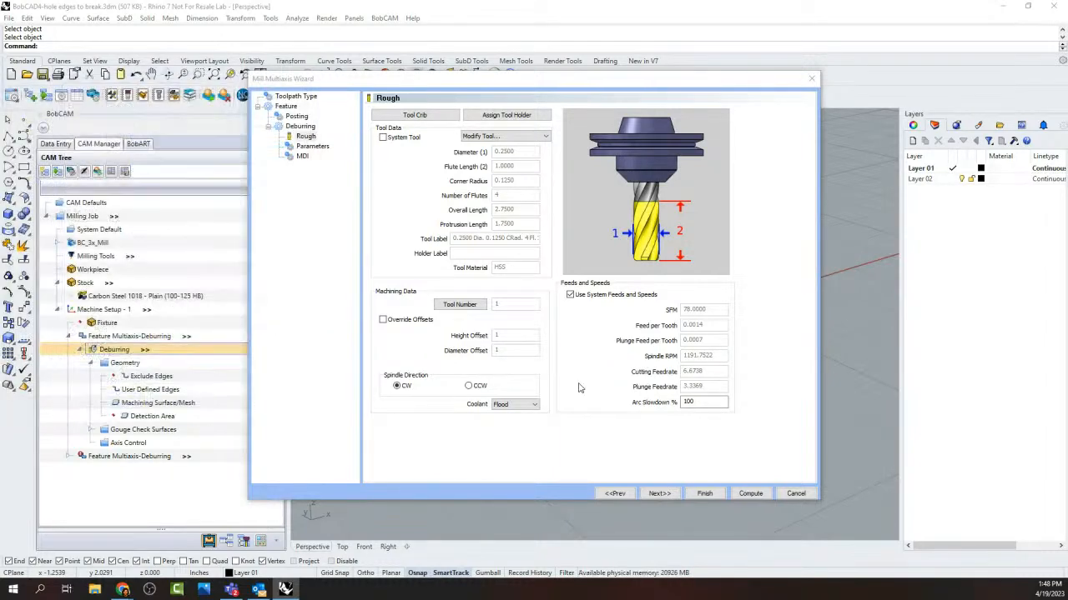
left_click(574, 334)
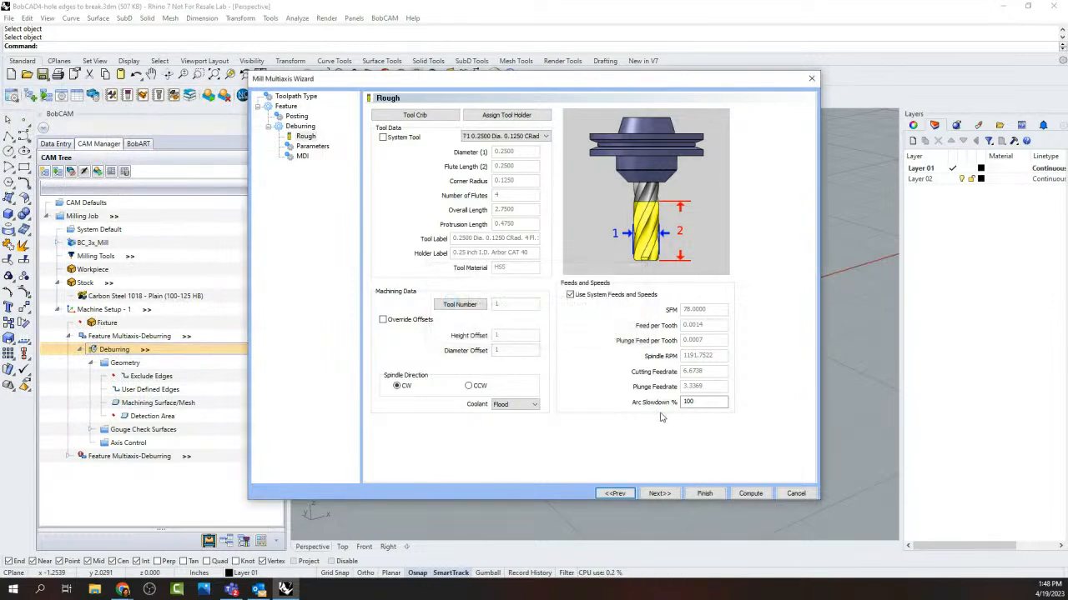
left_click(704, 492)
Step: Recompute the first deburring operation's toolpath and open its backplot
right_click(143, 349)
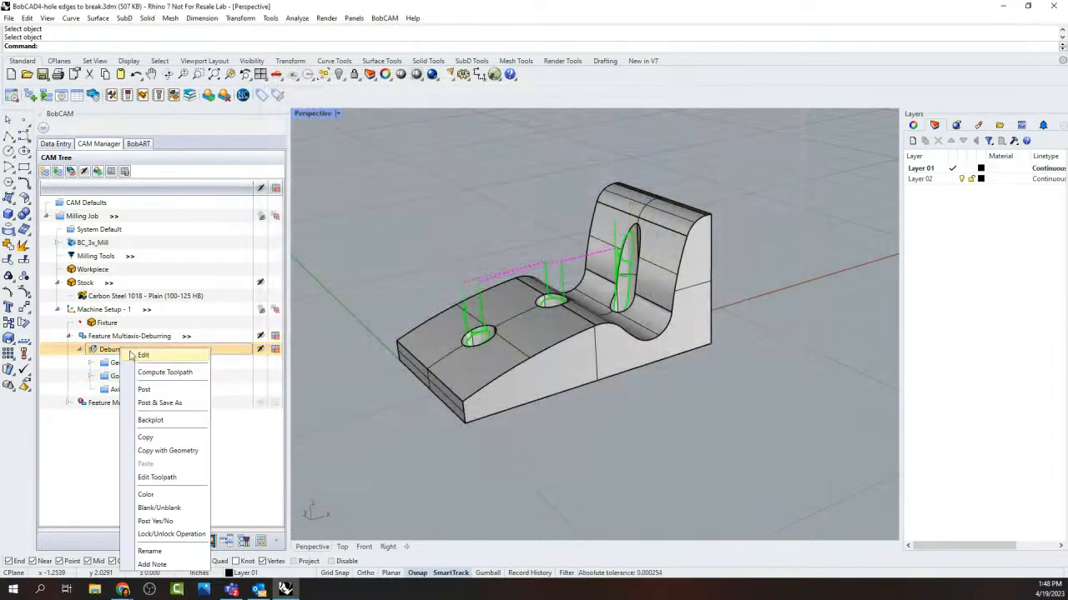
left_click(171, 375)
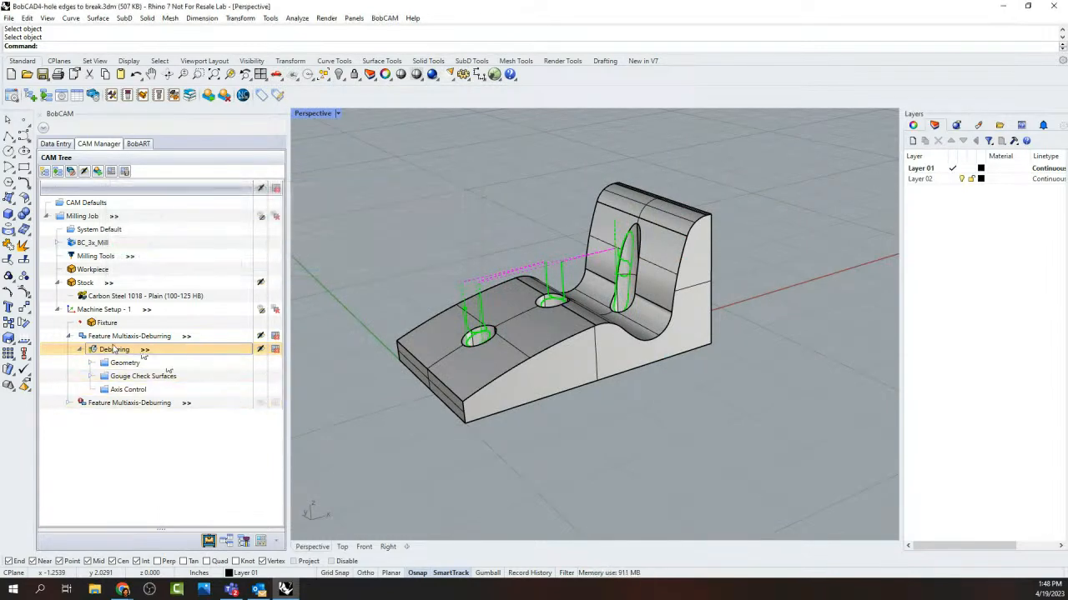
right_click(122, 349)
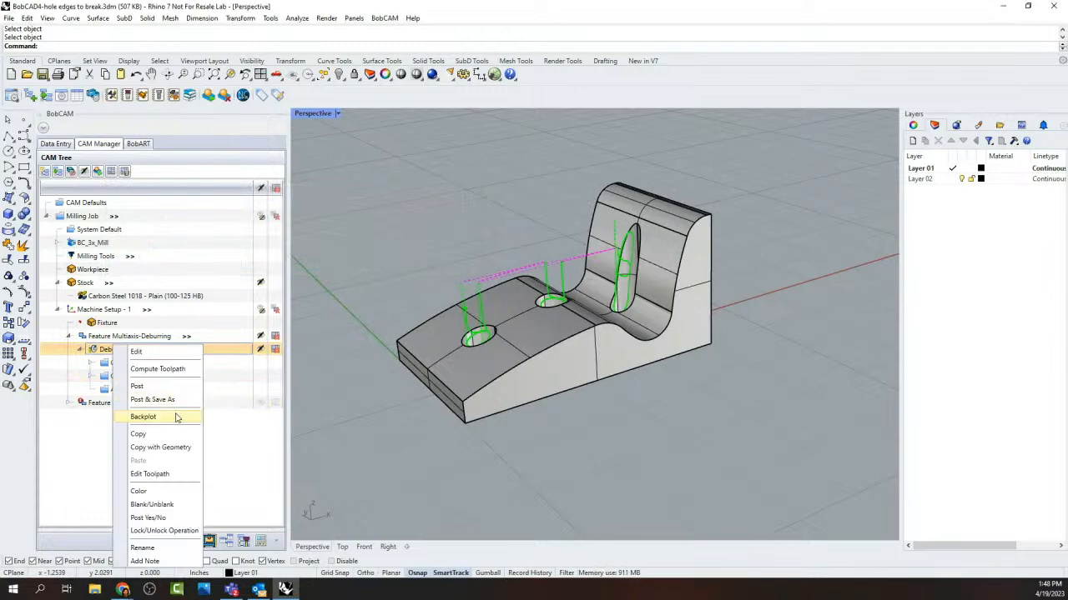
left_click(143, 417)
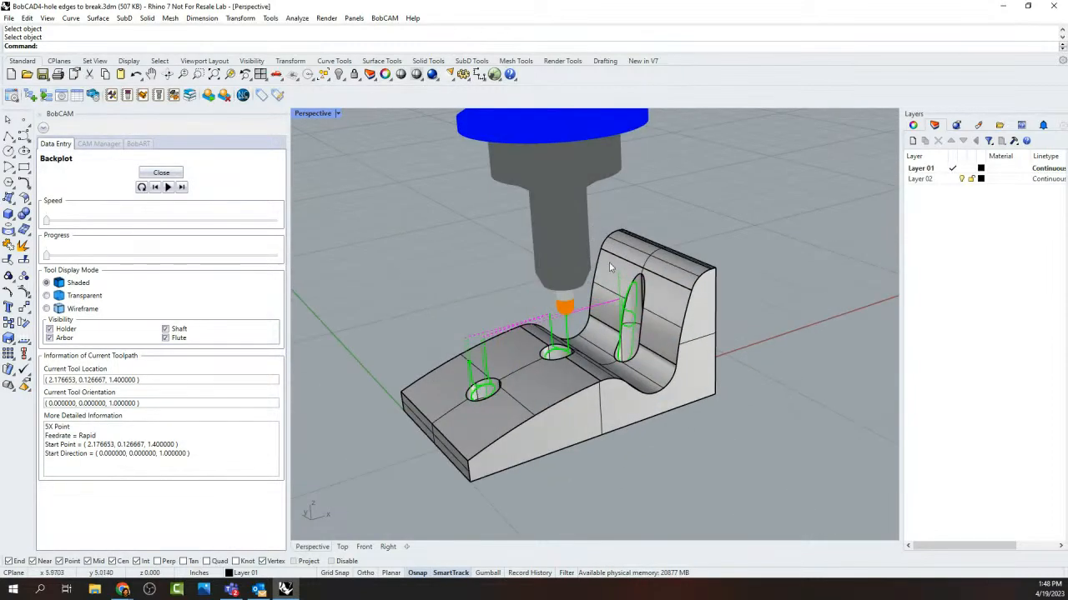
Step: Examine the shortened tool and its holder above the holes from several angles in the backplot
scroll(618, 292, "up", 5)
scroll(623, 304, "down", 7)
right_click_drag(642, 392, 629, 354)
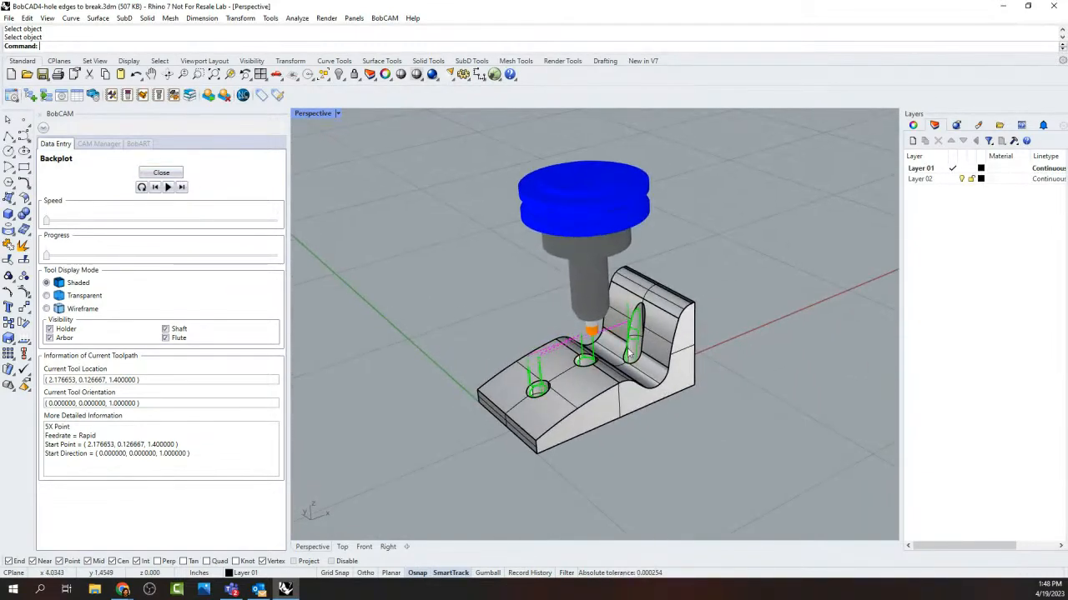
scroll(614, 318, "up", 8)
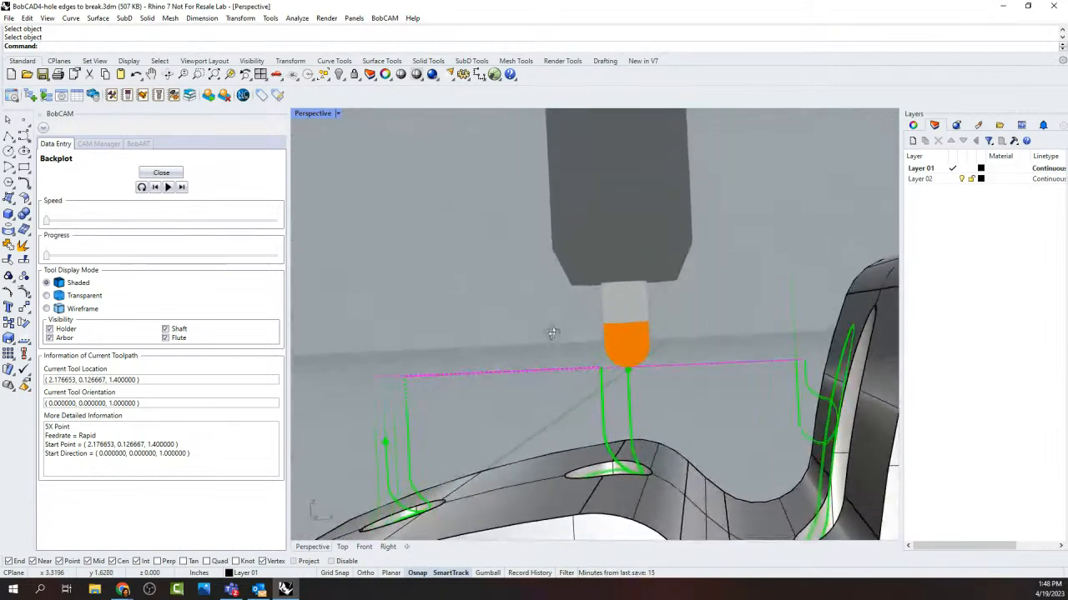
right_click_drag(552, 332, 651, 359)
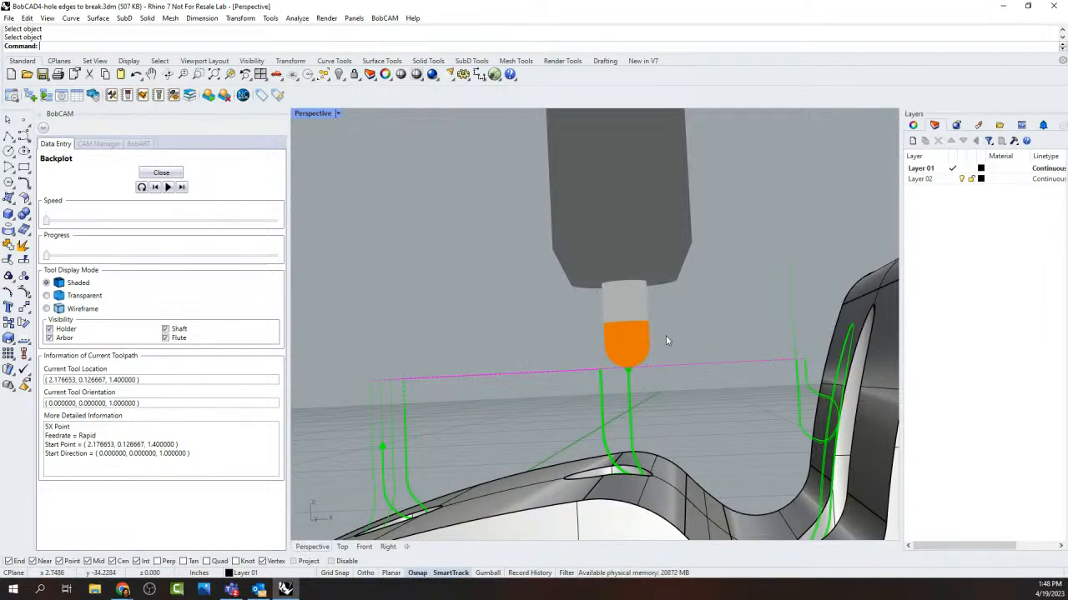
scroll(556, 333, "down", 4)
right_click_drag(555, 333, 610, 437)
scroll(669, 189, "up", 5)
scroll(672, 202, "down", 10)
scroll(654, 282, "up", 4)
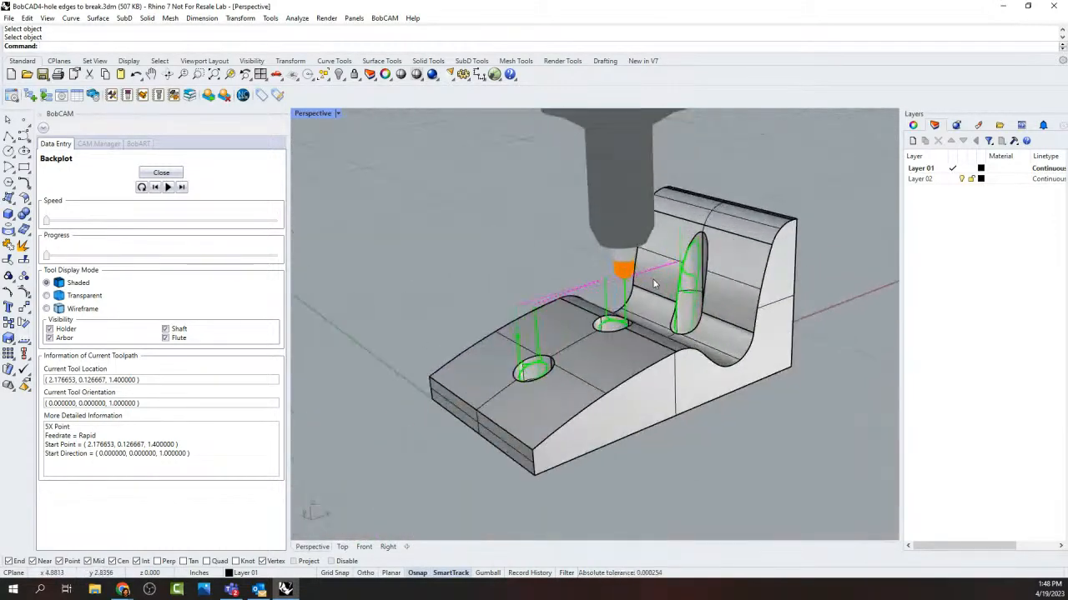
right_click_drag(560, 303, 503, 272)
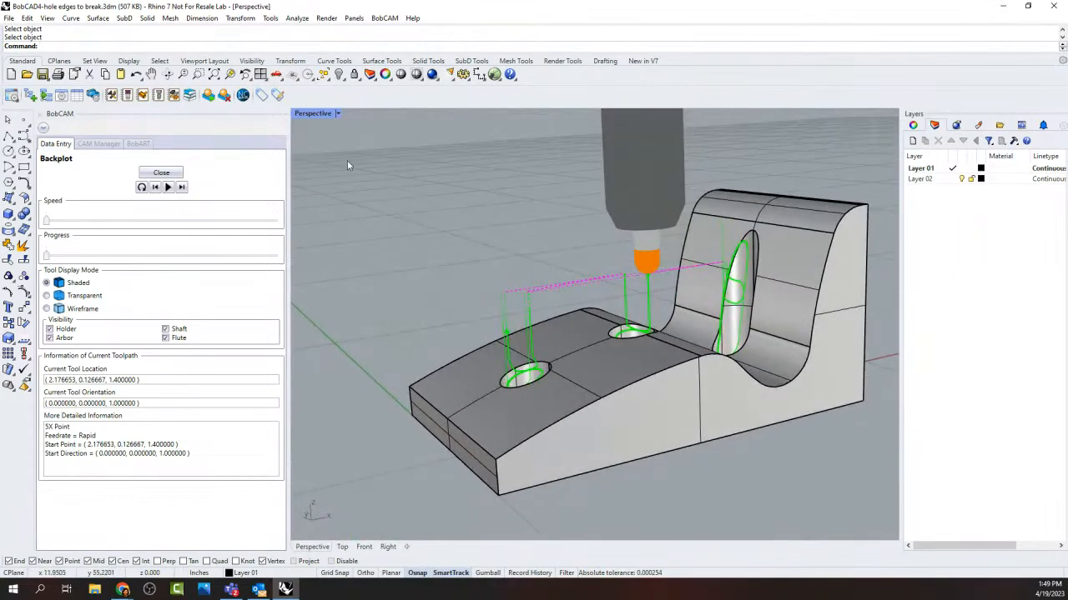
Step: Switch to the Front view and inspect the tool, holder and toolpath against the part's side profile
double_click(316, 114)
double_click(304, 334)
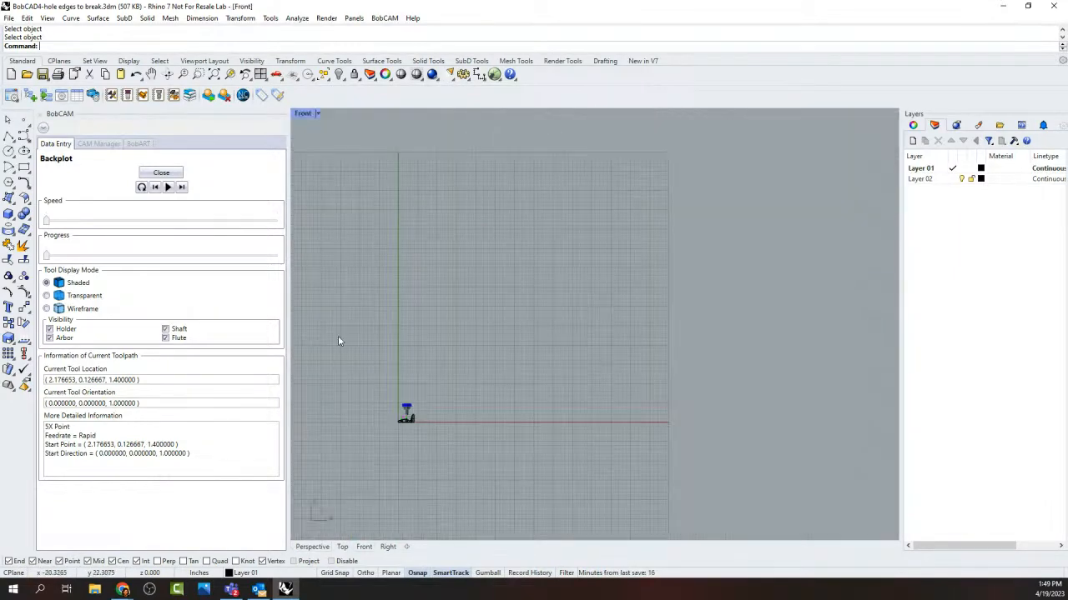
scroll(342, 419, "up", 10)
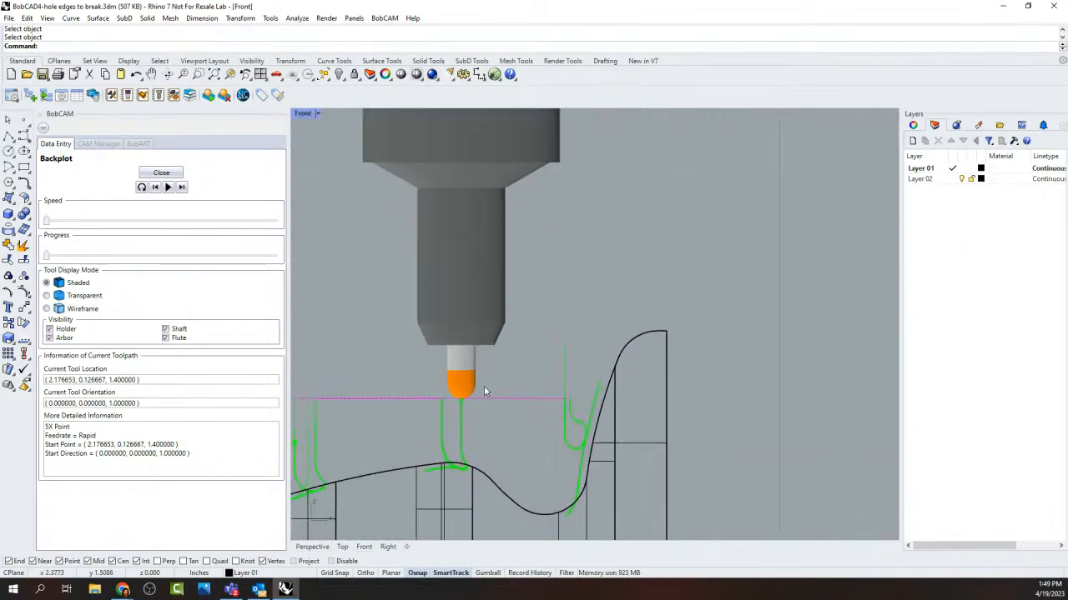
scroll(466, 387, "up", 2)
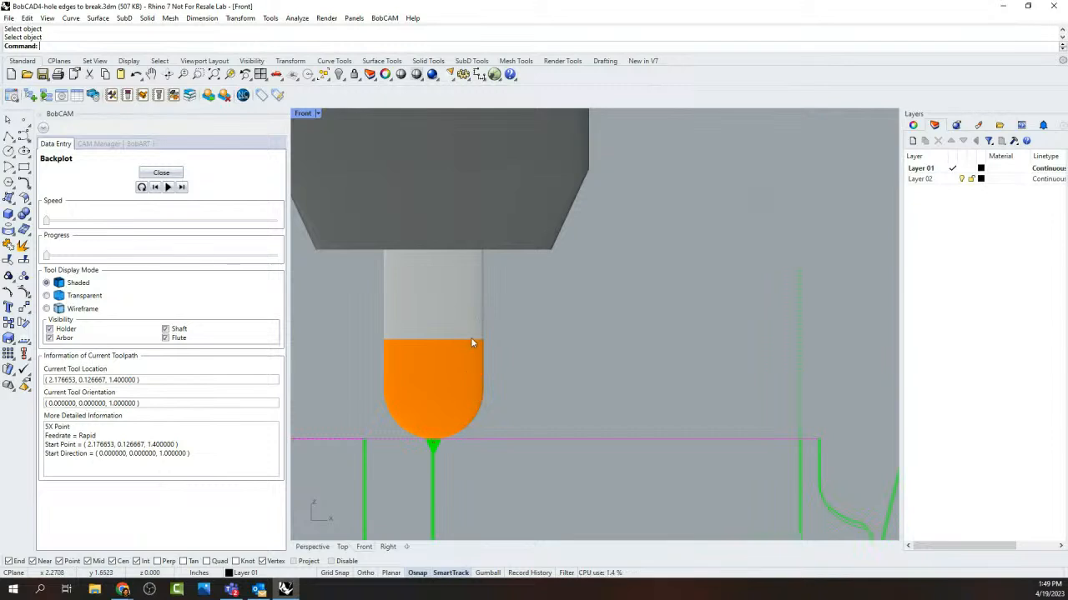
scroll(559, 365, "down", 2)
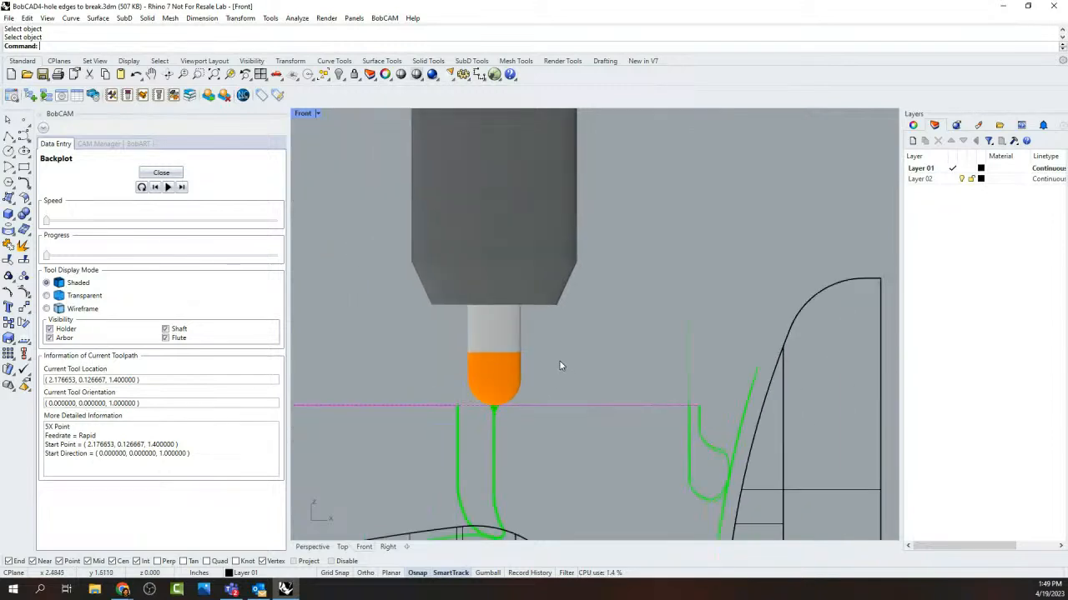
scroll(547, 324, "down", 2)
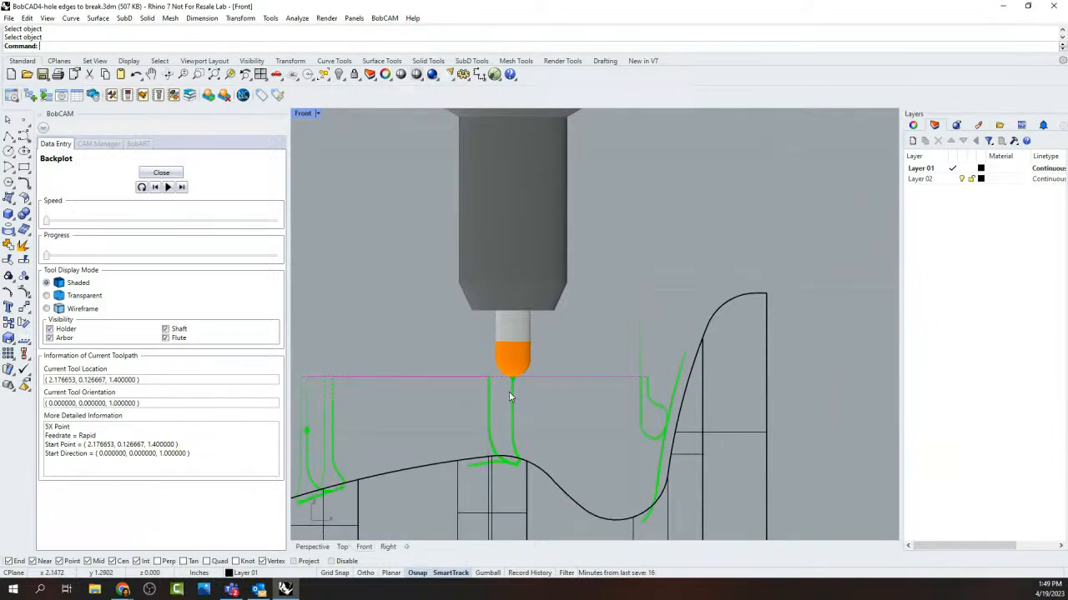
scroll(515, 362, "down", 2)
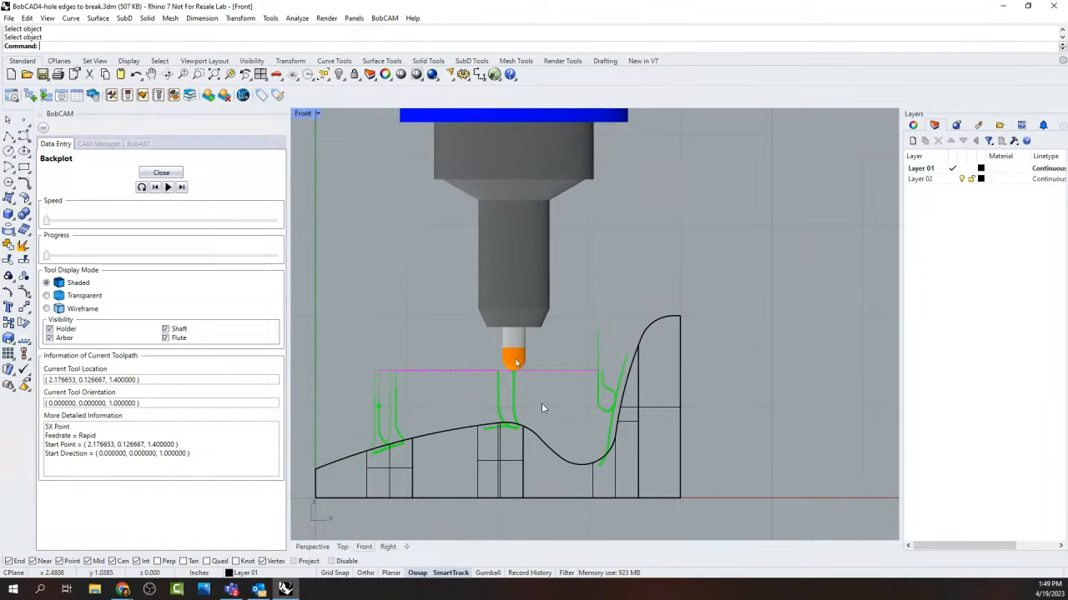
right_click_drag(539, 381, 563, 289)
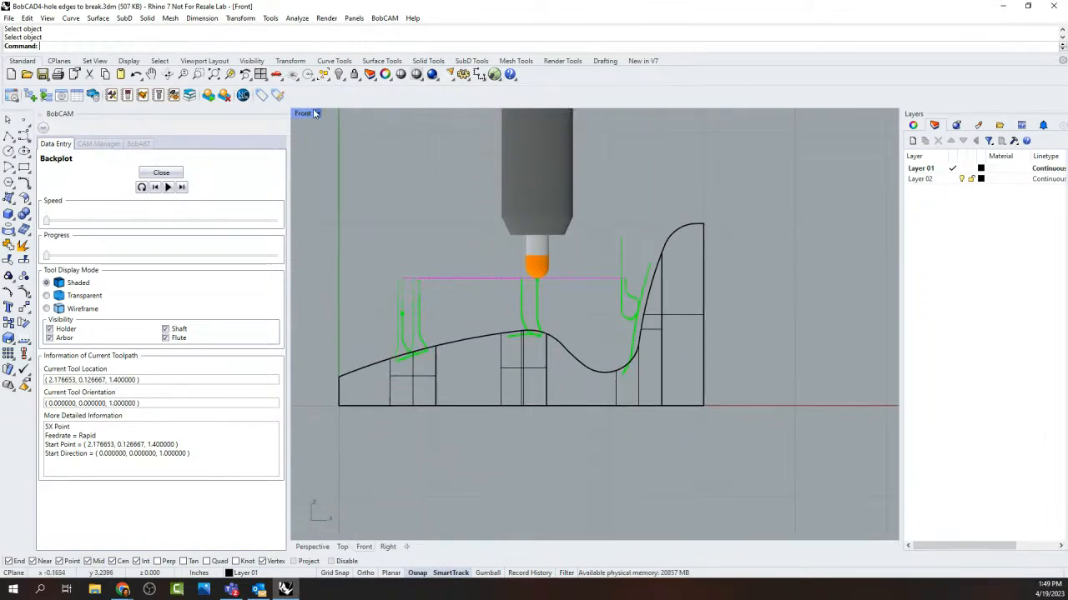
Step: Return to the Perspective view, check the holder's clearance around the holes and slot, and close the backplot
double_click(303, 114)
double_click(617, 114)
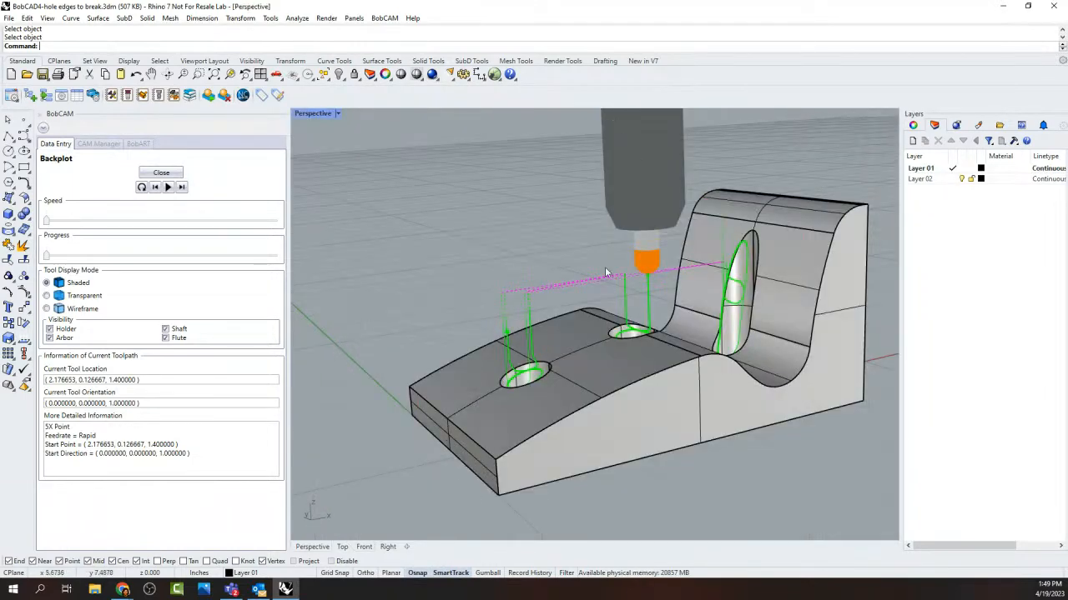
scroll(635, 289, "up", 5)
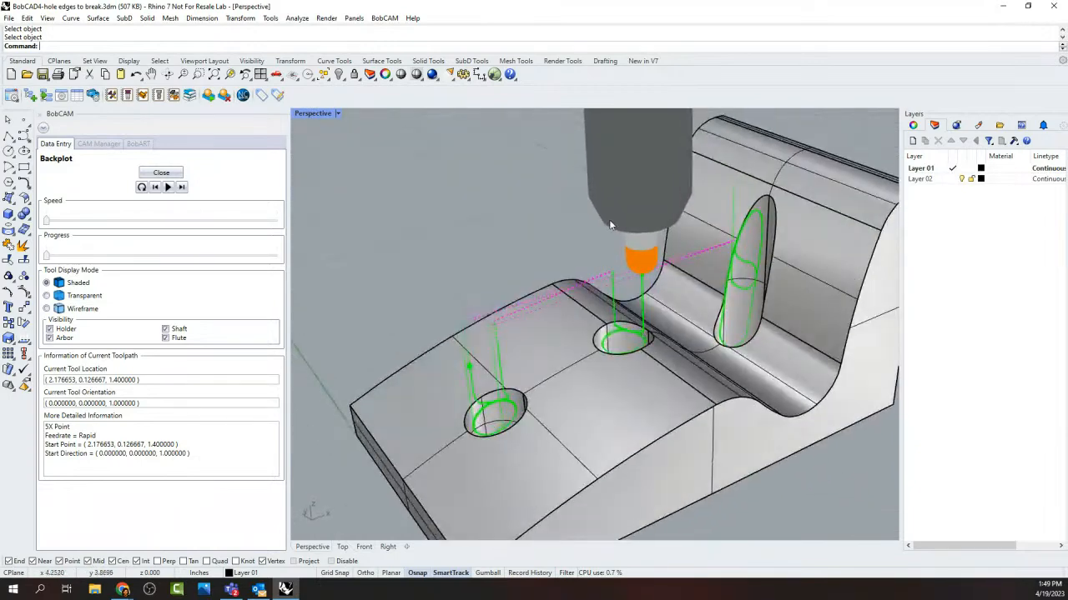
scroll(614, 218, "down", 7)
scroll(624, 253, "up", 4)
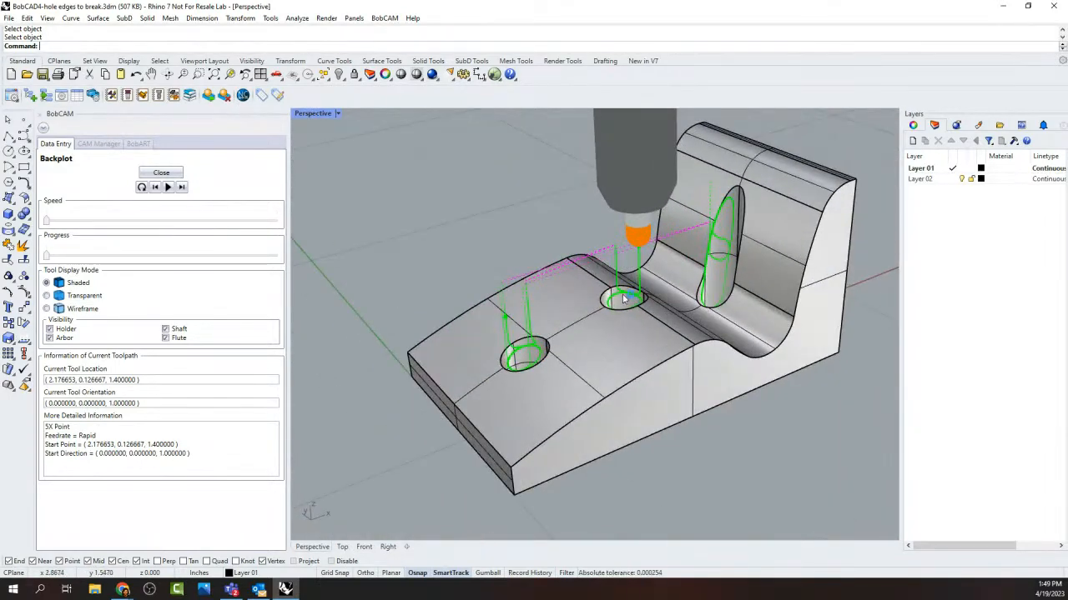
right_click_drag(628, 293, 644, 280)
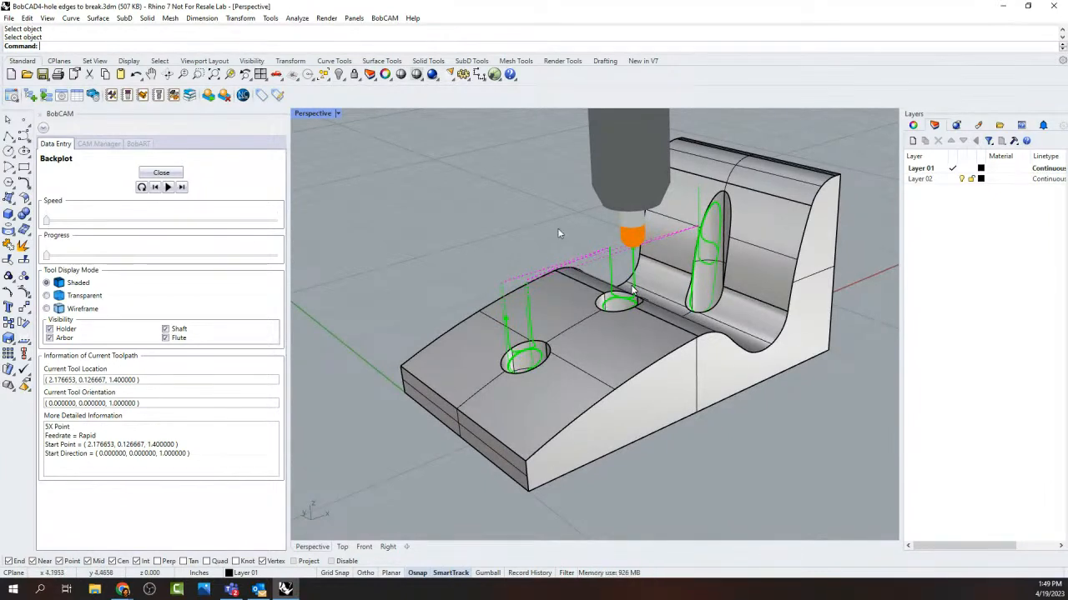
middle_click(480, 243)
right_click_drag(479, 242, 499, 308)
left_click(160, 172)
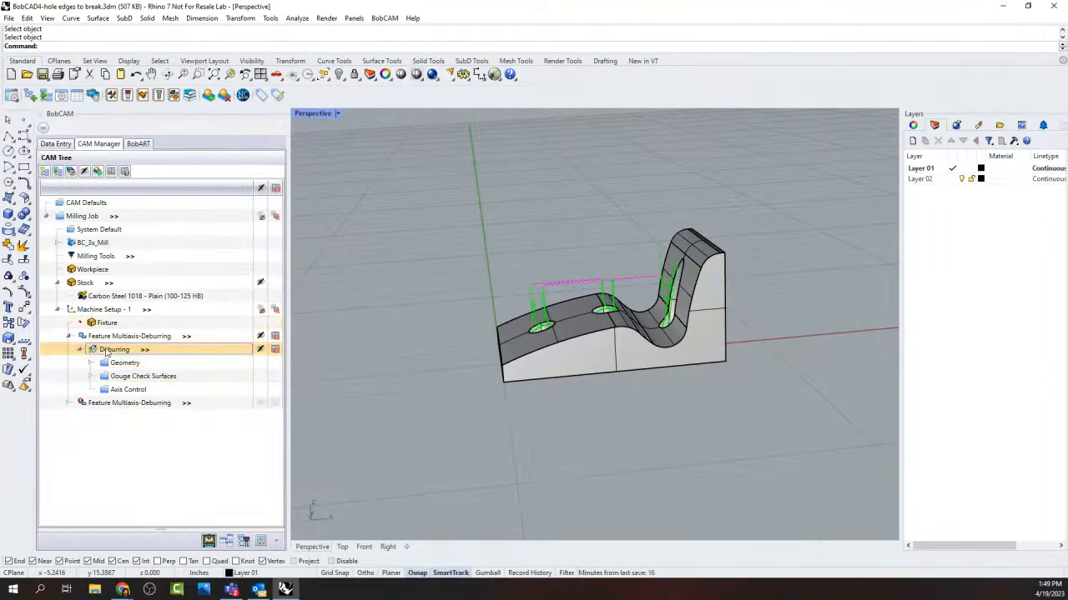
Step: Step partway through the first deburring operation's backplot to check the holder over the holes, and close it
right_click(107, 351)
left_click(127, 407)
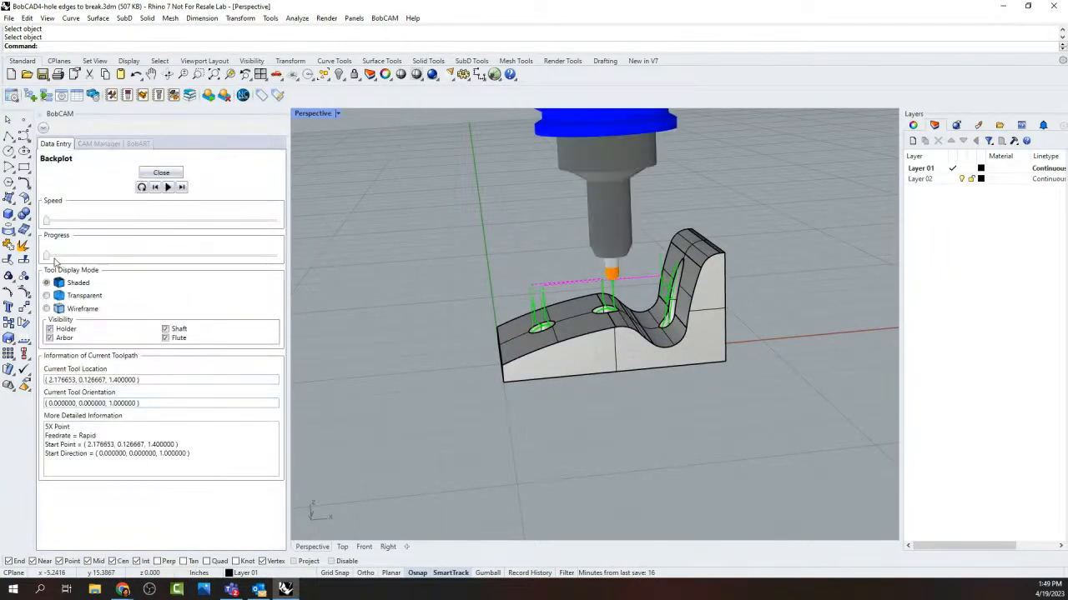
left_click_drag(47, 257, 194, 230)
left_click(161, 172)
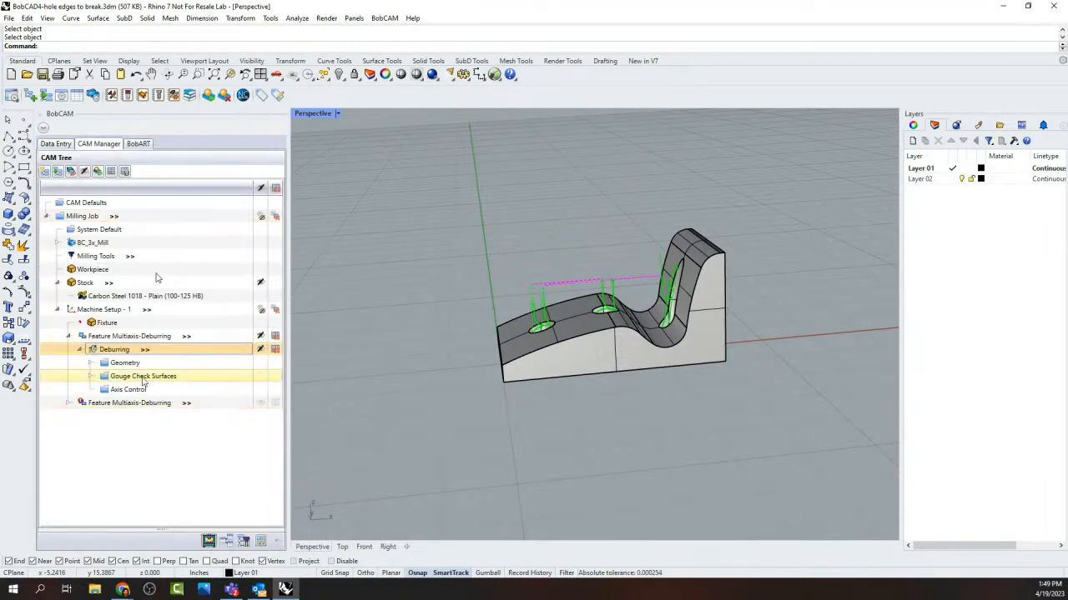
Step: Turn the second deburring feature back on and run the first deburring operation's backplot through to its end
left_click_drag(252, 418, 255, 415)
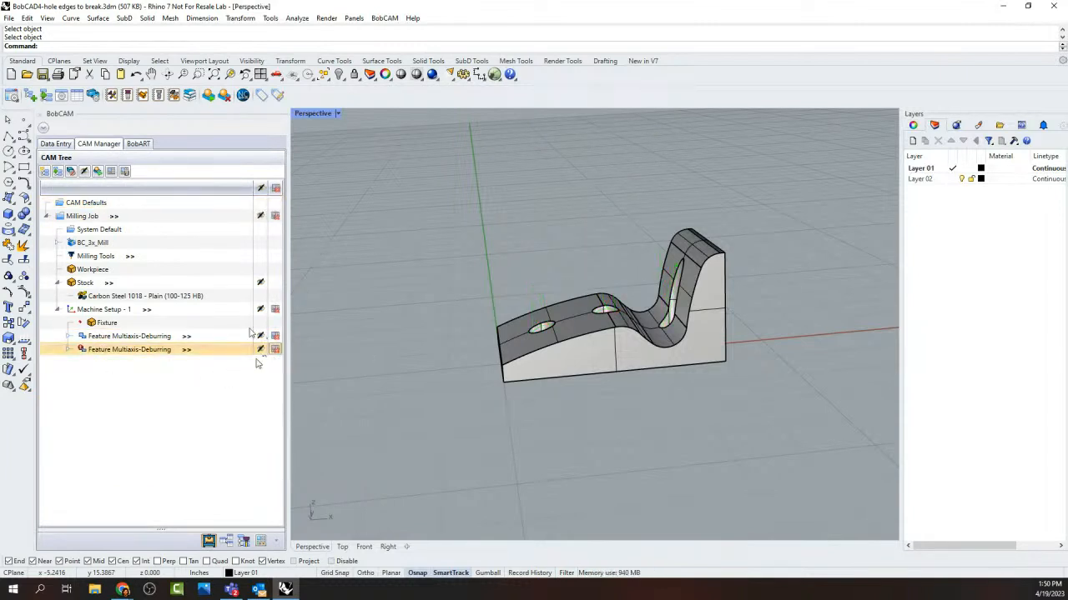
left_click(69, 336)
left_click(117, 351)
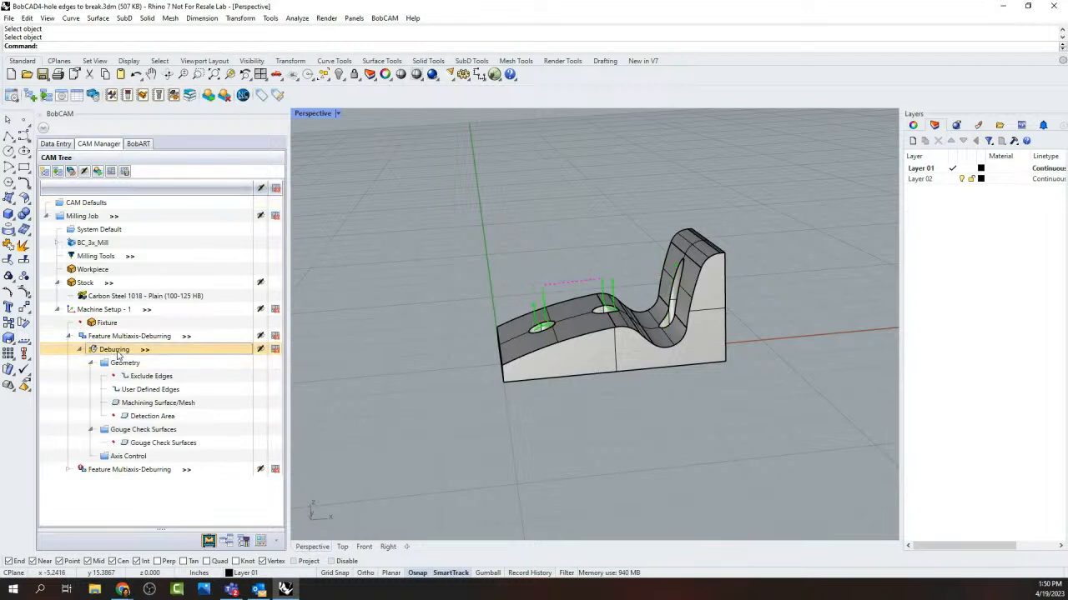
right_click(117, 351)
left_click(177, 427)
left_click_drag(50, 260, 287, 262)
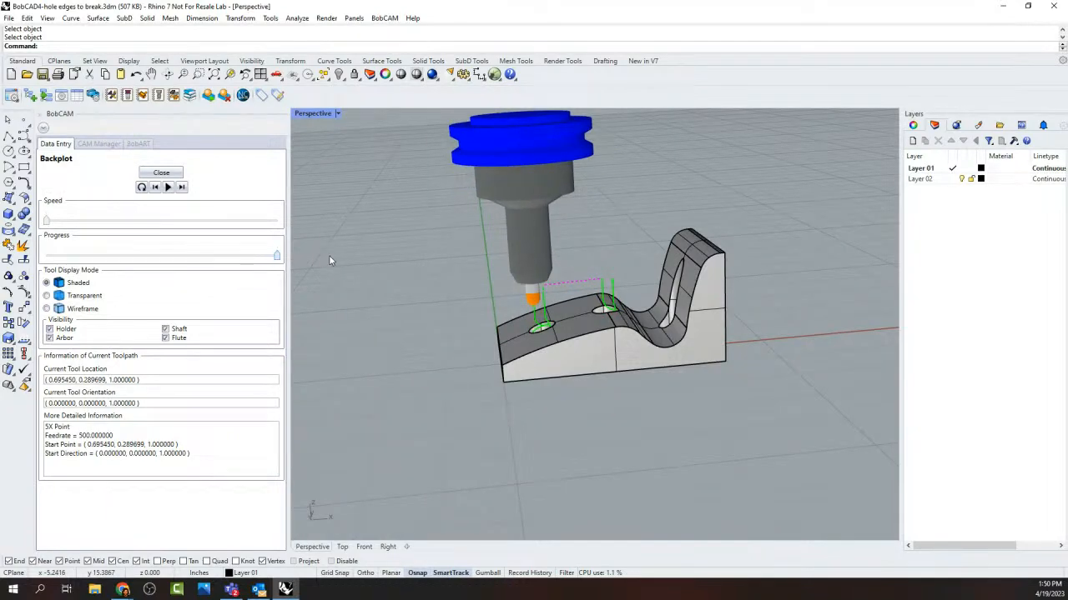
left_click(161, 172)
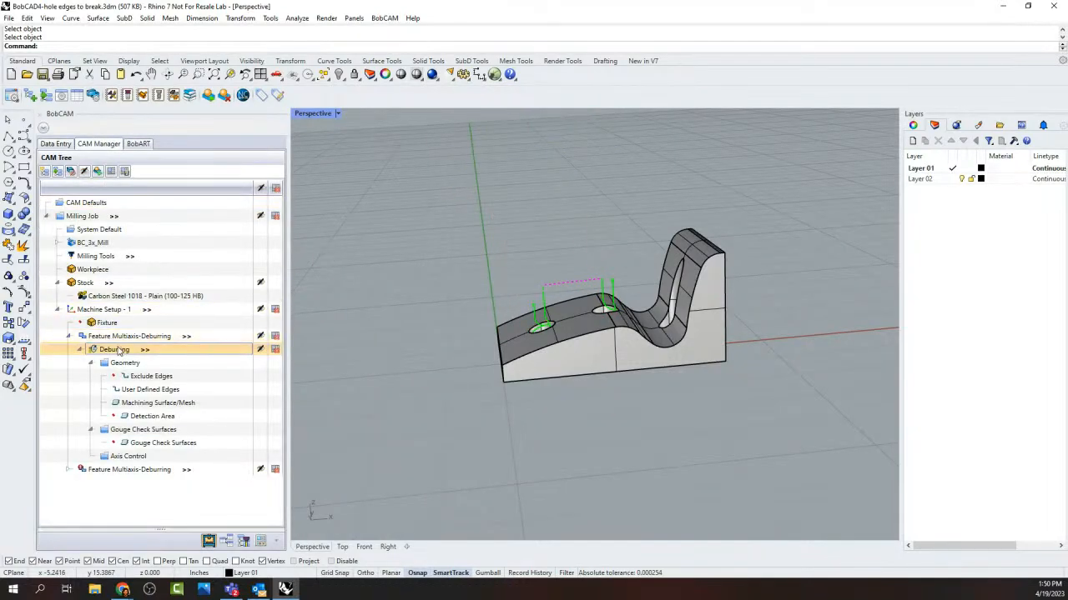
Step: Set tool T1's protrusion length to 0.75 and keep the change for all operations that use it
double_click(117, 349)
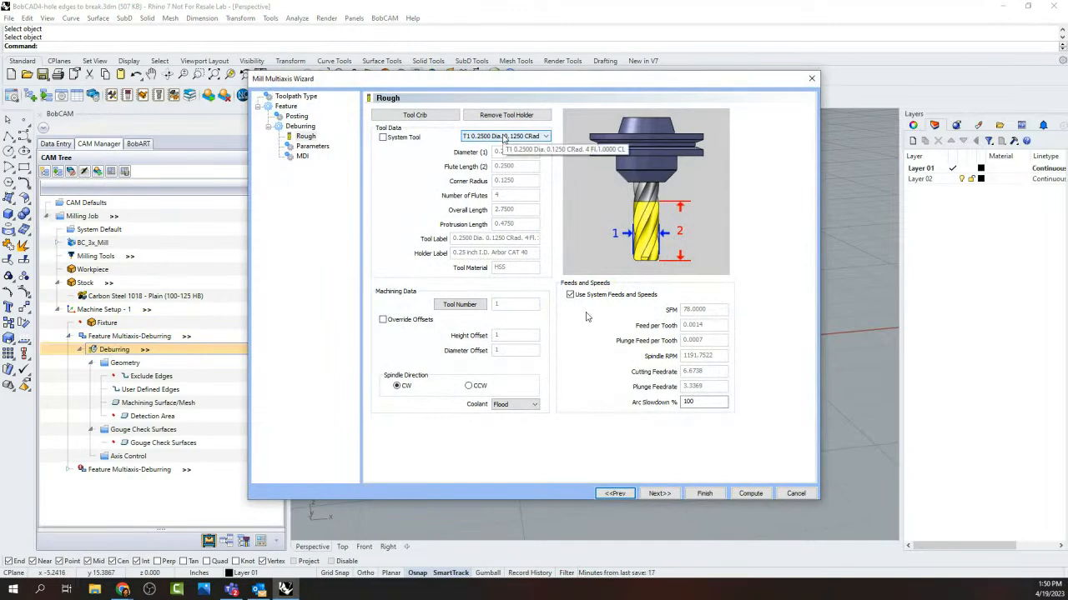
left_click(541, 137)
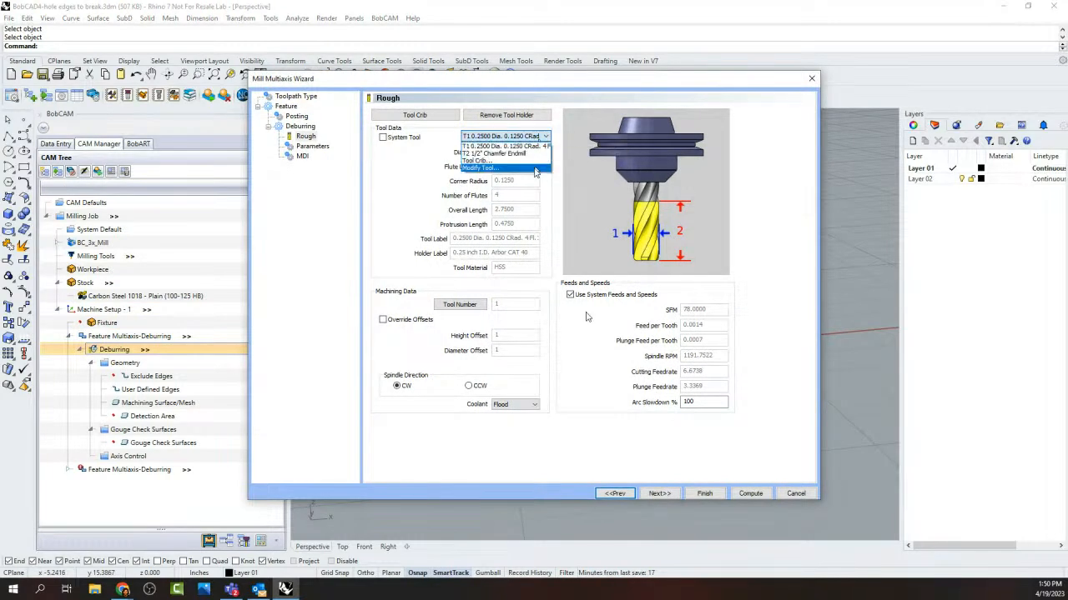
left_click(538, 174)
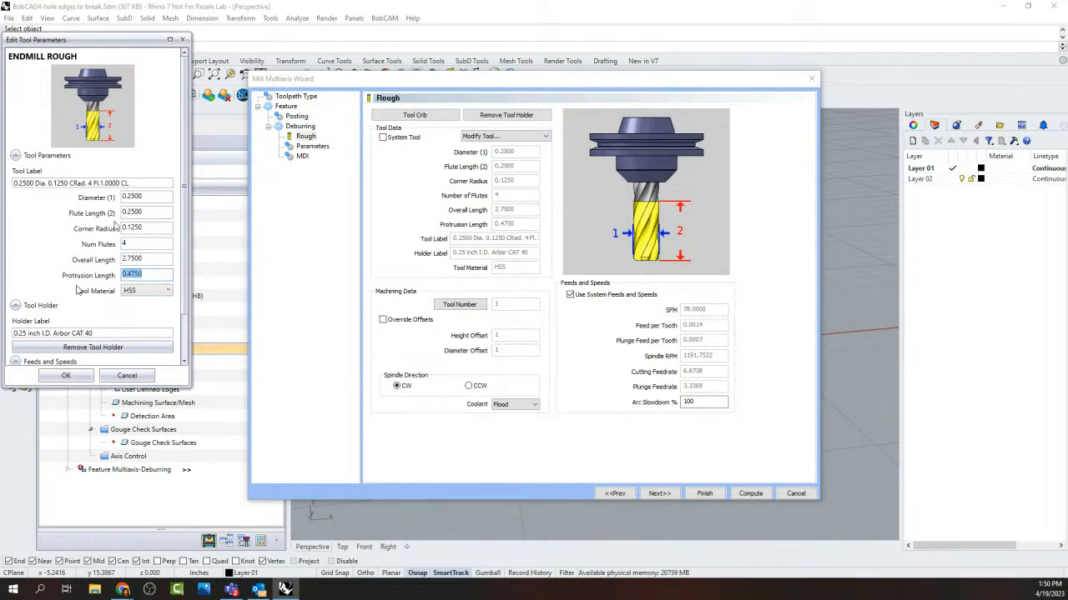
left_click(67, 376)
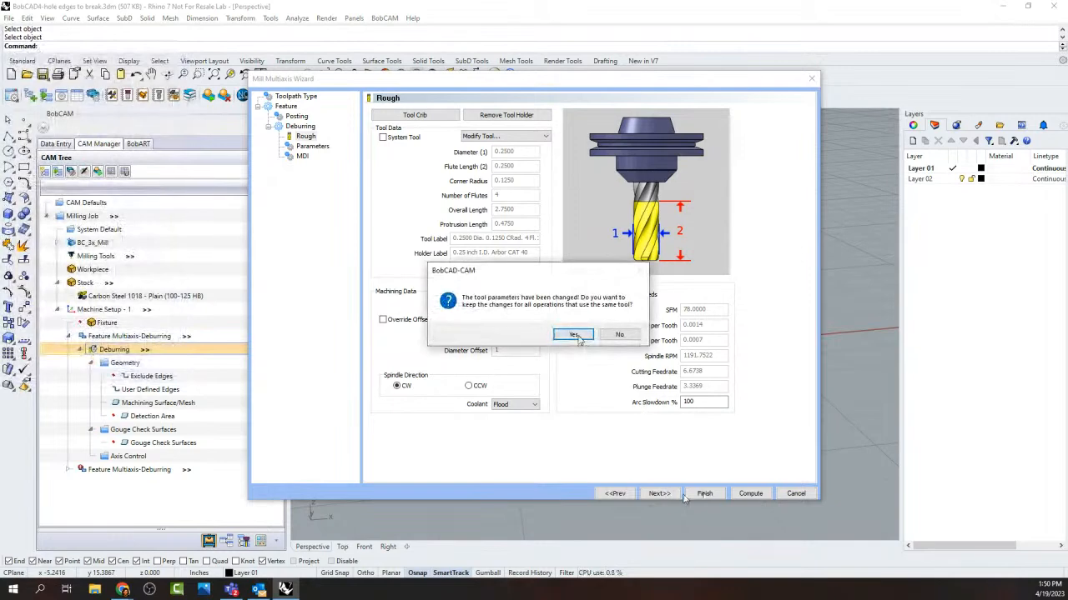
left_click(574, 335)
left_click(703, 494)
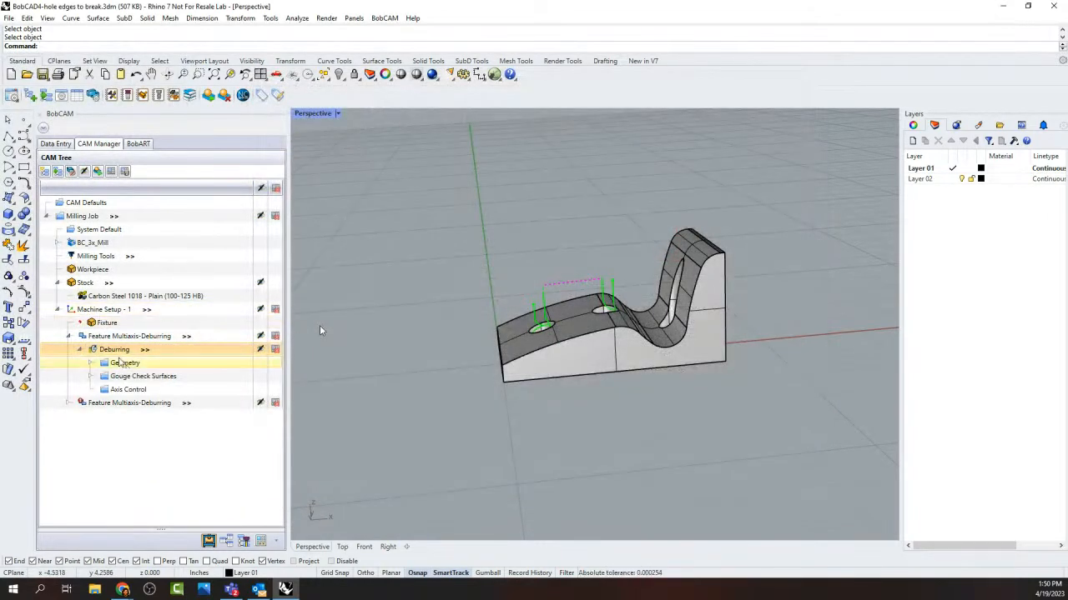
Step: Backplot the first deburring operation with the longer tool, inspect its toolpath up close, and check the operation's tool data
right_click(129, 349)
left_click(150, 422)
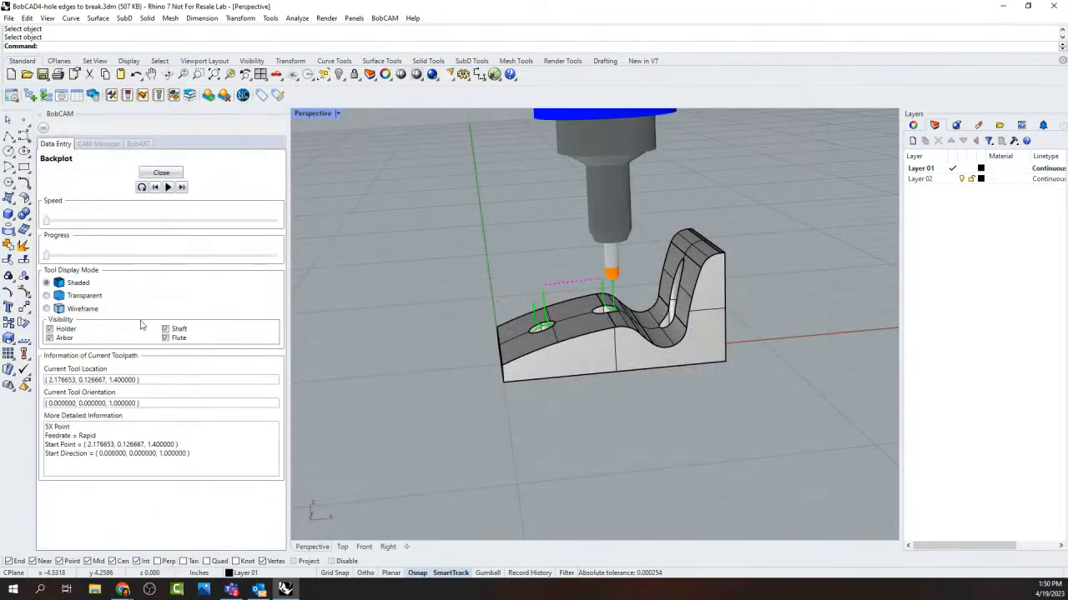
left_click_drag(47, 257, 282, 222)
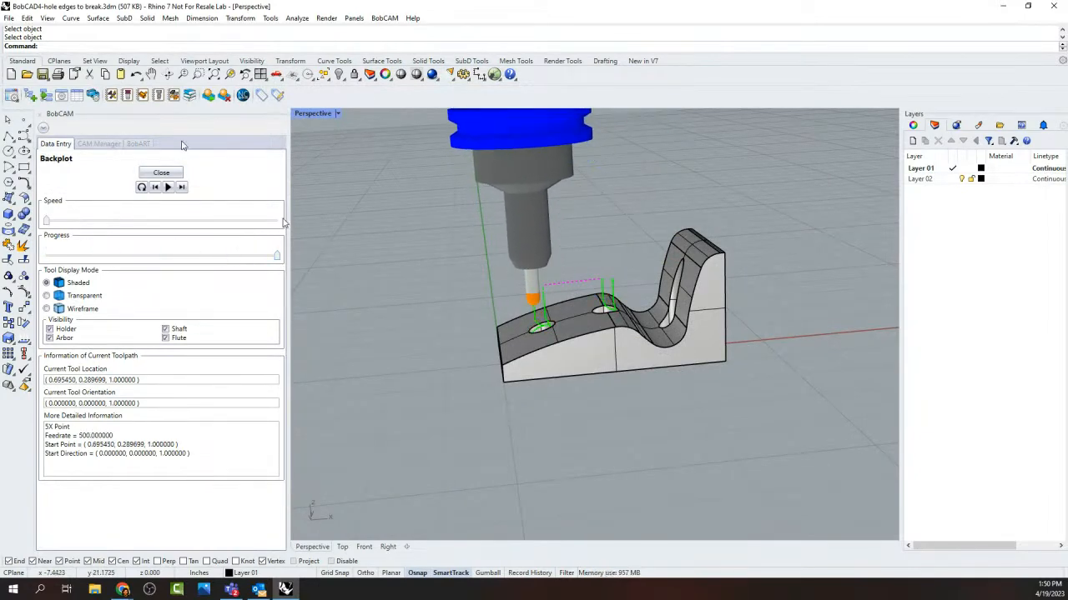
left_click(165, 171)
right_click_drag(529, 267, 674, 305)
scroll(601, 310, "up", 3)
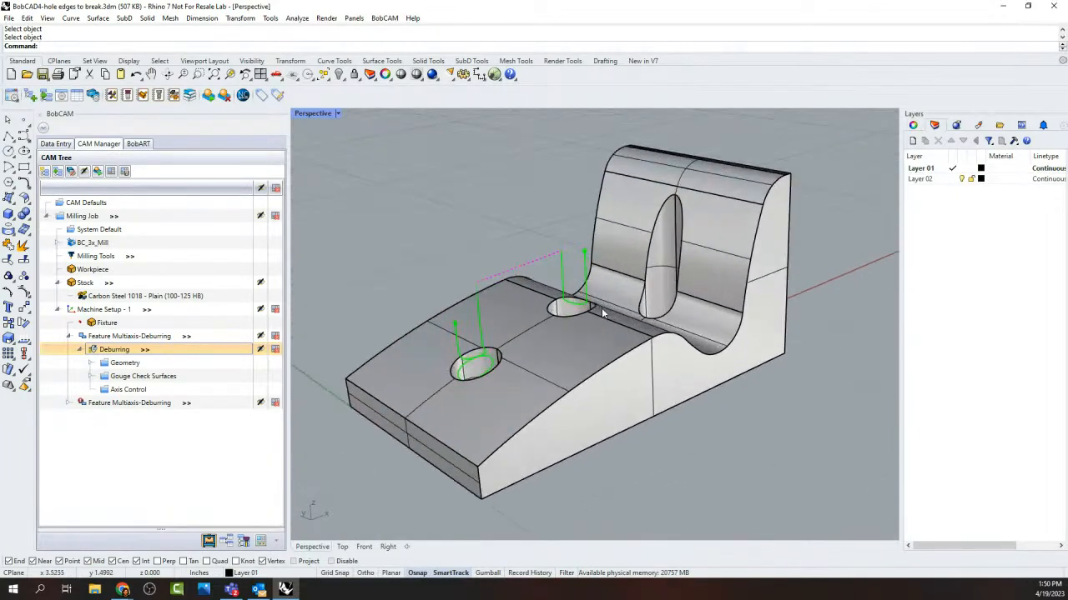
double_click(117, 350)
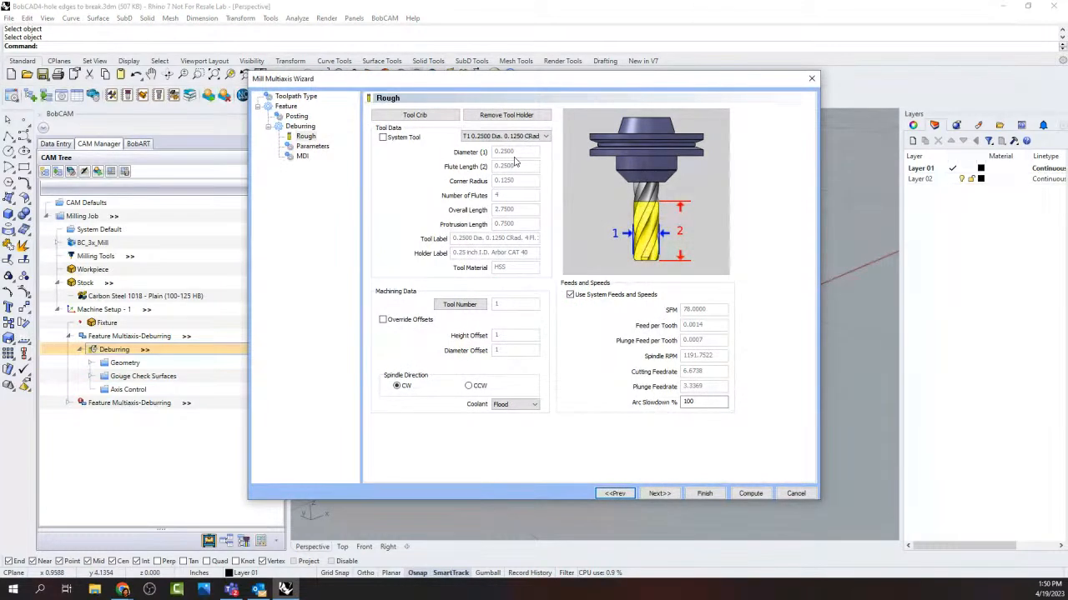
left_click(798, 497)
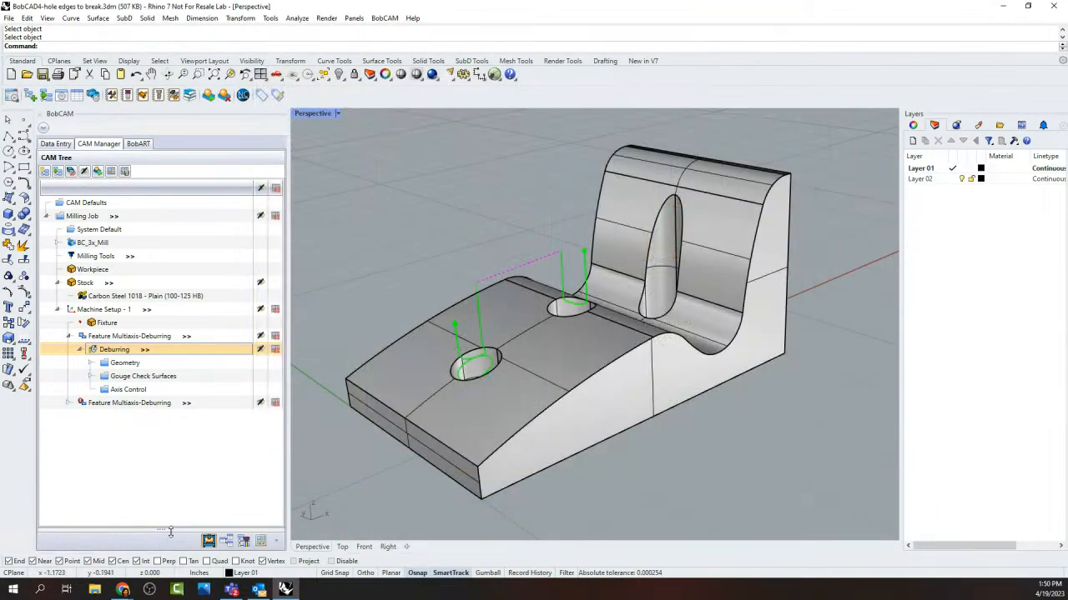
Step: Review which operations use tool T1 in the Tool Tree, viewing their toolpaths and the tool's parameters
left_click_drag(171, 534, 172, 454)
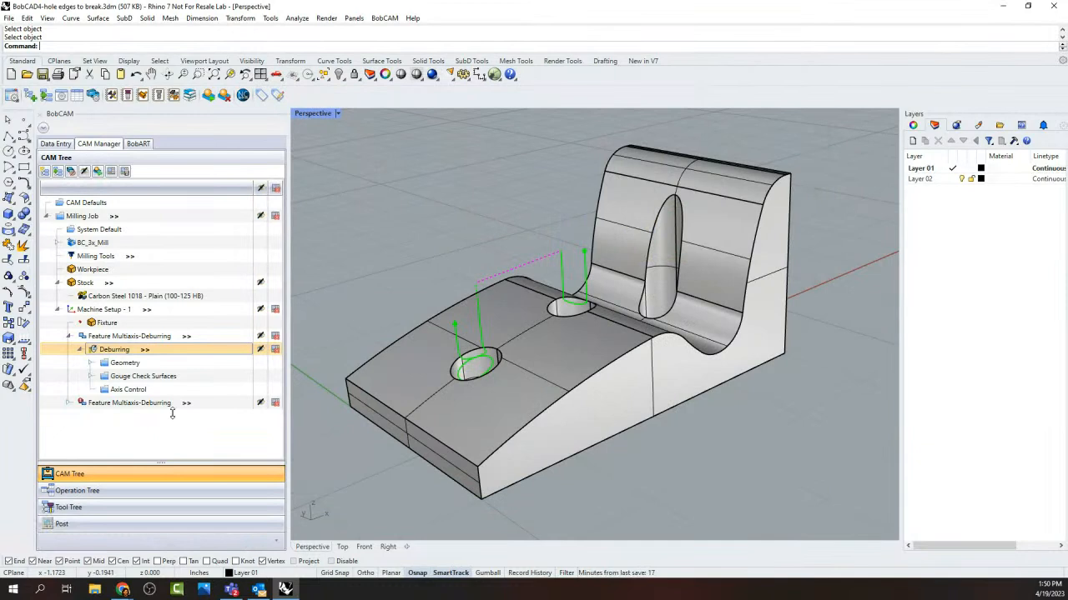
left_click_drag(172, 413, 169, 463)
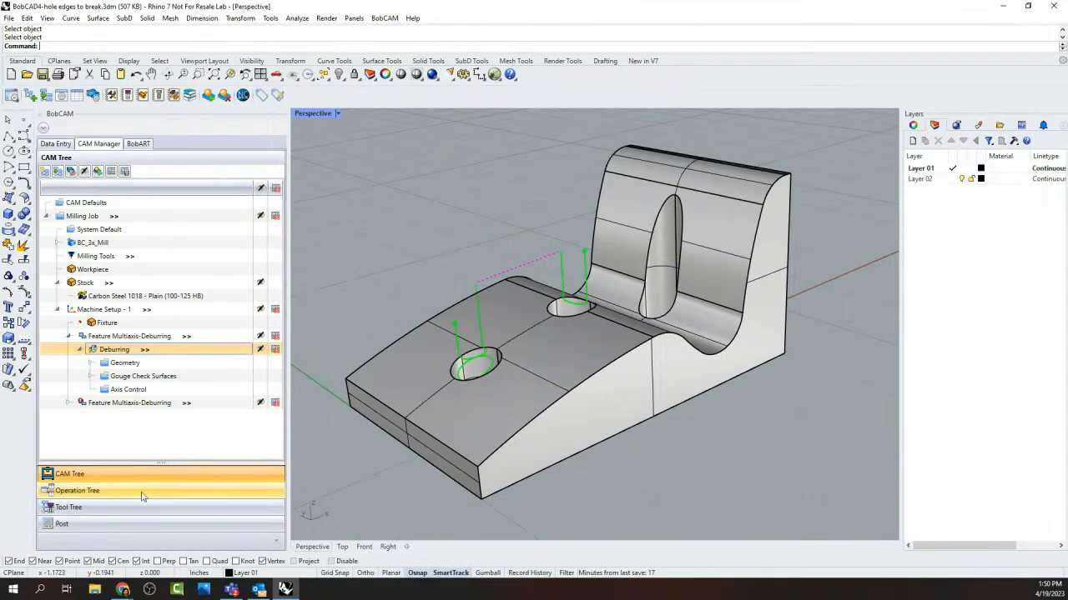
left_click(125, 510)
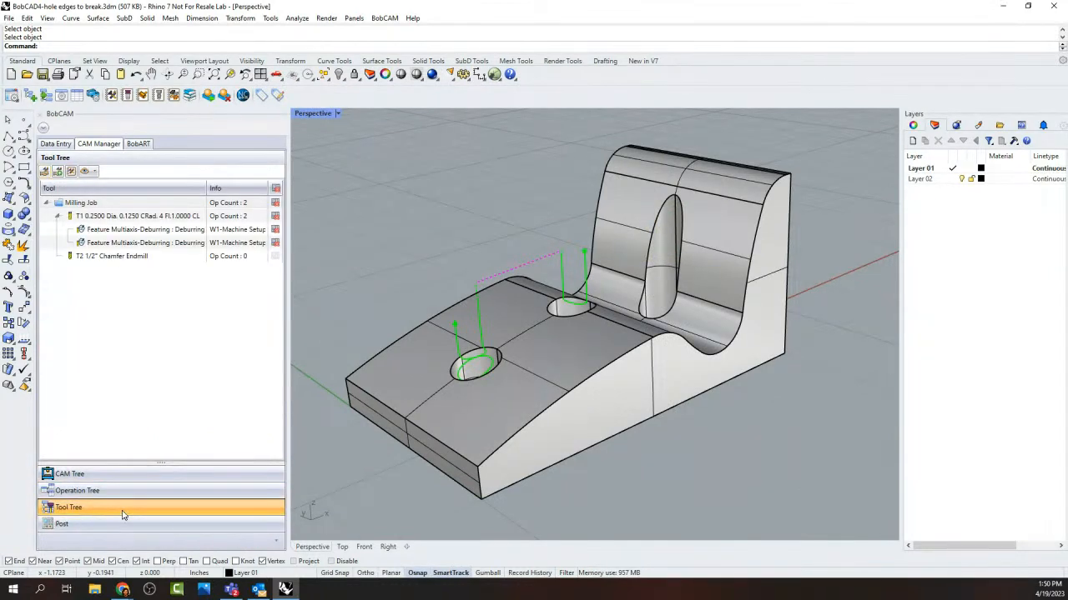
left_click(58, 216)
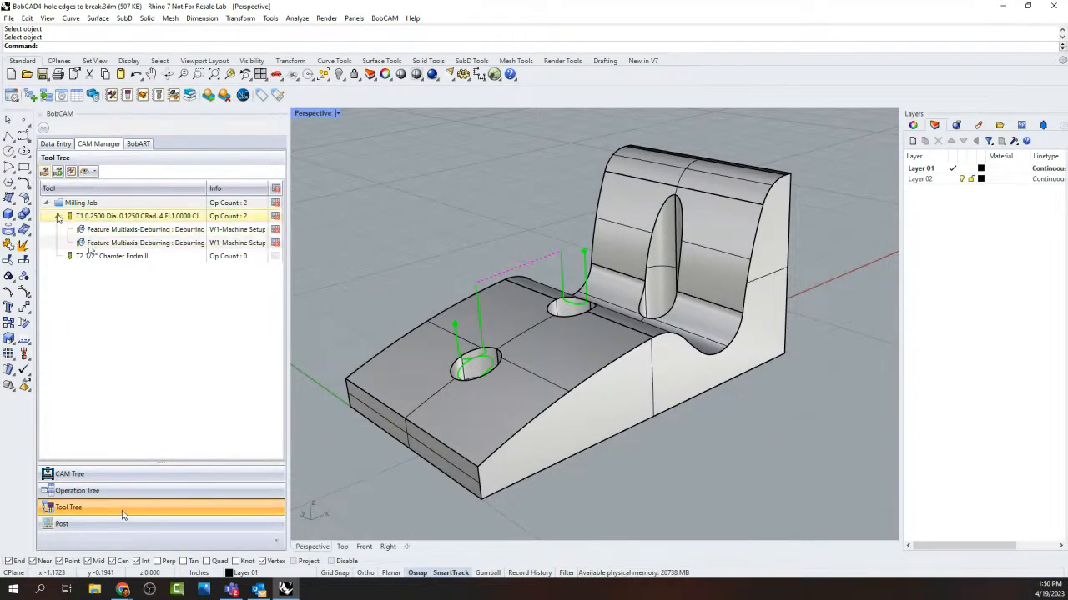
left_click(57, 216)
left_click(58, 216)
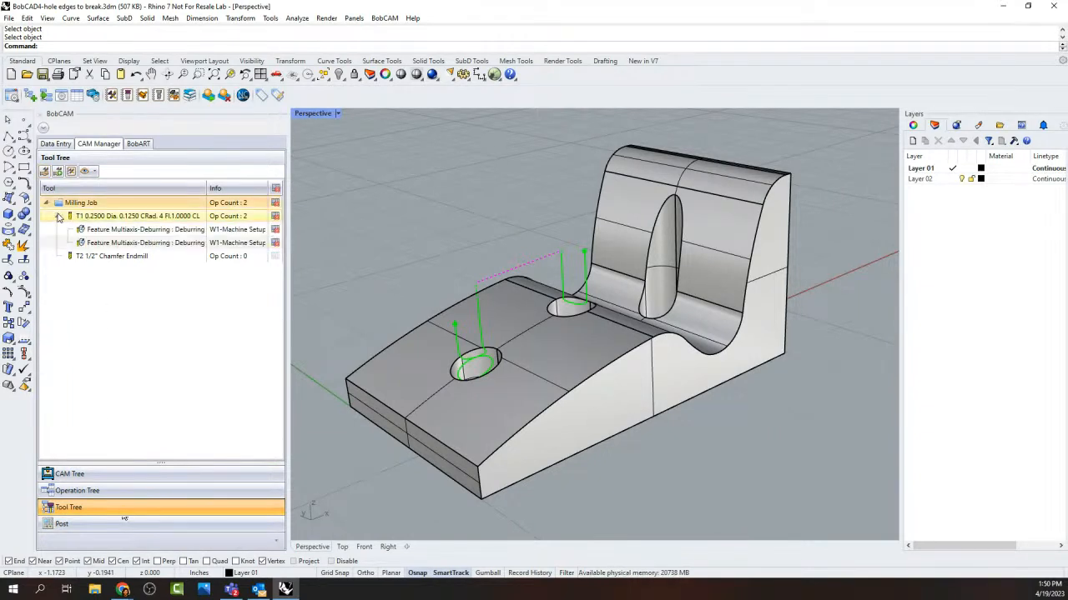
left_click(110, 230)
left_click(110, 243)
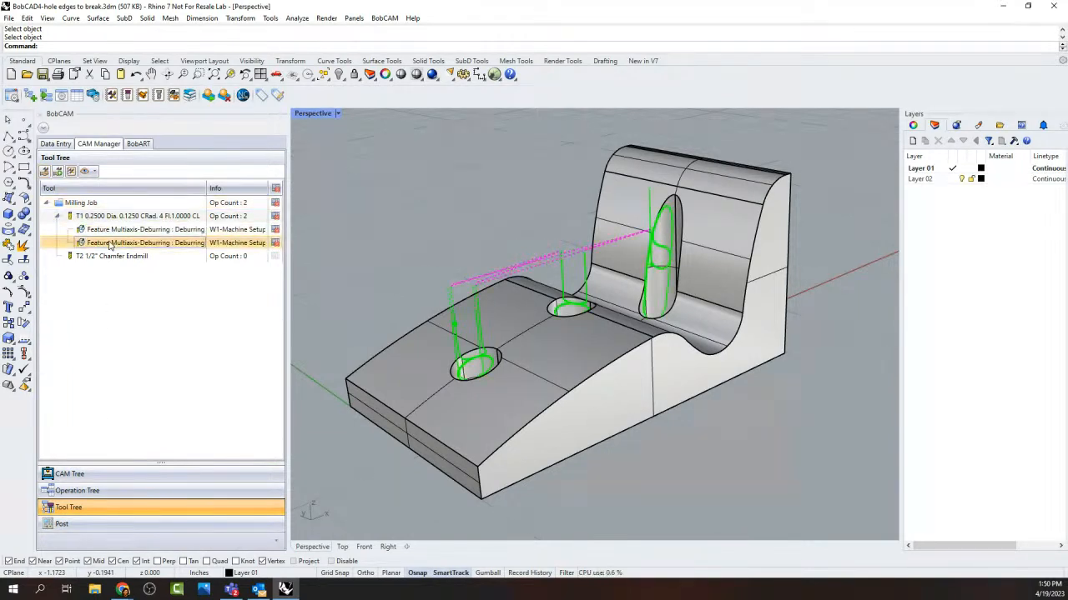
double_click(108, 218)
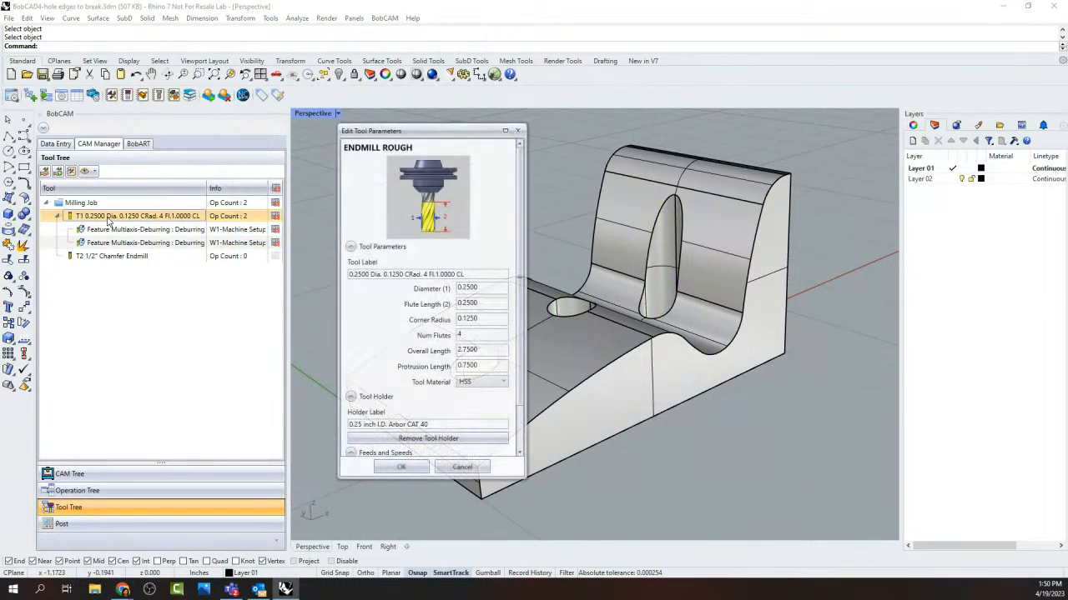
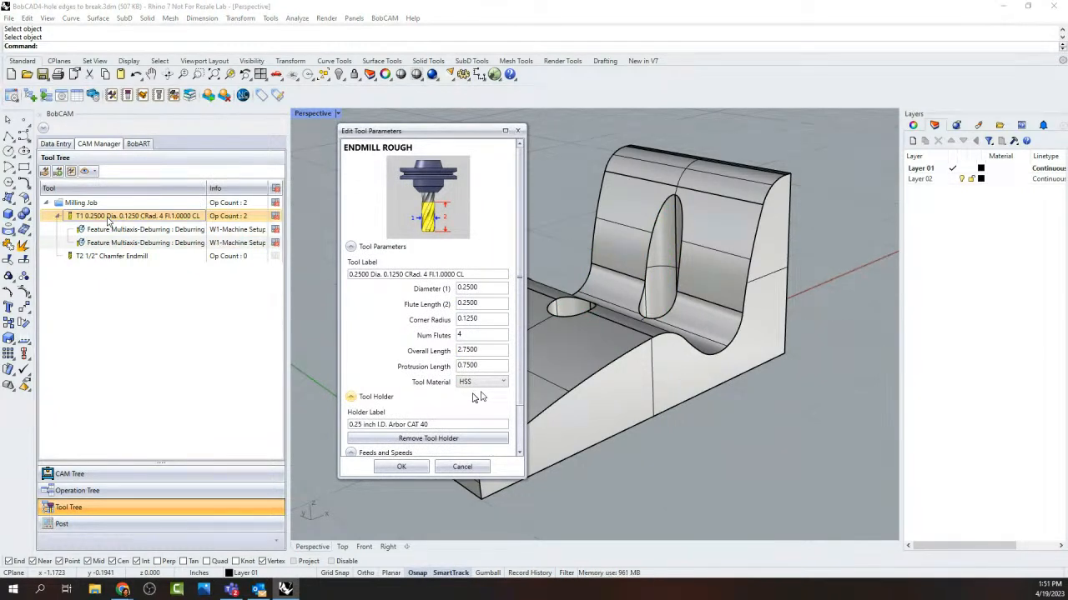
left_click(518, 132)
Step: Return to the CAM Tree and check the first deburring operation's starting tool position in the backplot
left_click(98, 475)
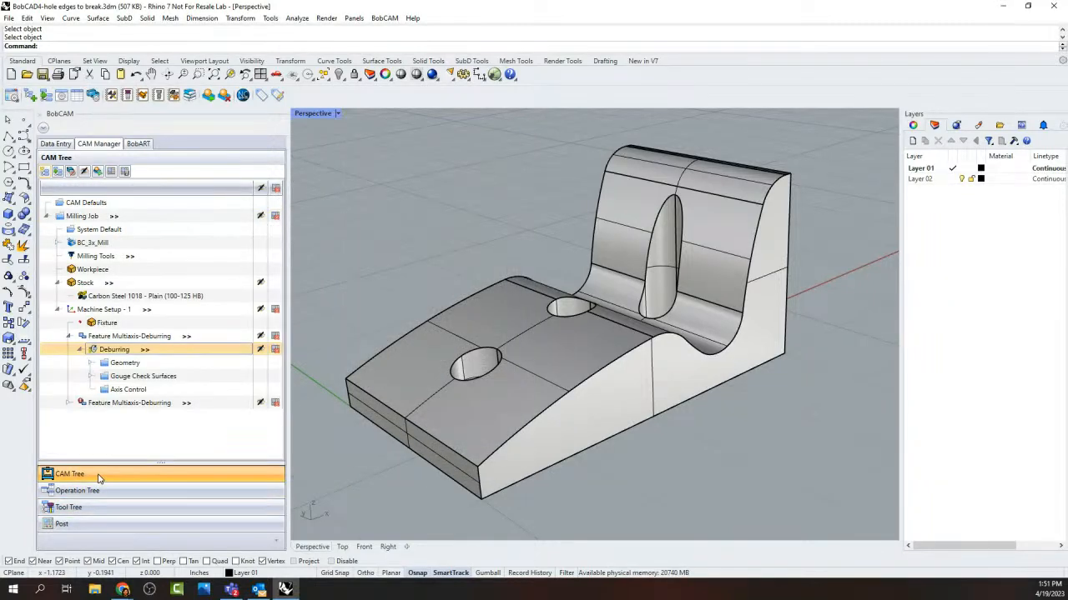
right_click(117, 349)
left_click(167, 421)
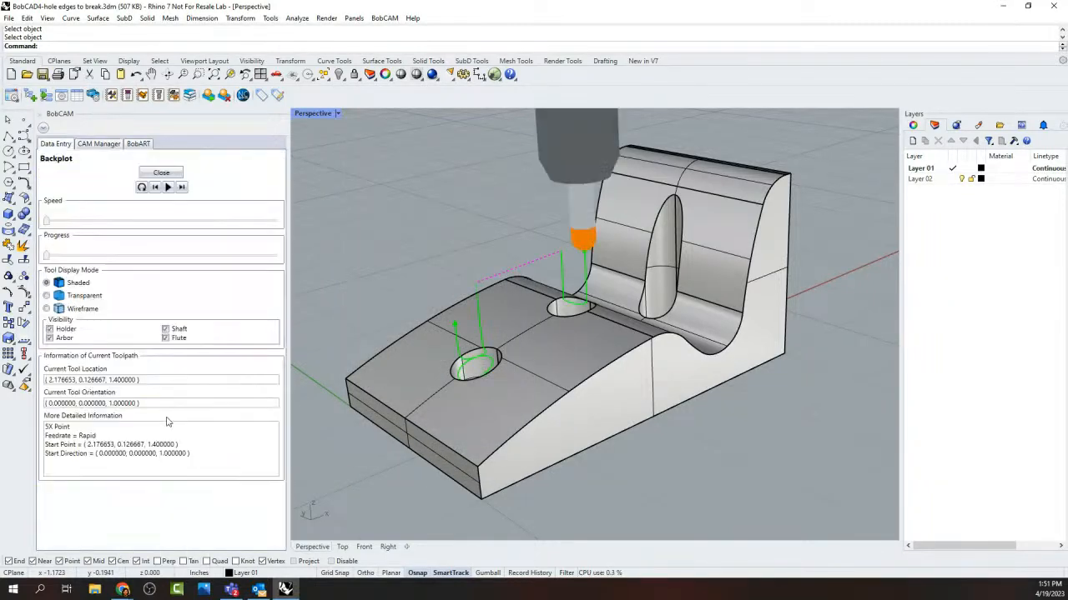
left_click(161, 172)
Step: Recompute the first deburring operation's toolpath and inspect it around the holes and slot
right_click_drag(738, 430, 708, 427)
right_click(103, 354)
left_click(153, 377)
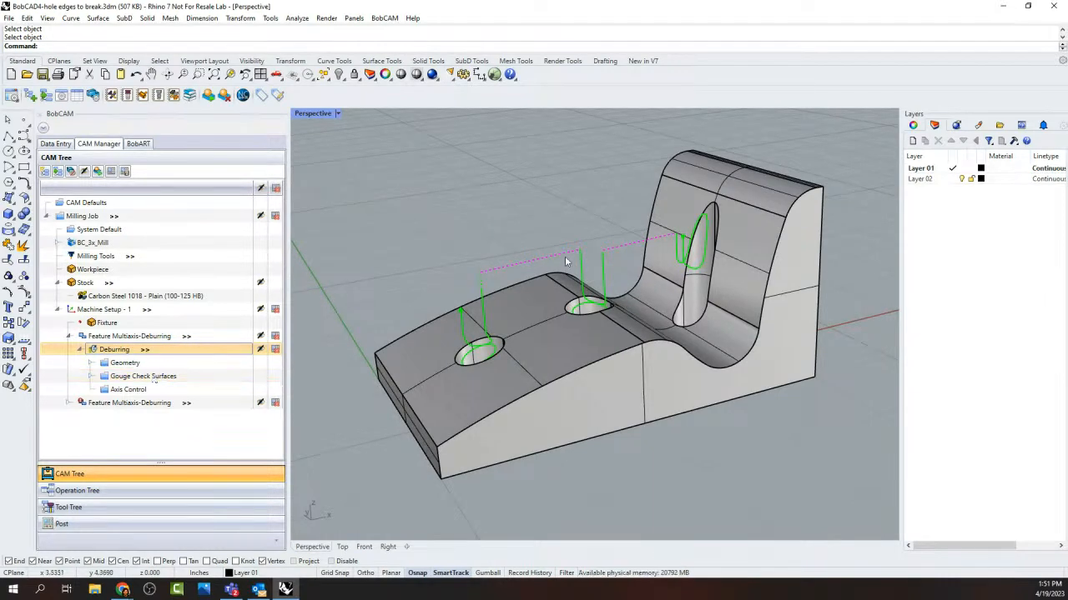
right_click_drag(620, 360, 584, 371)
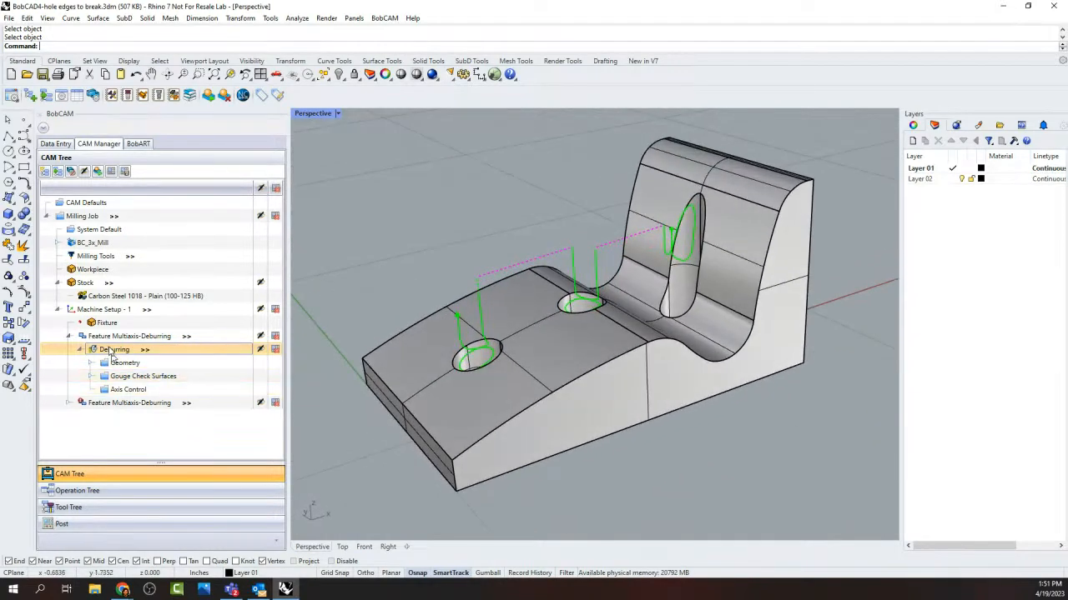
Step: Backplot the recomputed toolpath partway through the slot, checking holder clearance, and examine the slot's path up close
right_click(123, 350)
left_click(140, 418)
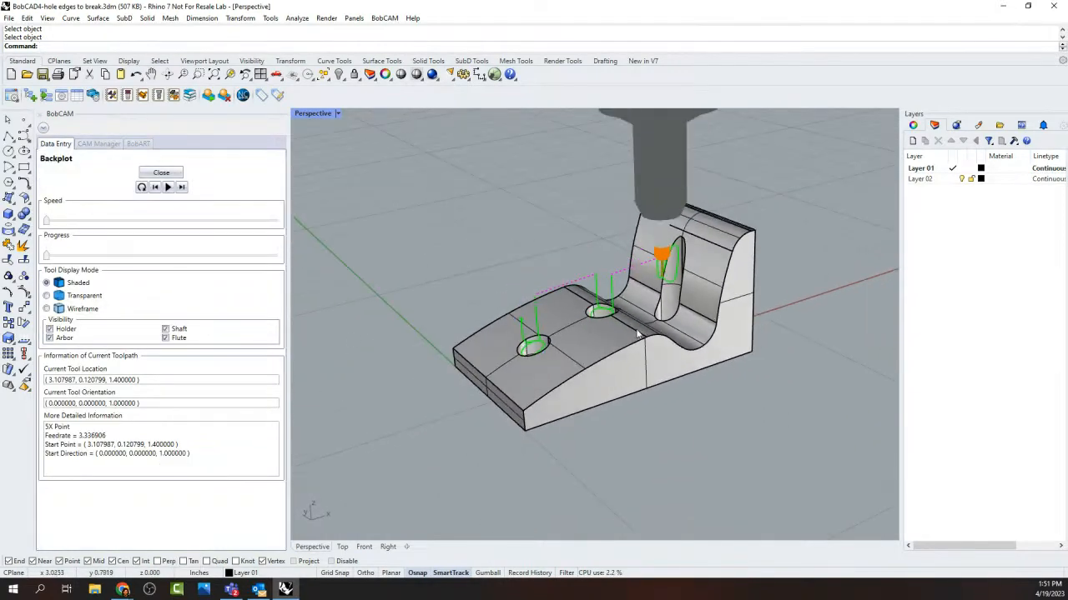
right_click_drag(668, 369, 669, 356)
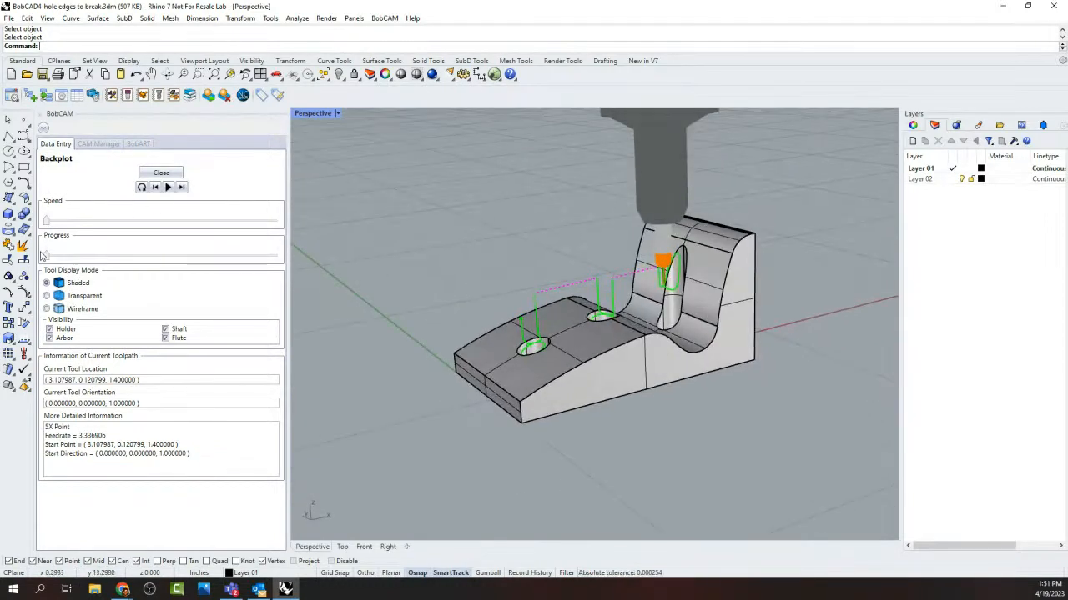
left_click_drag(47, 259, 109, 220)
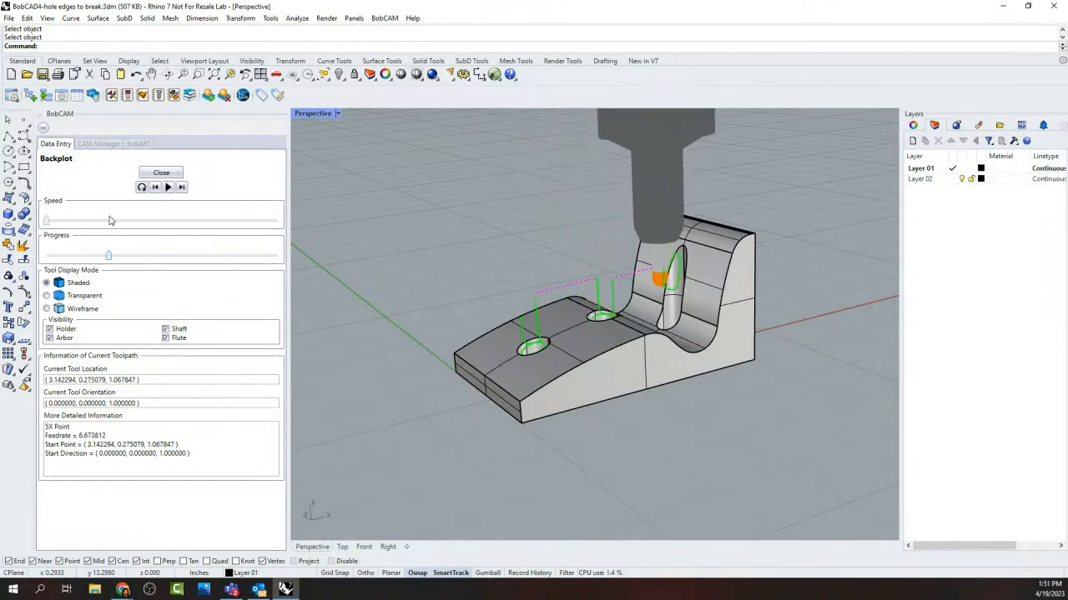
left_click(154, 176)
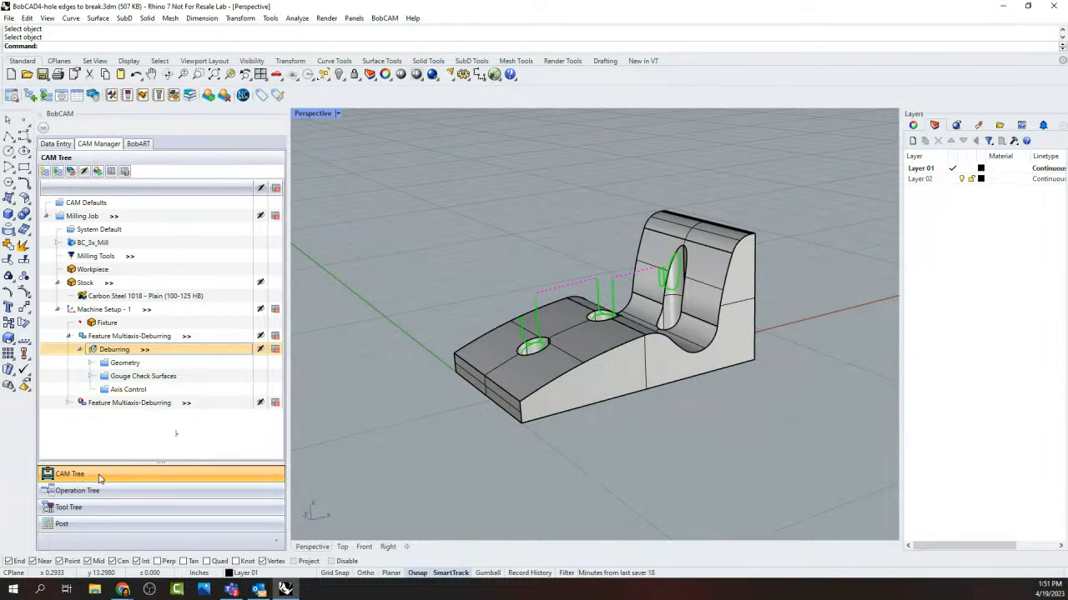
scroll(688, 288, "up", 5)
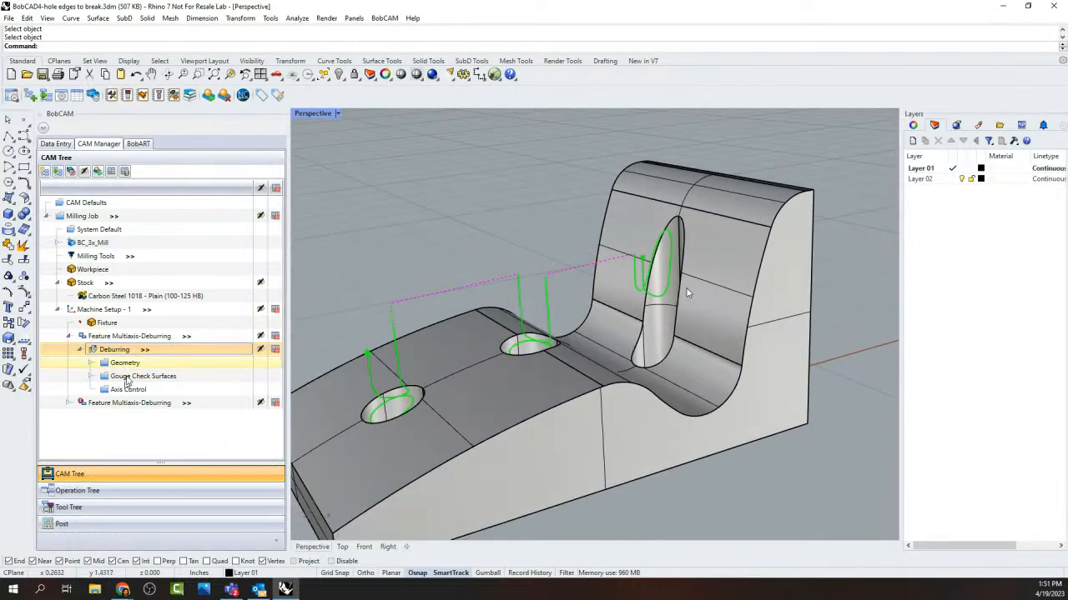
Step: Set tool T1's protrusion length to 1.25 in its tool parameters in the Tool Tree
left_click(81, 509)
left_click(107, 219)
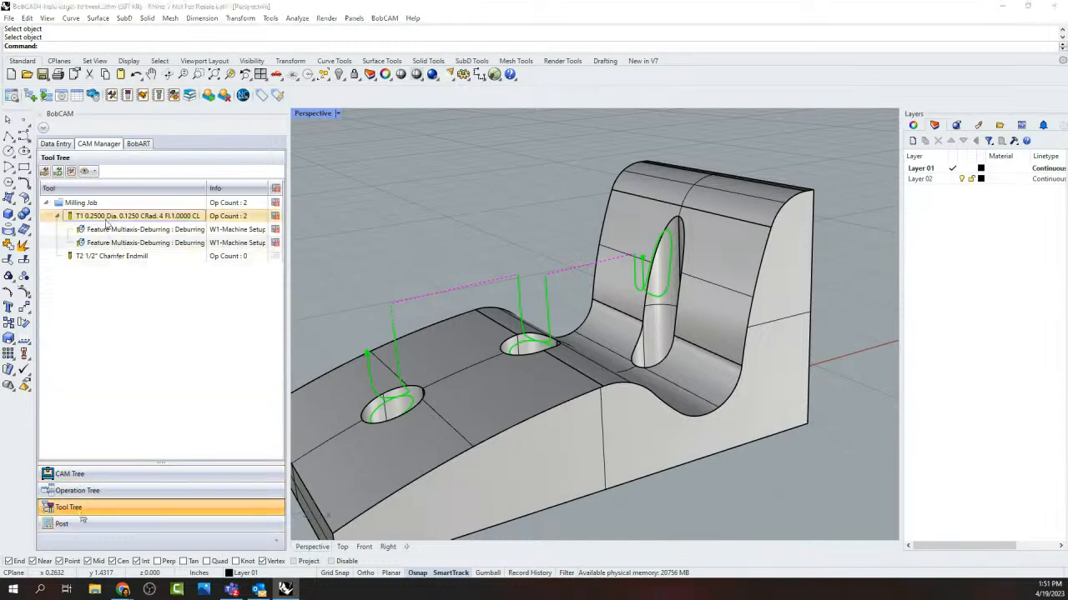
double_click(106, 218)
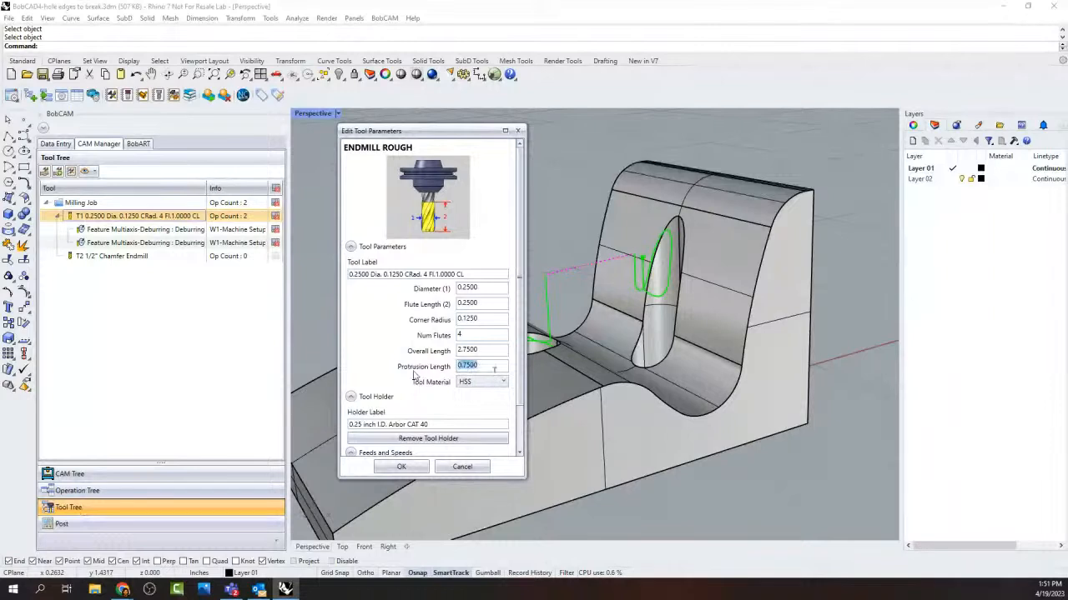
type("1.25")
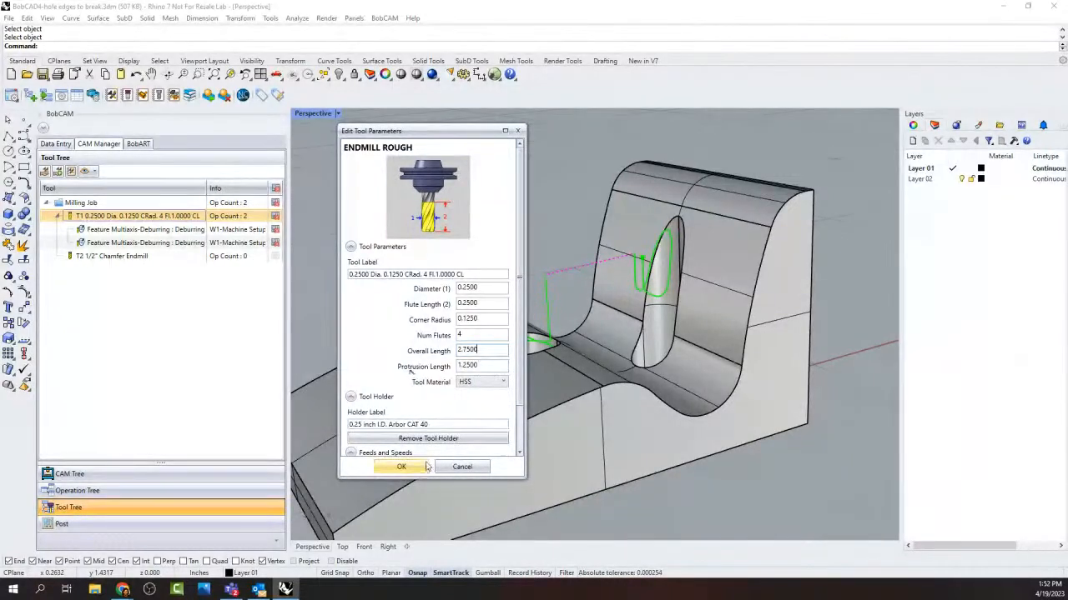
left_click(400, 468)
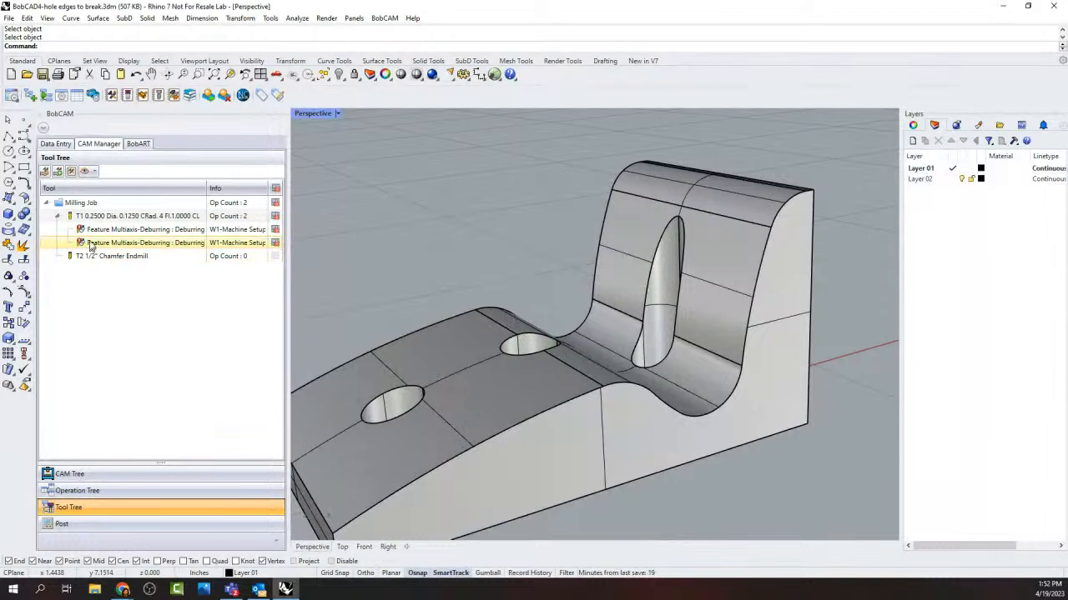
Step: Recompute the toolpaths of both deburring operations that use tool T1
right_click(106, 231)
left_click(151, 265)
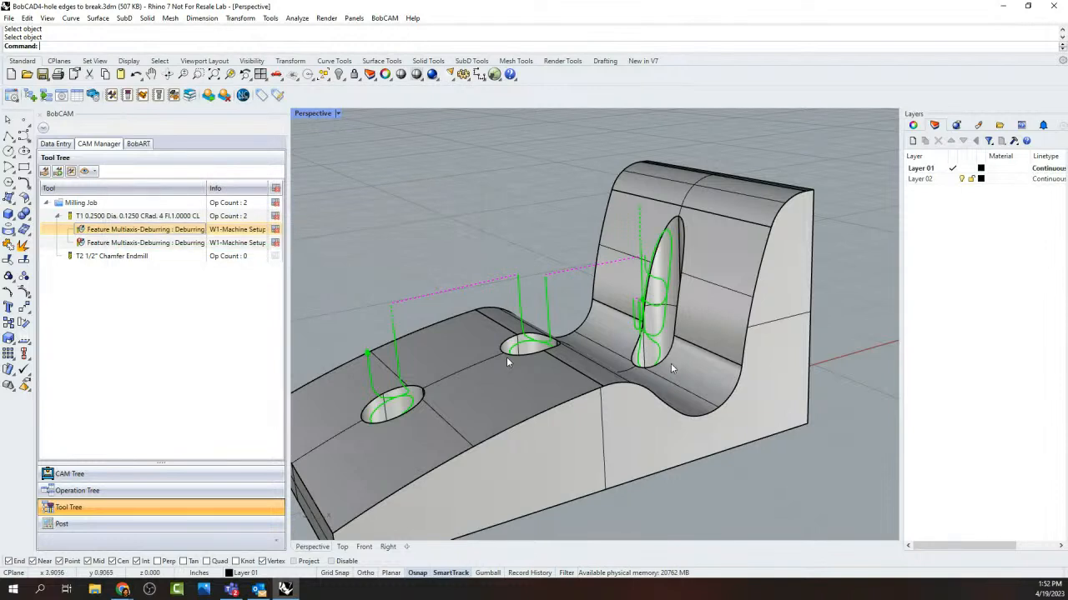
right_click(116, 244)
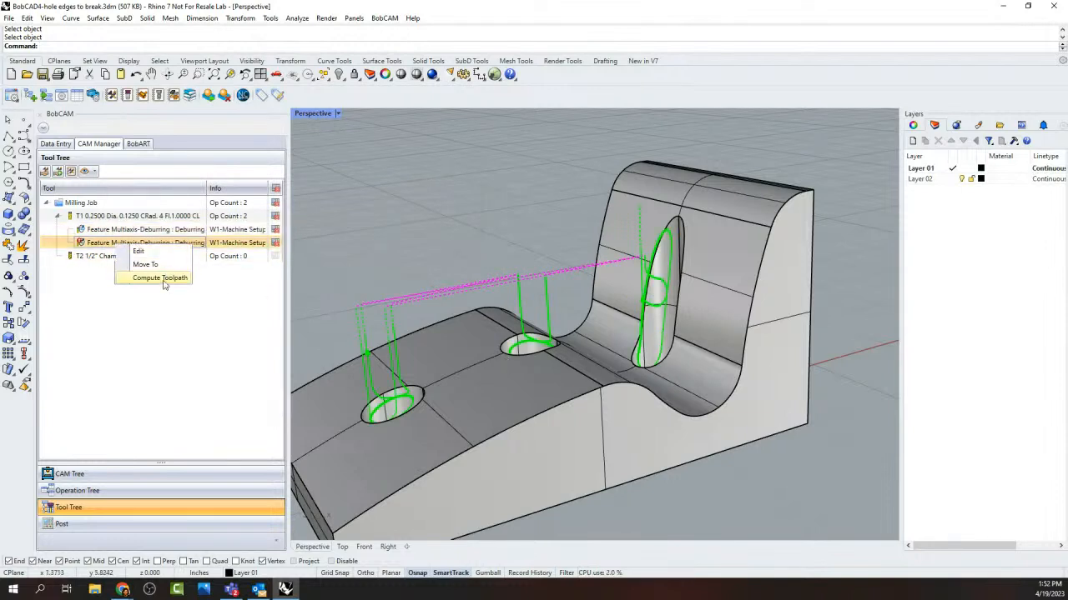
left_click(170, 277)
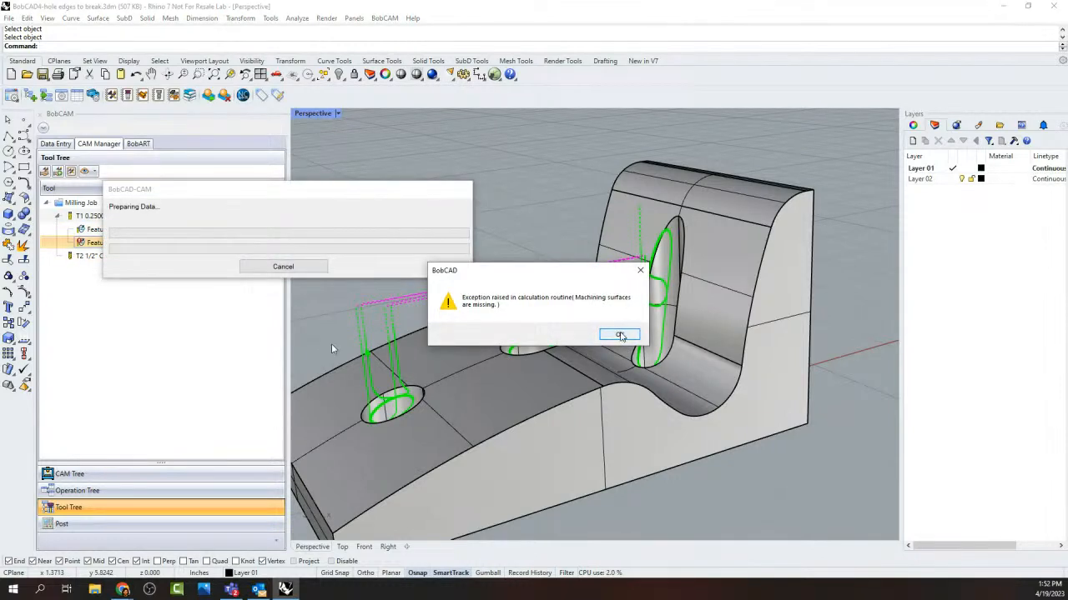
left_click(620, 335)
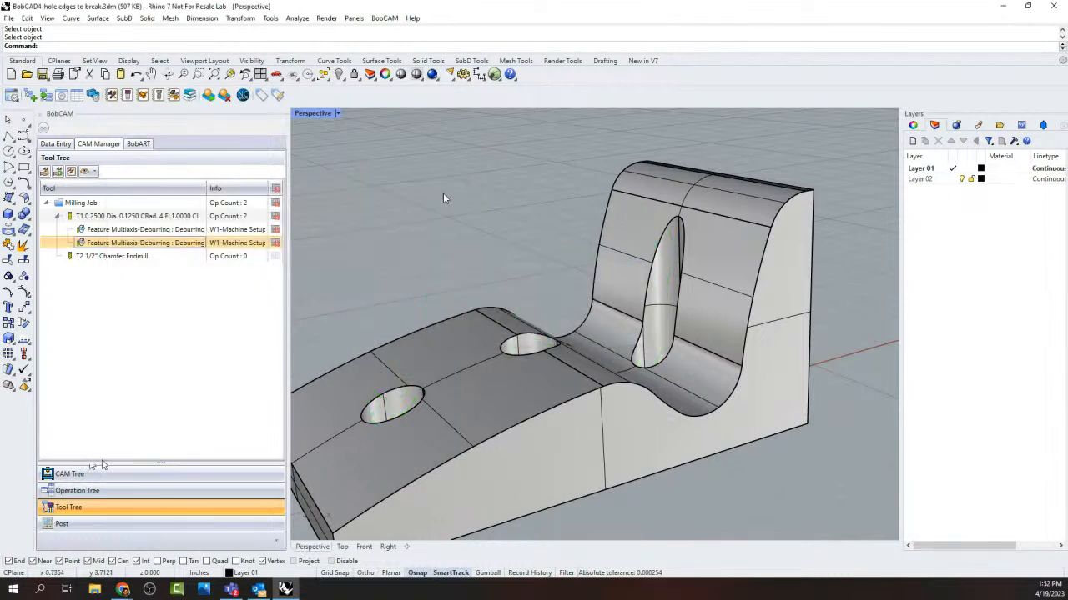
Step: Backplot the first deburring operation from the CAM Tree through to its end, checking holder clearance at the slot and holes
left_click(125, 475)
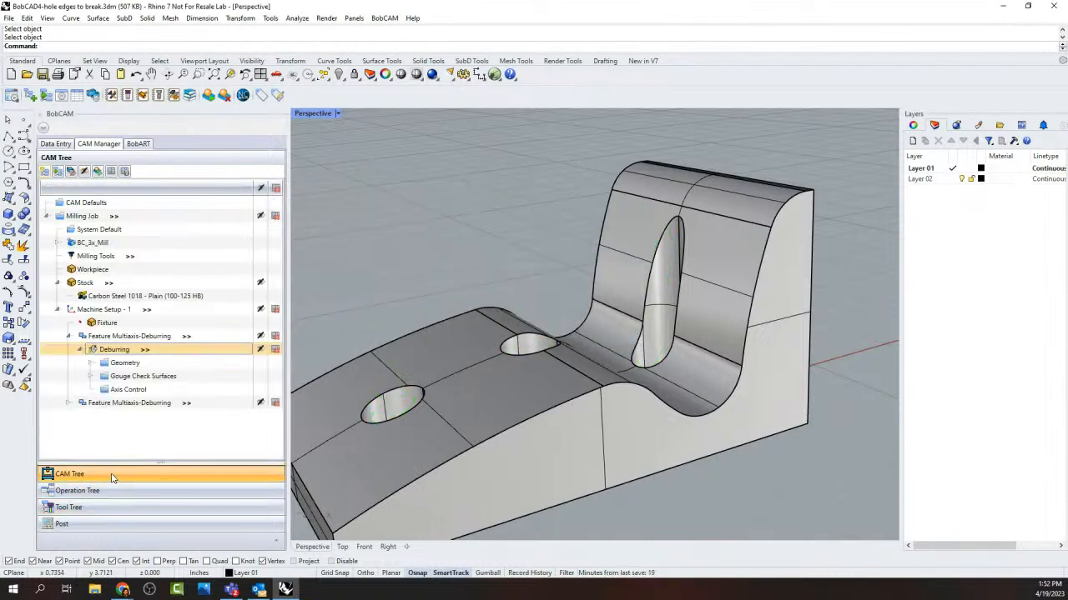
right_click(110, 353)
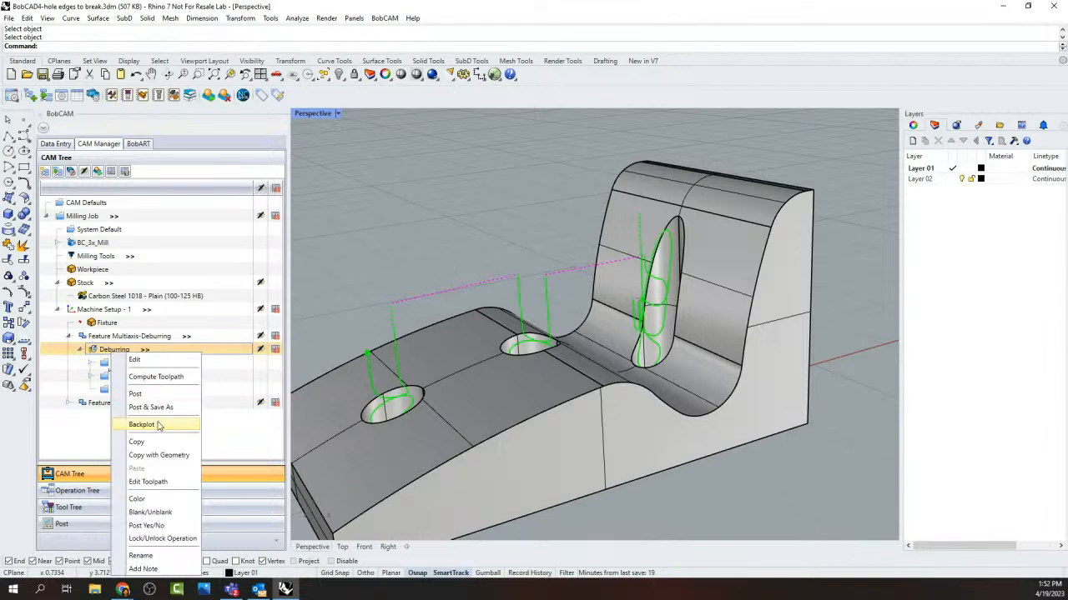
left_click(138, 424)
left_click_drag(47, 257, 386, 216)
scroll(682, 257, "down", 4)
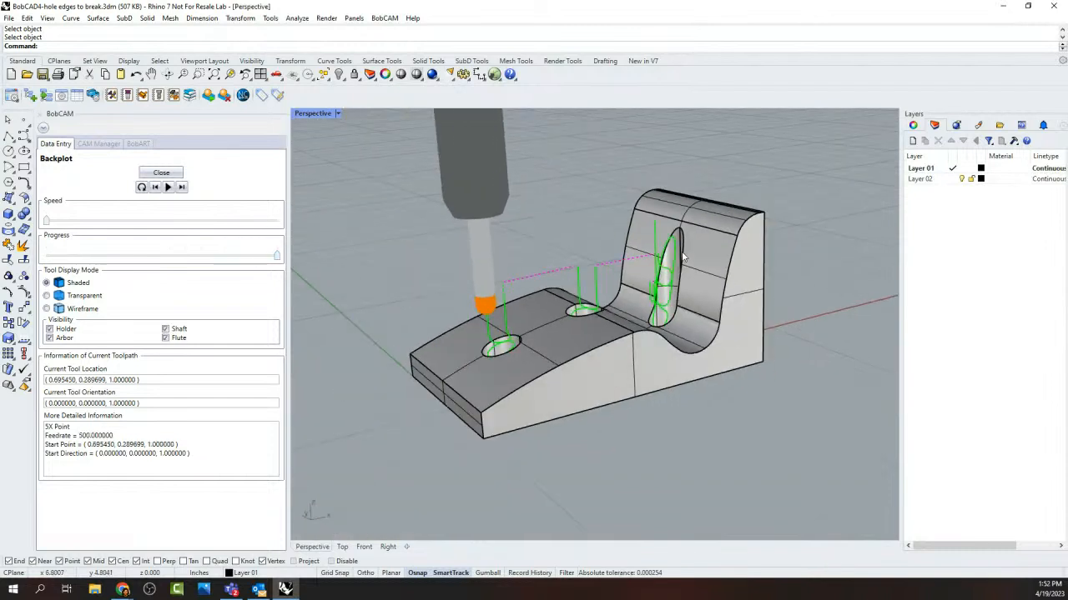
left_click(173, 174)
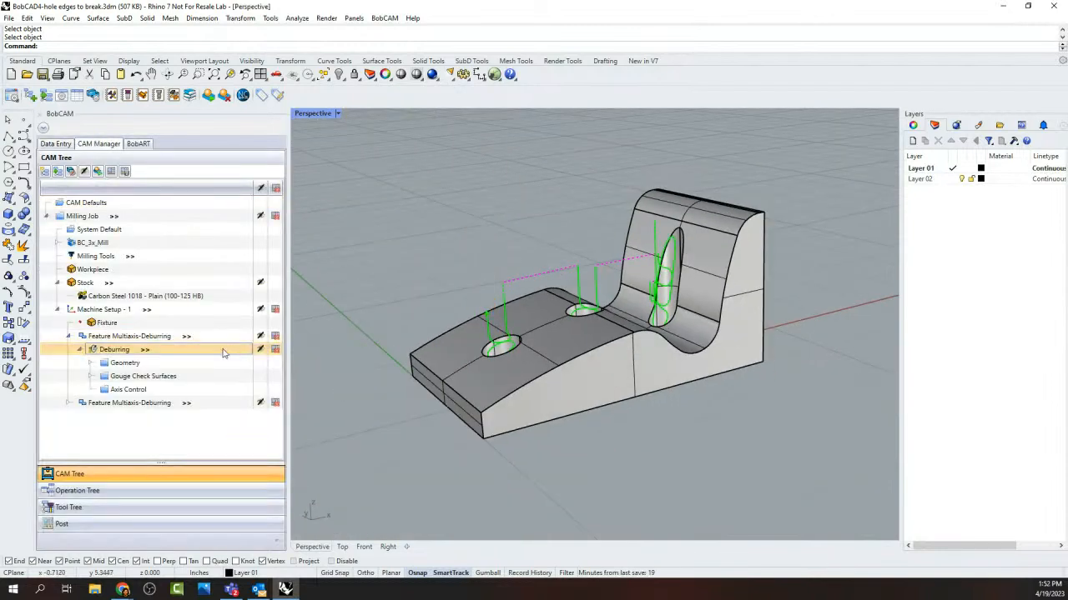
Step: Change the first deburring operation's machining type to 5 axis (simultaneous) and recompute its toolpath
double_click(115, 350)
left_click(313, 146)
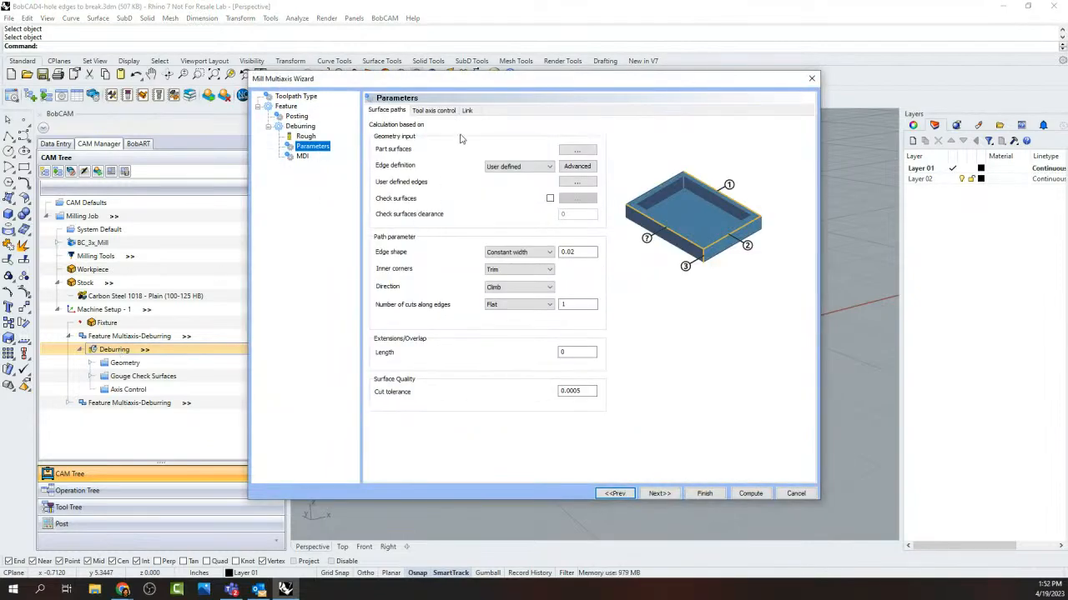
left_click(433, 110)
left_click(534, 141)
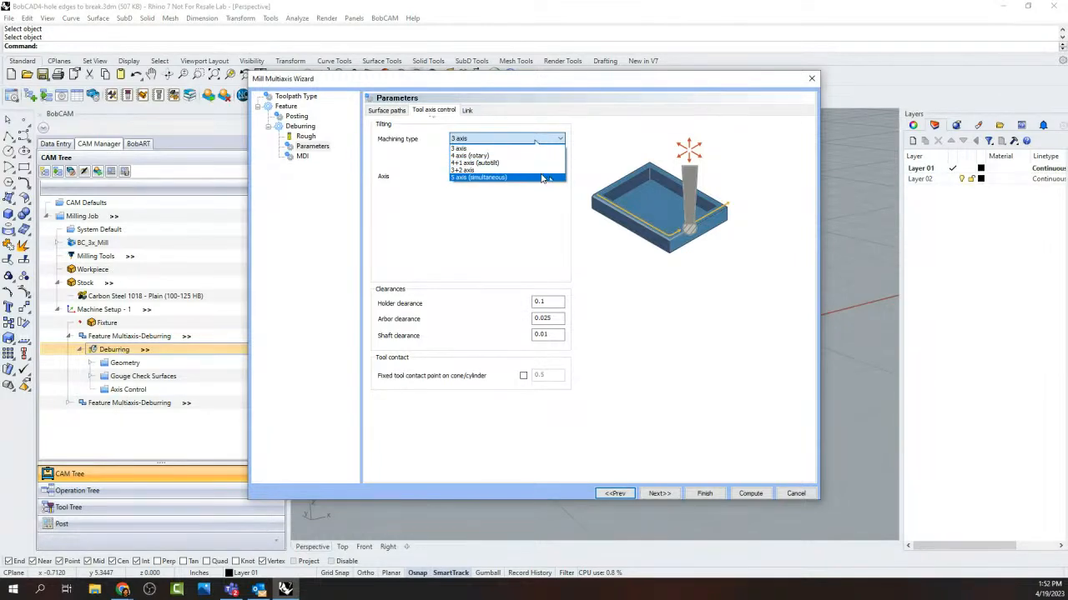
left_click(539, 178)
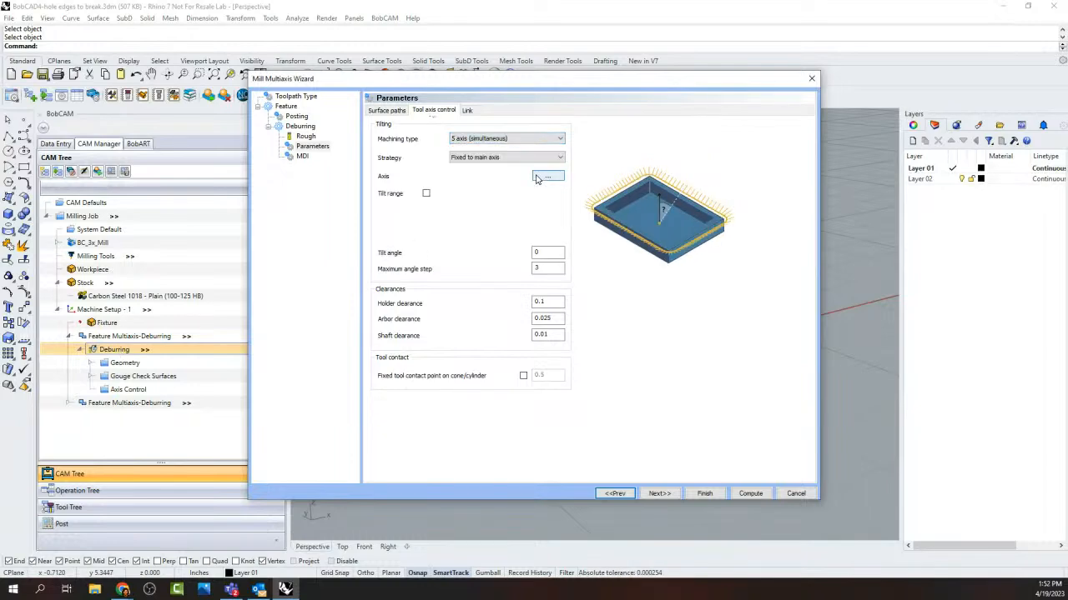
left_click(705, 494)
right_click(115, 350)
left_click(170, 374)
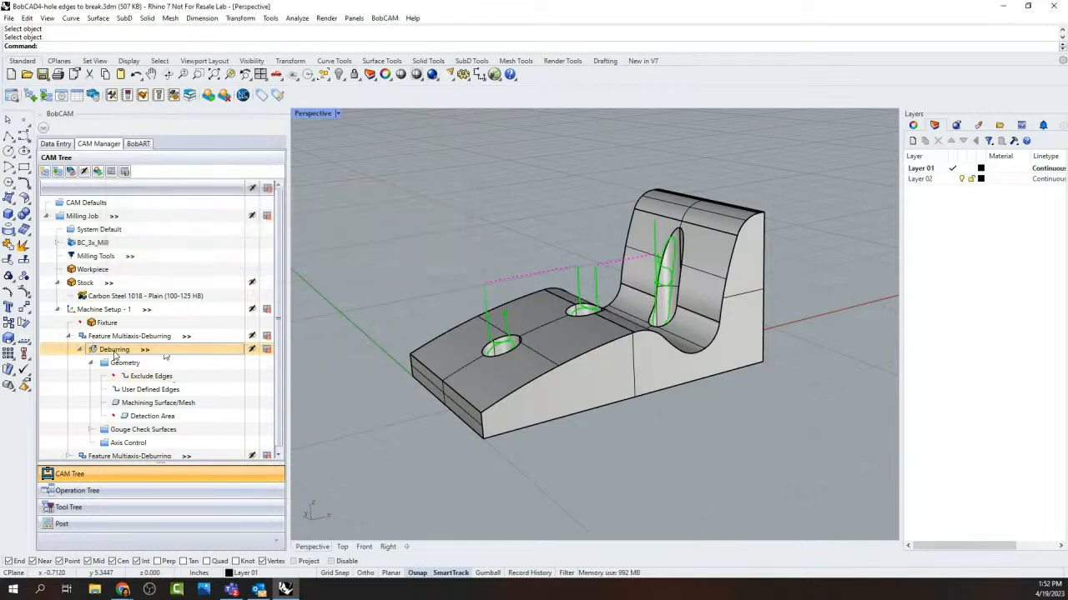
Step: Run the backplot of the 5 axis deburring toolpath from start to end, watching the tool orientation in the slot
right_click(114, 351)
left_click(157, 425)
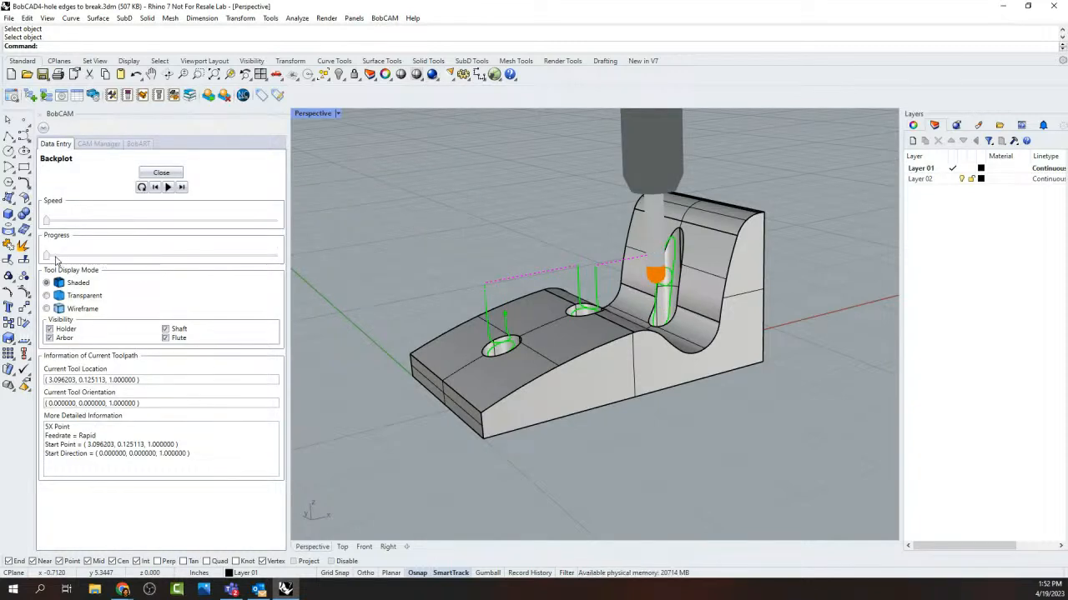
left_click_drag(55, 259, 282, 260)
left_click(177, 171)
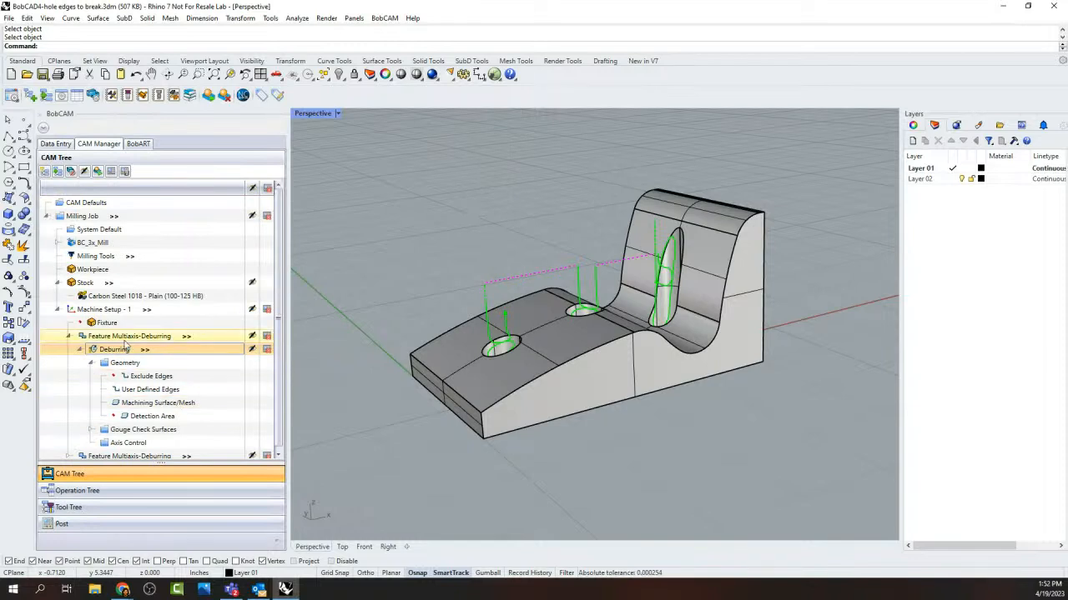
Step: Shorten tool T1's protrusion length in the Tool Tree and recompute the first deburring operation's toolpath
left_click(97, 511)
double_click(142, 218)
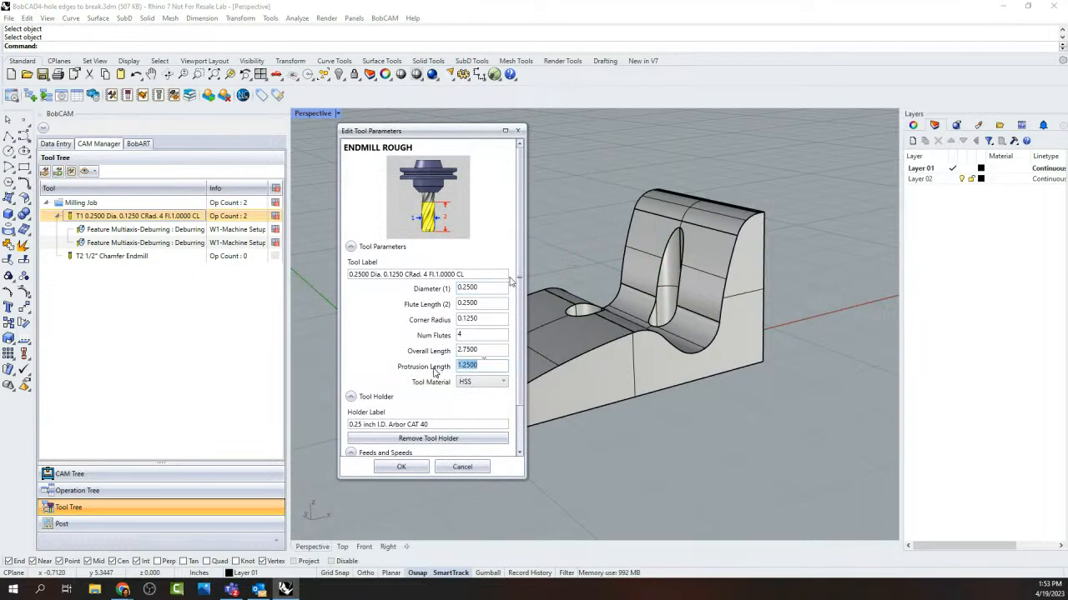
left_click(407, 470)
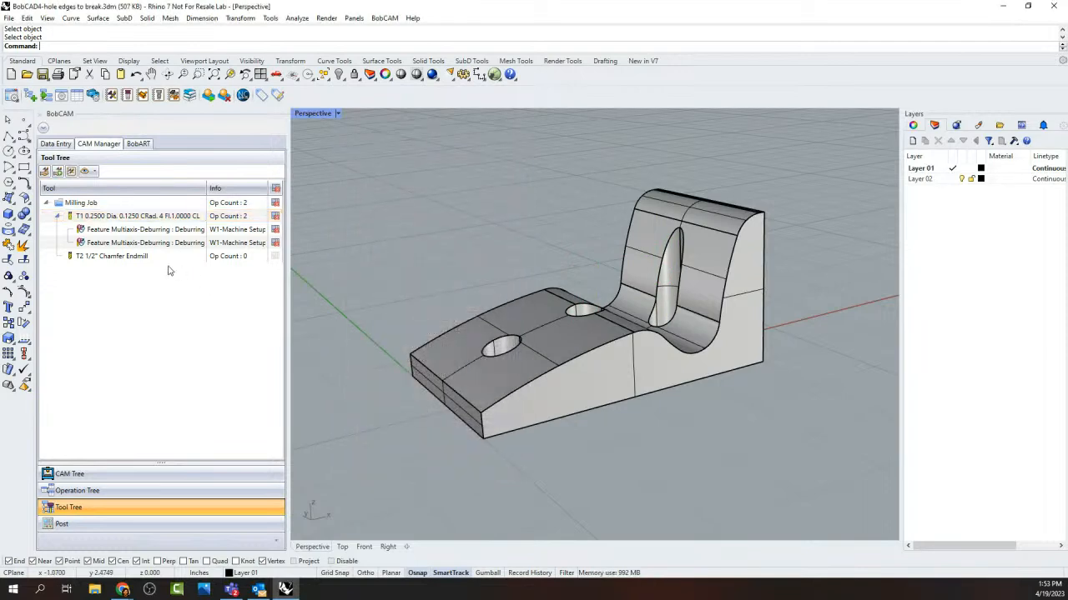
right_click(108, 239)
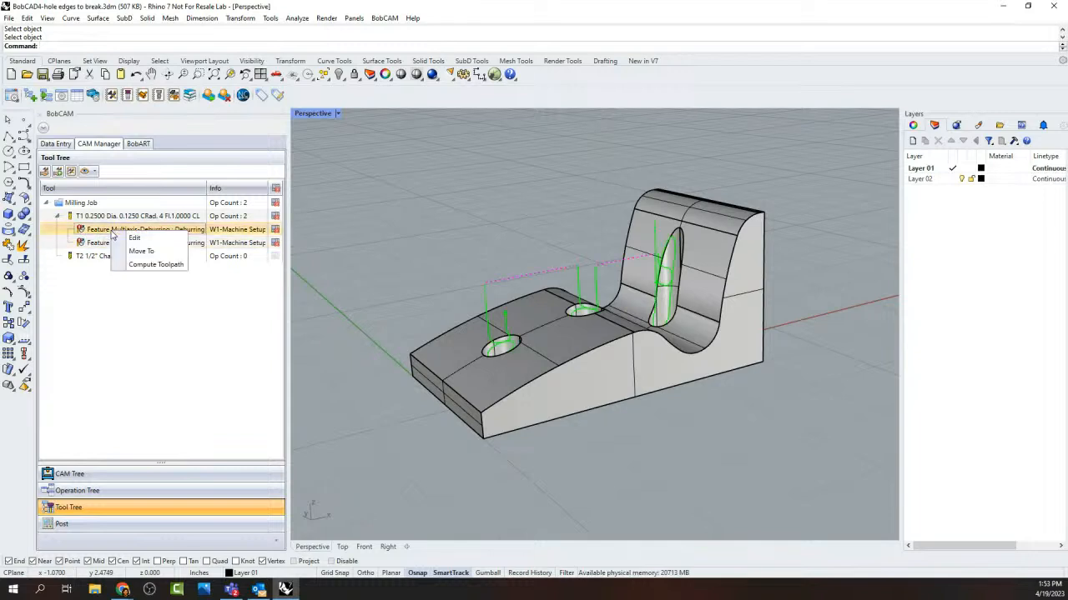
left_click(158, 264)
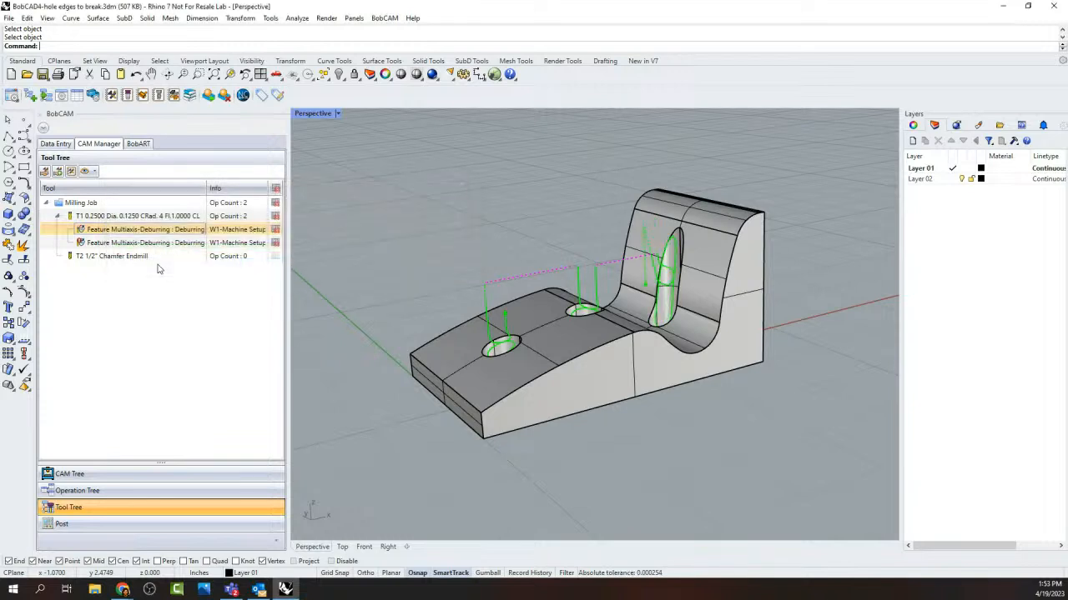
Step: Backplot the first deburring operation with the shortened tool from the slot to the last hole, watching how the holder tilts
left_click(71, 475)
right_click(118, 350)
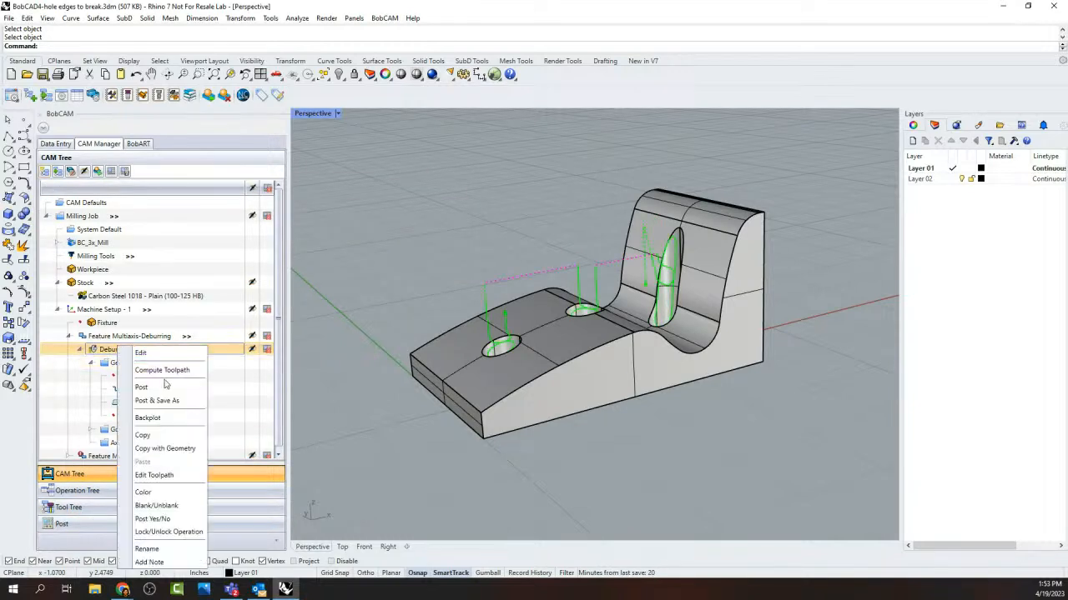
left_click(150, 422)
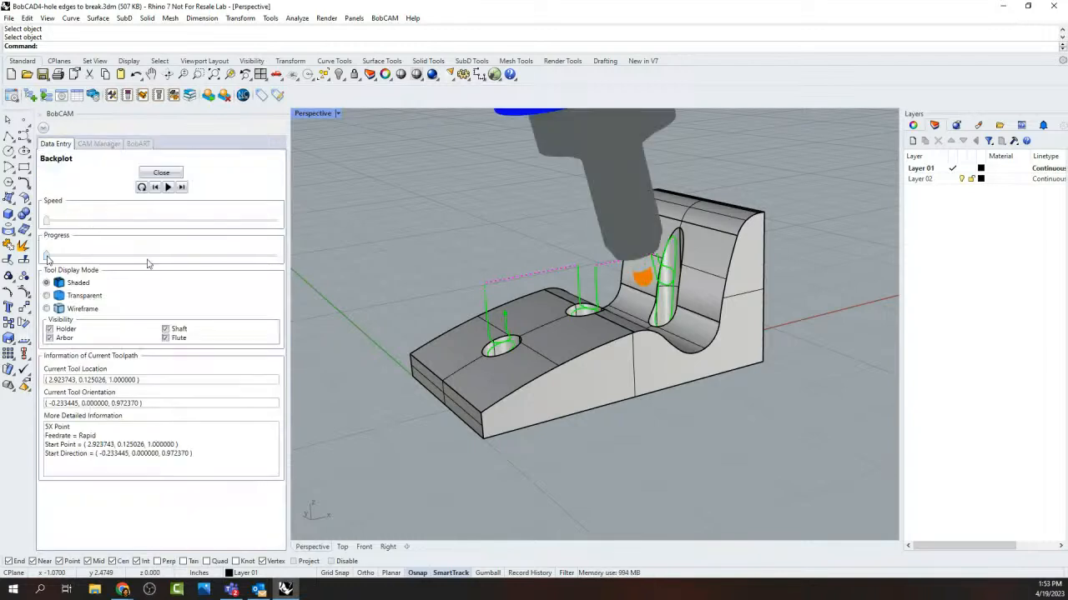
left_click_drag(47, 256, 292, 211)
scroll(642, 243, "down", 5)
scroll(618, 274, "up", 5)
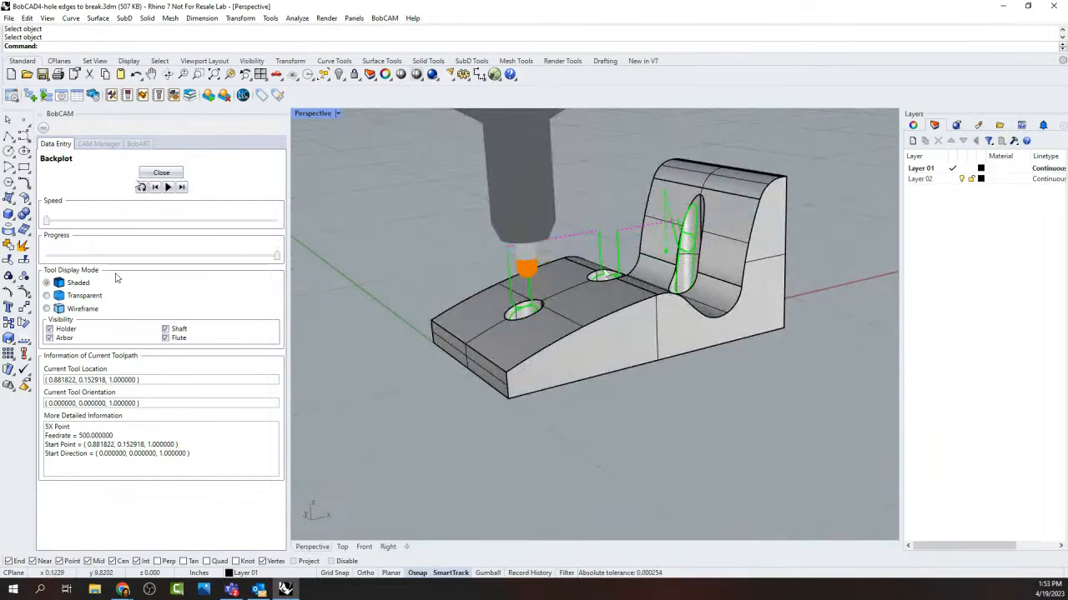
Step: Move the backplot back to the slot's lower end to check holder clearance, close it, and inspect the toolpath around the part
left_click_drag(280, 256, 107, 208)
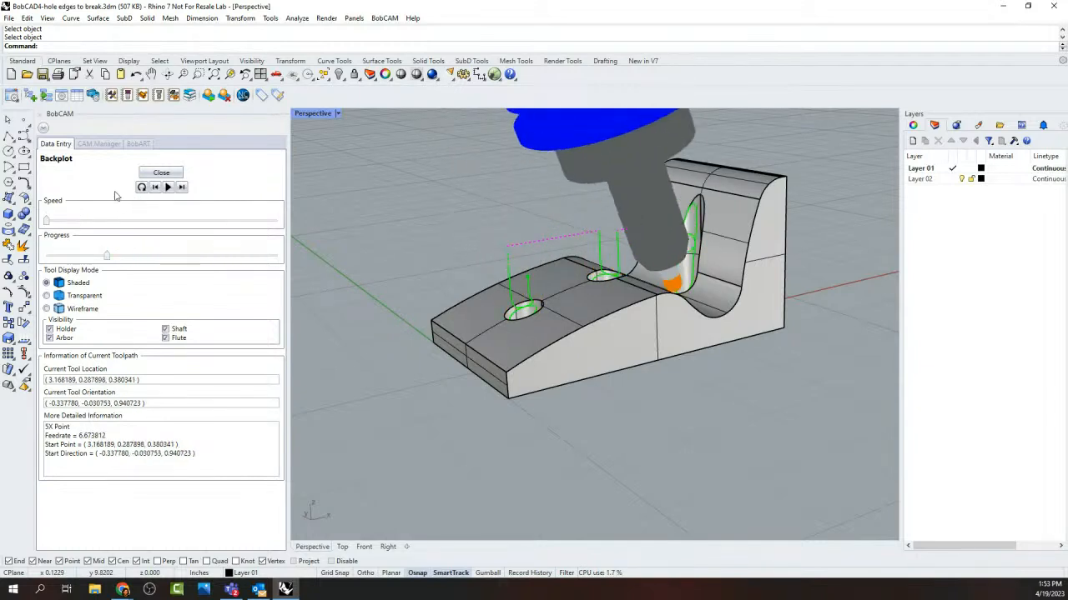
scroll(716, 283, "down", 2)
scroll(715, 284, "up", 2)
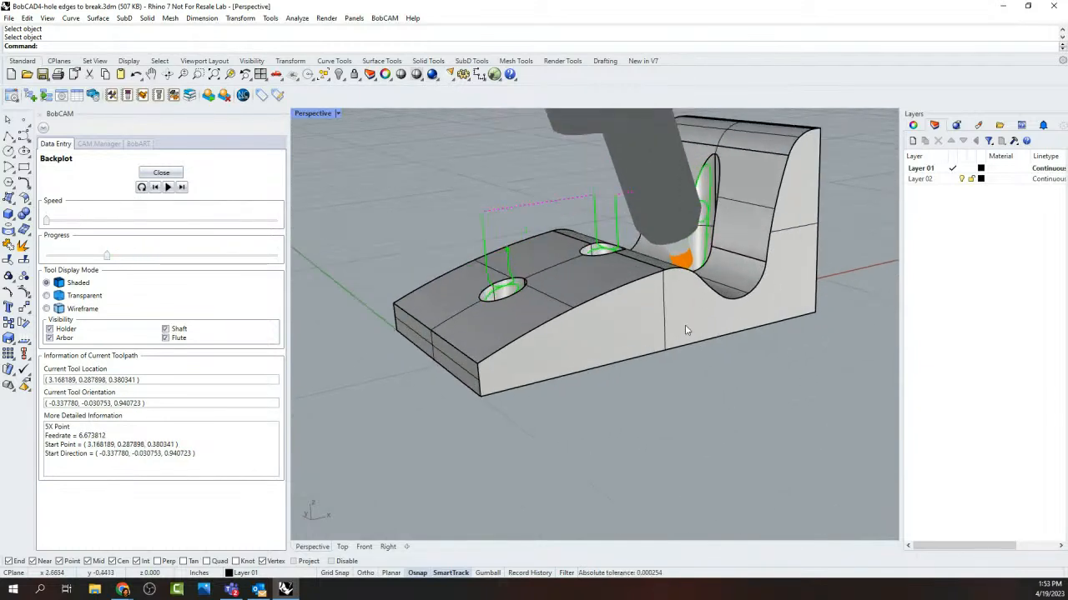
left_click(161, 172)
right_click_drag(655, 355, 639, 420)
scroll(634, 413, "down", 4)
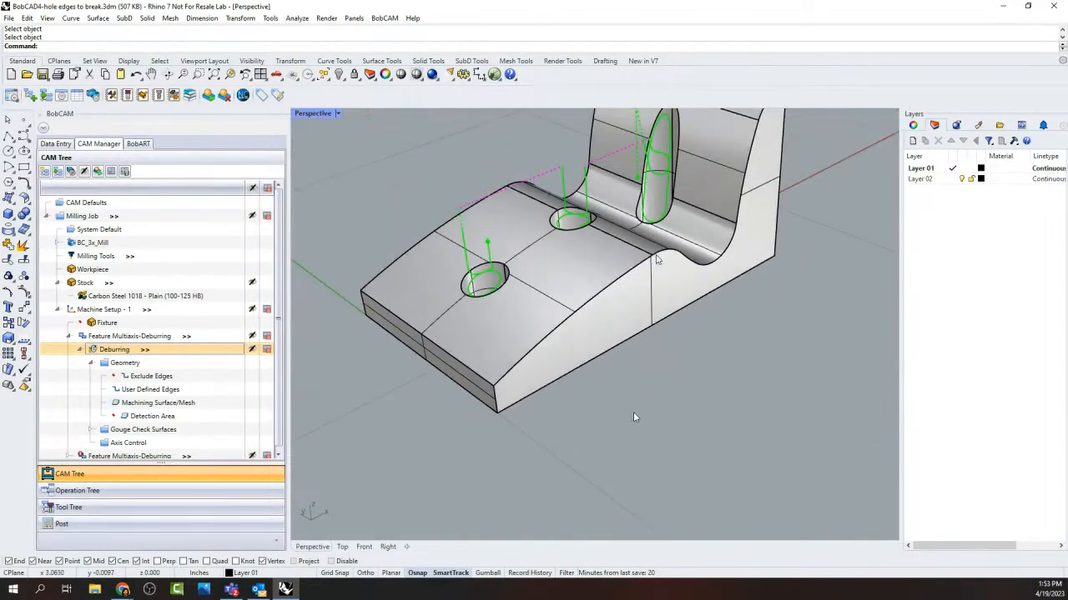
right_click_drag(707, 361, 656, 347)
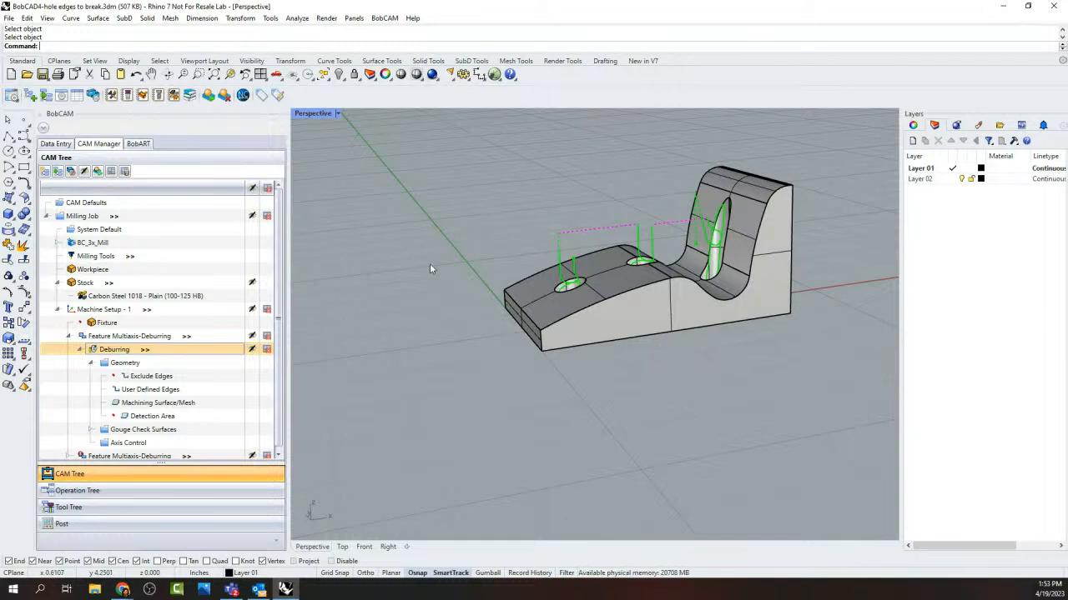
Step: Collapse the first deburring feature and start a new Mill 3 Axis feature under Machine Setup - 1
left_click(69, 336)
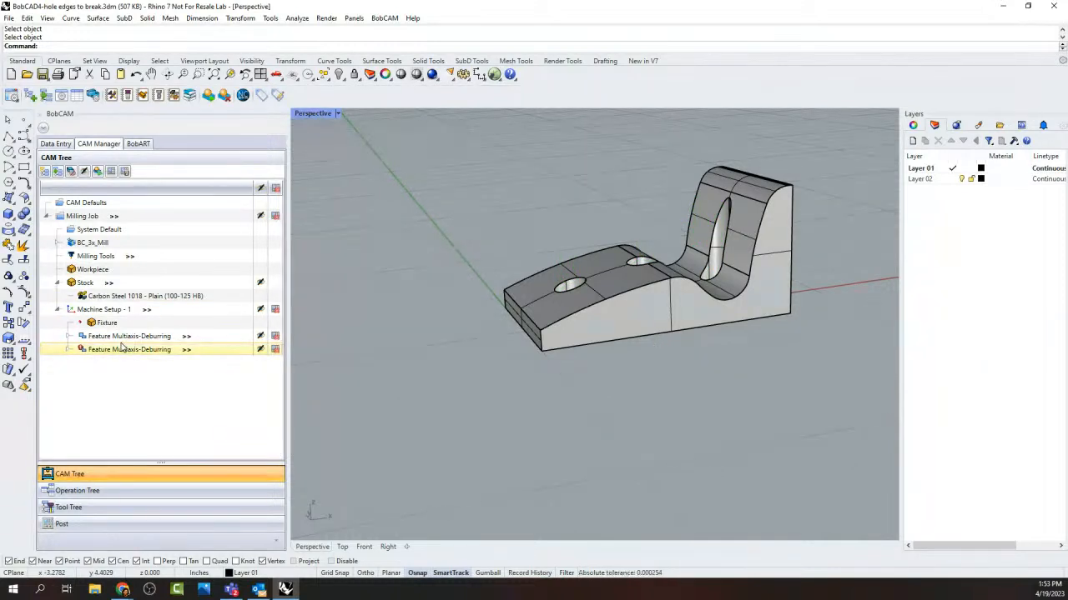
right_click_drag(600, 328, 683, 418)
scroll(683, 418, "up", 3)
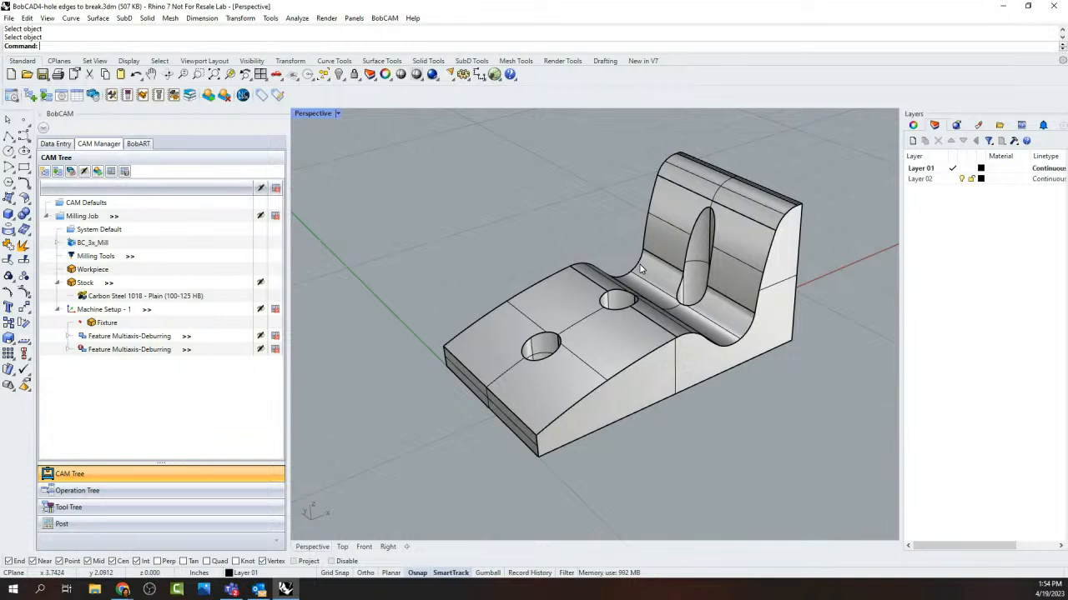
right_click(107, 312)
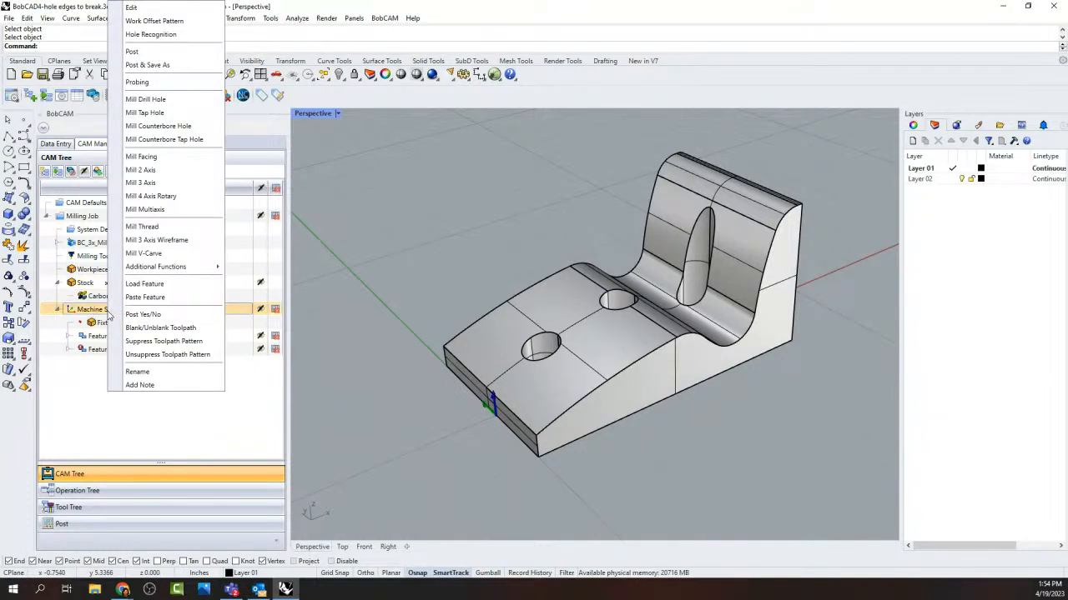
left_click(168, 187)
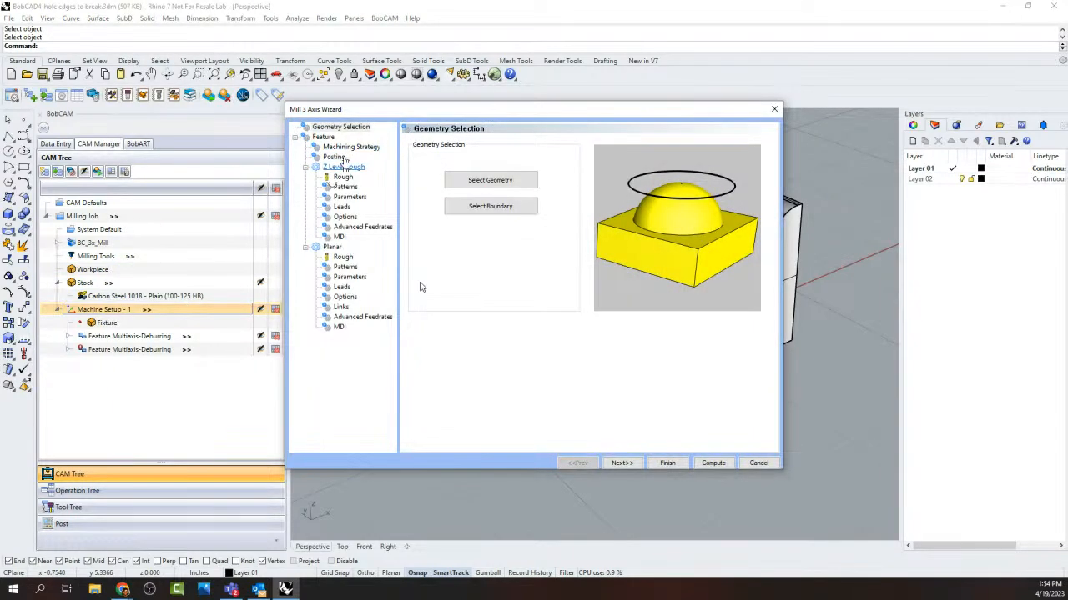
Step: Review the new 3 axis feature's parameters and machining strategy, and finish the wizard with the default operations
left_click(325, 138)
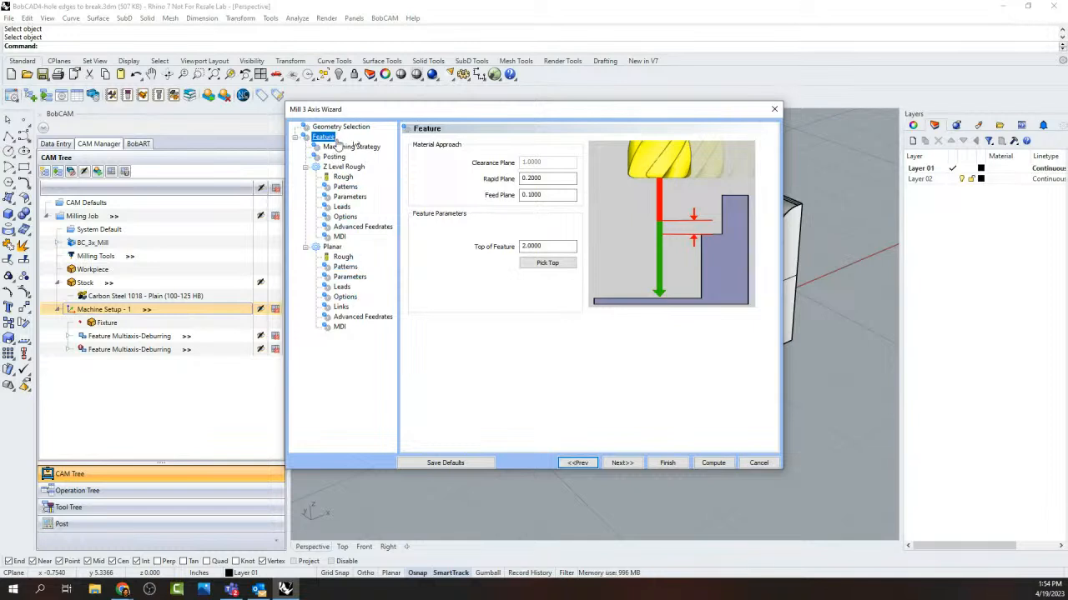
left_click(367, 148)
left_click(357, 137)
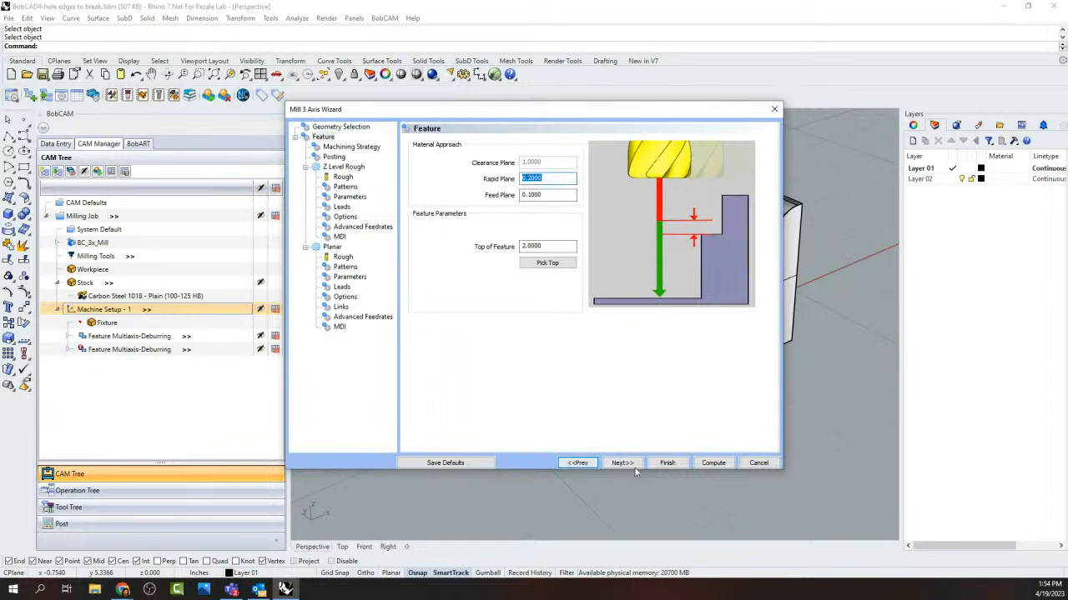
left_click(667, 463)
Step: Change the milling job's machine to BC_5x_Generic
left_click(92, 243)
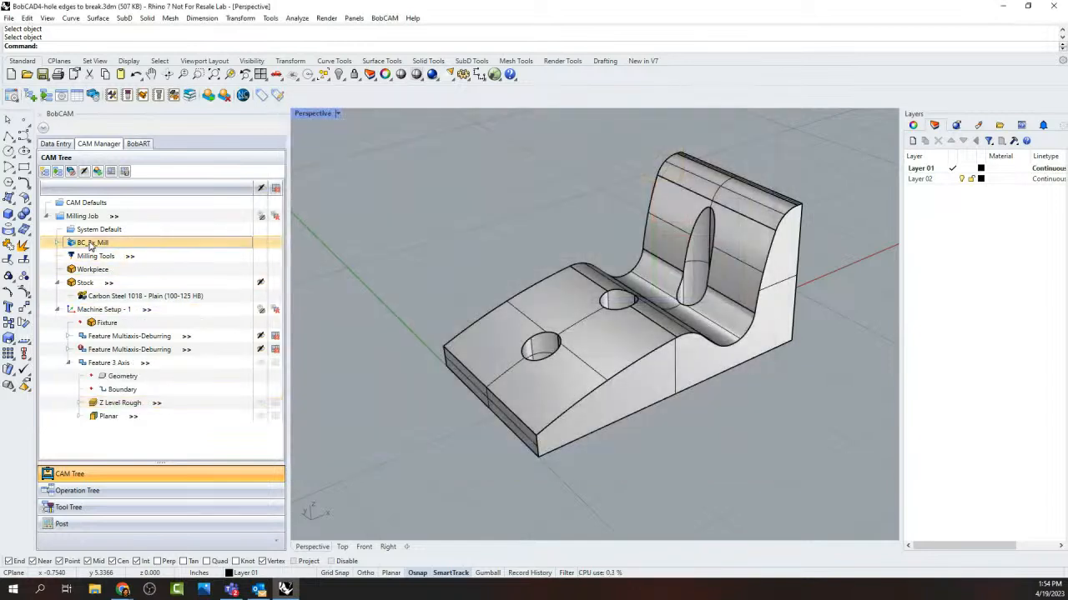
left_click(116, 250)
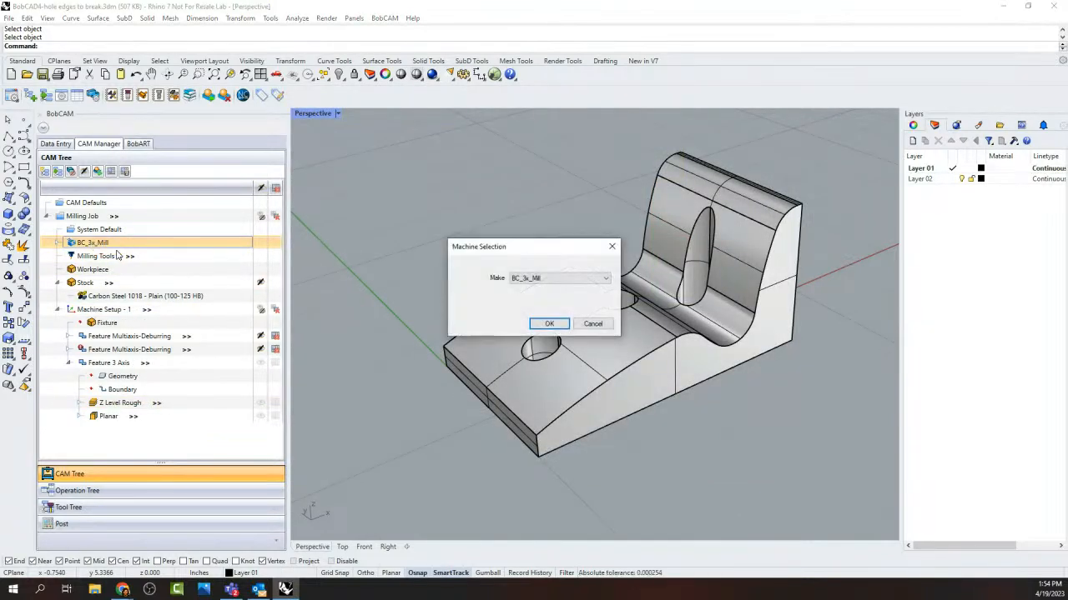
left_click(557, 280)
left_click(551, 306)
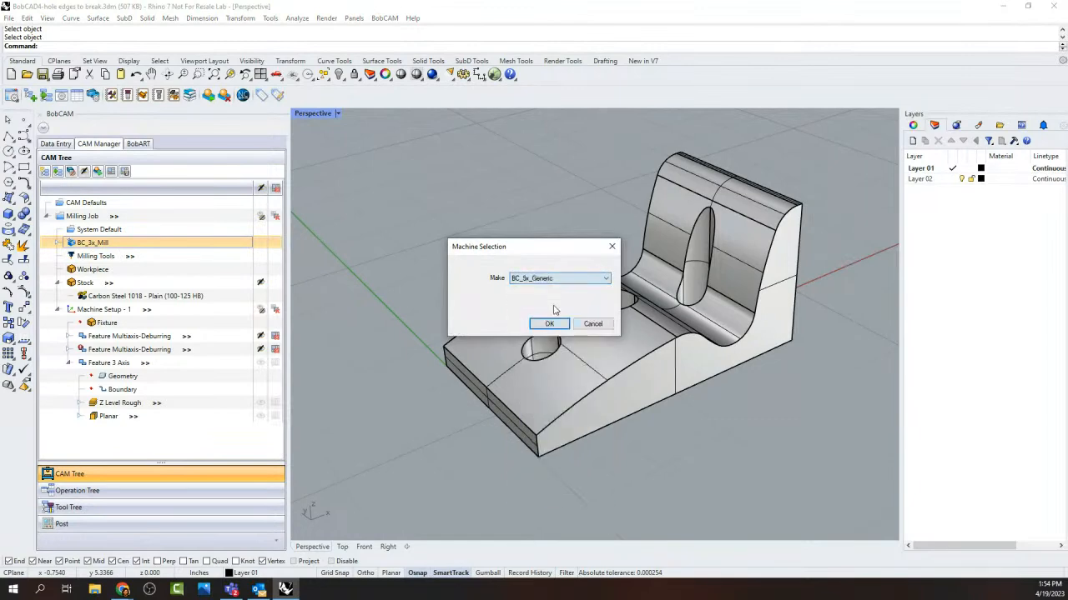
left_click(548, 324)
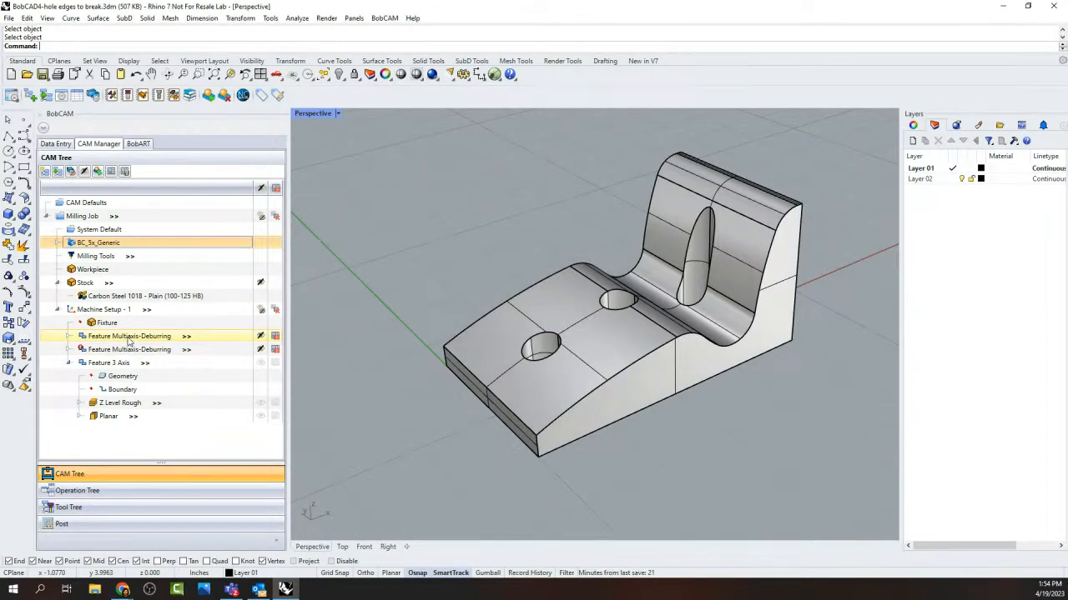
Step: Reopen the 3 axis feature and examine its Multiaxis Post settings and the Z Level Rough cut patterns
double_click(129, 366)
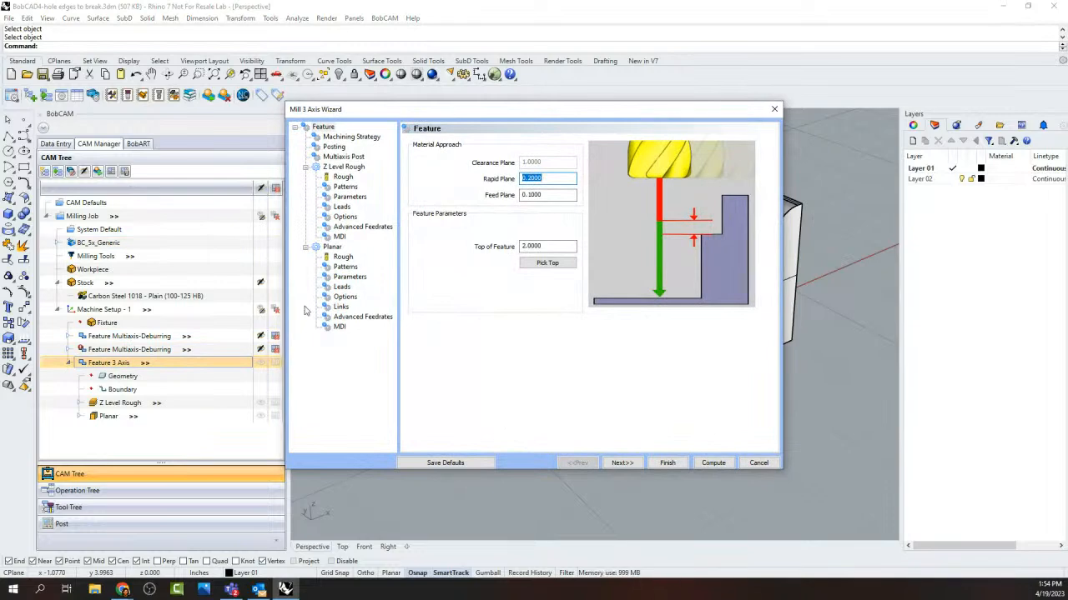
left_click(356, 158)
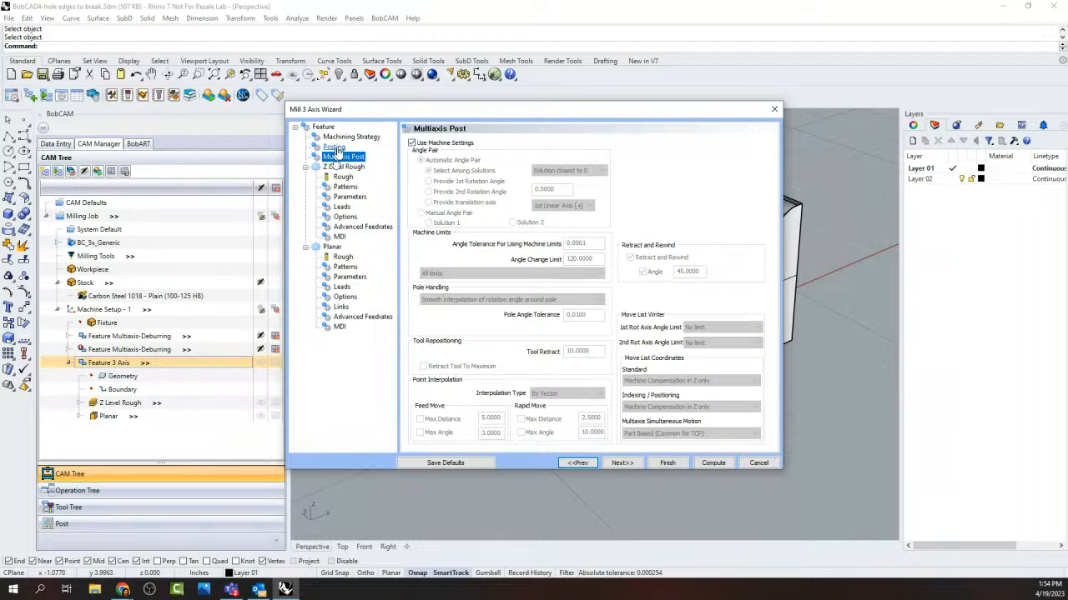
left_click(345, 187)
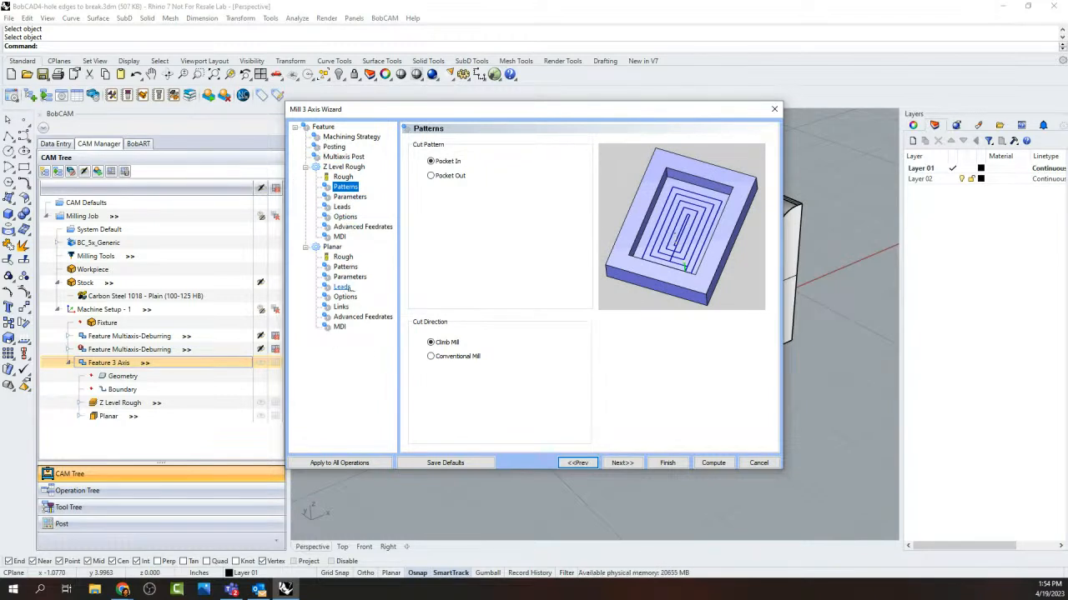
Step: Remove the Z Level Rough and Planar operations from the 3 axis feature's machining strategy
left_click(349, 137)
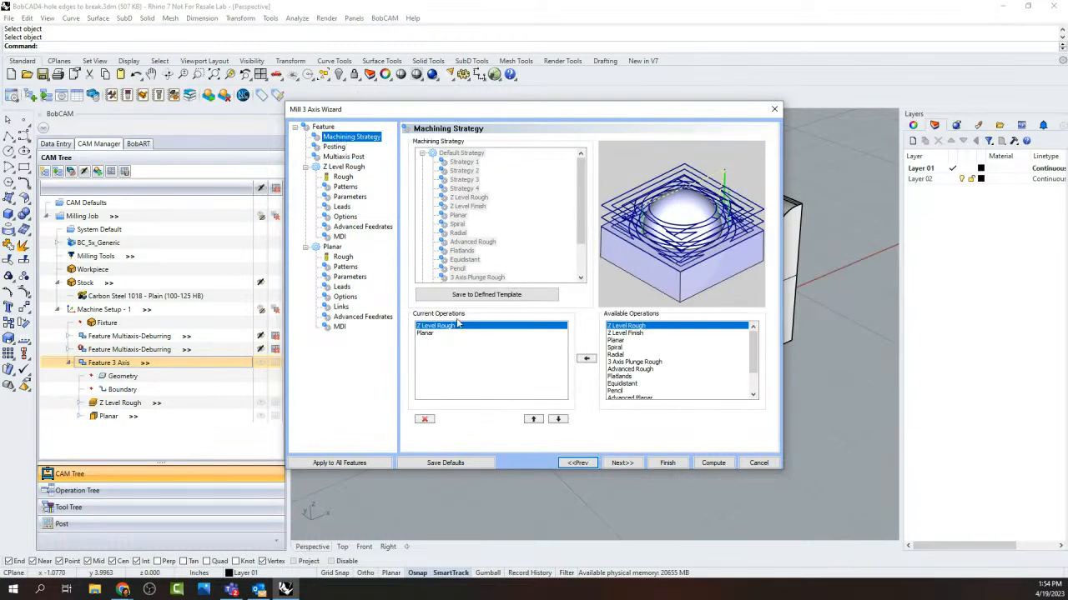
left_click(427, 419)
left_click(425, 419)
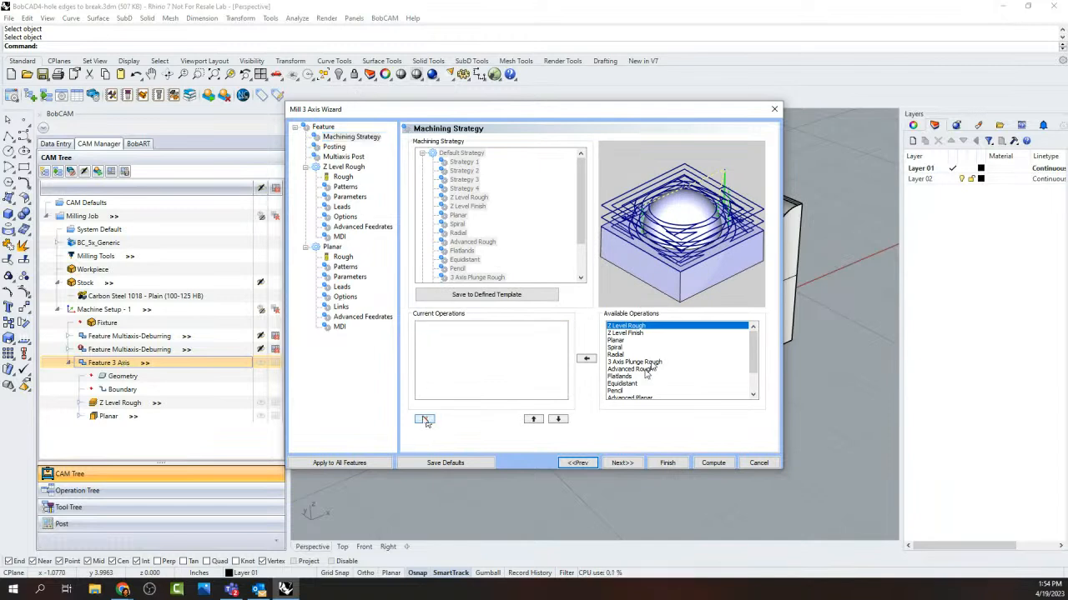
Step: Add the Advanced Planar, Advanced Z Level Finish and Advanced Rough operations to the 3 axis feature
scroll(648, 373, "down", 1)
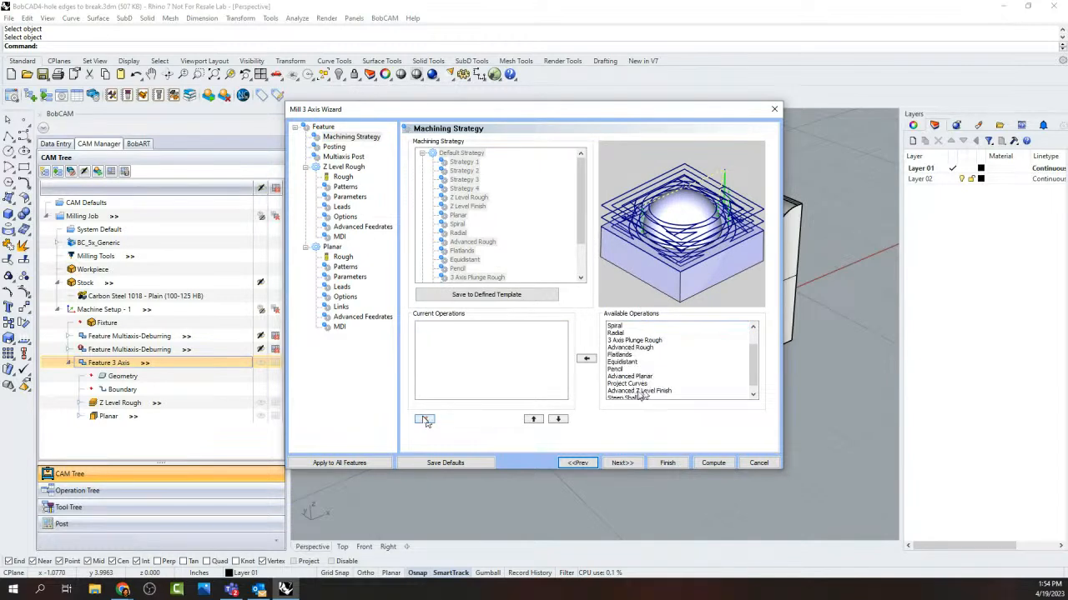
left_click(638, 378)
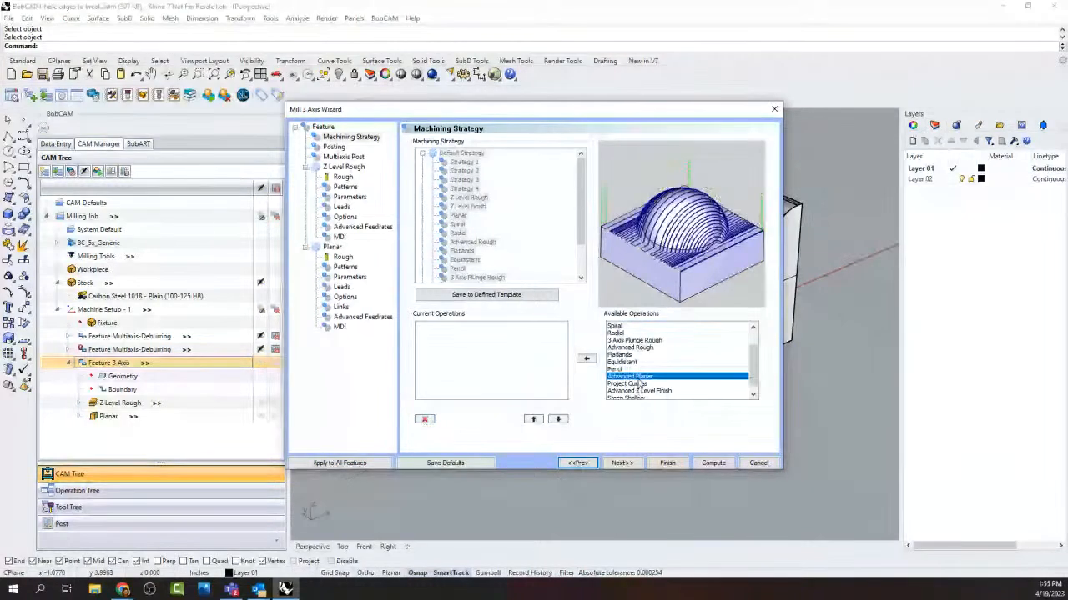
left_click(587, 358)
left_click(638, 392)
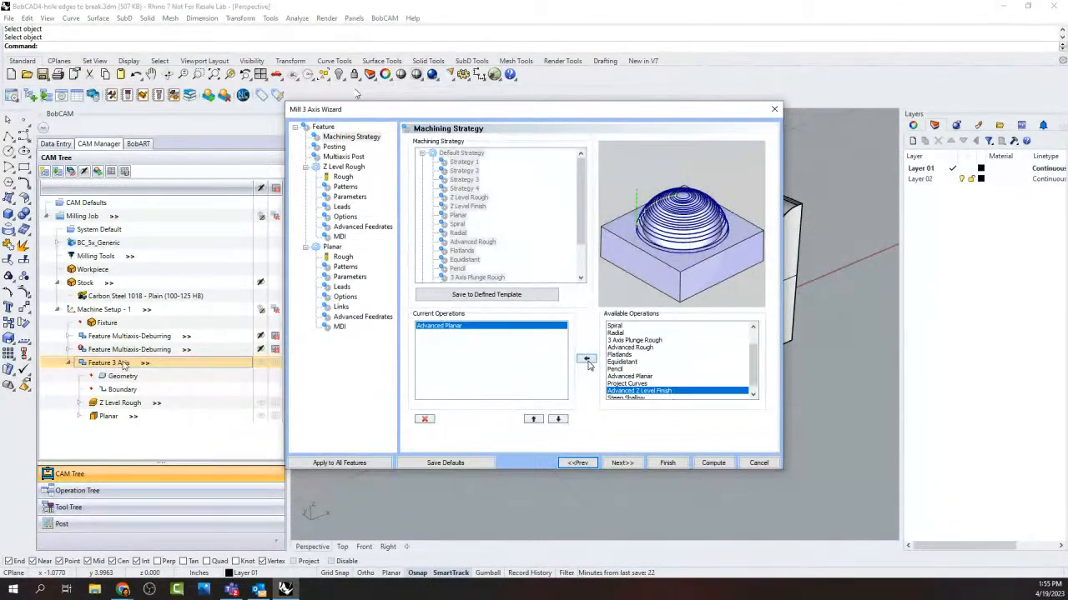
left_click(587, 358)
scroll(659, 367, "up", 3)
scroll(651, 354, "down", 2)
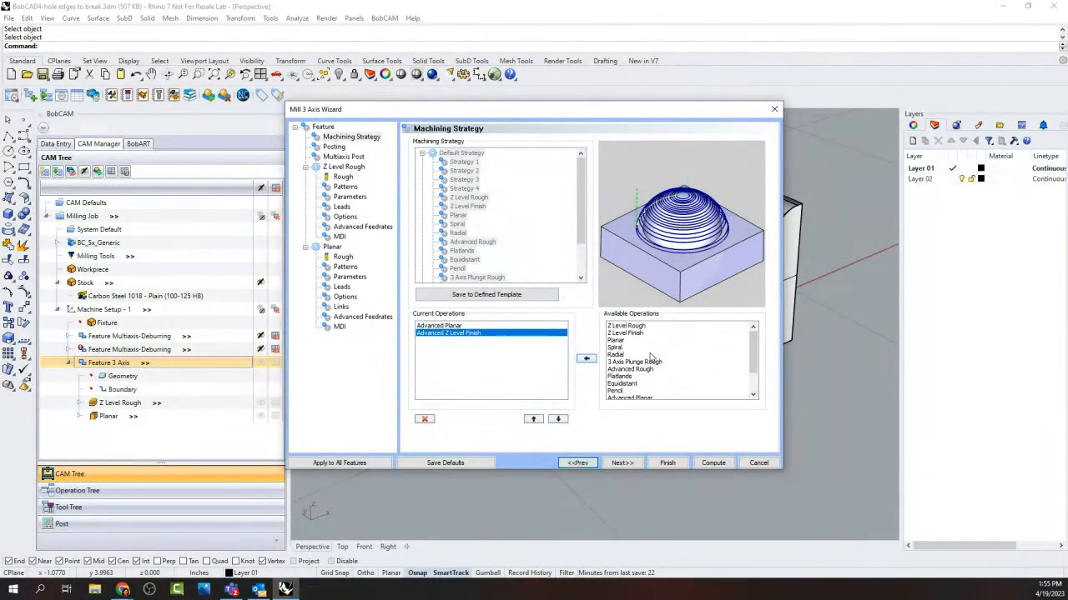
left_click(637, 347)
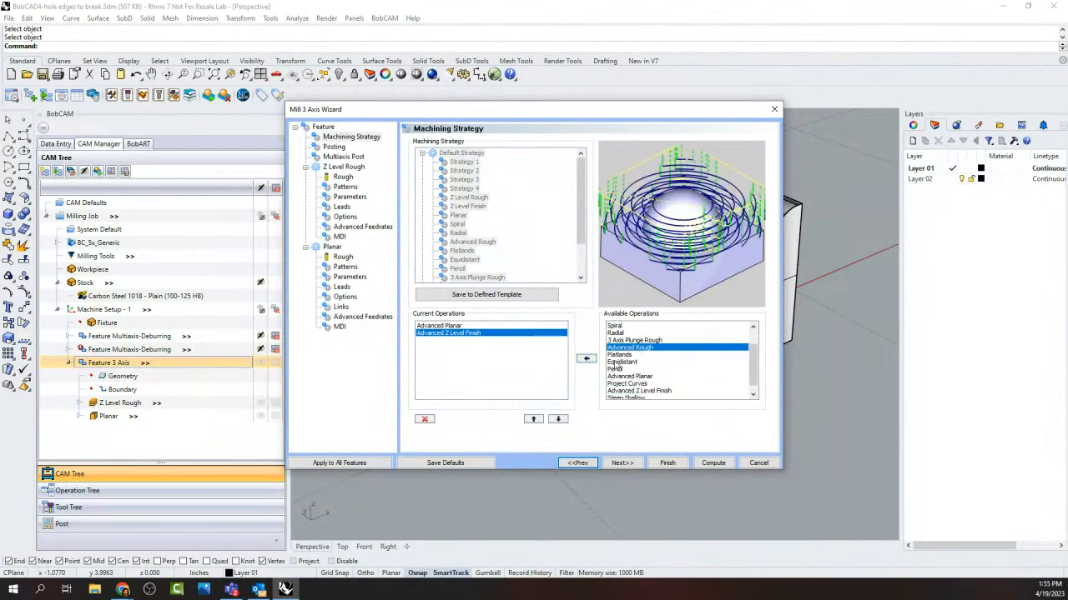
left_click(589, 359)
Step: Compare the tool axis control methods offered for Advanced Planar, Advanced Z Level Finish and Advanced Rough
left_click(622, 462)
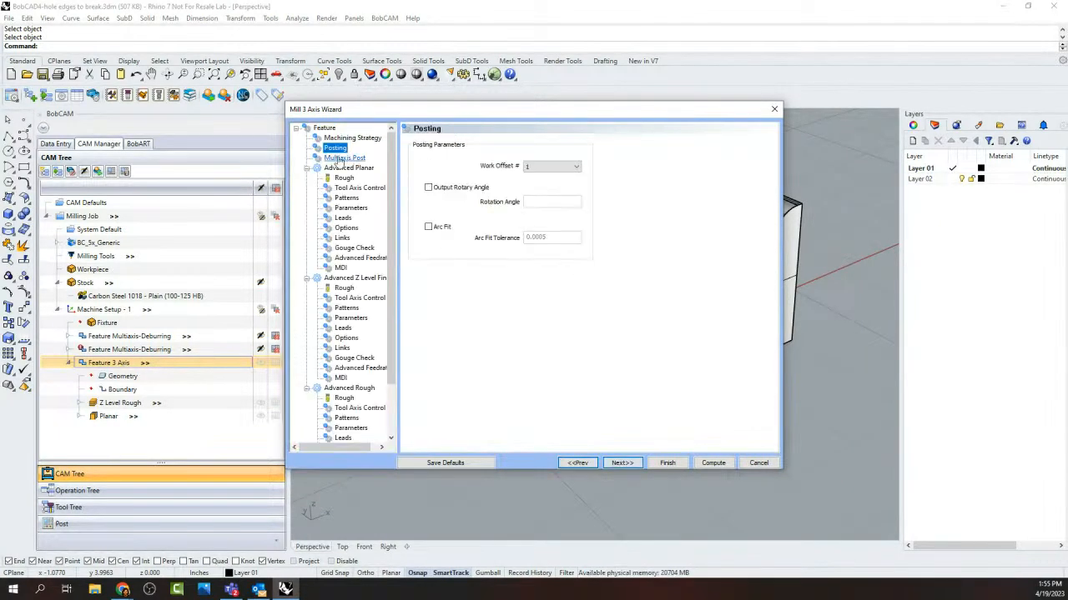
left_click(360, 188)
scroll(375, 273, "down", 1)
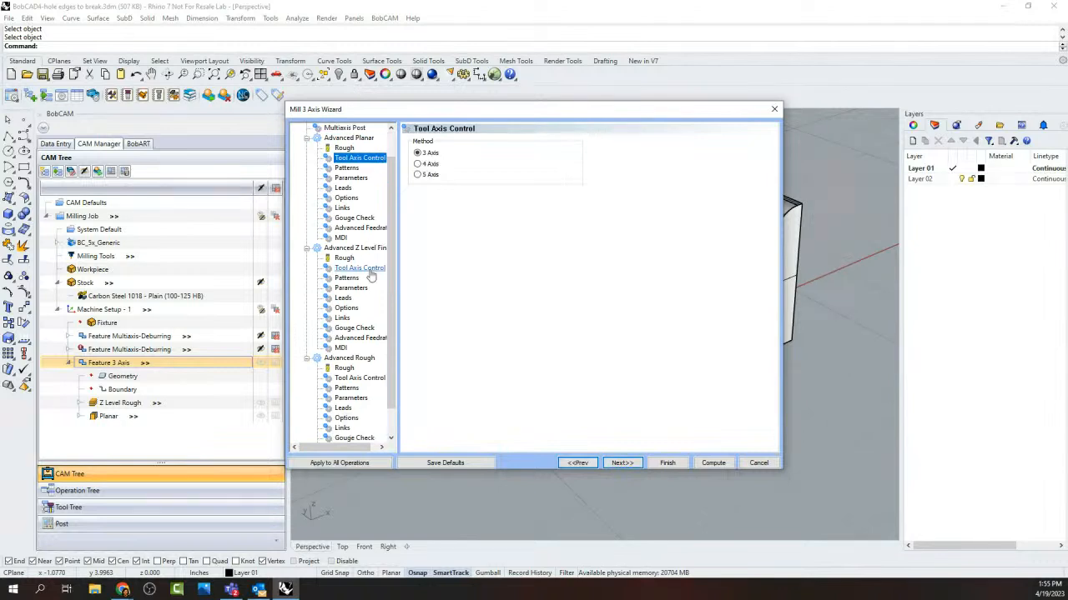
left_click(367, 268)
scroll(367, 268, "down", 1)
left_click(359, 348)
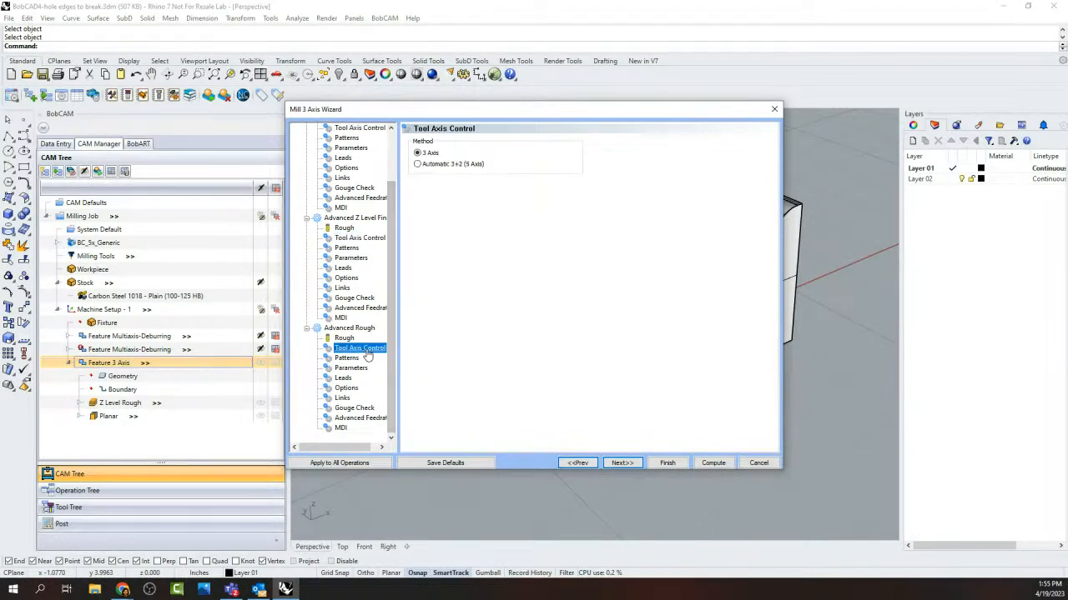
left_click_drag(396, 252, 398, 202)
scroll(398, 203, "up", 1)
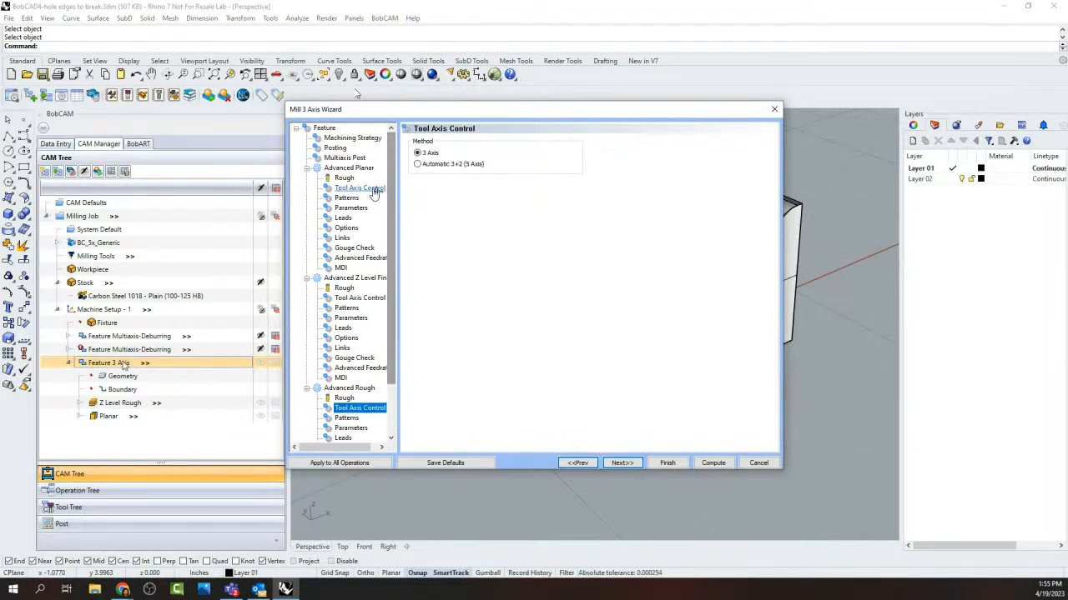
Step: Collapse the operations' settings, set Advanced Planar's tool axis control method to 5 Axis, and finish the feature edit
left_click(360, 187)
left_click(349, 167)
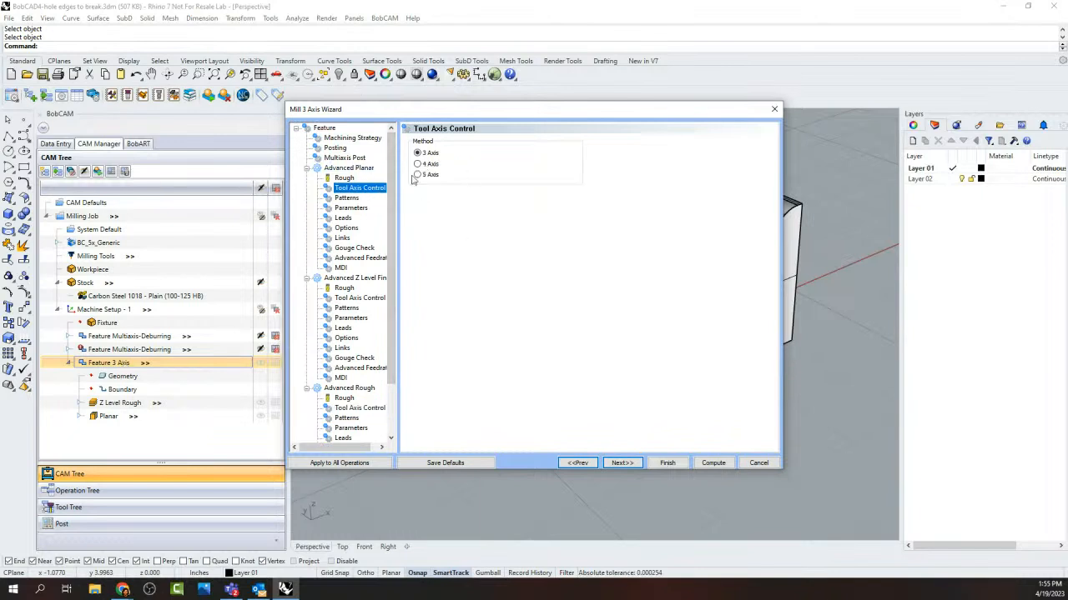
left_click(307, 168)
left_click(306, 177)
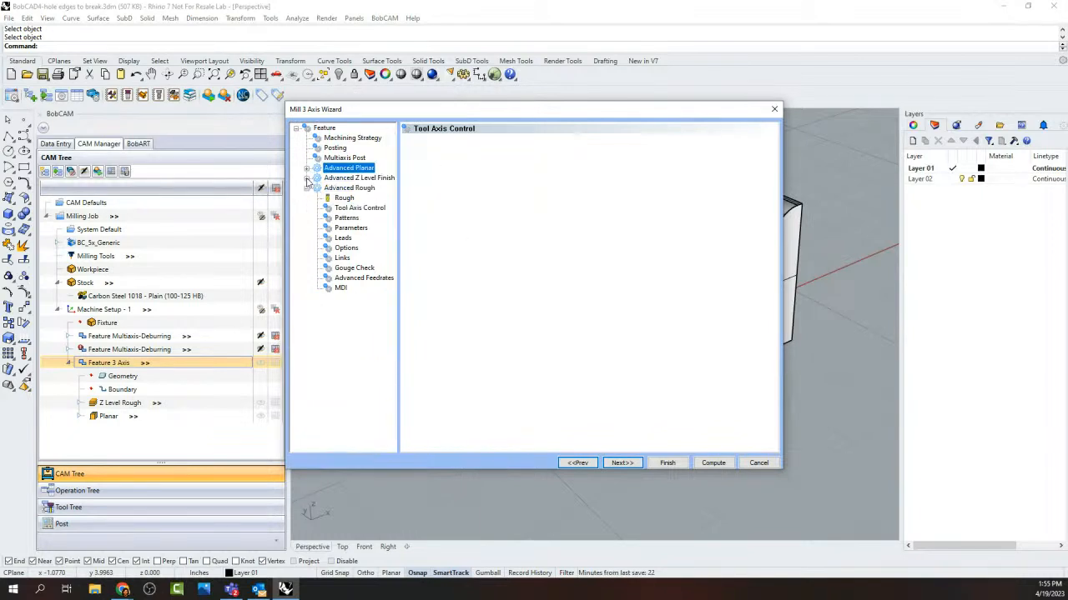
left_click(306, 188)
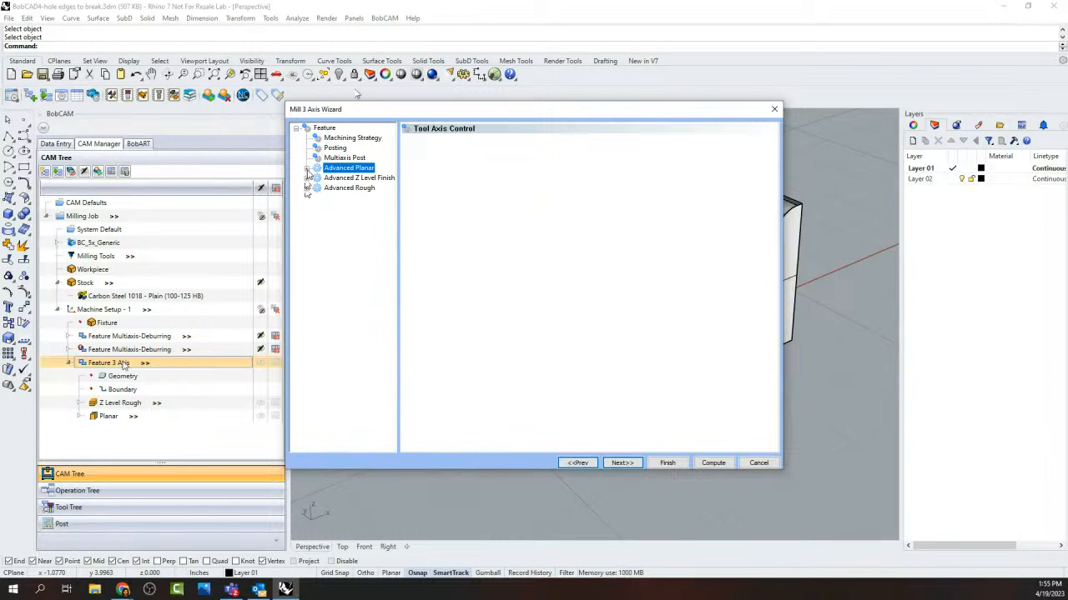
left_click(306, 168)
left_click(360, 189)
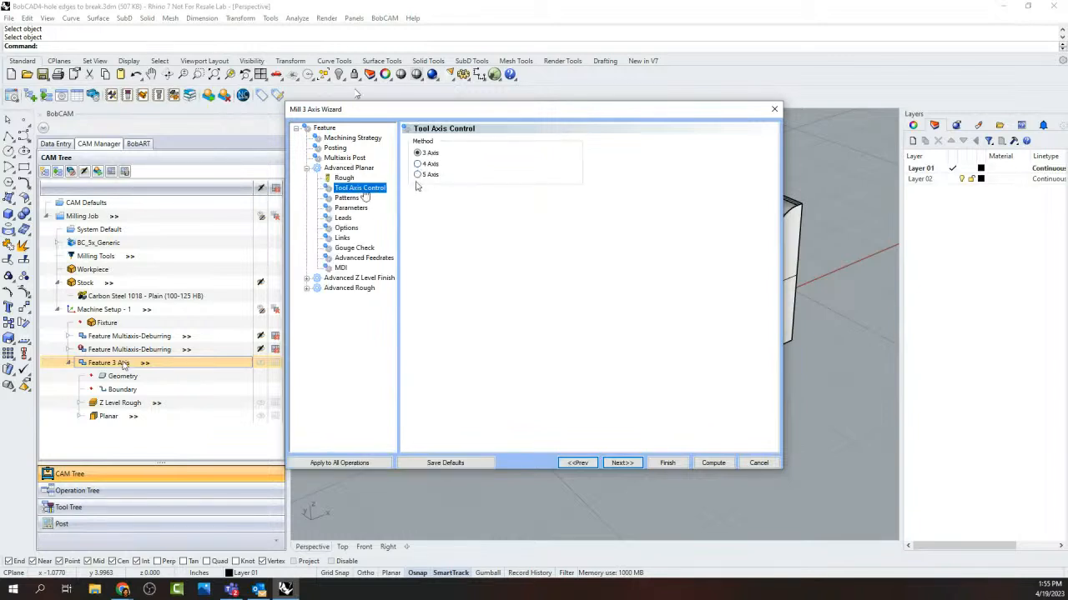
left_click(417, 164)
left_click(417, 175)
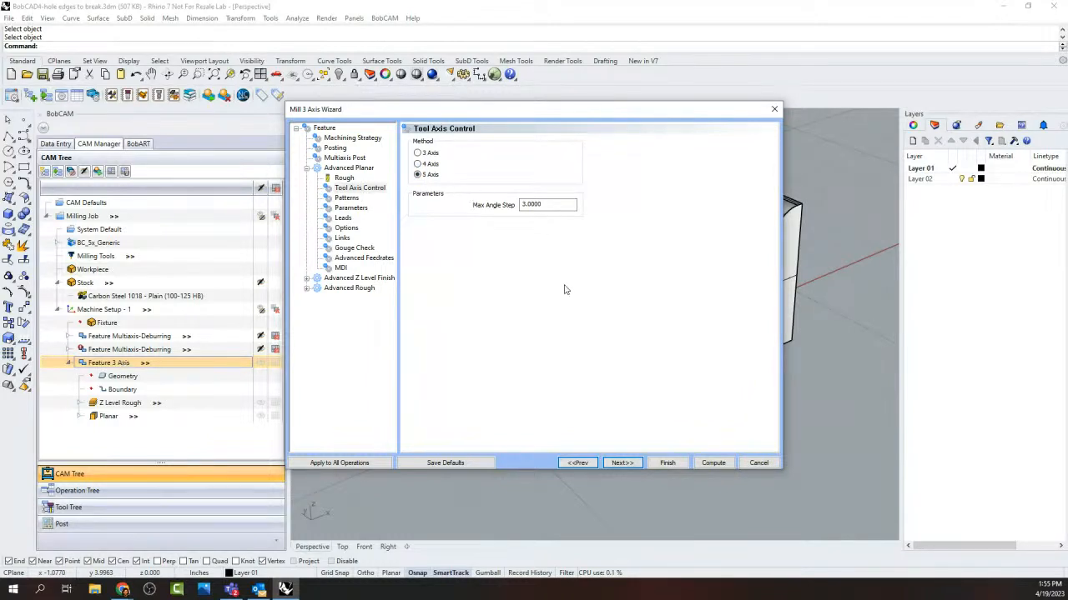
left_click(666, 464)
Step: Inspect the part from a lower angle and check the geometry categories of the first deburring feature against the 3 axis feature's
scroll(652, 334, "down", 4)
scroll(686, 271, "up", 4)
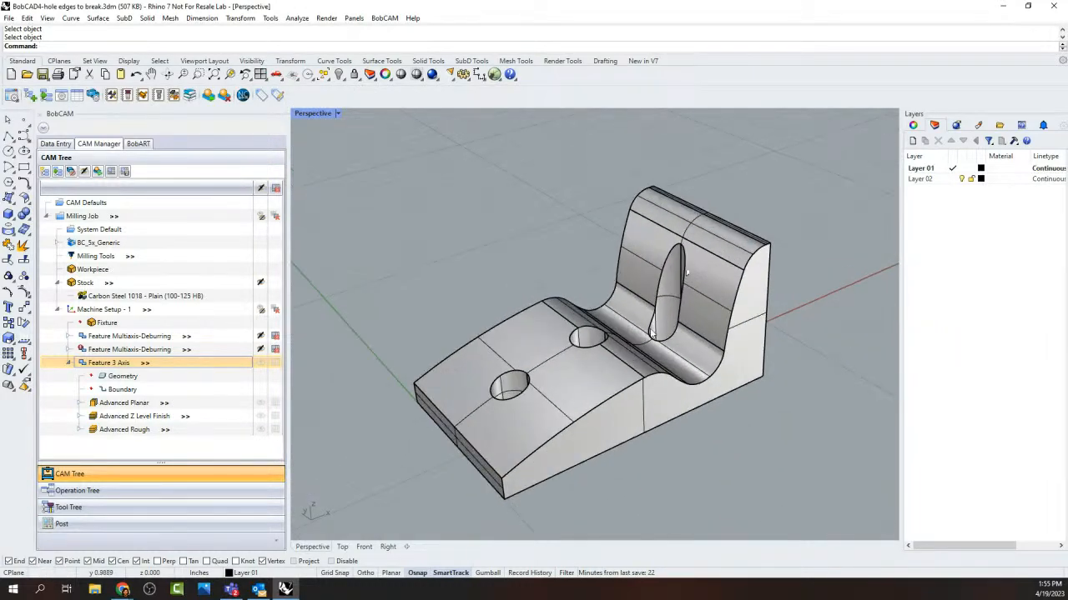
right_click_drag(712, 450, 686, 429)
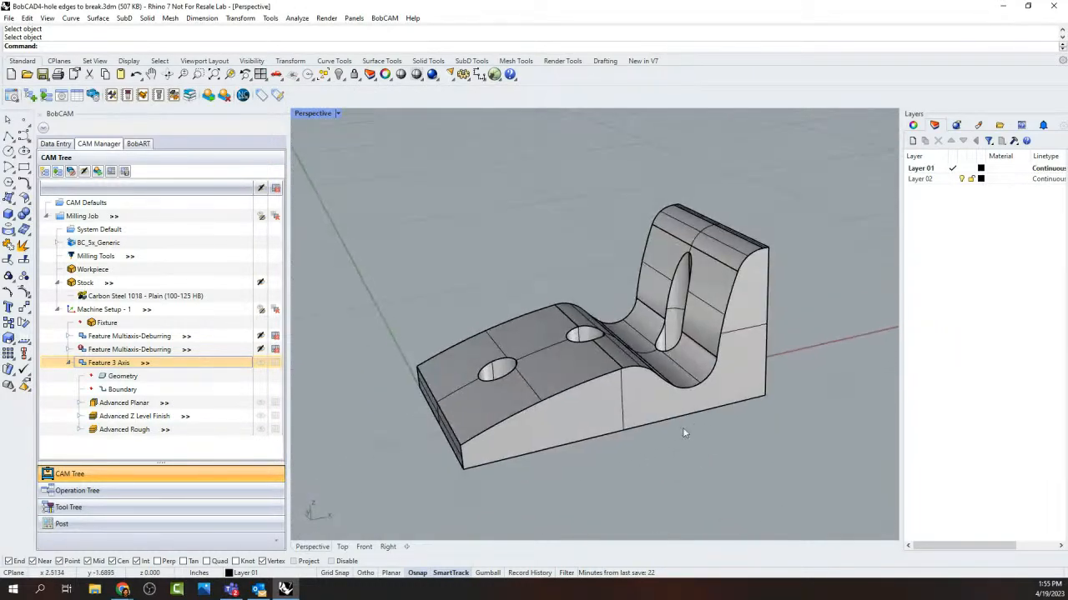
left_click(122, 404)
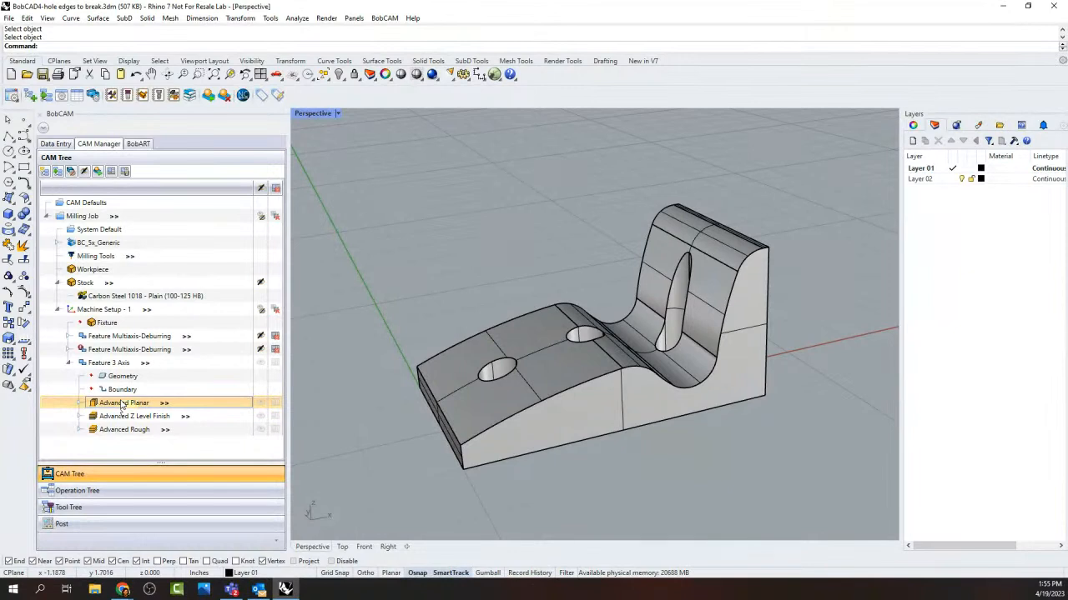
left_click(68, 336)
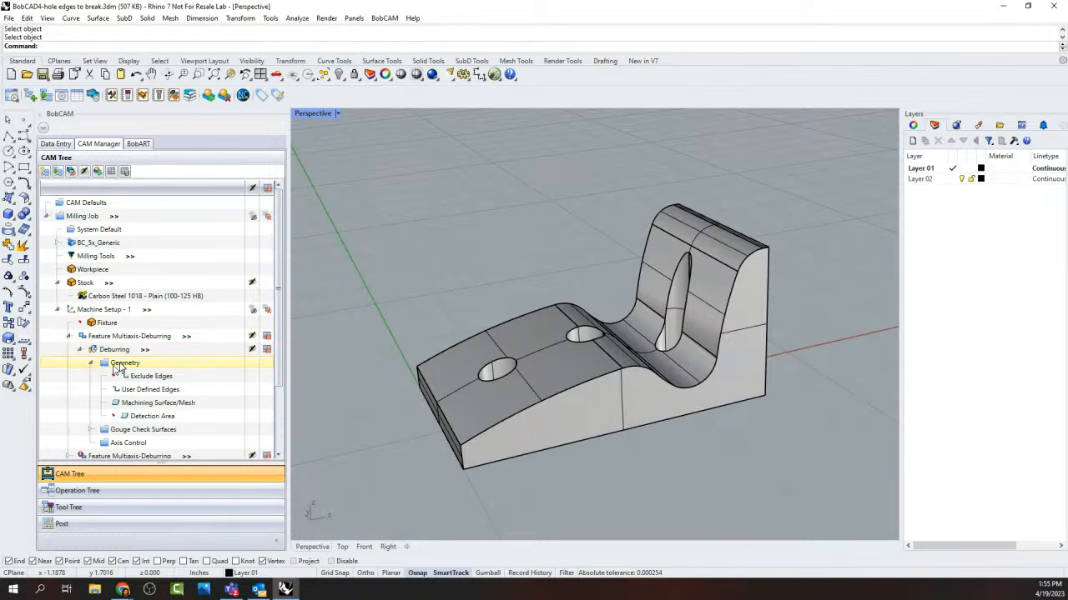
left_click(69, 337)
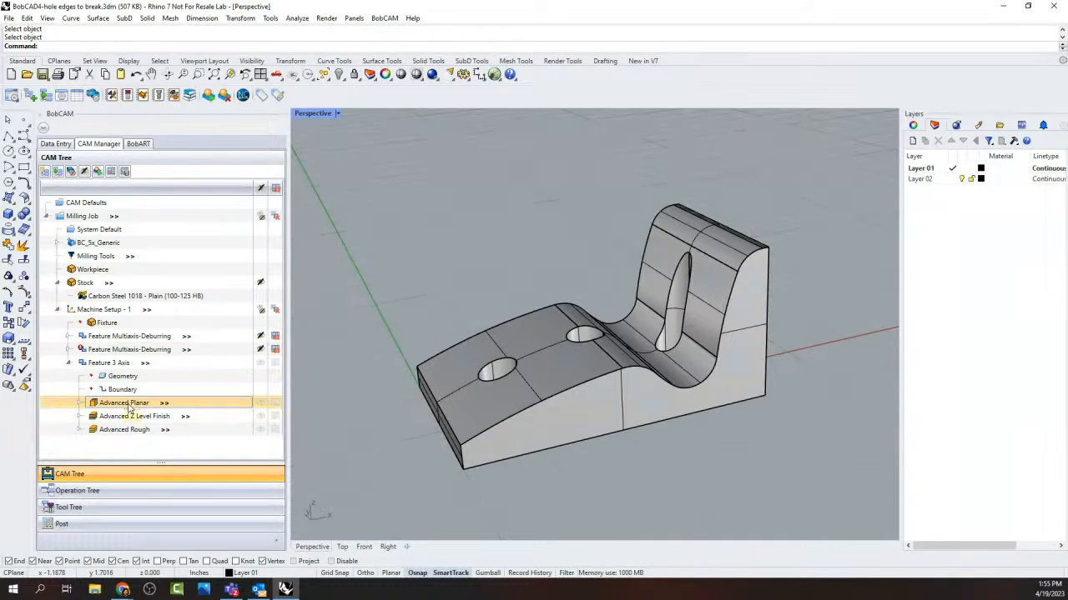
Step: Assign all of the part's surfaces as the 3 axis feature's geometry and compute the Advanced Planar toolpath
double_click(123, 376)
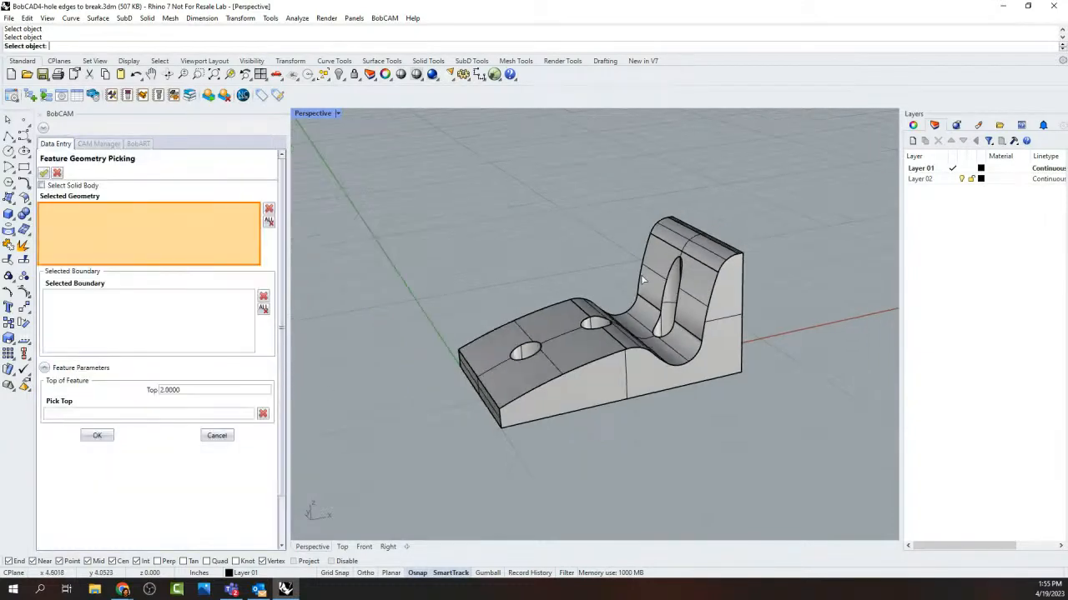
left_click_drag(479, 172, 781, 419)
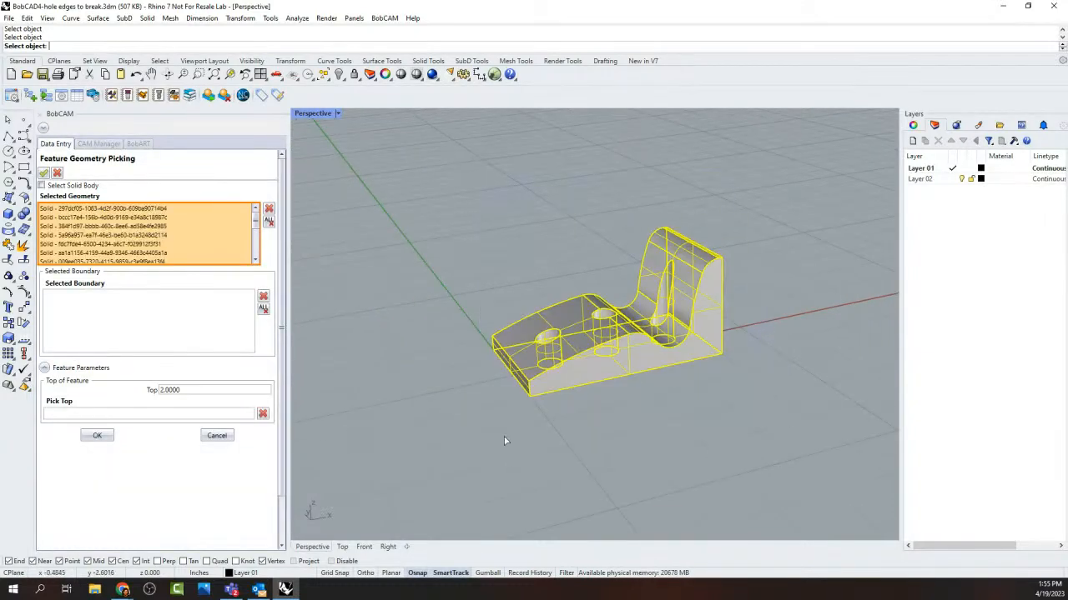
left_click(97, 436)
right_click(121, 404)
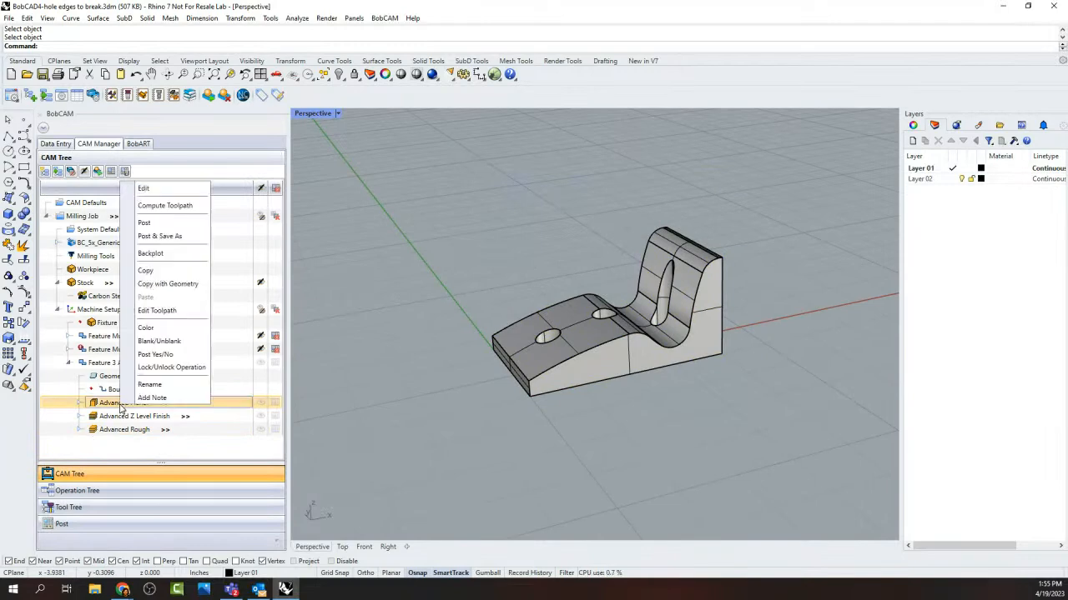
left_click(173, 206)
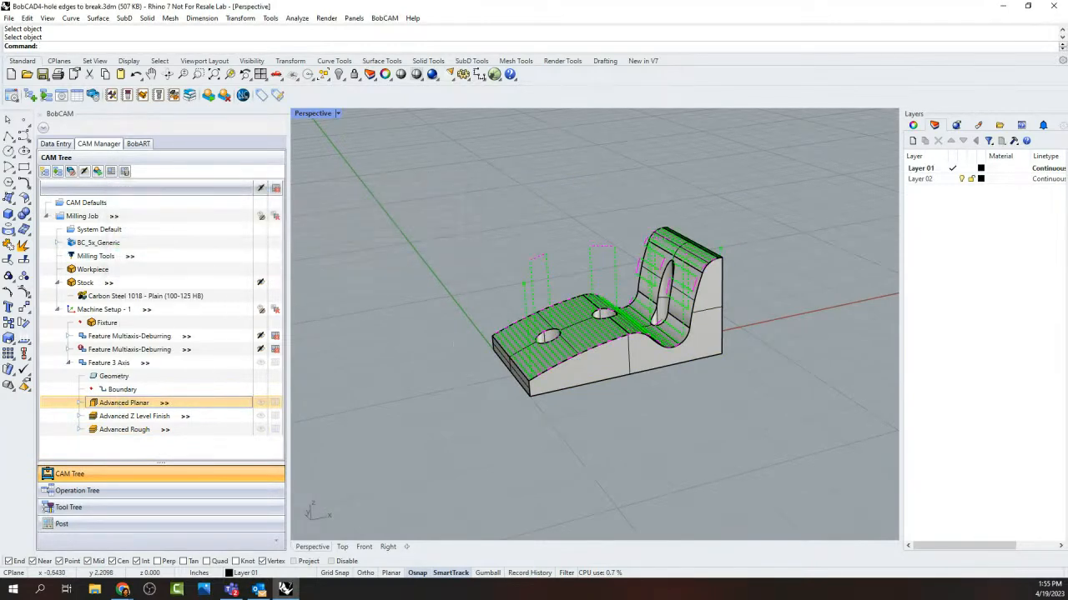
Step: Change the lace angle of Advanced Planar's cut pattern and recompute the operation's toolpath
double_click(115, 404)
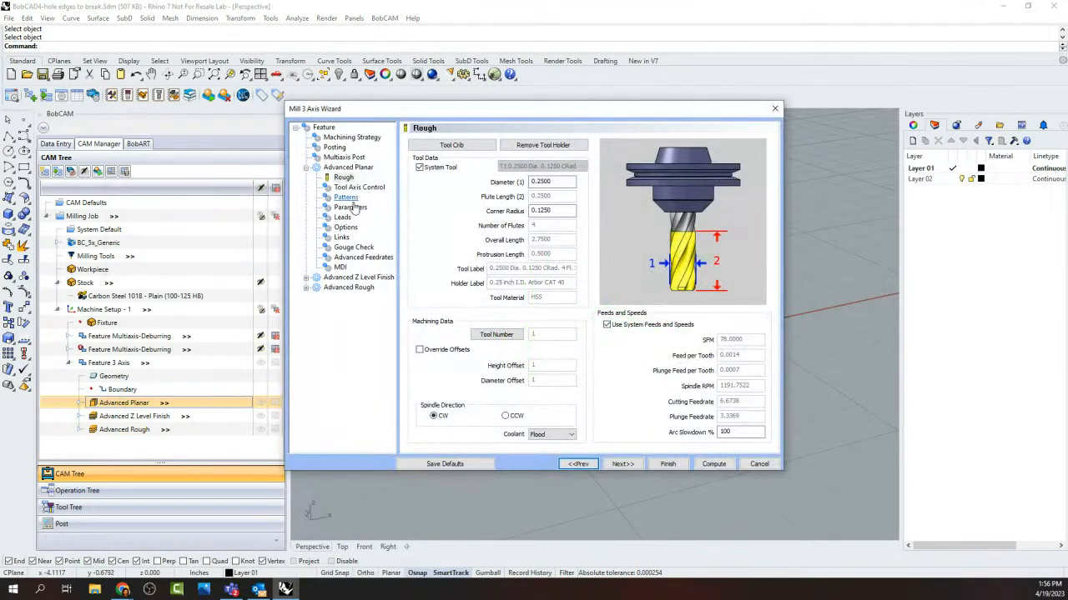
left_click(345, 198)
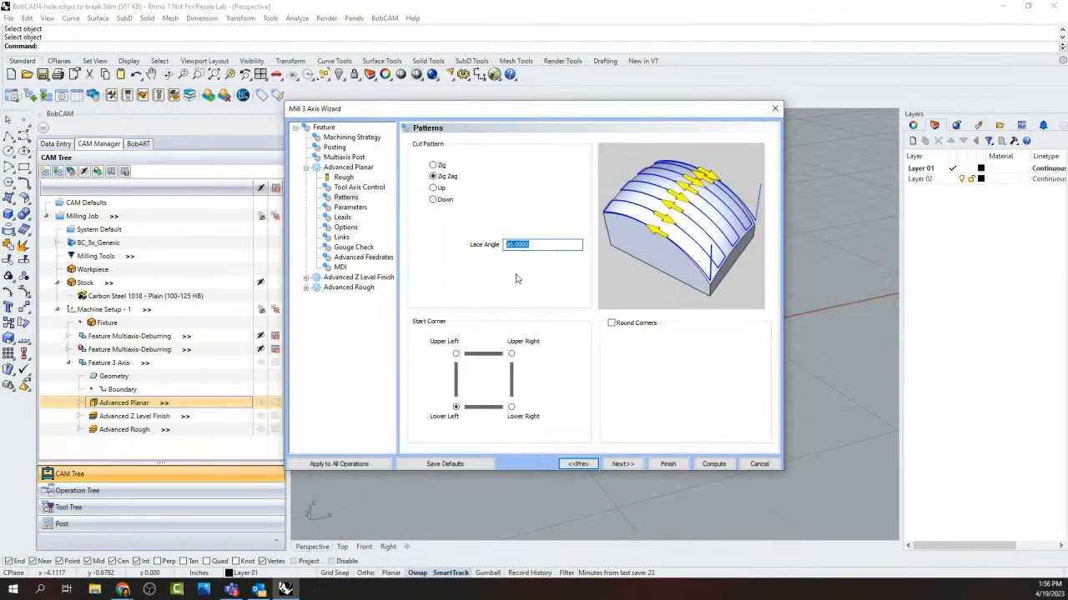
left_click(668, 464)
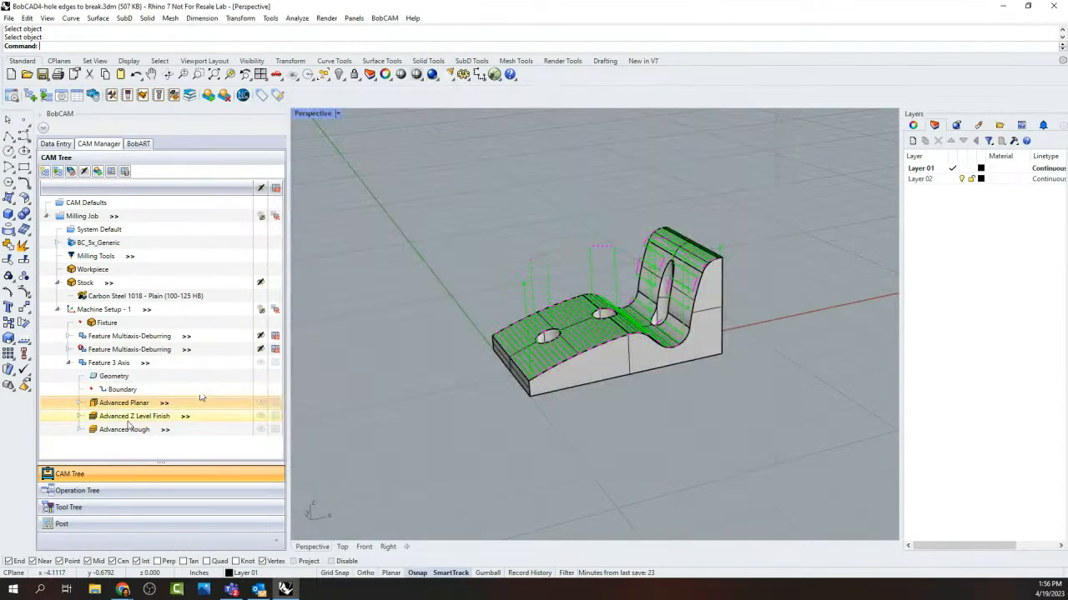
right_click(132, 403)
left_click(188, 206)
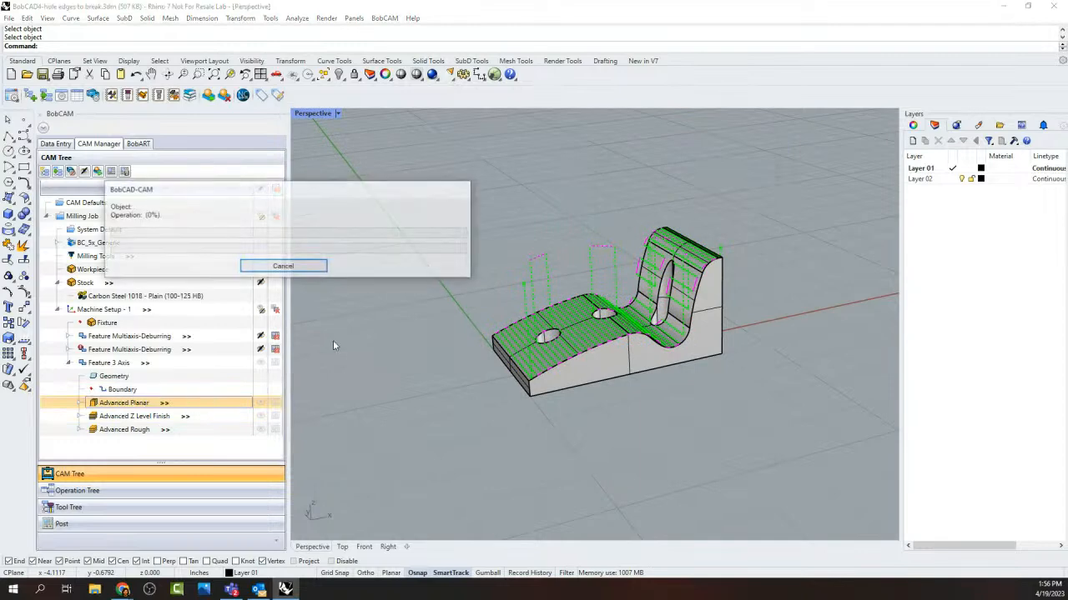
Step: Backplot the Advanced Planar toolpath and advance the tool to the steep wall by the slotted opening
right_click(113, 407)
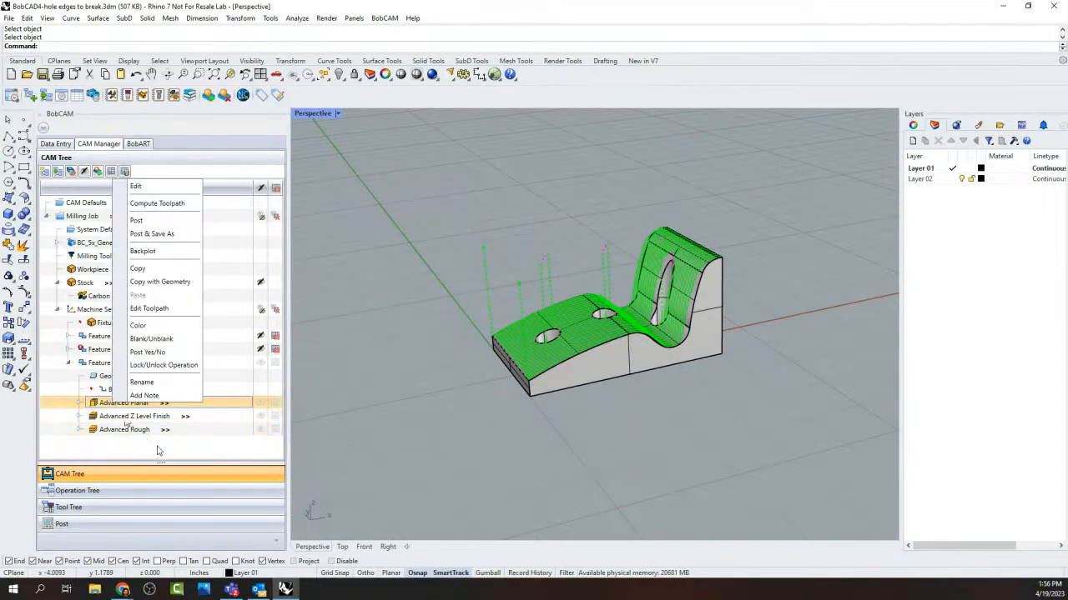
left_click(158, 252)
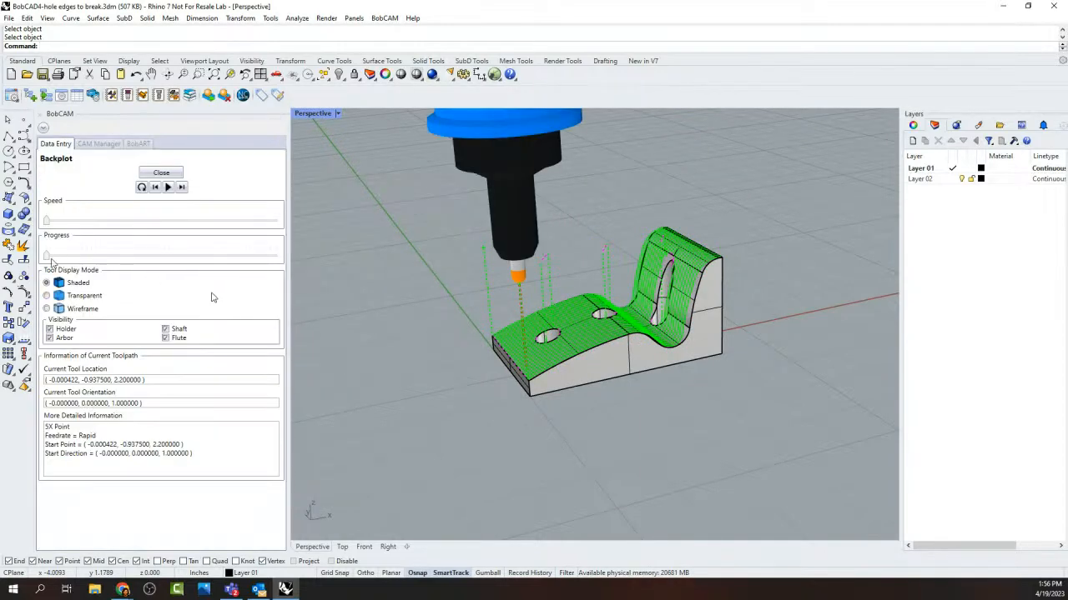
left_click_drag(47, 255, 146, 250)
scroll(570, 338, "up", 5)
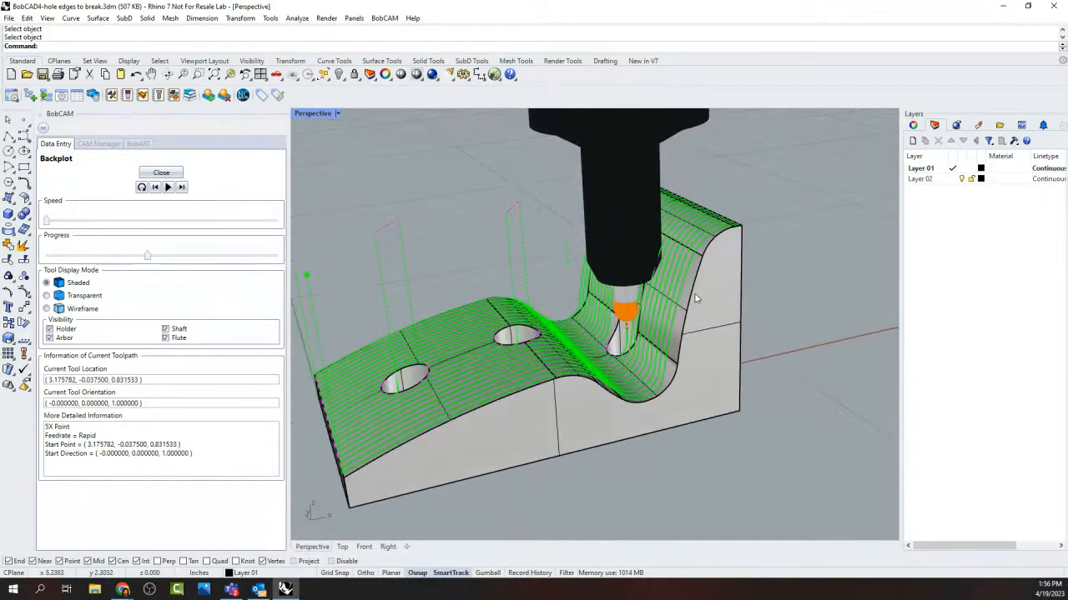
Step: Examine the tool holder against the steep wall in the front view with the tool display mode set to Transparent
double_click(315, 115)
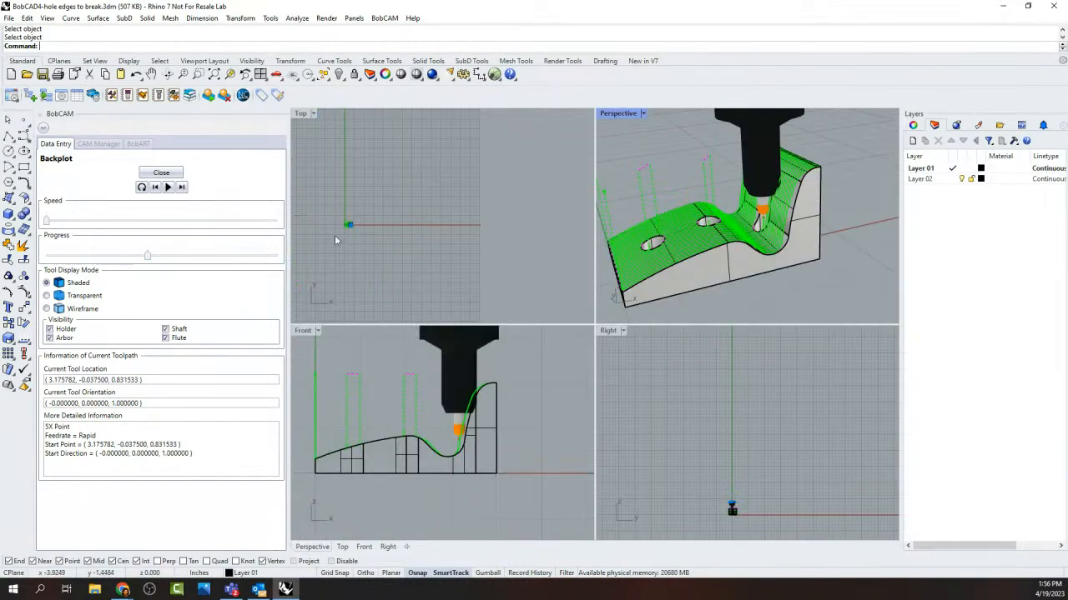
double_click(305, 337)
scroll(674, 268, "up", 3)
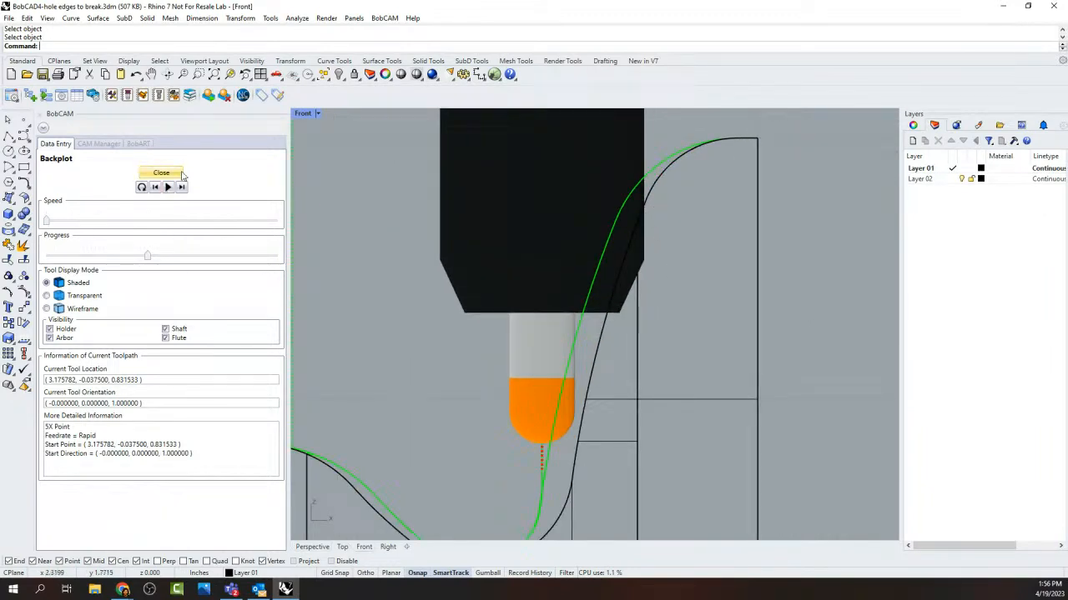
left_click(47, 296)
scroll(427, 289, "down", 5)
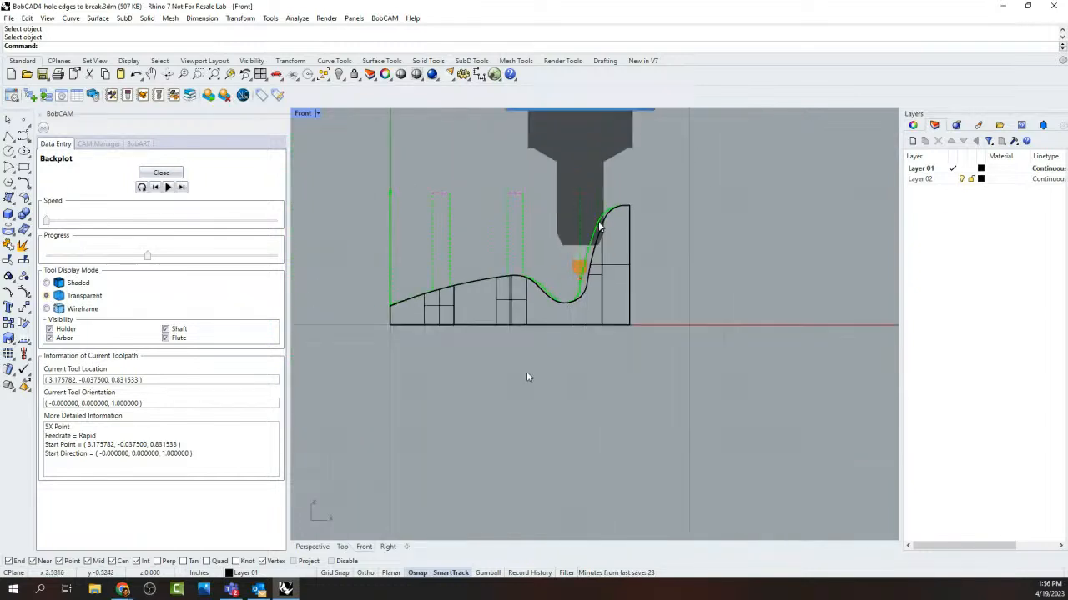
right_click_drag(557, 400, 579, 432)
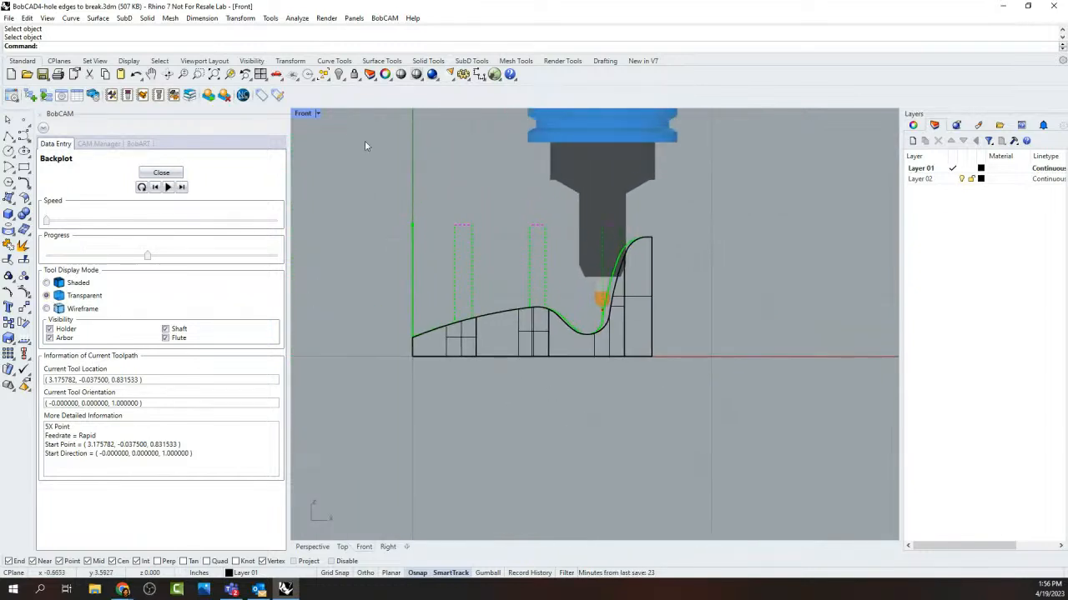
Step: Examine the holder's overlap with the steep wall in a full perspective view and close the backplot
double_click(302, 113)
double_click(621, 114)
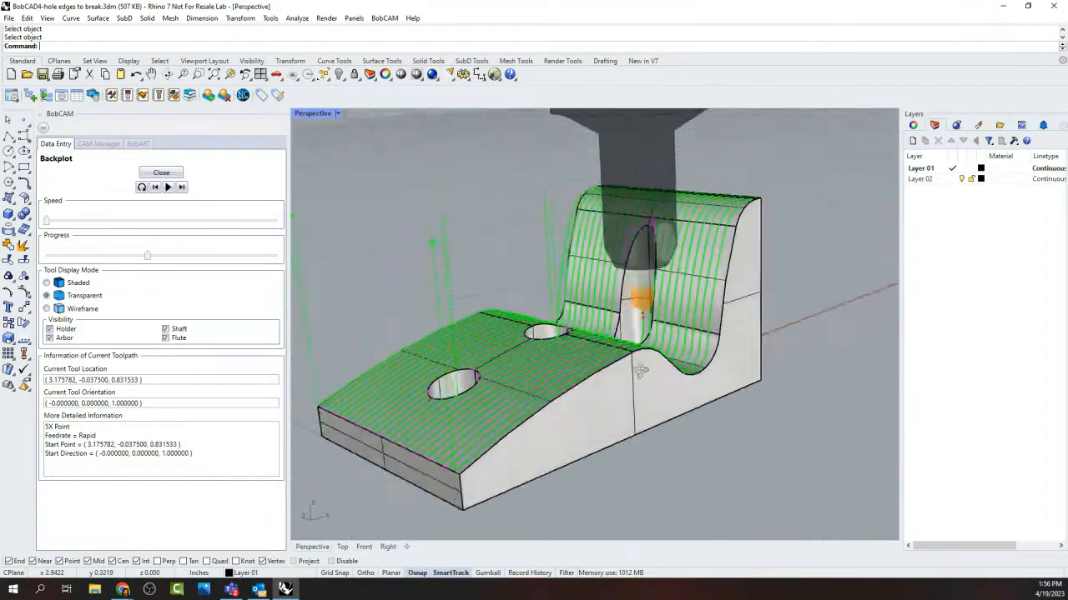
mouse_move(641, 371)
right_mouse_down()
mouse_move(695, 378)
mouse_move(653, 383)
right_mouse_up()
scroll(666, 254, "up", 4)
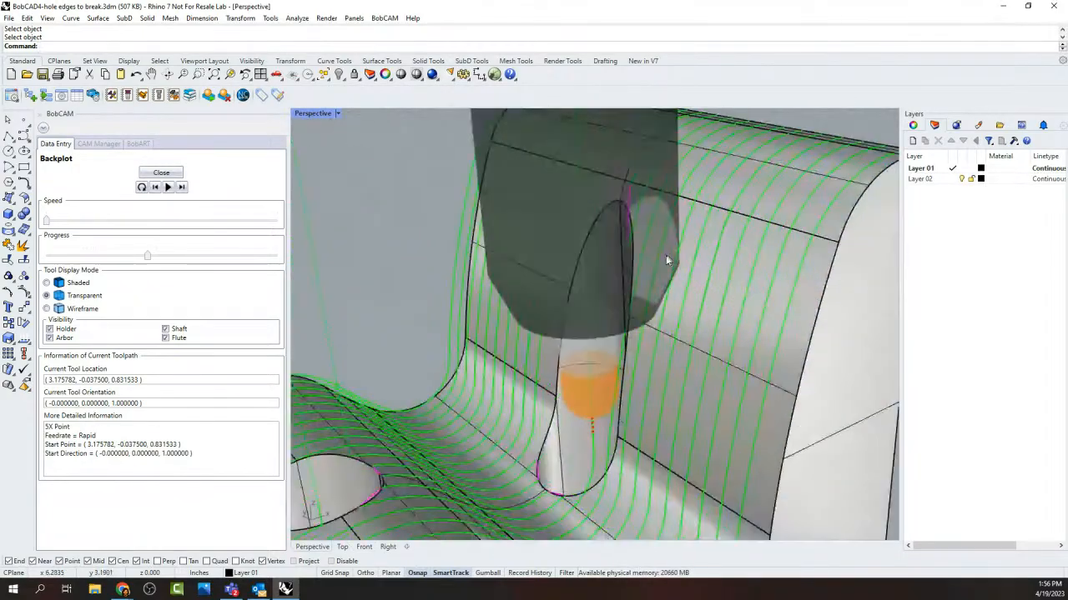
scroll(669, 242, "down", 4)
mouse_move(668, 332)
right_mouse_down()
mouse_move(763, 330)
mouse_move(651, 321)
mouse_move(680, 341)
right_mouse_up()
scroll(677, 338, "down", 4)
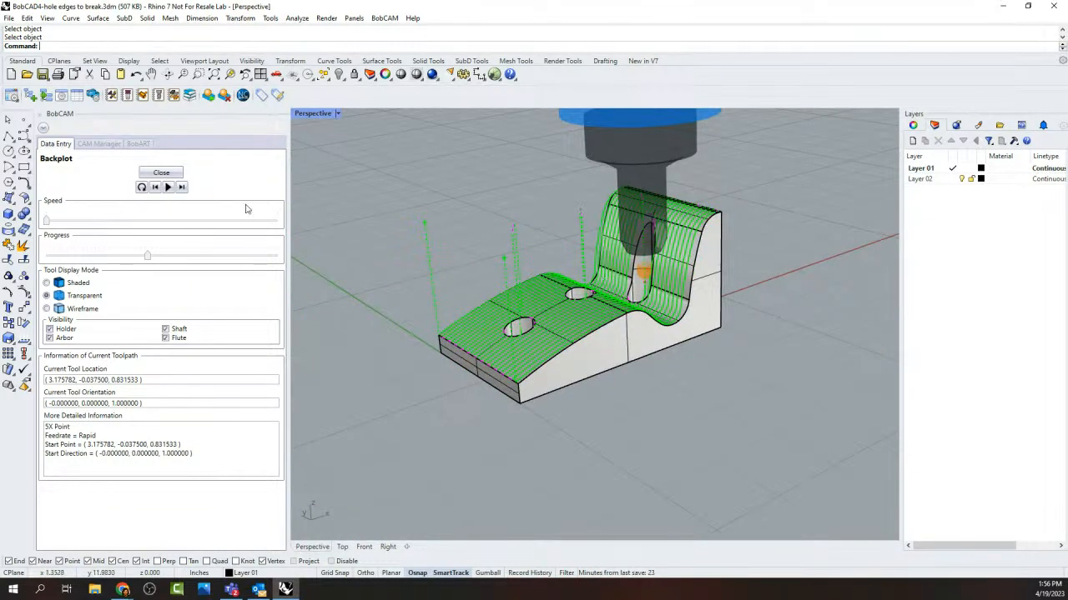
left_click(174, 175)
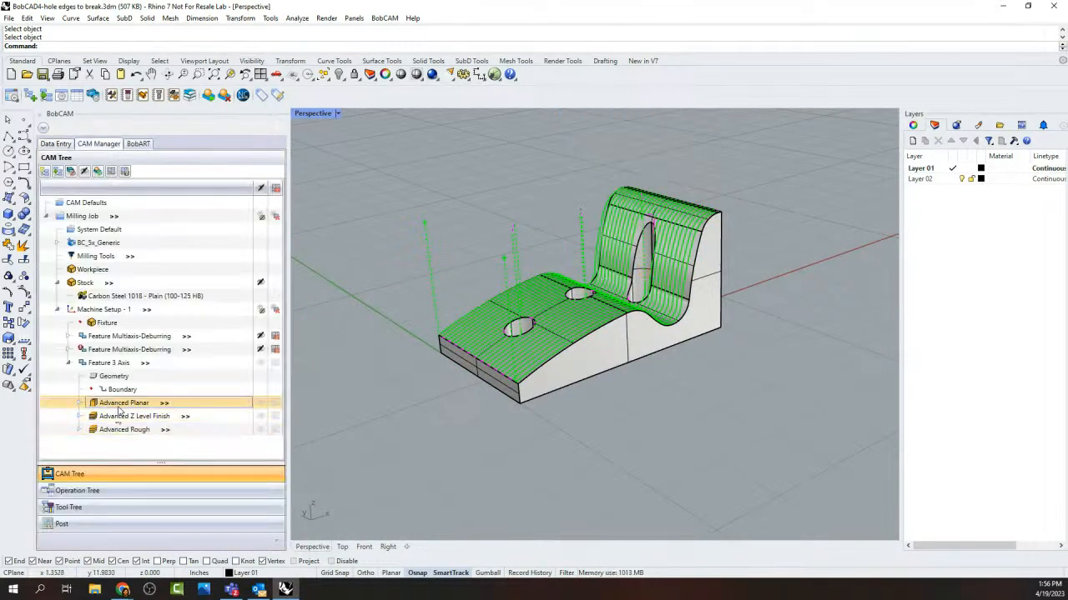
Step: Set the protrusion length of tool T1, the 0.25 endmill used by the 3 axis operations, to 0.75
left_click(92, 510)
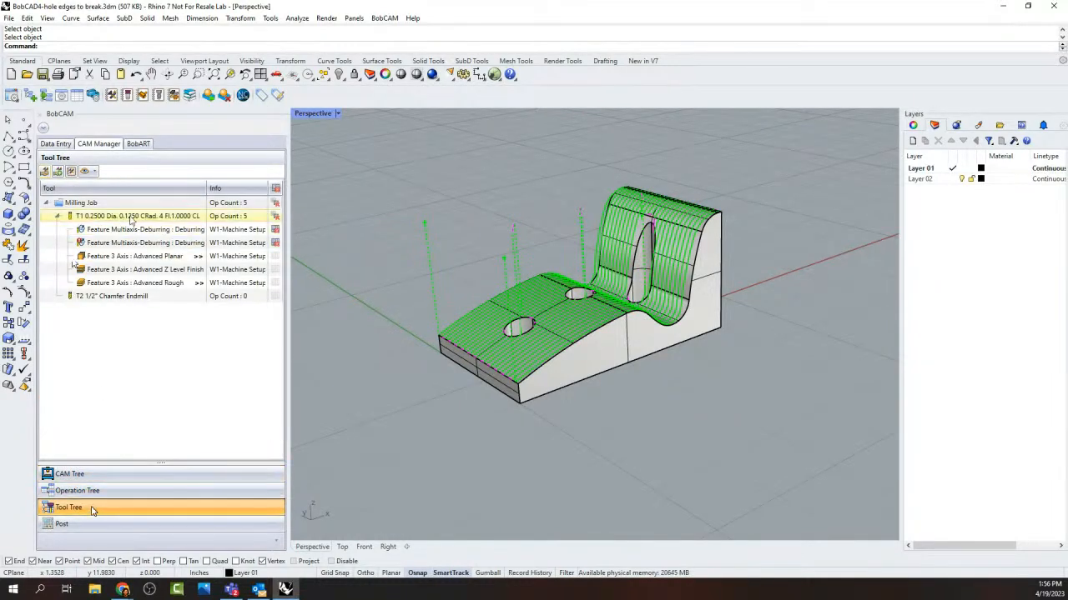
left_click(96, 216)
left_click(123, 284)
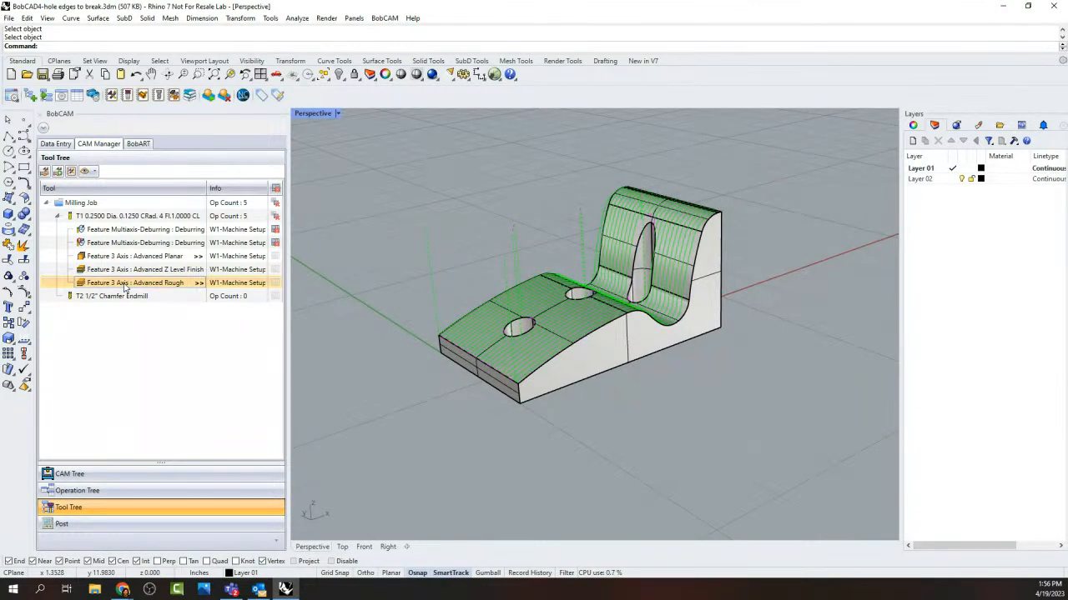
left_click(146, 259)
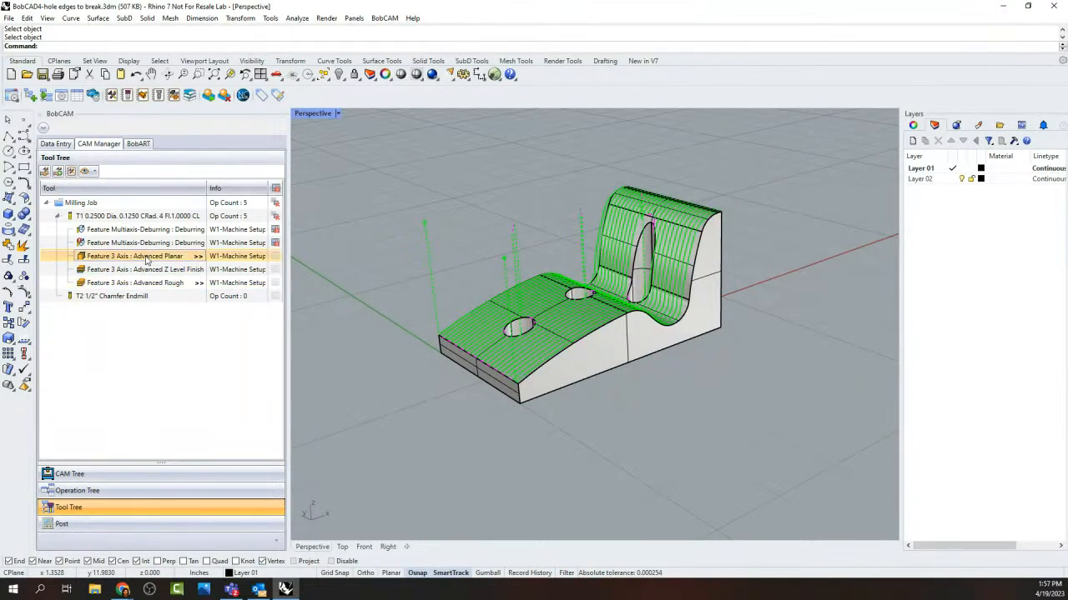
double_click(129, 216)
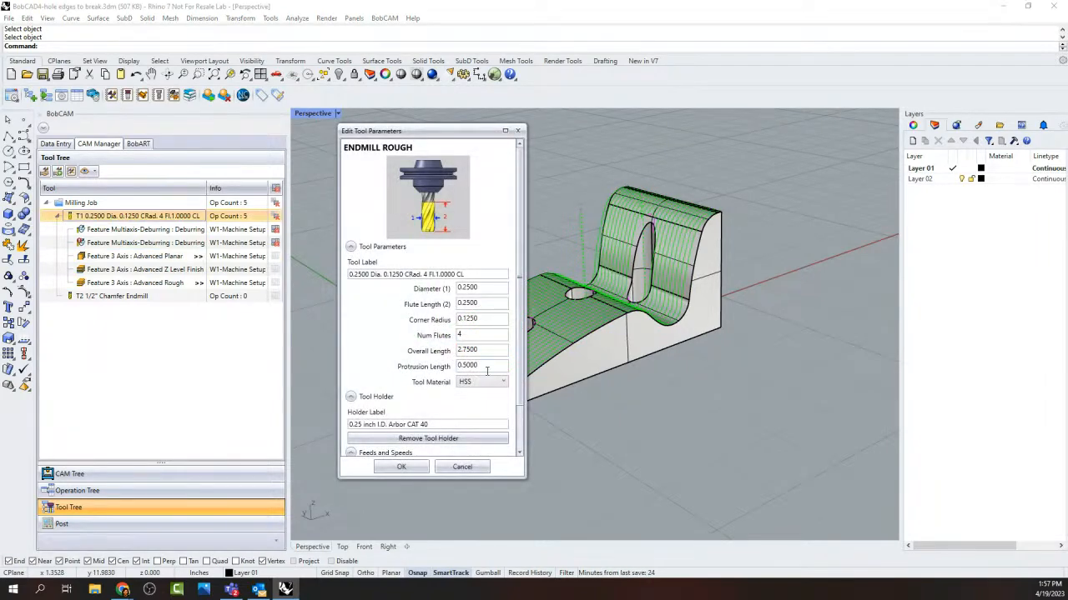
left_click_drag(488, 368, 441, 373)
left_click(401, 467)
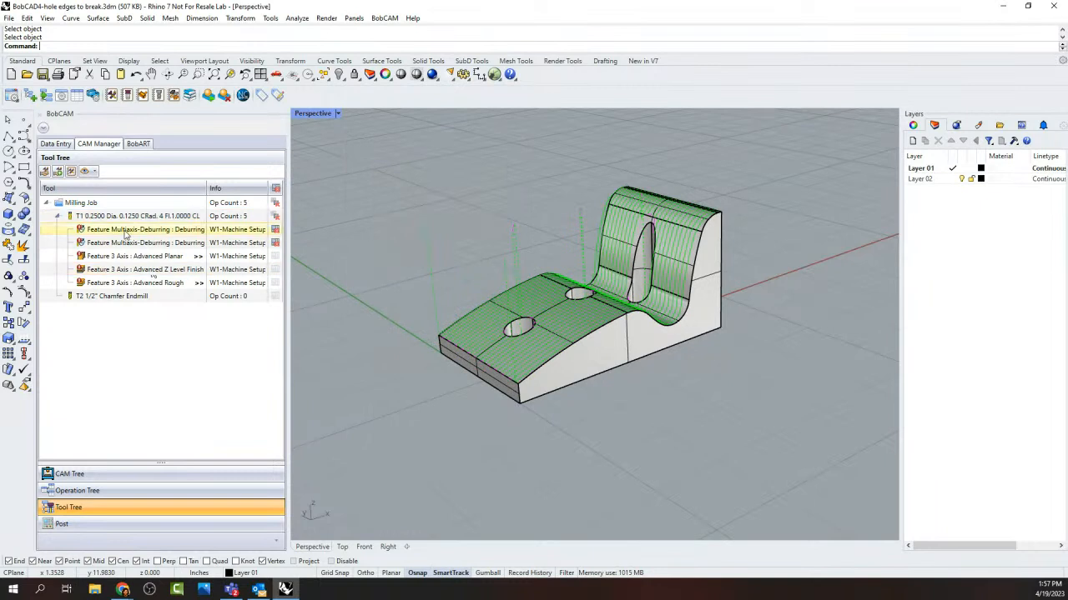
Step: Recompute the Advanced Planar toolpath from the list of operations grouped by tool
left_click(129, 256)
right_click(129, 256)
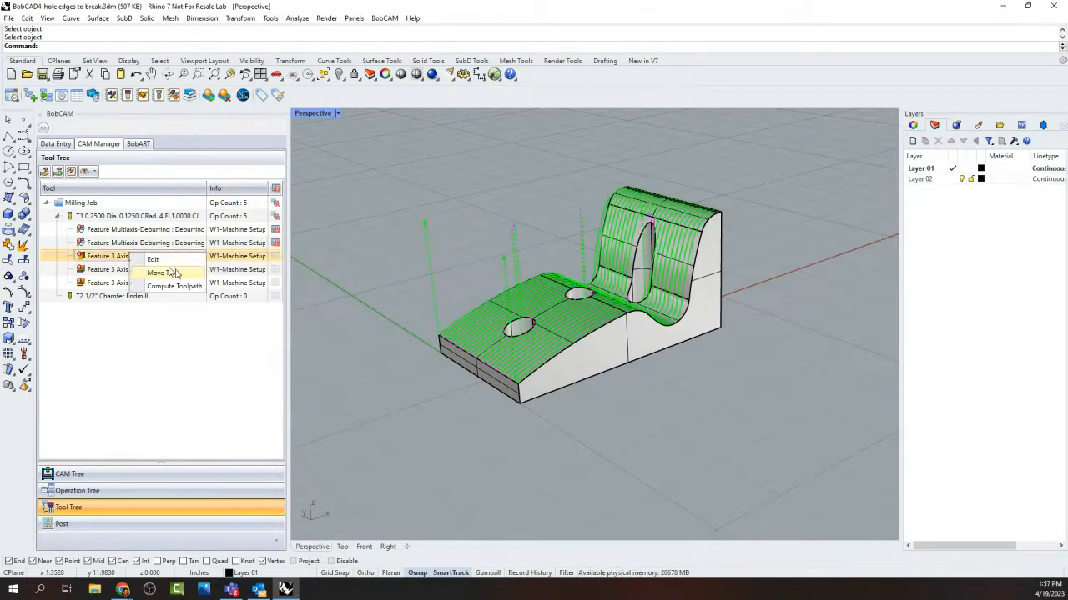
left_click(184, 286)
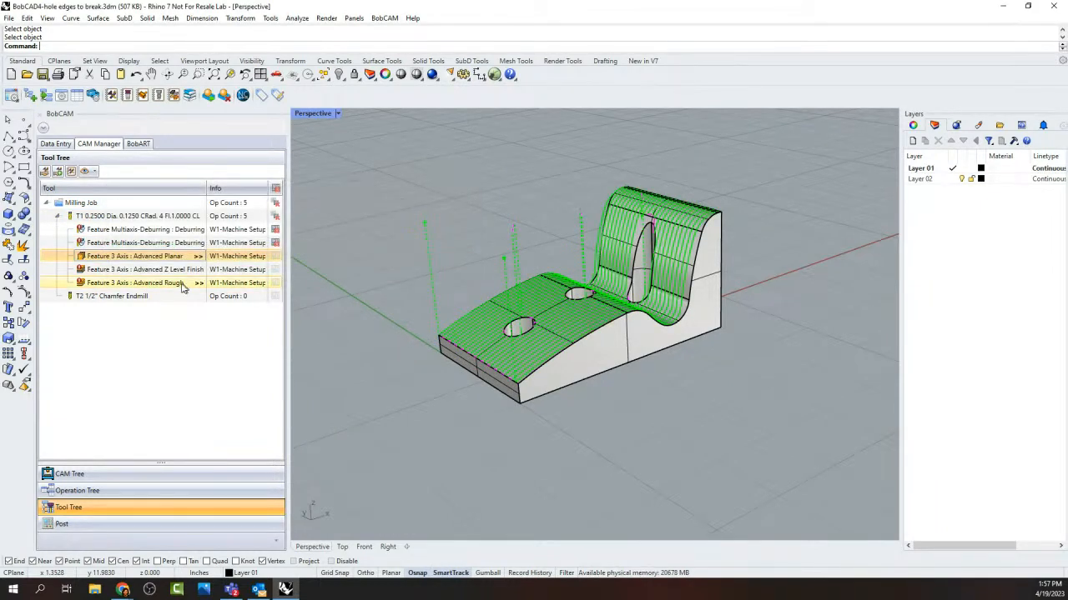
Step: Backplot Advanced Planar with the lengthened tool, close the backplot, and inspect the toolpath around the steep wall
right_click(132, 255)
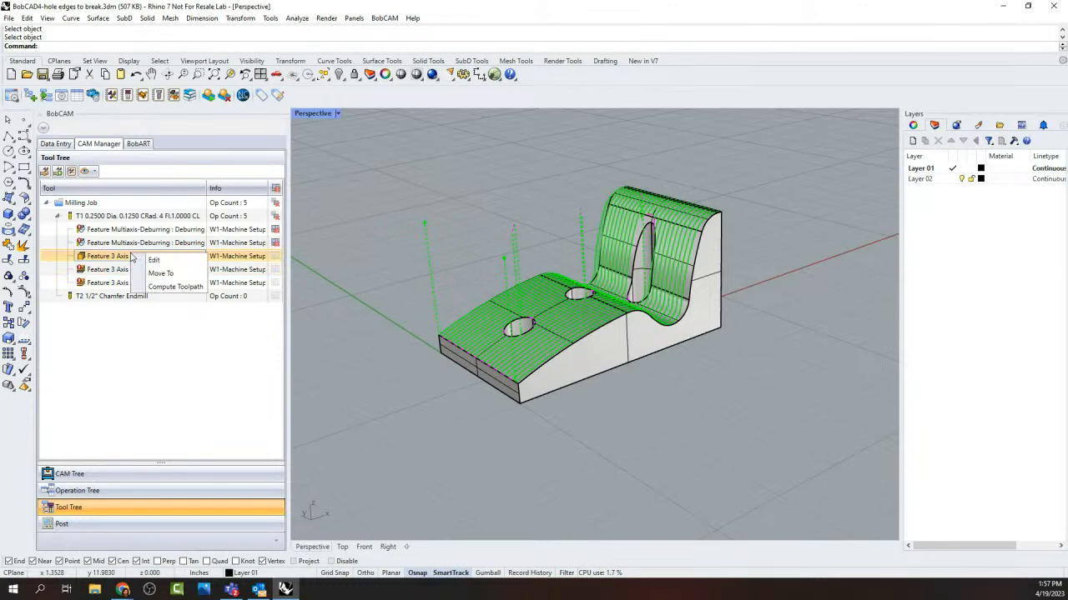
left_click(98, 474)
right_click(125, 405)
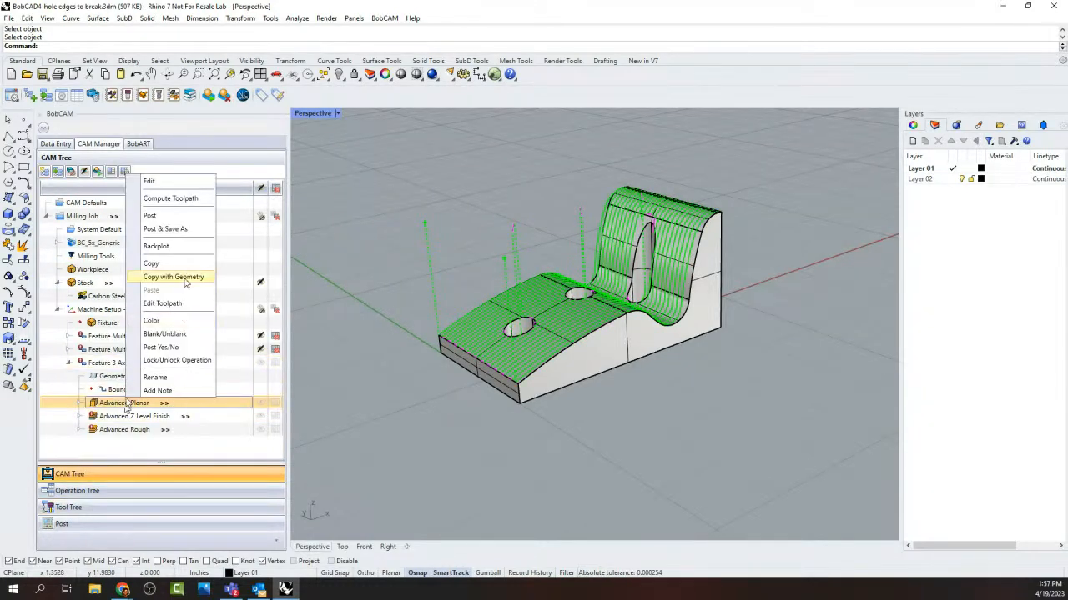
left_click(154, 243)
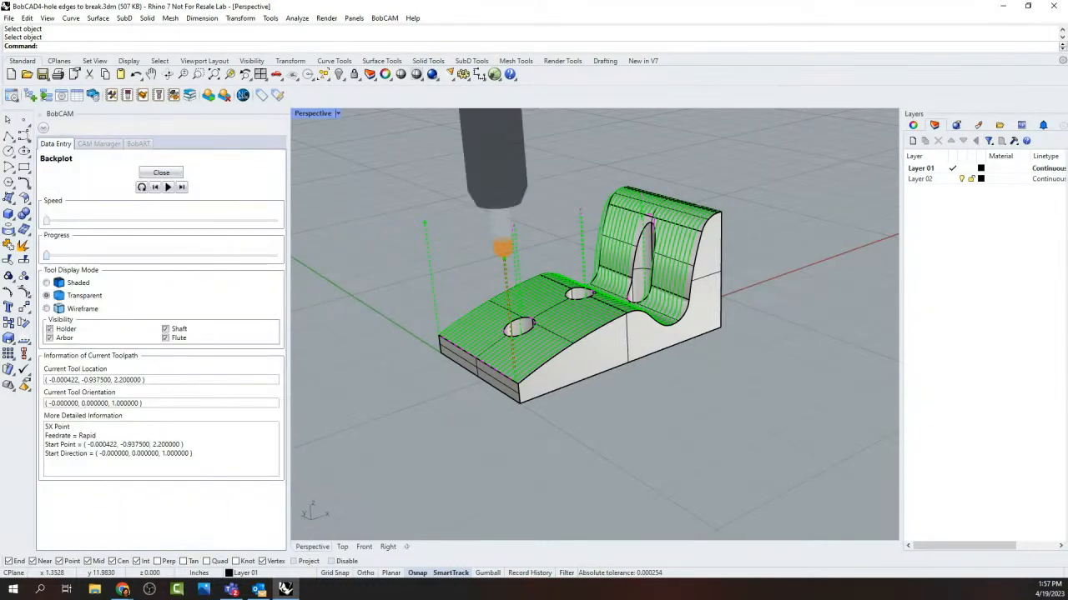
left_click_drag(47, 257, 61, 255)
left_click(160, 173)
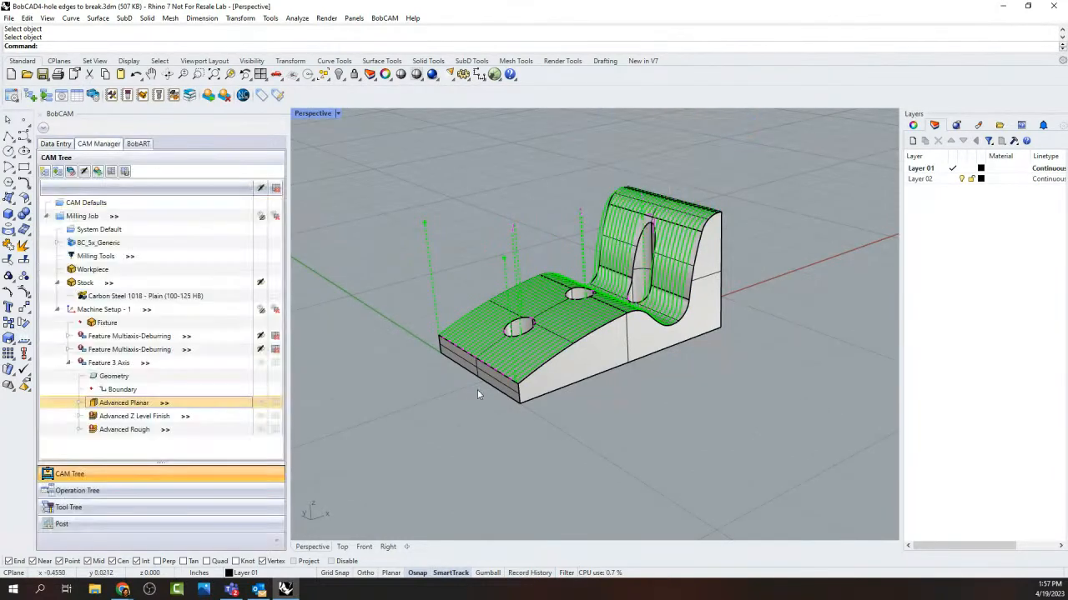
scroll(634, 317, "up", 3)
scroll(621, 258, "down", 3)
scroll(621, 245, "up", 4)
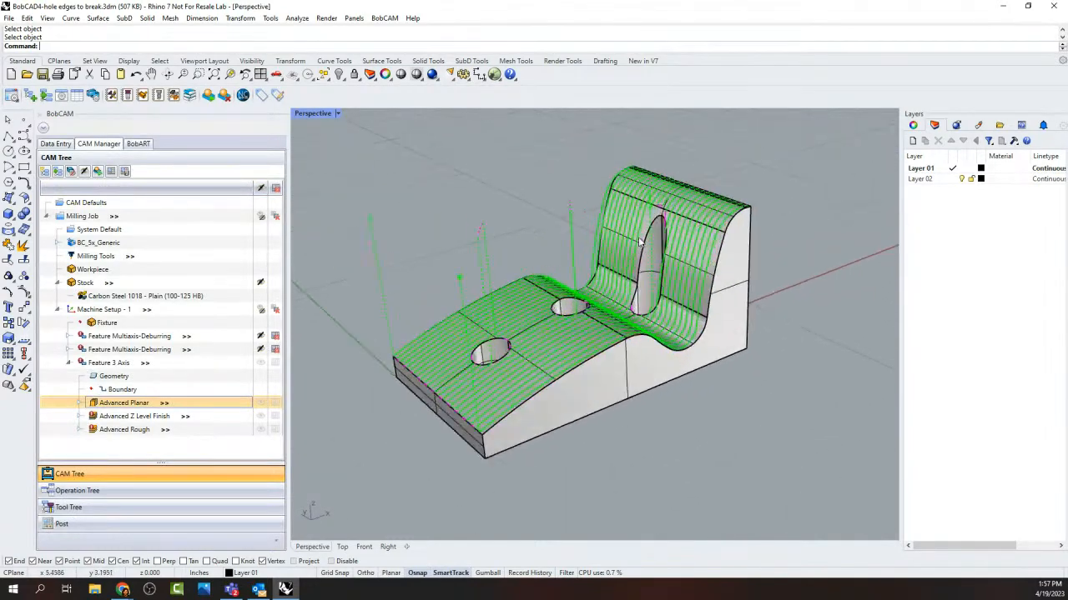
Step: Enable gouge Check 1 for Advanced Planar on the feature geometry, checking Tool and Holder with the Tilt Tool strategy
double_click(138, 403)
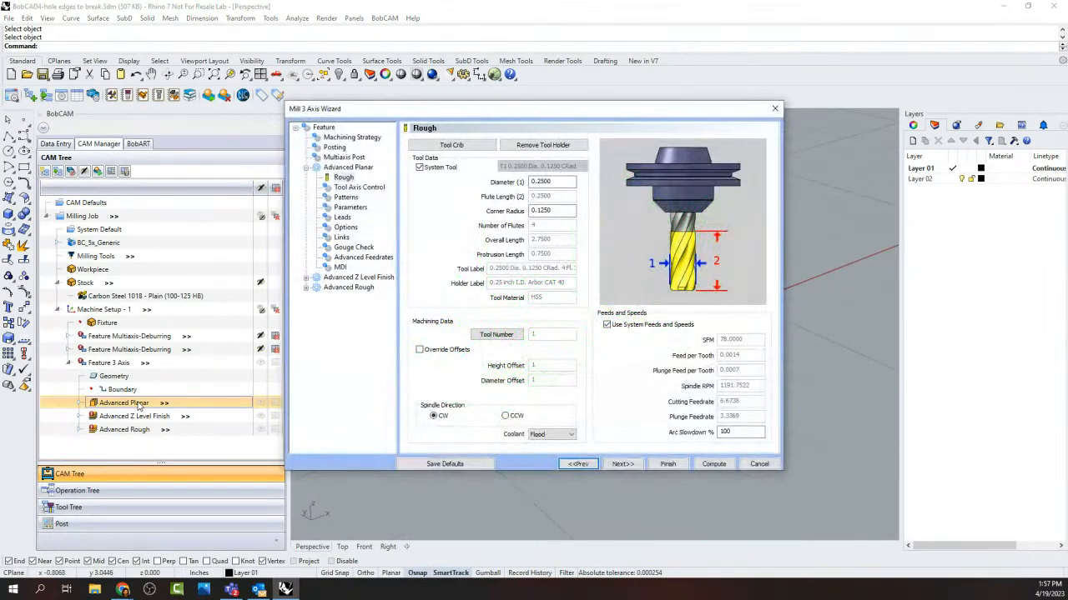
left_click(368, 251)
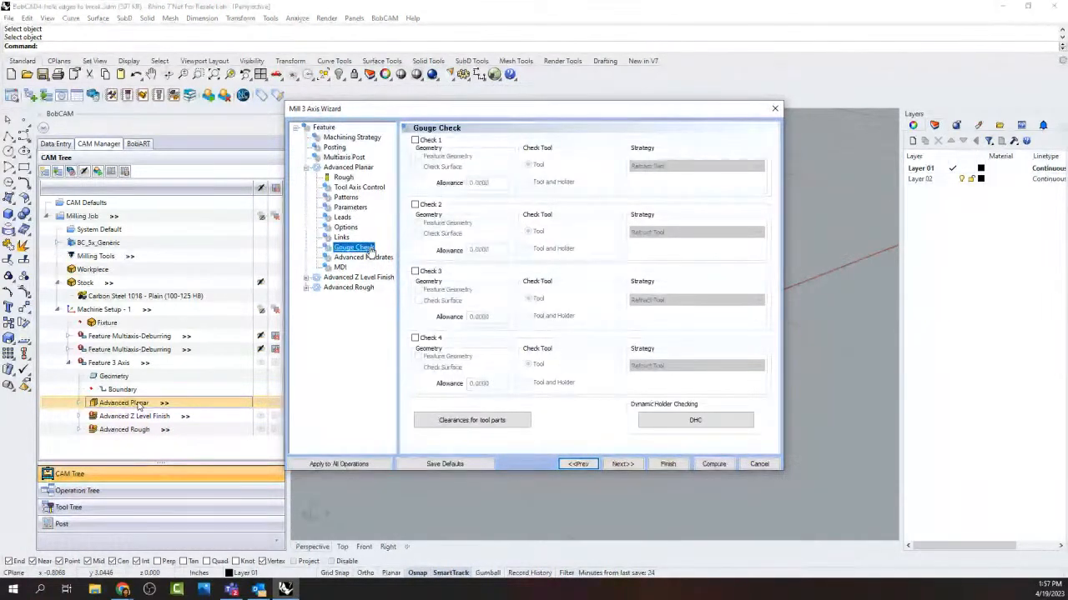
left_click(416, 142)
left_click(416, 141)
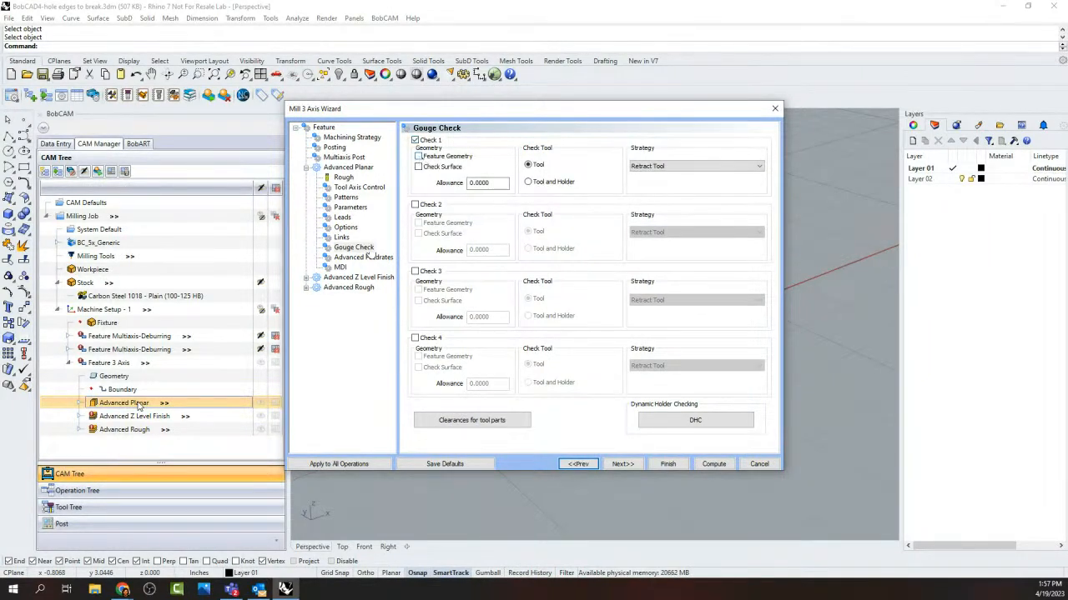
left_click(534, 184)
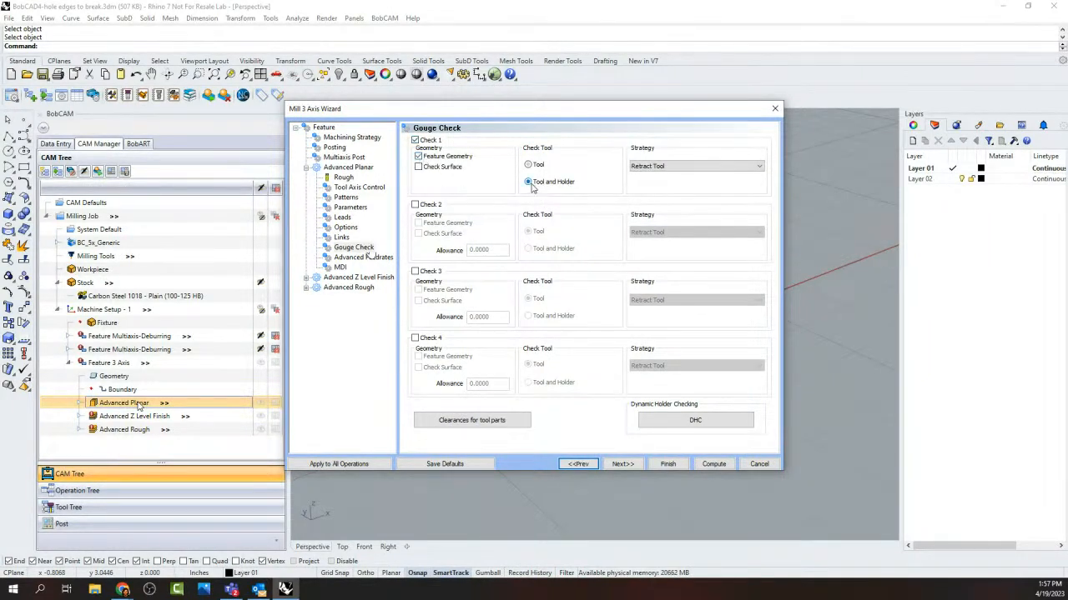
left_click(700, 167)
left_click(692, 187)
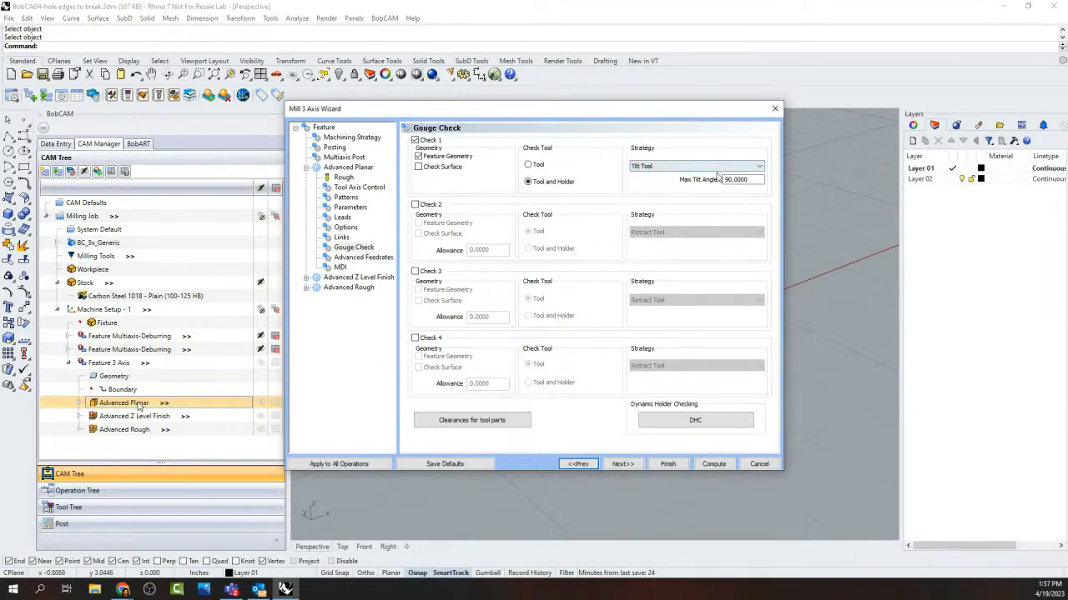
Step: Review the strategies offered for gouge Check 1 and turn that check off
left_click(682, 169)
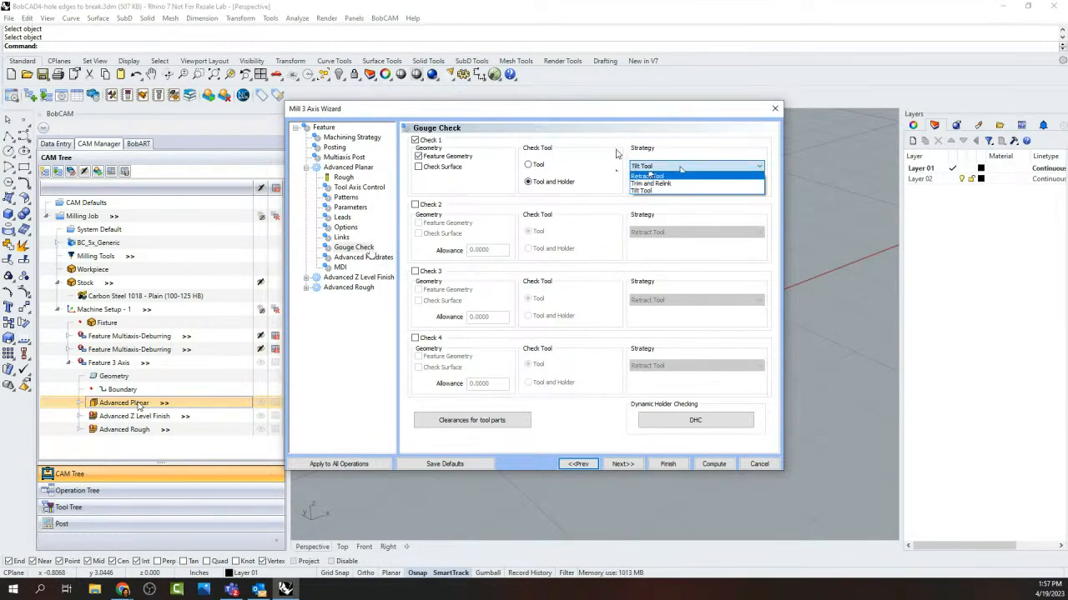
left_click(681, 169)
left_click(416, 140)
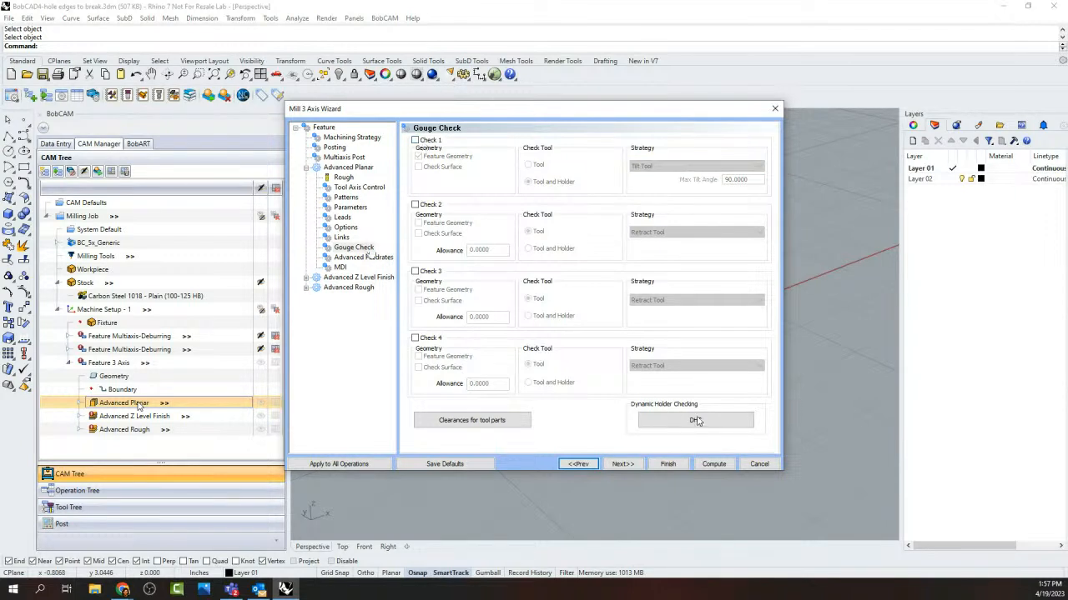
left_click(415, 140)
left_click(415, 140)
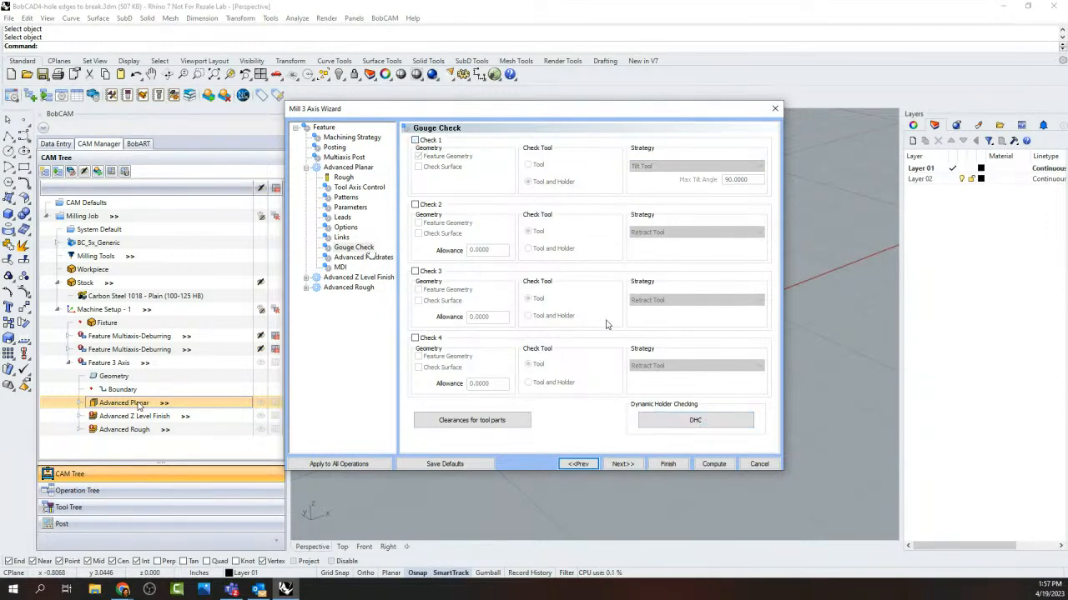
Step: Enable dynamic holder checking for Advanced Planar against the machining surface, output only the collision safe area, and compute the toolpath
left_click(676, 422)
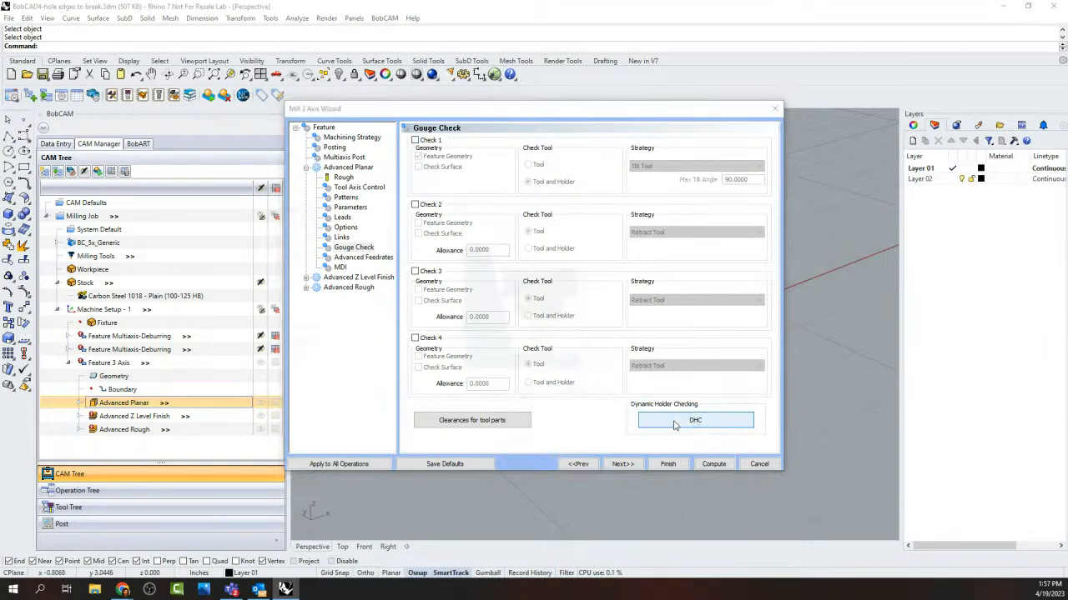
left_click(283, 230)
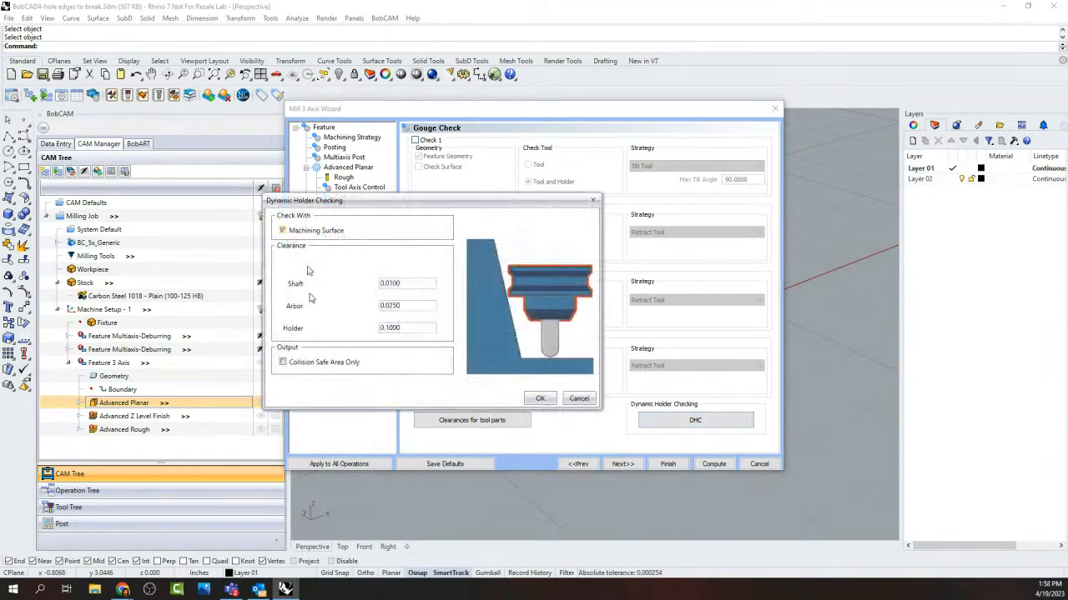
left_click(282, 362)
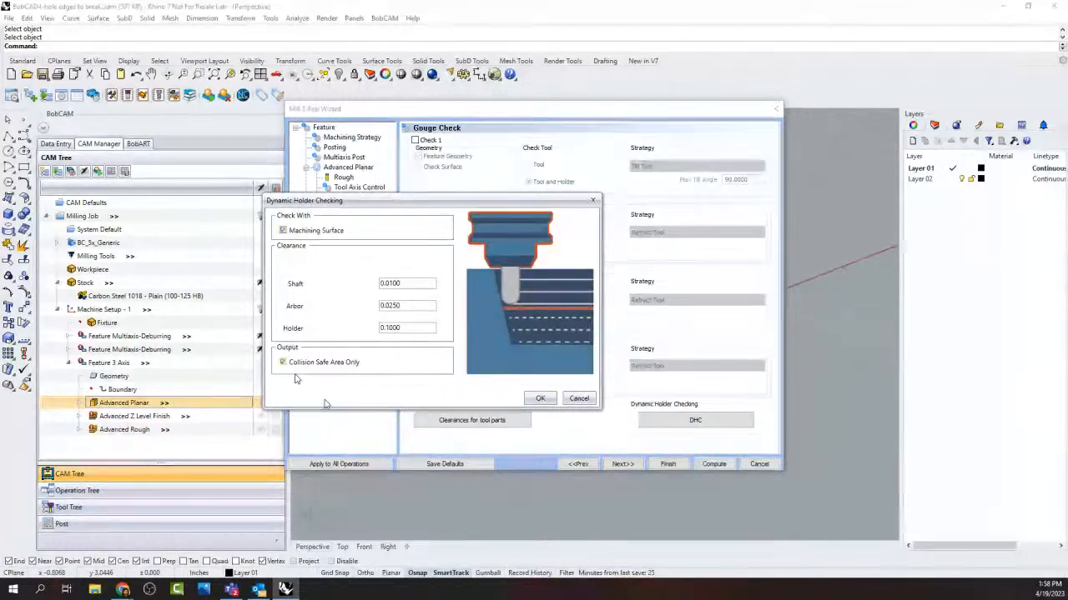
left_click(539, 399)
left_click(711, 465)
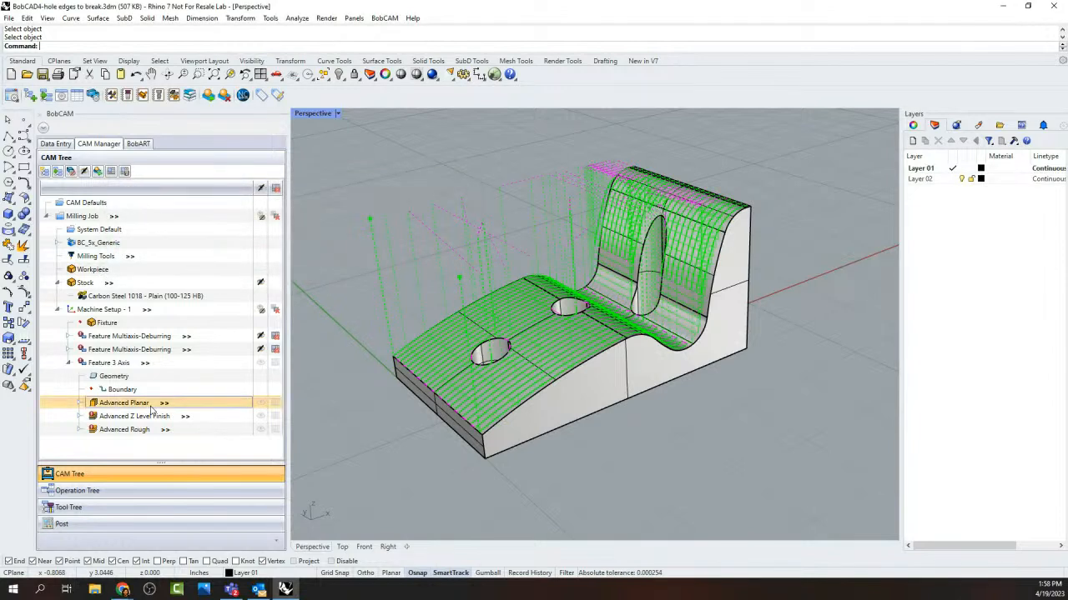
Step: Hide the Advanced Z Level Finish and Advanced Rough toolpaths, backplot Advanced Planar to inspect holder clearance, and close the backplot
left_click(263, 415)
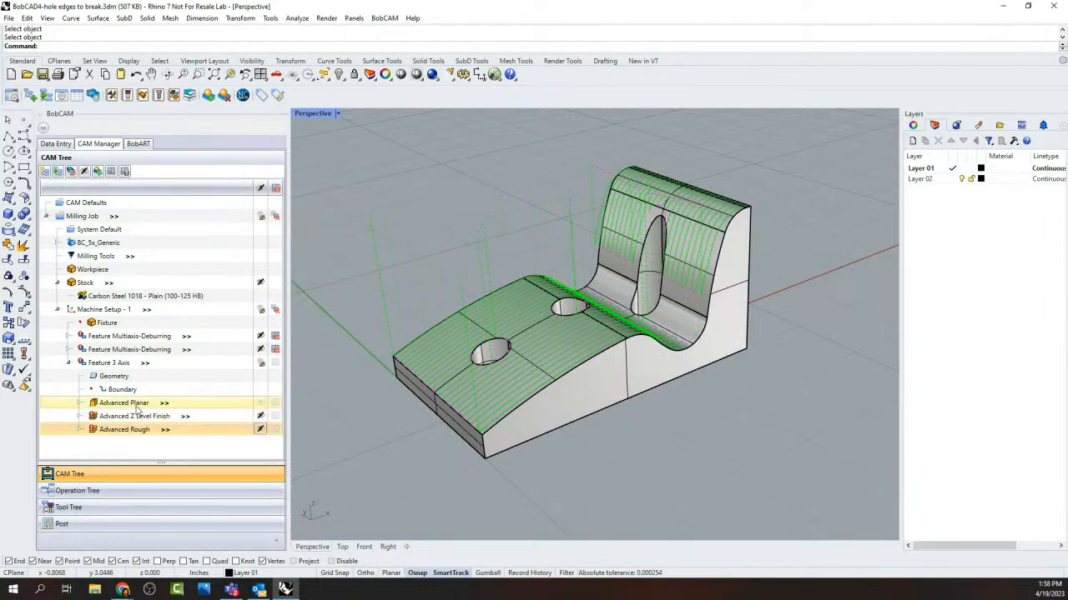
left_click(127, 403)
right_click(126, 402)
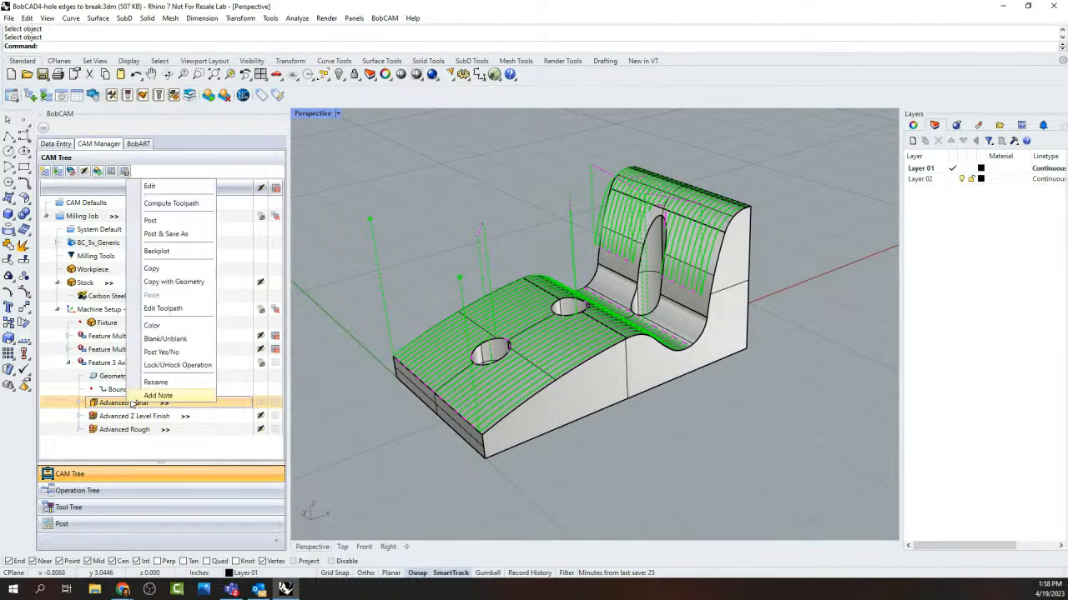
left_click(159, 256)
left_click_drag(47, 255, 246, 254)
scroll(673, 357, "down", 3)
right_click_drag(665, 395, 633, 415)
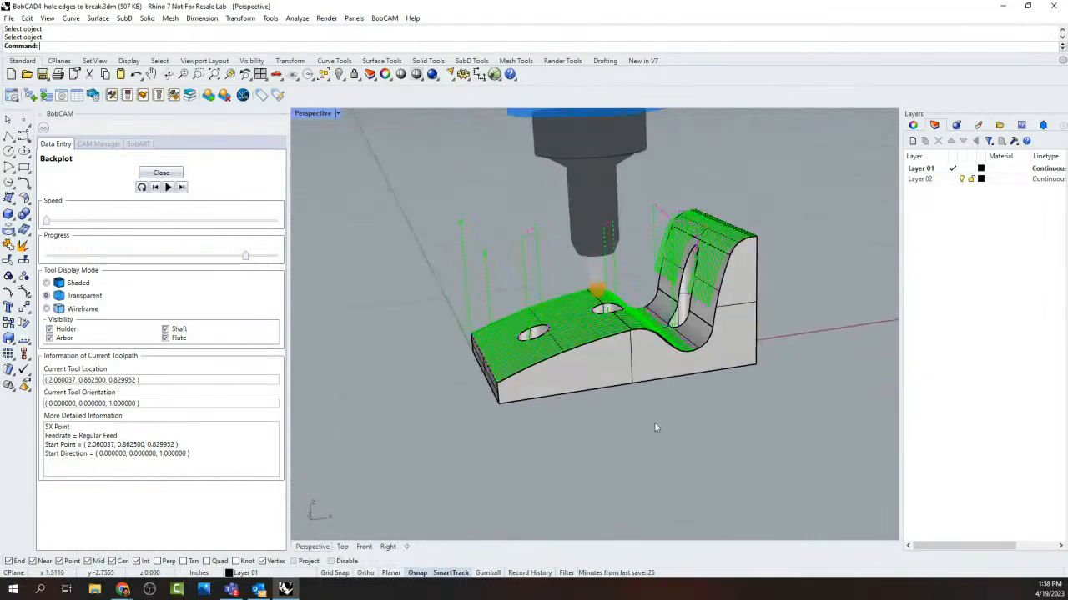
left_click(161, 172)
Step: Inspect the trimmed Advanced Planar toolpath around the steep wall and the upright rib
left_click(138, 417)
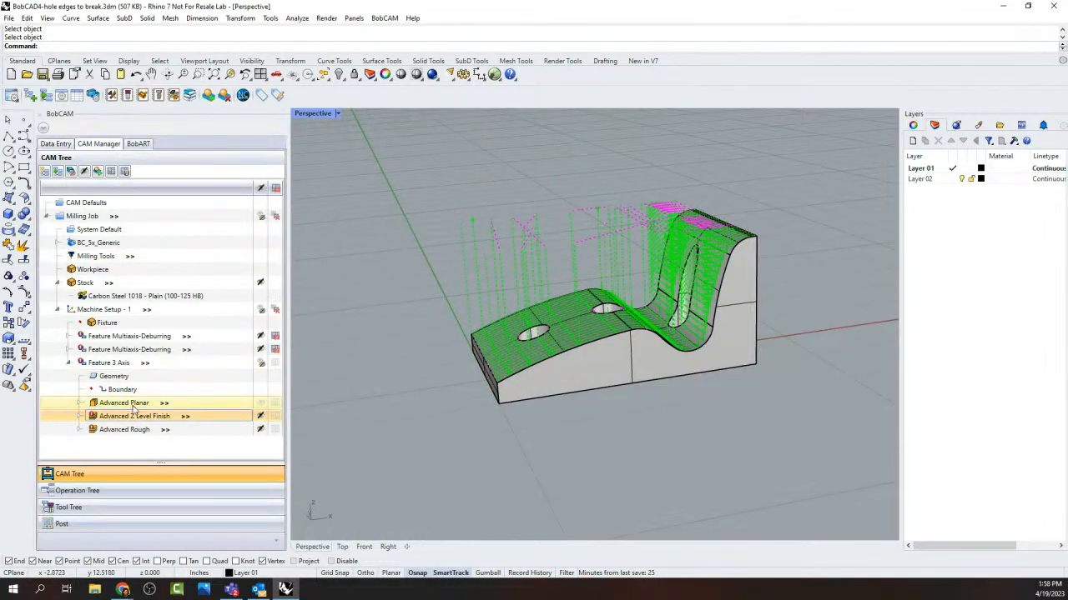
left_click(137, 404)
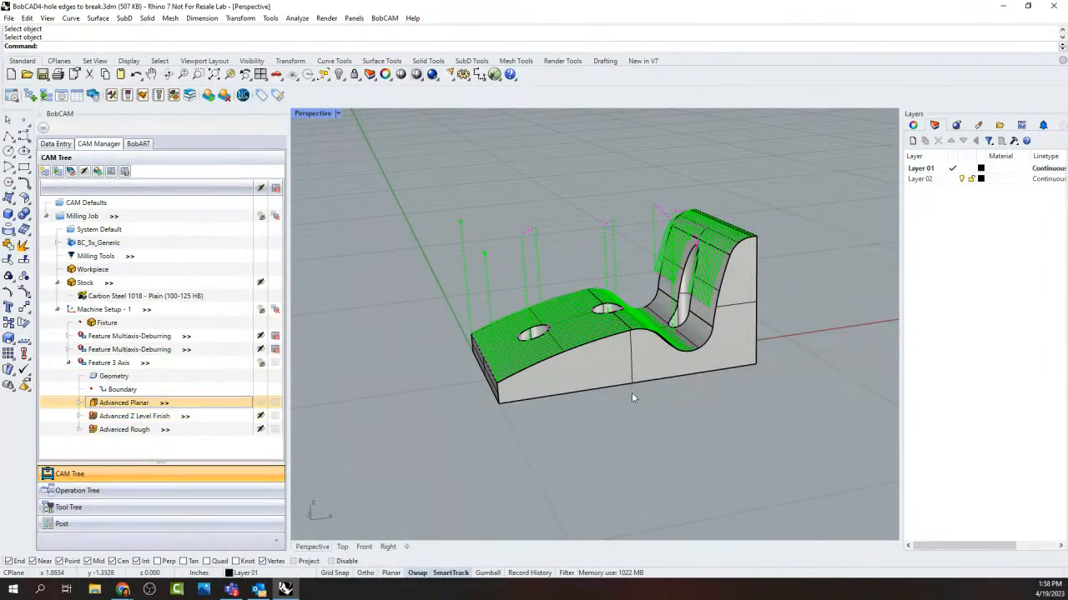
right_click_drag(631, 392, 471, 375)
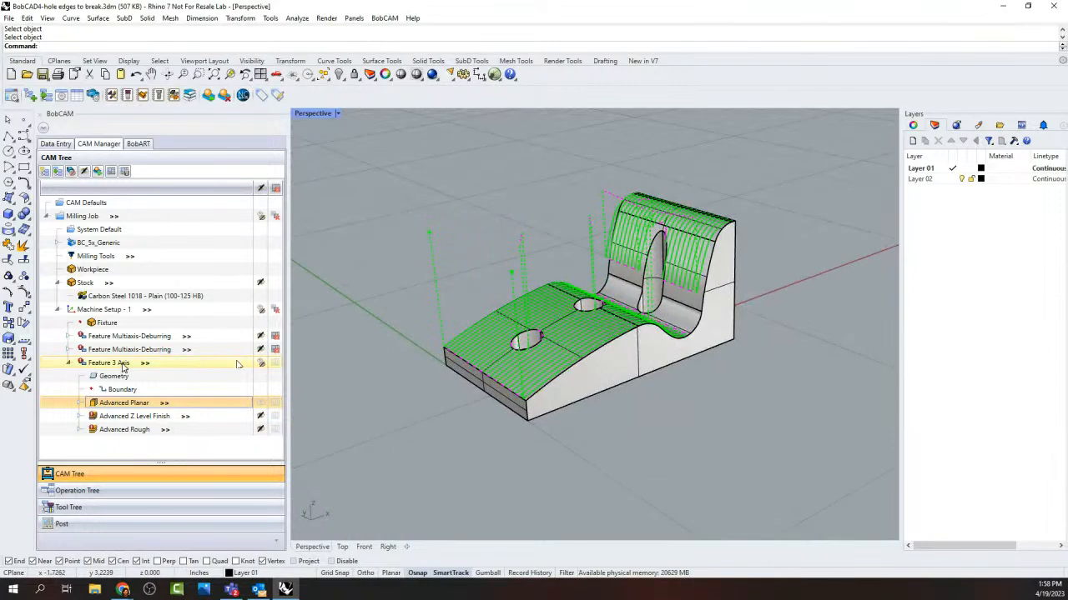
scroll(653, 282, "up", 5)
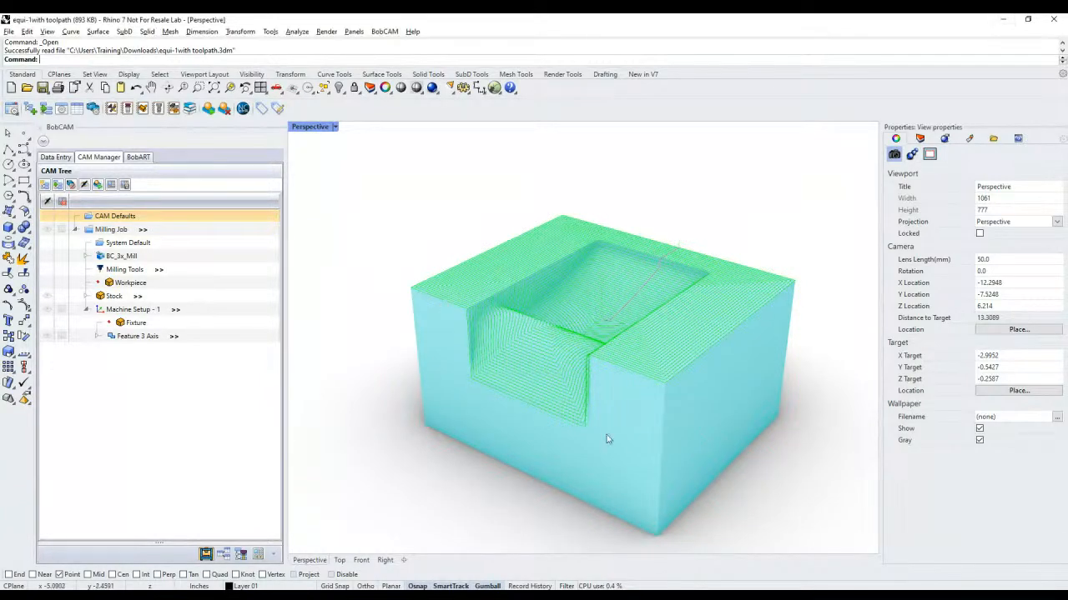
Step: Examine the 3 axis toolpath over the pocketed block from several angles
middle_click(689, 415)
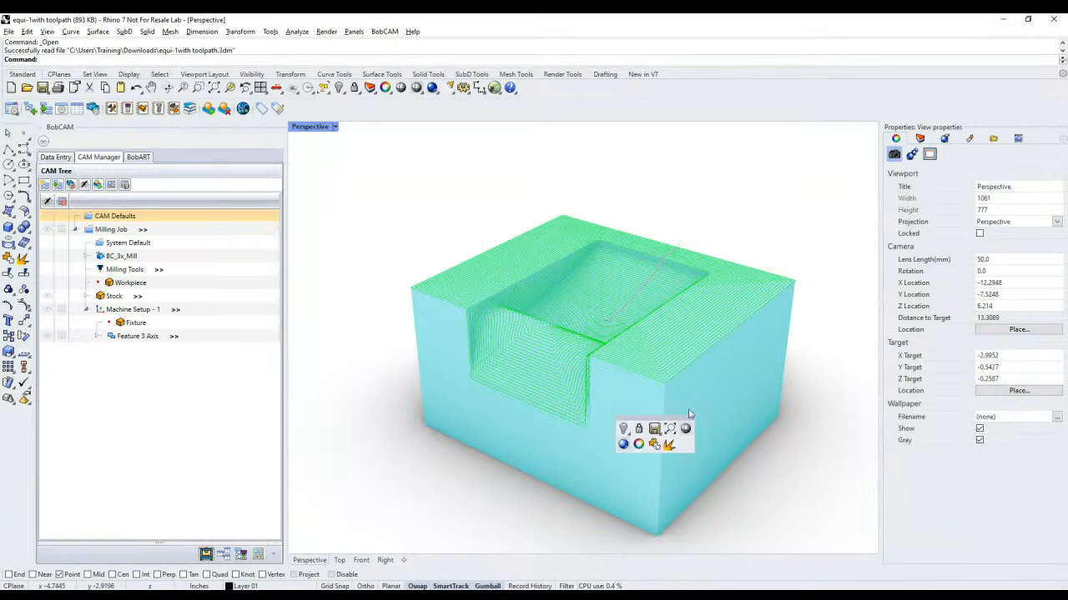
left_click(416, 479)
right_click_drag(605, 435, 695, 438)
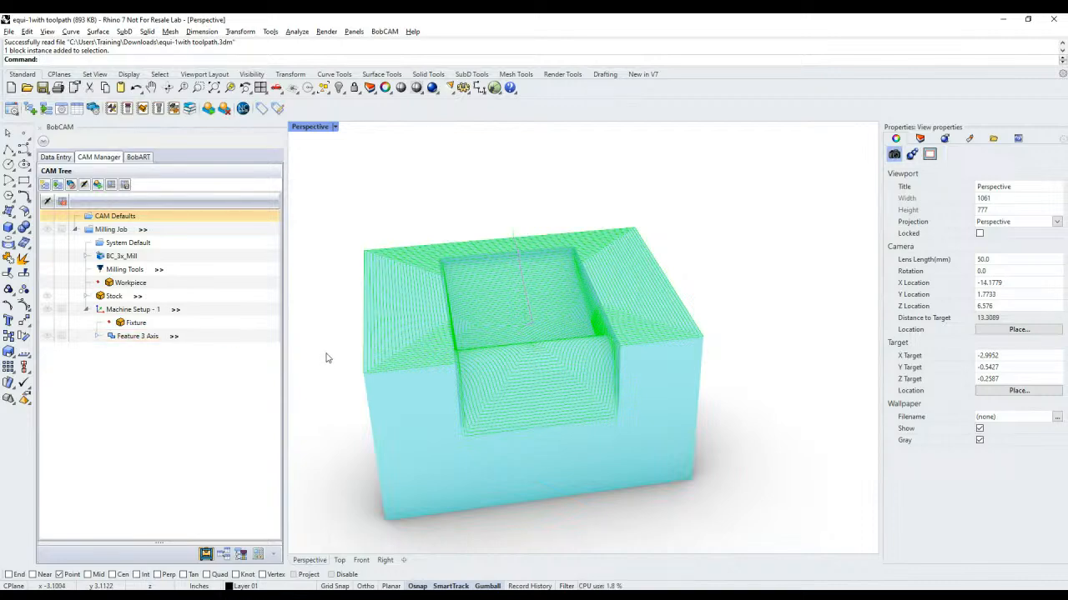
right_click_drag(711, 391, 764, 355)
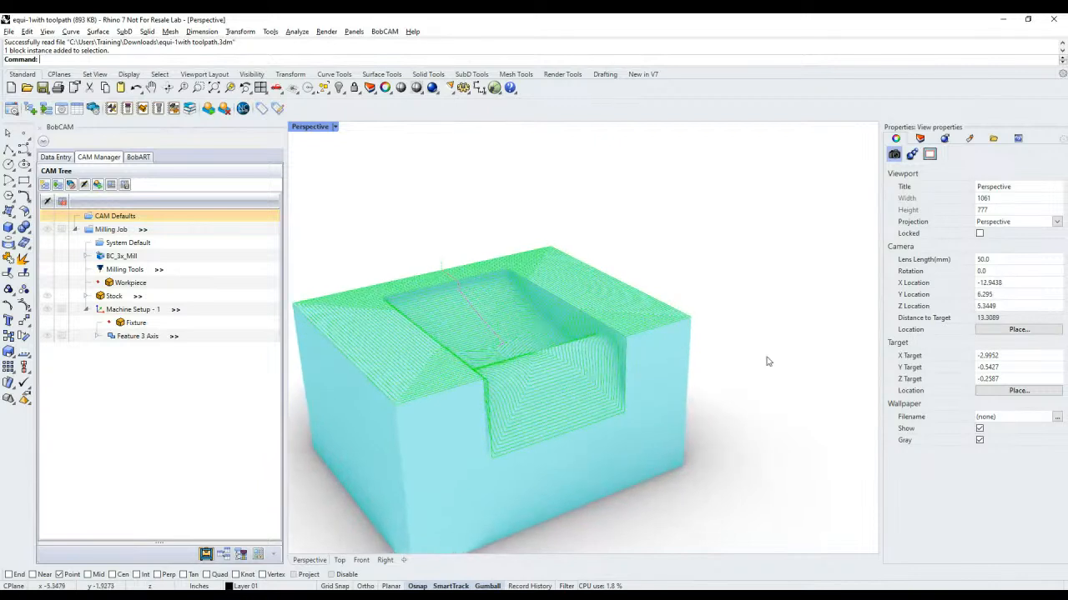
right_click_drag(391, 430, 445, 409, "shift")
right_click_drag(630, 323, 639, 317)
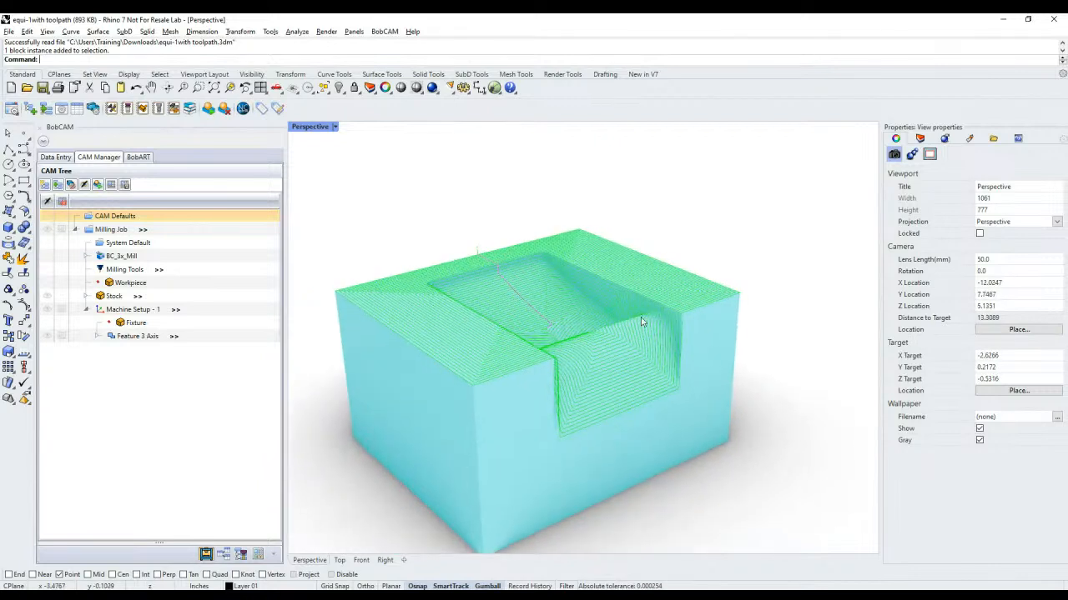
Step: Preview the Equidistant operation in a new Mill 3 Axis feature under Machine Setup - 1, and cancel the new feature
left_click(224, 314)
right_click(223, 315)
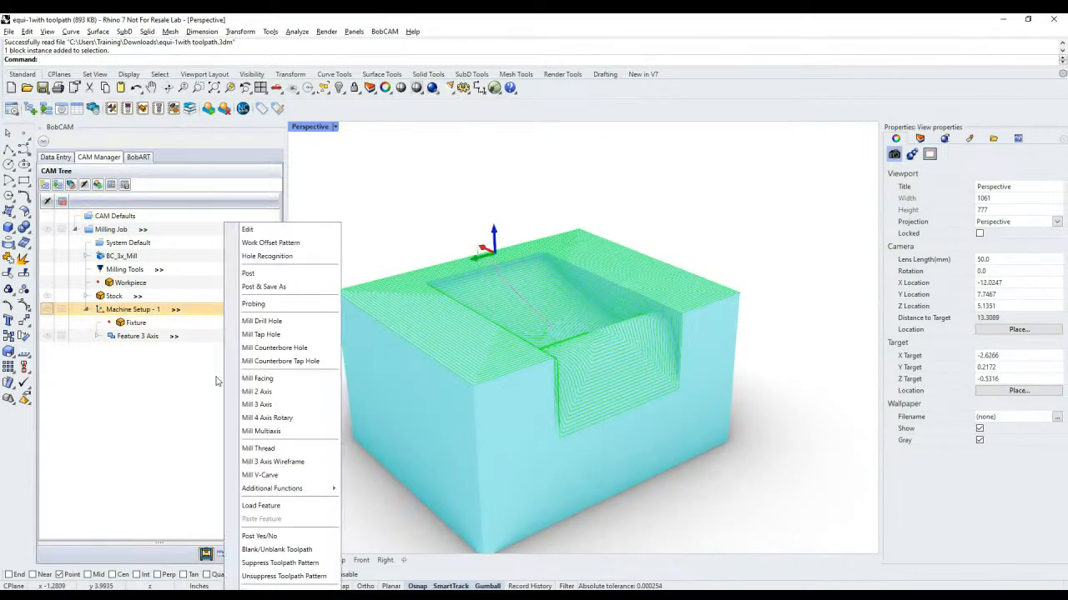
left_click(298, 406)
left_click(351, 160)
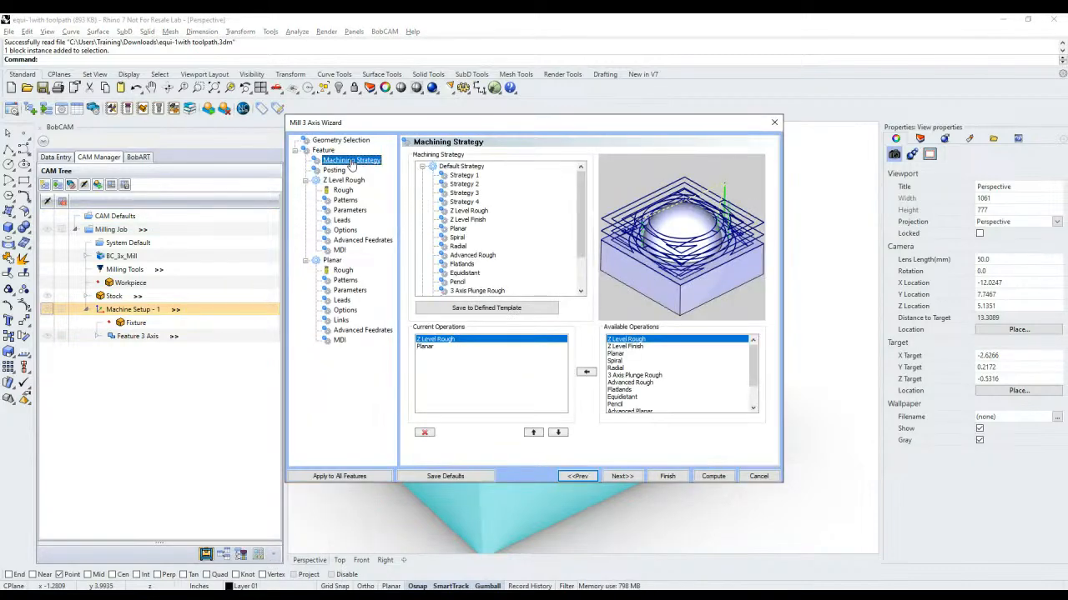
scroll(672, 352, "down", 2)
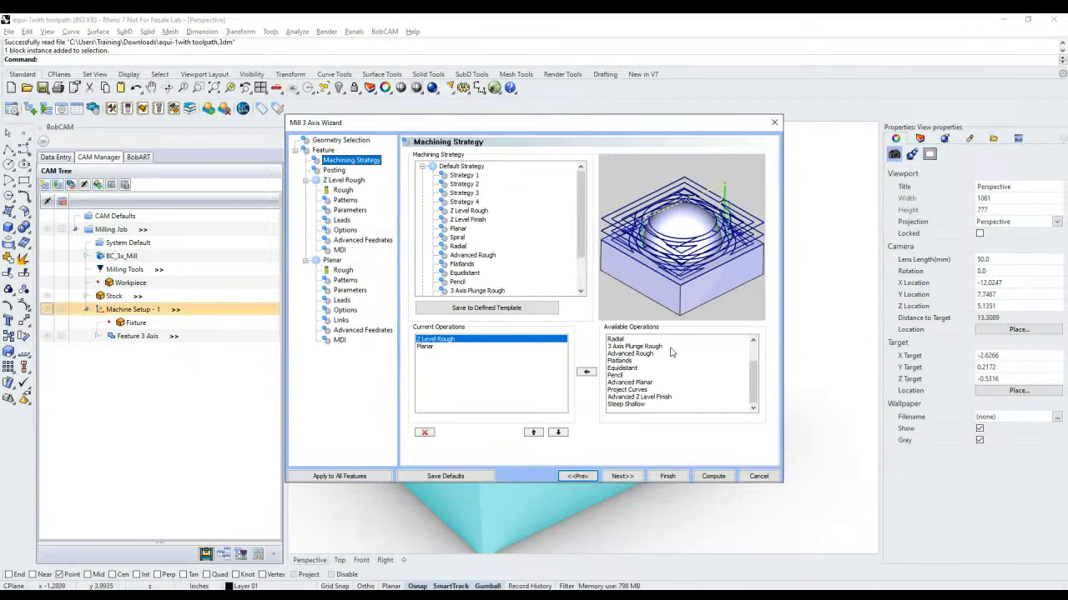
left_click(625, 368)
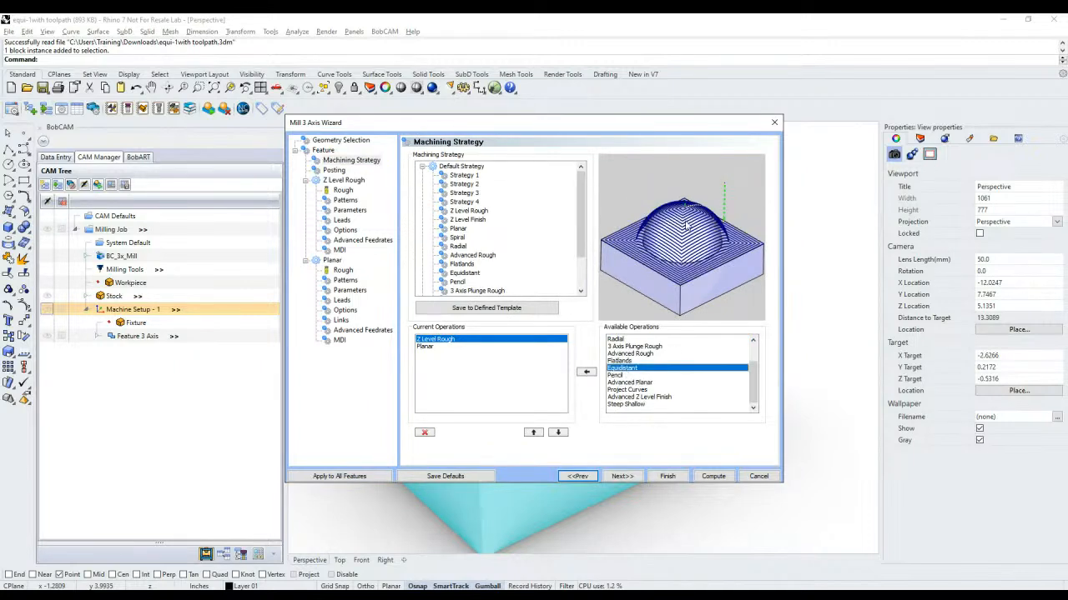
left_click(758, 476)
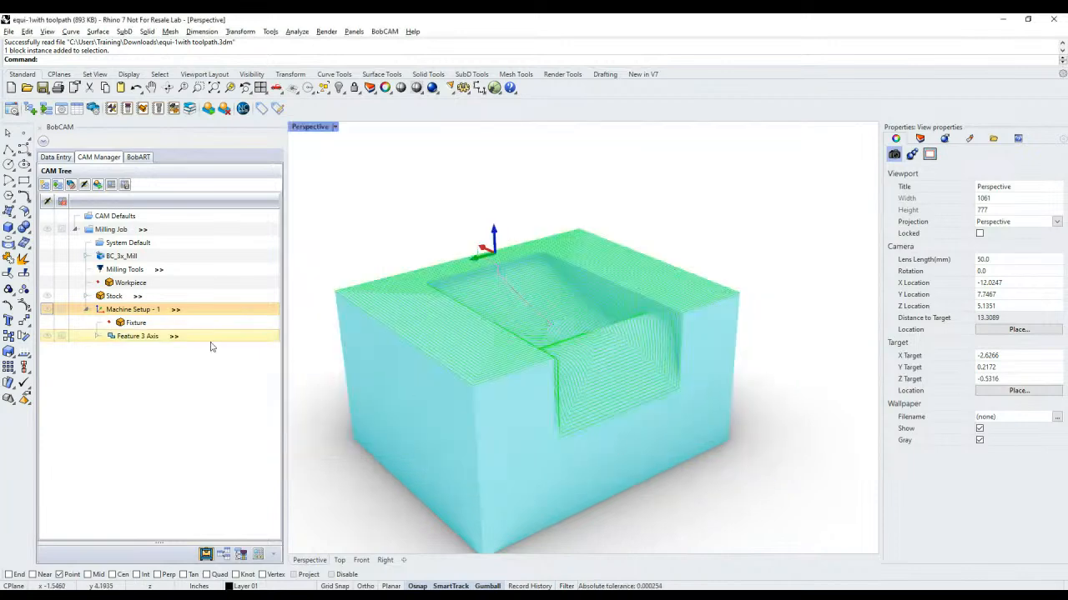
Step: Review the existing 3 axis feature's Equidistant parameters, leads, options and advanced feedrates, comparing them with the toolpath on the model
double_click(208, 339)
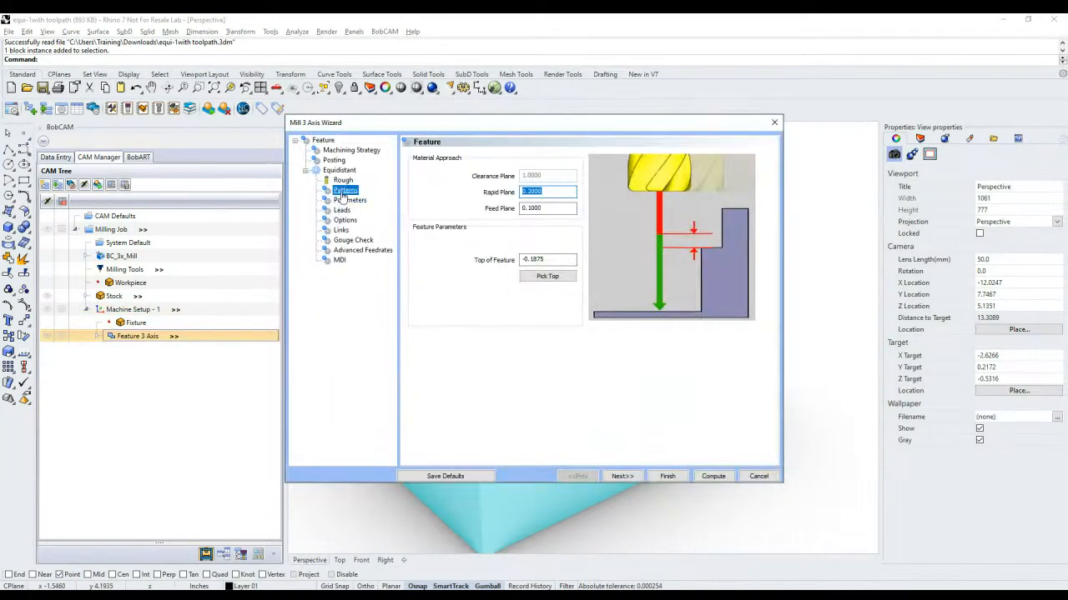
left_click(345, 200)
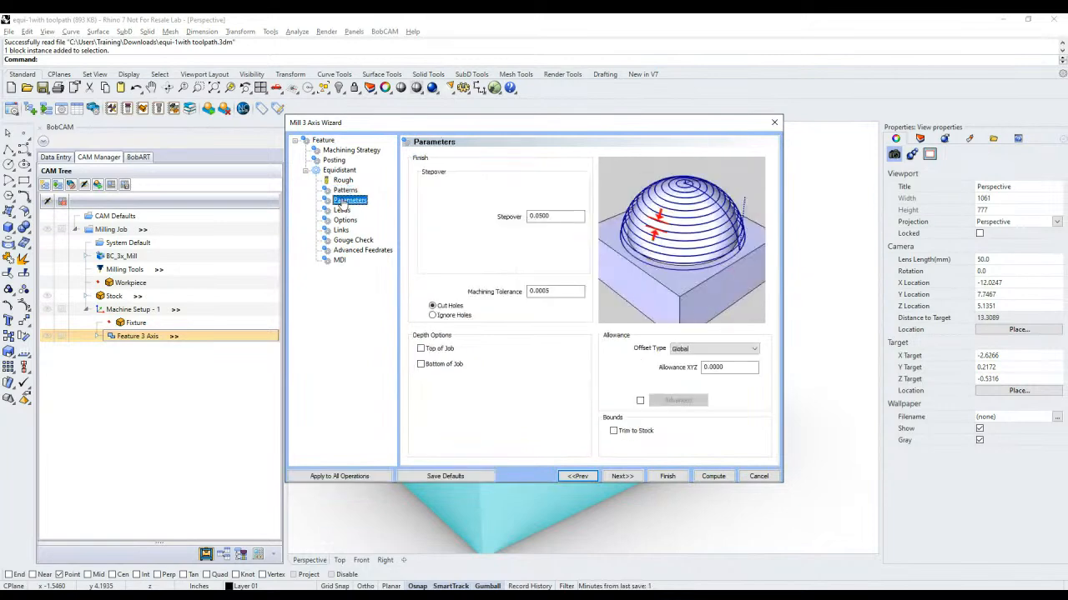
left_click(342, 210)
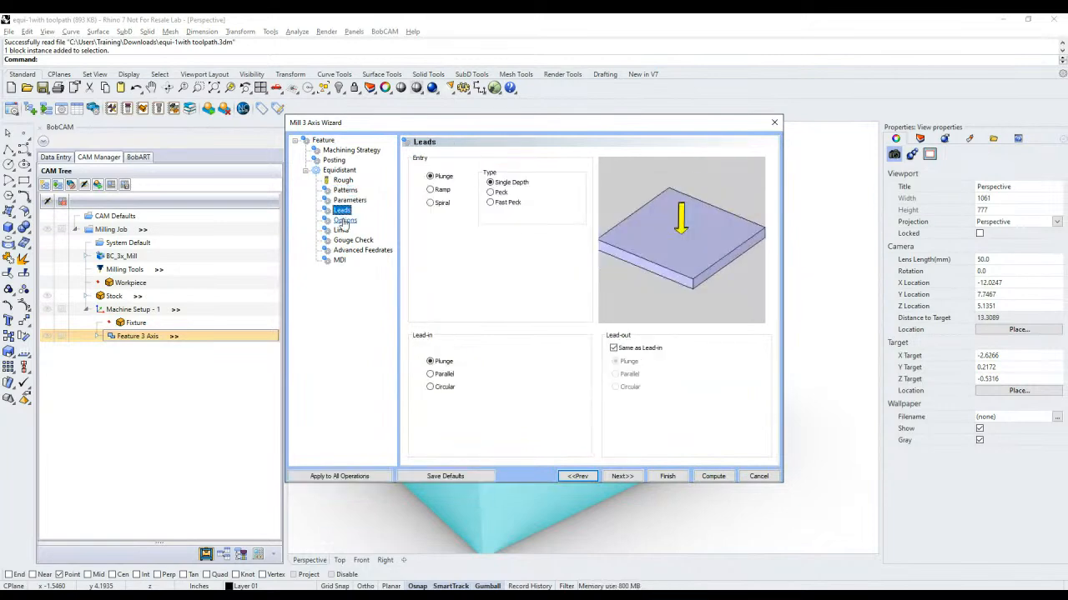
left_click(345, 220)
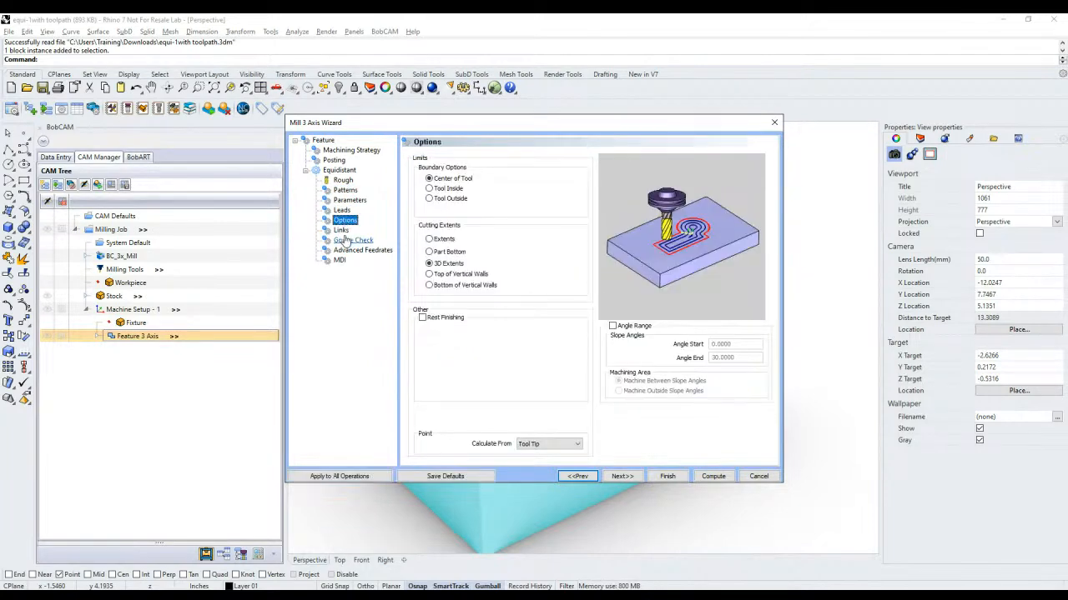
left_click(342, 251)
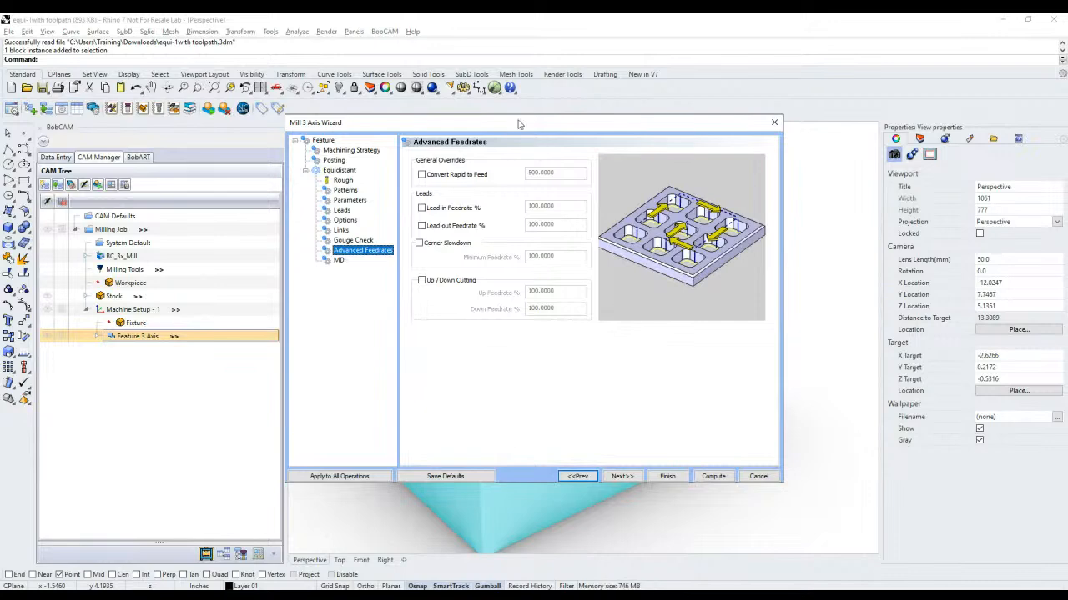
left_click_drag(520, 124, 953, 134)
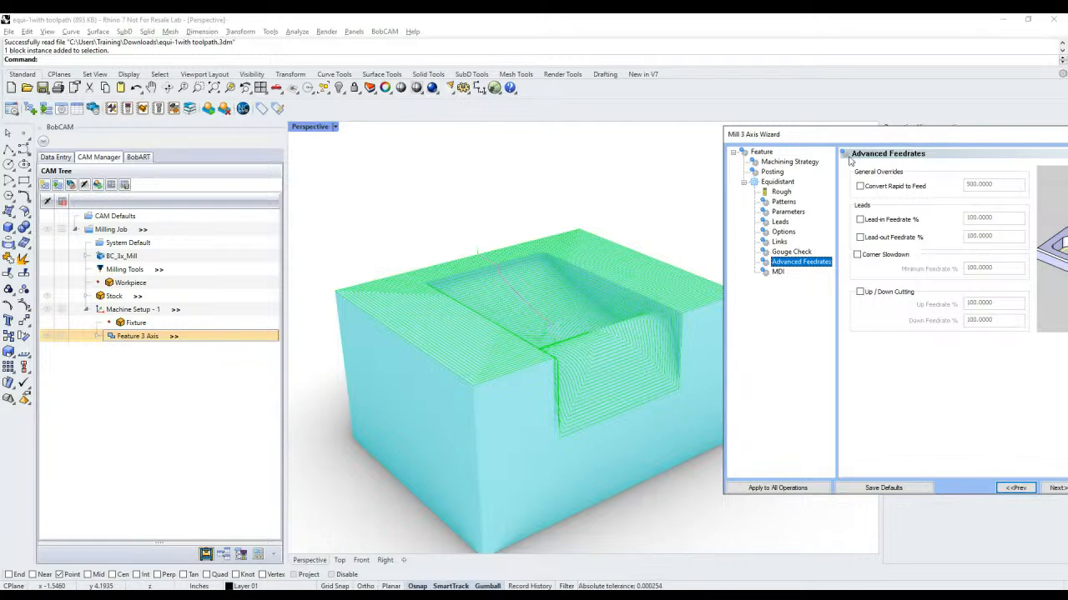
left_click_drag(941, 136, 458, 128)
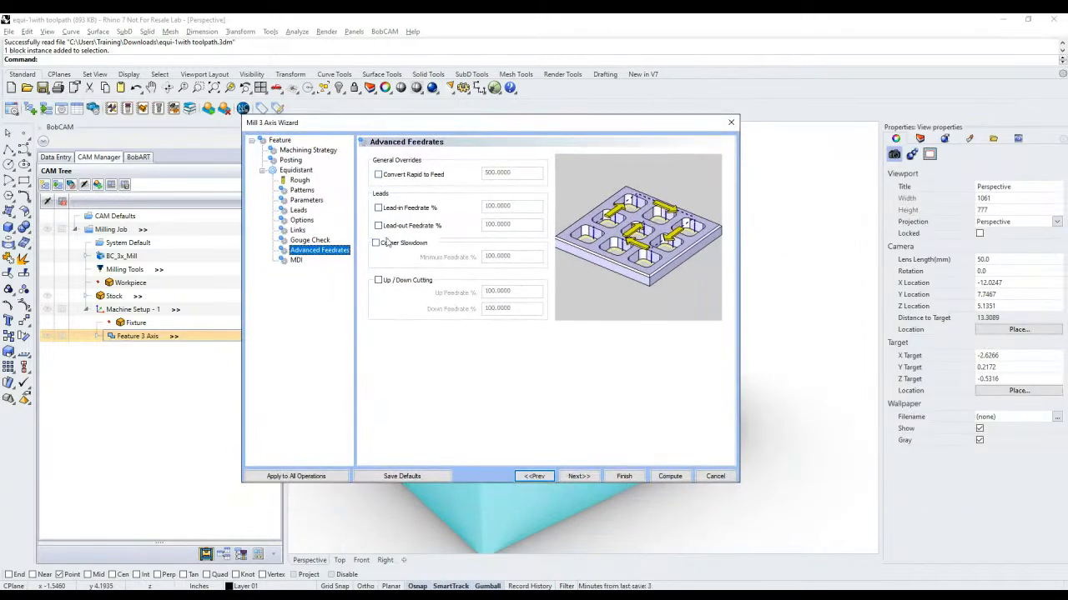
Step: Try the Corner Slowdown and Up / Down Cutting feedrate overrides for Equidistant, leaving both off
left_click(392, 244)
left_click(394, 244)
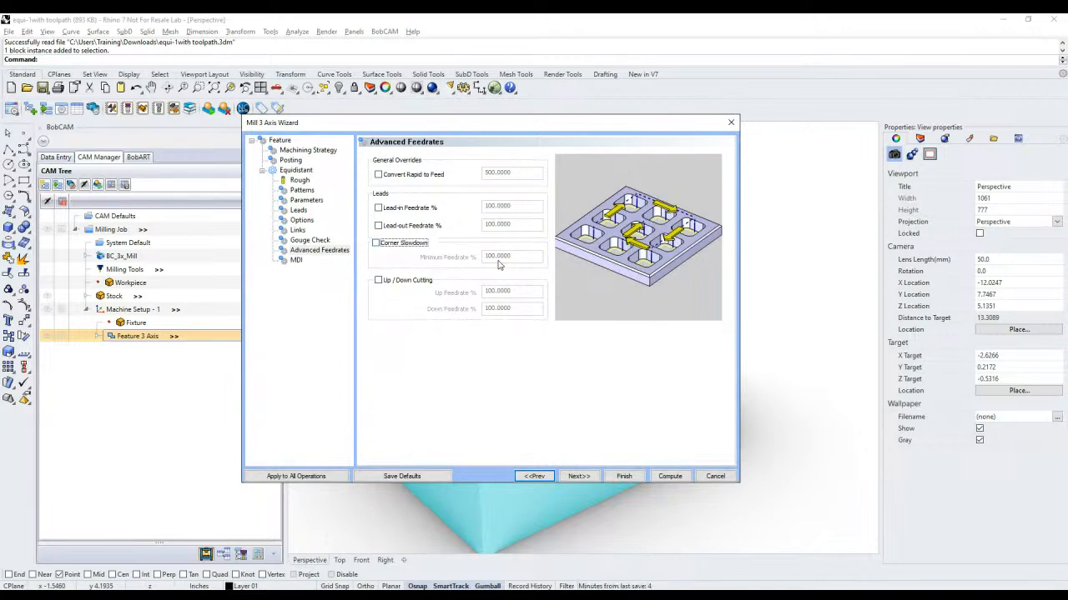
left_click(401, 282)
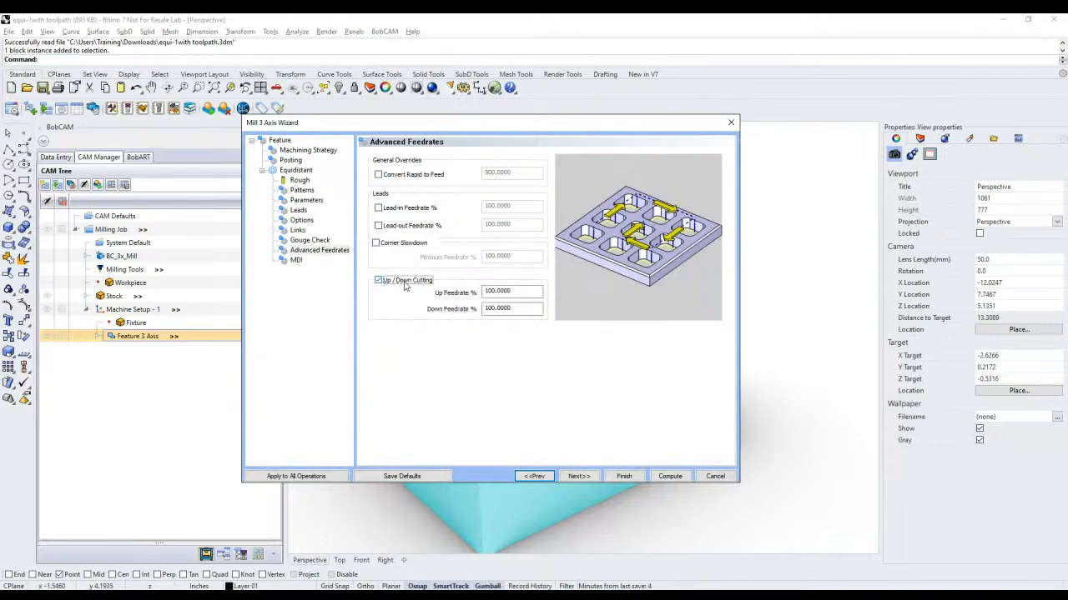
left_click(514, 293)
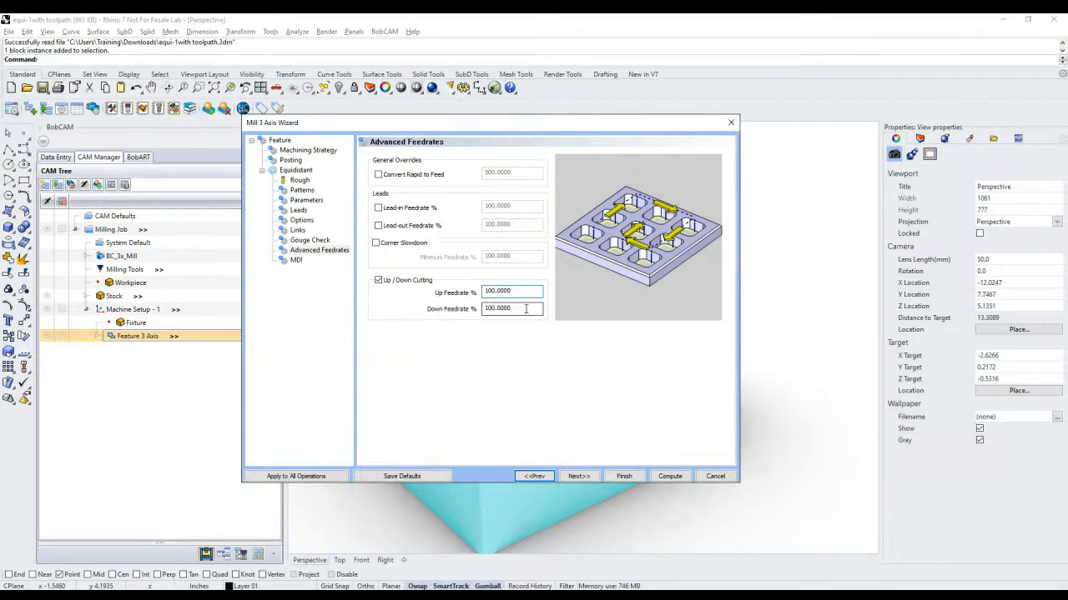
left_click(525, 309)
left_click(405, 282)
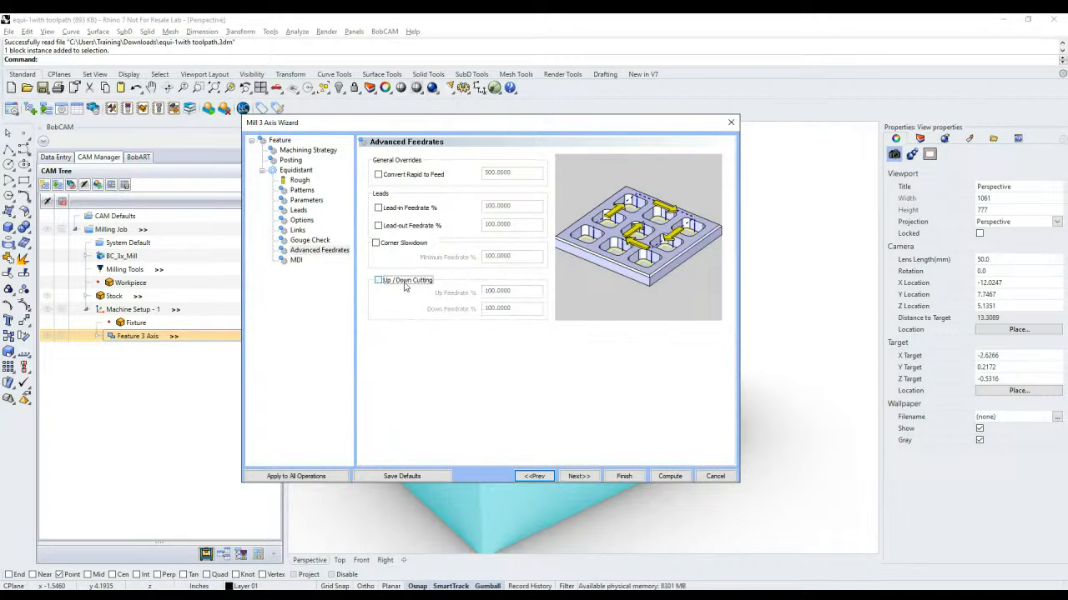
left_click(412, 246)
left_click(524, 259)
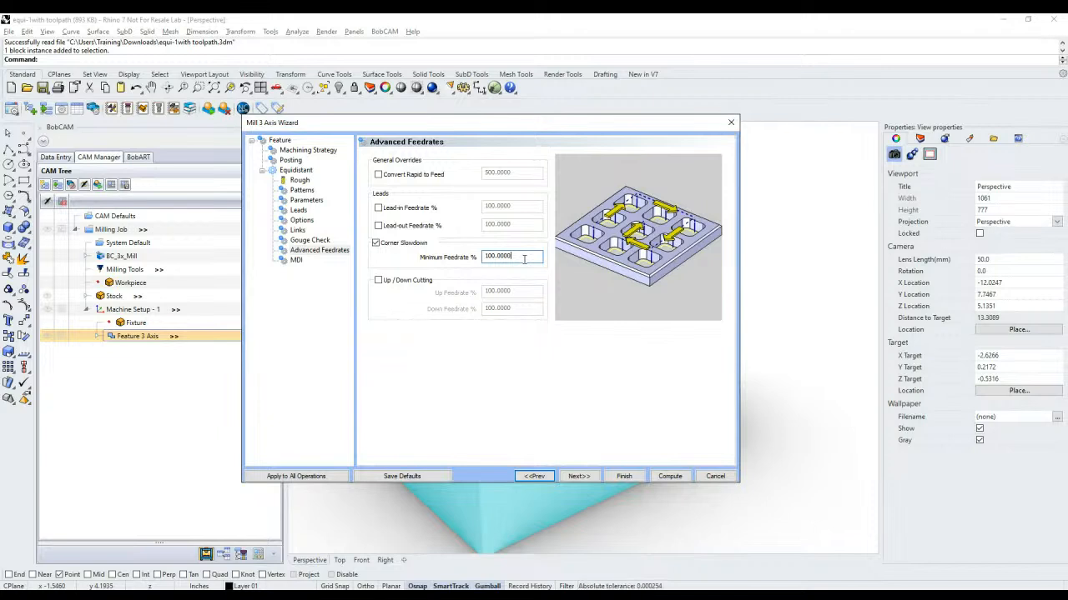
left_click(376, 242)
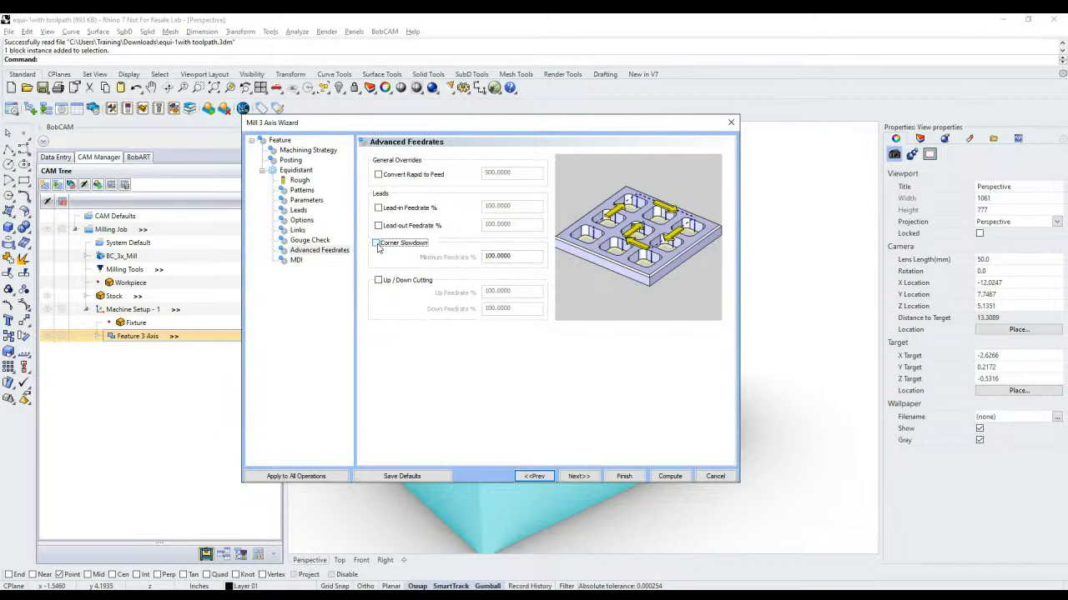
Step: Override the system feeds and speeds for the Rough tool, setting the cutting feedrate to 100 and the plunge feedrate to 50
left_click(300, 180)
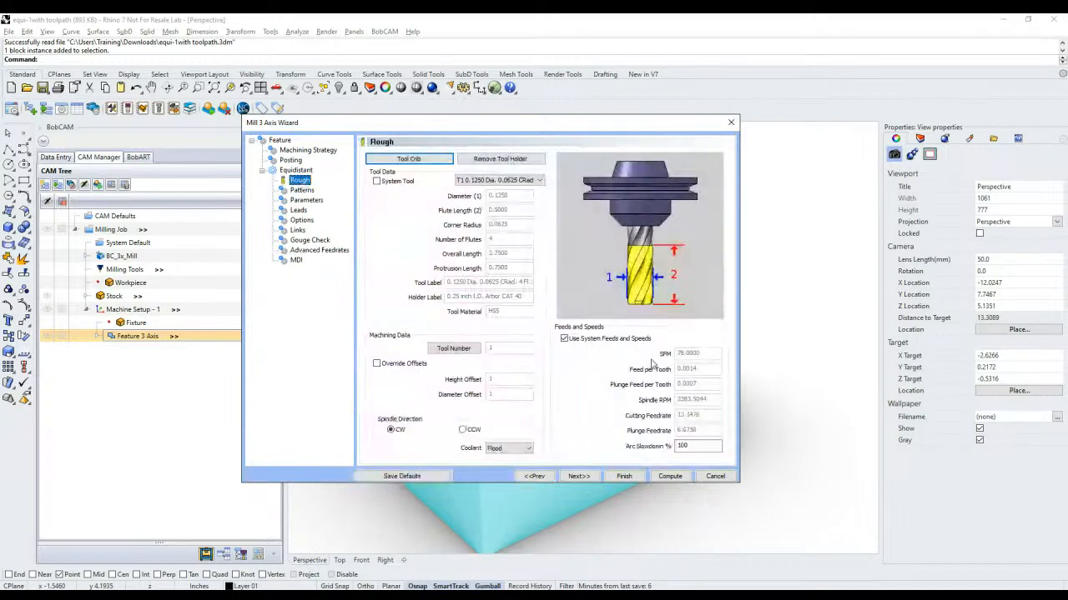
left_click(619, 340)
left_click_drag(709, 412, 625, 415)
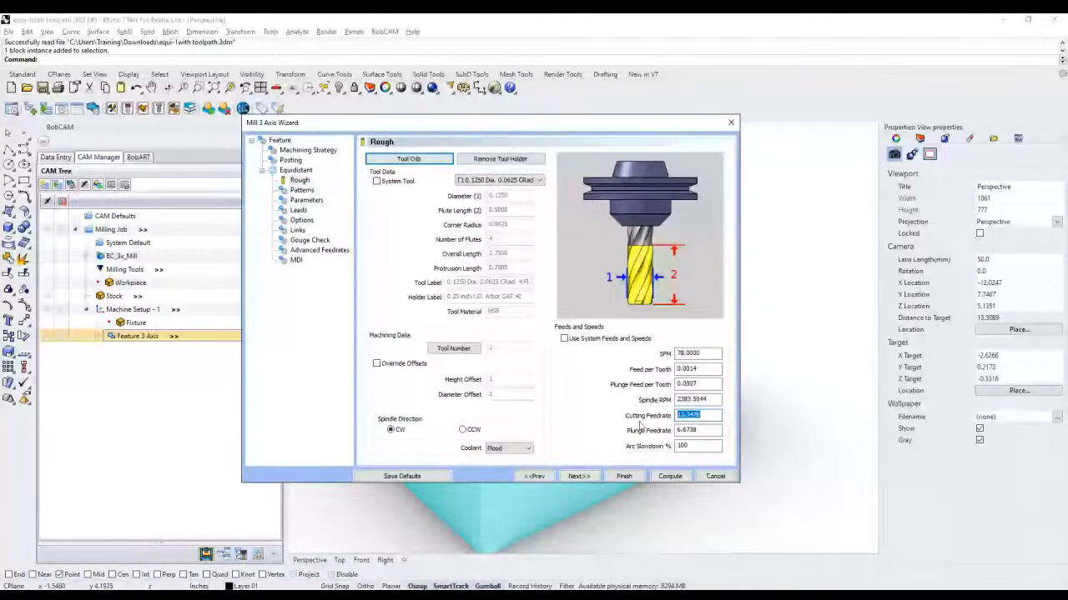
type("100")
left_click(709, 429)
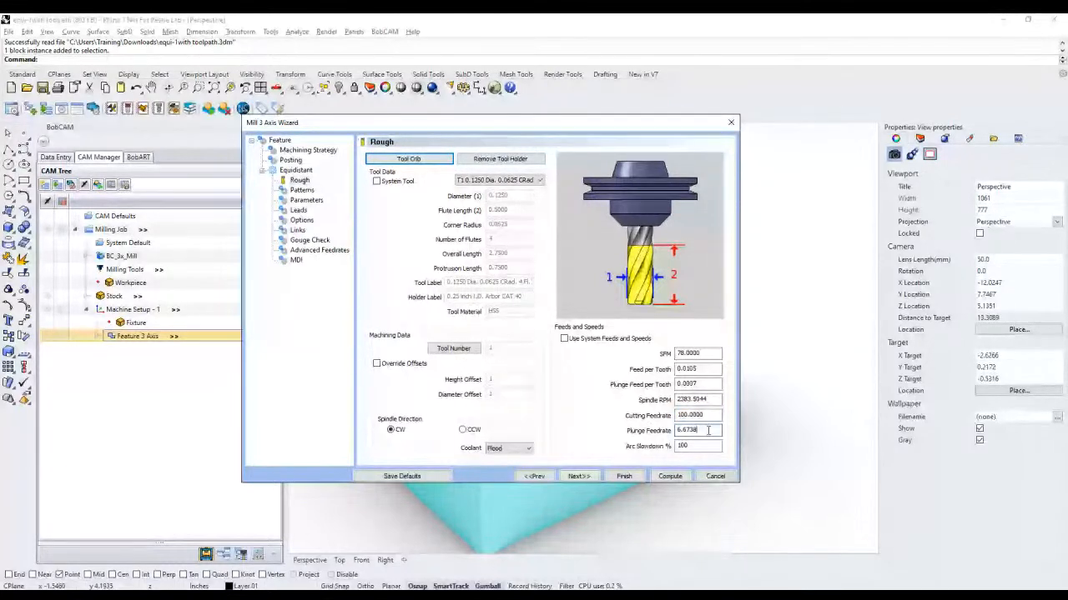
left_click(710, 415)
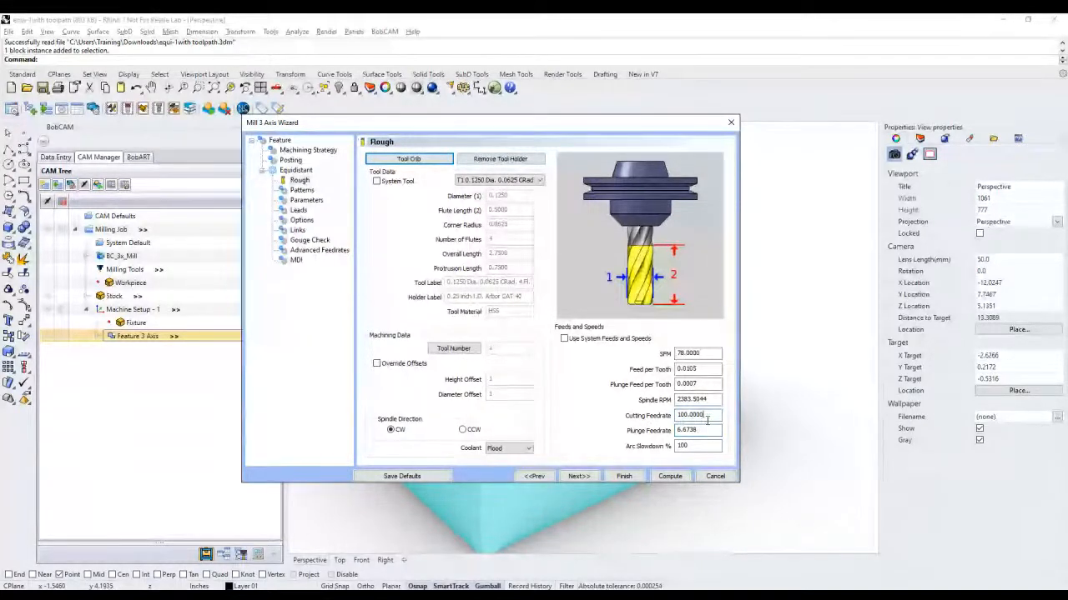
key("Tab")
type("5")
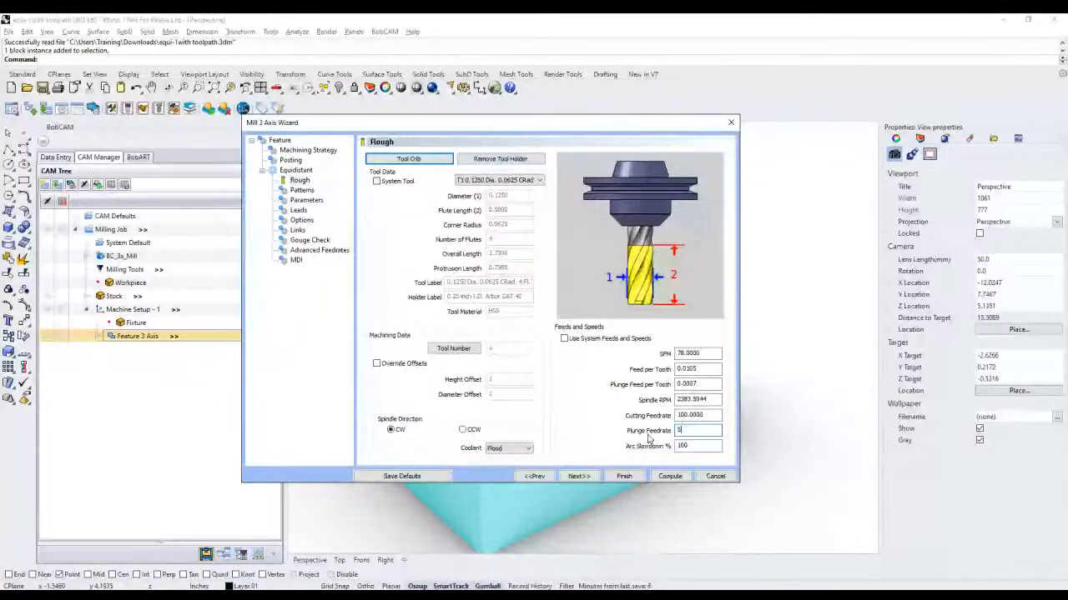
type("0")
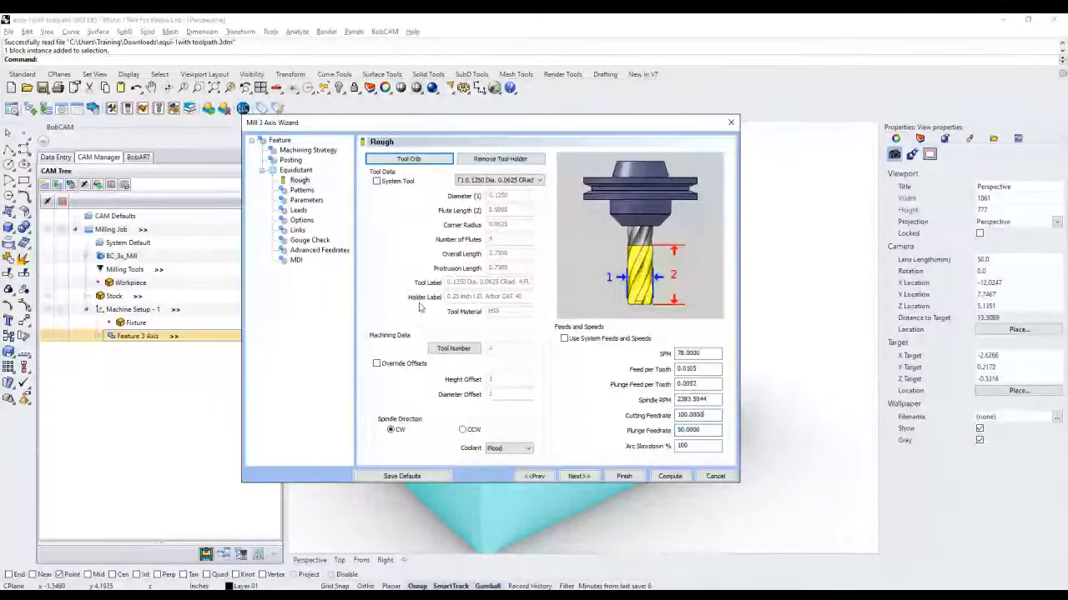
Step: Enable the Up / Down Cutting feedrate override for Equidistant and compute the 3 axis feature
left_click(302, 220)
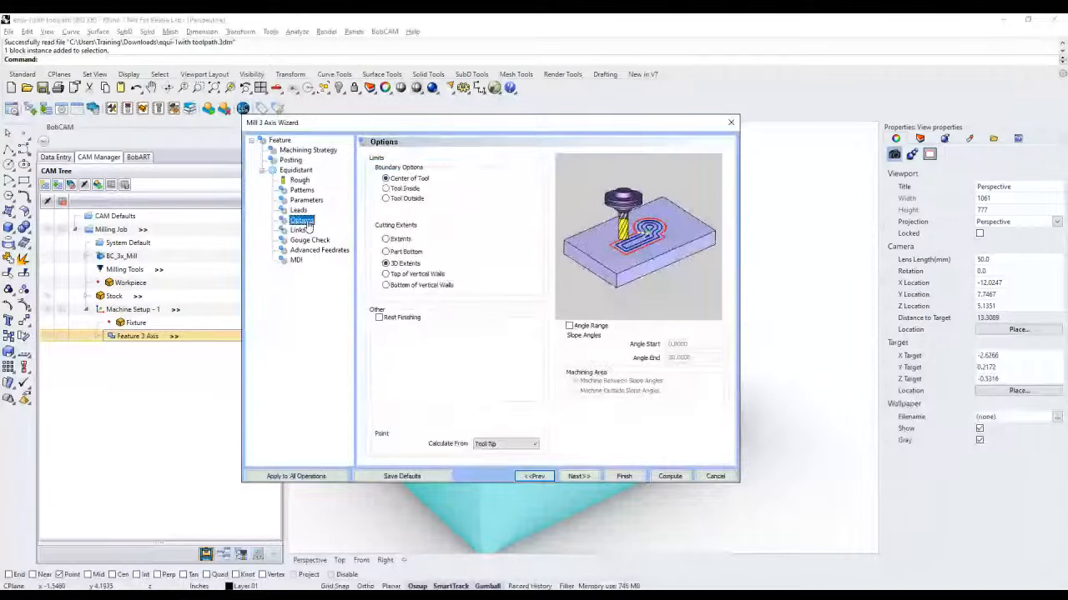
left_click(319, 250)
left_click(404, 282)
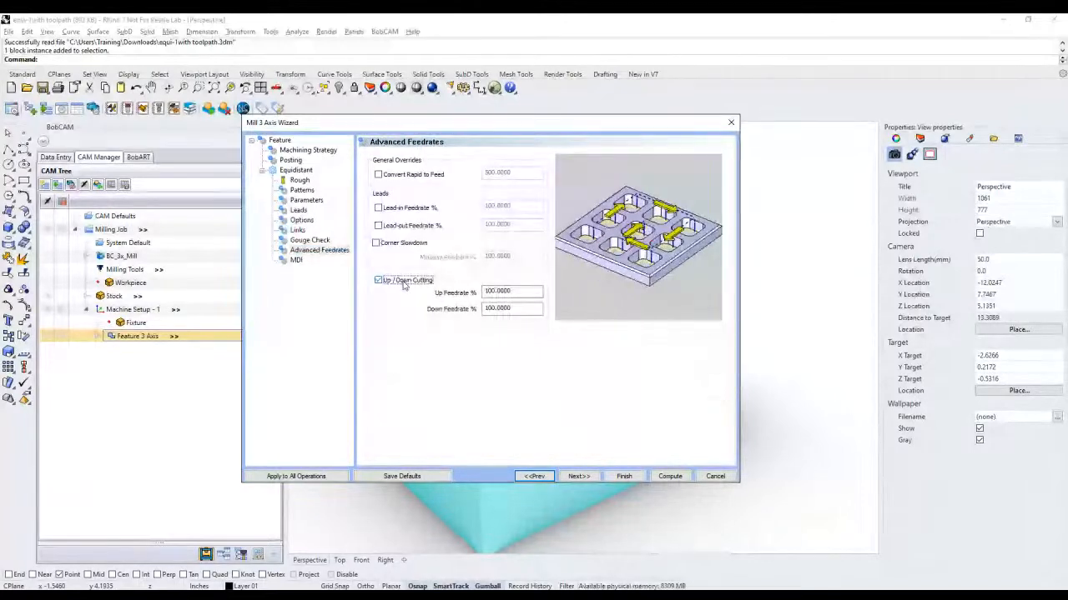
key("Tab")
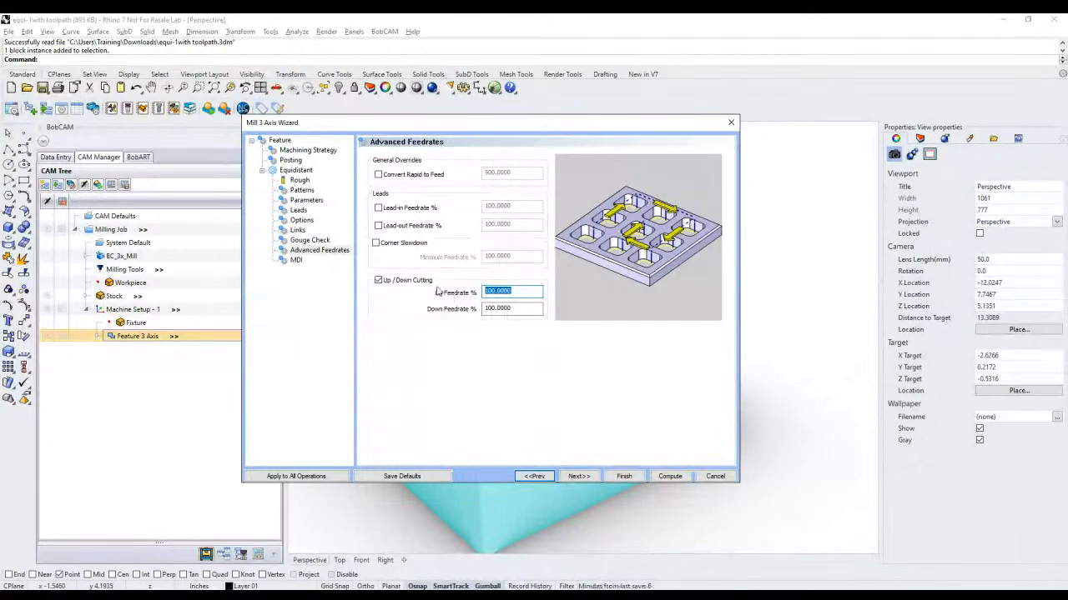
left_click(669, 477)
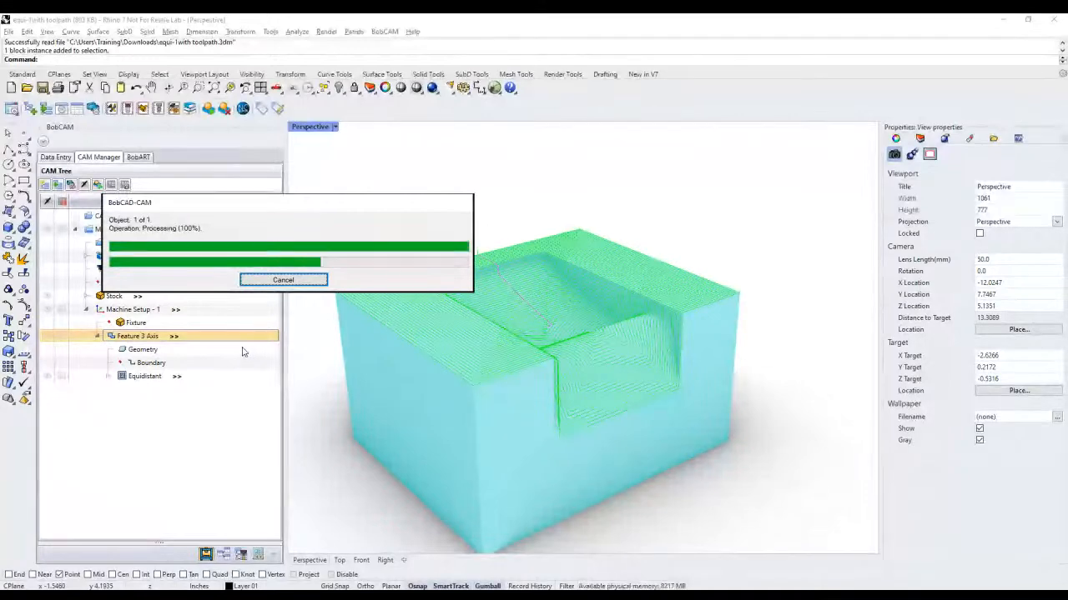
Step: Post the Milling Job and enlarge the code view and its text for reading
left_click(101, 231)
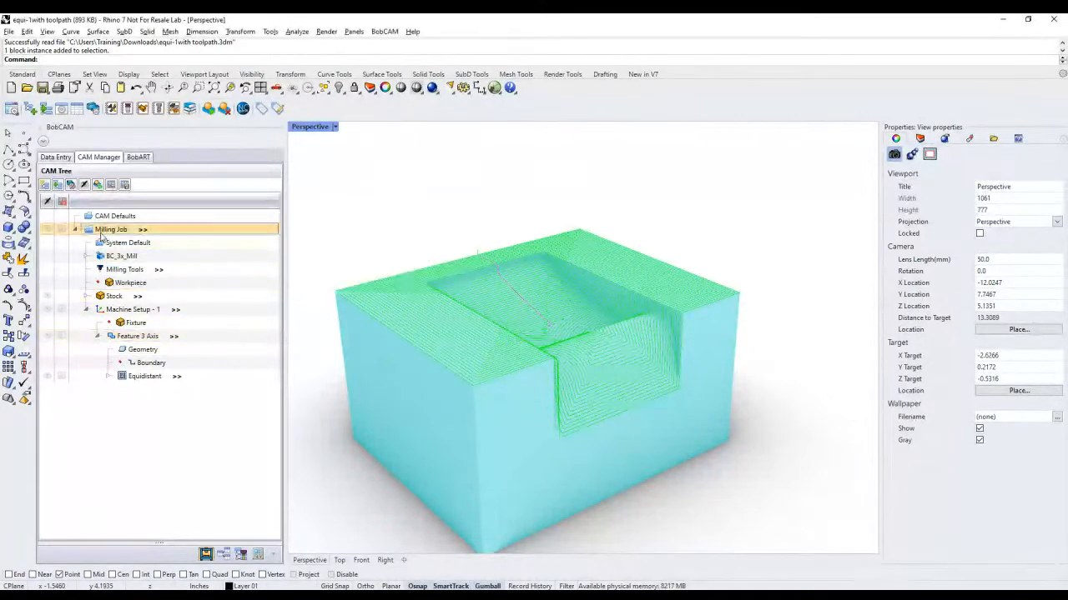
right_click(100, 234)
left_click(182, 257)
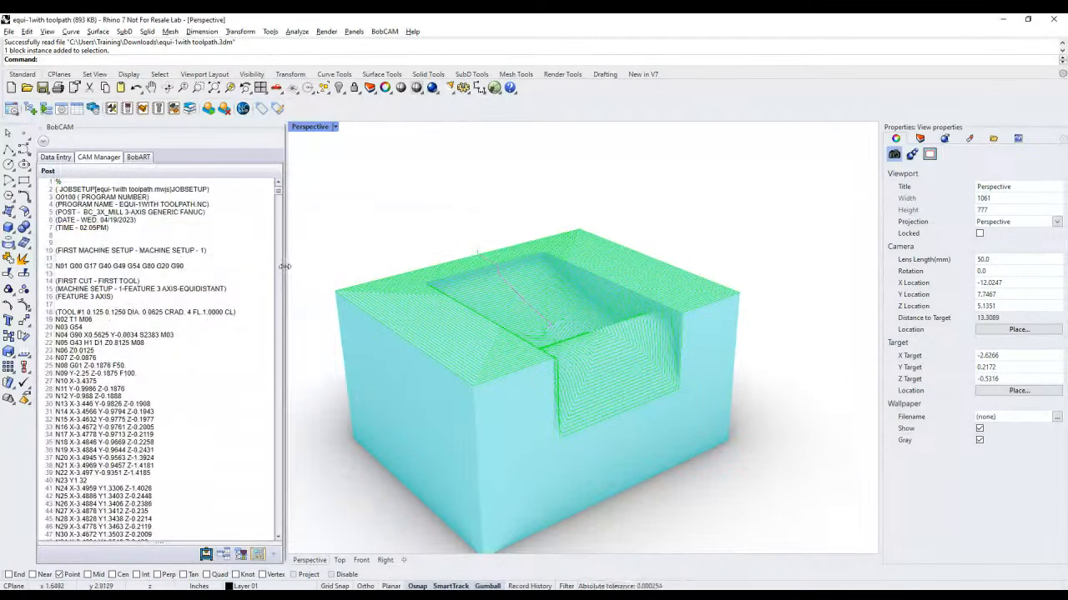
left_click_drag(284, 266, 396, 266)
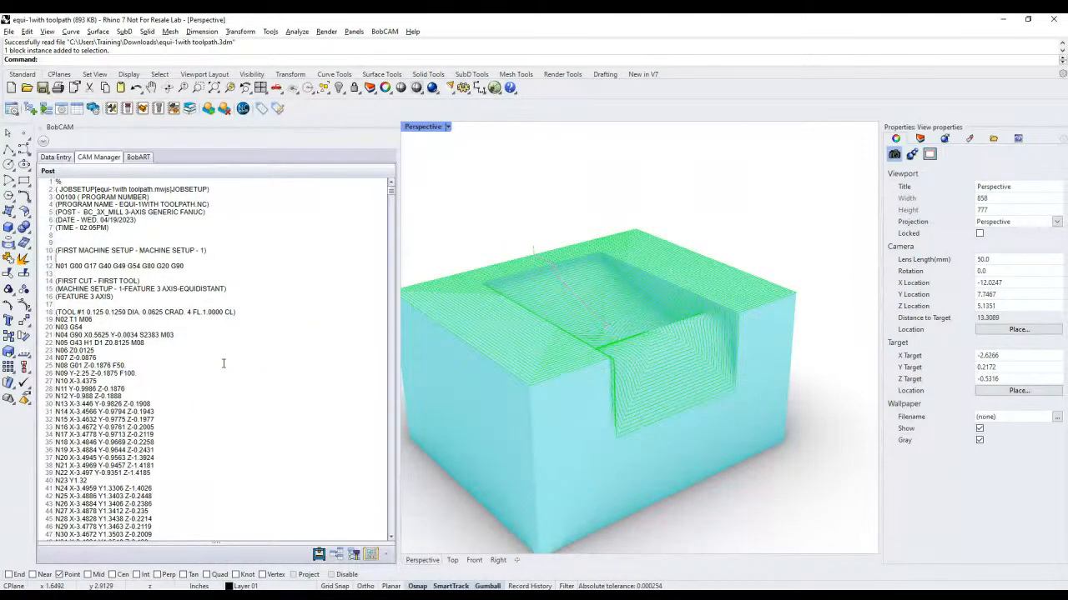
scroll(223, 363, "up", 5, "ctrl")
Step: Examine the plunge and cutting feedrates on lines N08 and N09 of the posted code
scroll(224, 361, "down", 2)
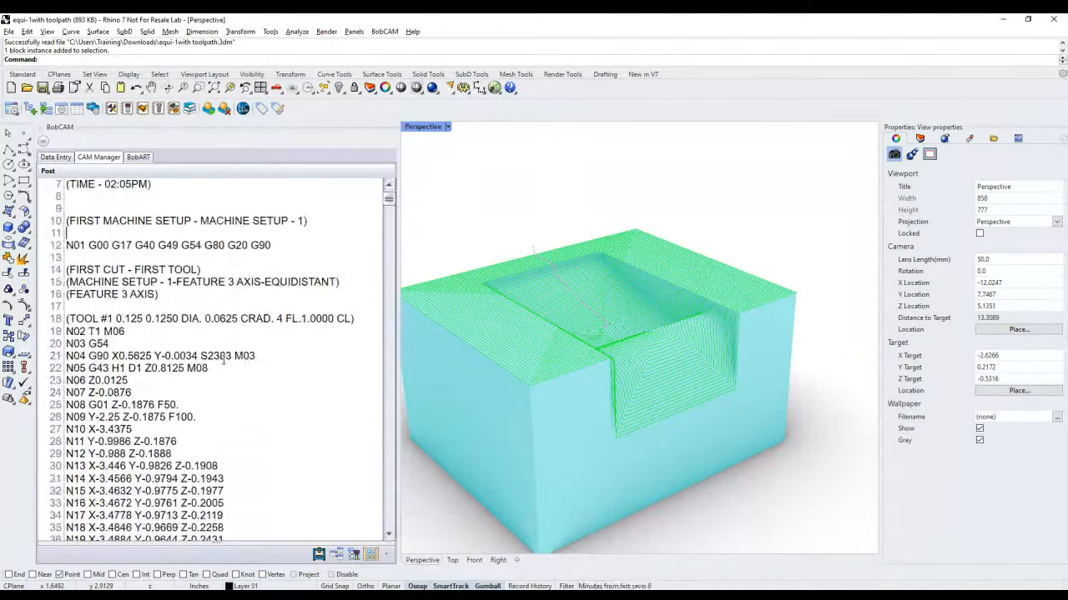
scroll(223, 361, "down", 1)
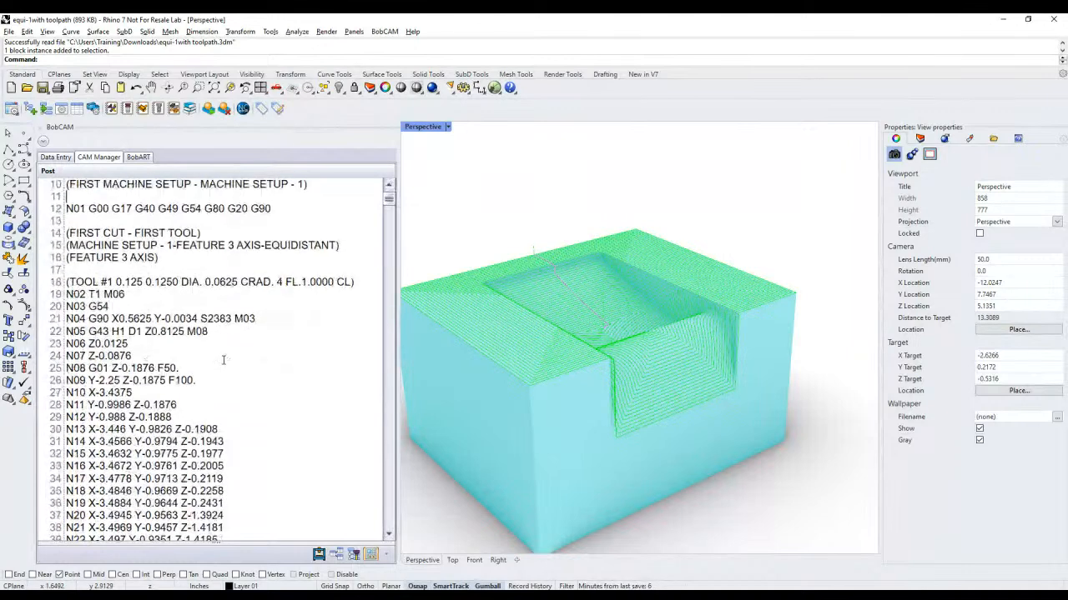
double_click(177, 368)
left_click_drag(197, 380, 169, 380)
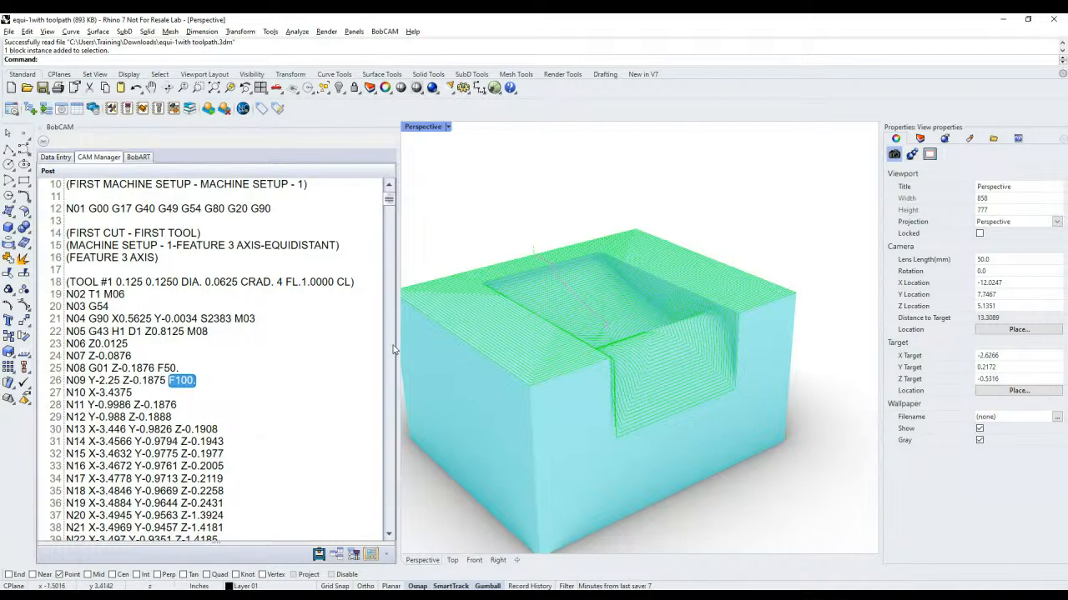
mouse_move(395, 351)
left_mouse_down()
mouse_move(527, 357)
mouse_move(380, 358)
left_mouse_up()
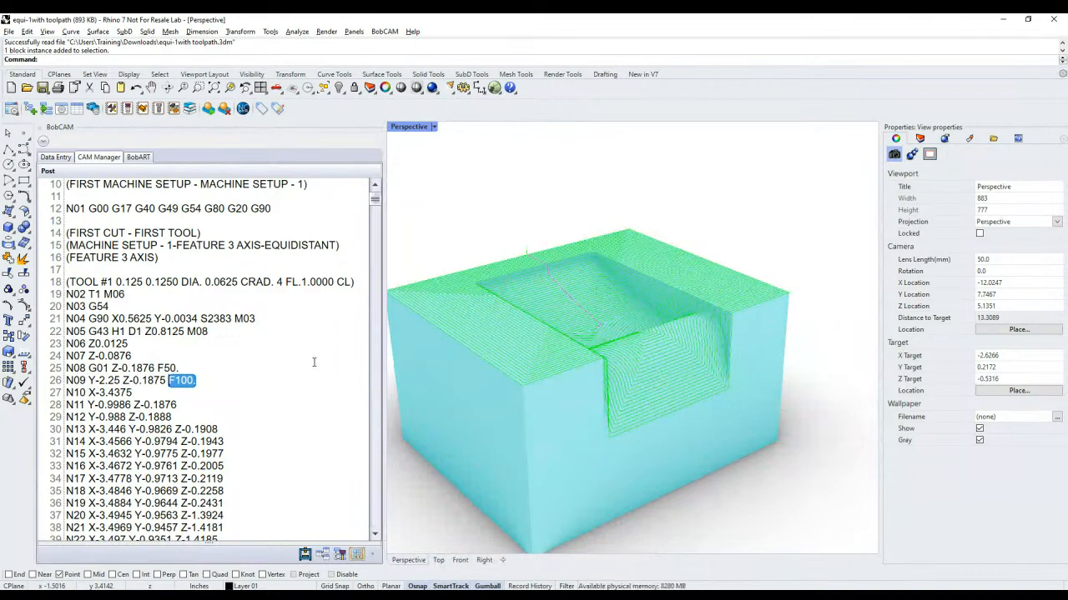
scroll(305, 355, "up", 2, "ctrl")
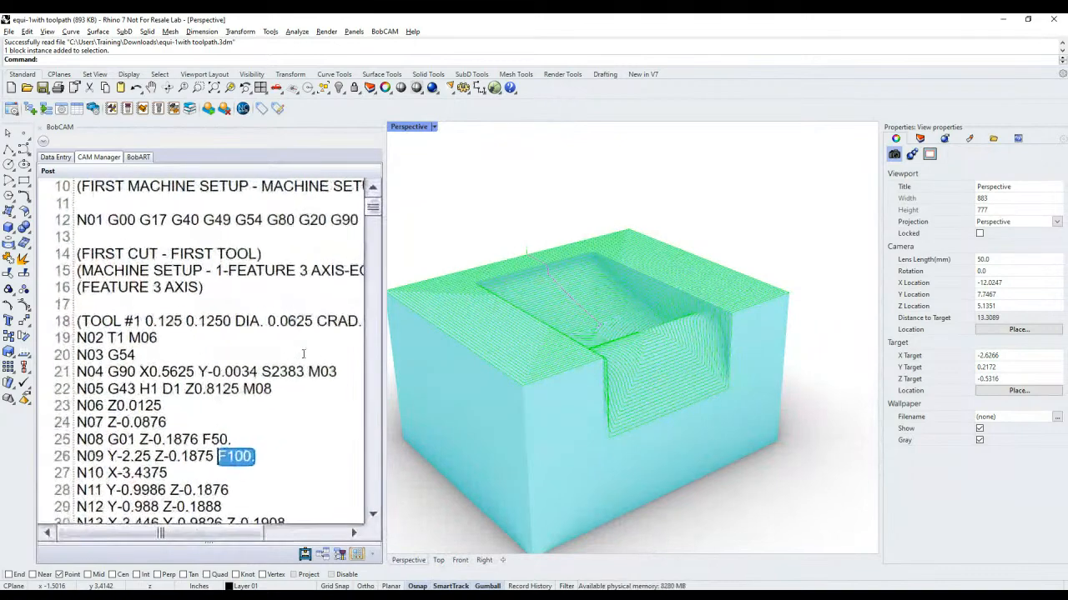
scroll(303, 355, "down", 3, "ctrl")
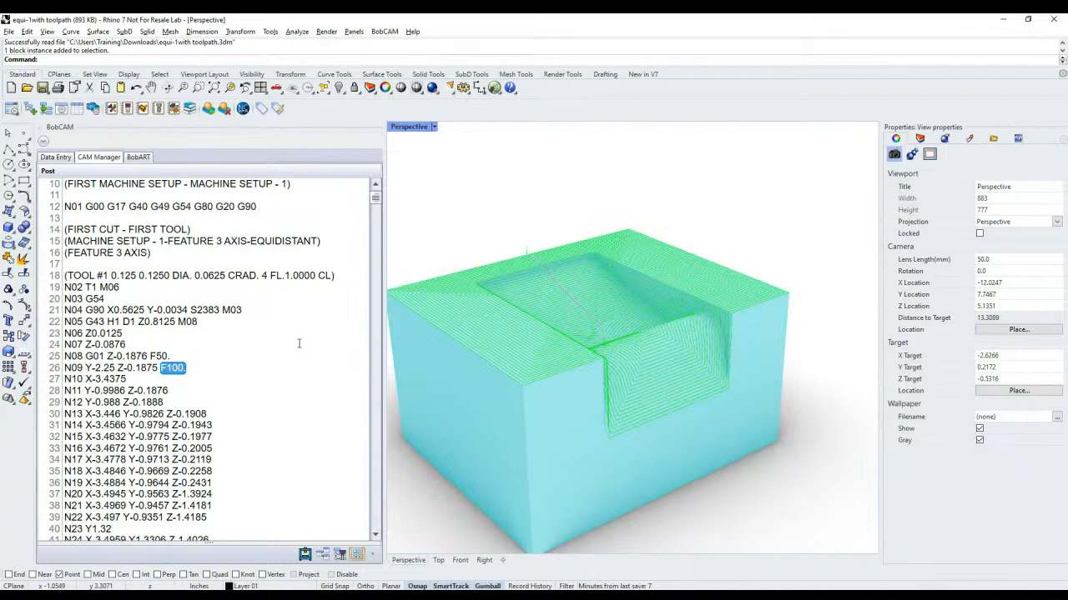
scroll(299, 343, "up", 2, "ctrl")
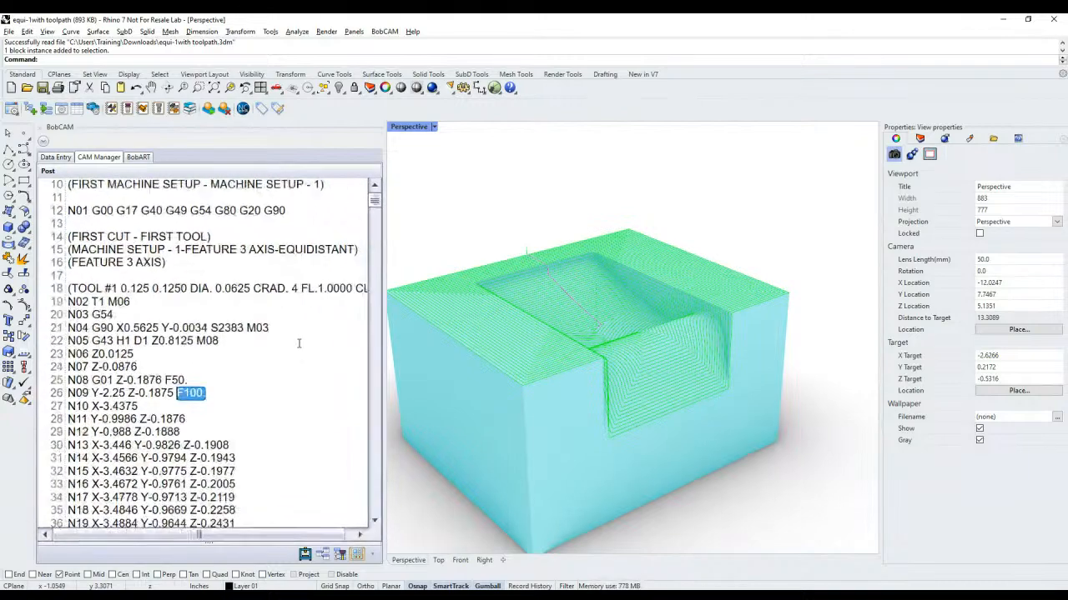
scroll(299, 343, "up", 1)
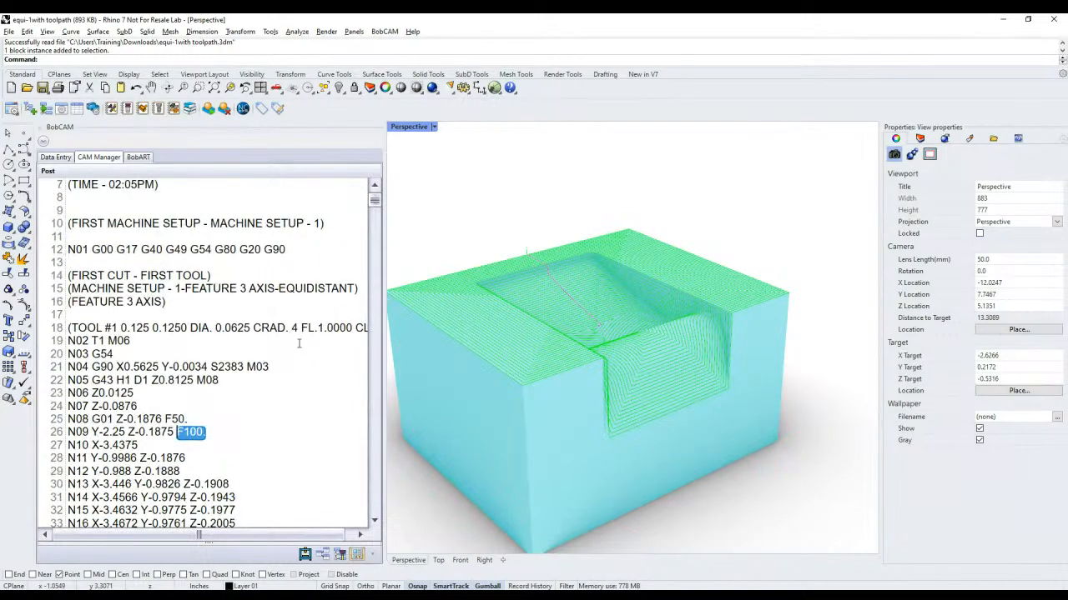
scroll(298, 342, "down", 2)
left_click(298, 344)
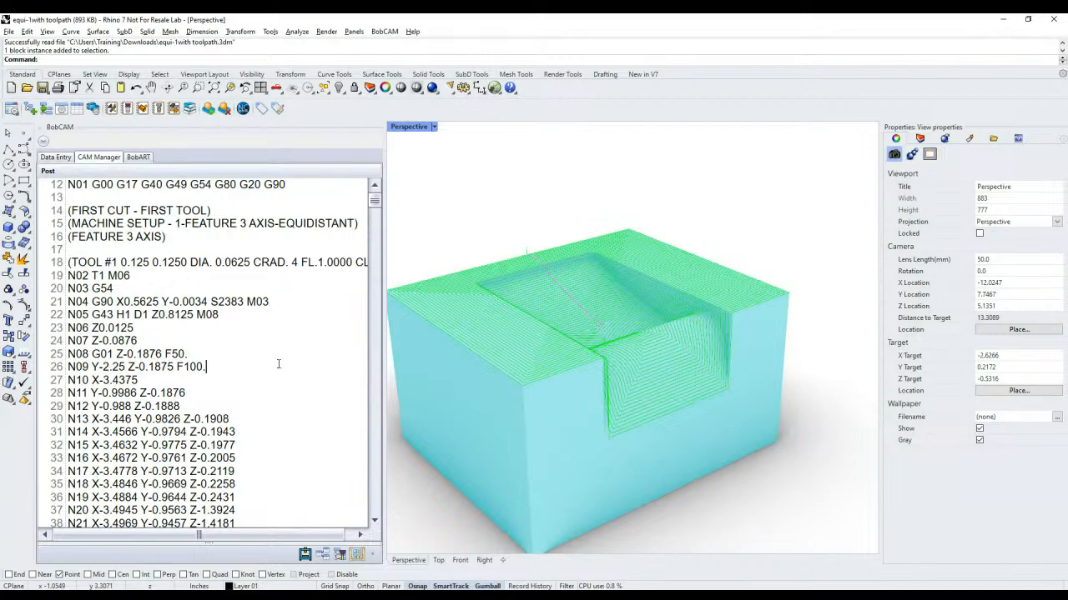
scroll(279, 364, "up", 1, "ctrl")
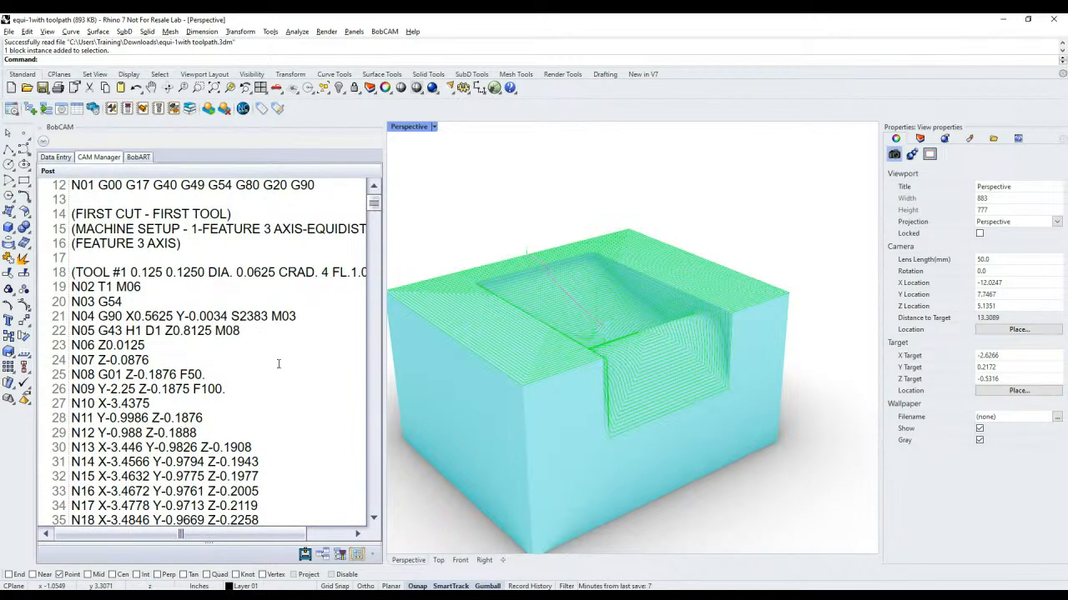
scroll(279, 364, "down", 3, "ctrl")
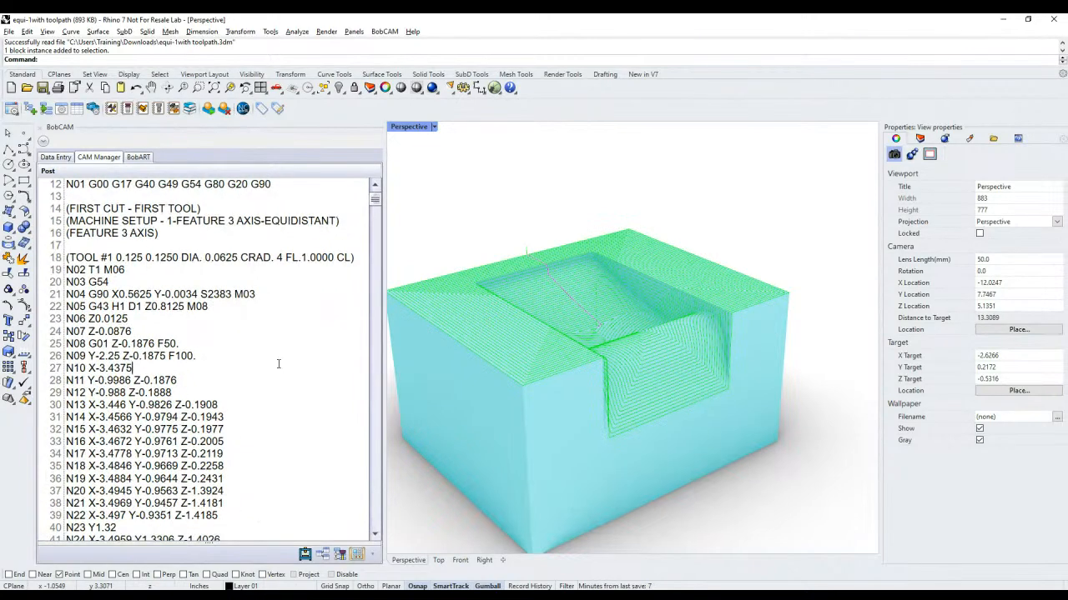
left_click(278, 364)
left_click_drag(206, 334, 222, 359)
left_click(222, 362)
Step: Check the remaining posted code through to the end of the program for further feedrate changes
scroll(221, 361, "down", 12)
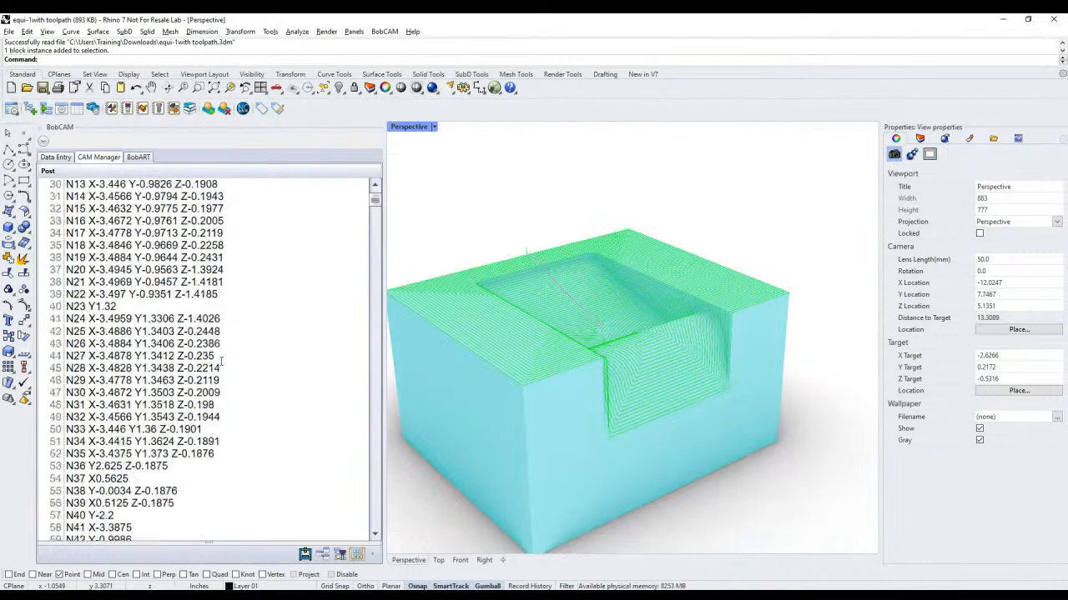
left_click_drag(377, 207, 376, 530)
left_click(213, 390)
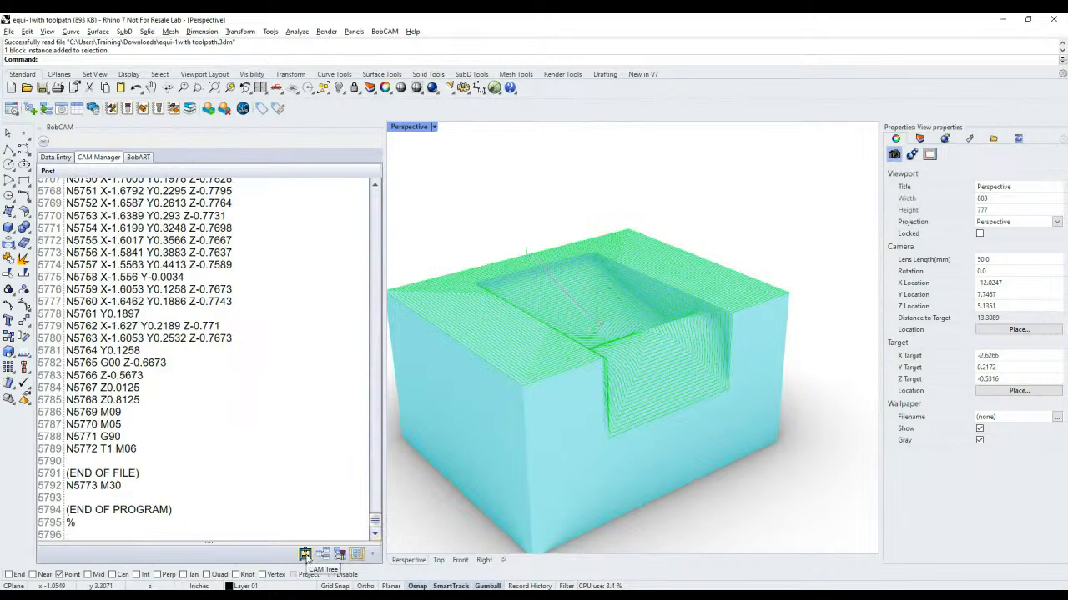
Step: Turn off Up / Down Cutting in the 3 axis feature, enable Corner Slowdown with a 50% minimum feedrate, and recompute
left_click(305, 555)
double_click(137, 336)
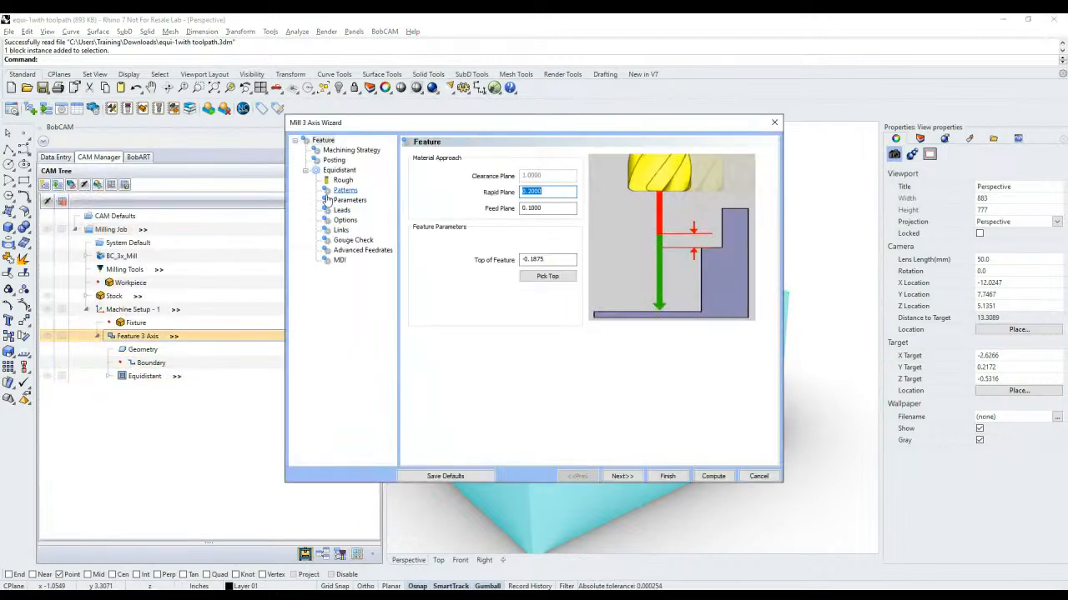
left_click(345, 250)
left_click(422, 281)
double_click(535, 292)
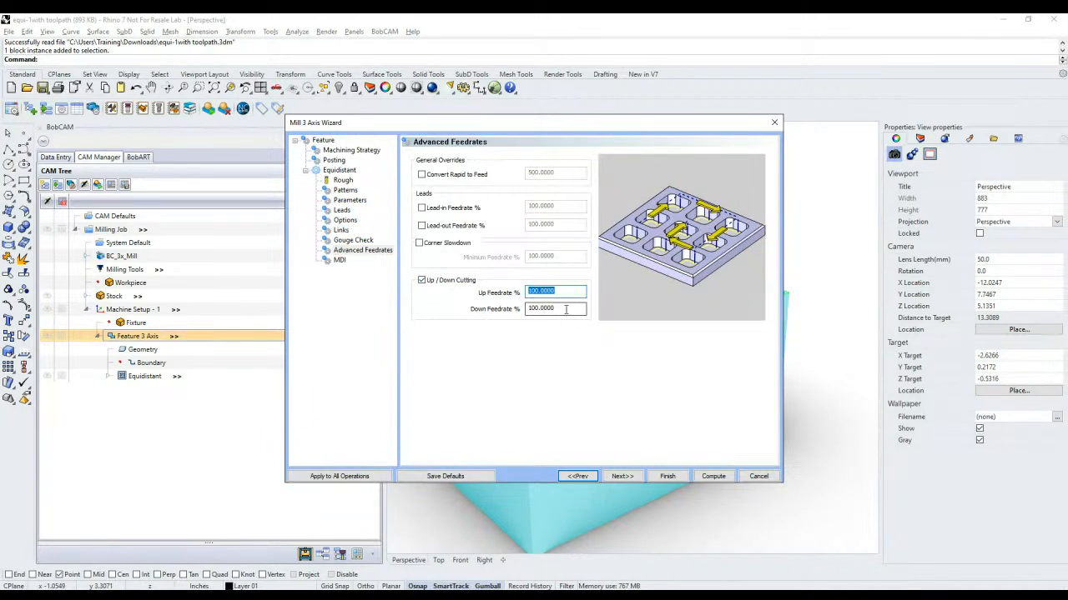
left_click(465, 280)
left_click(447, 243)
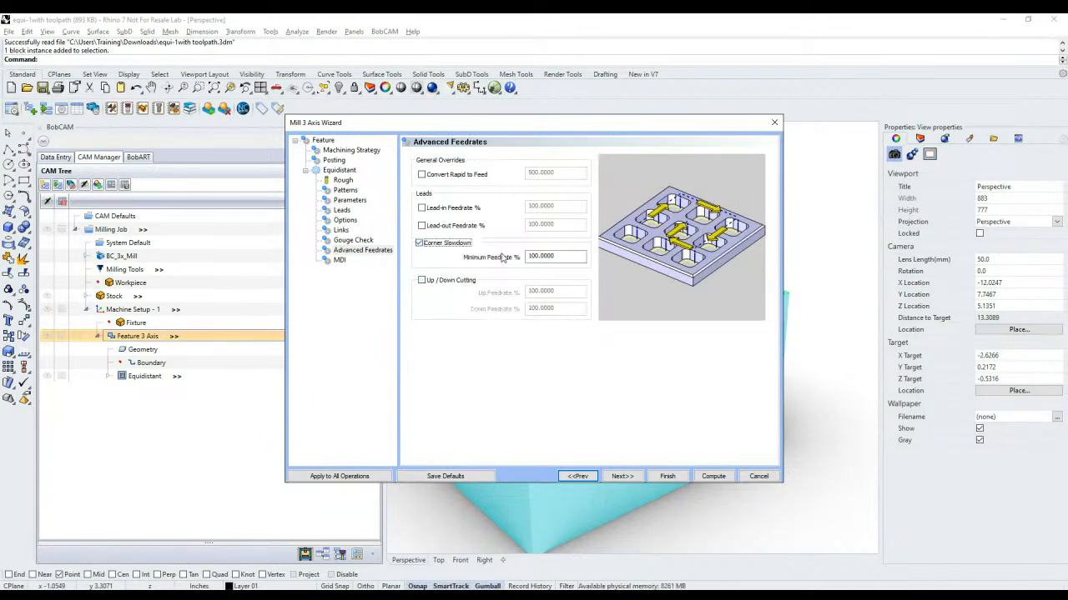
left_click_drag(559, 257, 517, 260)
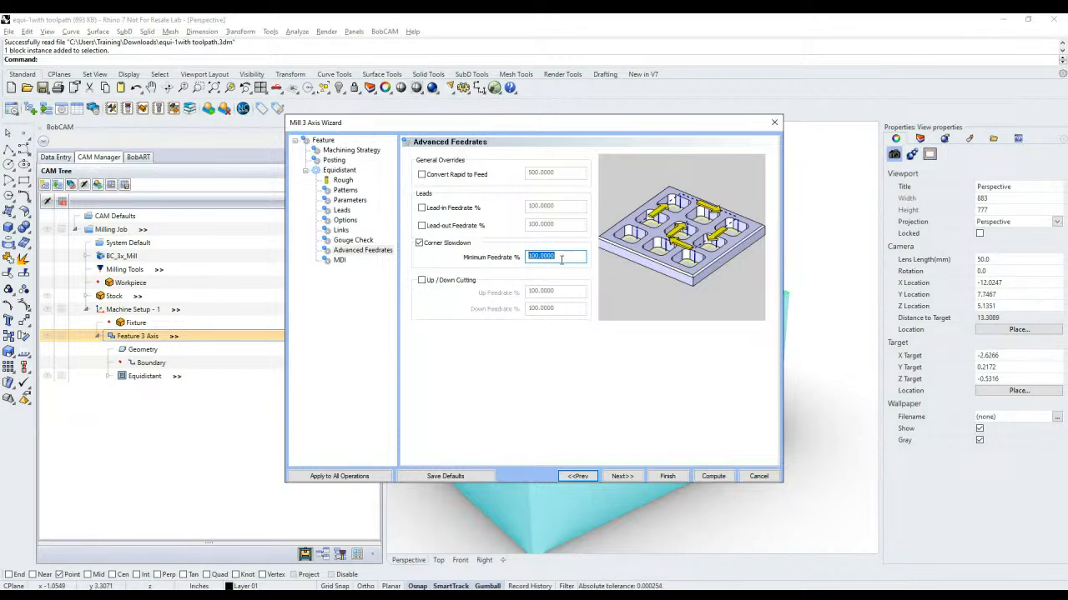
type("50")
left_click(713, 476)
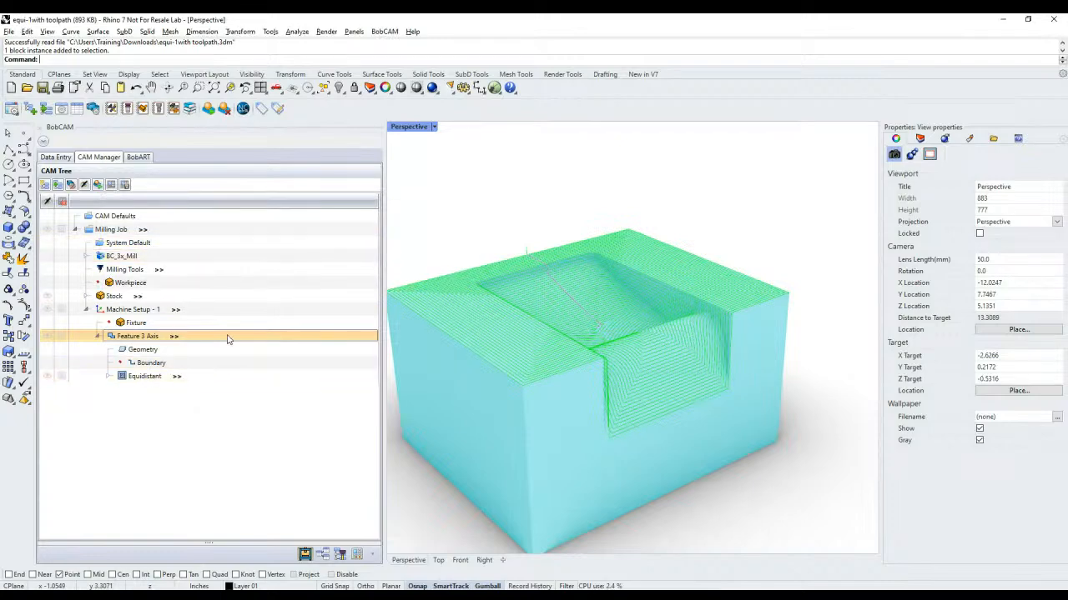
Step: Post the Milling Job again with the Corner Slowdown feedrates
left_click(225, 229)
right_click(225, 229)
left_click(280, 257)
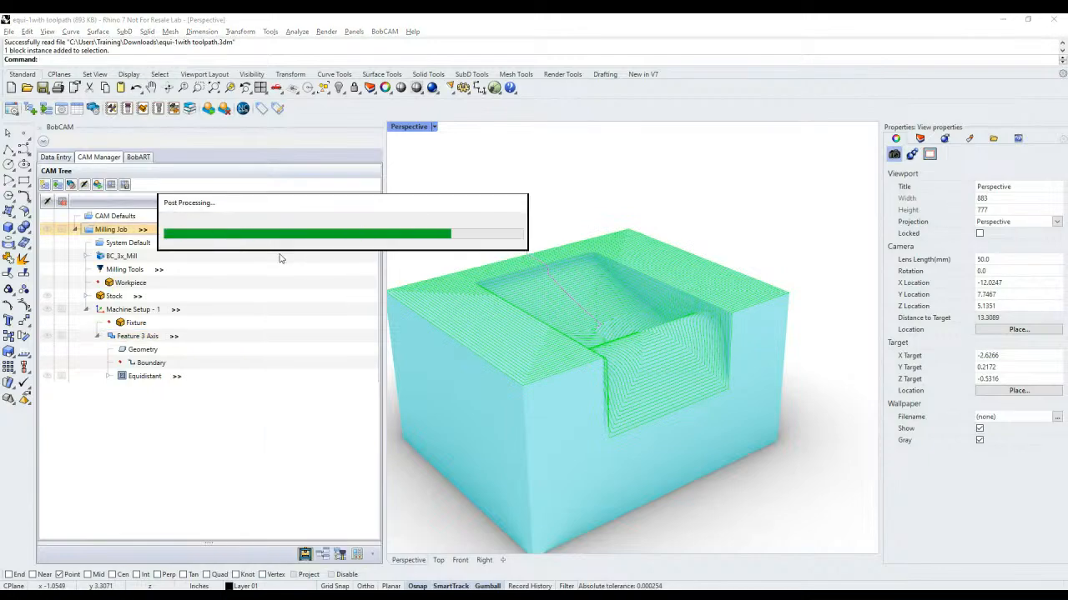
Step: Examine how the feedrate varies line by line from N09 onward in the reposted code
left_click_drag(375, 374, 374, 195)
scroll(307, 281, "down", 5)
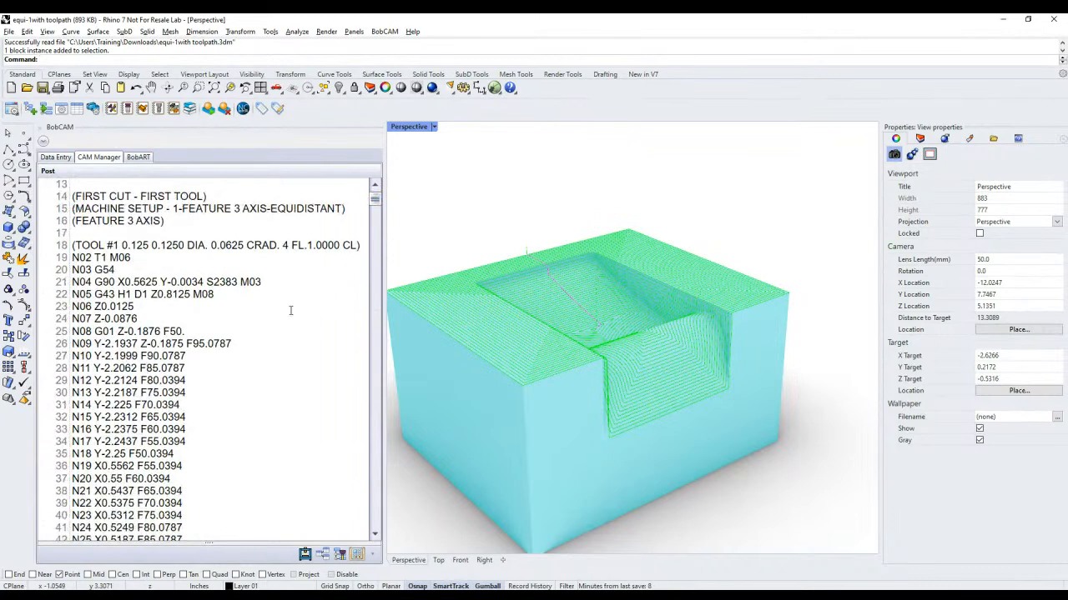
left_click(244, 306)
left_click_drag(244, 306, 70, 307)
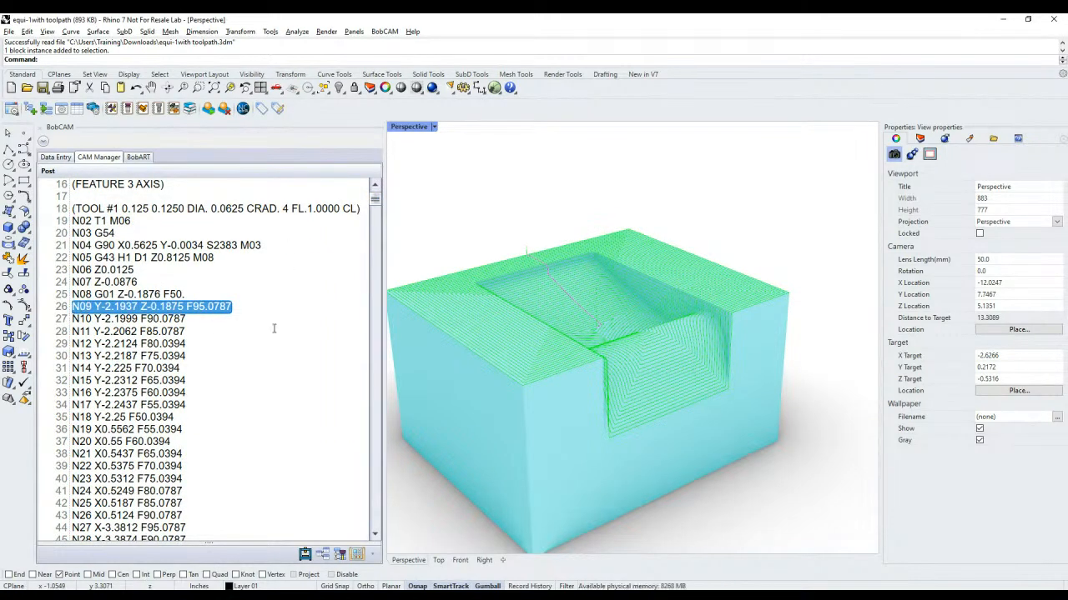
scroll(274, 329, "down", 2)
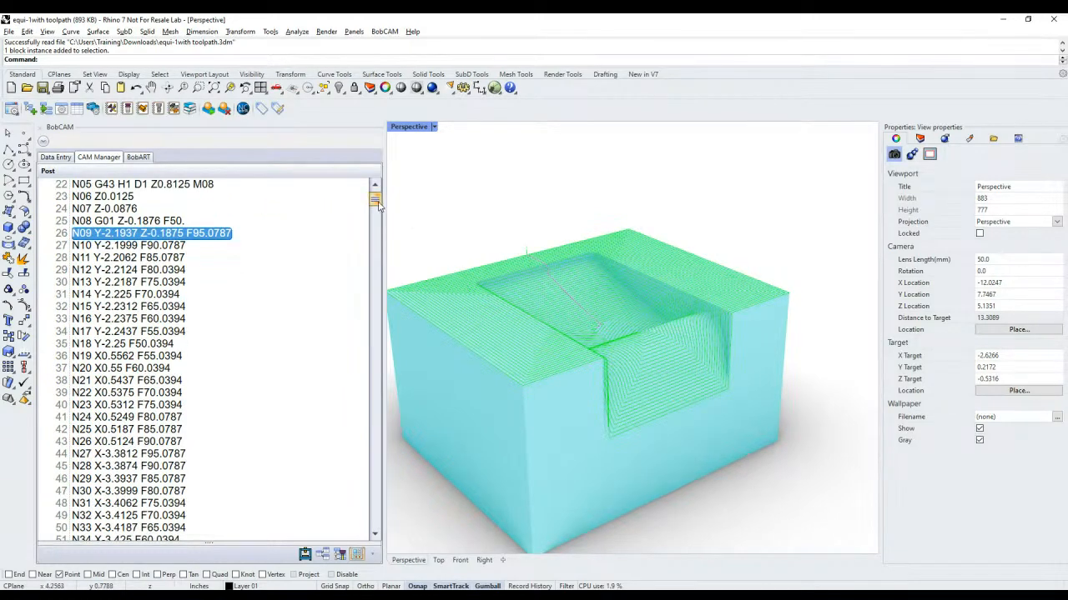
Step: Examine the feedrates in the posted code from about N83 to N106, starting with the value on line N87
left_click_drag(375, 200, 378, 208)
scroll(319, 332, "up", 4)
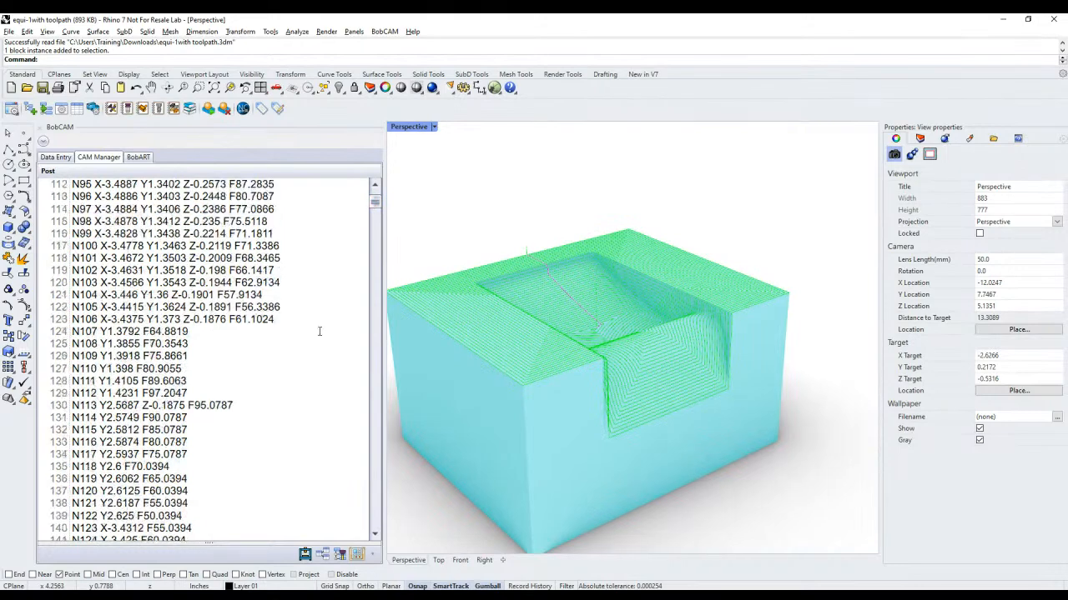
scroll(319, 331, "up", 2)
scroll(296, 241, "down", 1)
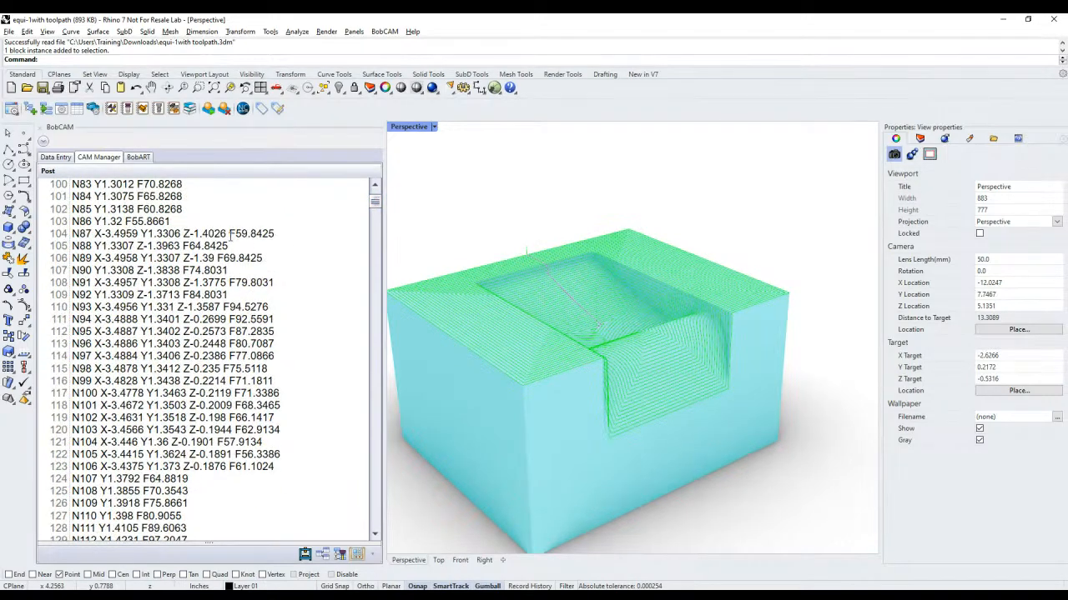
left_click_drag(230, 236, 276, 234)
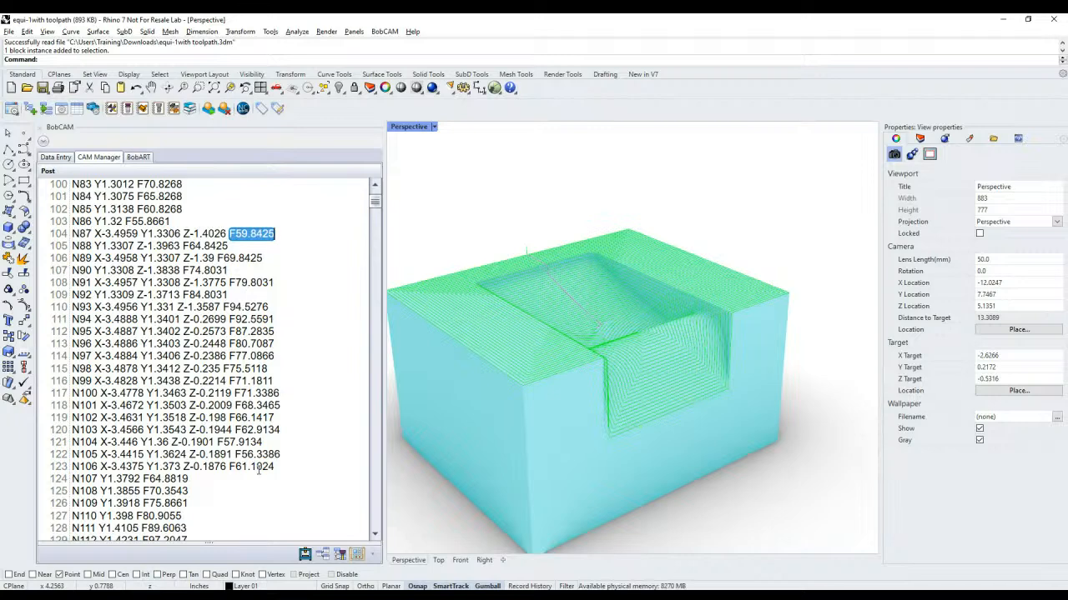
left_click(285, 467)
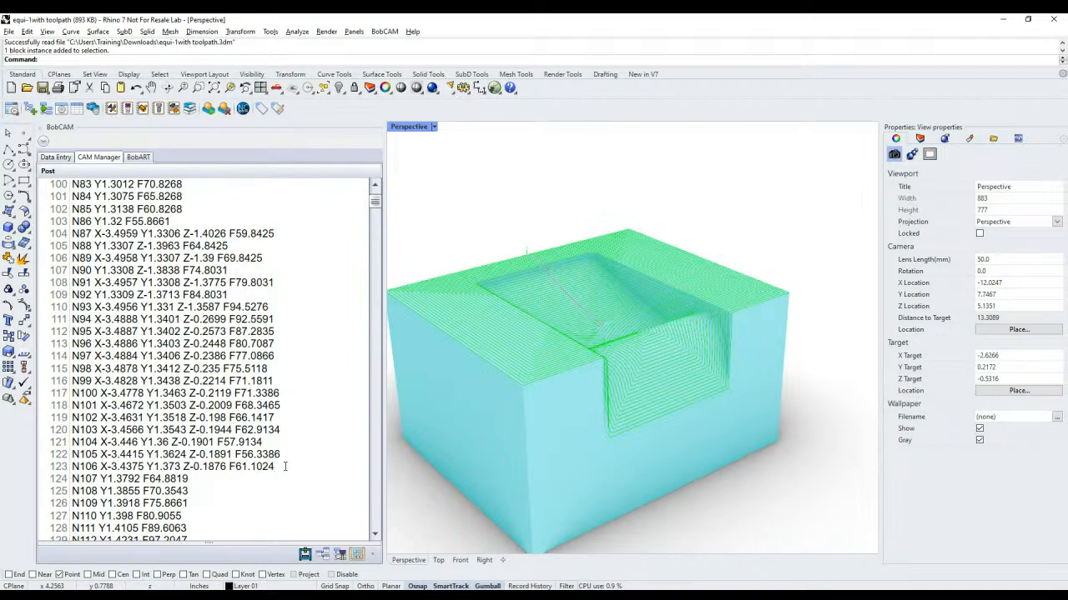
Step: Return to the CAM Tree, backplot the Equidistant operation, and advance the tool into the corner of the open-sided wall
left_click(304, 554)
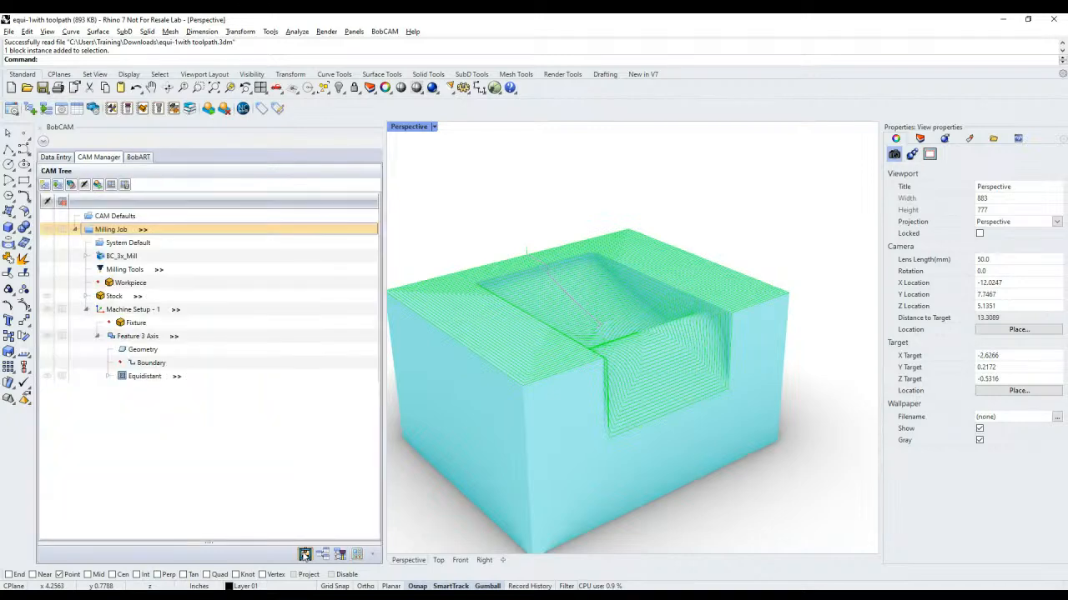
left_click(215, 377)
right_click(216, 379)
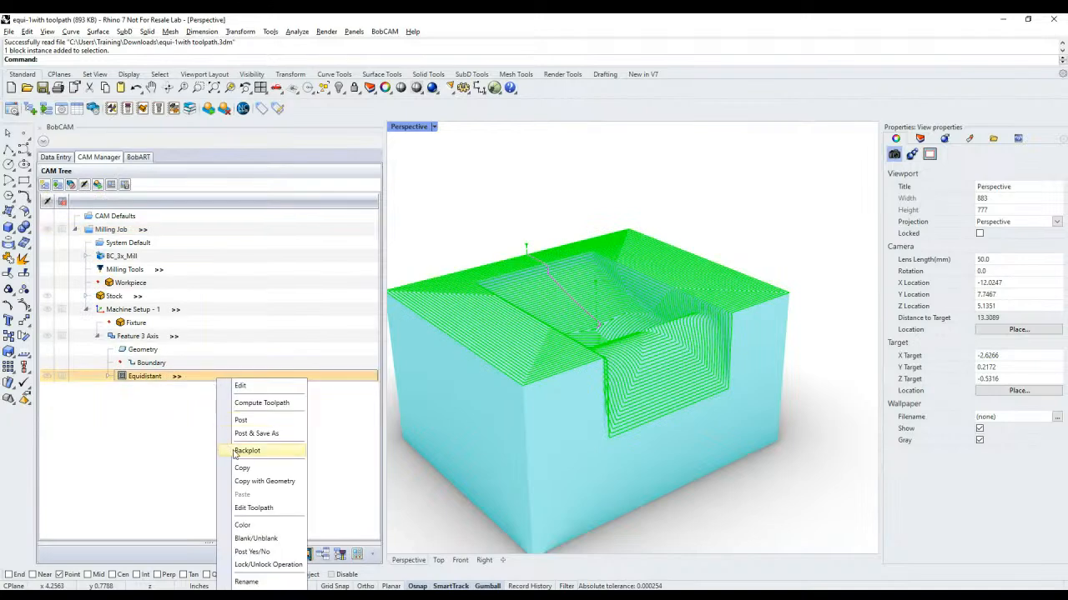
left_click(274, 452)
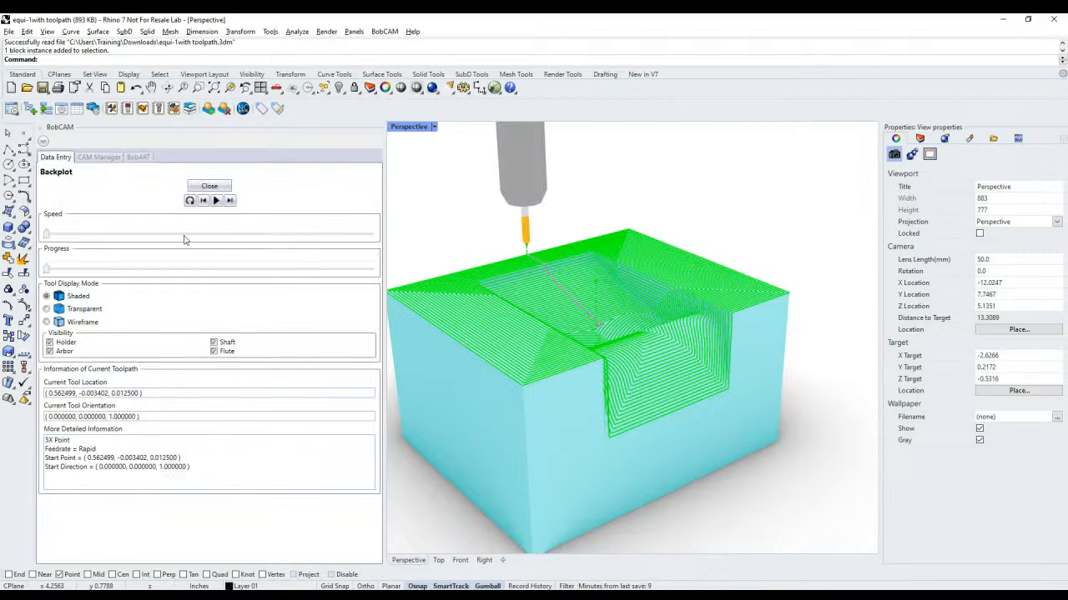
left_click(52, 269)
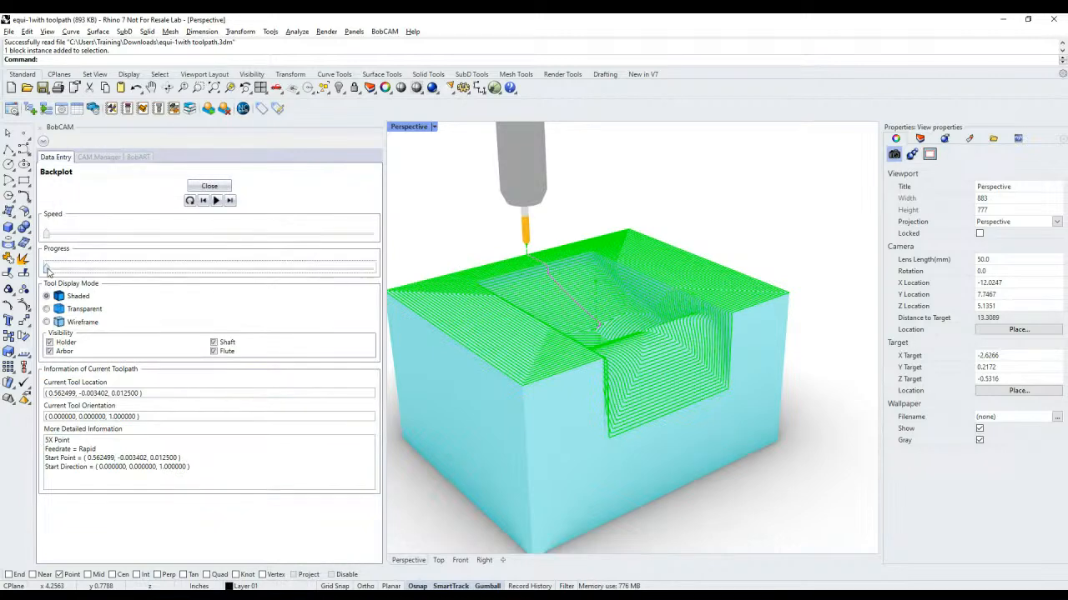
left_click_drag(54, 271, 83, 276)
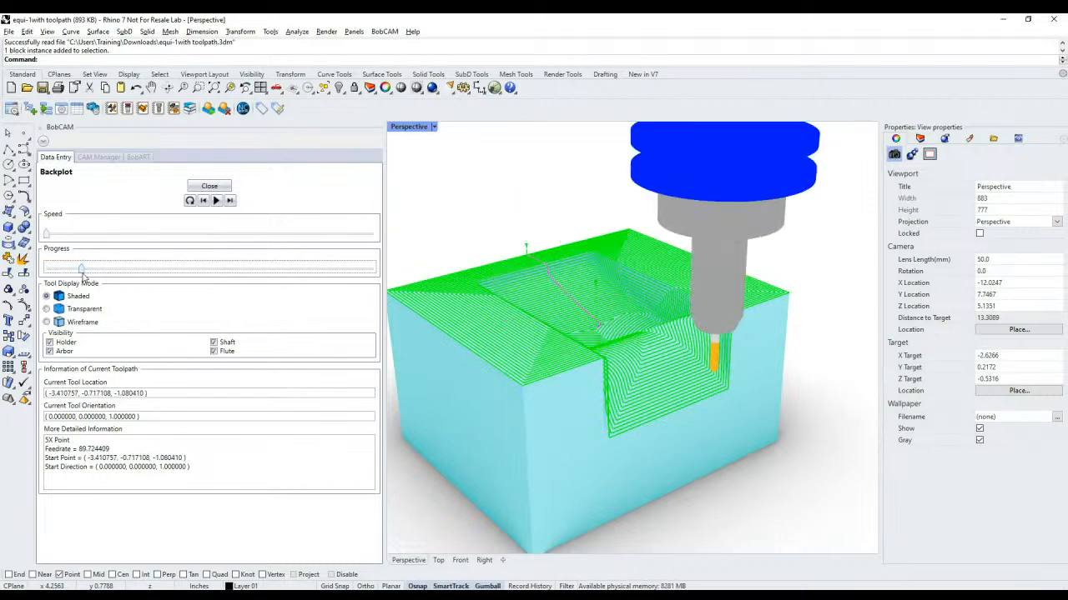
left_click(231, 201)
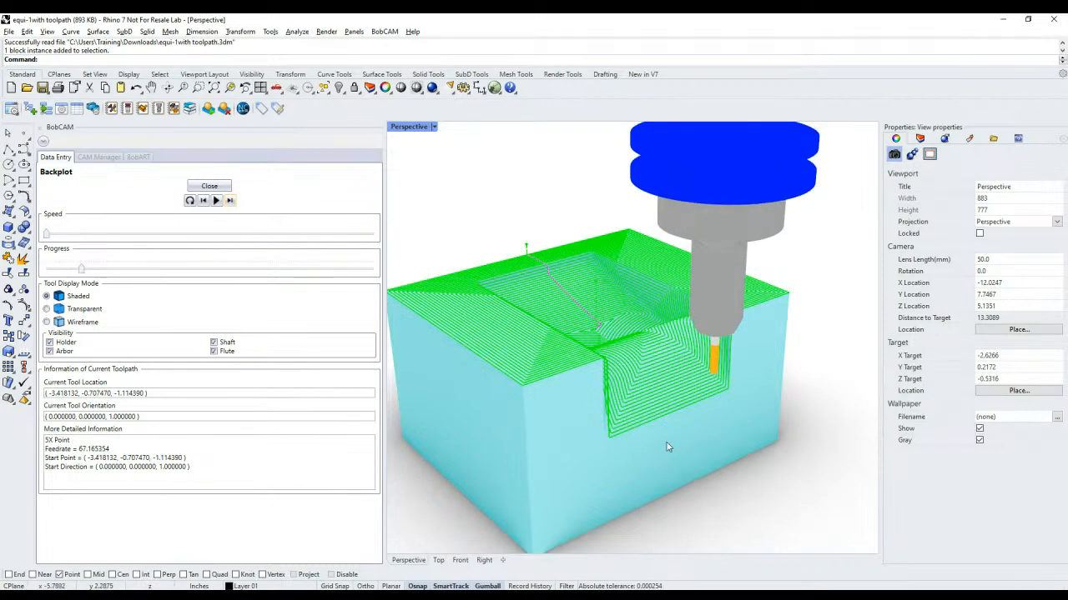
Step: Turn the view to face the open side of the pocket and close the backplot
middle_click(634, 436)
left_click(601, 347)
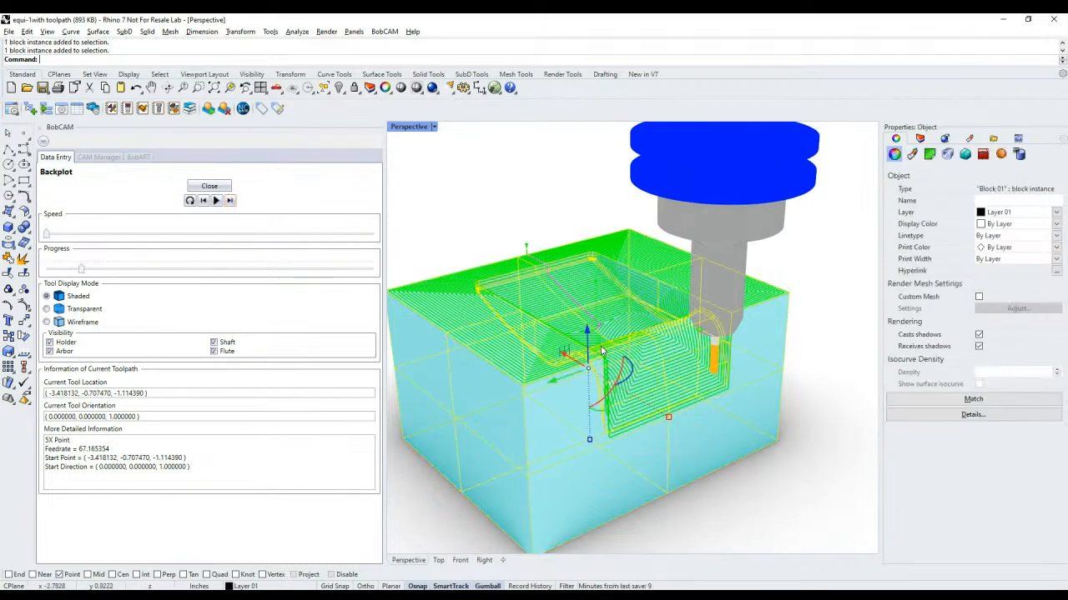
left_click(821, 504)
right_click_drag(791, 498, 718, 461)
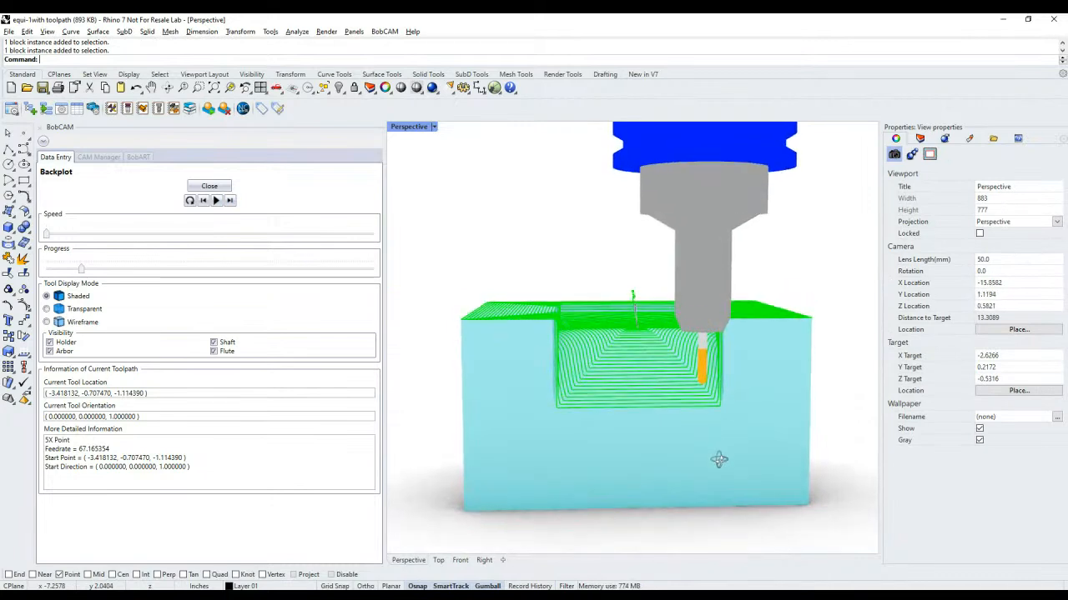
left_click(209, 188)
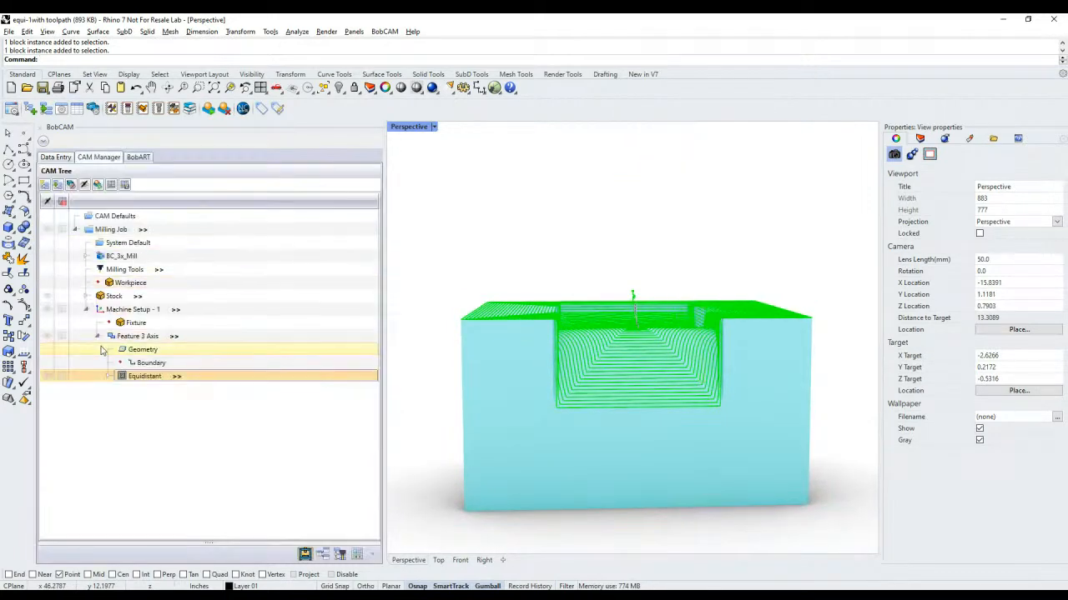
Step: Restart the backplot of the Equidistant operation and advance the tool to the corner of the open-side passes
left_click(98, 336)
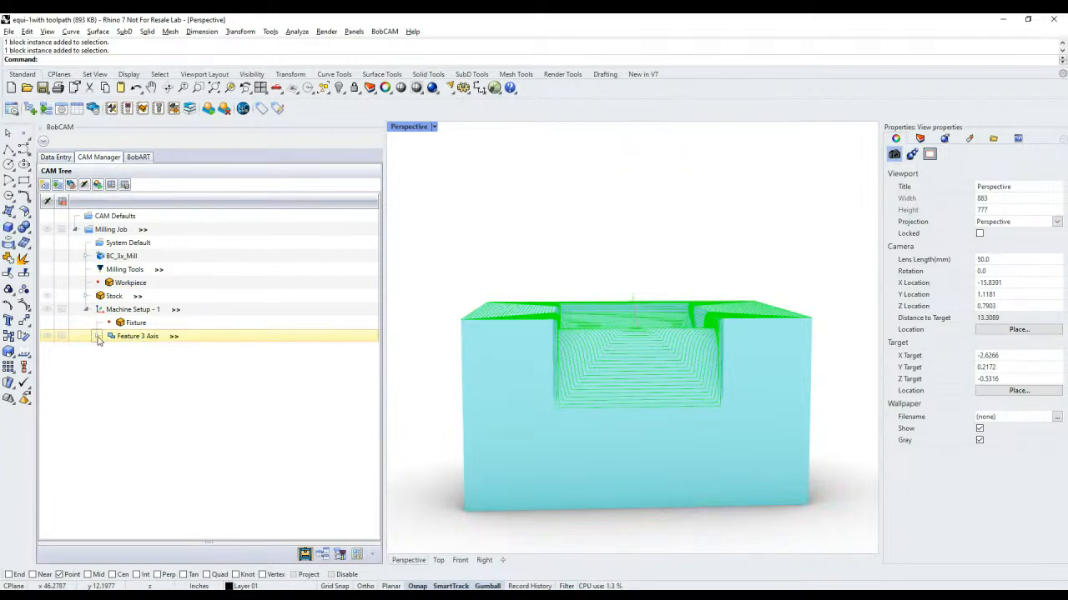
left_click(98, 337)
left_click(122, 376)
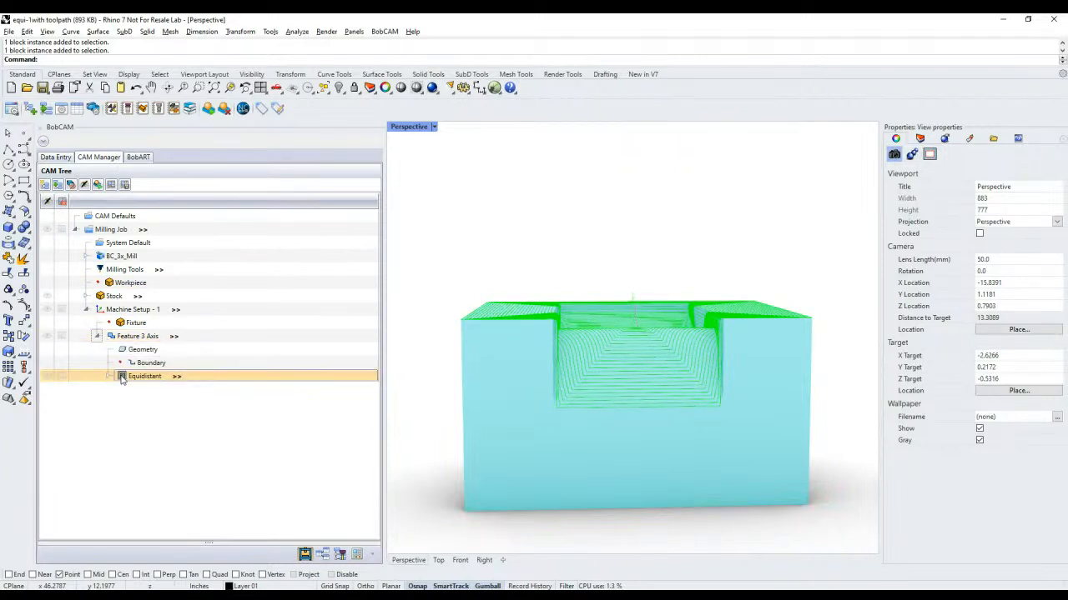
right_click(122, 377)
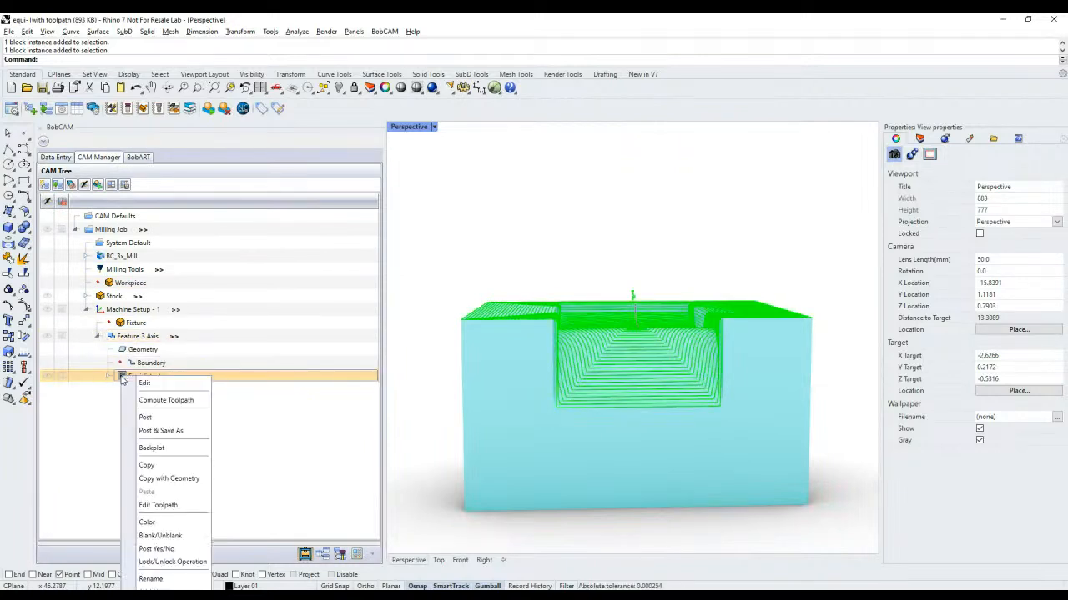
left_click(152, 448)
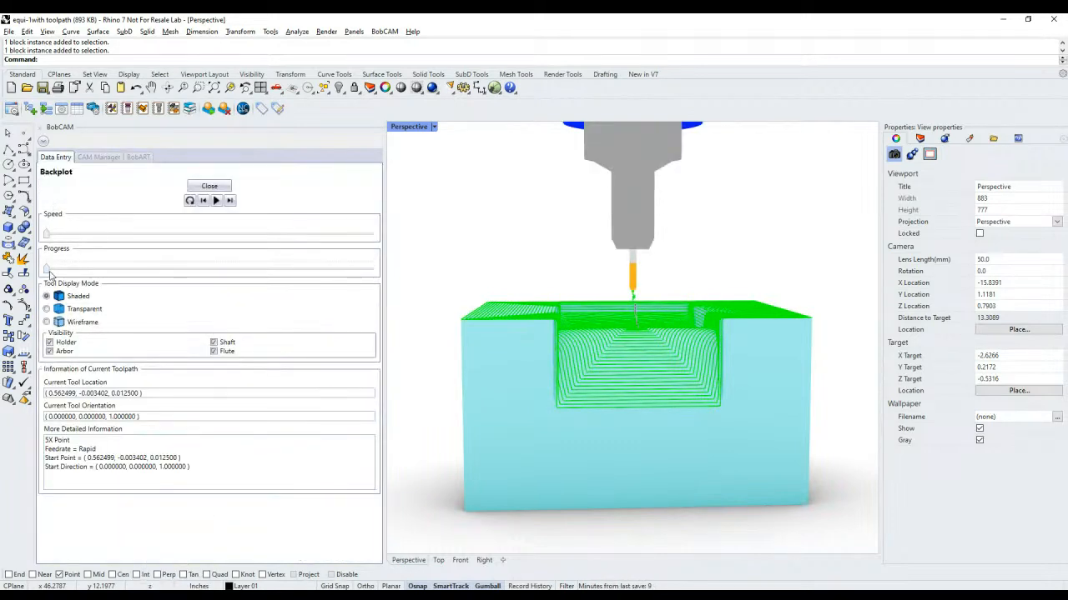
left_click_drag(47, 269, 76, 274)
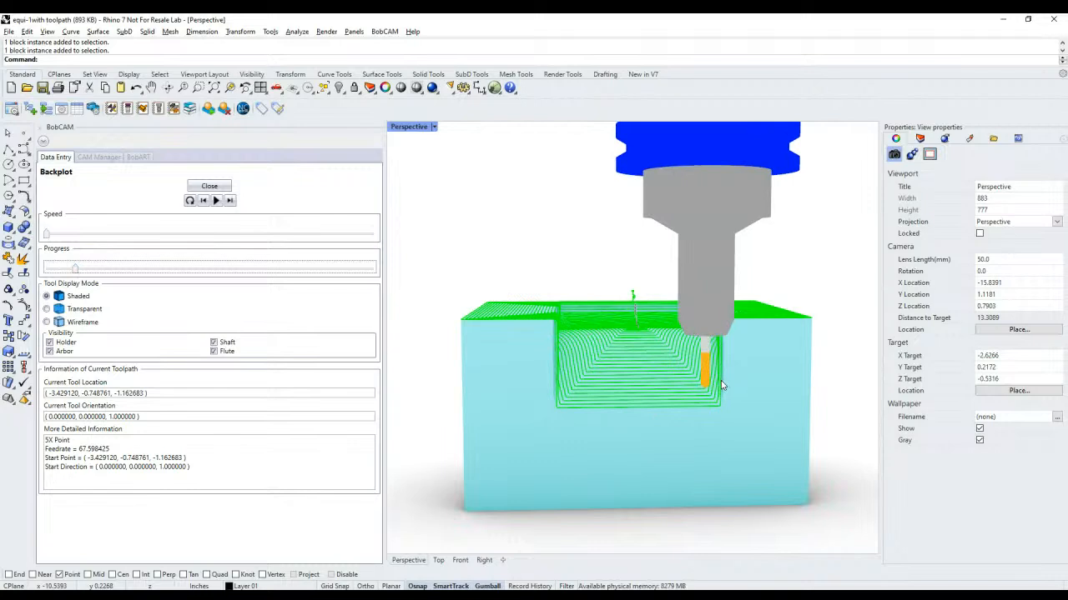
Step: Check the feedrate reported for the backplot's current tool position at the corner
left_click_drag(109, 449, 83, 451)
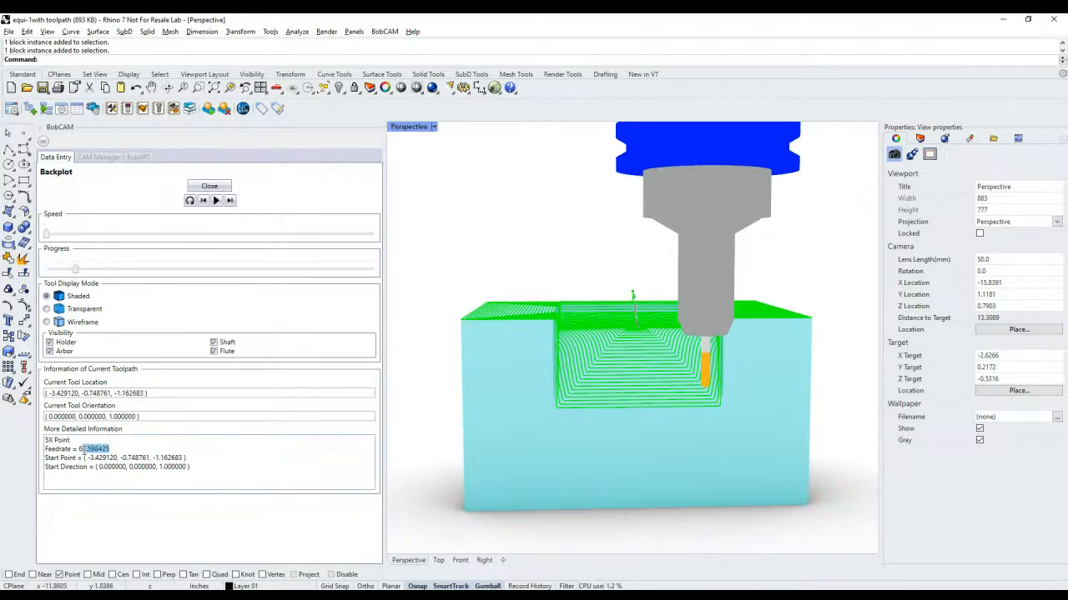
left_click(125, 449)
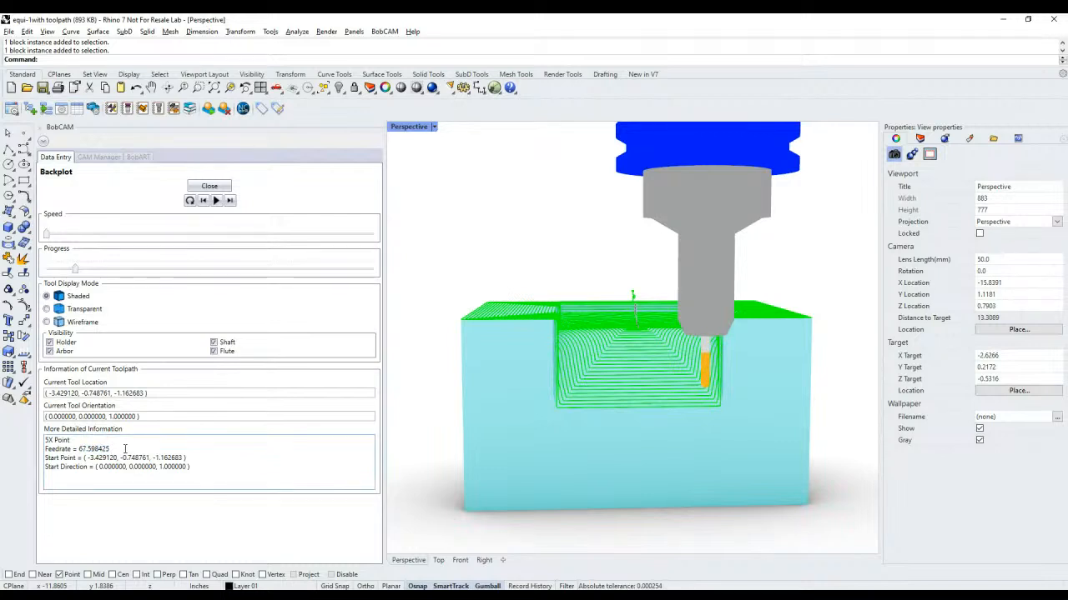
left_click_drag(113, 448, 50, 457)
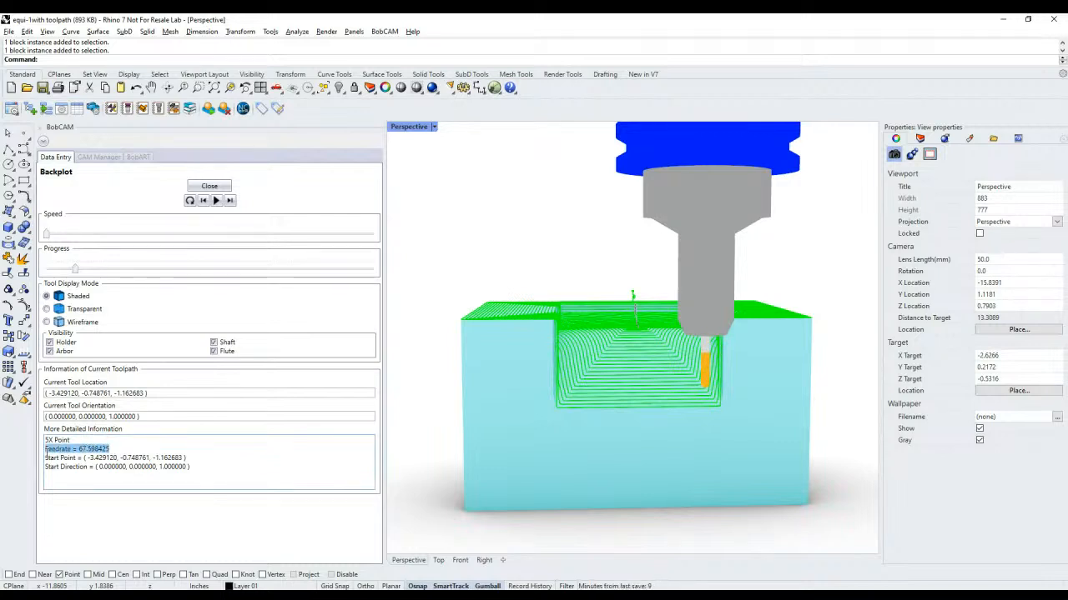
left_click(105, 450)
left_click_drag(80, 450, 115, 449)
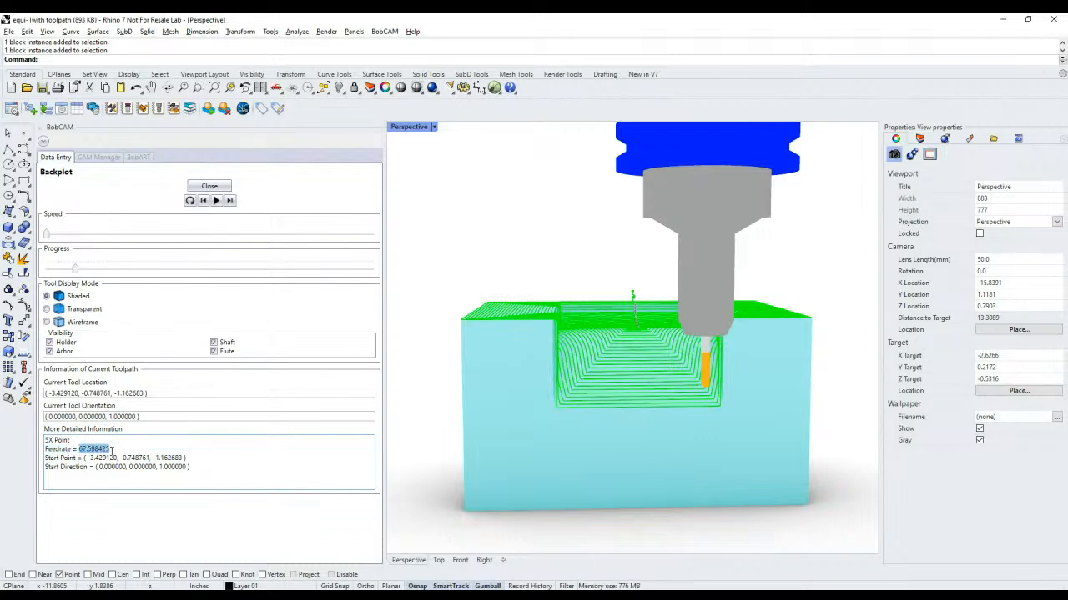
left_click(116, 449)
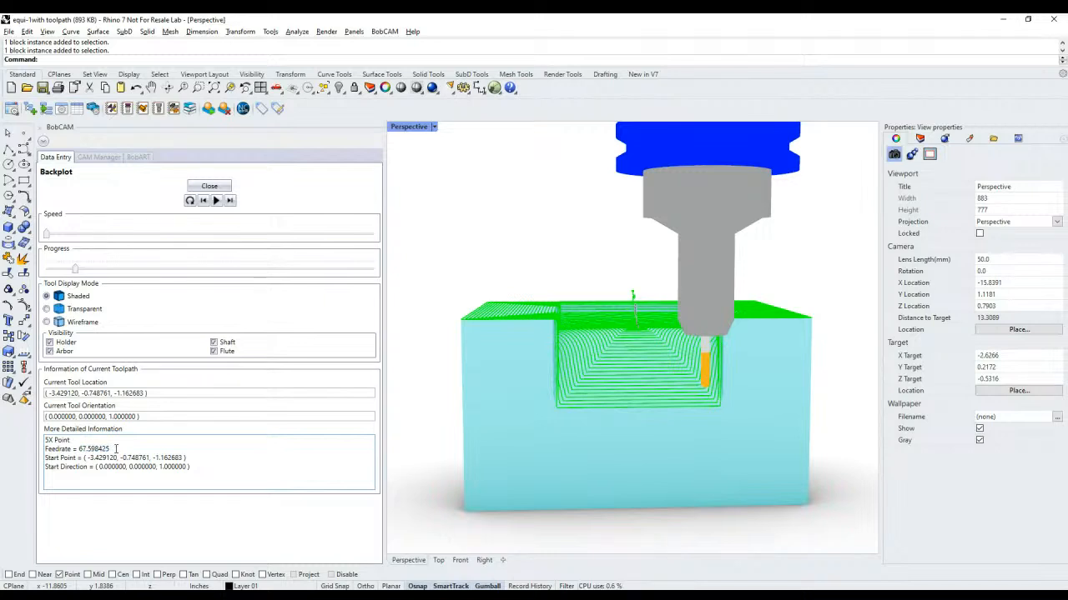
left_click_drag(116, 448, 78, 451)
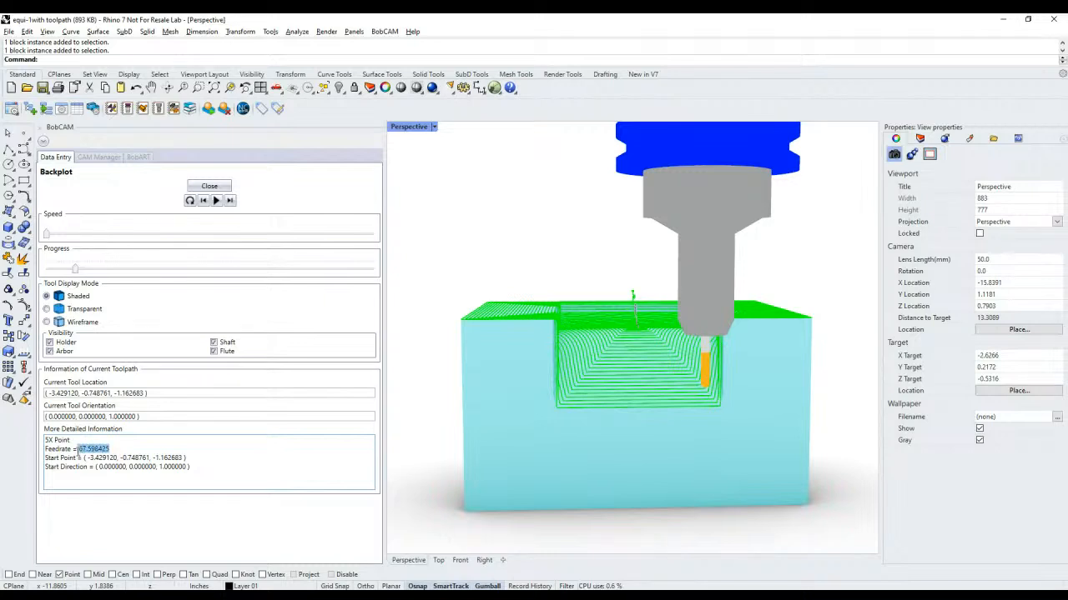
left_click(130, 453)
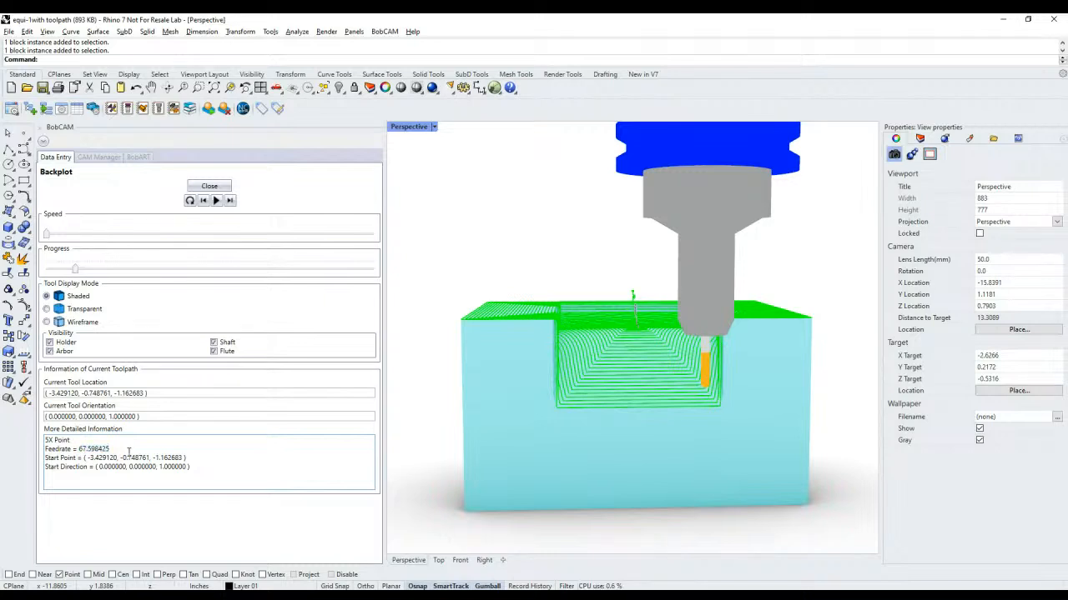
Step: Step the backplot point by point through the corner and across the straight pass, checking the feedrate at each position
left_click(231, 202)
left_click(231, 201)
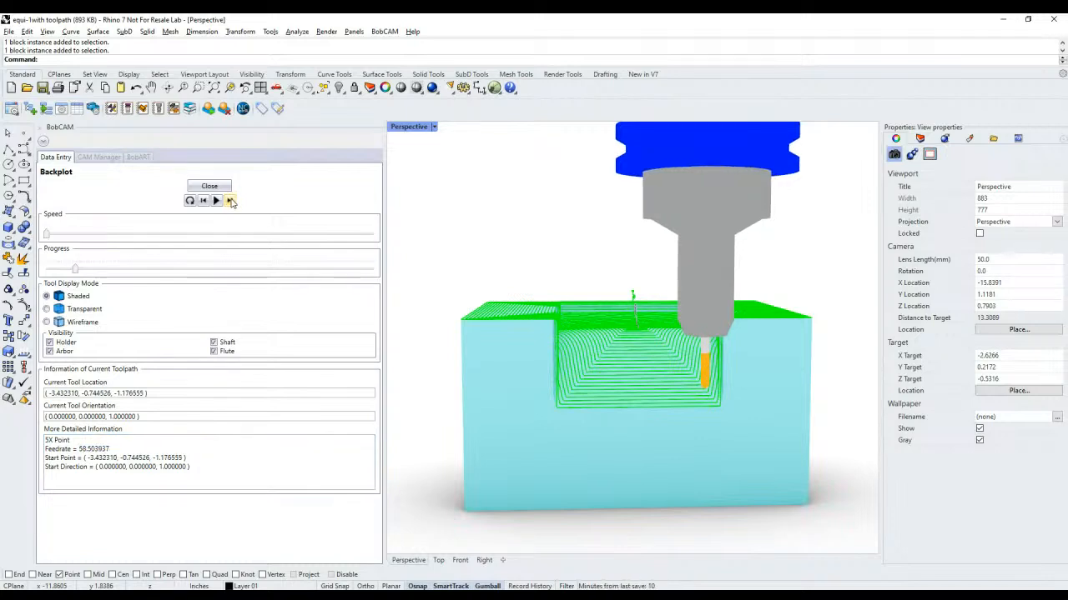
left_click(231, 202)
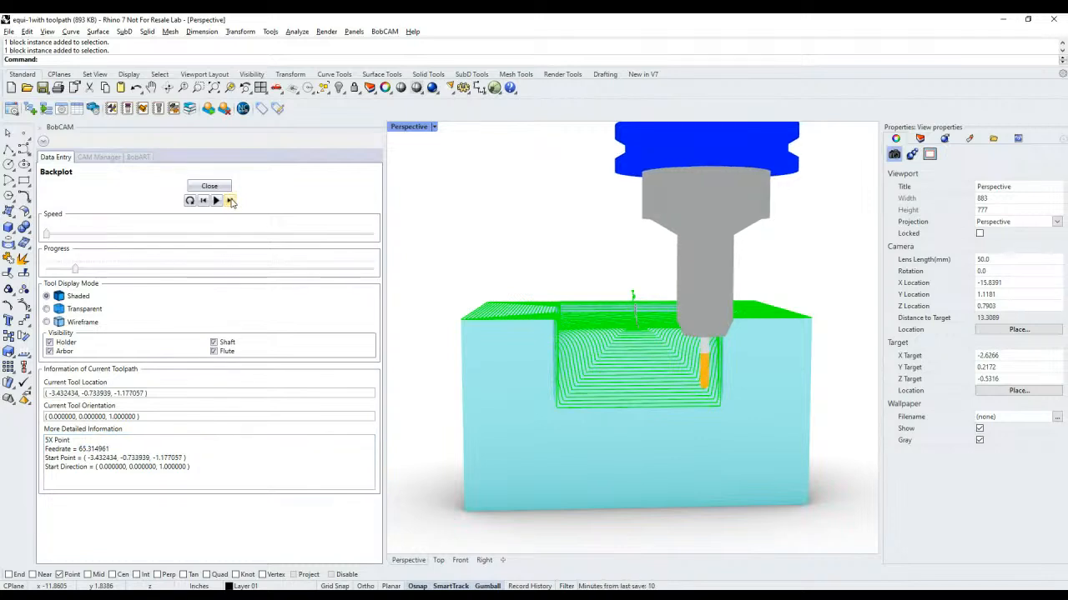
left_click(231, 202)
left_click(231, 202)
left_click(231, 202)
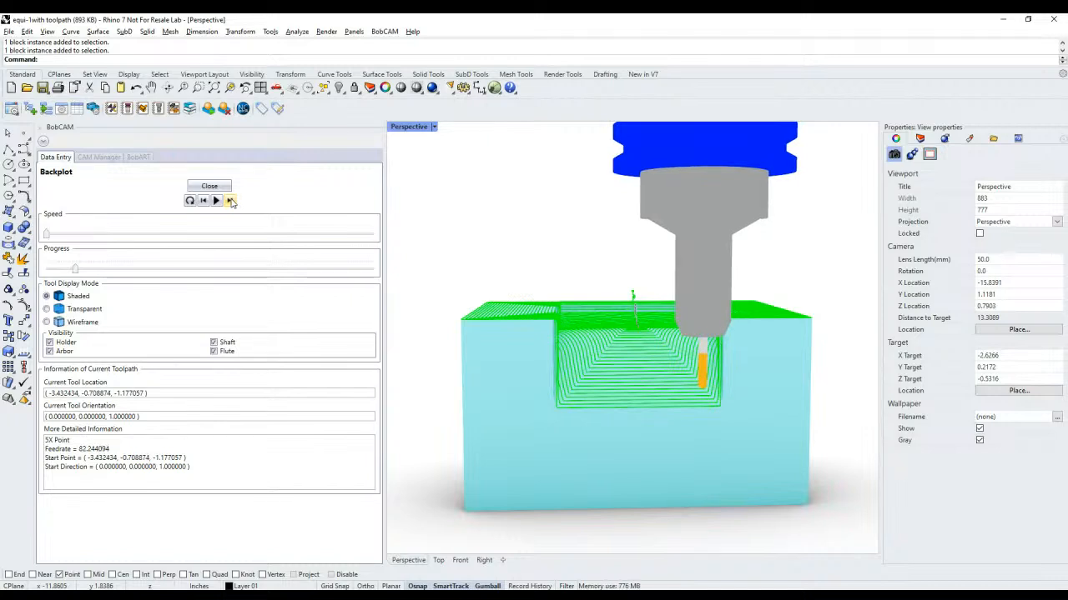
left_click(231, 202)
left_click(231, 202)
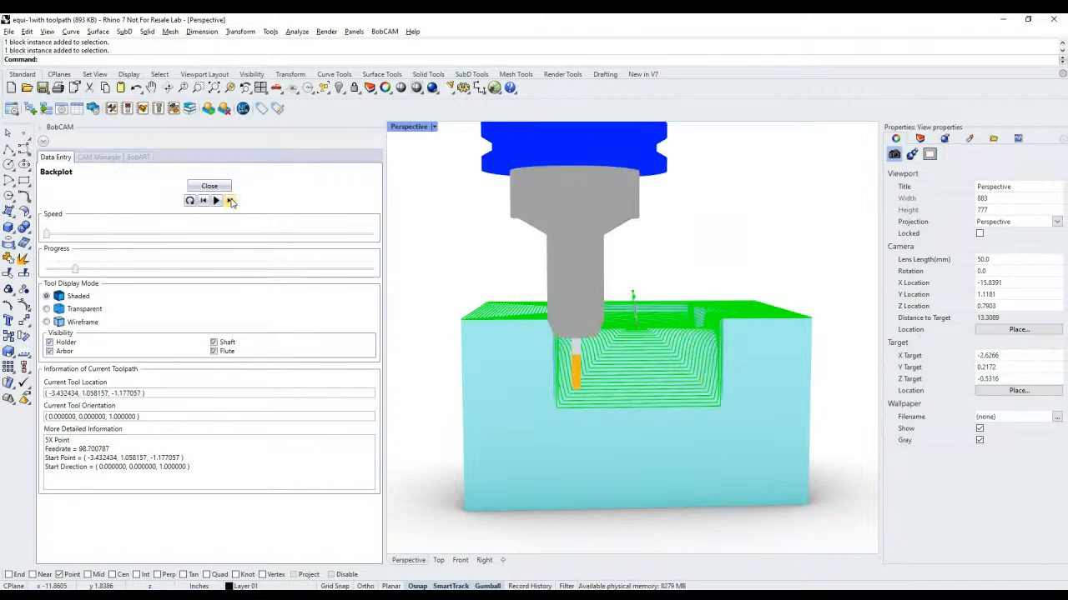
left_click(80, 449)
left_click(81, 448)
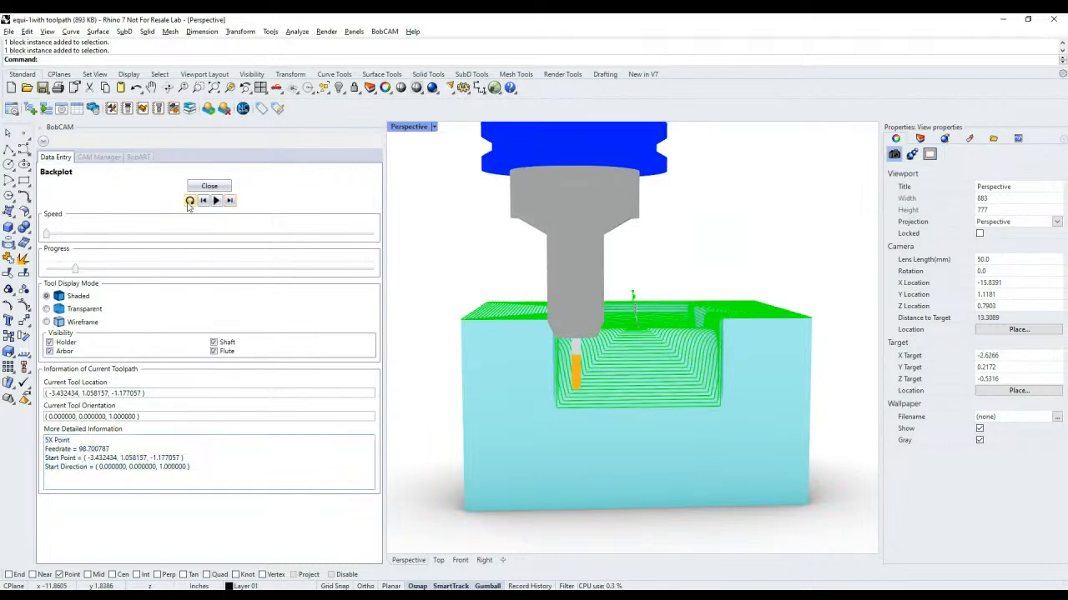
Step: Step the backplot around the opposite corner and up the side wall, comparing the feedrate at successive points
left_click(230, 202)
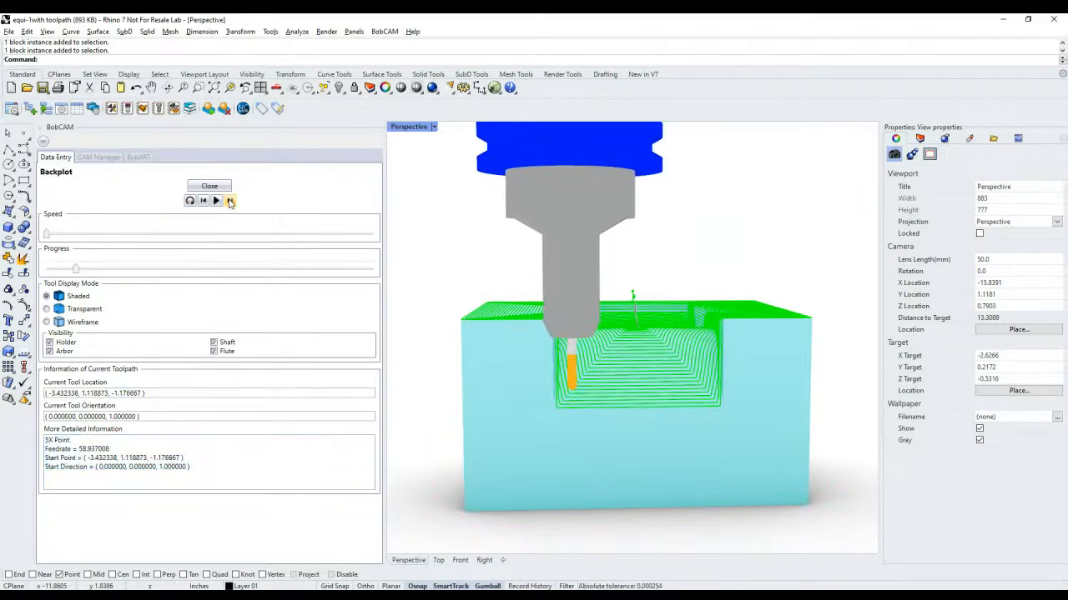
left_click(230, 202)
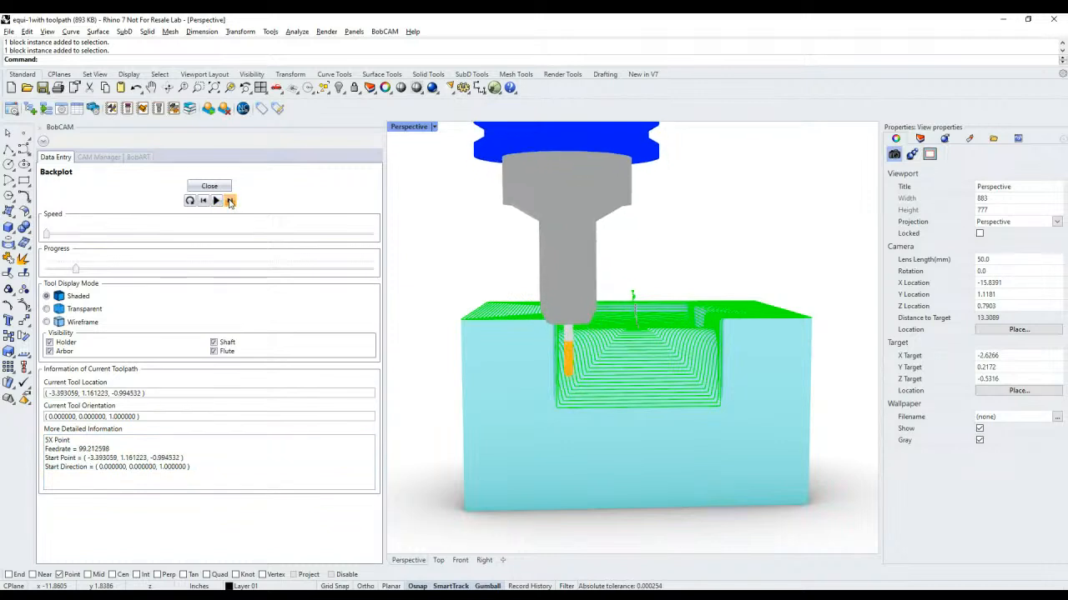
left_click(231, 201)
left_click(230, 202)
left_click(230, 202)
left_click(231, 202)
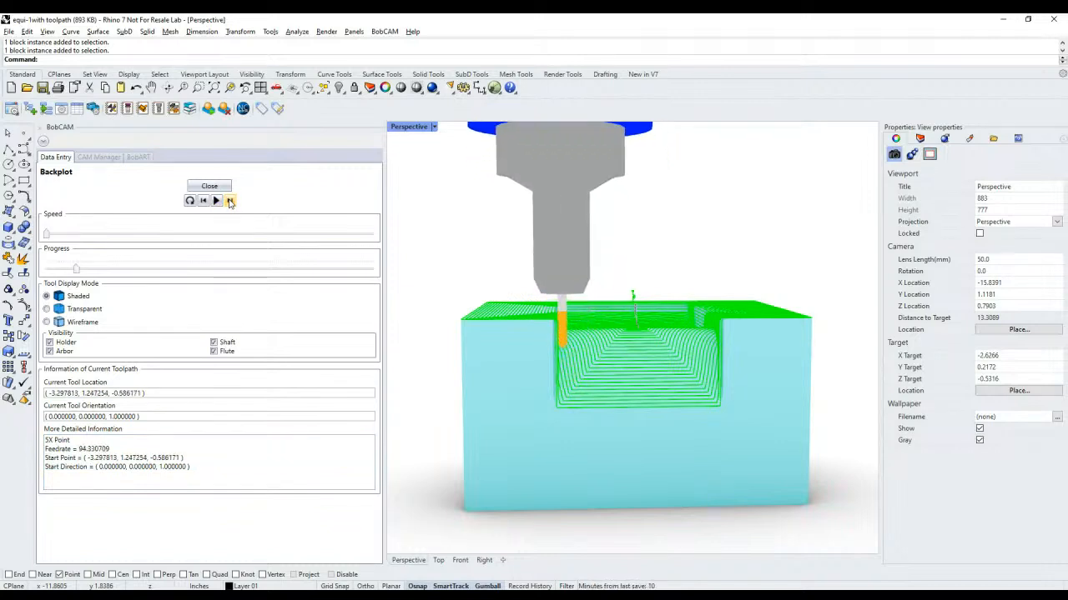
left_click(230, 202)
left_click(231, 202)
left_click(230, 201)
left_click(230, 202)
left_click(230, 202)
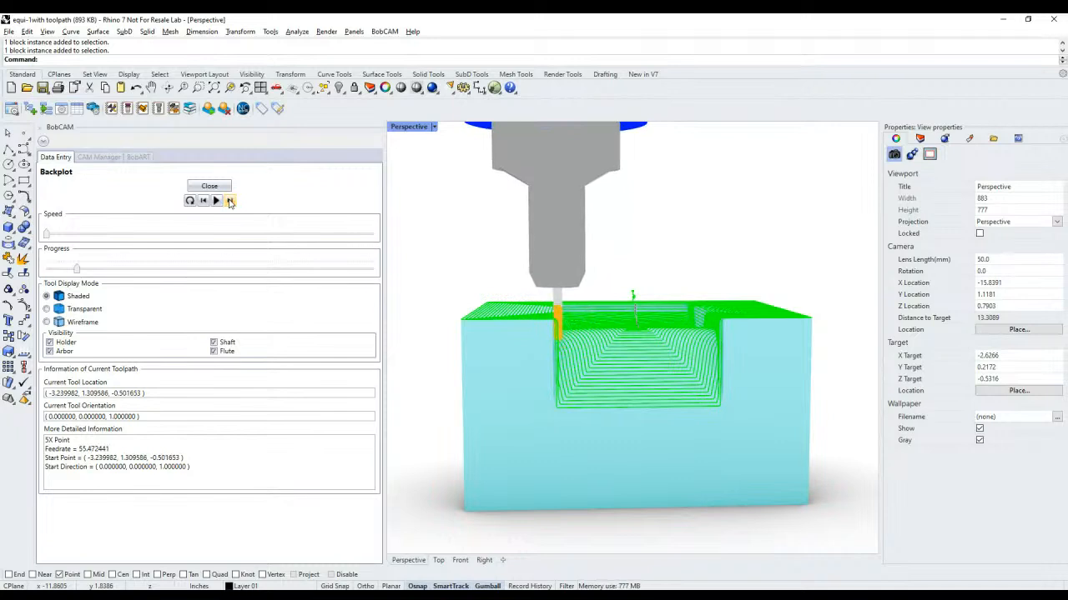
left_click(230, 202)
left_click(230, 202)
left_click(230, 202)
left_click(230, 202)
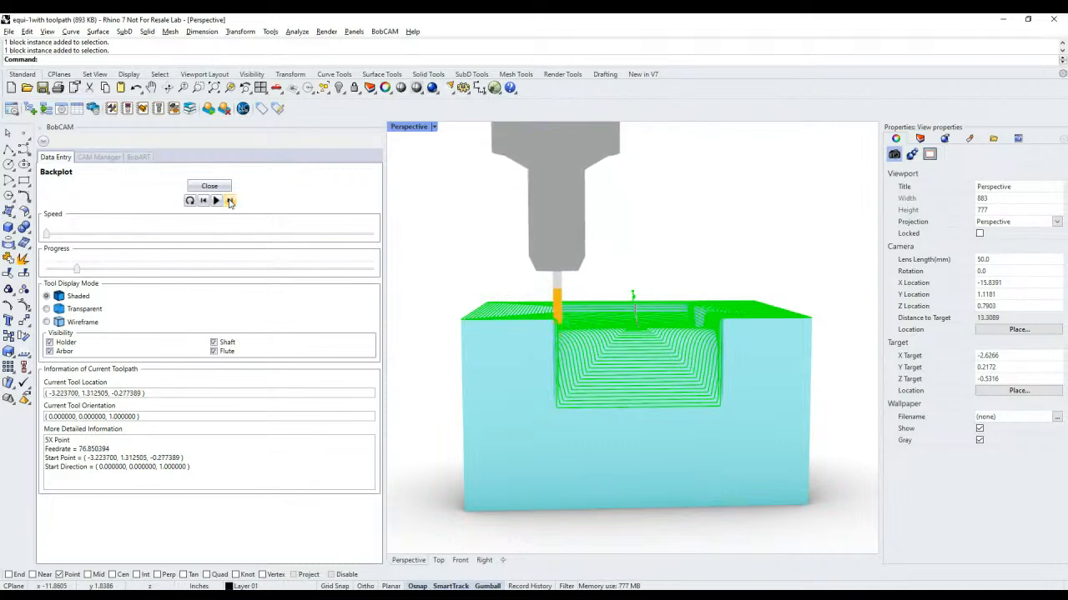
Step: Step the backplot up the remaining side wall and across the top face, check the feedrate there, and close the backplot
left_click(231, 202)
left_click(230, 202)
left_click(230, 202)
left_click(230, 202)
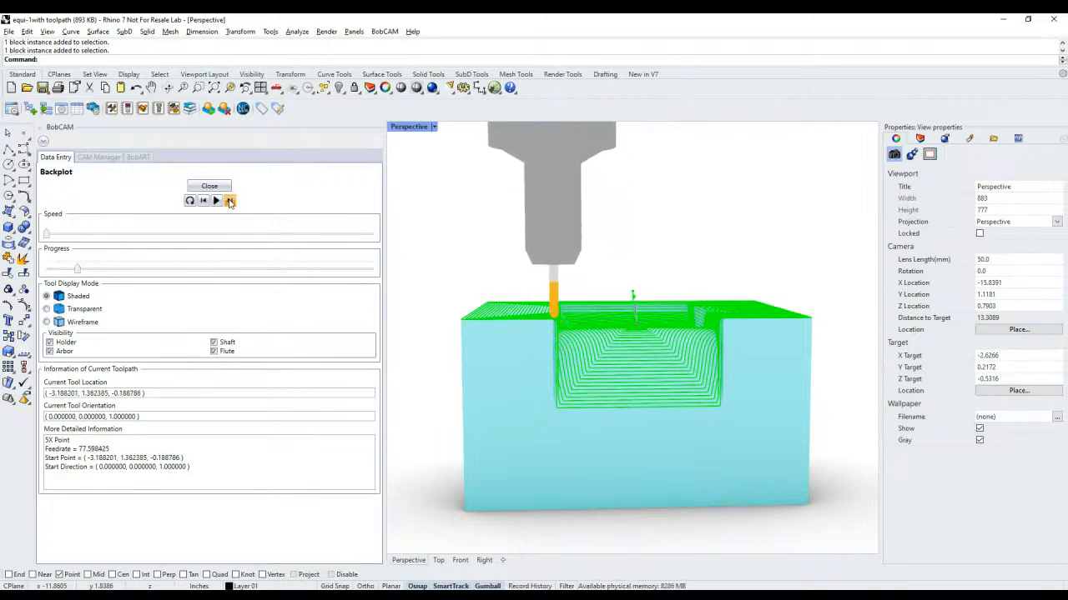
left_click(230, 202)
left_click(230, 201)
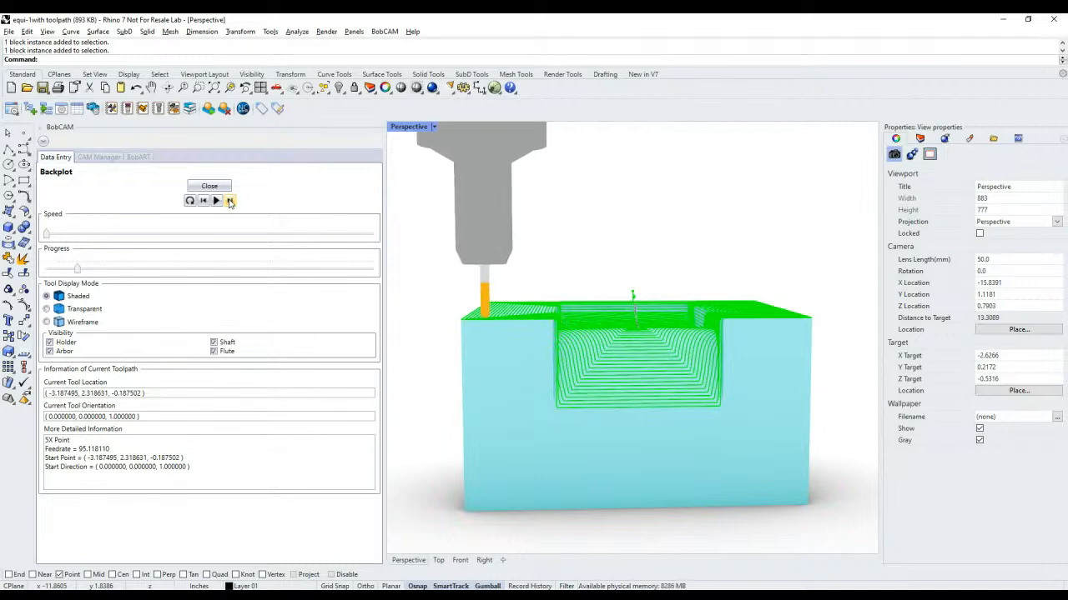
left_click_drag(113, 451, 74, 454)
left_click(110, 454)
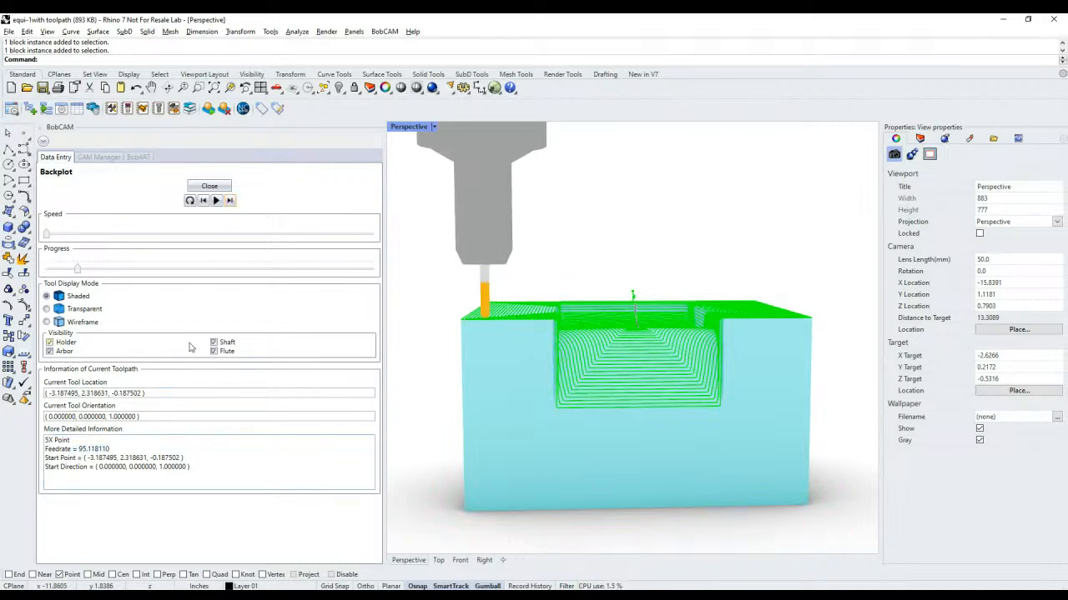
left_click(220, 189)
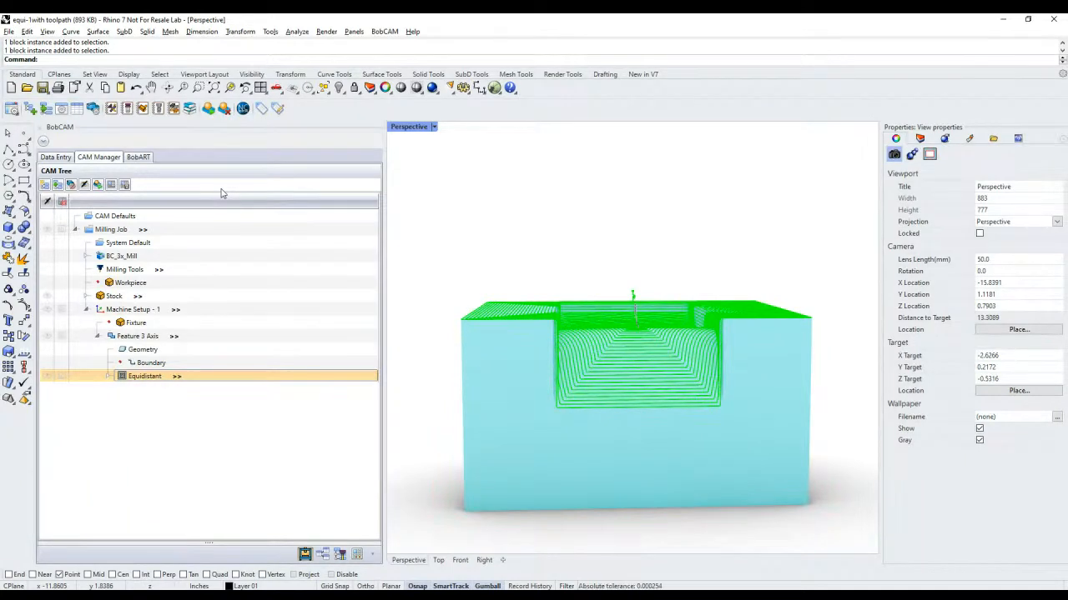
left_click(314, 595)
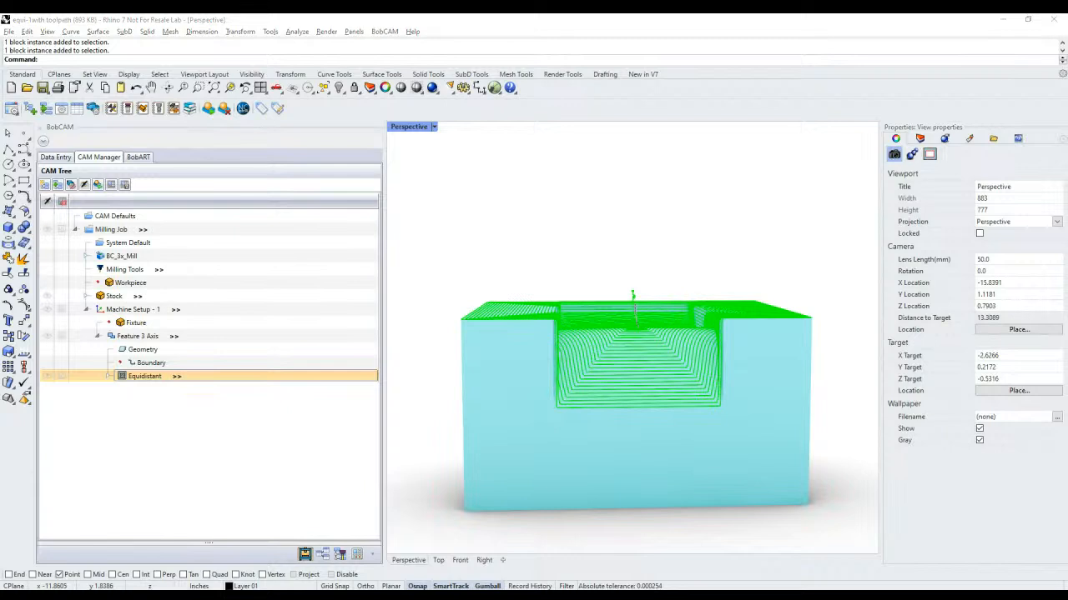
left_click(316, 489)
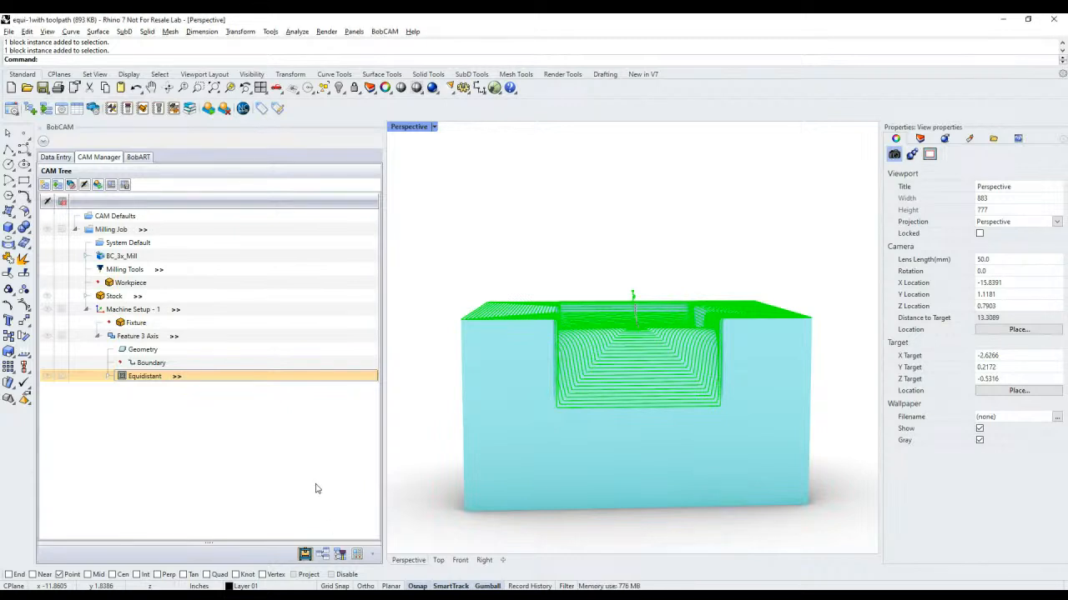
left_click(267, 594)
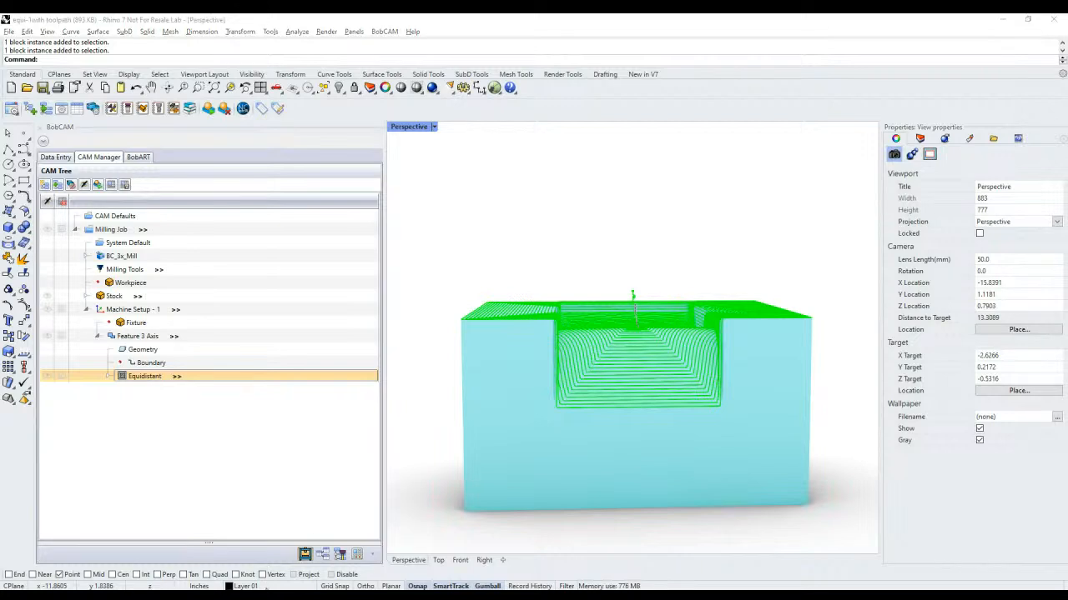
left_click(221, 455)
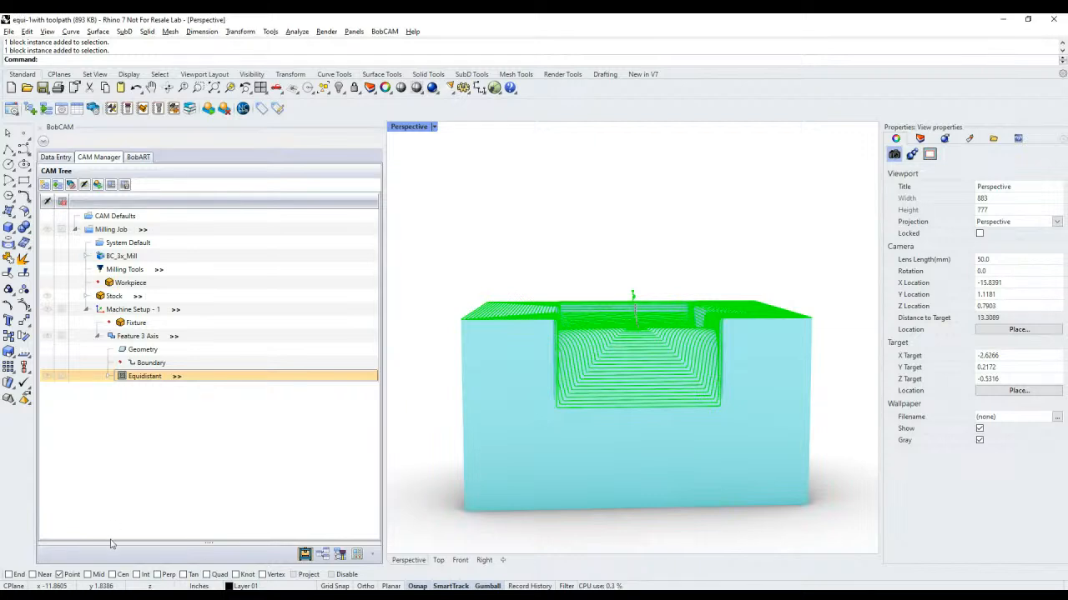
left_click(93, 595)
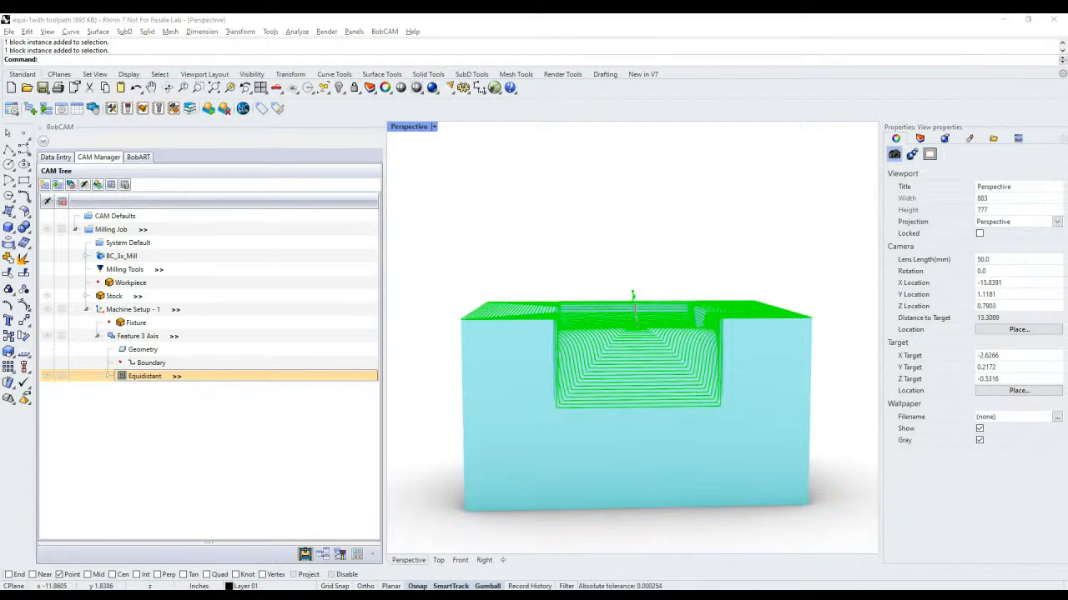
left_click(1005, 20)
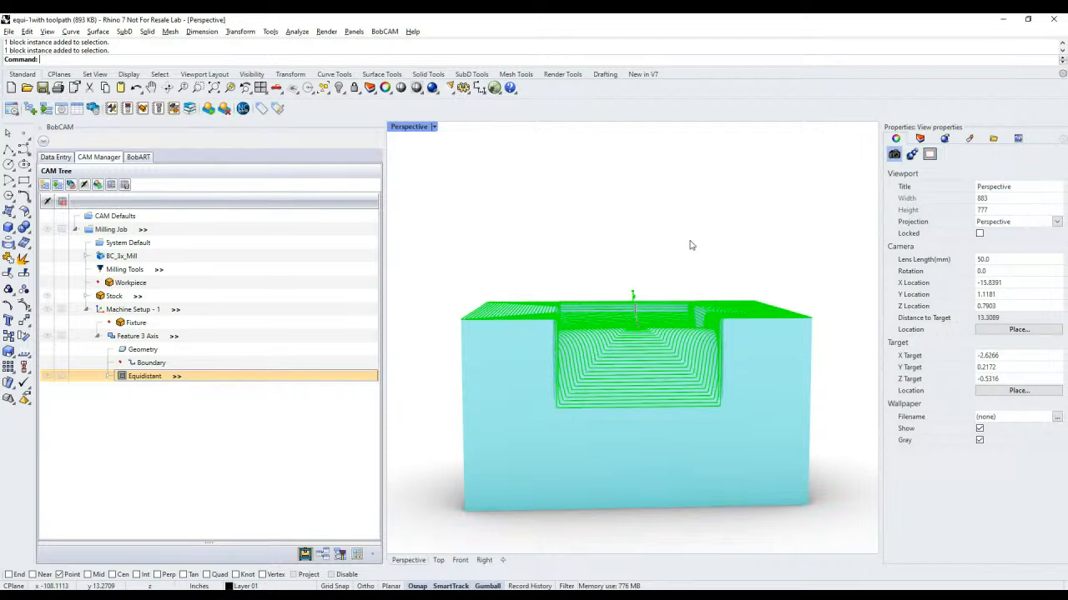
left_click(292, 596)
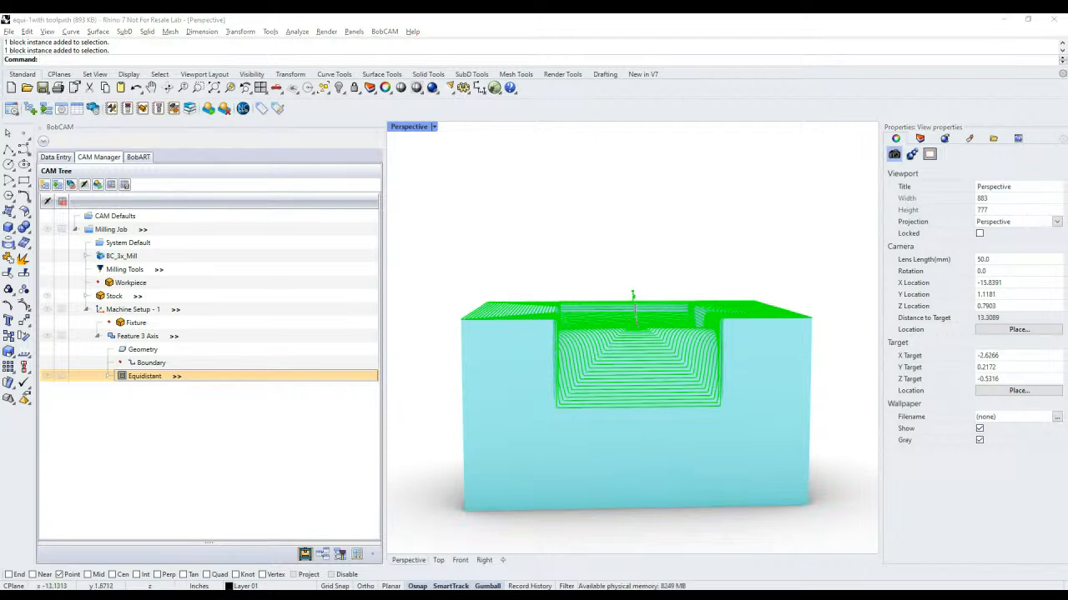